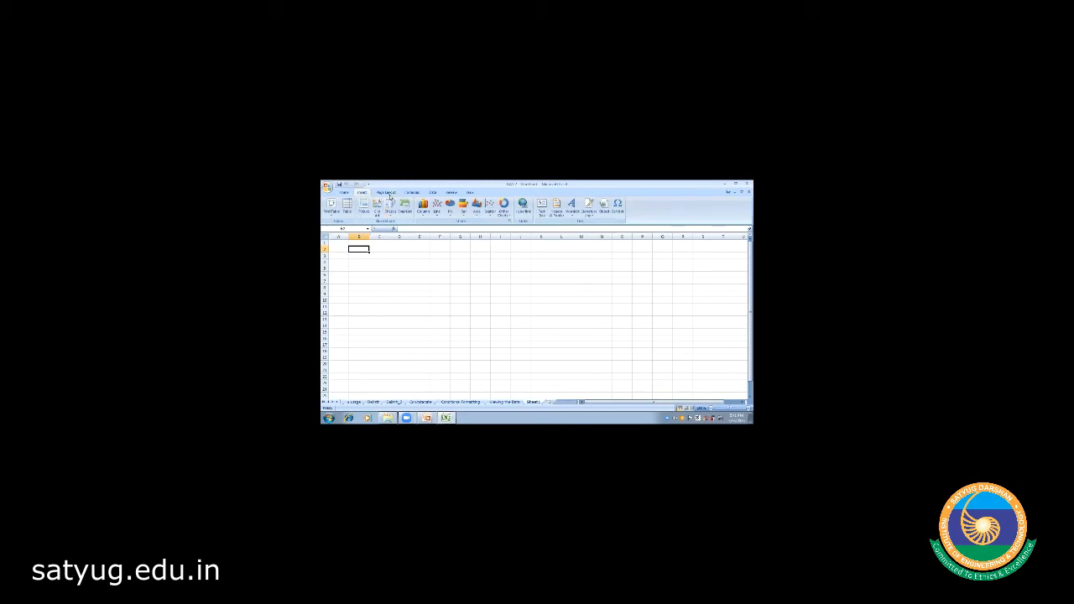
- Go from the Page Layout tab back to the Home tab and select cell D3
{"action": "left_click", "coordinate": [385, 193]}
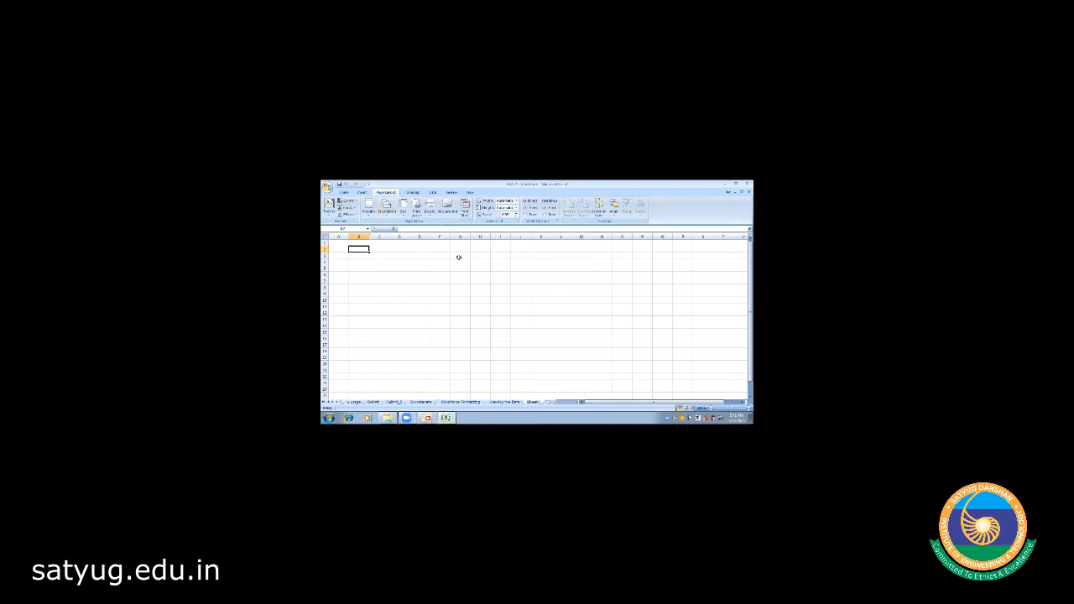
{"action": "left_click", "coordinate": [344, 193]}
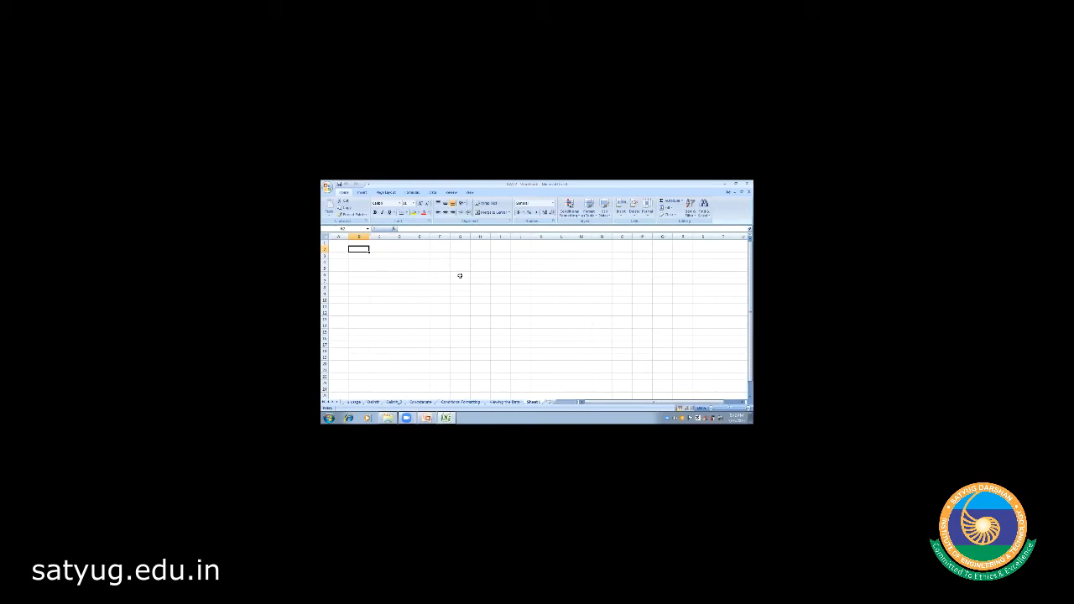
{"action": "left_click", "coordinate": [400, 256]}
- Enter 'Satyug Darshan Institute of Engineering & Technology' in D3 and reselect the cell
{"action": "type", "text": "Satyug De"}
{"action": "type", "text": "rshan Institute of Engineering & Technology"}
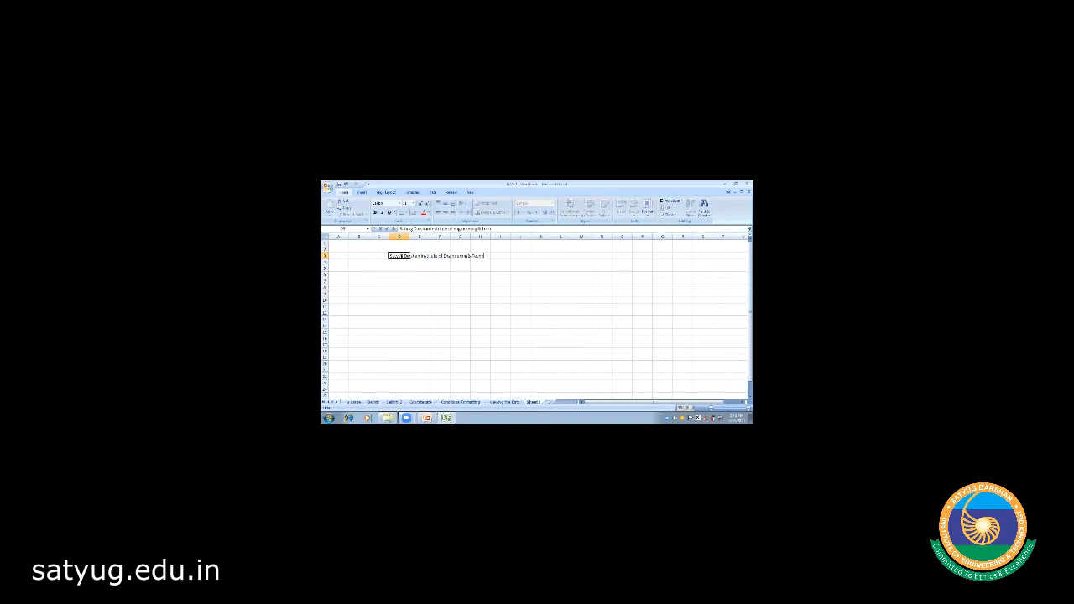
{"action": "left_click", "coordinate": [407, 263]}
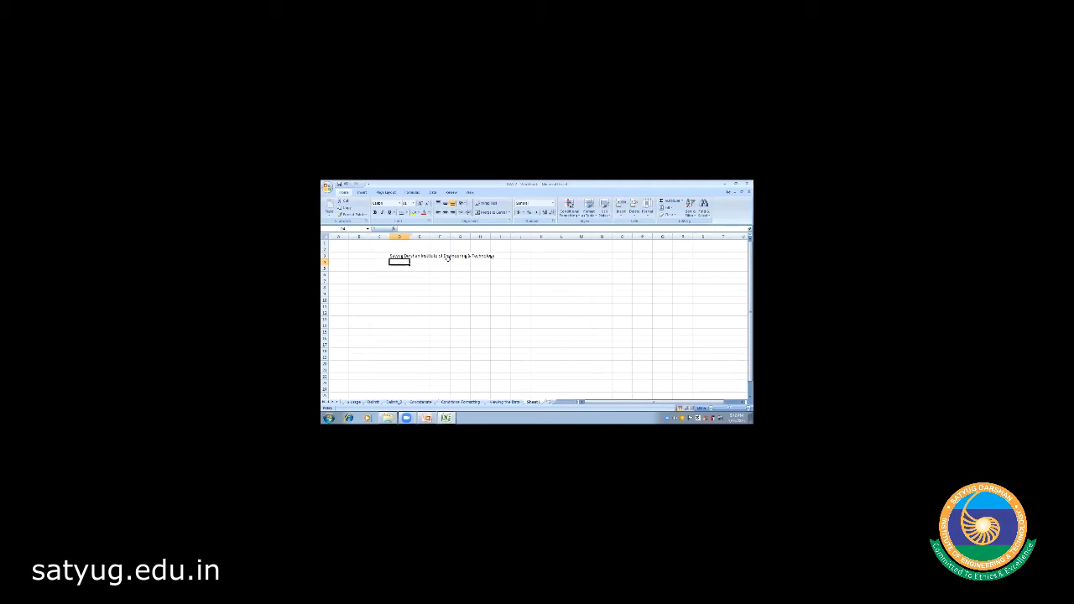
{"action": "left_click", "coordinate": [399, 256]}
- AutoFit column D to the title's length, then select the whole of column D
{"action": "double_click", "coordinate": [409, 236]}
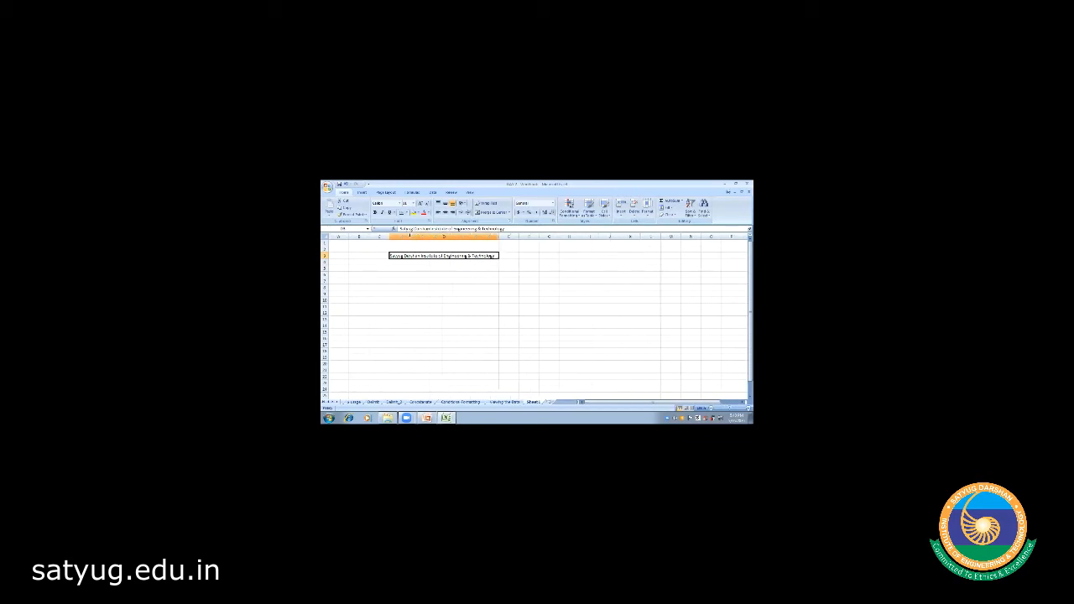
{"action": "left_click", "coordinate": [432, 287]}
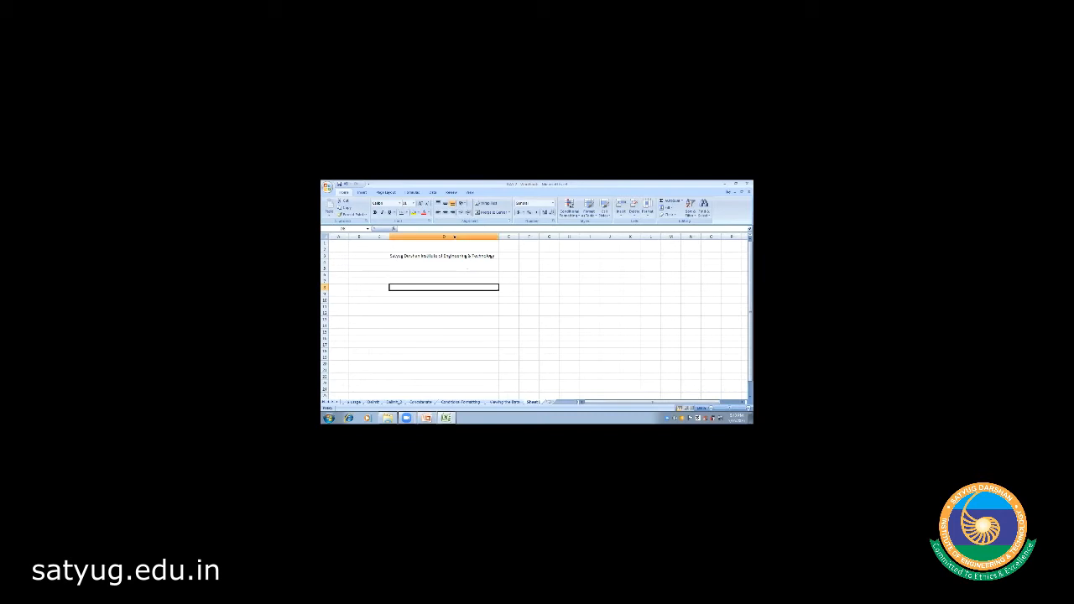
{"action": "left_click", "coordinate": [458, 237]}
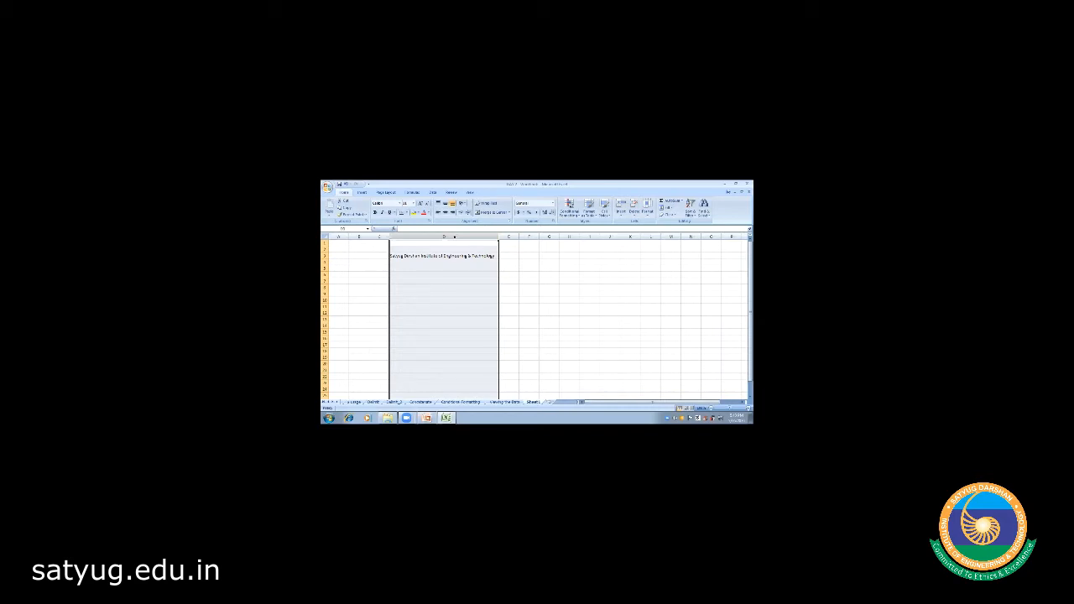
- Enter a larger value for column D in the Column Width dialog and apply it
{"action": "right_click", "coordinate": [454, 237]}
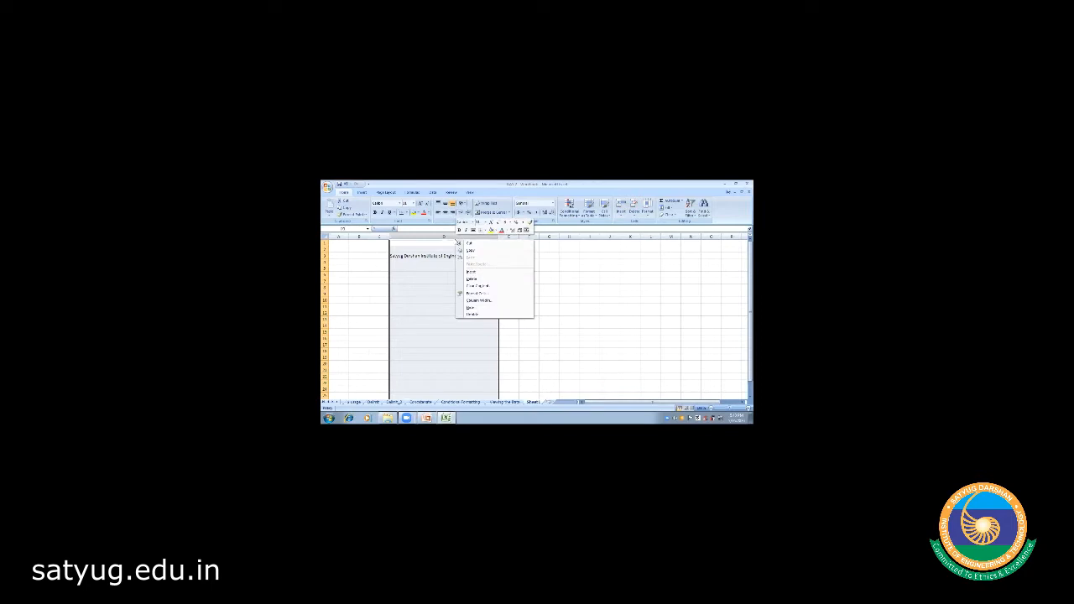
{"action": "left_click", "coordinate": [486, 300]}
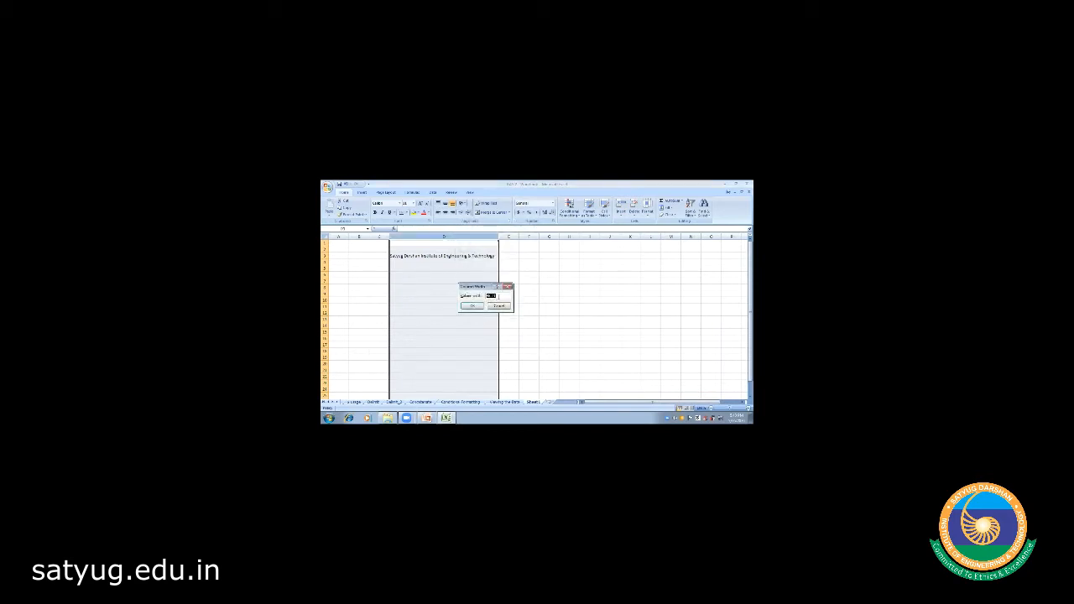
{"action": "left_click", "coordinate": [499, 296]}
{"action": "left_click", "coordinate": [471, 307]}
{"action": "left_click", "coordinate": [542, 306]}
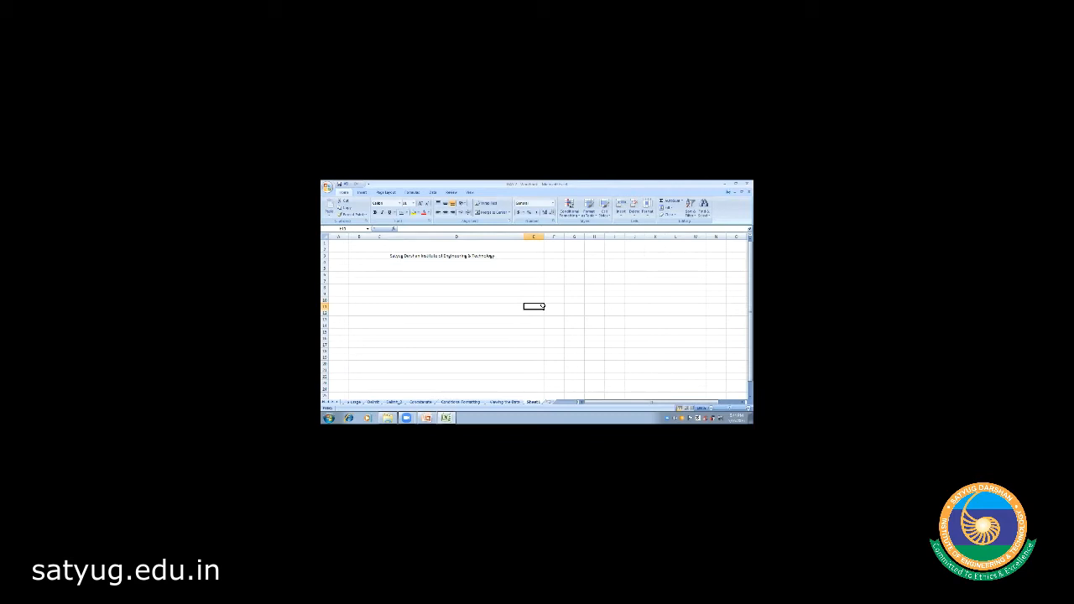
- Make title row 3 taller by entering 3 in the Row Height dialog
{"action": "left_click", "coordinate": [325, 255]}
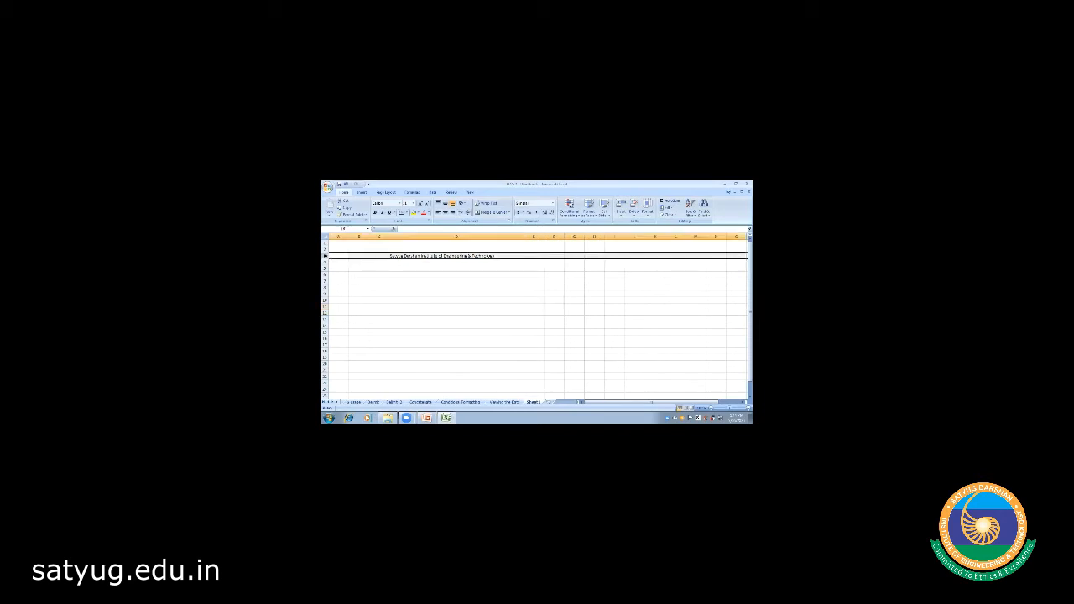
{"action": "right_click", "coordinate": [325, 257]}
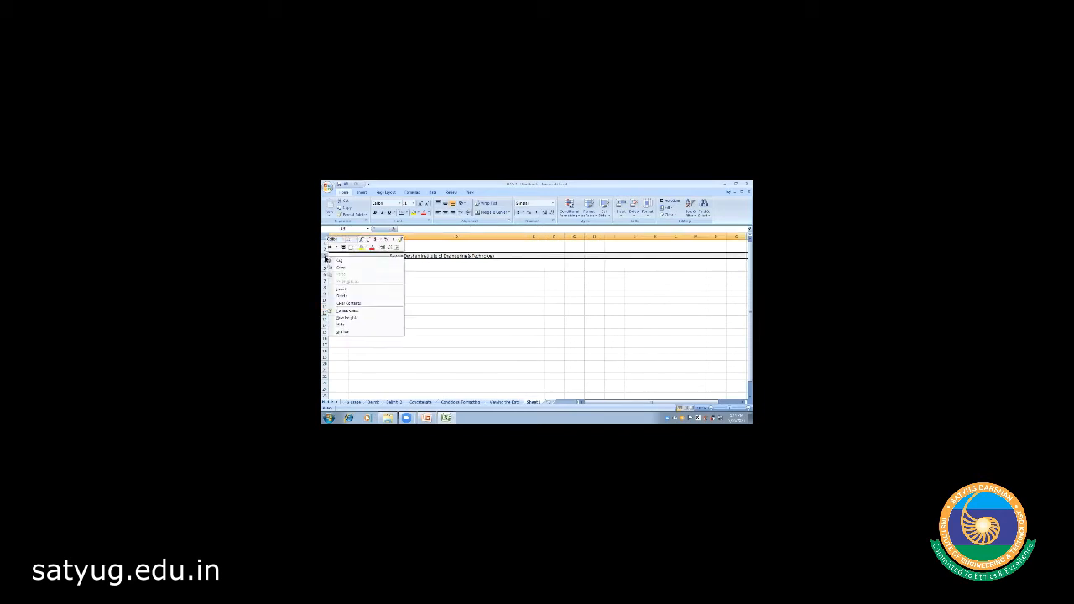
{"action": "left_click", "coordinate": [415, 287]}
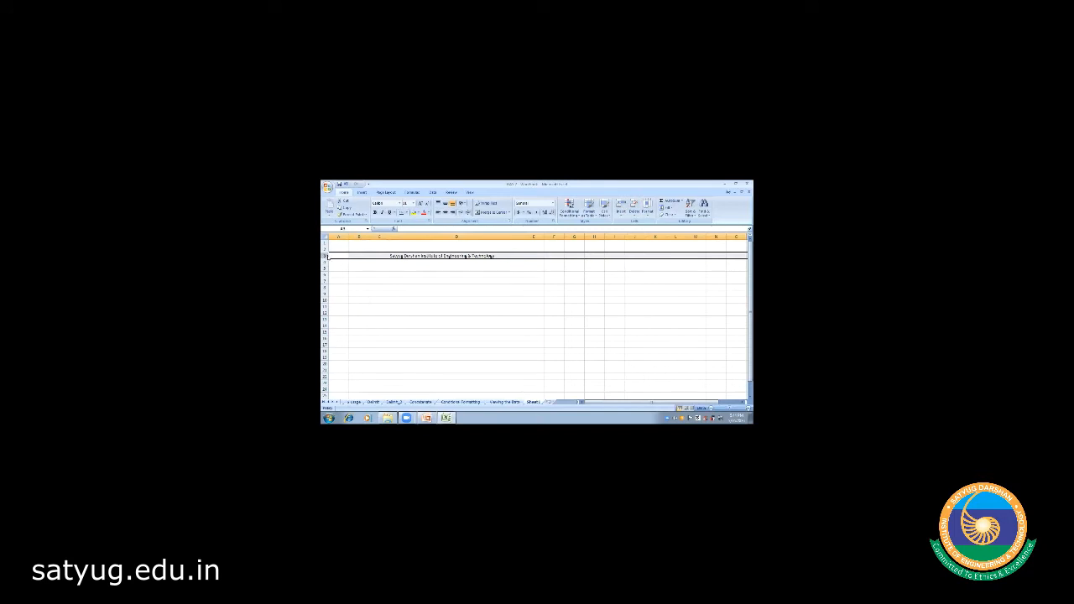
{"action": "right_click", "coordinate": [327, 257]}
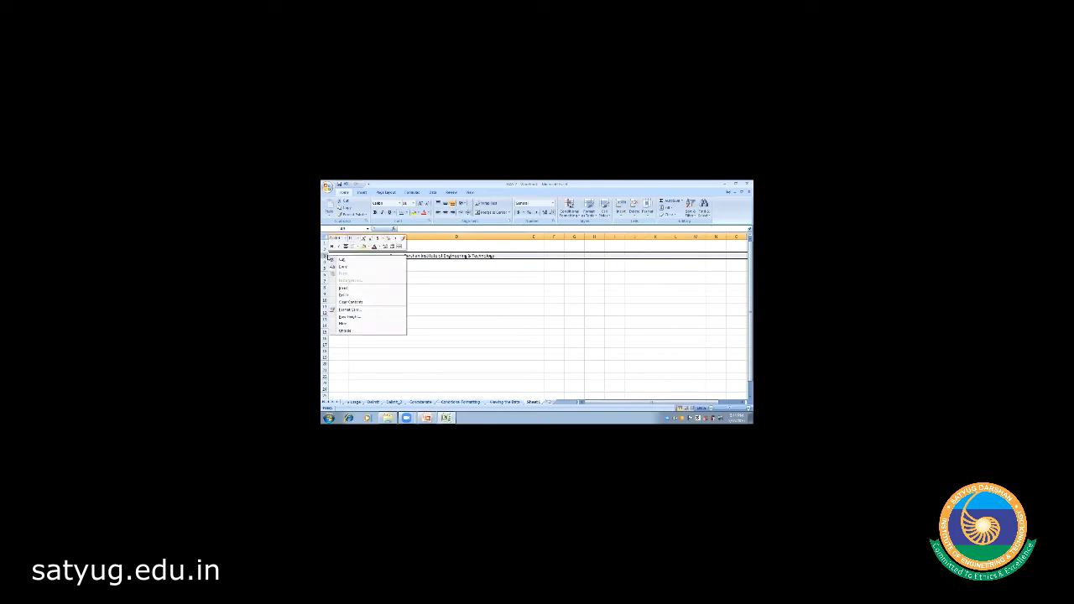
{"action": "left_click", "coordinate": [350, 319]}
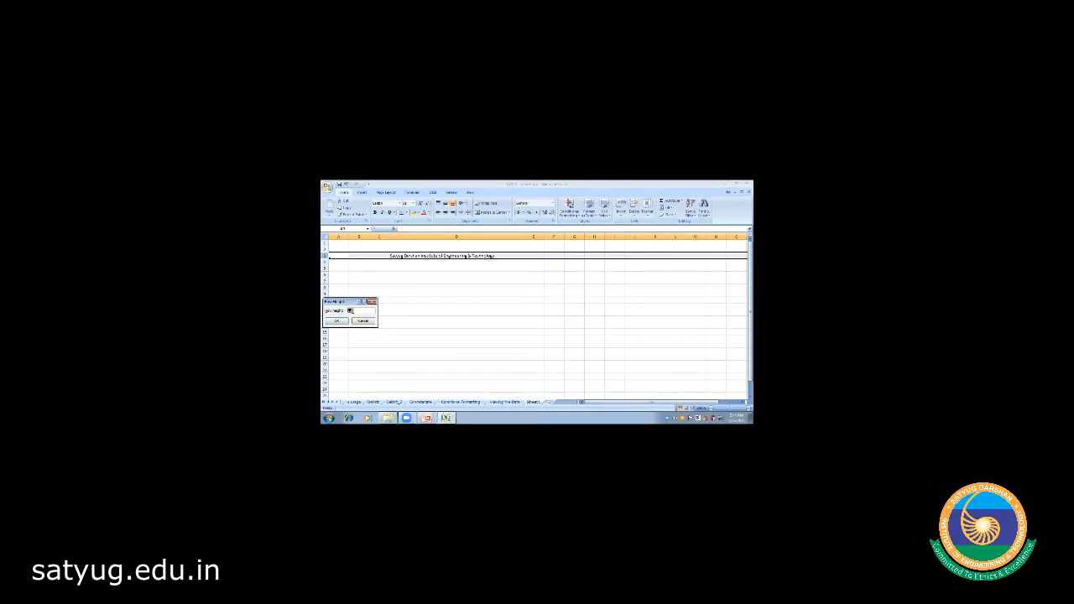
{"action": "type", "text": "30"}
{"action": "key", "text": "Return"}
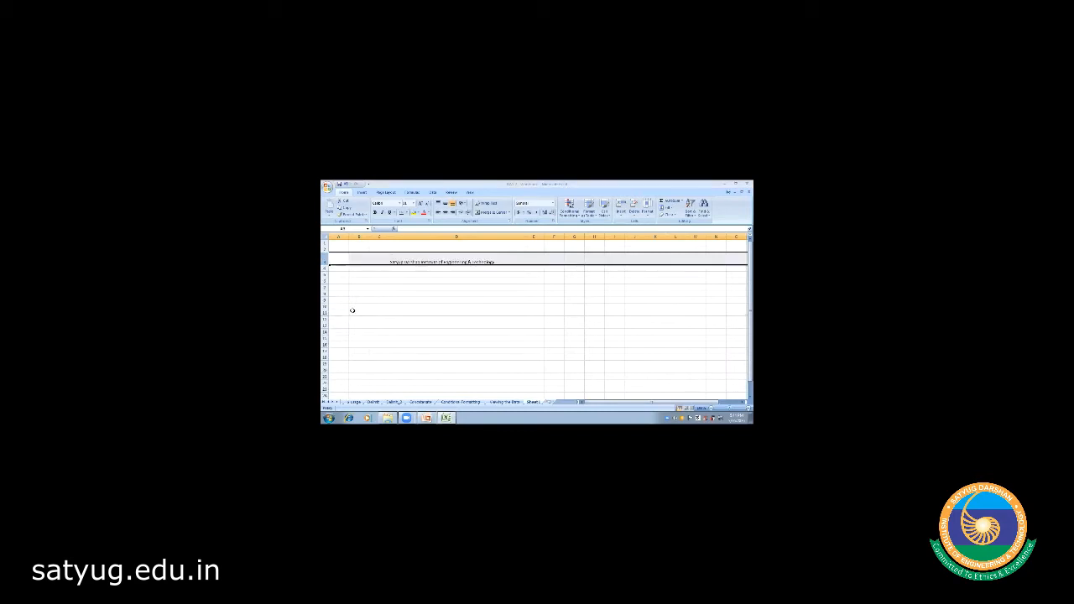
- Edit the institute title text in its cell and commit the change
{"action": "left_click", "coordinate": [409, 294]}
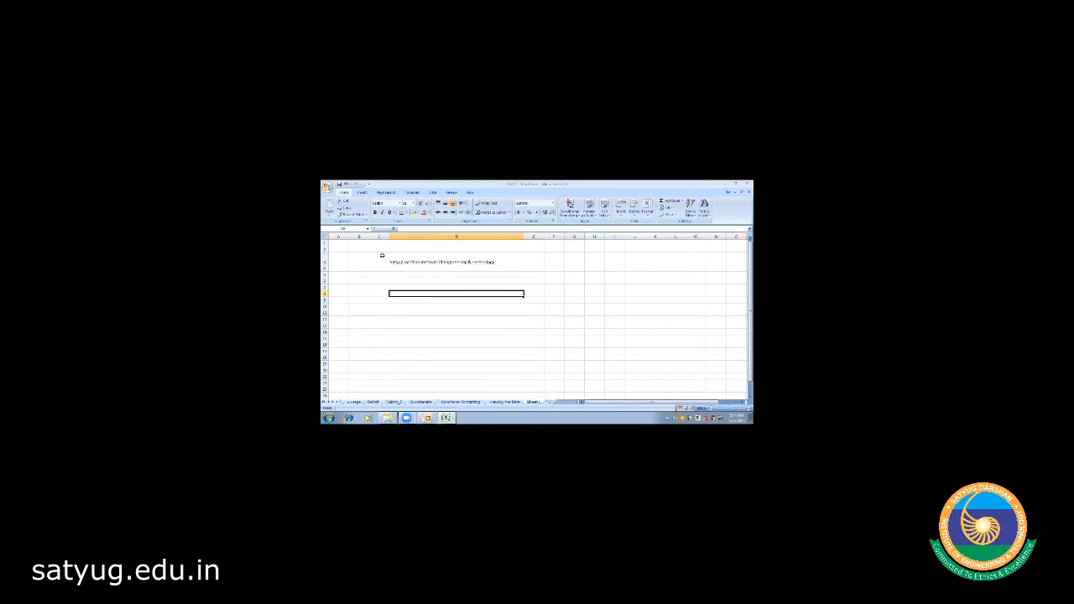
{"action": "left_click", "coordinate": [423, 260]}
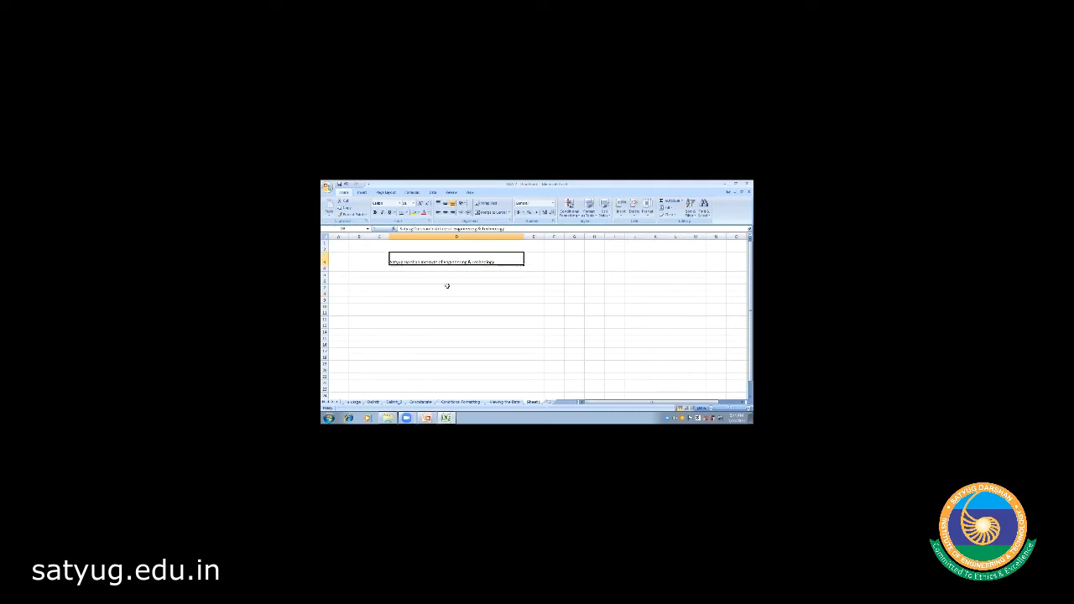
{"action": "left_click", "coordinate": [440, 286]}
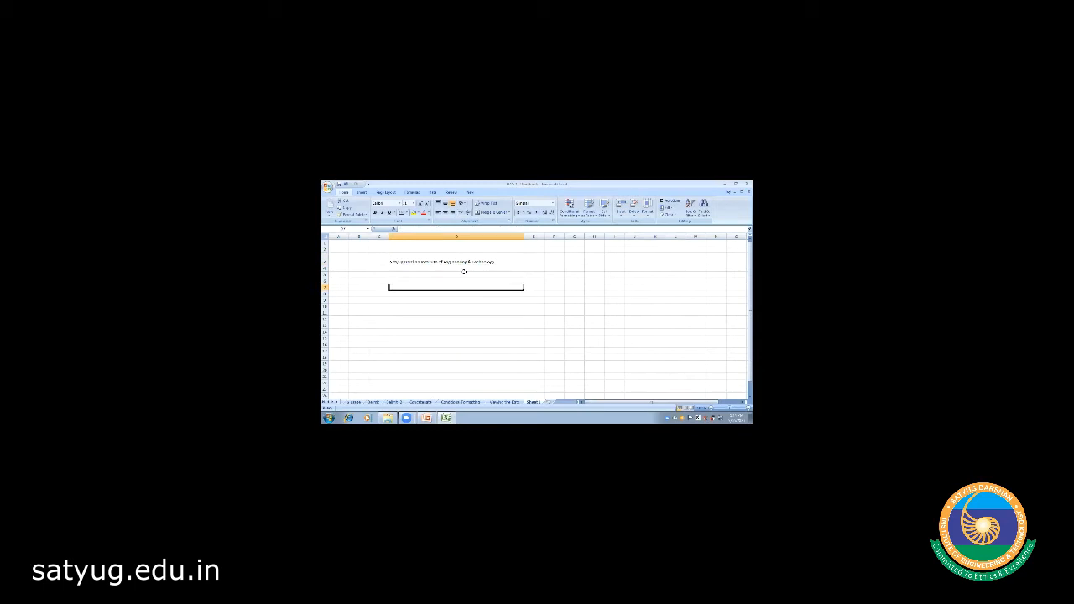
{"action": "double_click", "coordinate": [446, 262]}
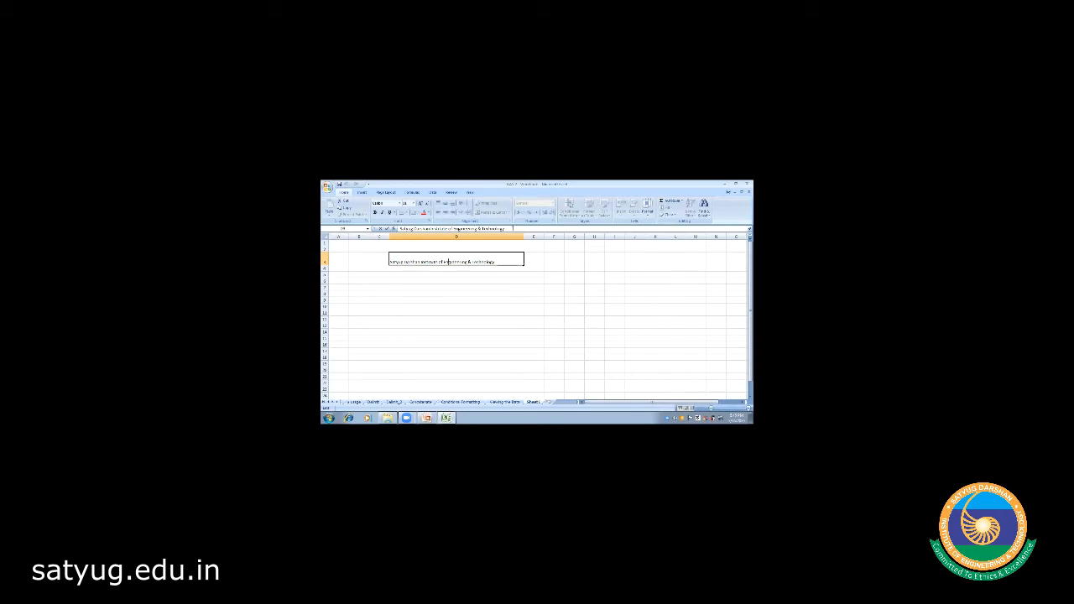
{"action": "left_click", "coordinate": [478, 282]}
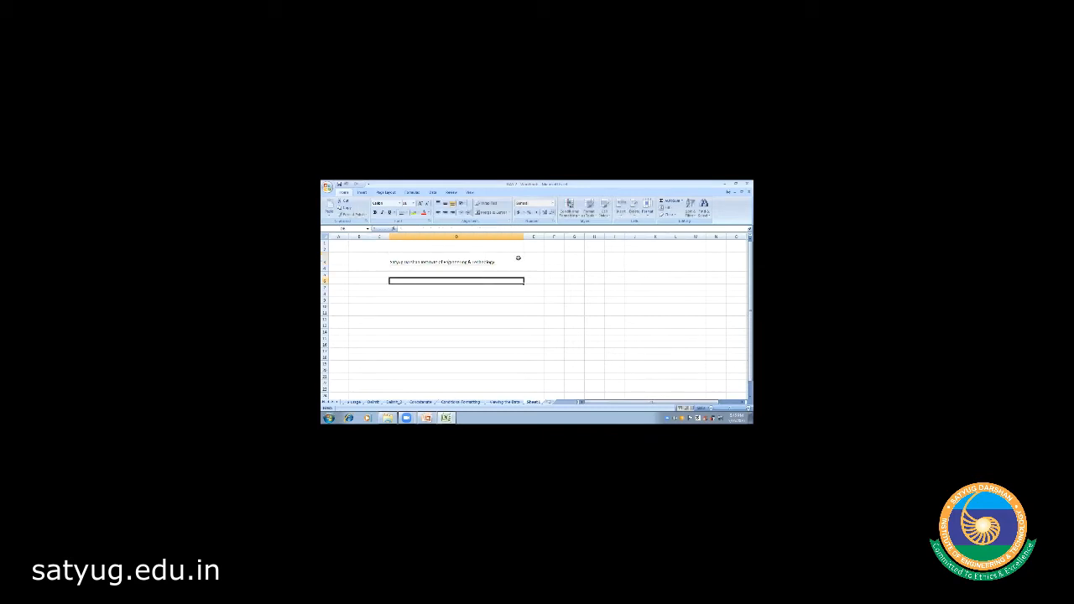
{"action": "left_click", "coordinate": [500, 261]}
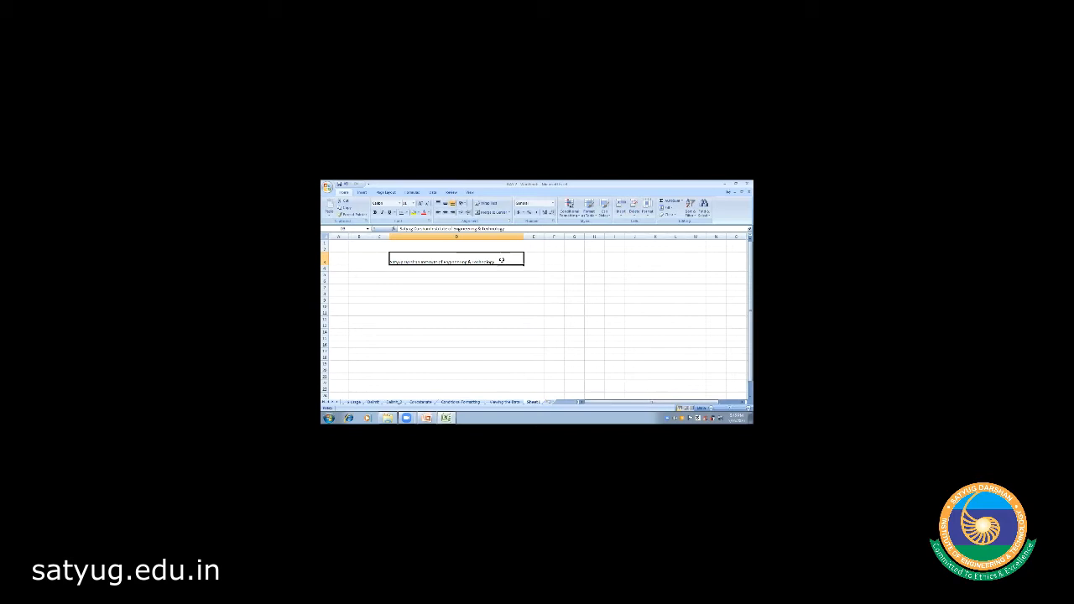
- Copy the institute title cell and paste it into cell D6
{"action": "key", "text": "ctrl+c"}
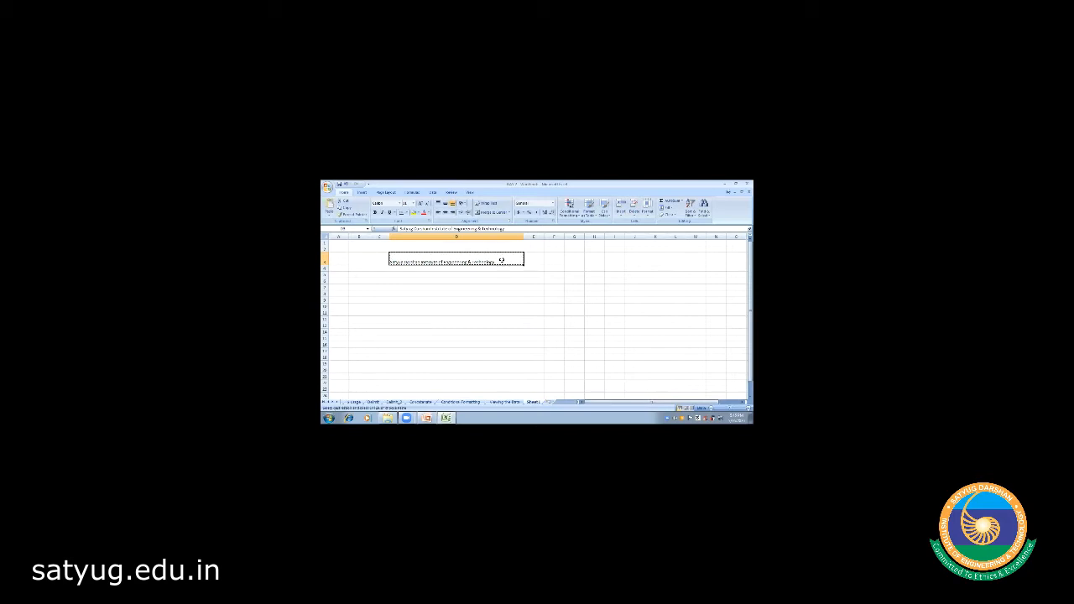
{"action": "left_click", "coordinate": [456, 280]}
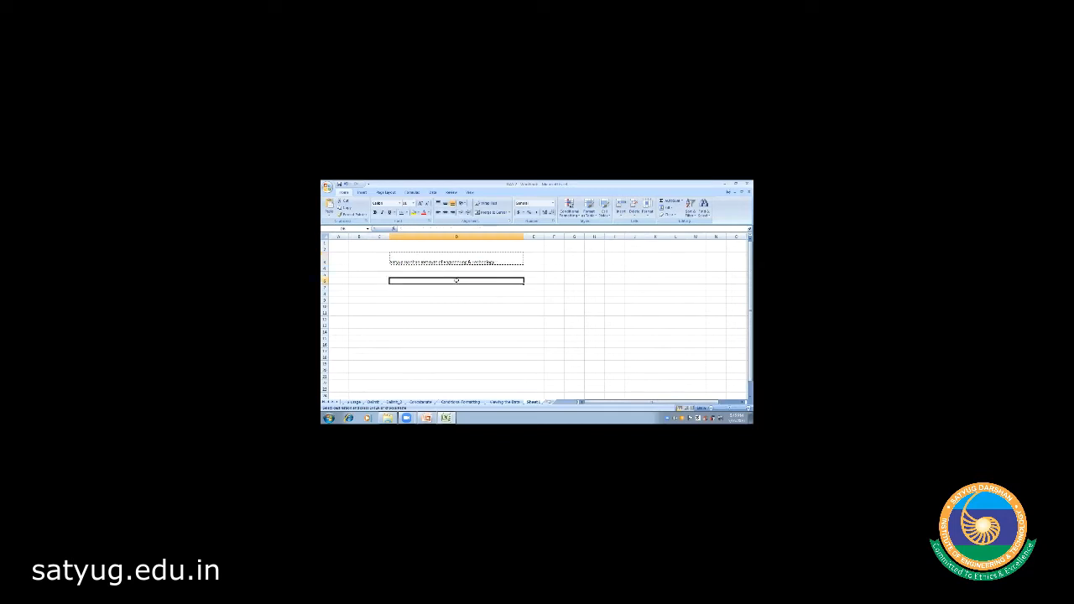
{"action": "key", "text": "ctrl+v"}
{"action": "left_click", "coordinate": [450, 308]}
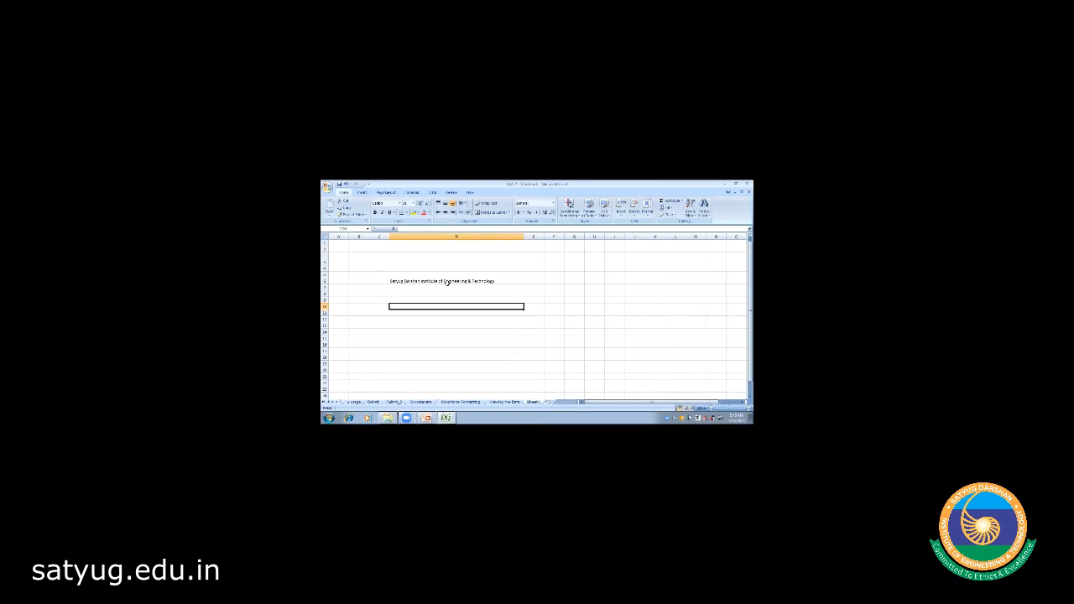
- Type the label 'College Name' into D5, directly above the institute title
{"action": "left_click", "coordinate": [447, 282]}
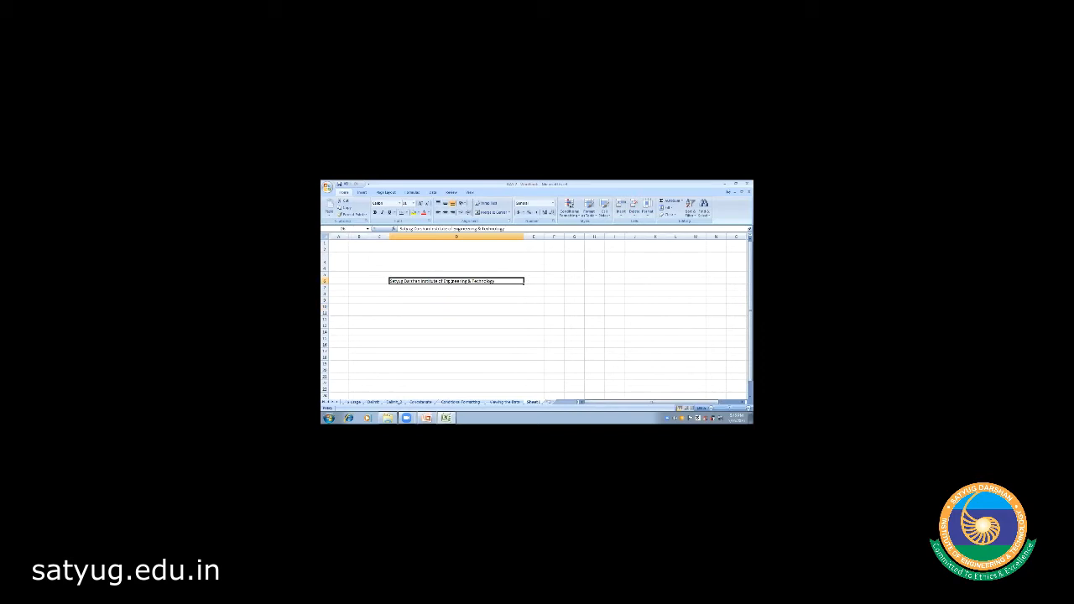
{"action": "left_click", "coordinate": [412, 273]}
{"action": "type", "text": "F"}
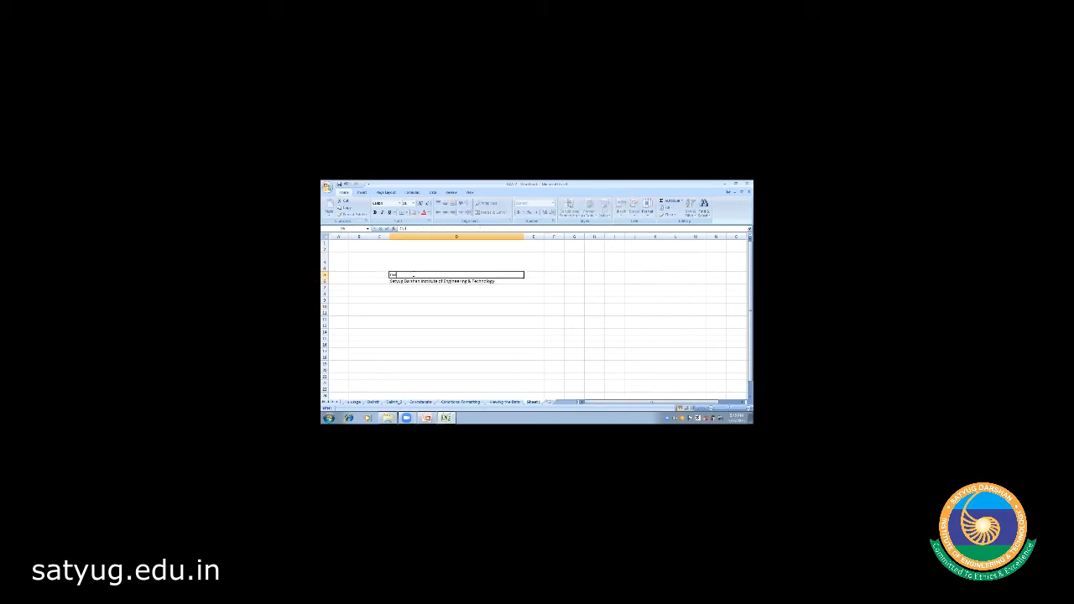
{"action": "type", "text": "ollege Name"}
{"action": "left_click", "coordinate": [416, 305]}
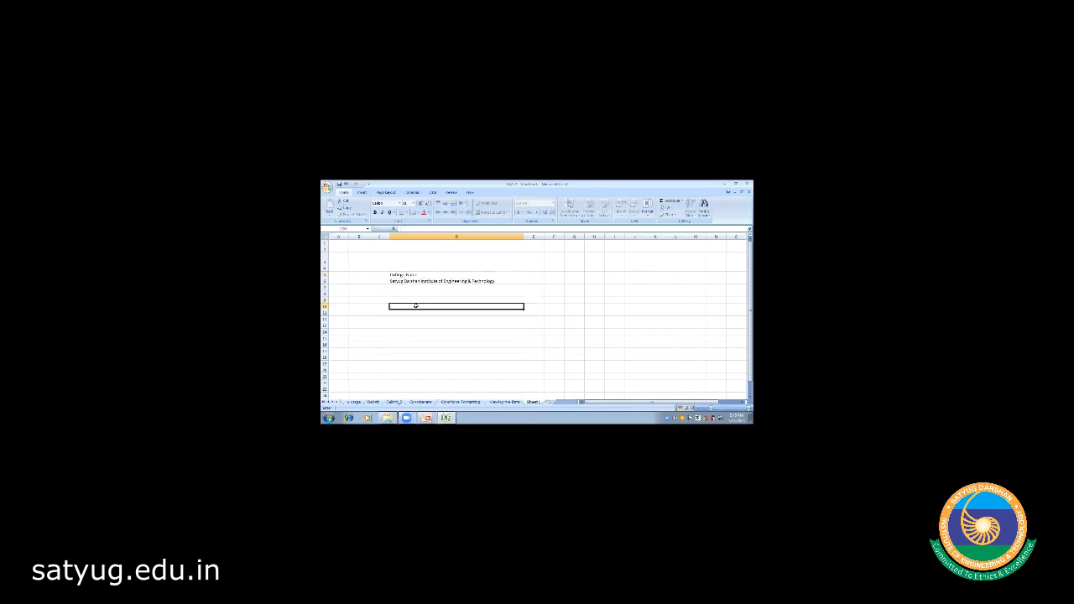
{"action": "left_click", "coordinate": [422, 281]}
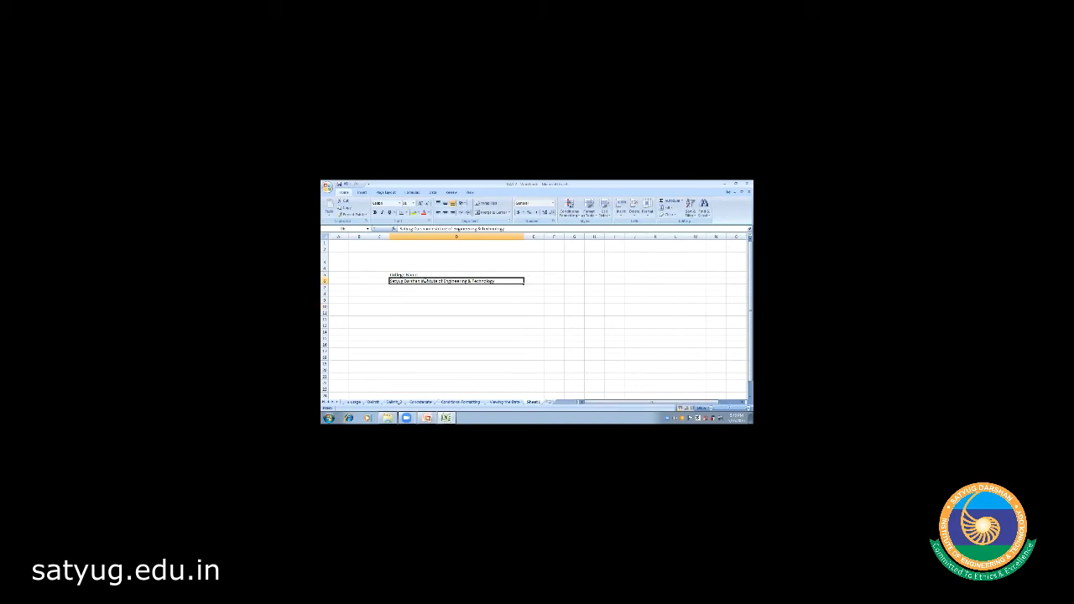
{"action": "left_click", "coordinate": [429, 308]}
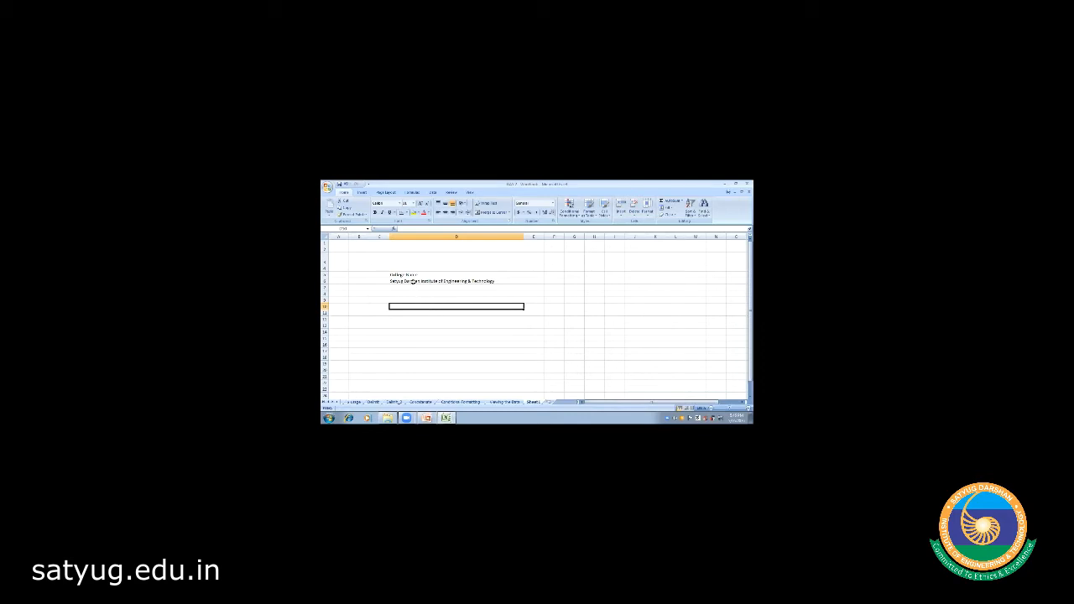
{"action": "left_click", "coordinate": [410, 274]}
{"action": "key", "text": "shift+Down"}
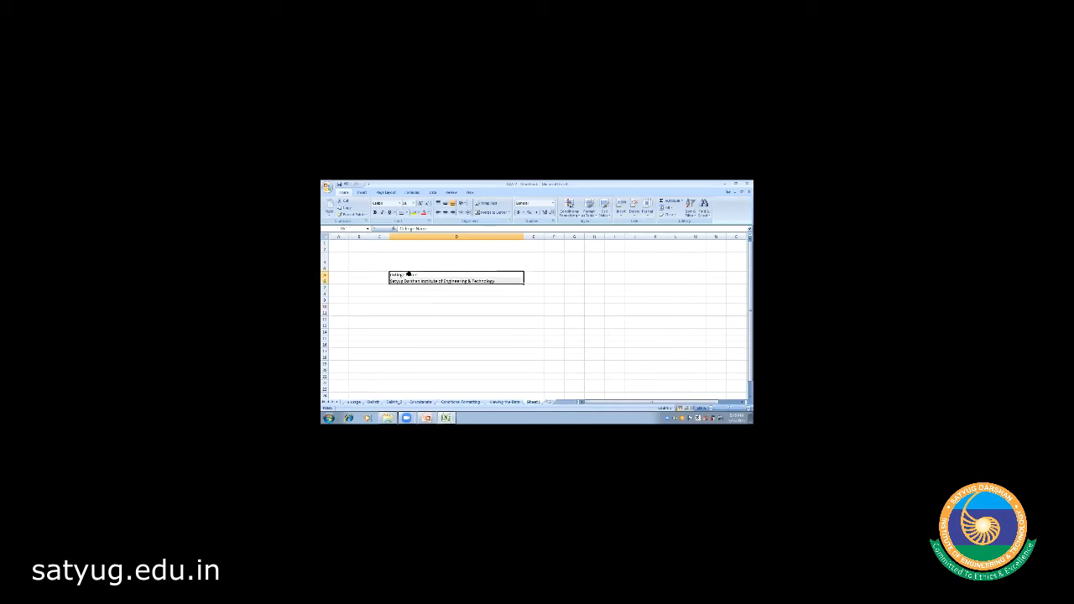
{"action": "key", "text": "ctrl+c"}
{"action": "key", "text": "Up"}
{"action": "key", "text": "Up"}
{"action": "key", "text": "Up"}
{"action": "key", "text": "Up"}
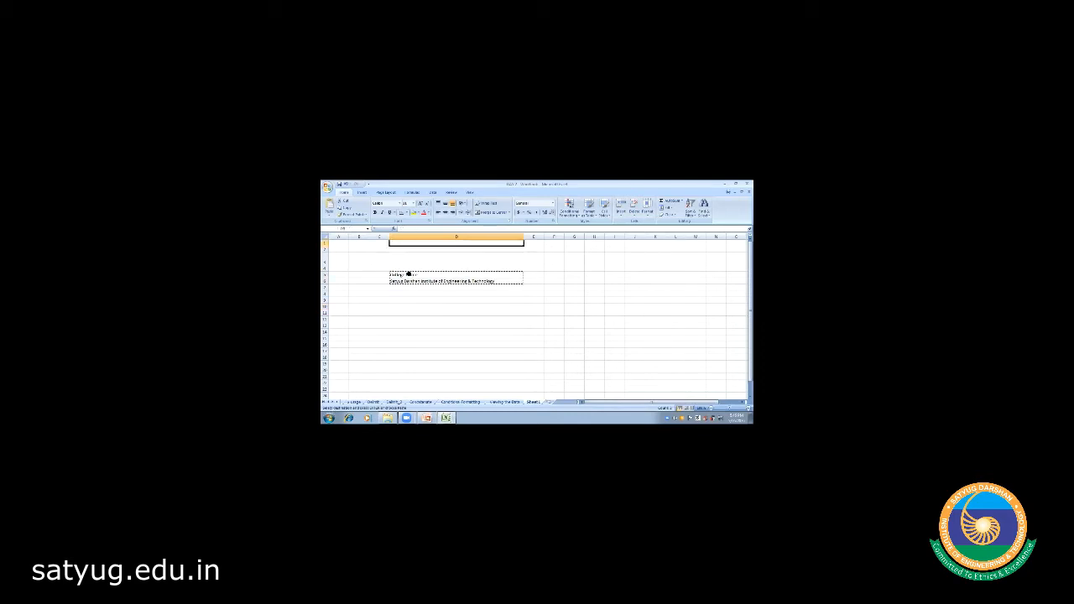
{"action": "key", "text": "ctrl+v"}
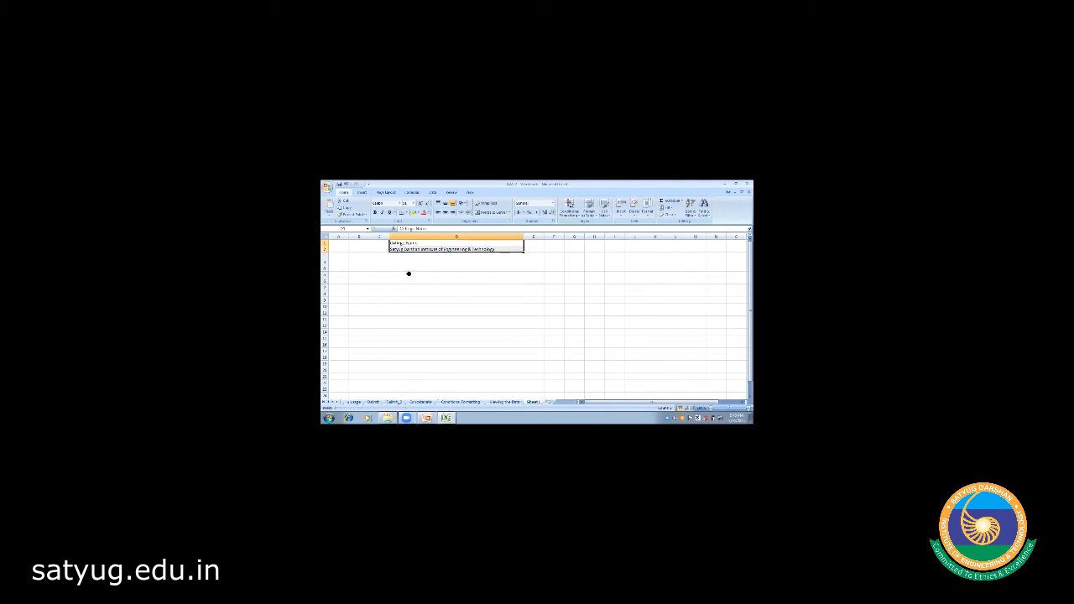
{"action": "left_click", "coordinate": [423, 273]}
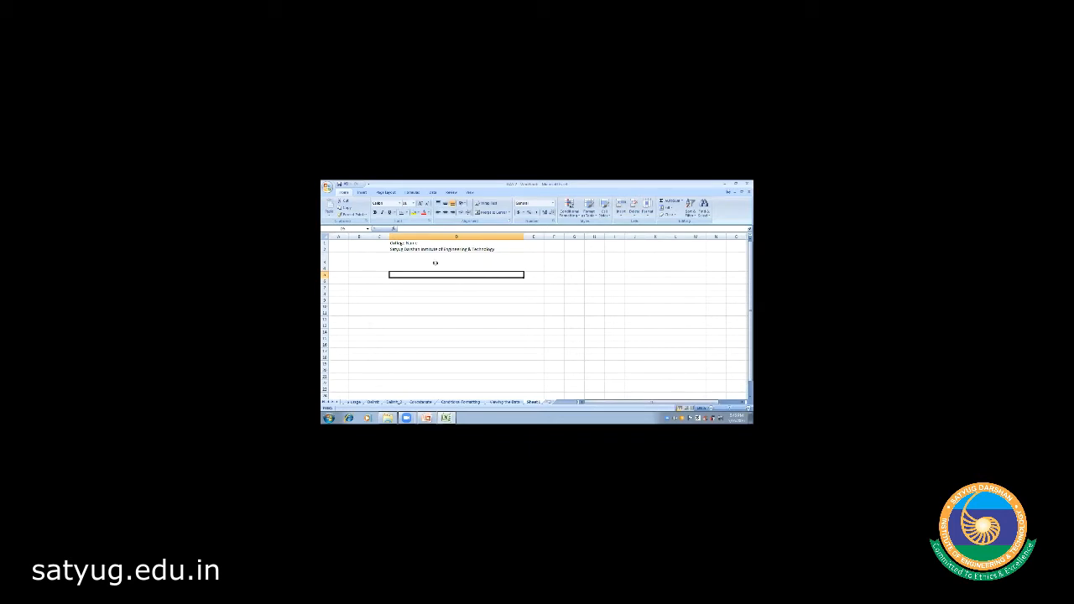
{"action": "left_click", "coordinate": [405, 247]}
{"action": "left_click_drag", "start_coordinate": [405, 244], "coordinate": [405, 247]}
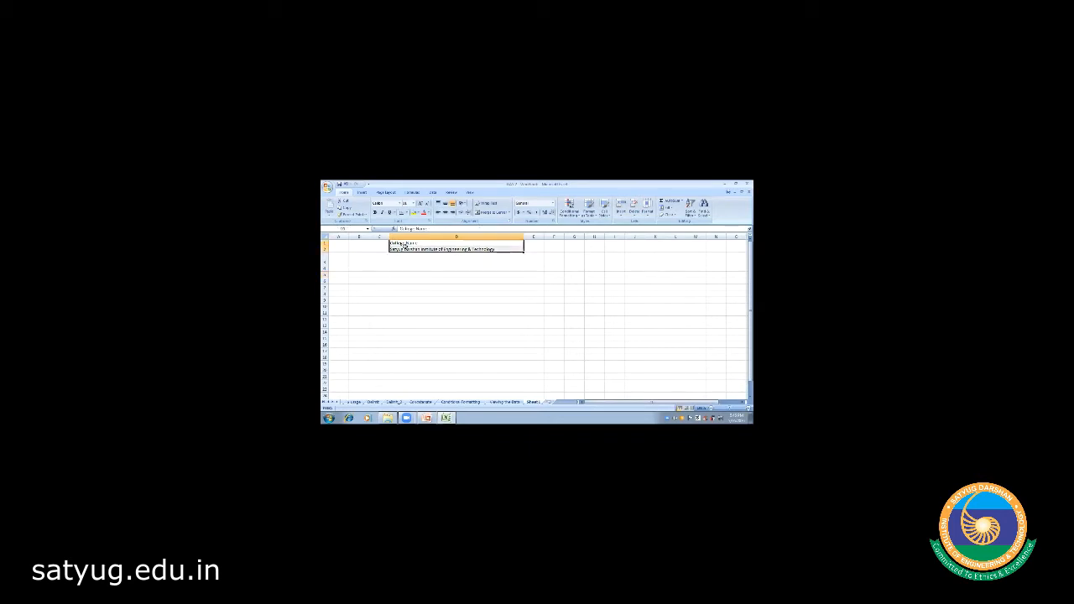
{"action": "key", "text": "ctrl+c"}
{"action": "key", "text": "Down"}
{"action": "key", "text": "Down"}
{"action": "key", "text": "Down"}
{"action": "key", "text": "Down"}
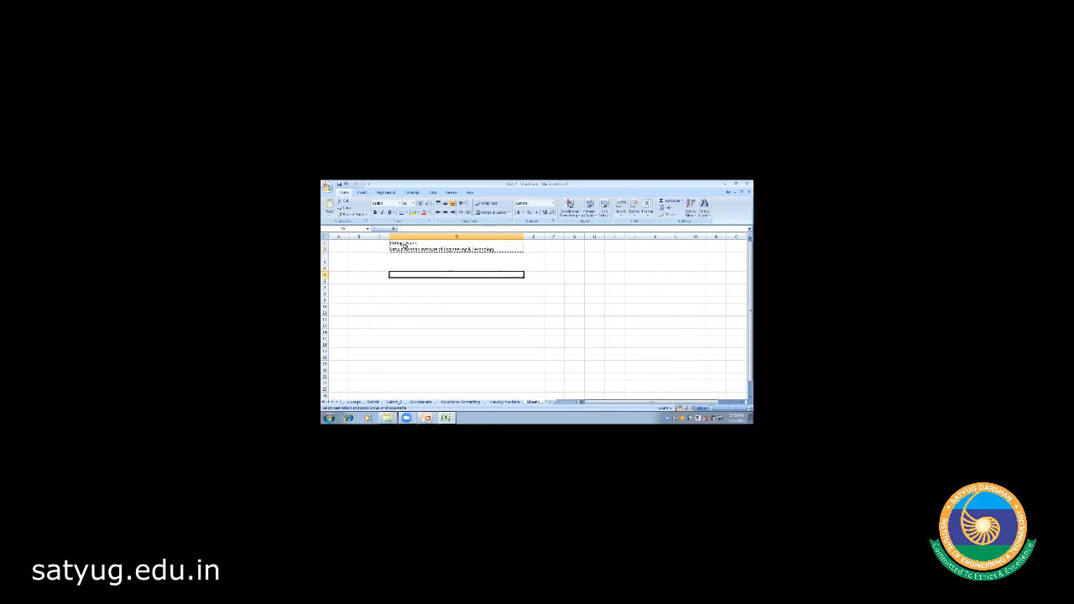
{"action": "key", "text": "ctrl+v"}
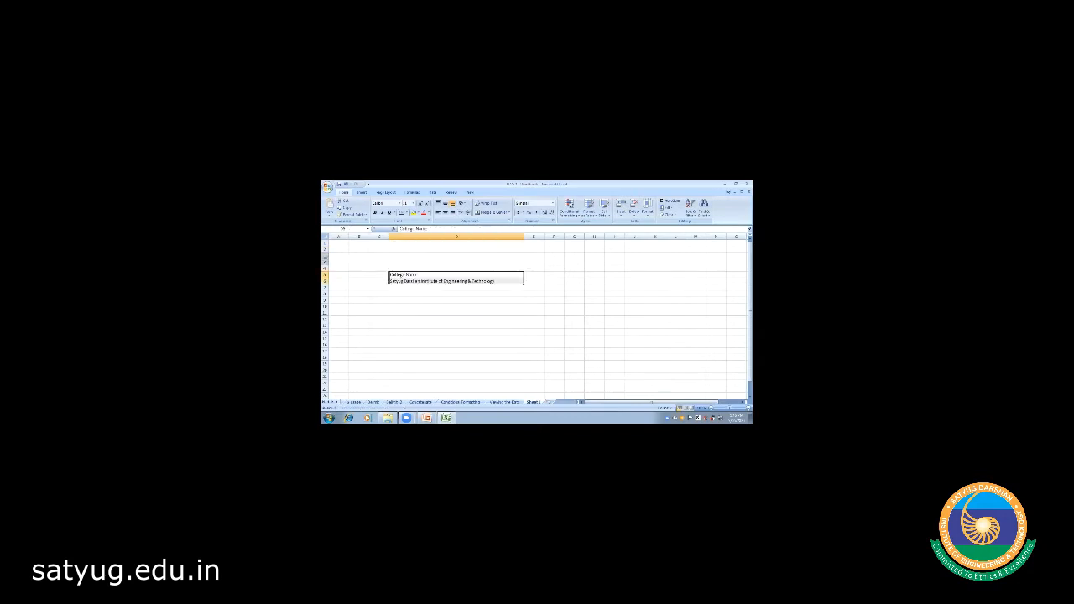
{"action": "left_click", "coordinate": [325, 258]}
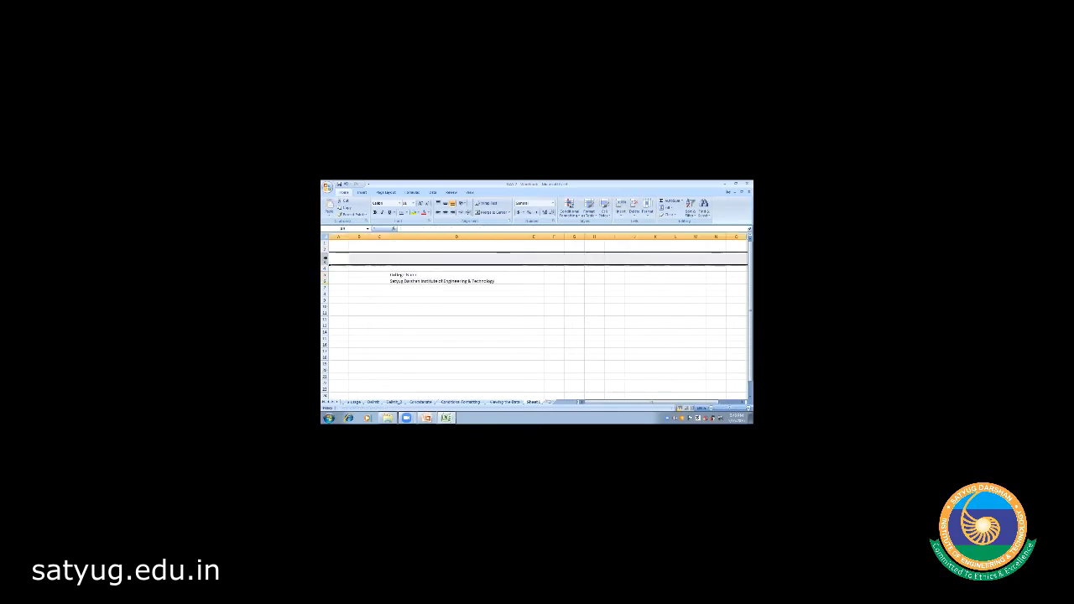
- Delete the four empty top rows so College Name lands in D1 and the title in D2
{"action": "left_click", "coordinate": [325, 243]}
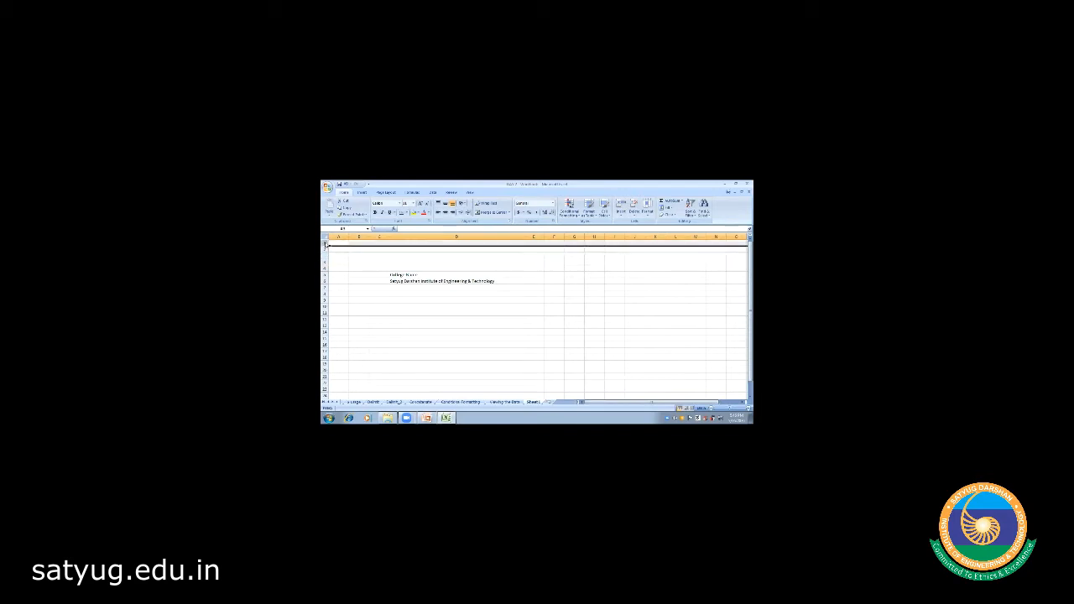
{"action": "right_click", "coordinate": [326, 244]}
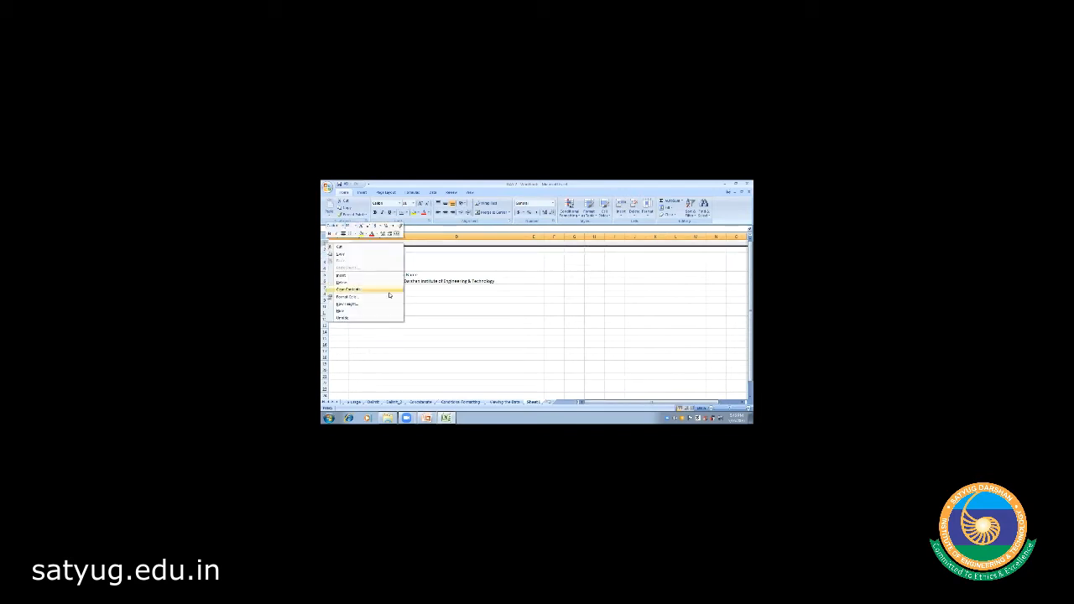
{"action": "left_click", "coordinate": [344, 283]}
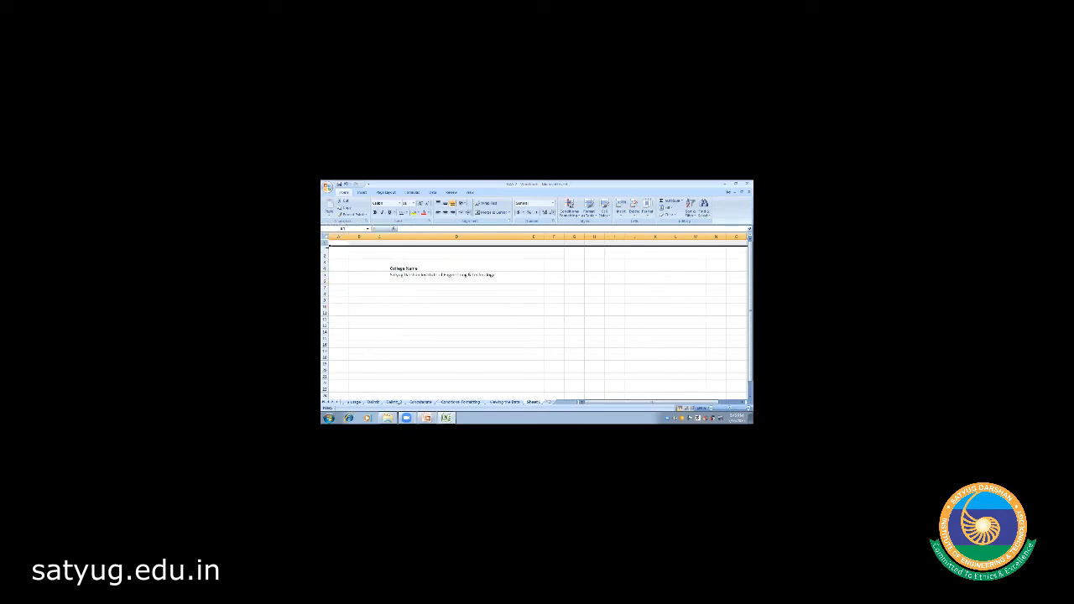
{"action": "right_click", "coordinate": [325, 245]}
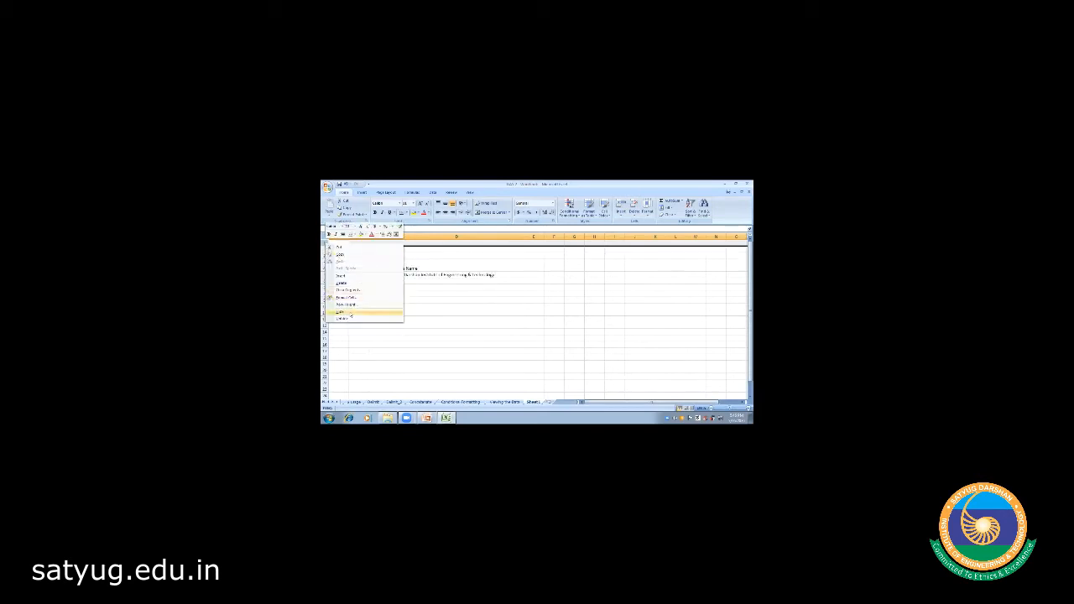
{"action": "left_click", "coordinate": [344, 283]}
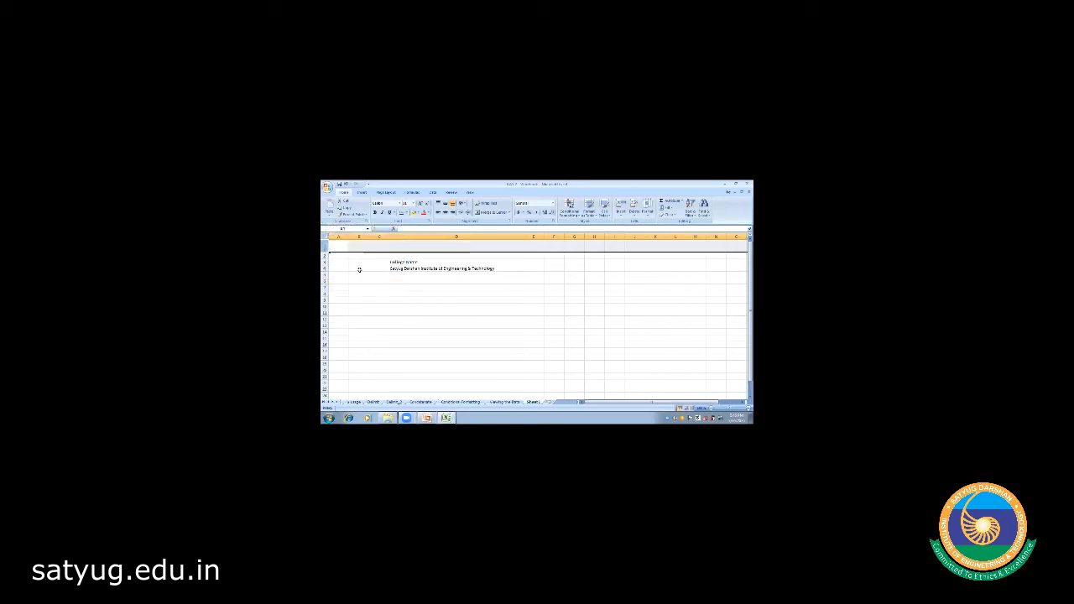
{"action": "right_click", "coordinate": [326, 243]}
{"action": "left_click", "coordinate": [344, 283]}
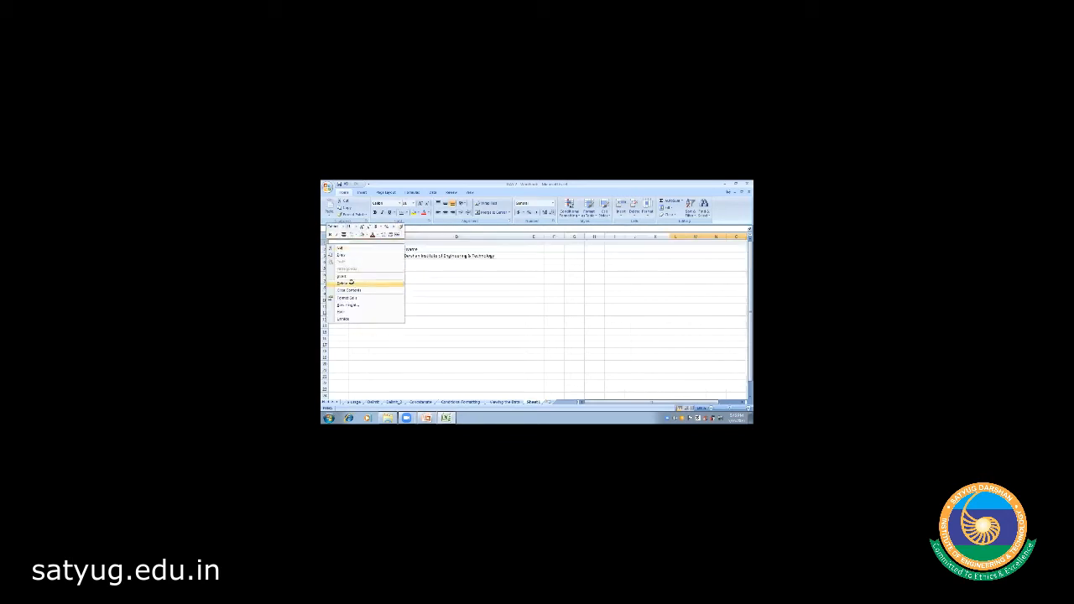
{"action": "right_click", "coordinate": [326, 245]}
{"action": "left_click", "coordinate": [344, 283]}
{"action": "left_click", "coordinate": [400, 287]}
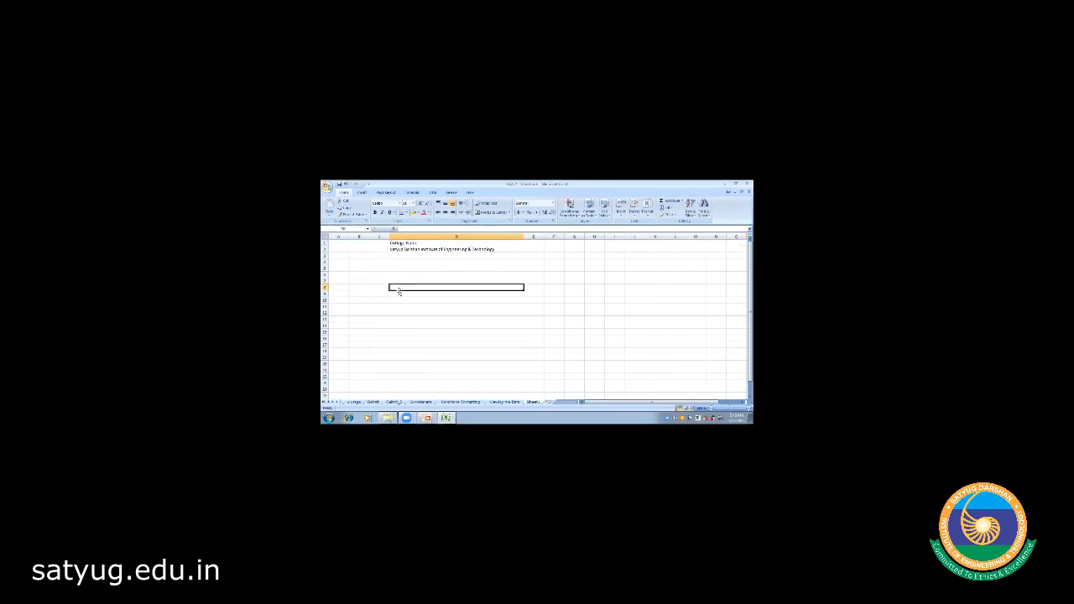
- Delete the empty columns C, B and the remaining leading column so the text sits in column A
{"action": "left_click", "coordinate": [379, 237]}
{"action": "right_click", "coordinate": [382, 236]}
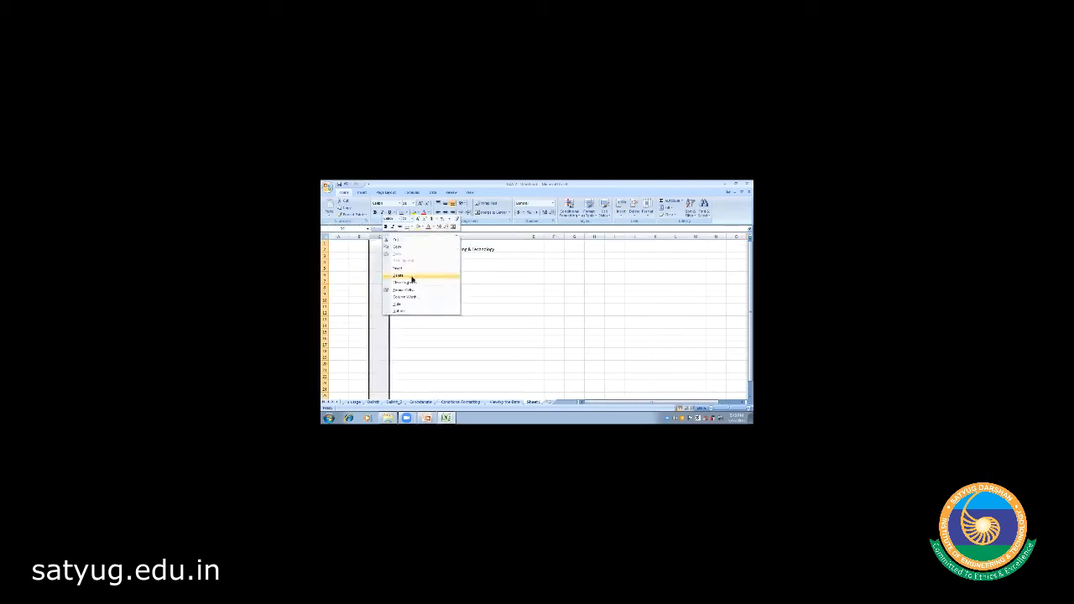
{"action": "left_click", "coordinate": [411, 279]}
{"action": "left_click", "coordinate": [360, 236]}
{"action": "right_click", "coordinate": [360, 237]}
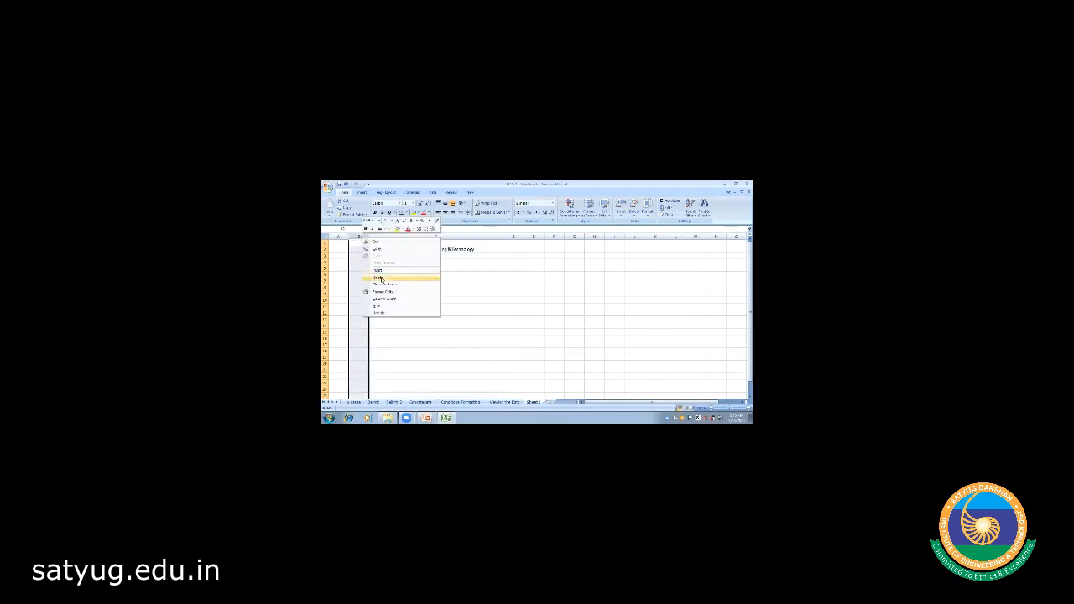
{"action": "left_click", "coordinate": [380, 277]}
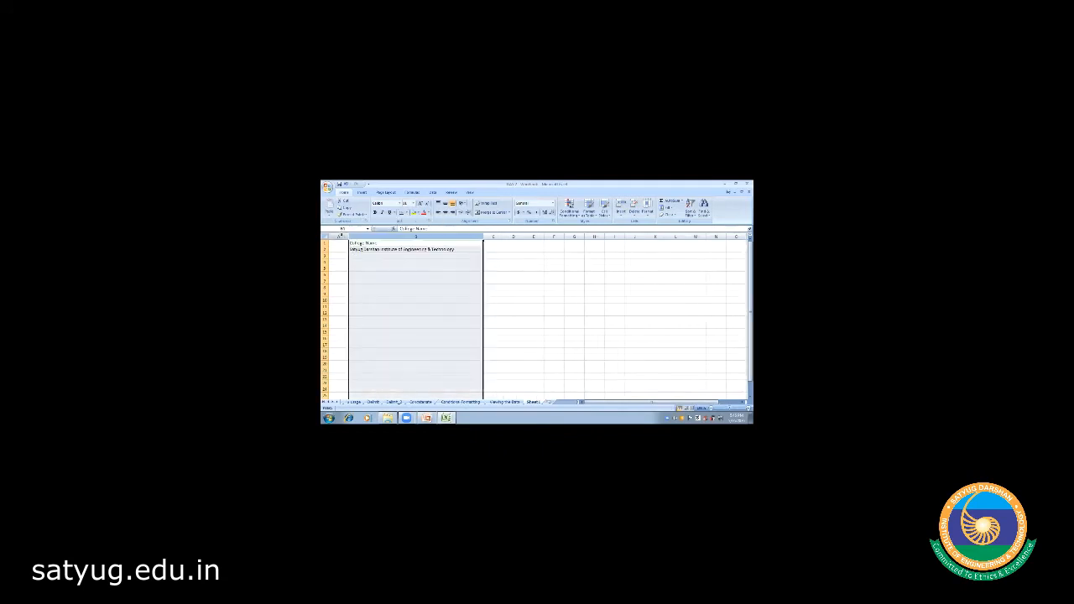
{"action": "left_click", "coordinate": [348, 241]}
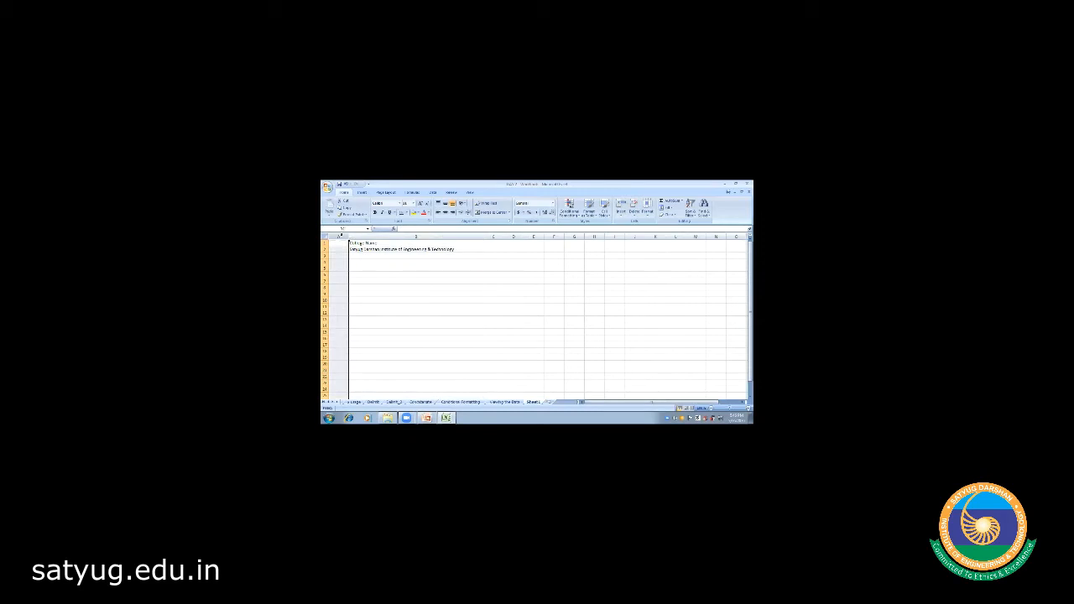
{"action": "right_click", "coordinate": [349, 237]}
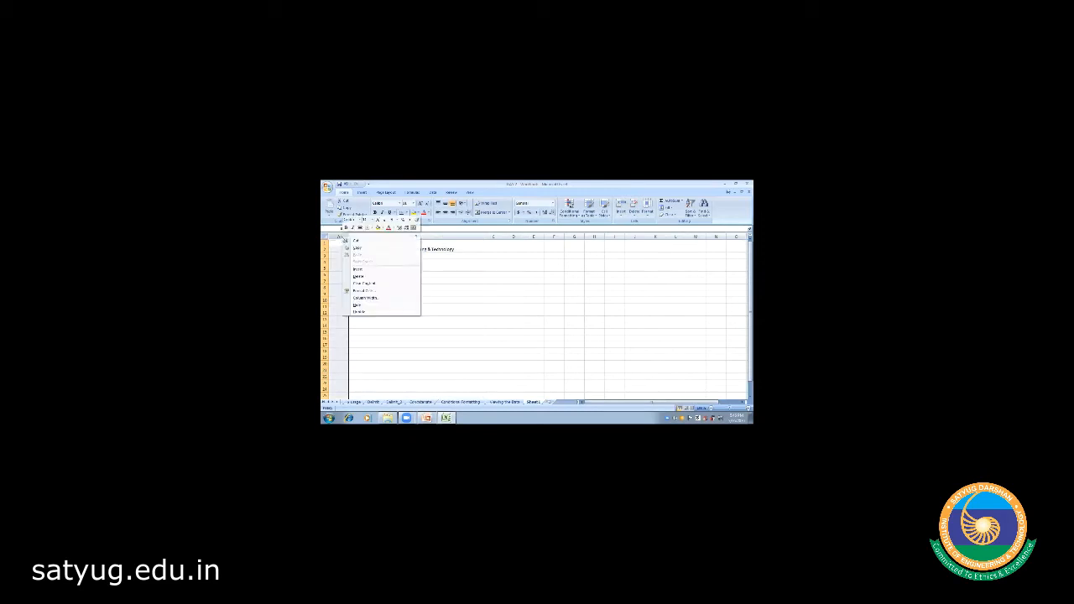
{"action": "left_click", "coordinate": [359, 276]}
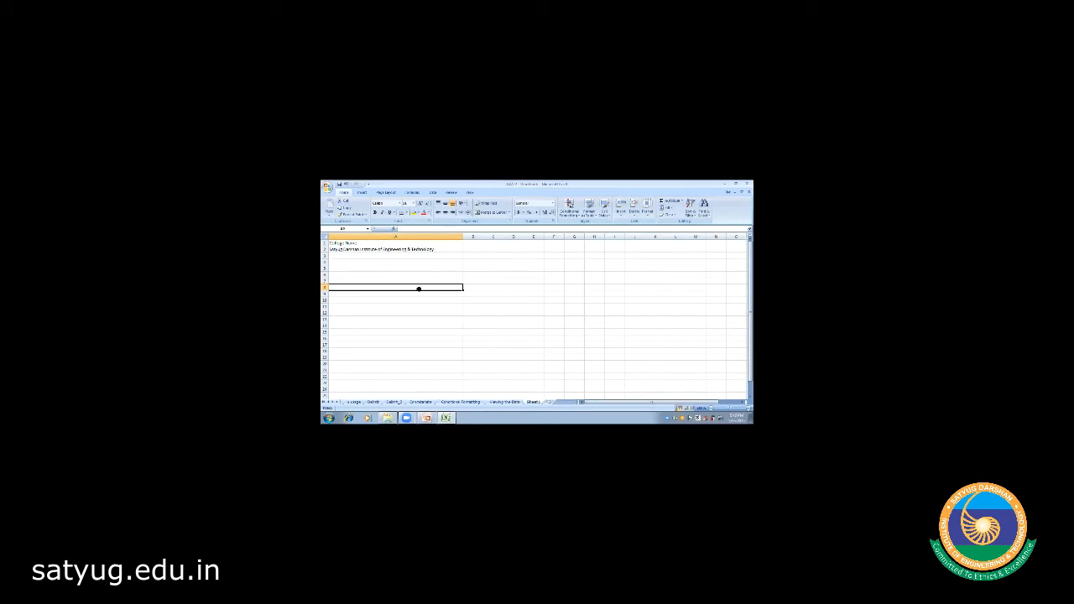
{"action": "left_click", "coordinate": [367, 243]}
{"action": "left_click", "coordinate": [364, 249]}
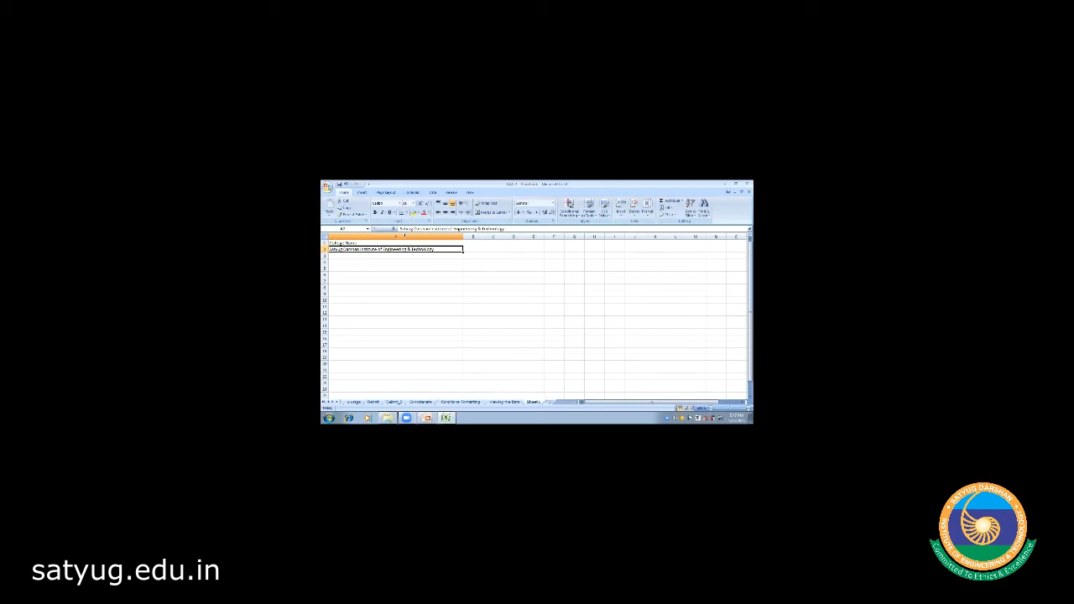
- Insert a new empty column A before the College Name label and title
{"action": "left_click", "coordinate": [403, 236]}
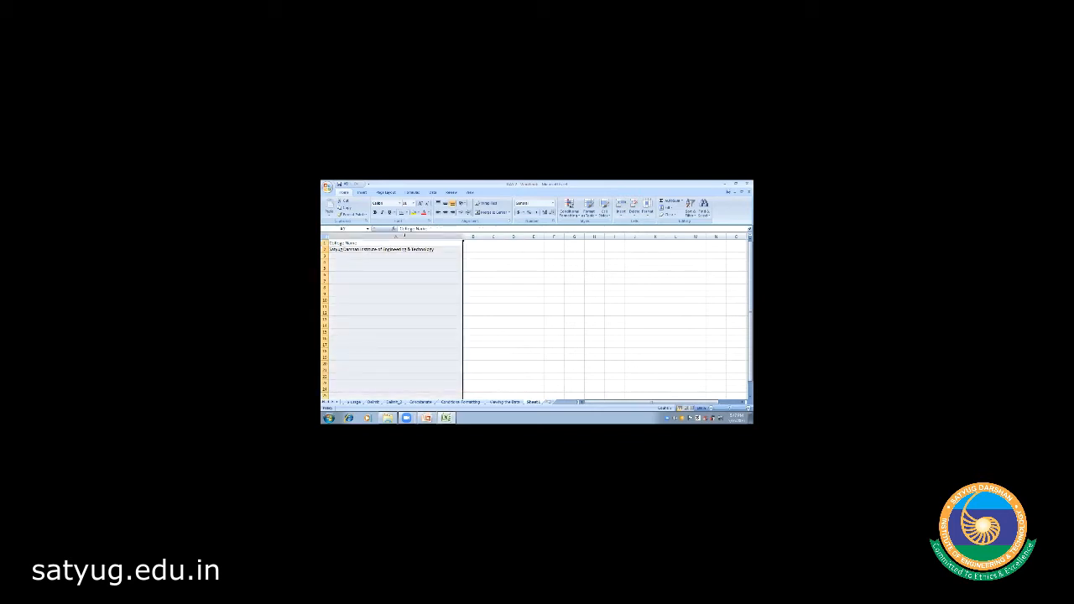
{"action": "right_click", "coordinate": [405, 237]}
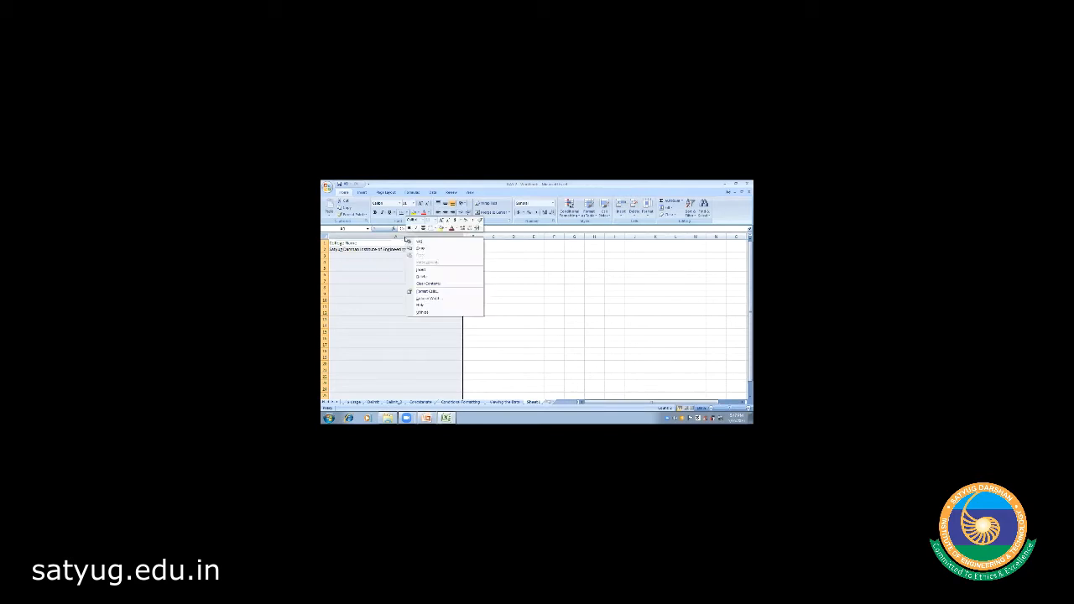
{"action": "left_click", "coordinate": [427, 271]}
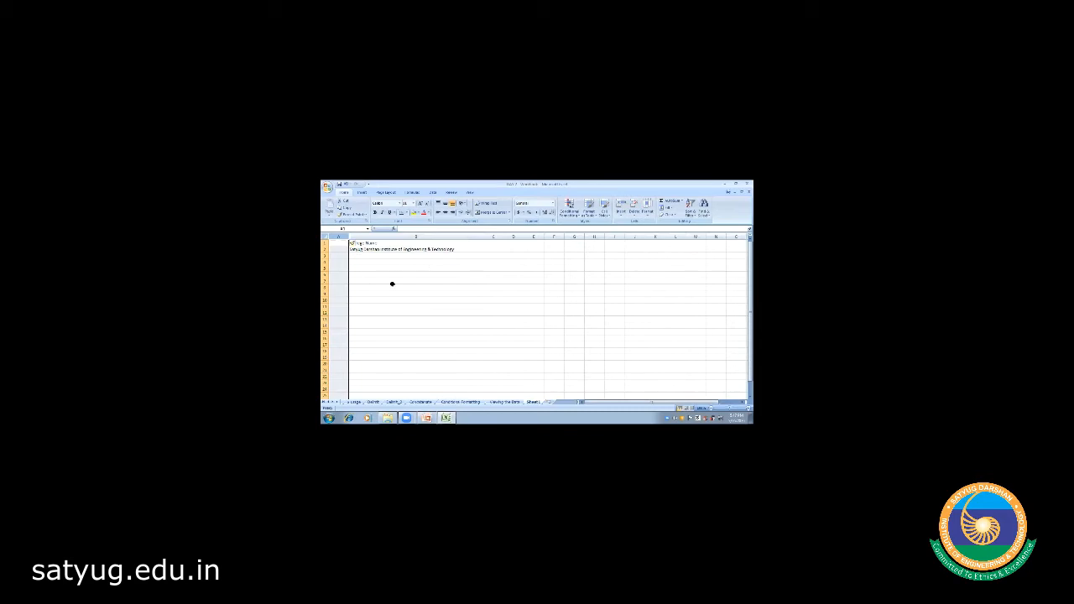
- Enter the S.No heading in cell A1
{"action": "left_click", "coordinate": [392, 282]}
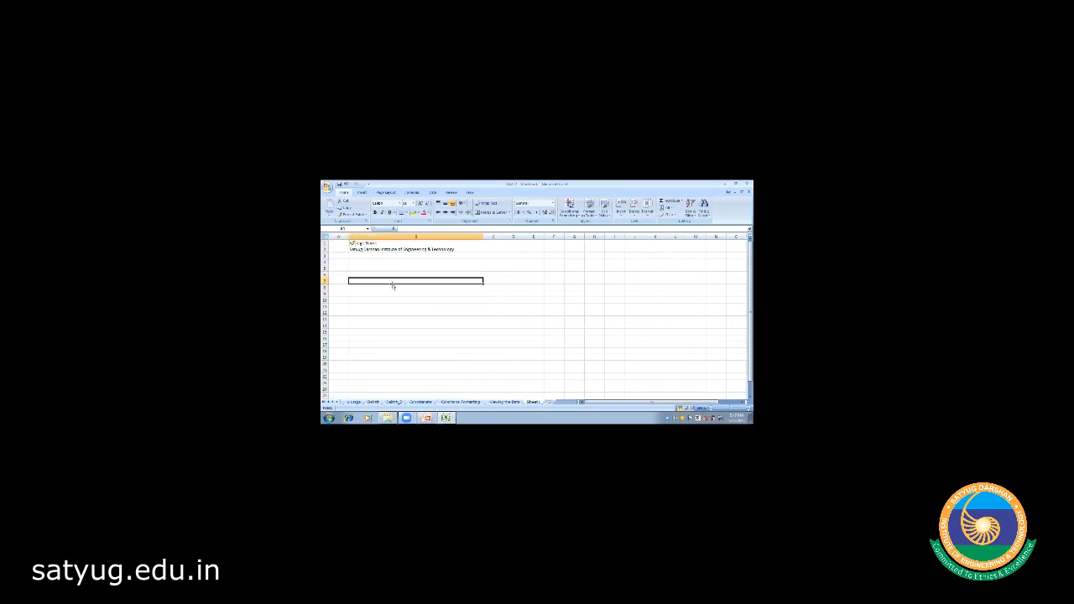
{"action": "left_click", "coordinate": [337, 243]}
{"action": "type", "text": "S.No."}
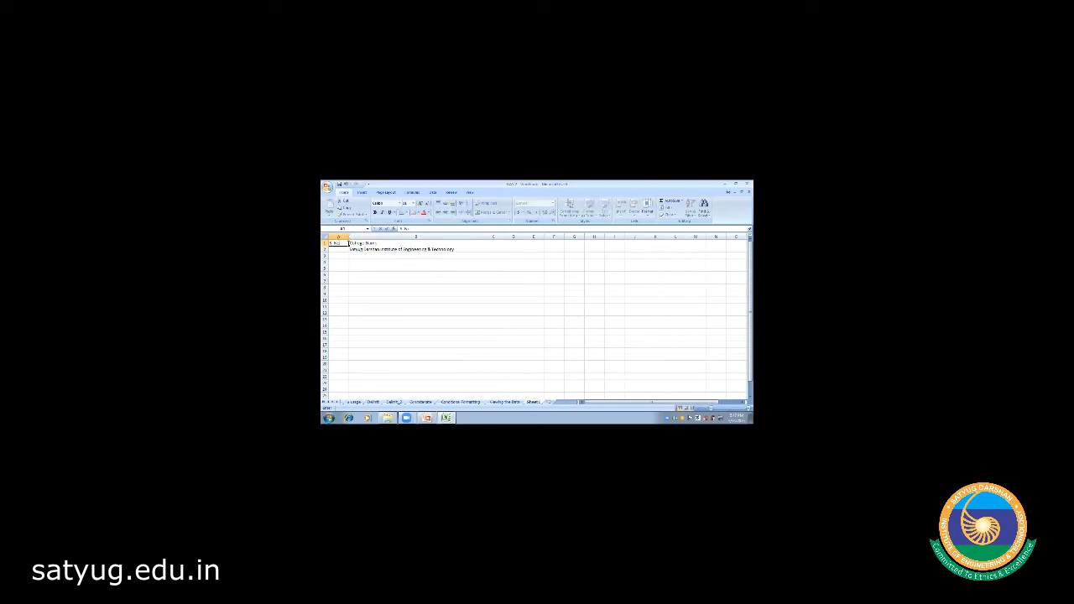
{"action": "left_click", "coordinate": [395, 286]}
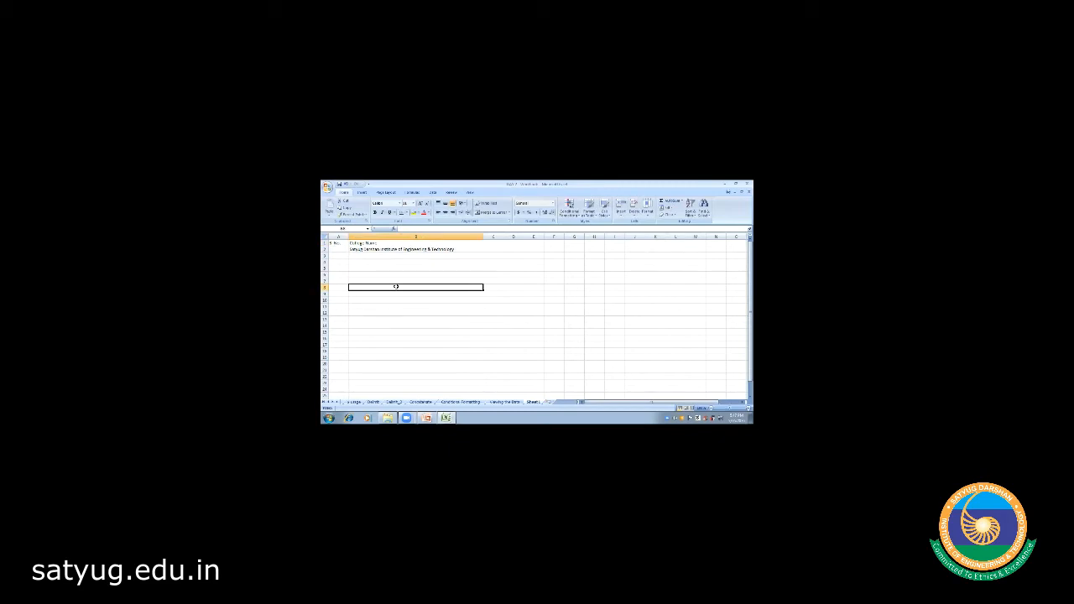
- Add an Area heading in C1 with Faridabad beneath it in C2
{"action": "left_click", "coordinate": [375, 243]}
{"action": "left_click", "coordinate": [493, 242]}
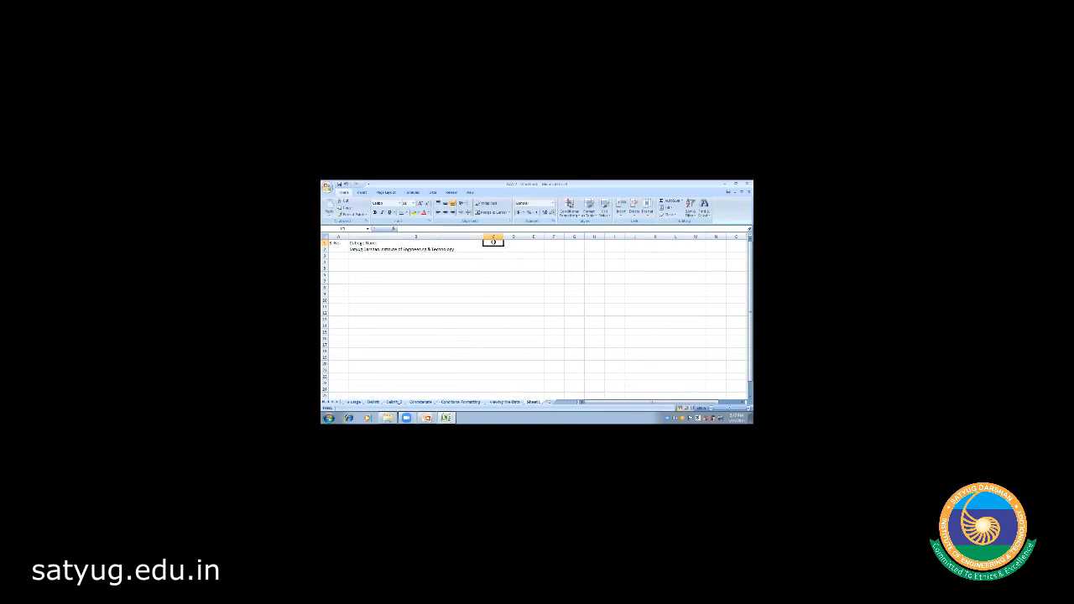
{"action": "type", "text": "Area"}
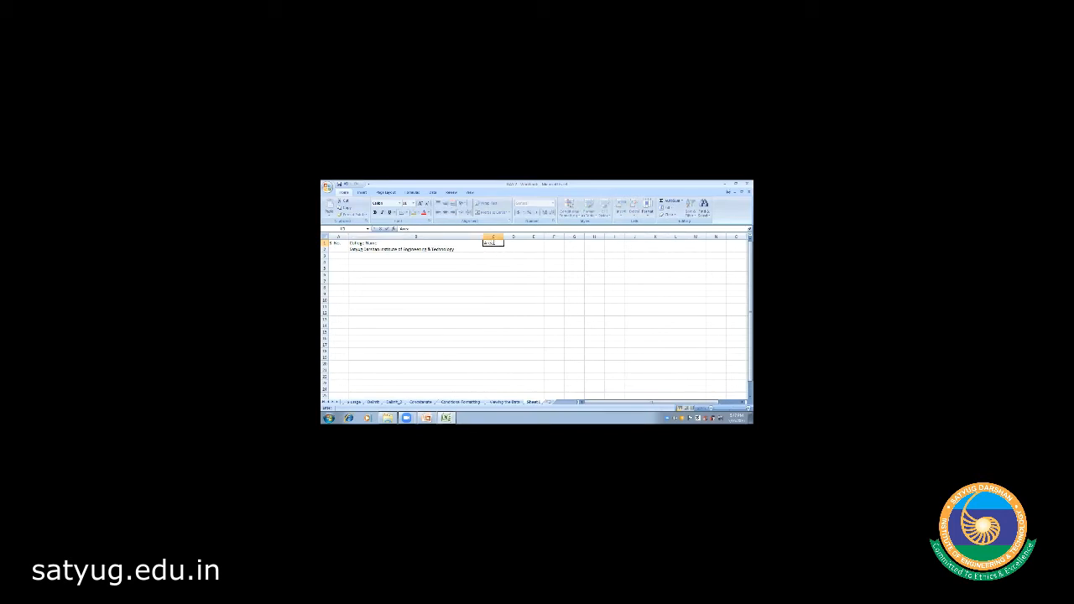
{"action": "left_click", "coordinate": [492, 251]}
{"action": "type", "text": "Faridabad"}
{"action": "left_click", "coordinate": [493, 262]}
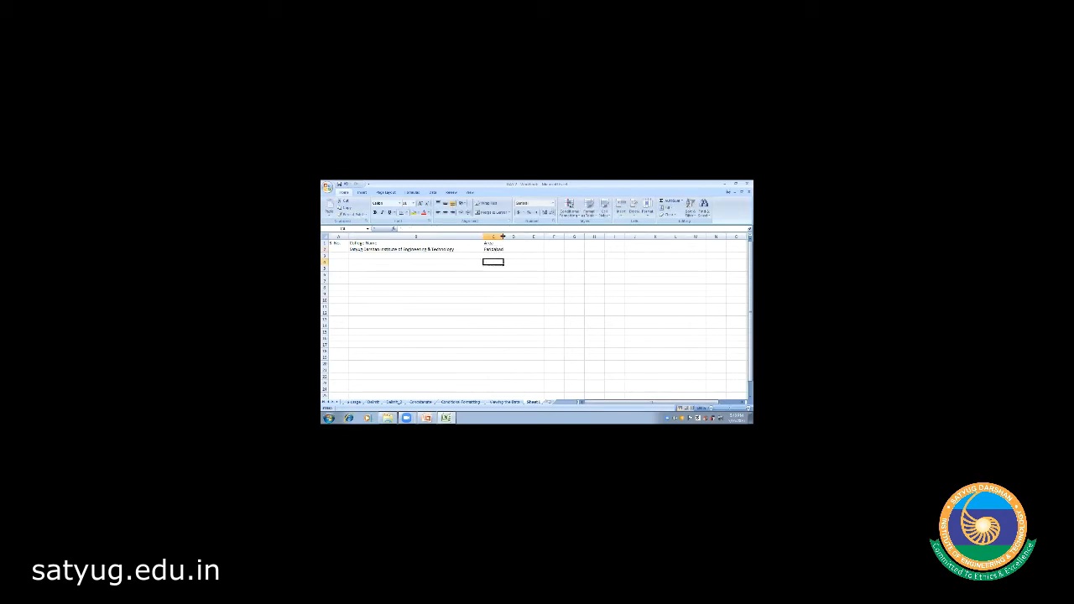
- Widen column C slightly by dragging its right border
{"action": "left_click_drag", "start_coordinate": [502, 237], "coordinate": [504, 237]}
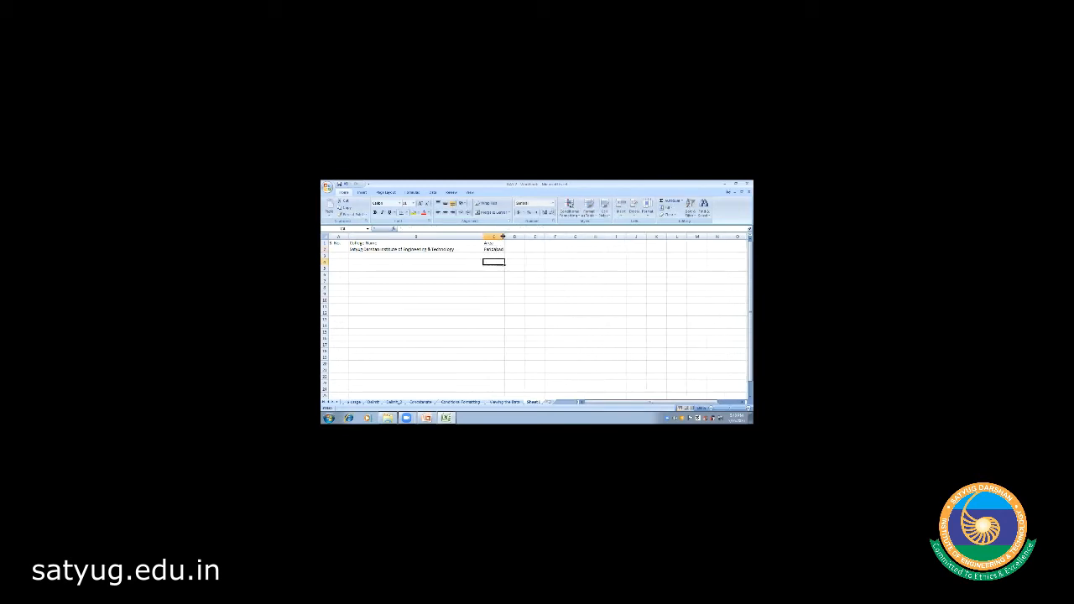
{"action": "left_click", "coordinate": [497, 281]}
{"action": "left_click", "coordinate": [326, 250]}
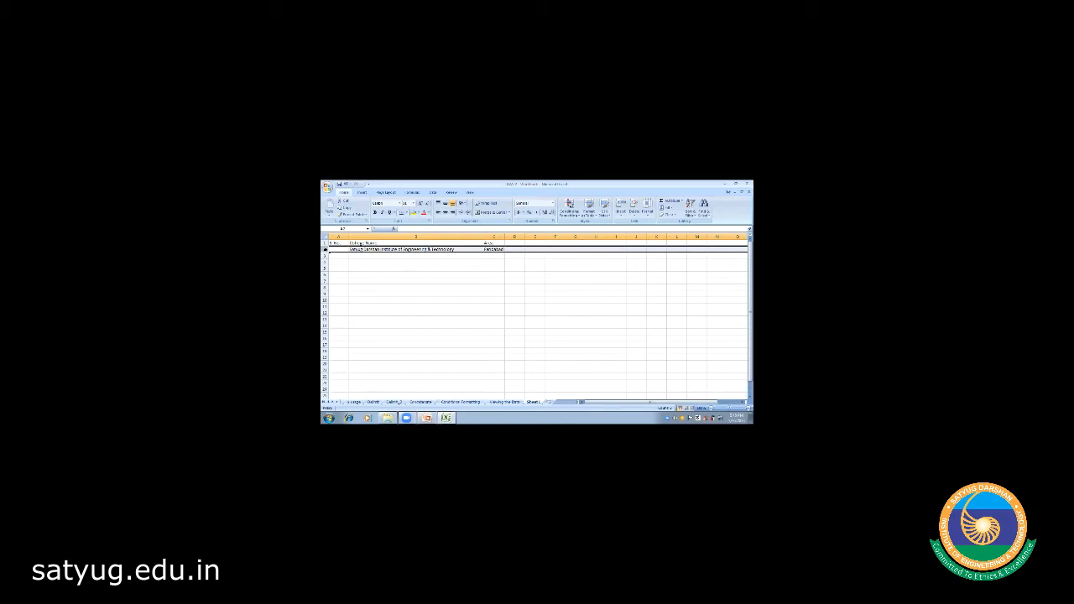
- Insert a blank row 2 and enter 'RV' in B2 and Faridabad in C2
{"action": "right_click", "coordinate": [325, 249]}
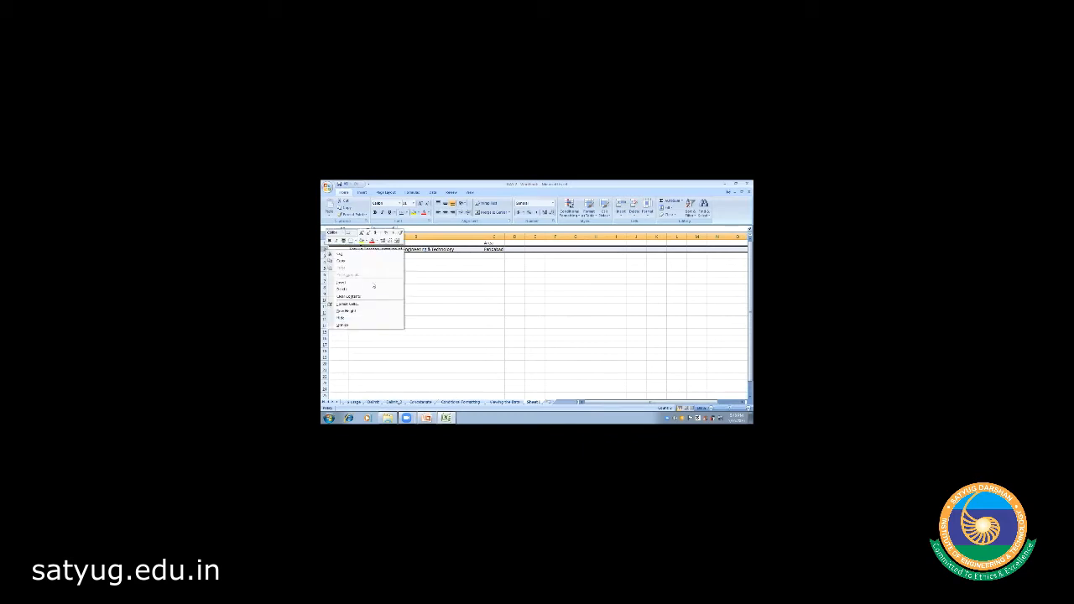
{"action": "left_click", "coordinate": [352, 282]}
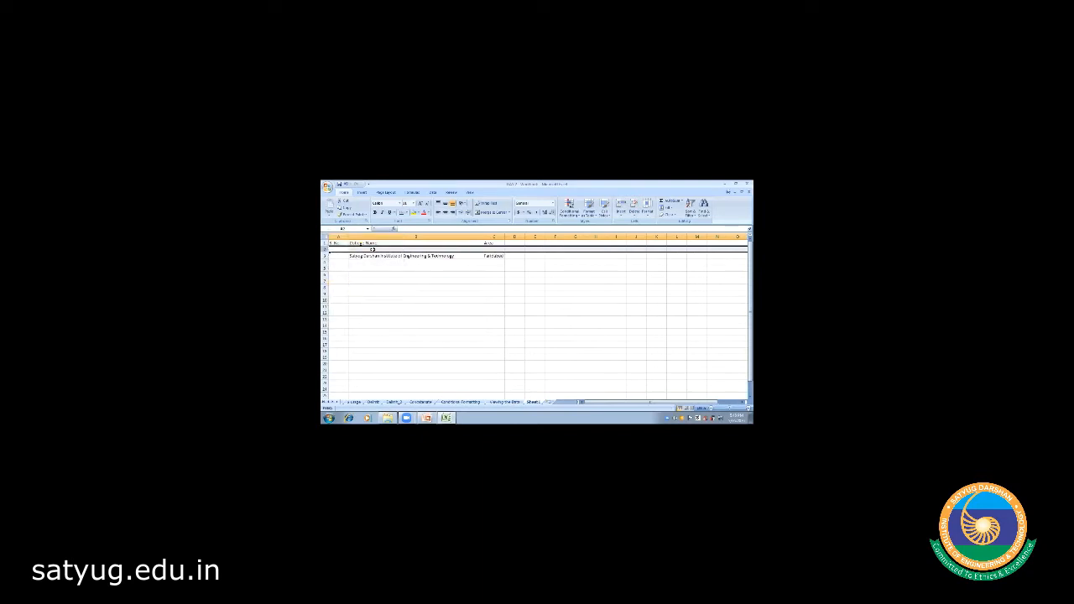
{"action": "left_click", "coordinate": [371, 249]}
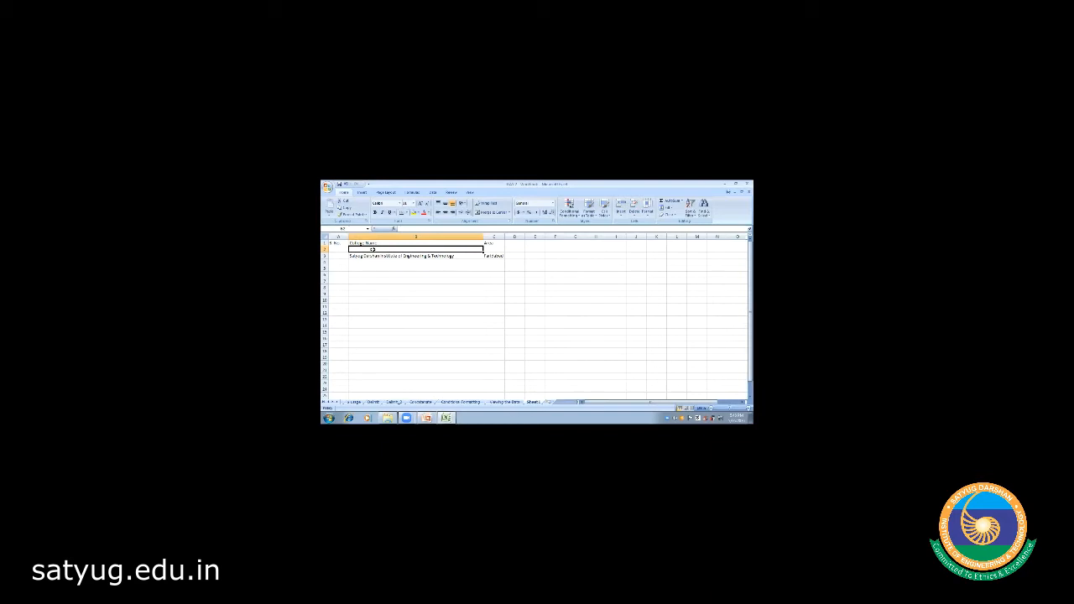
{"action": "type", "text": "RV"}
{"action": "key", "text": "Tab"}
{"action": "type", "text": "F"}
{"action": "key", "text": "Return"}
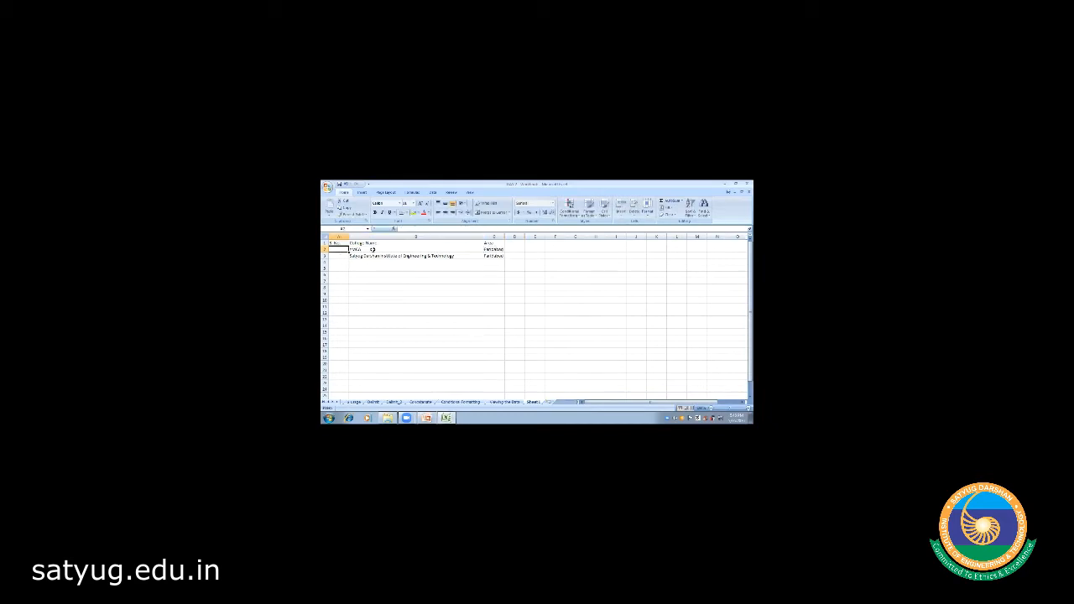
{"action": "left_click", "coordinate": [403, 281]}
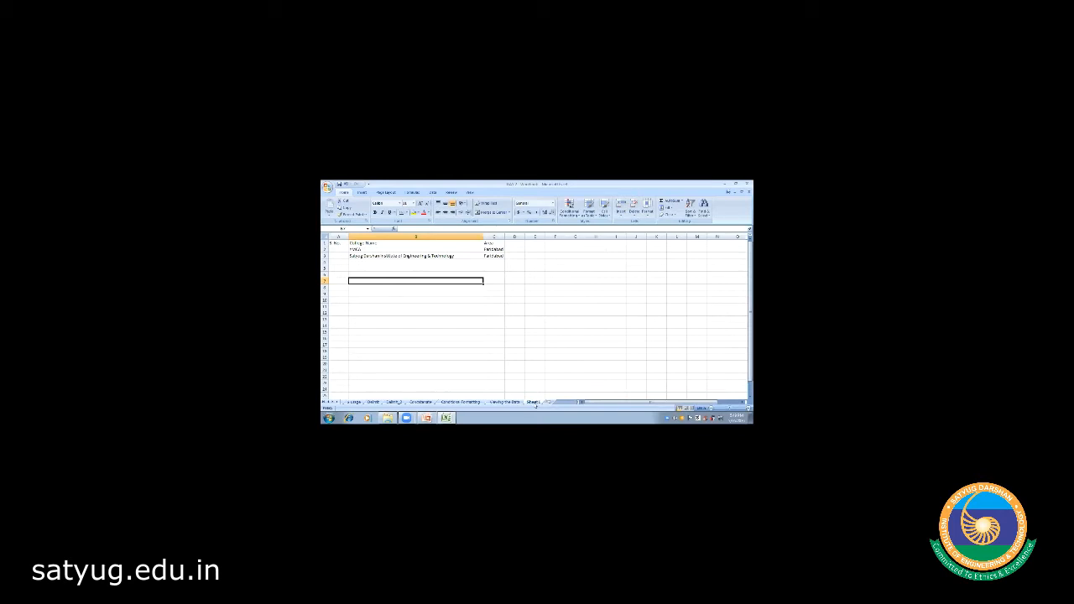
- Rename the last sheet tab to 'College Details'
{"action": "double_click", "coordinate": [534, 402]}
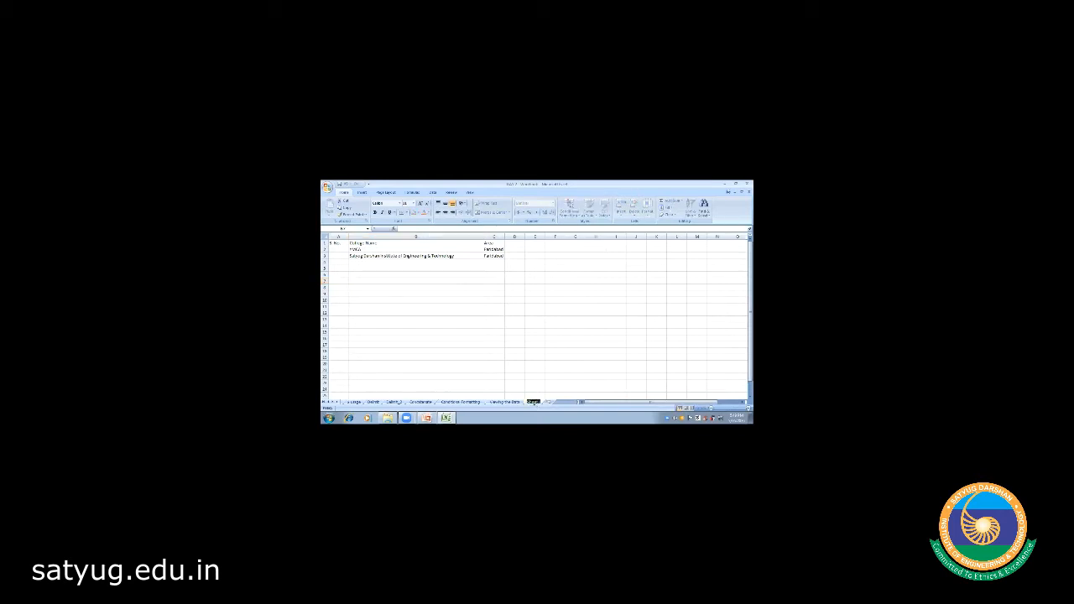
{"action": "type", "text": "College Li"}
{"action": "type", "text": "tails"}
{"action": "left_click", "coordinate": [551, 366]}
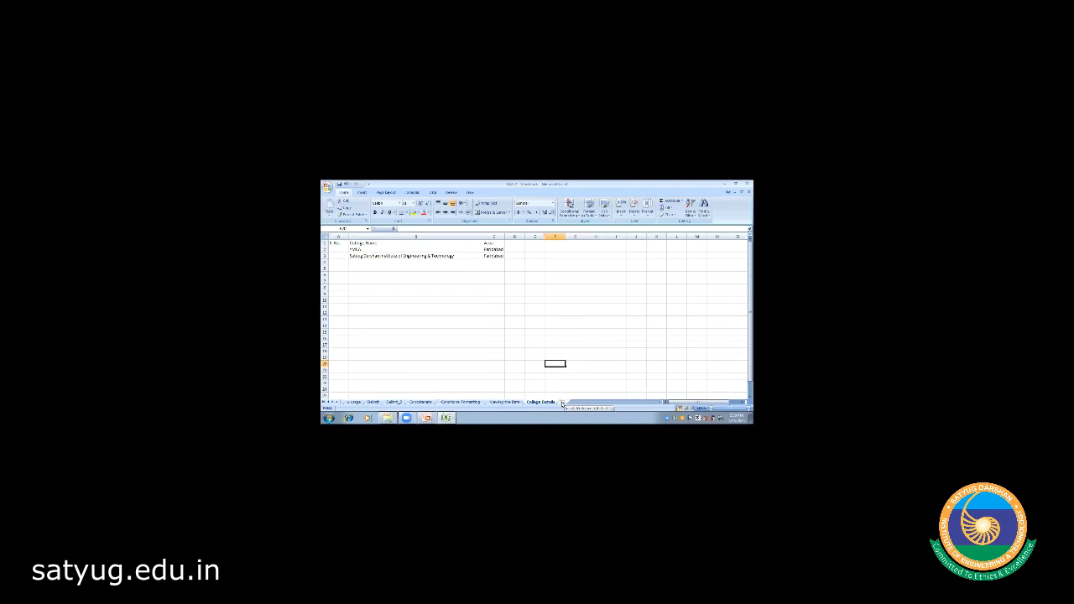
{"action": "left_click", "coordinate": [562, 403]}
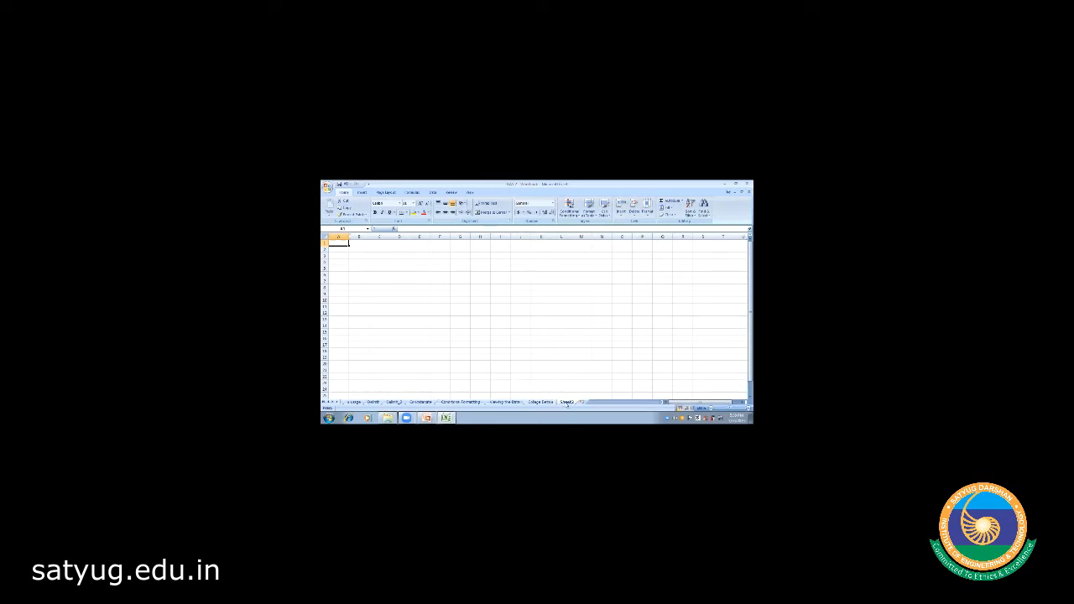
{"action": "right_click", "coordinate": [567, 404]}
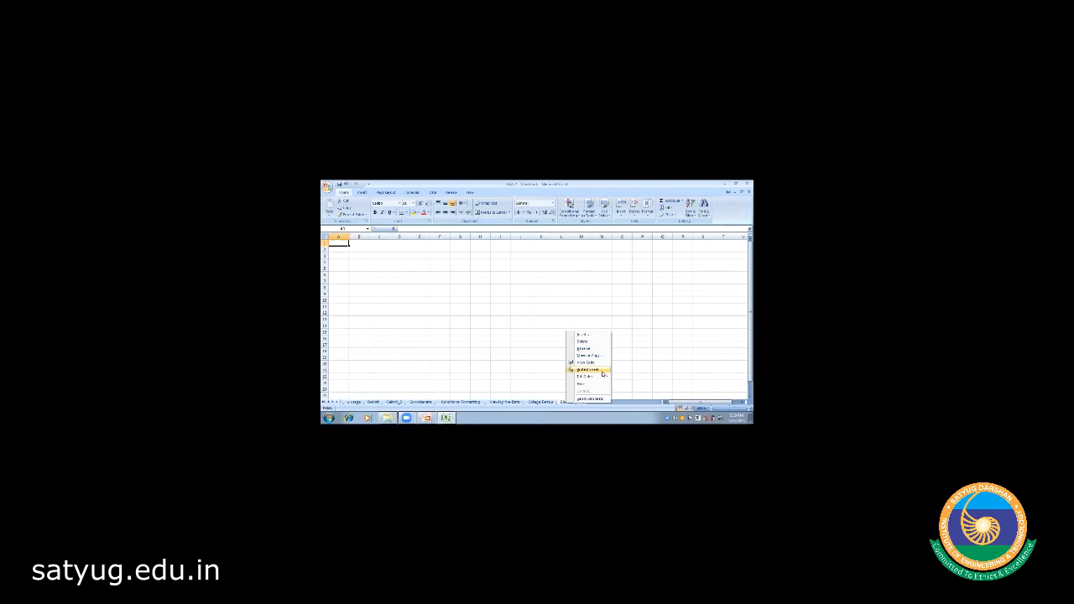
{"action": "left_click", "coordinate": [543, 345]}
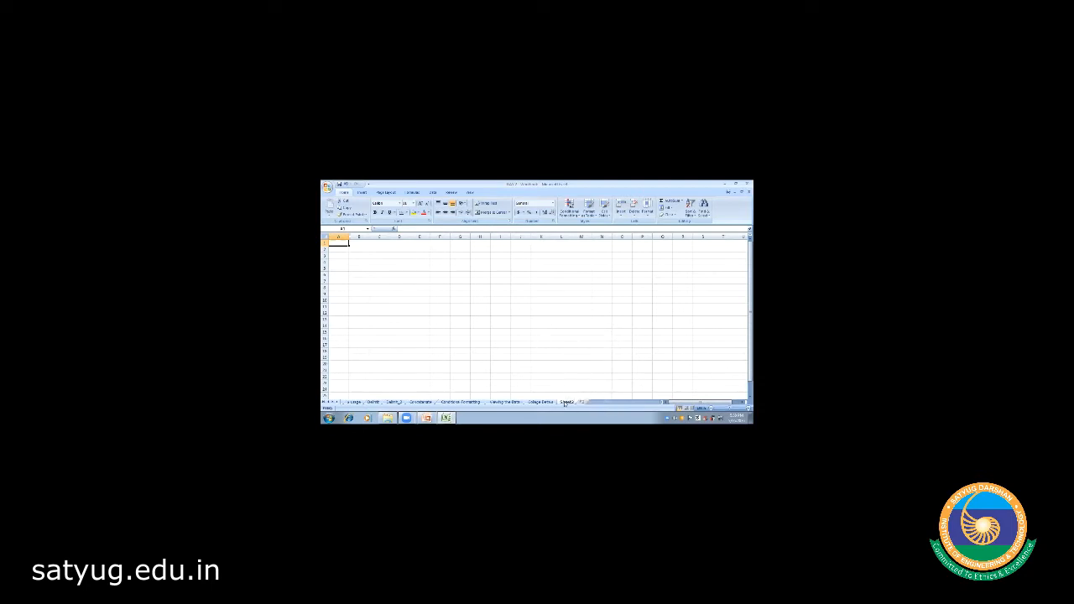
{"action": "right_click", "coordinate": [566, 404]}
{"action": "left_click", "coordinate": [584, 342]}
{"action": "left_click", "coordinate": [542, 337]}
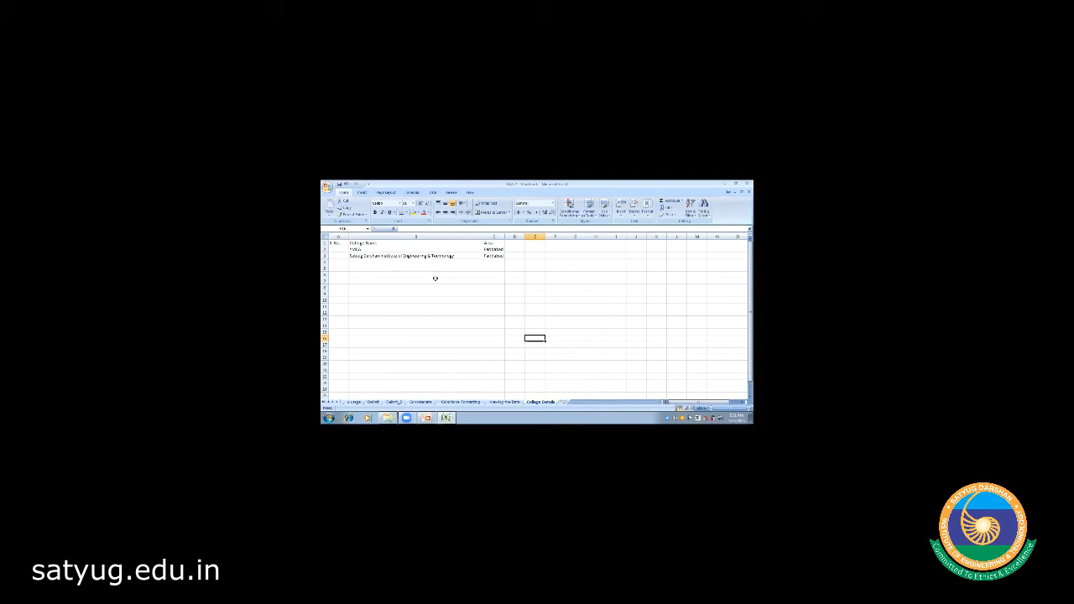
{"action": "left_click", "coordinate": [399, 275]}
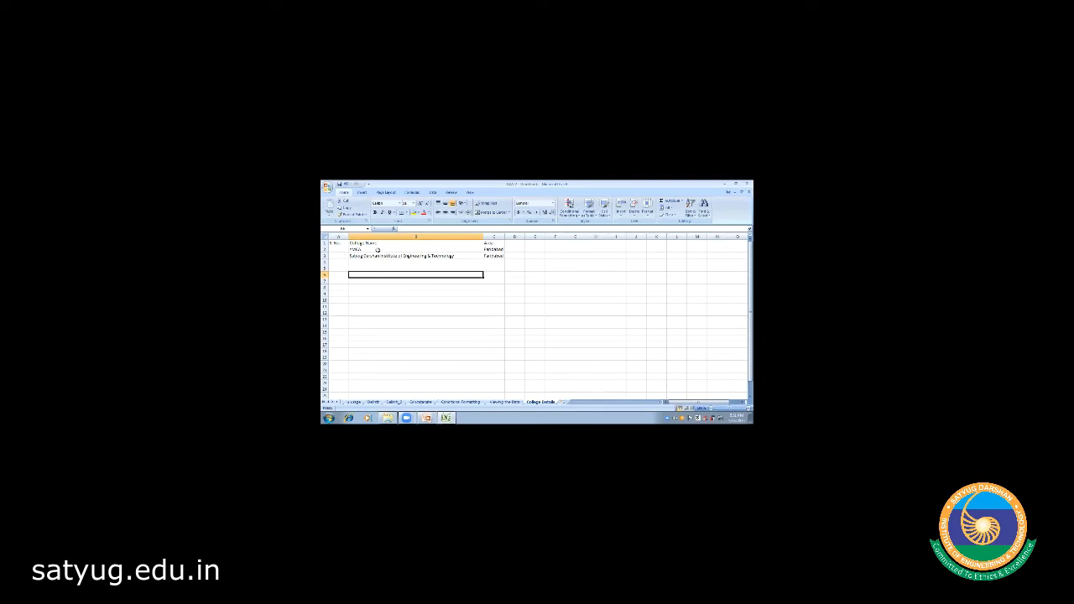
{"action": "left_click", "coordinate": [377, 250]}
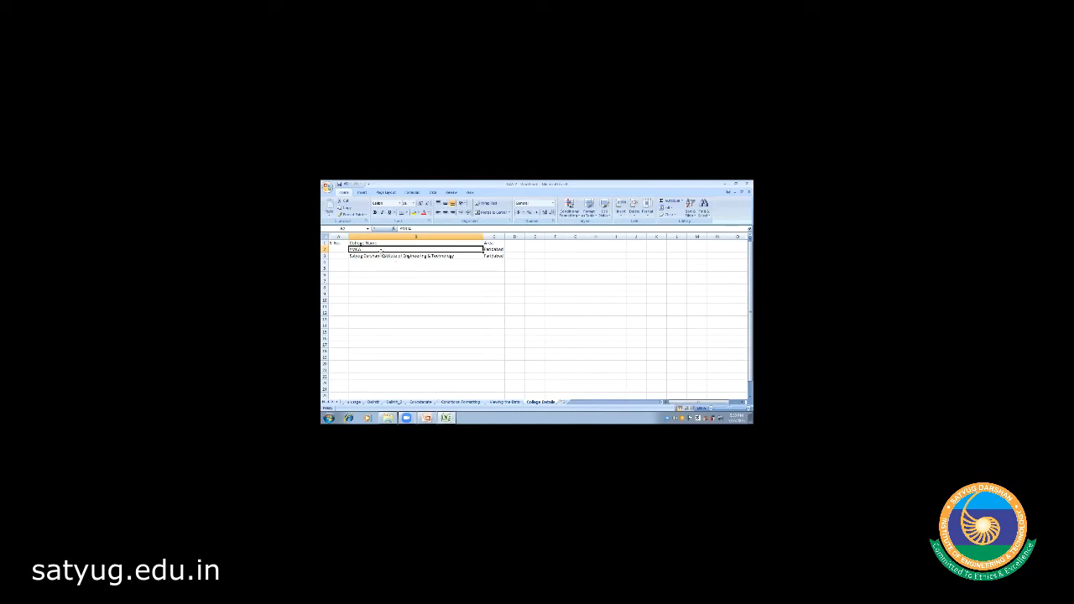
- Apply bold, italic and underline to the college name in B3
{"action": "left_click", "coordinate": [379, 256]}
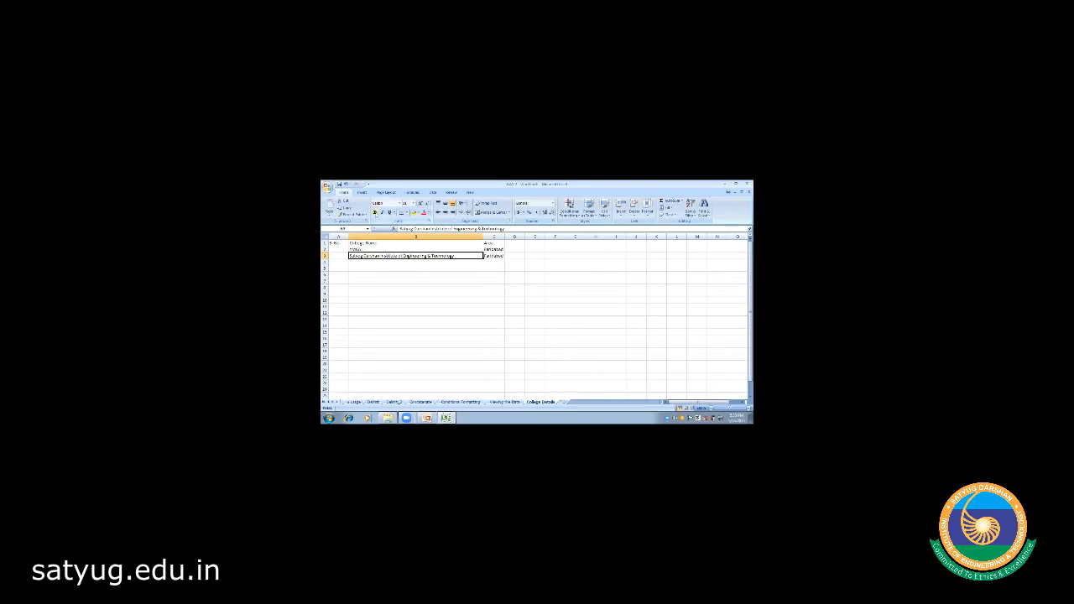
{"action": "left_click", "coordinate": [375, 212]}
{"action": "left_click", "coordinate": [382, 212]}
{"action": "left_click", "coordinate": [390, 213]}
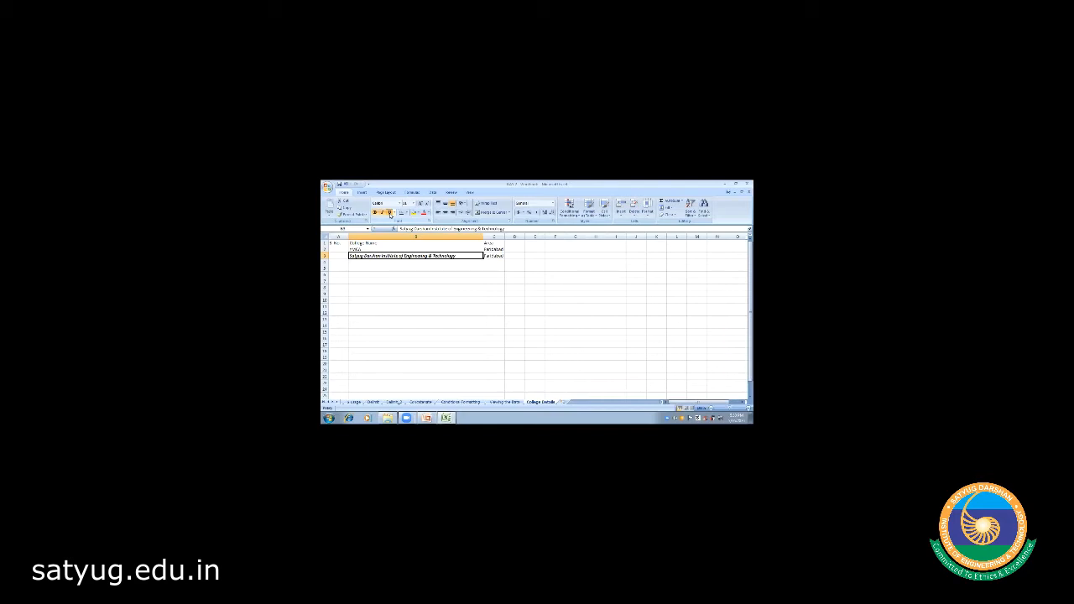
{"action": "left_click", "coordinate": [429, 212]}
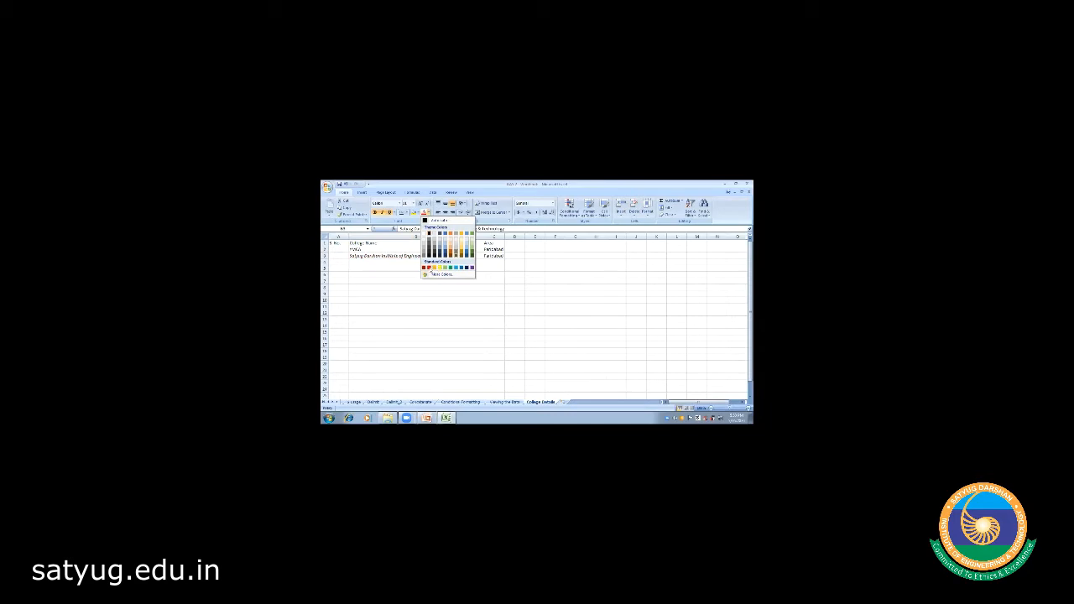
- Change the B3 college name's font colour to standard Red
{"action": "left_click", "coordinate": [429, 268]}
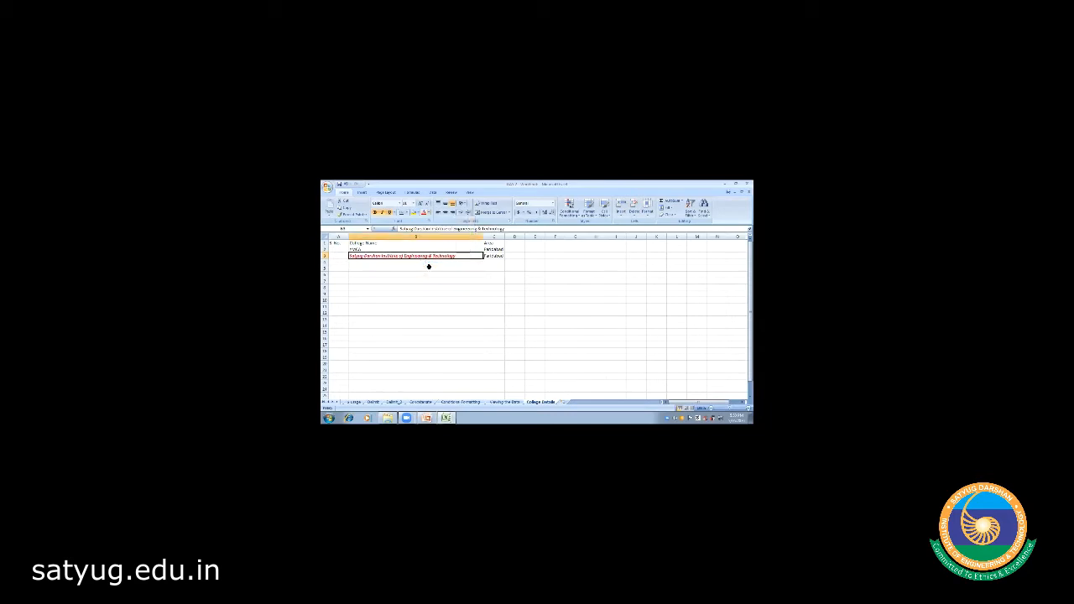
{"action": "left_click", "coordinate": [429, 267]}
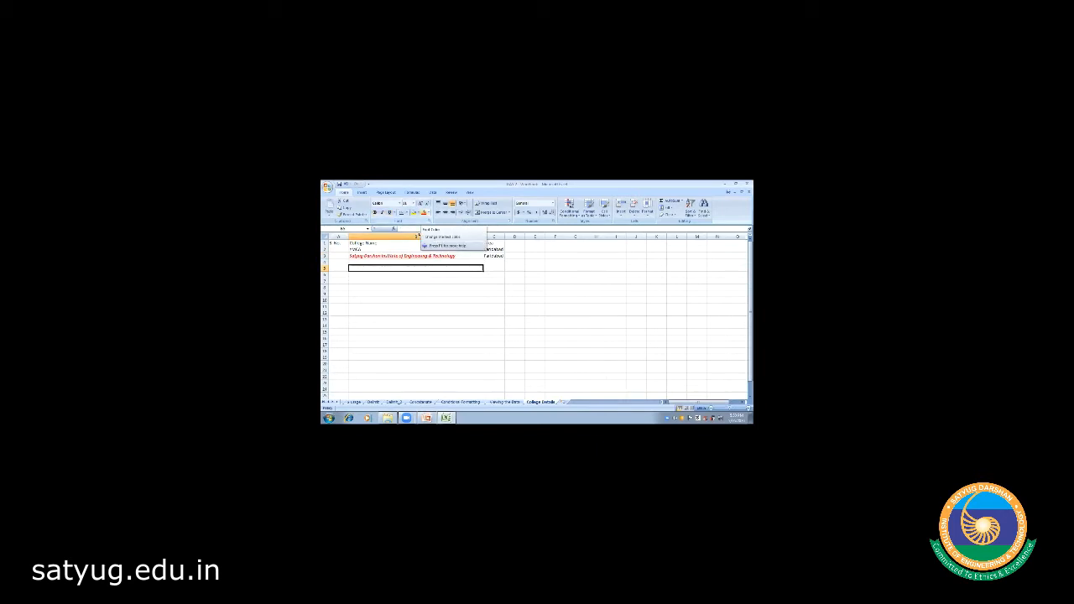
{"action": "left_click", "coordinate": [406, 256]}
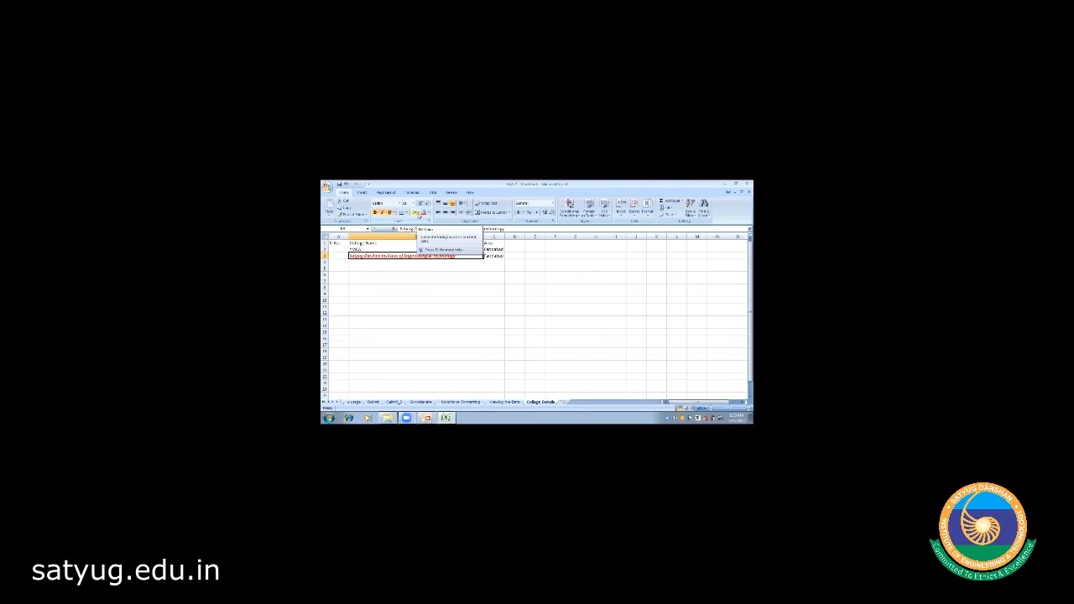
- Apply a yellow fill colour to cell B3 behind the college name
{"action": "left_click", "coordinate": [419, 213]}
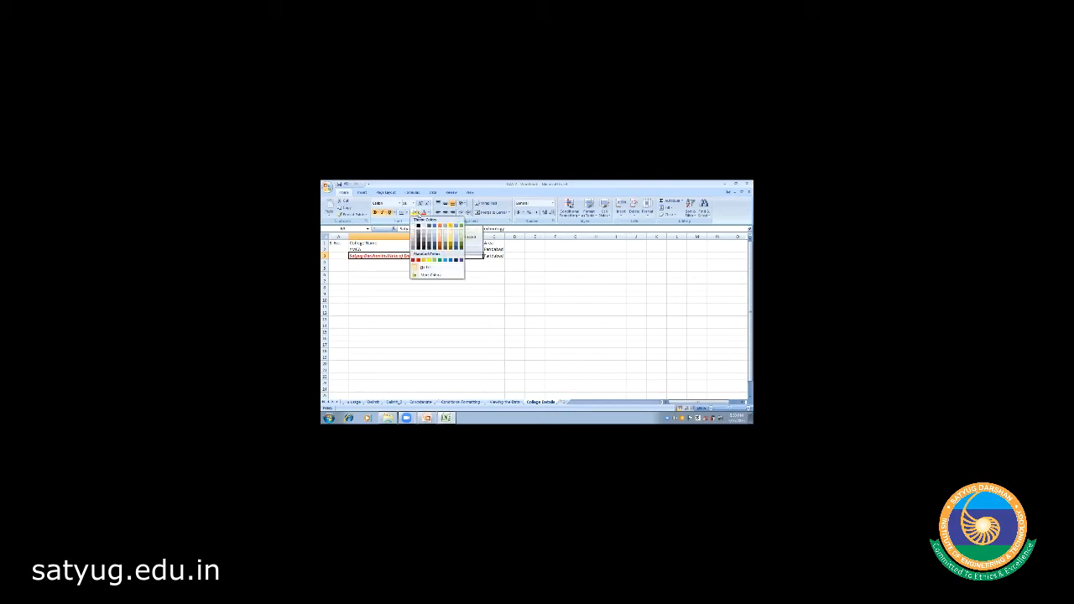
{"action": "left_click", "coordinate": [429, 260]}
{"action": "left_click", "coordinate": [410, 282]}
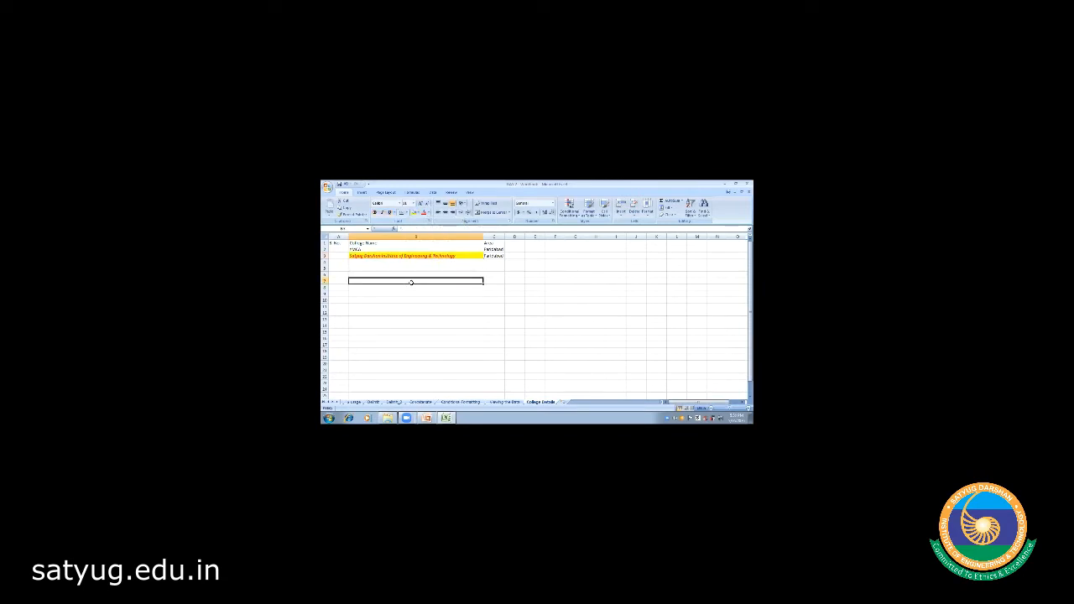
{"action": "left_click", "coordinate": [406, 256]}
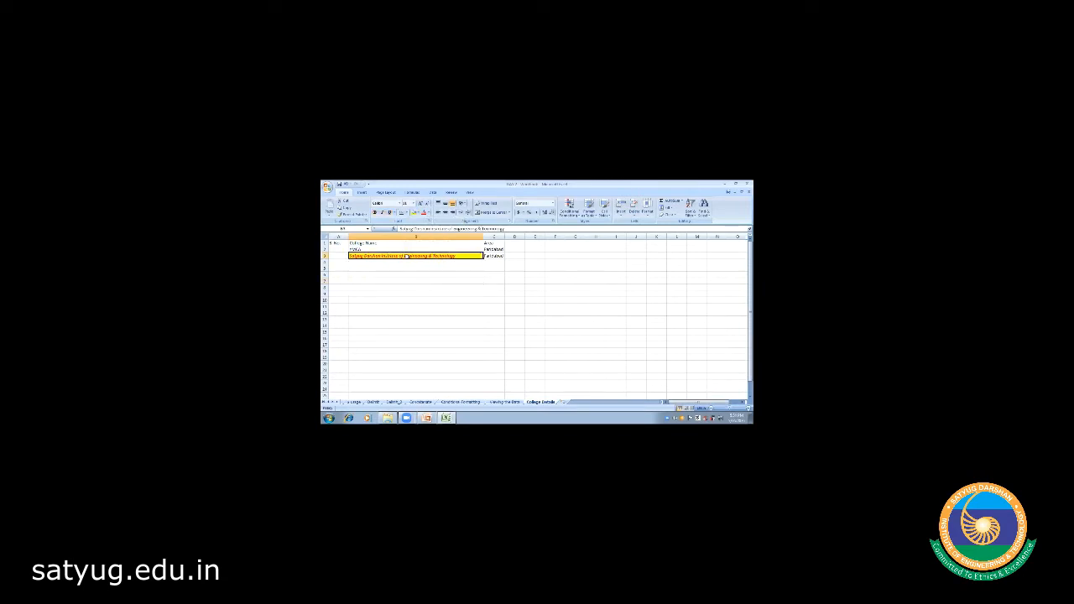
{"action": "left_click", "coordinate": [400, 204]}
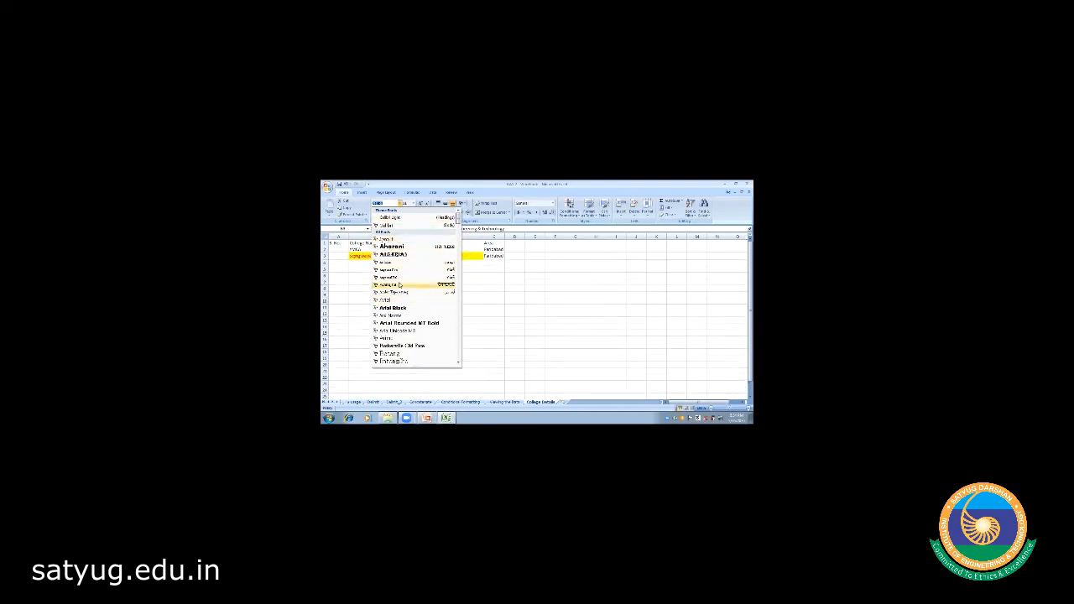
- Set the B3 college name's font to Calibri
{"action": "left_click", "coordinate": [390, 227]}
{"action": "left_click", "coordinate": [398, 299]}
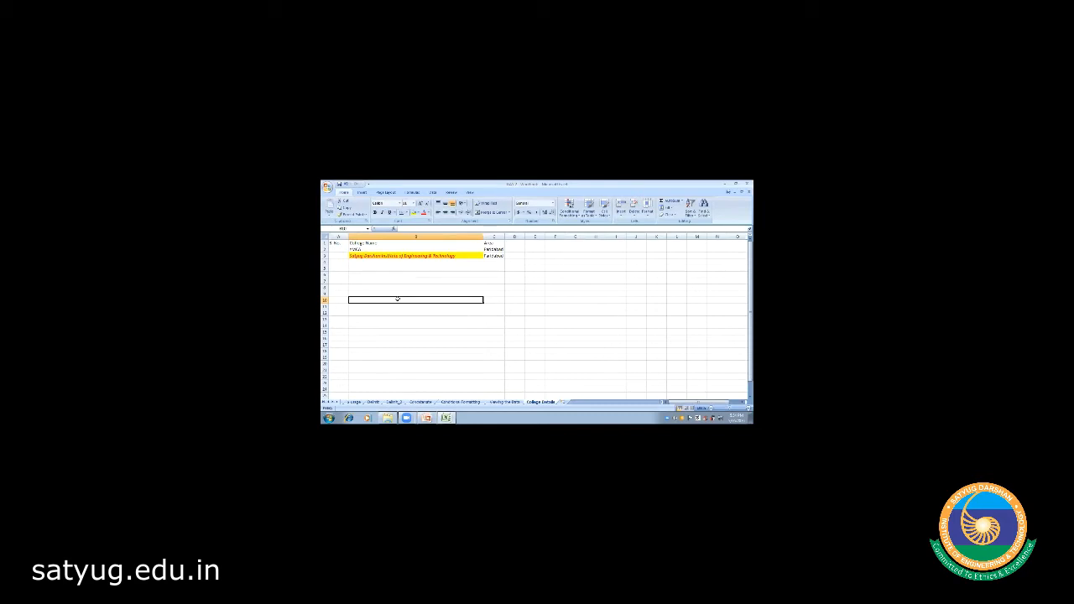
{"action": "left_click", "coordinate": [409, 255]}
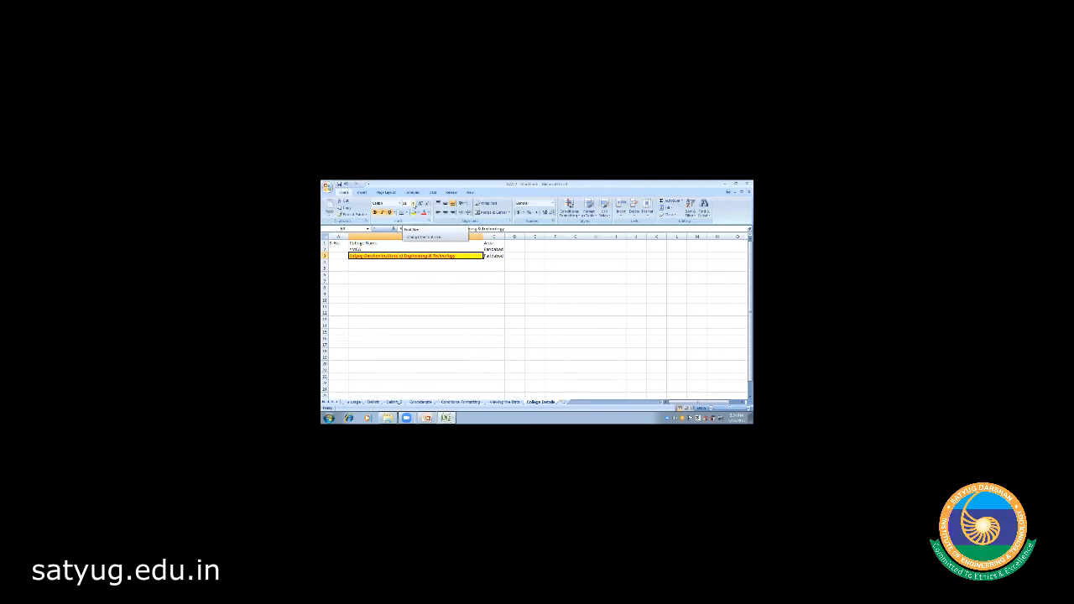
- Choose a larger font size for the college name in B3
{"action": "left_click", "coordinate": [413, 204]}
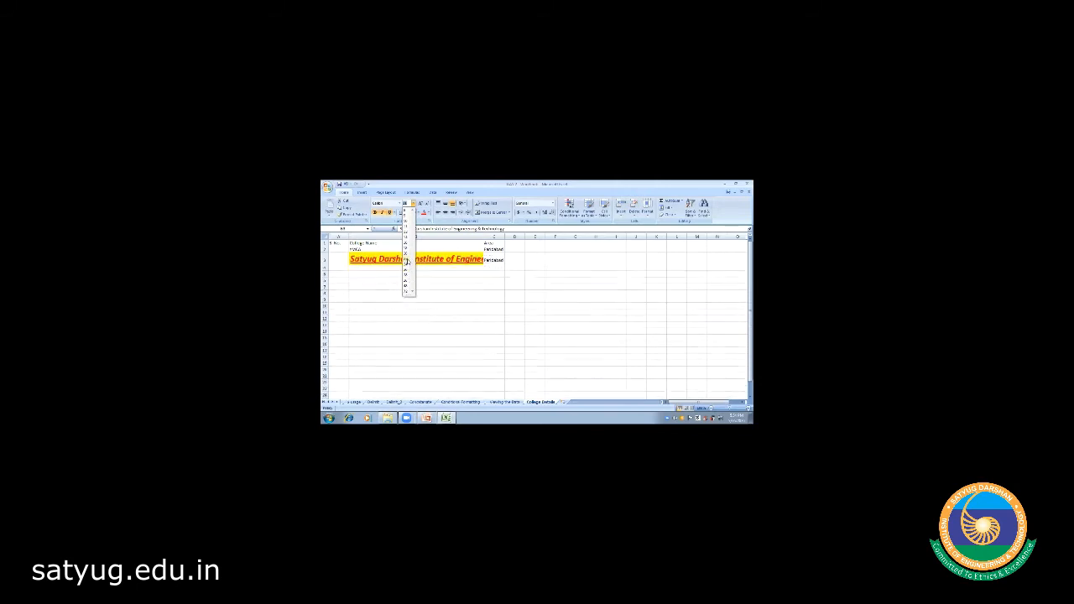
{"action": "left_click", "coordinate": [407, 261]}
{"action": "left_click", "coordinate": [446, 318]}
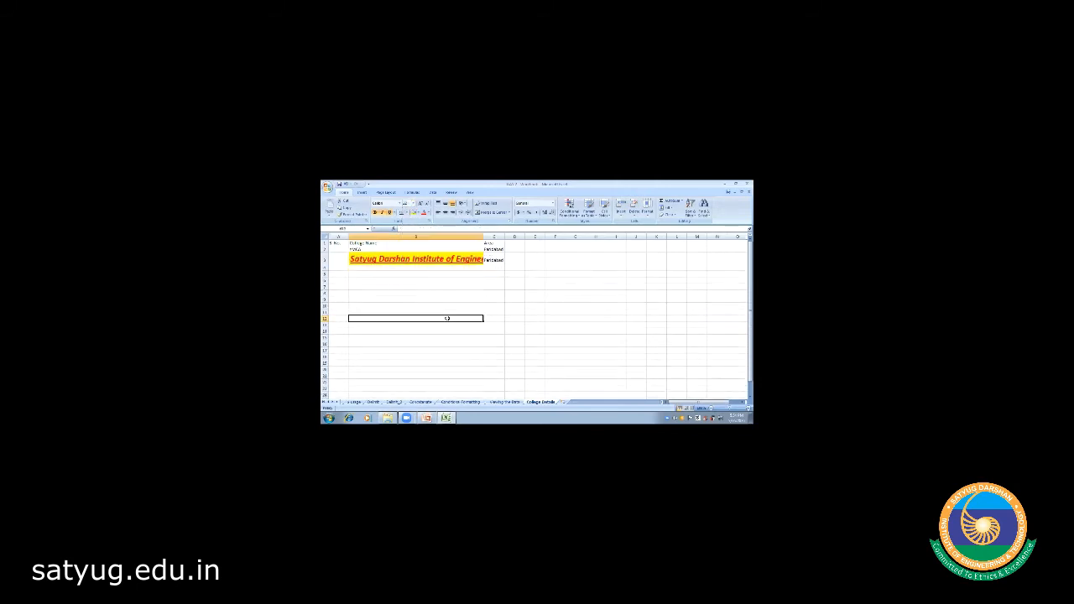
{"action": "left_click", "coordinate": [414, 260]}
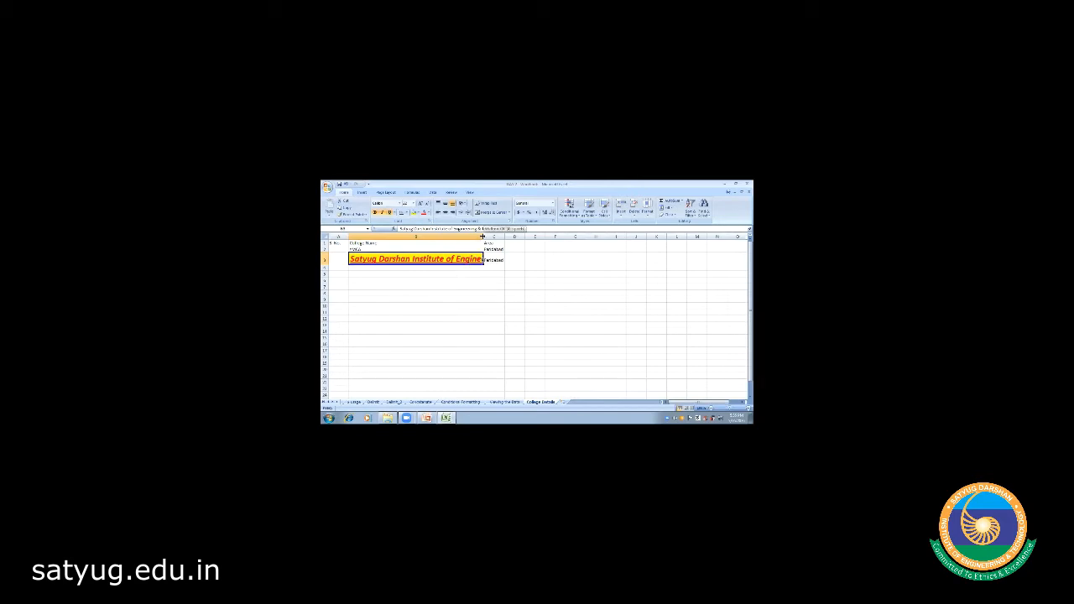
- Drag column B's right border wider until the enlarged college name fits
{"action": "left_click_drag", "start_coordinate": [483, 236], "coordinate": [565, 237]}
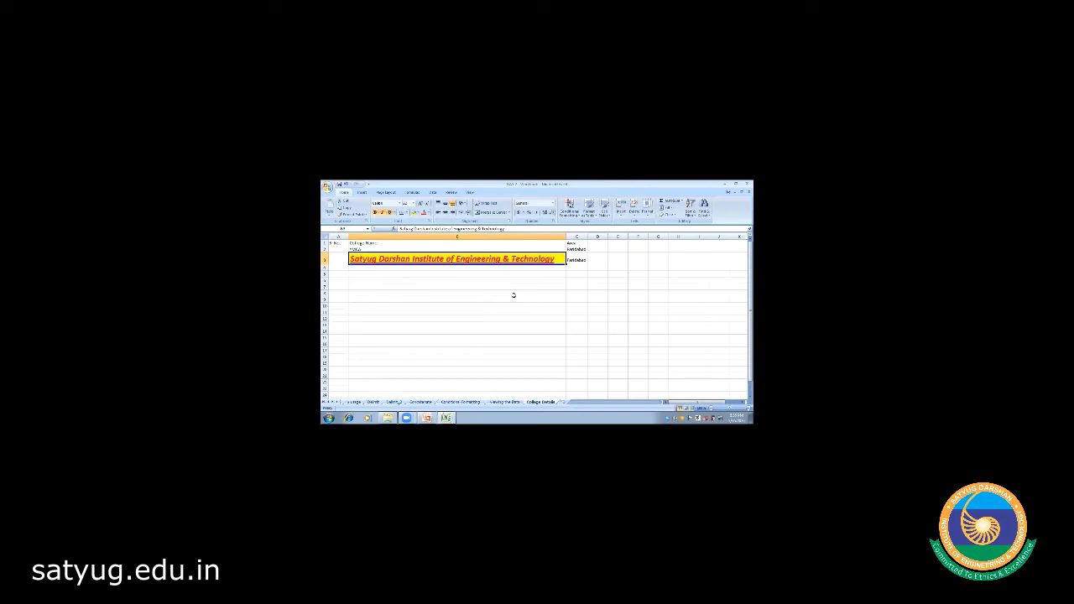
{"action": "left_click", "coordinate": [461, 289]}
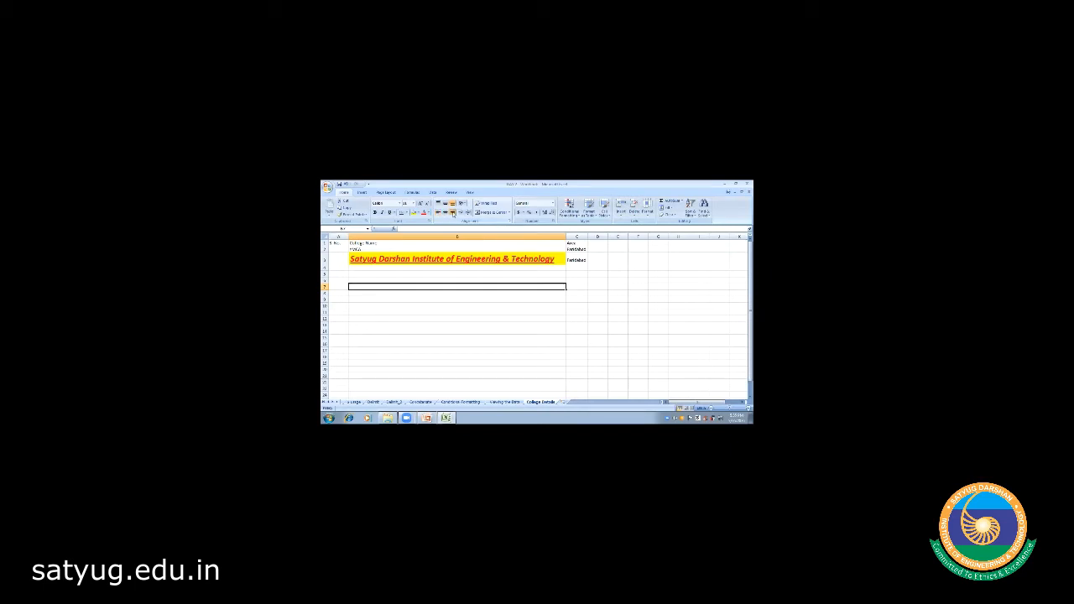
- Center-align the college name in B3 after briefly trying right alignment
{"action": "left_click", "coordinate": [467, 260]}
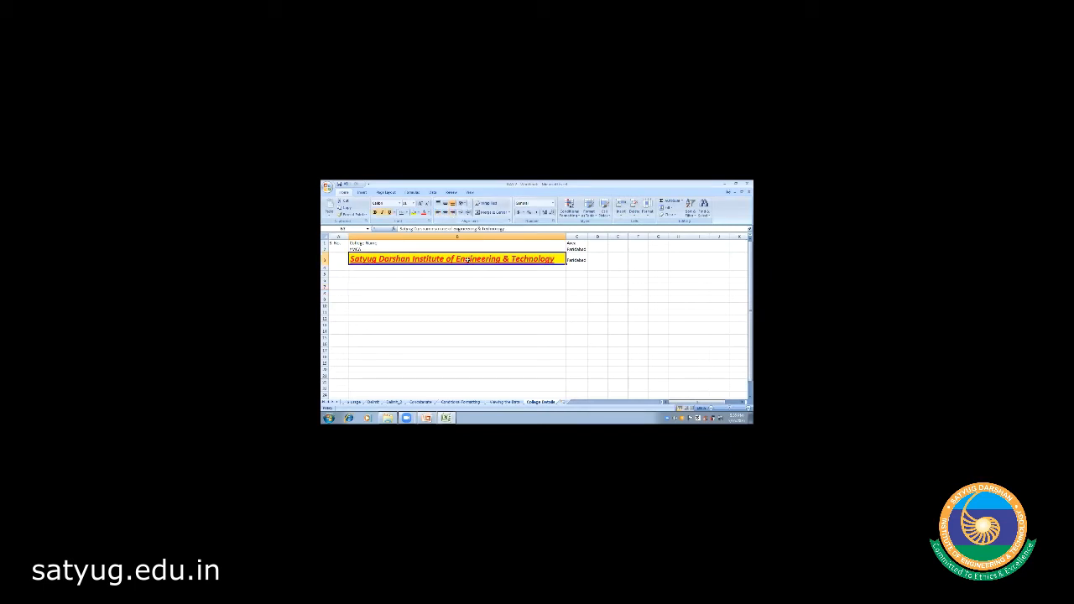
{"action": "left_click", "coordinate": [452, 212]}
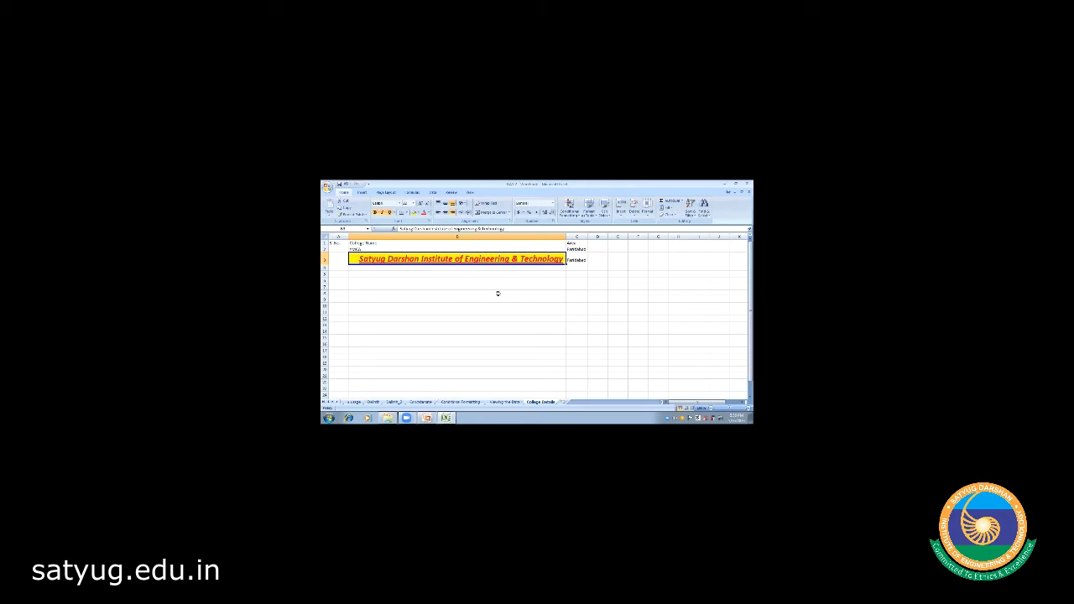
{"action": "left_click", "coordinate": [444, 213]}
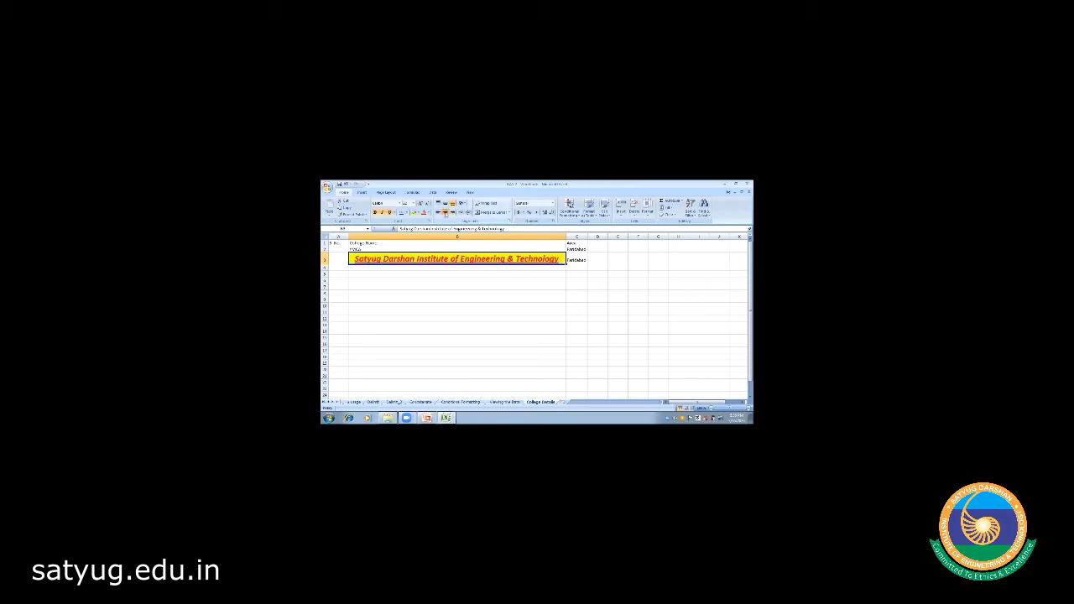
{"action": "left_click", "coordinate": [440, 280]}
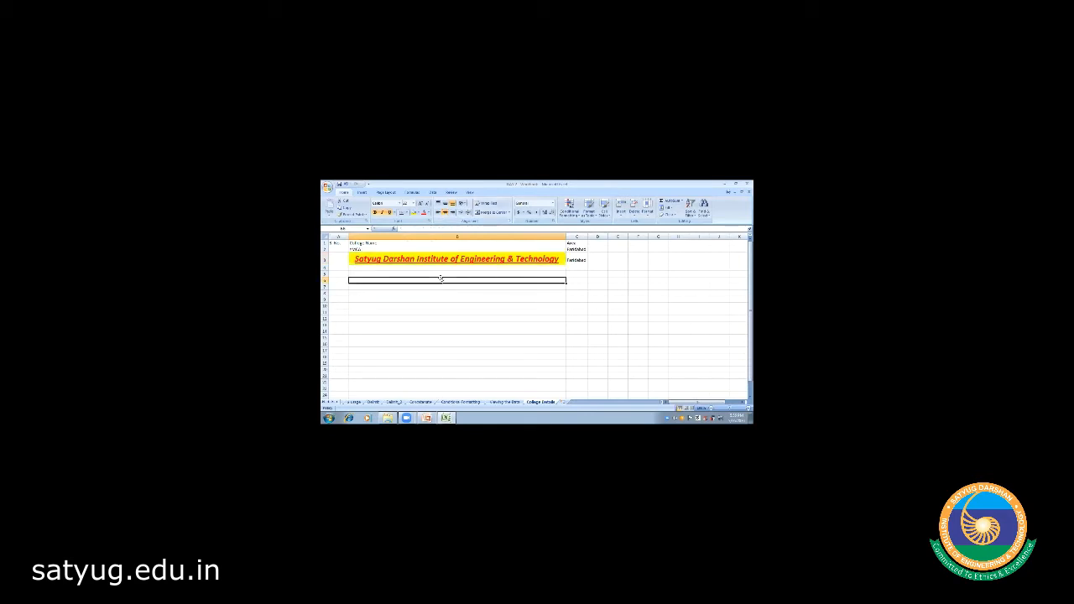
- Set the row height to 40 for the row being edited
{"action": "left_click", "coordinate": [325, 280]}
{"action": "right_click", "coordinate": [326, 281]}
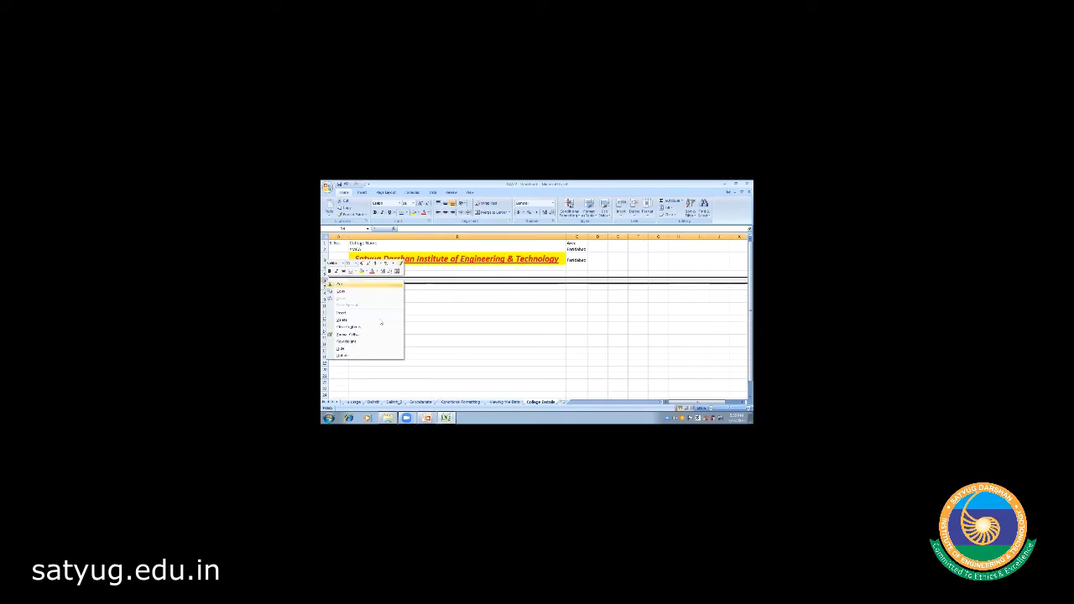
{"action": "left_click", "coordinate": [378, 341]}
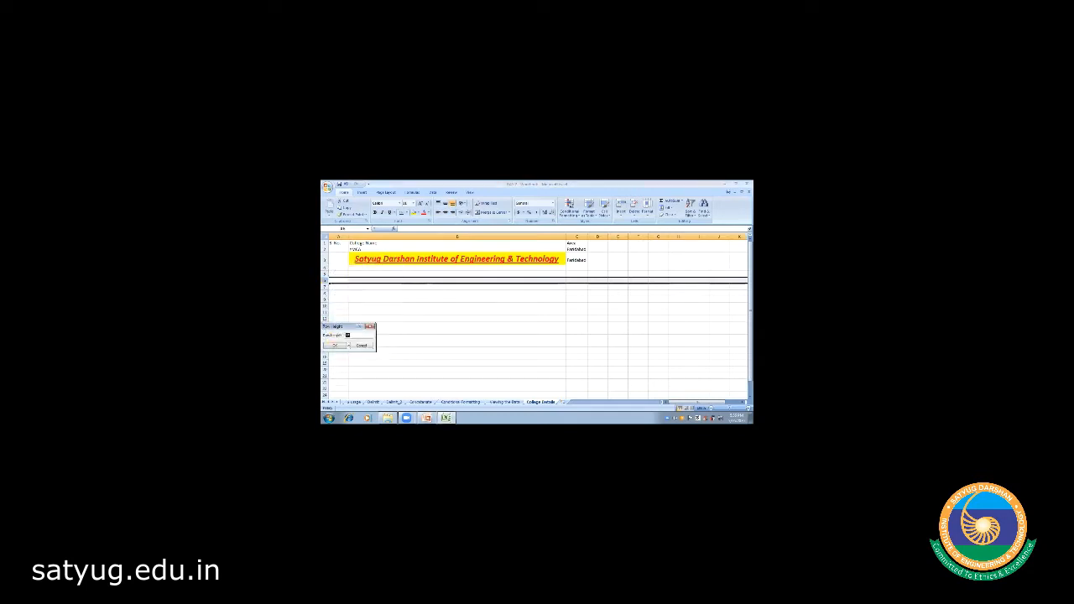
{"action": "type", "text": "40"}
{"action": "key", "text": "Return"}
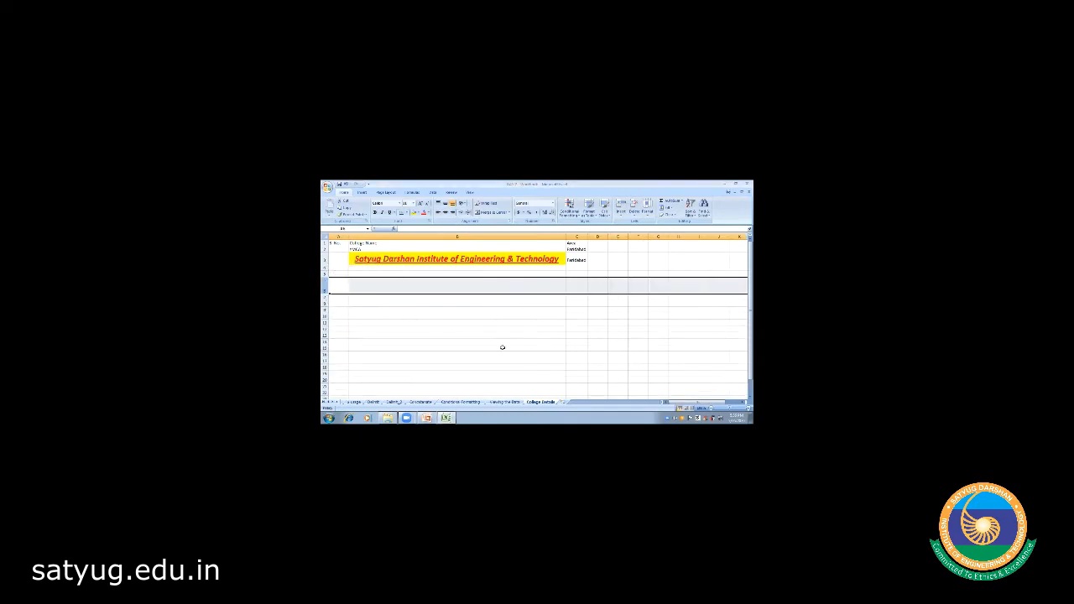
- Enter the person's full name in B6 and align it to the right
{"action": "left_click", "coordinate": [436, 287]}
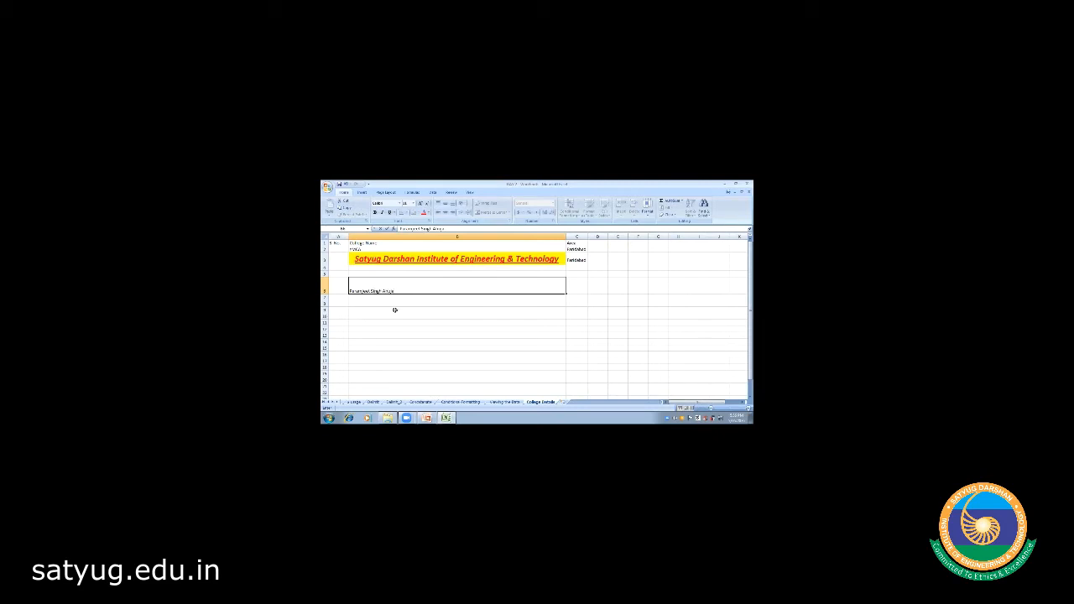
{"action": "left_click", "coordinate": [394, 310]}
{"action": "left_click", "coordinate": [389, 287]}
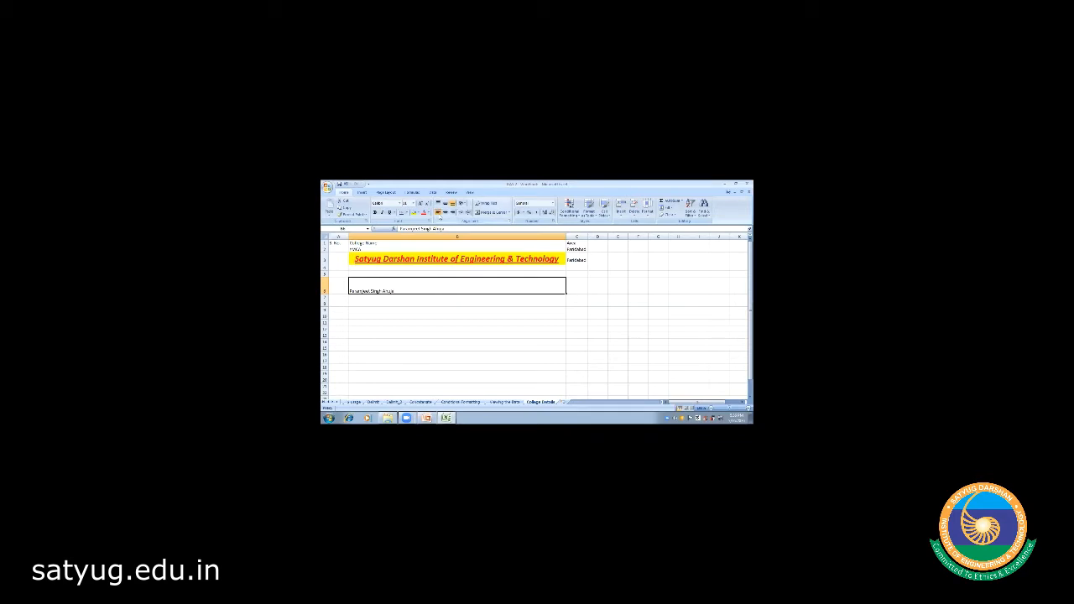
{"action": "left_click", "coordinate": [447, 214]}
{"action": "left_click", "coordinate": [453, 213]}
- Append 'is th assistant professor in SDIET' to the name in B6
{"action": "double_click", "coordinate": [564, 290]}
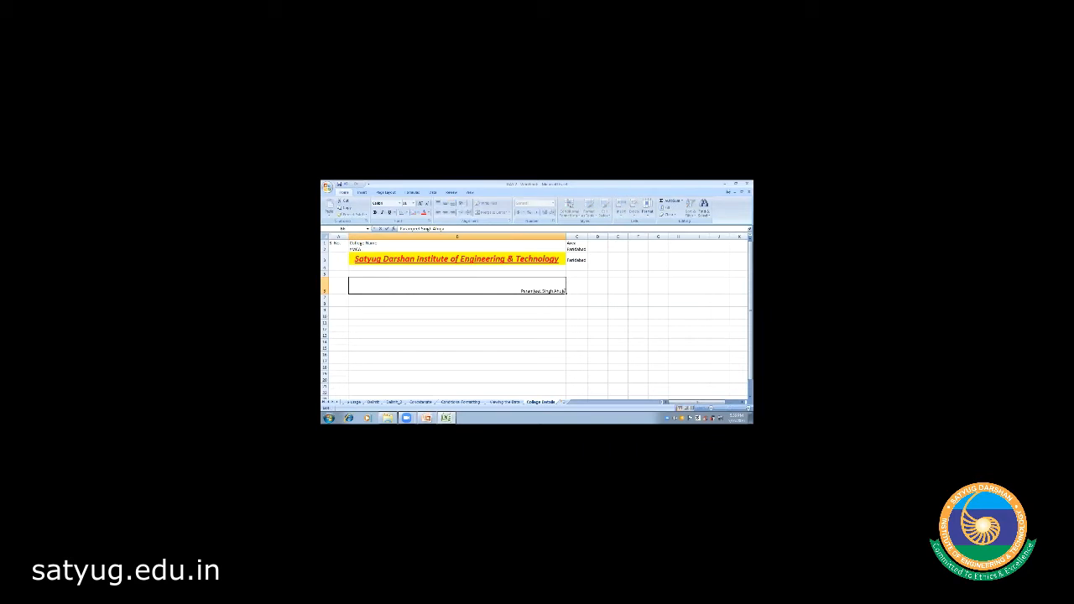
{"action": "type", "text": "is "}
{"action": "type", "text": "th"}
{"action": "type", "text": " assistant"}
{"action": "type", "text": " professor"}
{"action": "type", "text": " in SDIET"}
{"action": "left_click", "coordinate": [538, 314]}
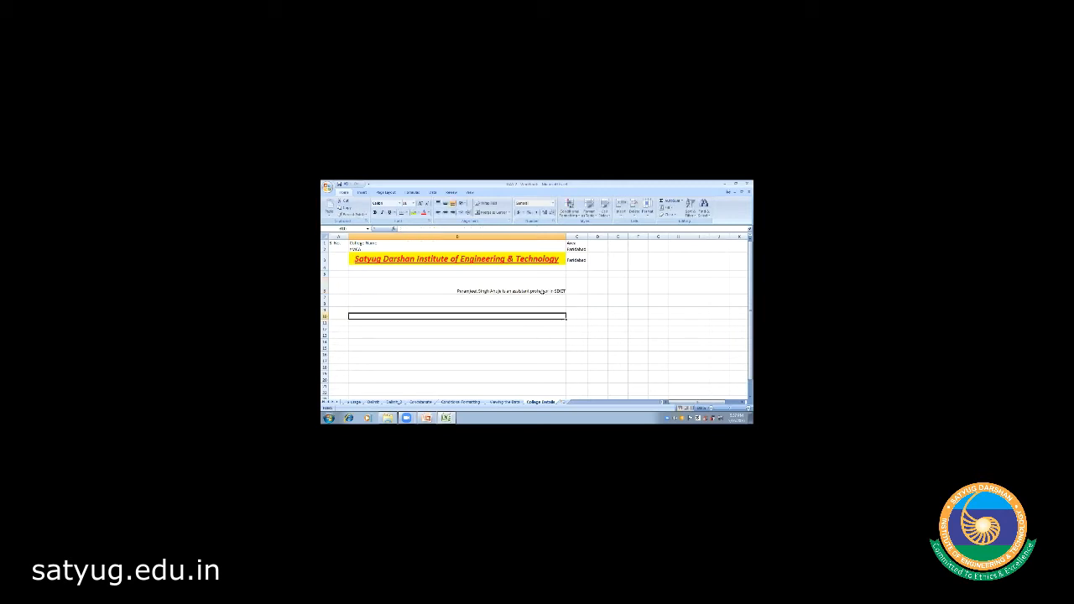
- Left-align the sentence and centre it vertically in the tall row
{"action": "left_click", "coordinate": [532, 283]}
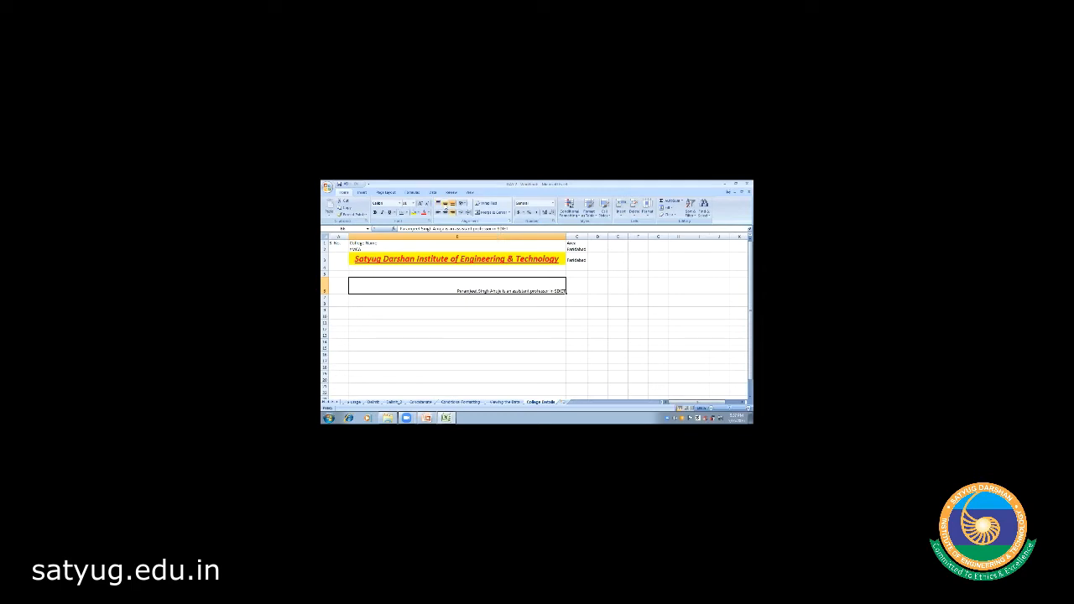
{"action": "left_click", "coordinate": [444, 203]}
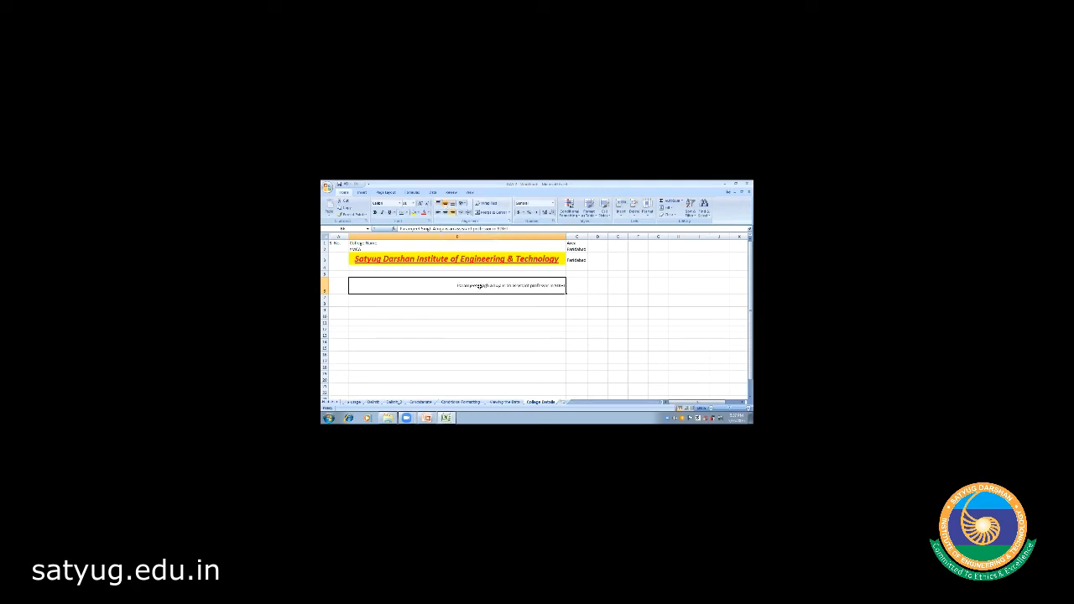
{"action": "key", "text": "ctrl+z"}
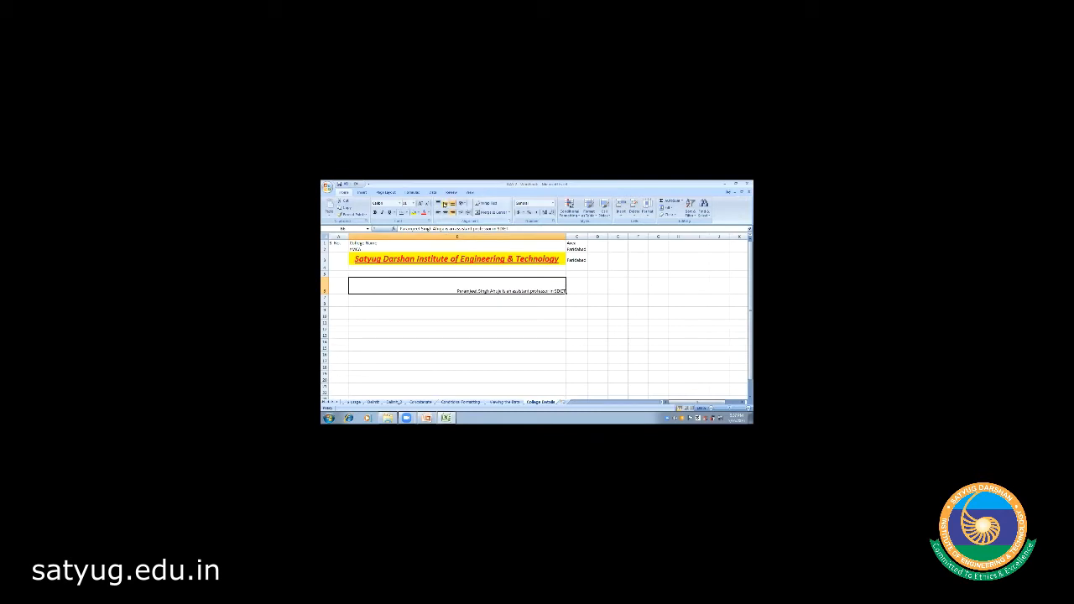
{"action": "left_click", "coordinate": [445, 203]}
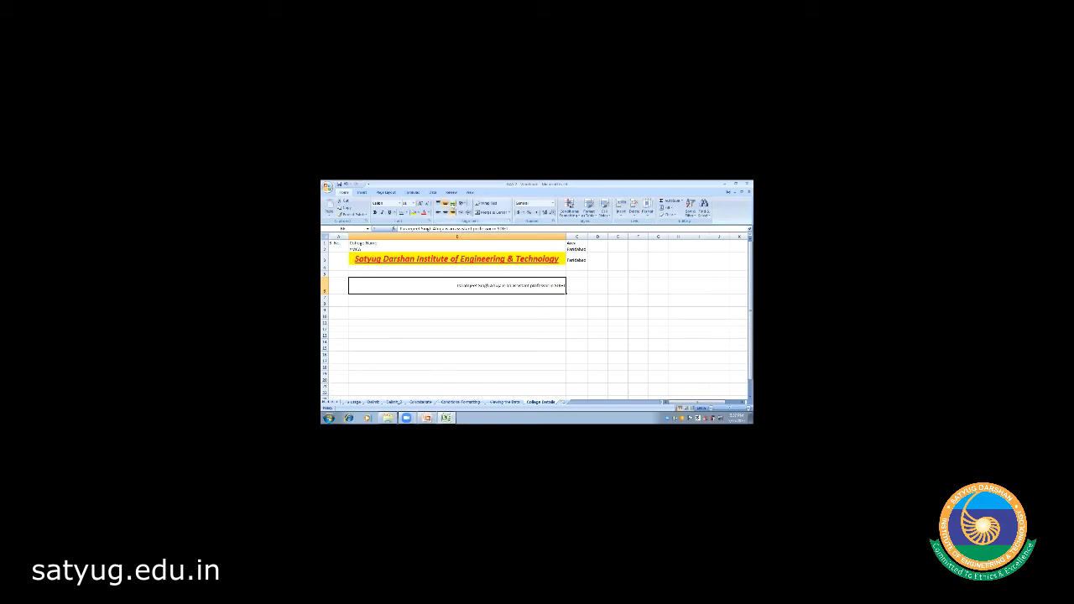
{"action": "left_click", "coordinate": [453, 204]}
{"action": "left_click", "coordinate": [438, 203]}
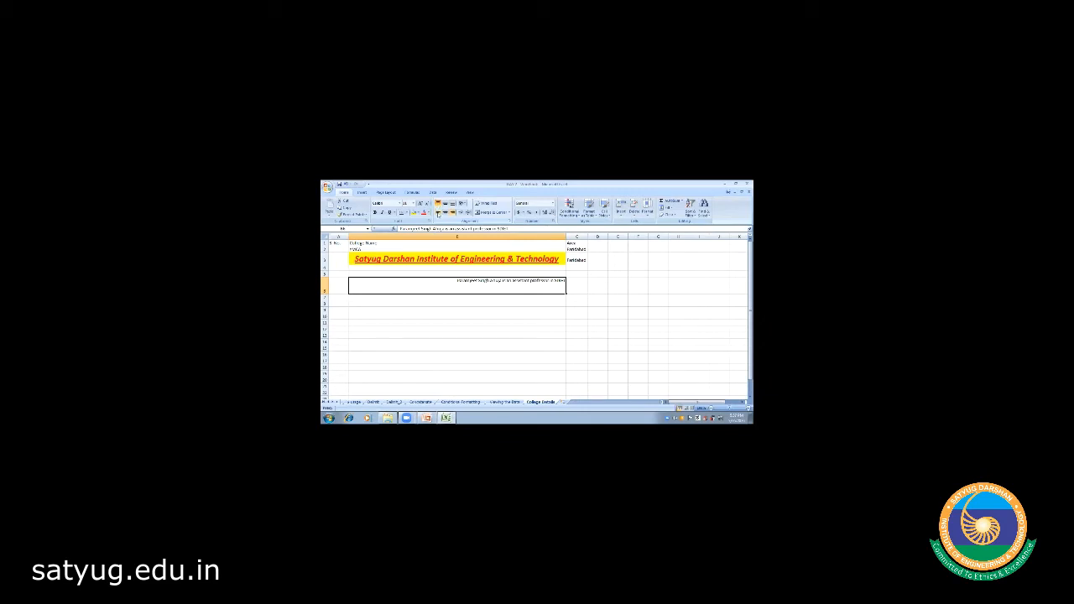
{"action": "left_click", "coordinate": [437, 213]}
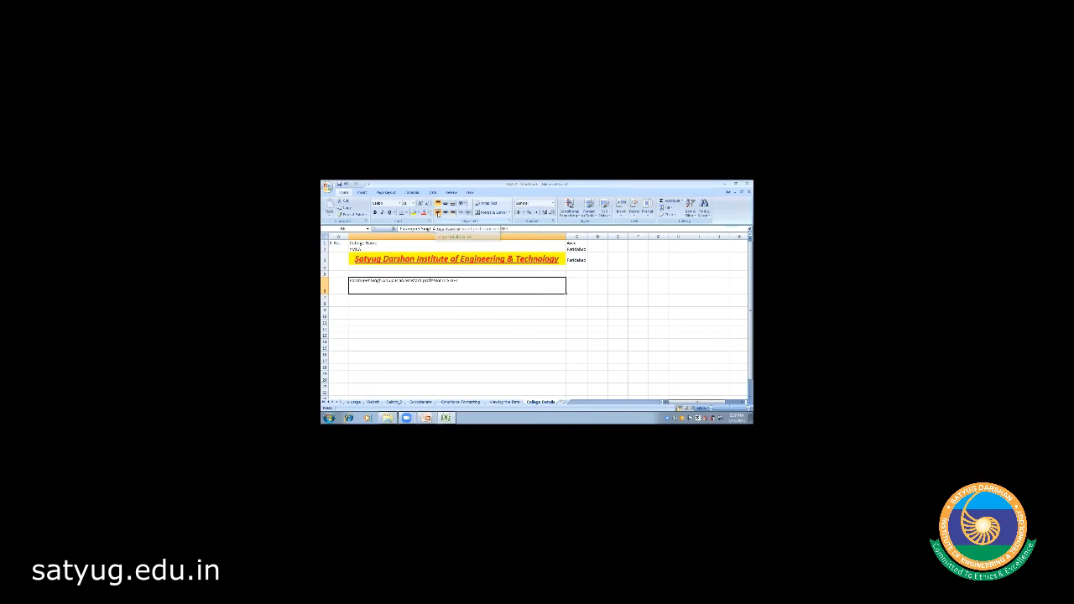
{"action": "left_click", "coordinate": [446, 204]}
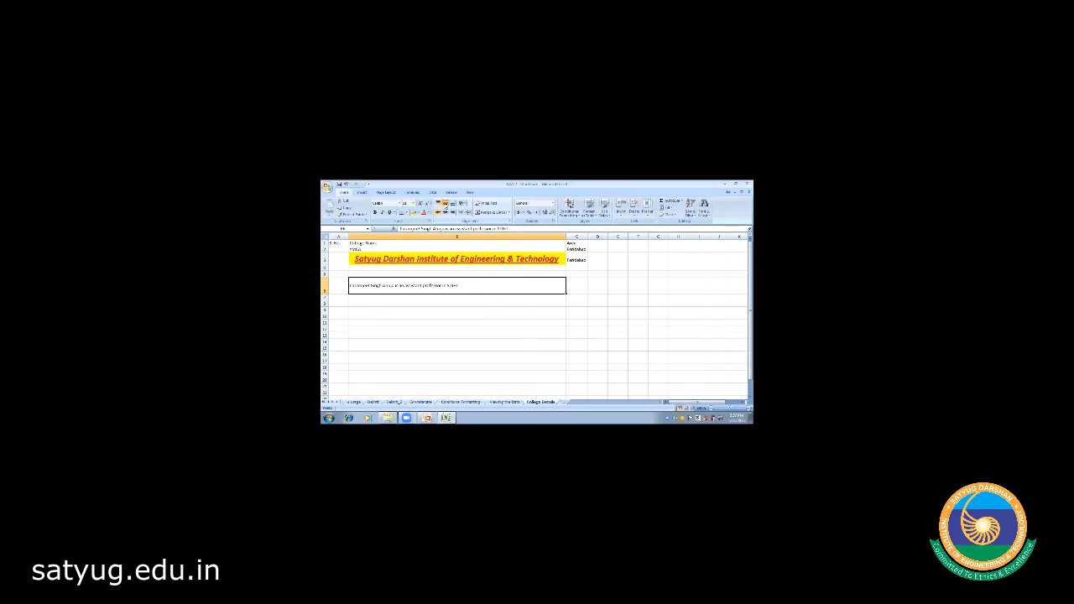
{"action": "left_click", "coordinate": [395, 302]}
{"action": "left_click", "coordinate": [401, 285]}
- Enter the person's first name in A9 and 'Assistant Professor' in B9
{"action": "left_click", "coordinate": [336, 303]}
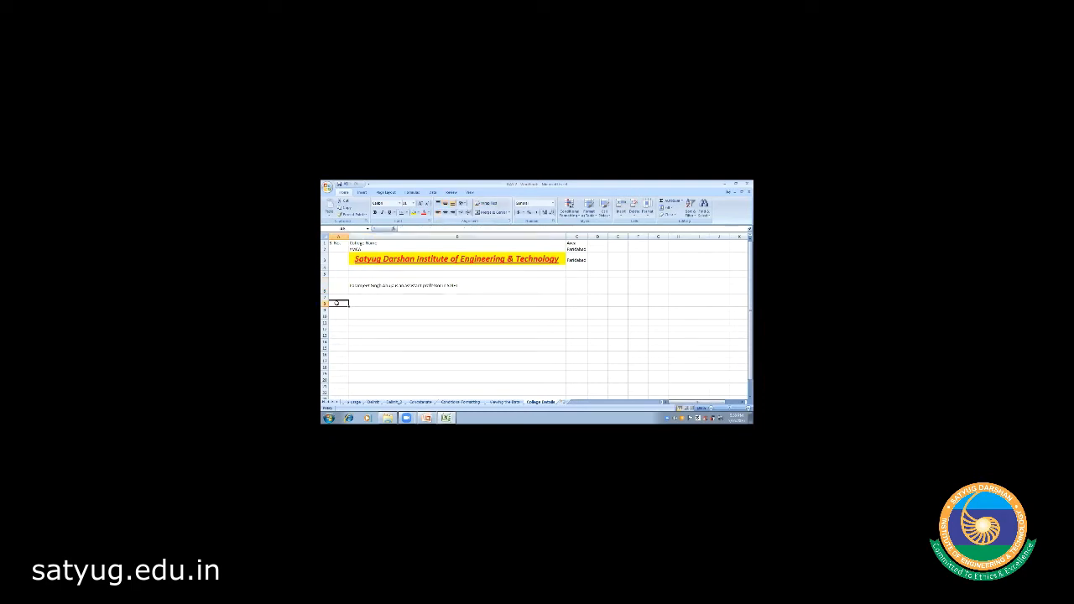
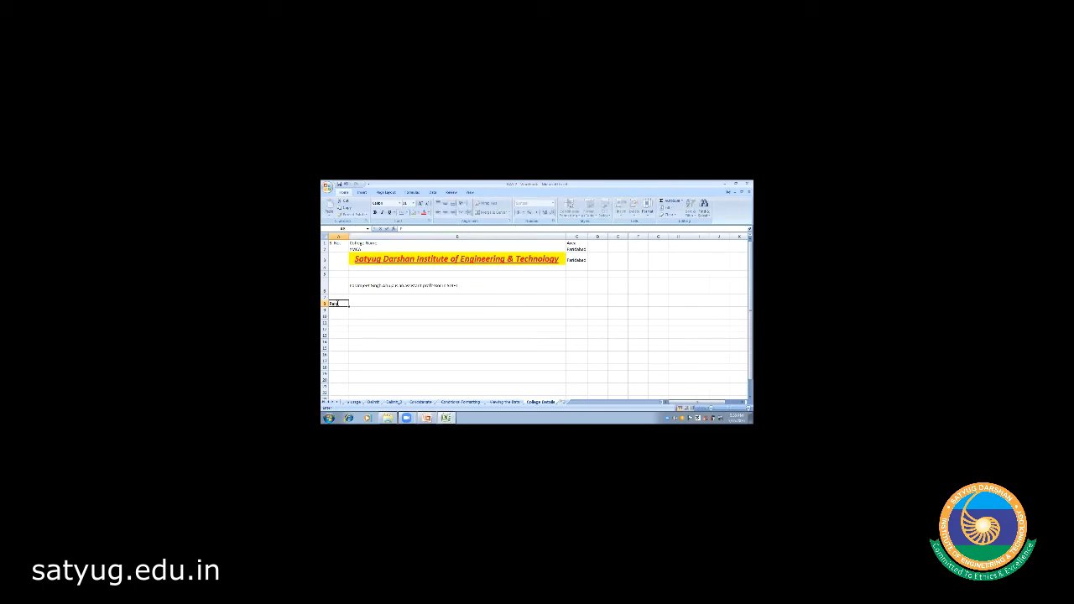
{"action": "left_click", "coordinate": [363, 304]}
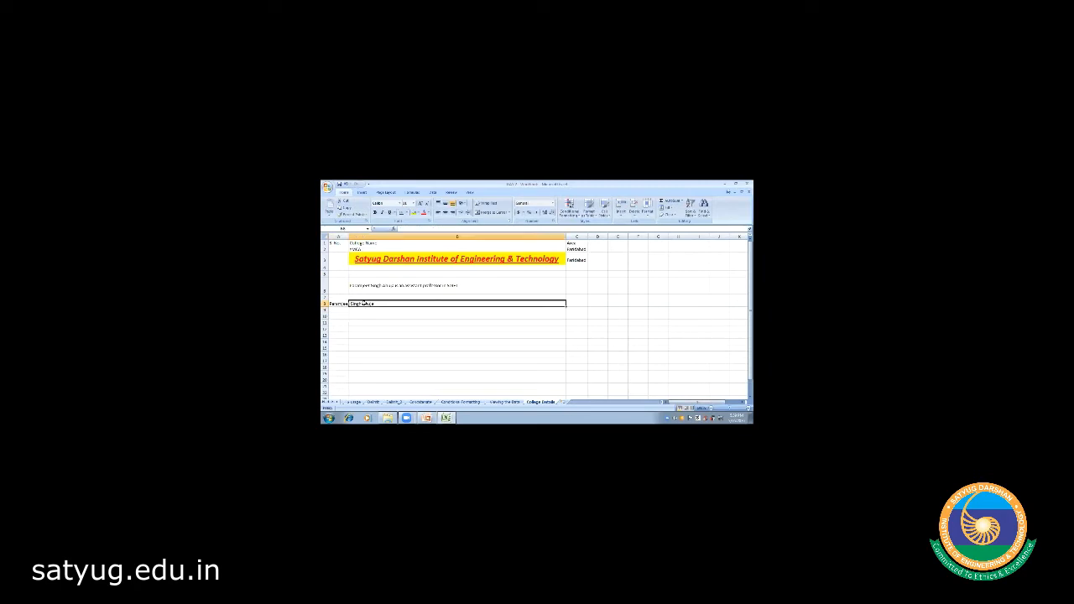
{"action": "type", "text": "Ani"}
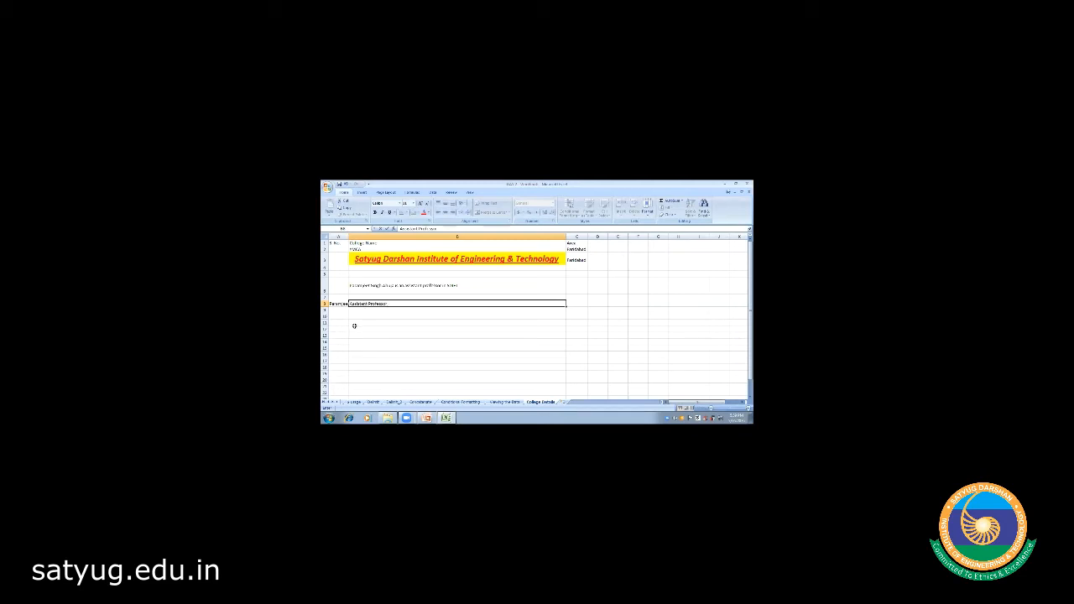
{"action": "left_click", "coordinate": [352, 327]}
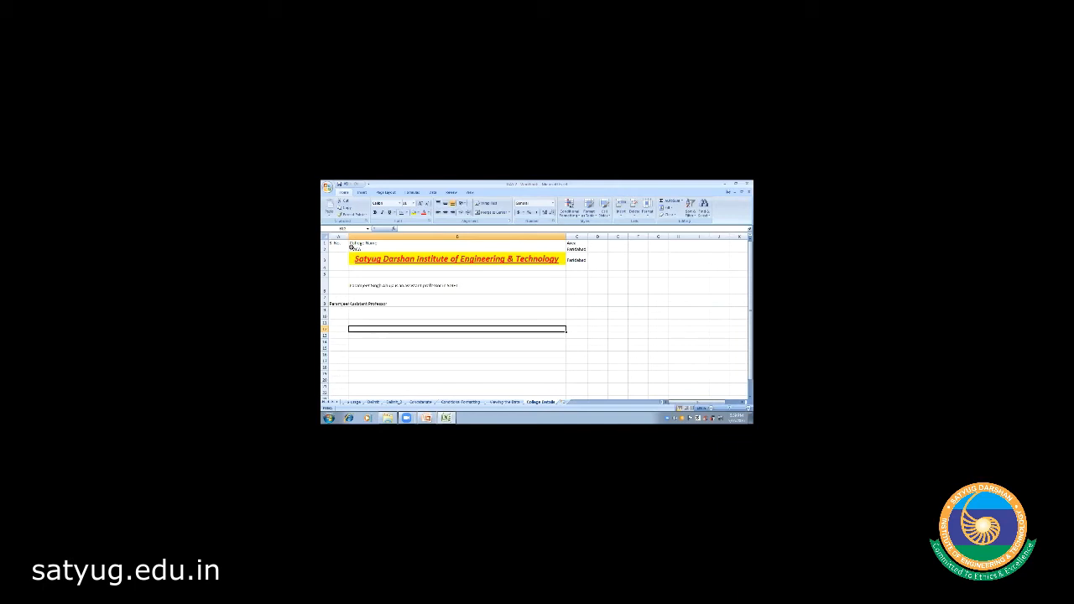
{"action": "mouse_move", "coordinate": [348, 237]}
{"action": "left_mouse_down"}
{"action": "mouse_move", "coordinate": [370, 237]}
{"action": "mouse_move", "coordinate": [345, 238]}
{"action": "left_mouse_up"}
{"action": "left_click", "coordinate": [342, 303]}
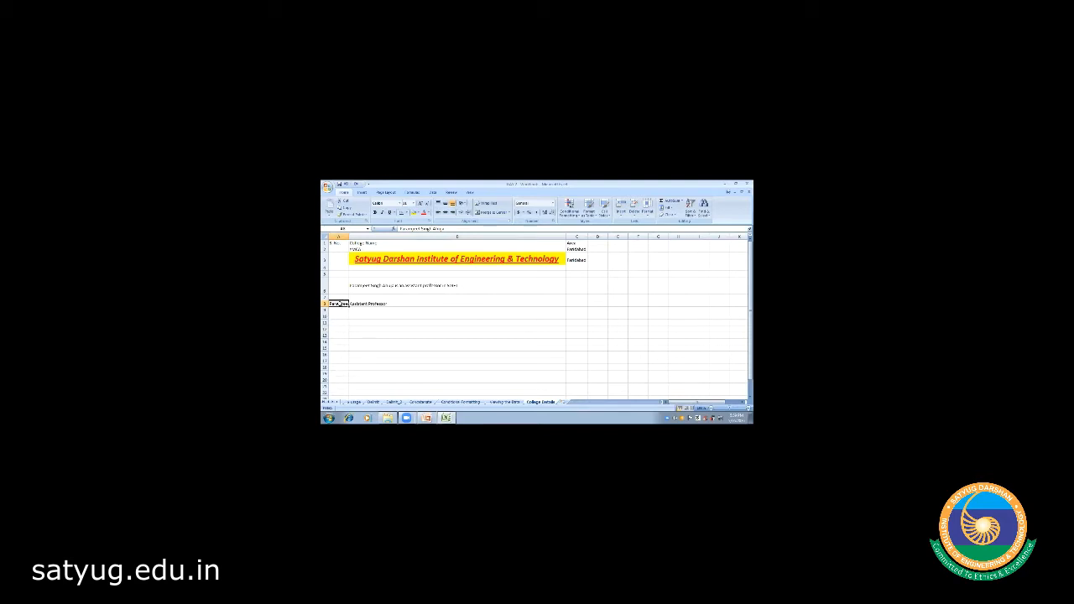
- Turn on Wrap Text for A9 so the name spans several lines
{"action": "left_click", "coordinate": [489, 203]}
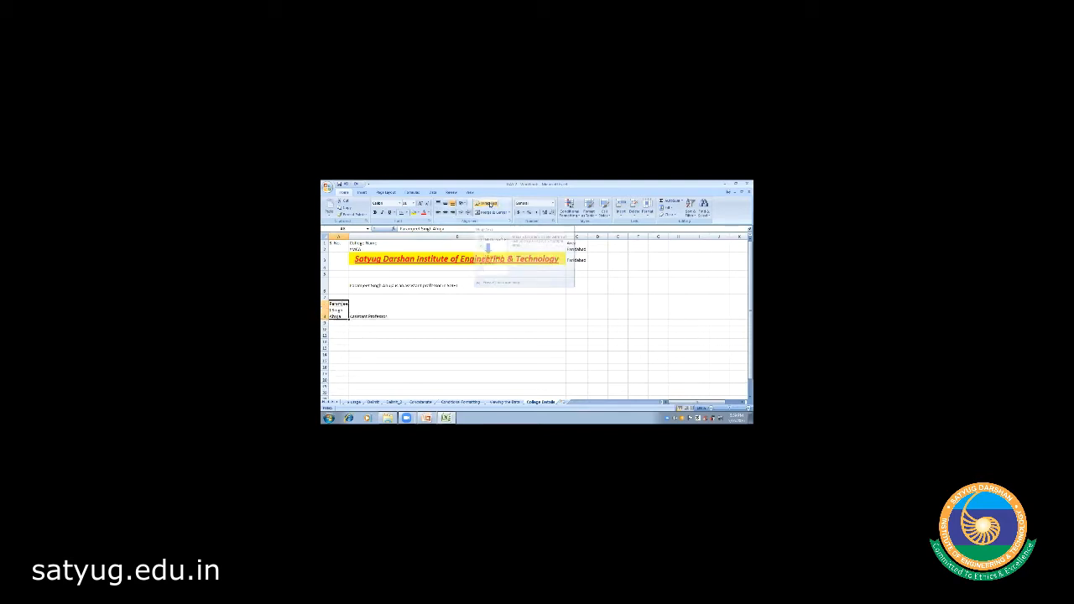
{"action": "left_click", "coordinate": [368, 334]}
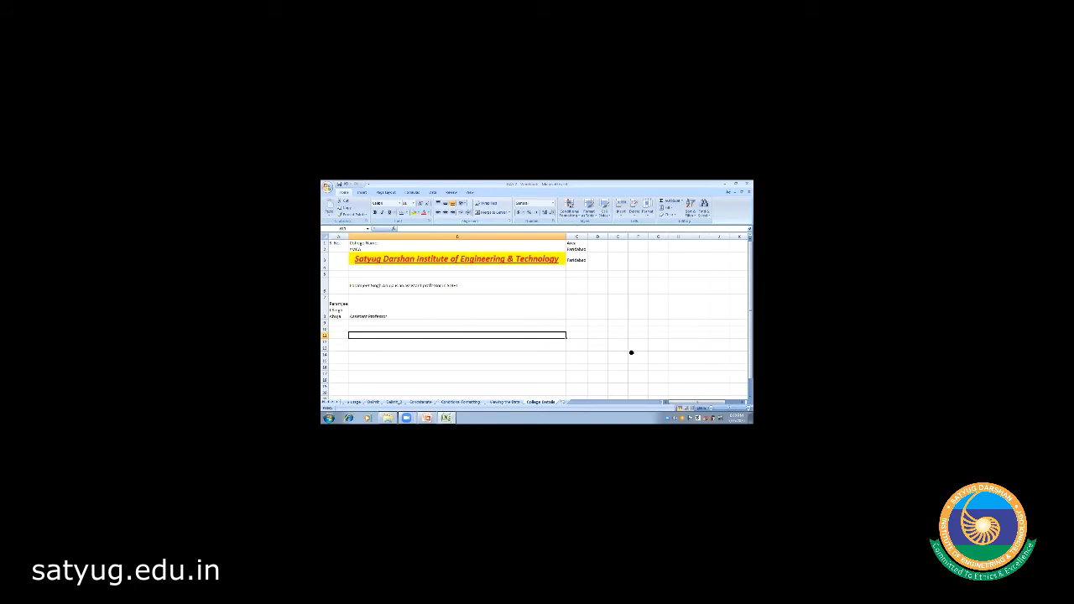
- Insert a new worksheet after College Details and enter 'First Name' in A1
{"action": "left_click", "coordinate": [564, 403]}
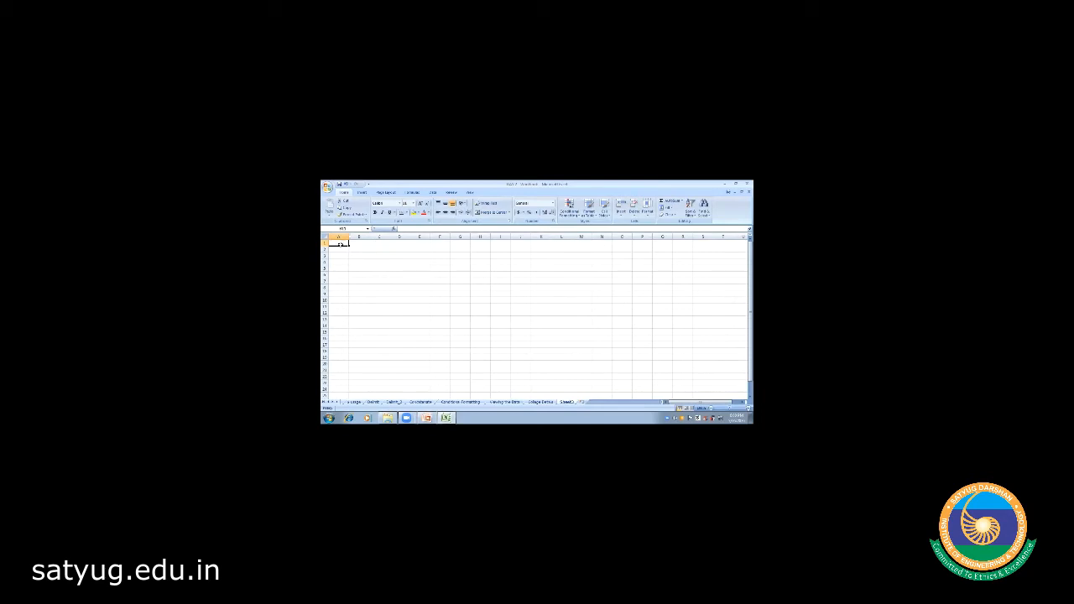
{"action": "type", "text": "R"}
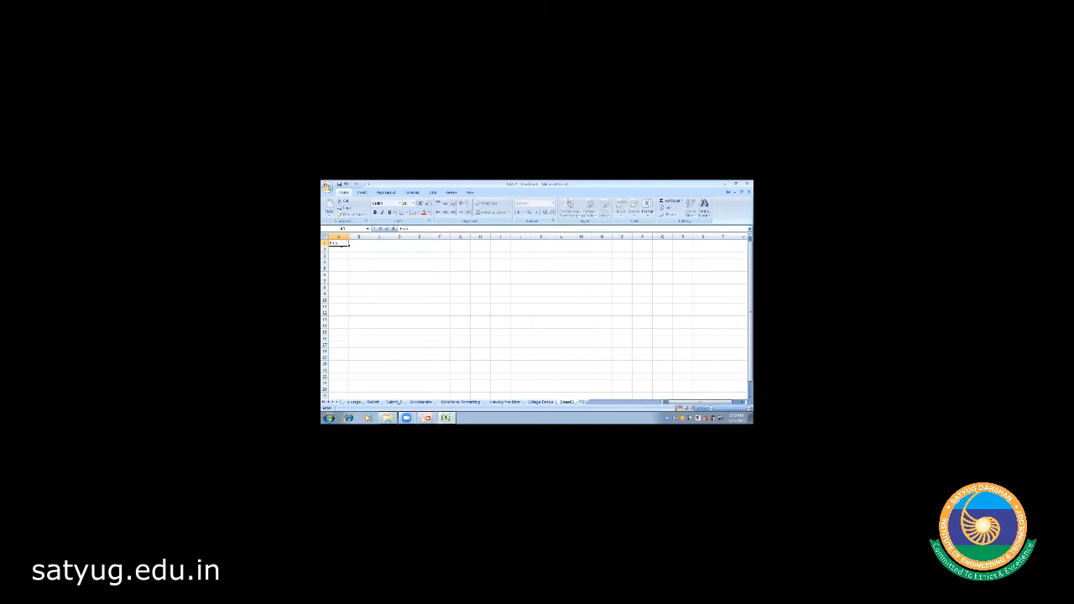
{"action": "key", "text": "Tab"}
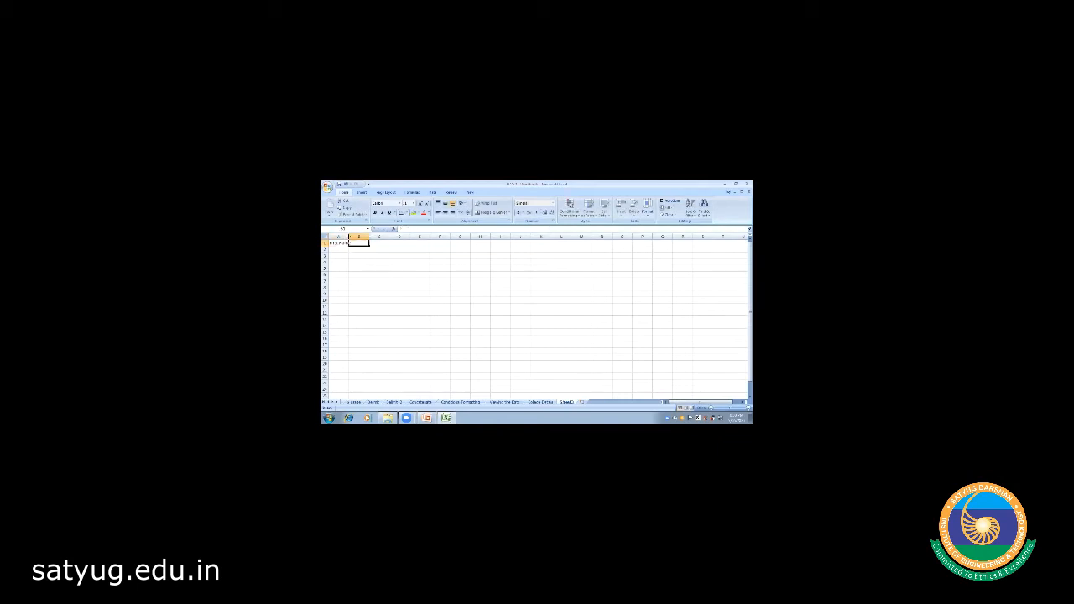
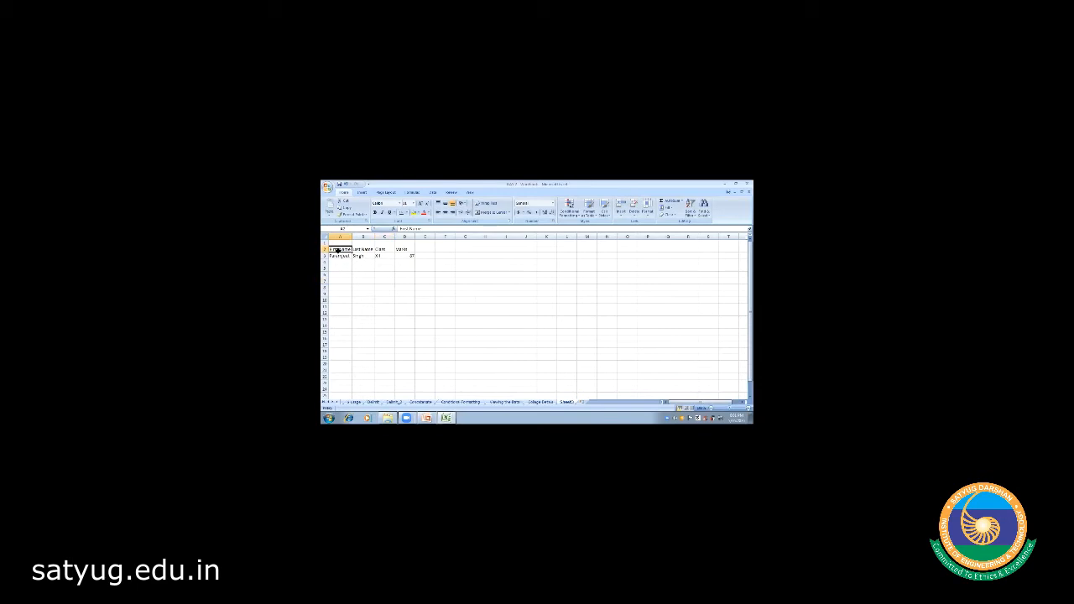
- Enter the heading 'Student name' in the empty cell A1
{"action": "key", "text": "Left"}
{"action": "key", "text": "Right"}
{"action": "key", "text": "Left"}
{"action": "key", "text": "Right"}
{"action": "key", "text": "Left"}
{"action": "key", "text": "Right"}
{"action": "key", "text": "Left"}
{"action": "key", "text": "Right"}
{"action": "key", "text": "Left"}
{"action": "key", "text": "Up"}
{"action": "key", "text": "Down"}
{"action": "key", "text": "Up"}
{"action": "type", "text": "S"}
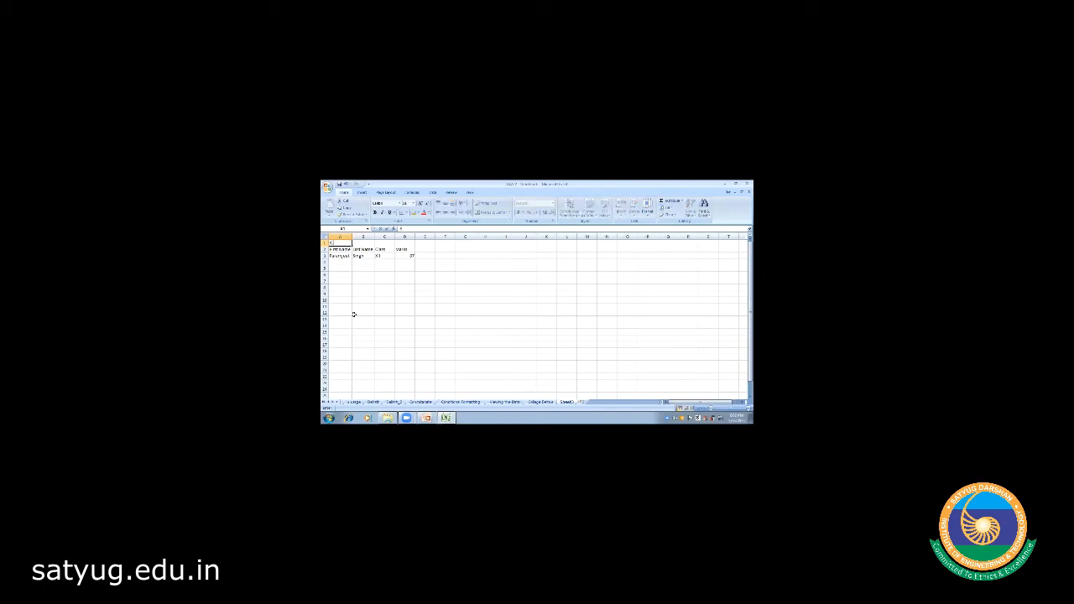
{"action": "type", "text": "tudent name"}
{"action": "key", "text": "Tab"}
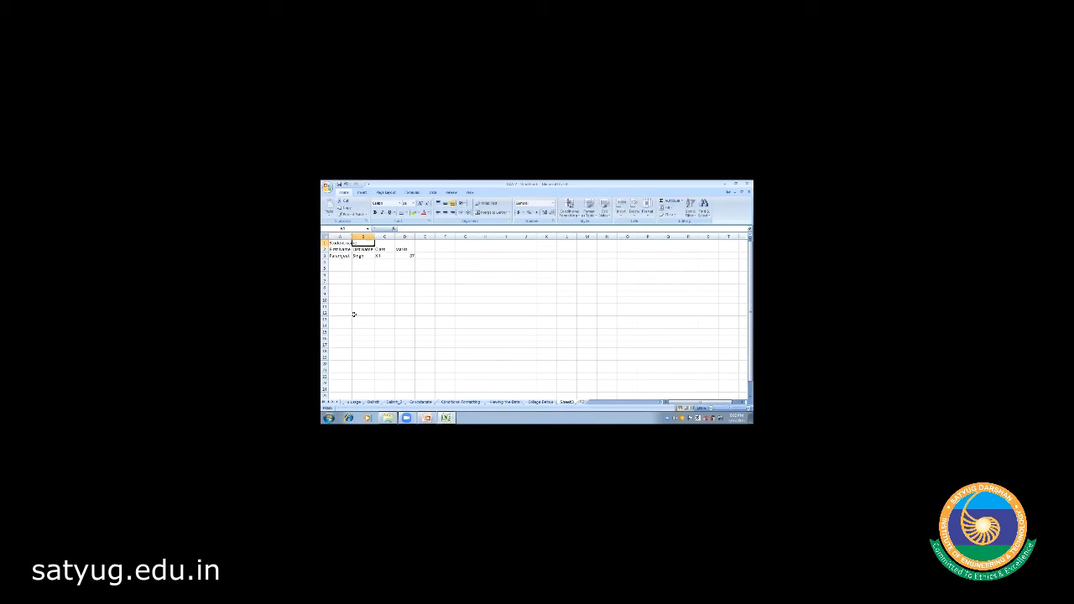
- Select A1:B1 so the Student name heading spans both name columns
{"action": "key", "text": "Left"}
{"action": "key", "text": "Down"}
{"action": "key", "text": "Up"}
{"action": "key", "text": "shift+Right"}
- Merge and centre A1:B1 so Student name is centred over both columns
{"action": "left_click", "coordinate": [490, 214]}
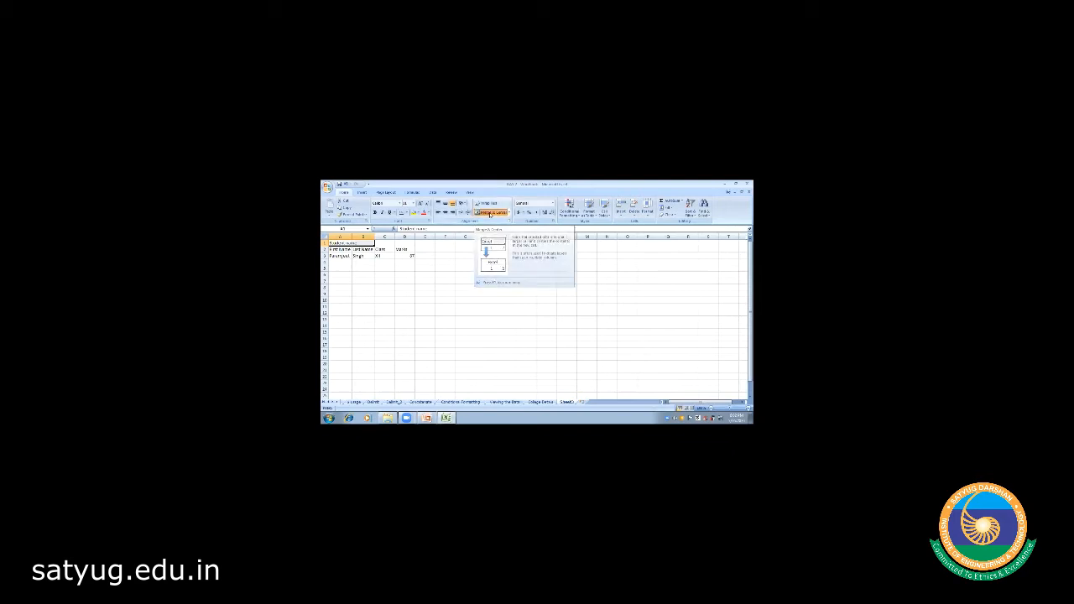
{"action": "left_click", "coordinate": [375, 299]}
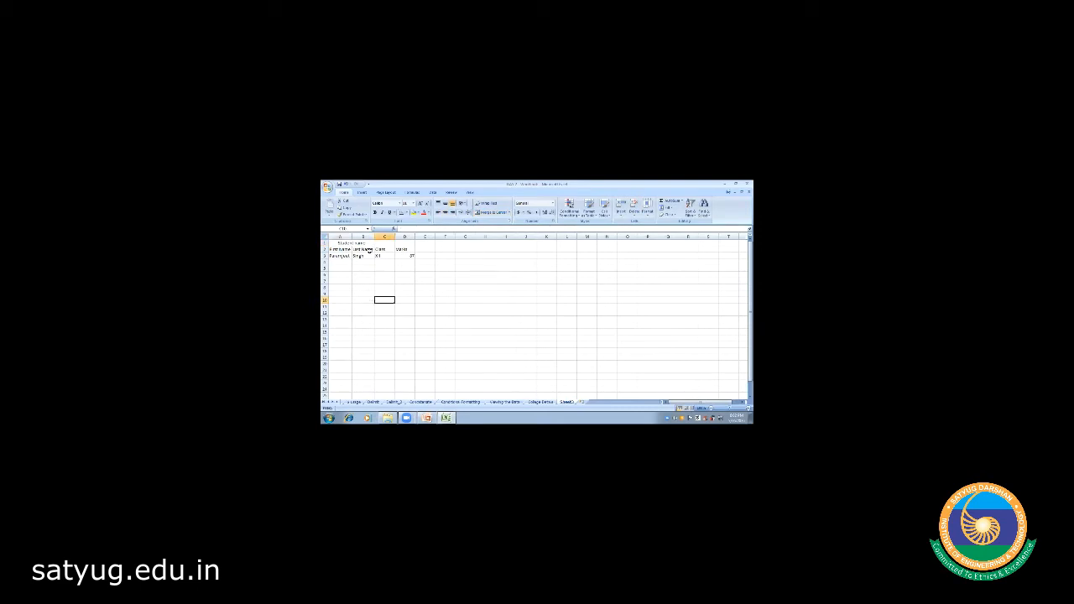
{"action": "left_click", "coordinate": [347, 242]}
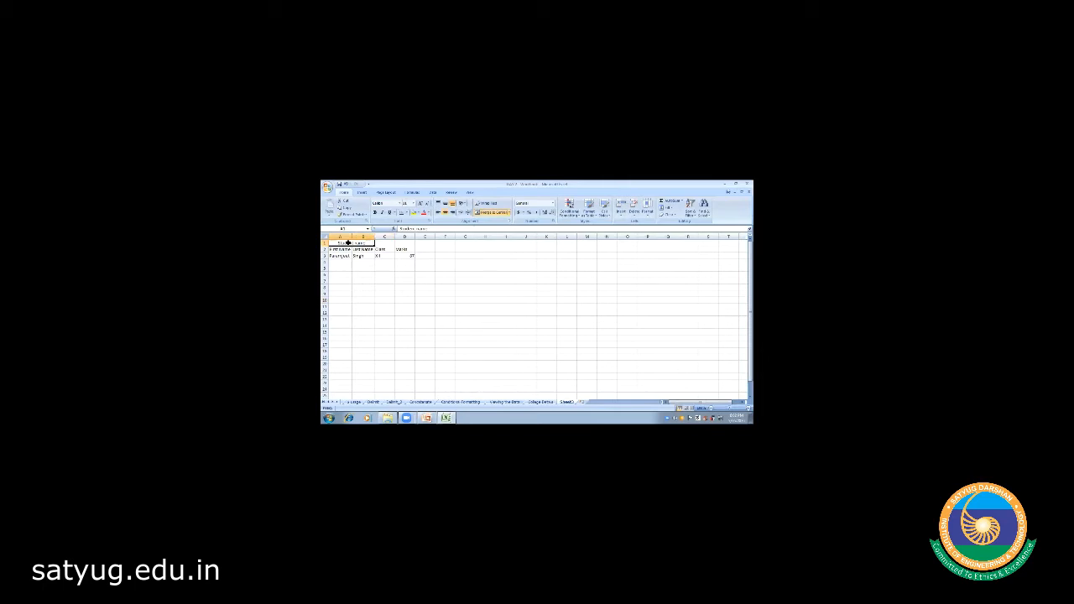
- Check the First Name and Last Name headings and the row 3 student entry
{"action": "key", "text": "Down"}
{"action": "key", "text": "Right"}
{"action": "key", "text": "Left"}
{"action": "key", "text": "Right"}
{"action": "key", "text": "Down"}
{"action": "key", "text": "Left"}
{"action": "key", "text": "Right"}
{"action": "key", "text": "Up"}
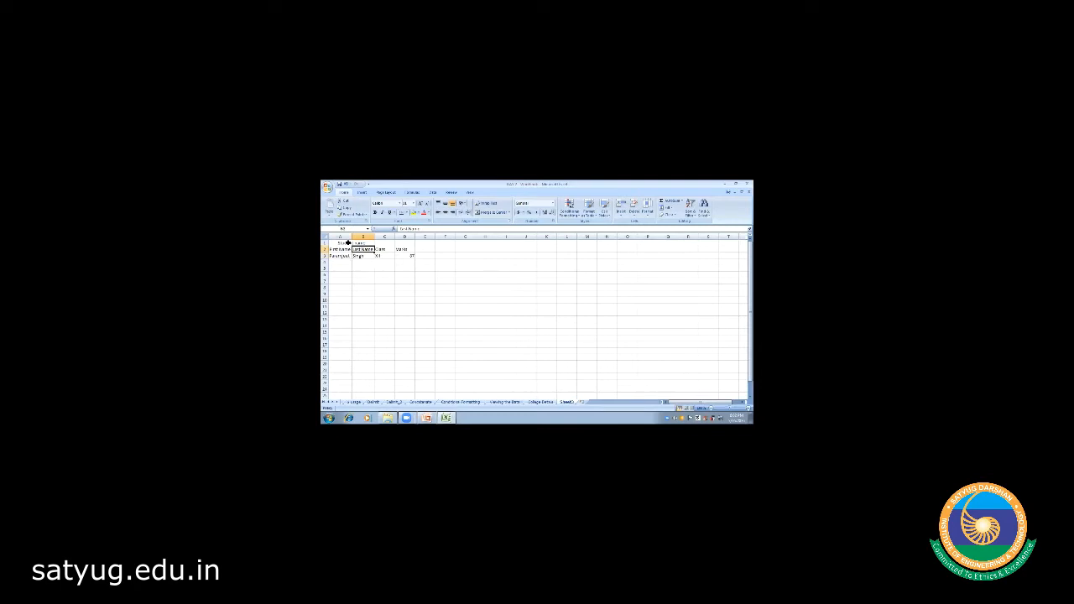
{"action": "key", "text": "Left"}
- Switch to the Viewing the Data sheet containing the family details table
{"action": "left_click", "coordinate": [466, 311]}
{"action": "left_click", "coordinate": [328, 402]}
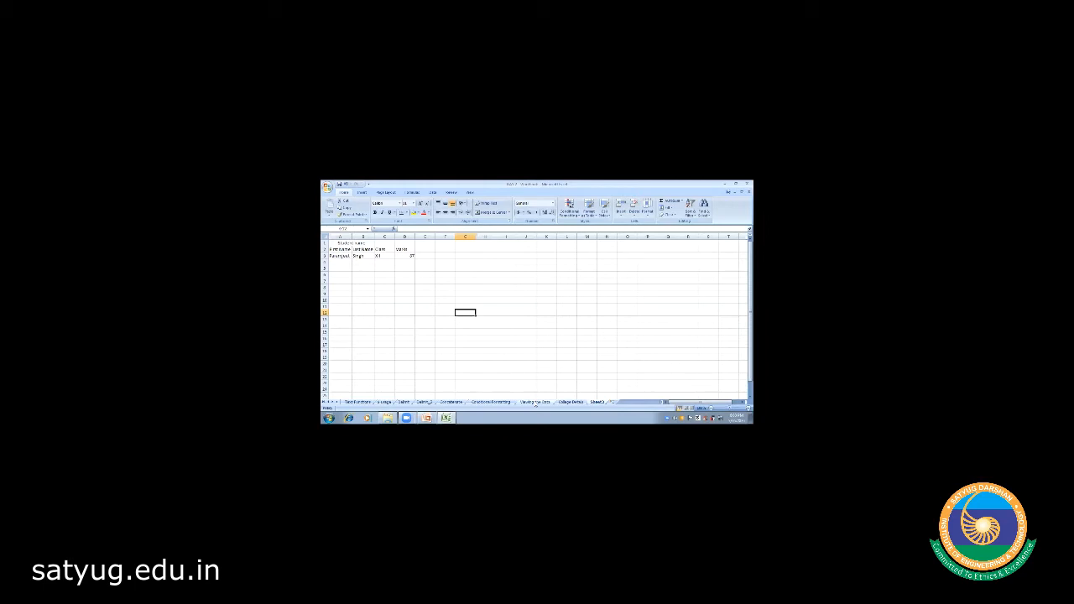
{"action": "left_click", "coordinate": [535, 402]}
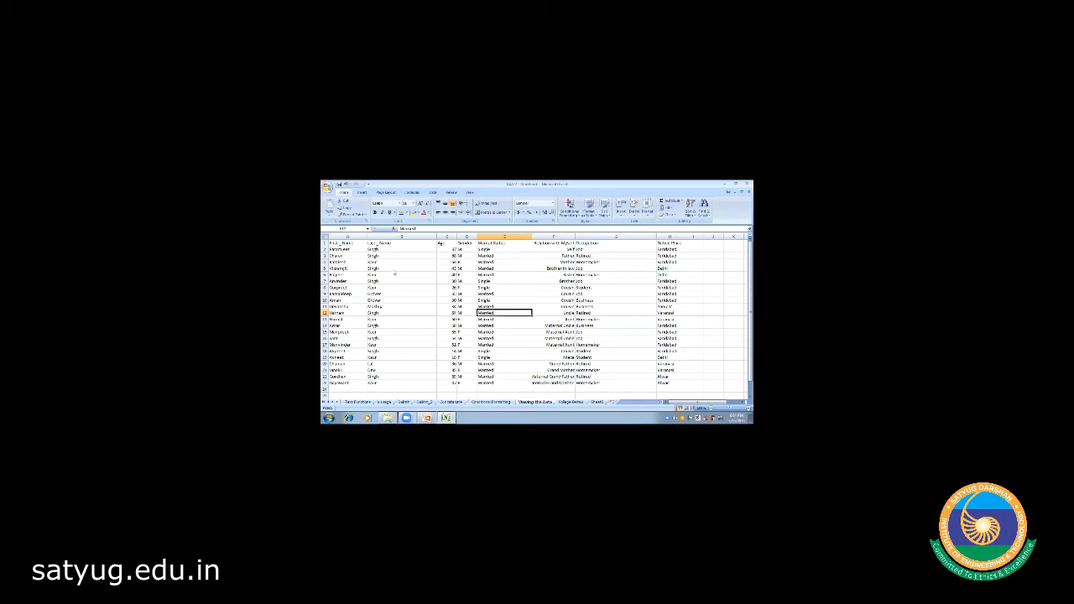
- Make the First_Name header bold and select header cells B1 through H1
{"action": "left_click", "coordinate": [342, 243]}
{"action": "key", "text": "Right"}
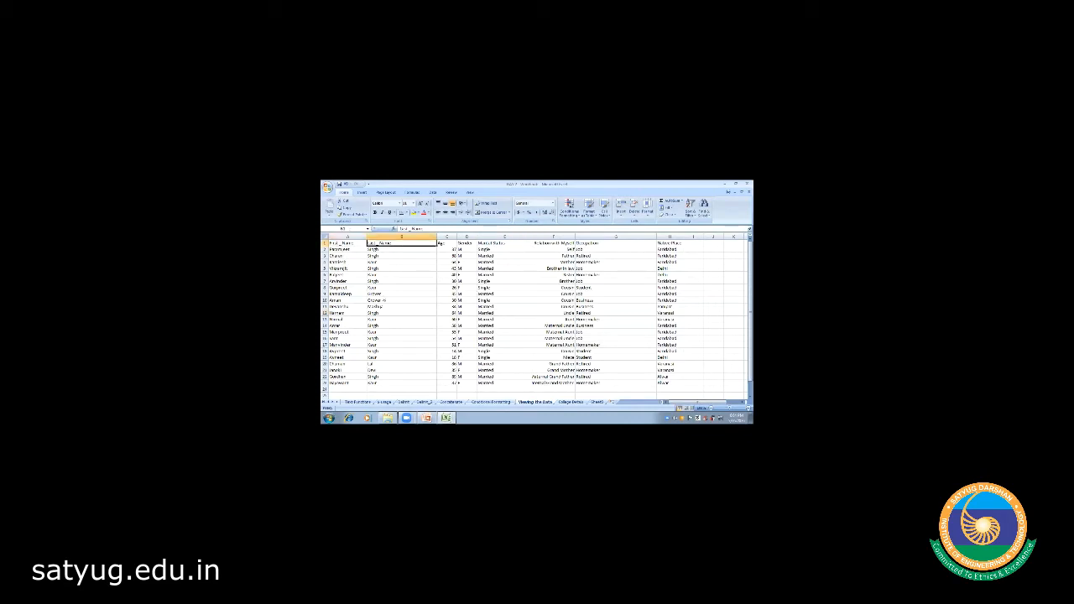
{"action": "key", "text": "Right"}
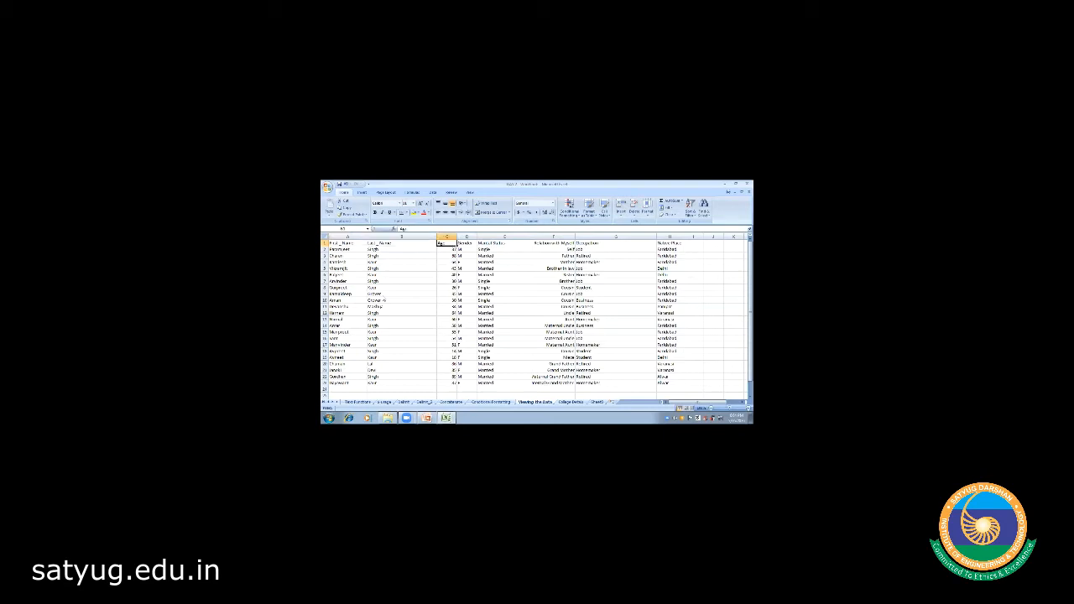
{"action": "key", "text": "Right"}
{"action": "key", "text": "Right"}
{"action": "key", "text": "Right"}
{"action": "key", "text": "Right"}
{"action": "key", "text": "Right"}
{"action": "key", "text": "Left"}
{"action": "key", "text": "Left"}
{"action": "key", "text": "Left"}
{"action": "key", "text": "Left"}
{"action": "key", "text": "Left"}
{"action": "key", "text": "Left"}
{"action": "key", "text": "Left"}
{"action": "left_click", "coordinate": [374, 213]}
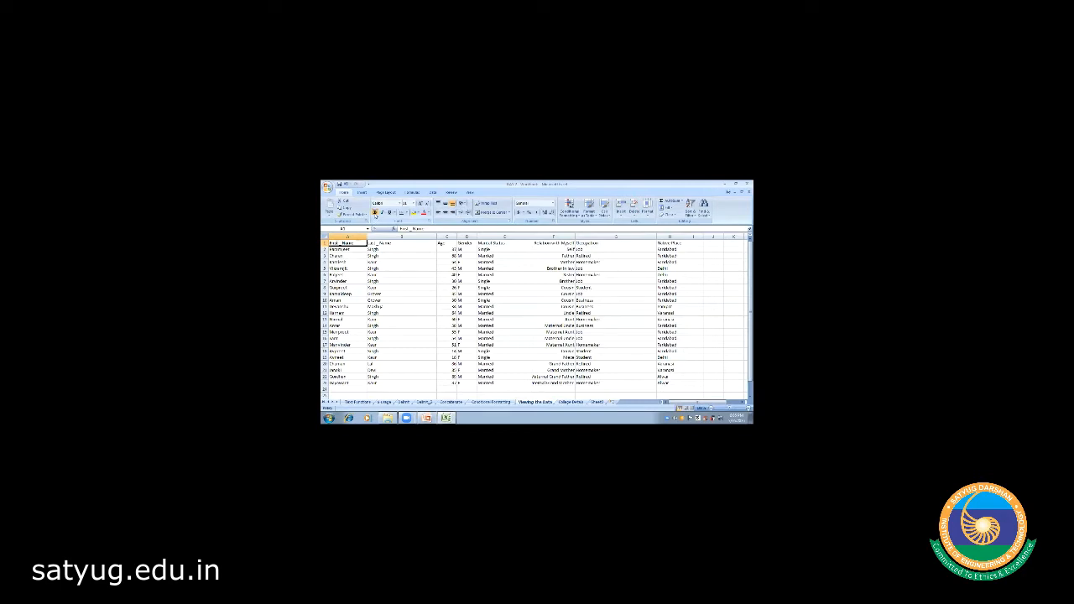
{"action": "left_click", "coordinate": [386, 243]}
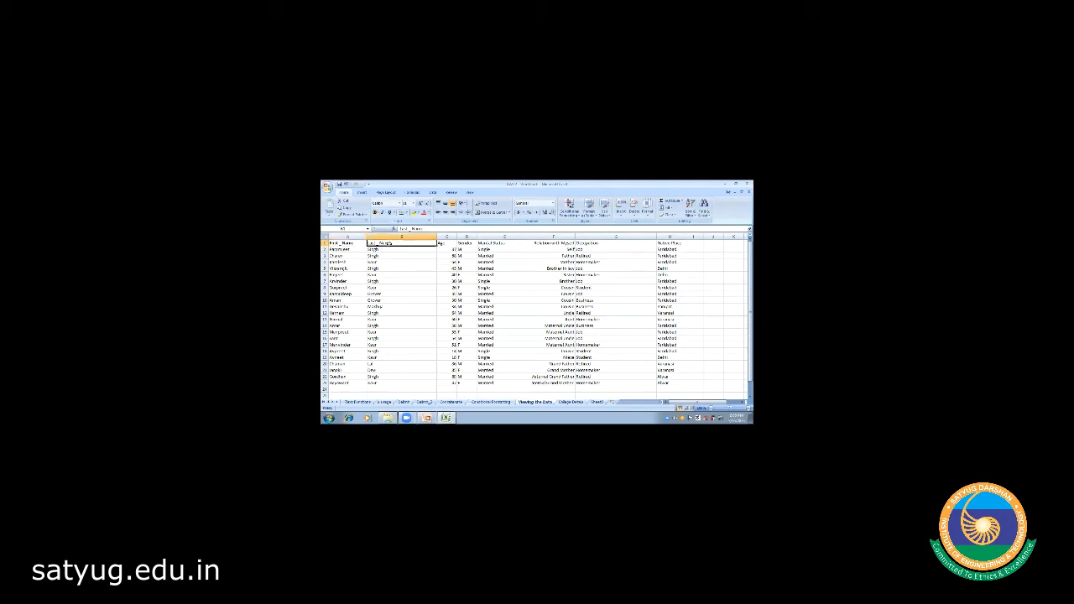
{"action": "left_click_drag", "start_coordinate": [387, 243], "coordinate": [682, 244]}
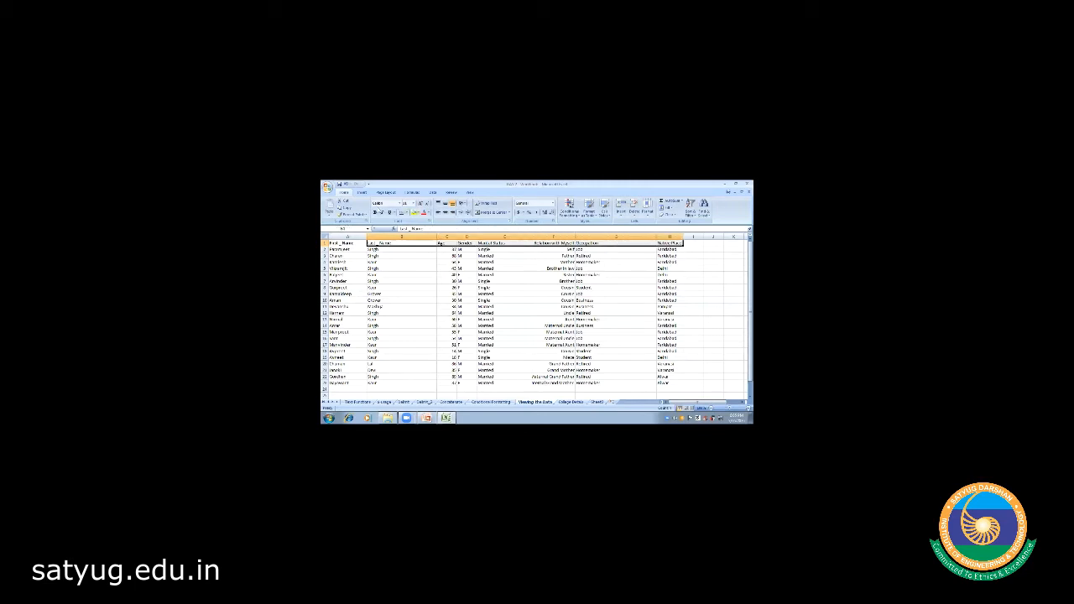
{"action": "left_click", "coordinate": [414, 313]}
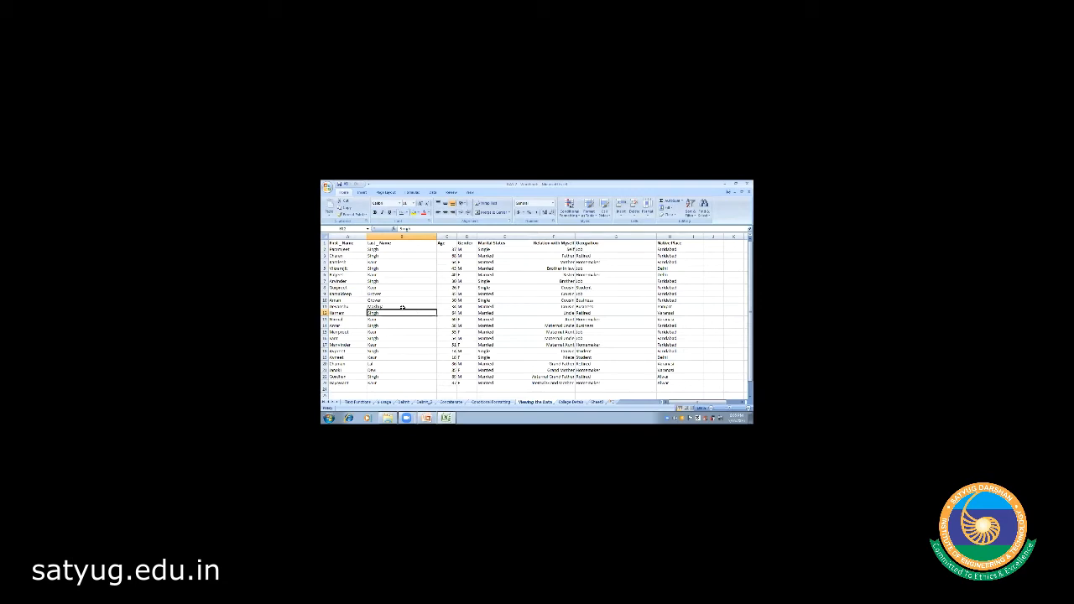
- Centre the text of header cells A1 through H1
{"action": "left_click", "coordinate": [346, 243]}
{"action": "left_click_drag", "start_coordinate": [346, 243], "coordinate": [671, 243]}
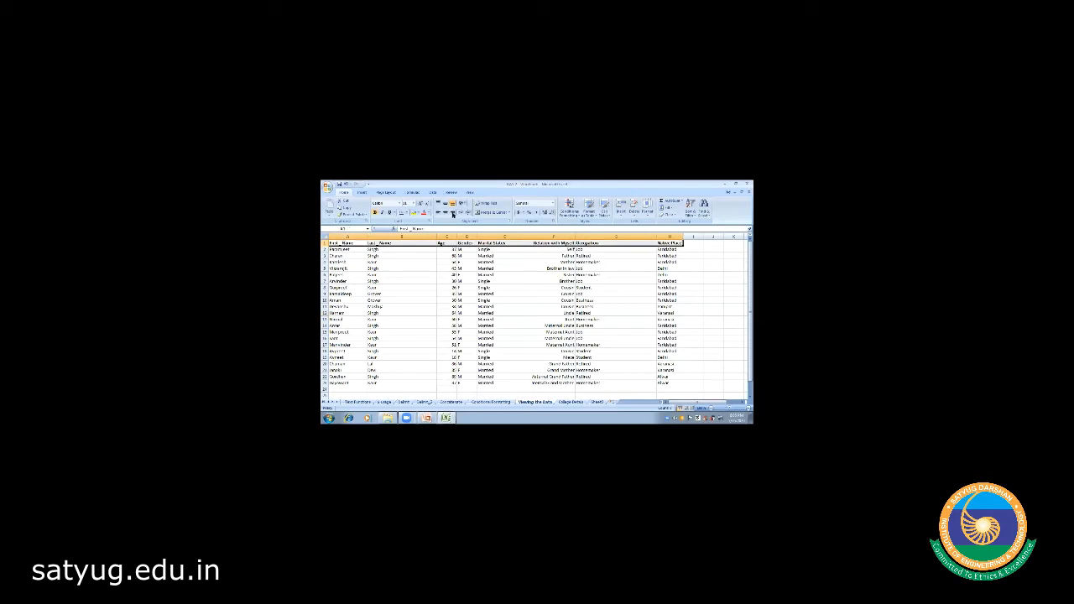
{"action": "left_click", "coordinate": [445, 214]}
{"action": "left_click", "coordinate": [423, 280]}
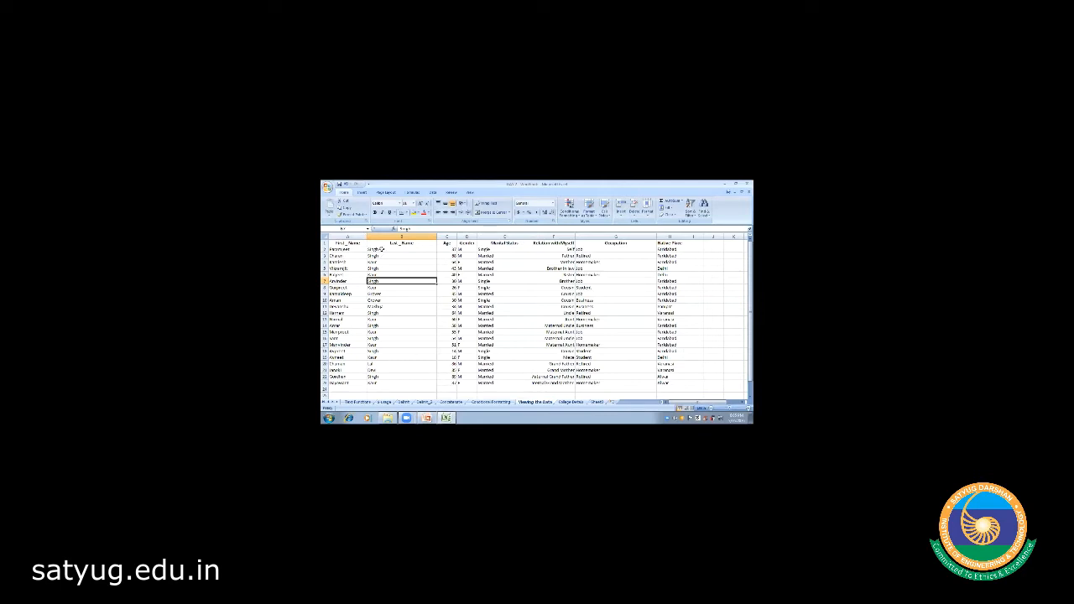
- AutoFit columns A through G to their contents, then select header cells A1:F1
{"action": "double_click", "coordinate": [436, 235]}
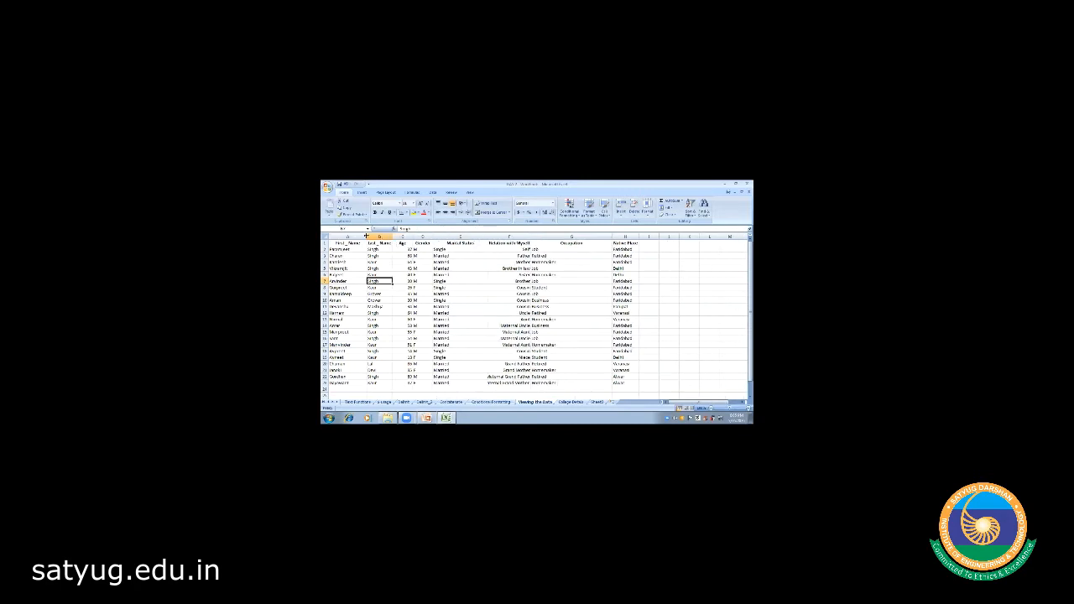
{"action": "double_click", "coordinate": [366, 236]}
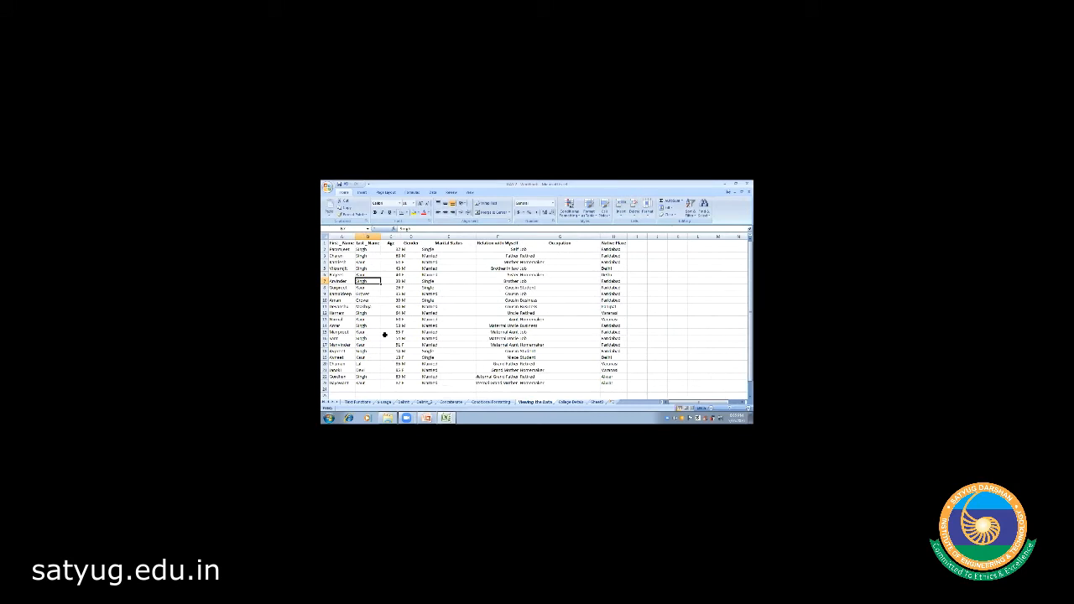
{"action": "double_click", "coordinate": [401, 236]}
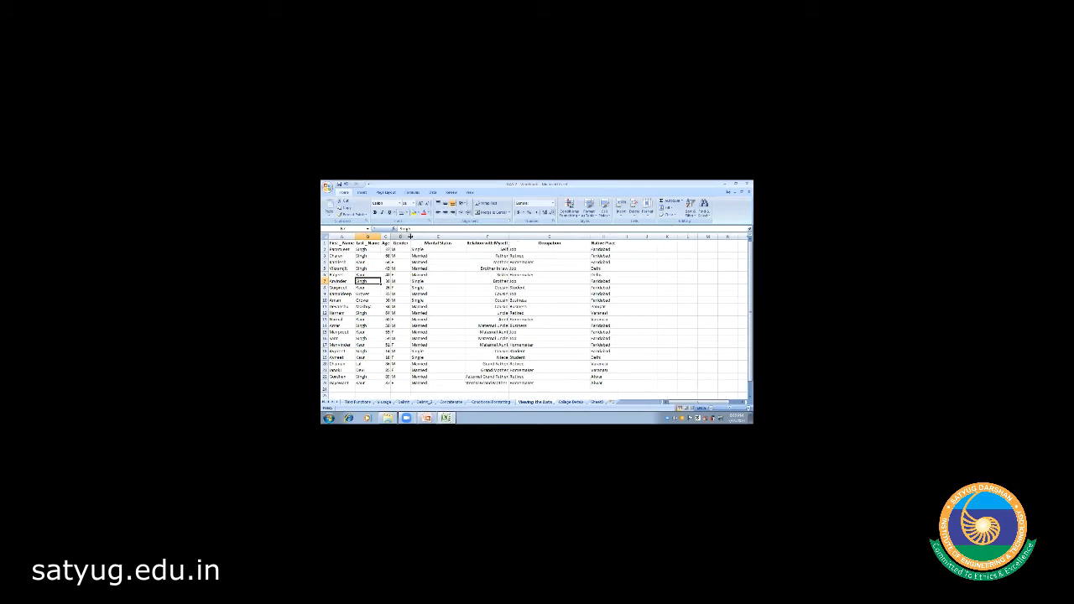
{"action": "double_click", "coordinate": [410, 235]}
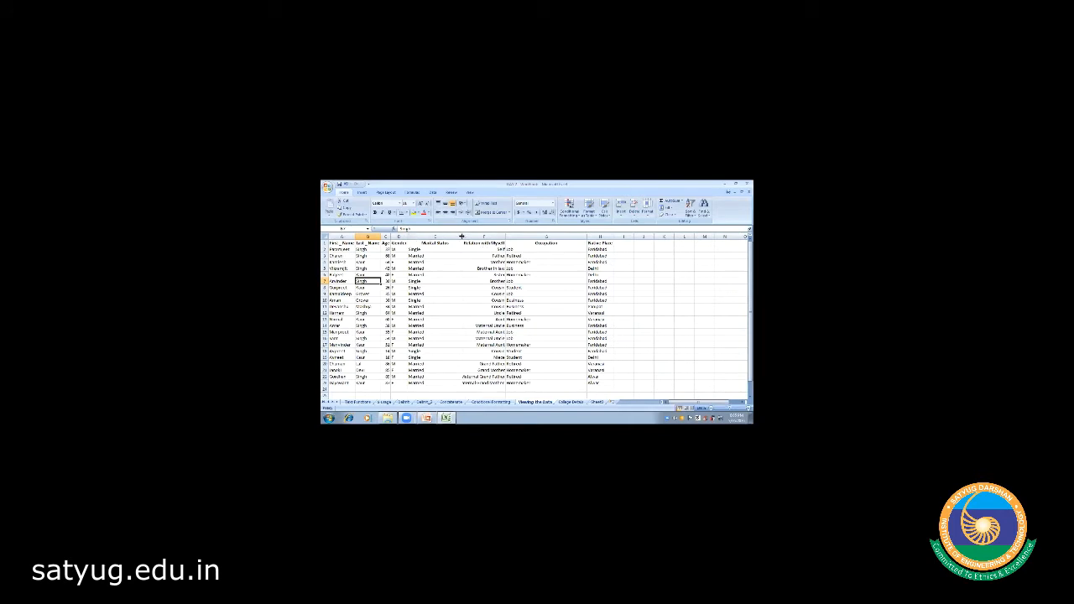
{"action": "double_click", "coordinate": [460, 236]}
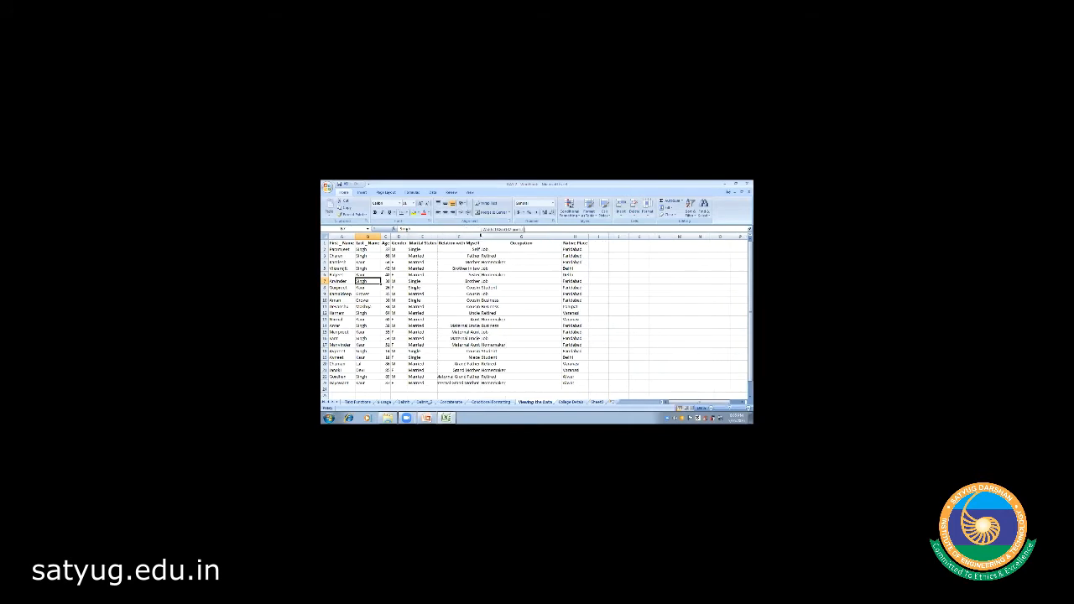
{"action": "double_click", "coordinate": [480, 235]}
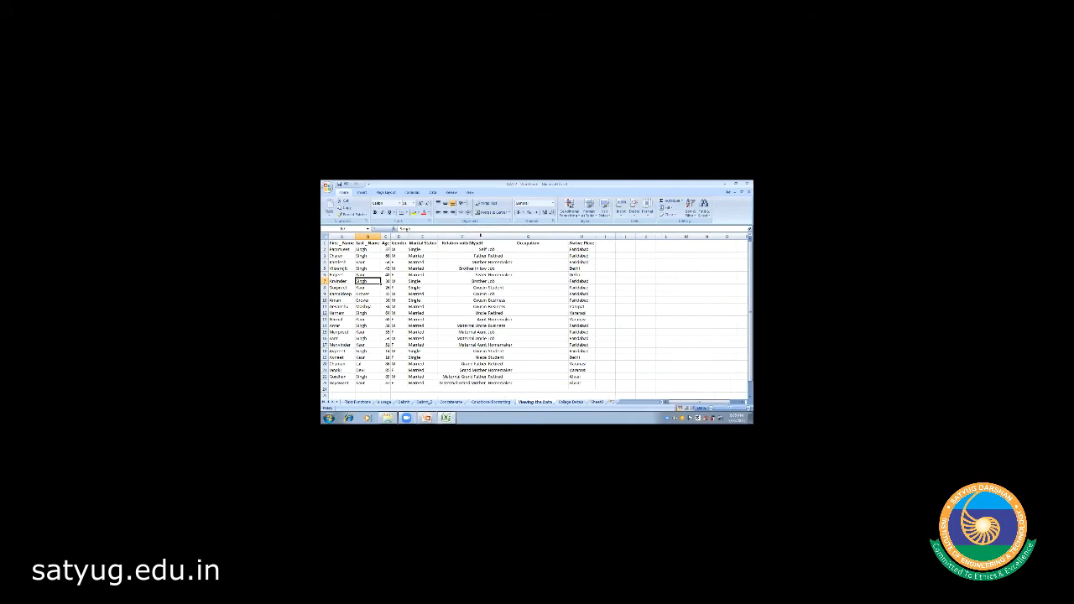
{"action": "double_click", "coordinate": [568, 236]}
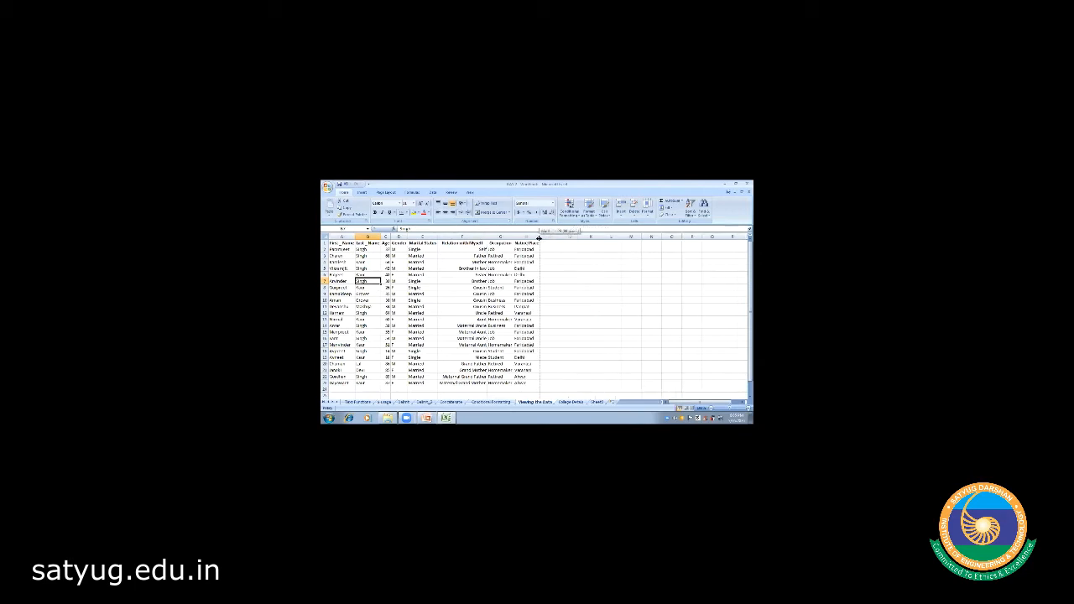
{"action": "left_click", "coordinate": [556, 280]}
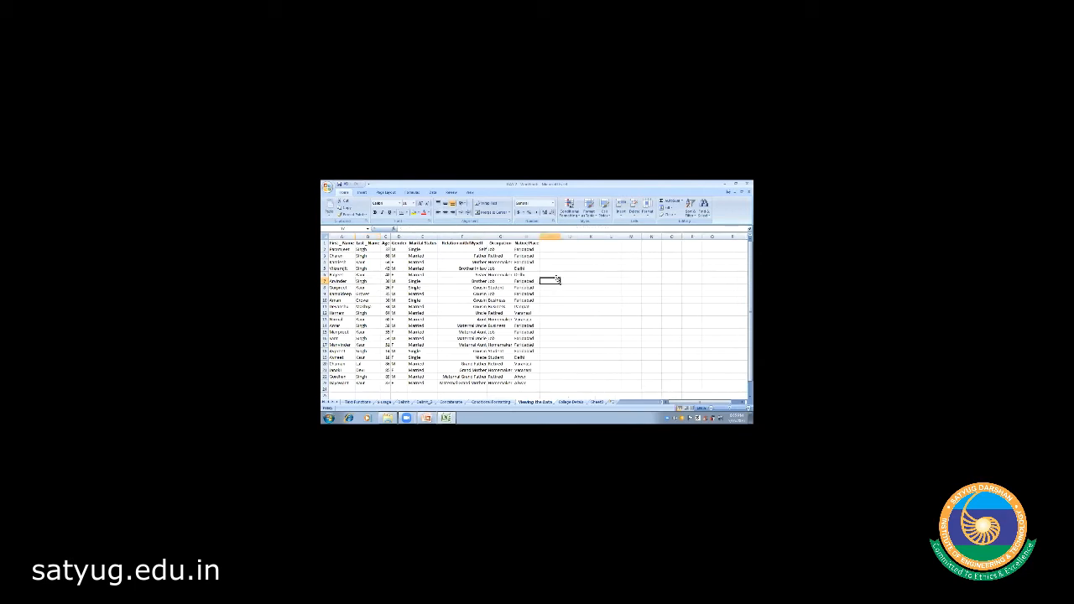
{"action": "left_click_drag", "start_coordinate": [339, 242], "coordinate": [537, 243]}
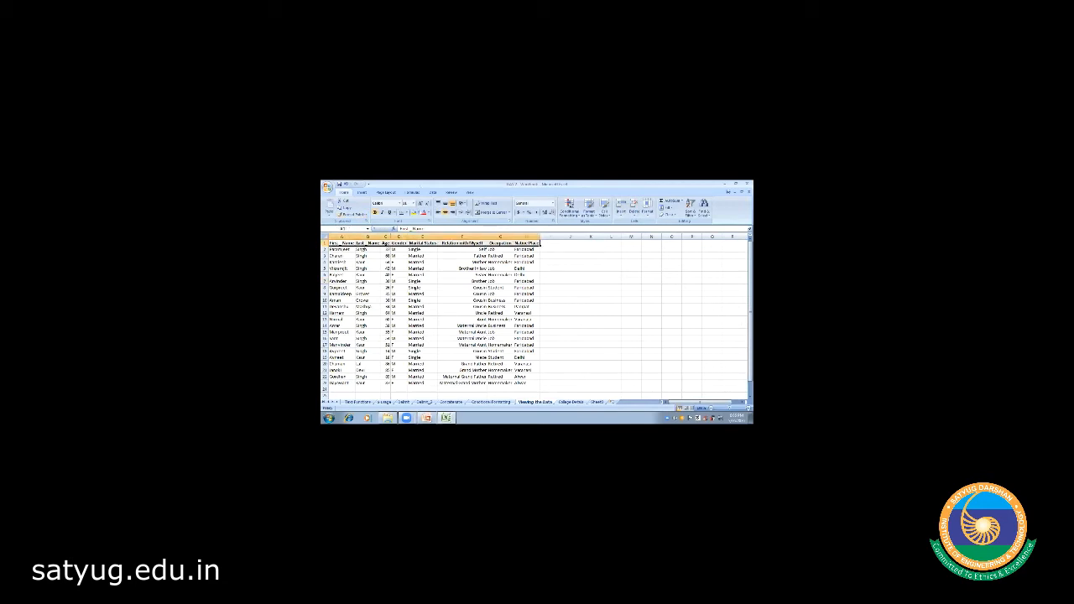
- Give the selected header row a grey fill colour
{"action": "left_click", "coordinate": [419, 212]}
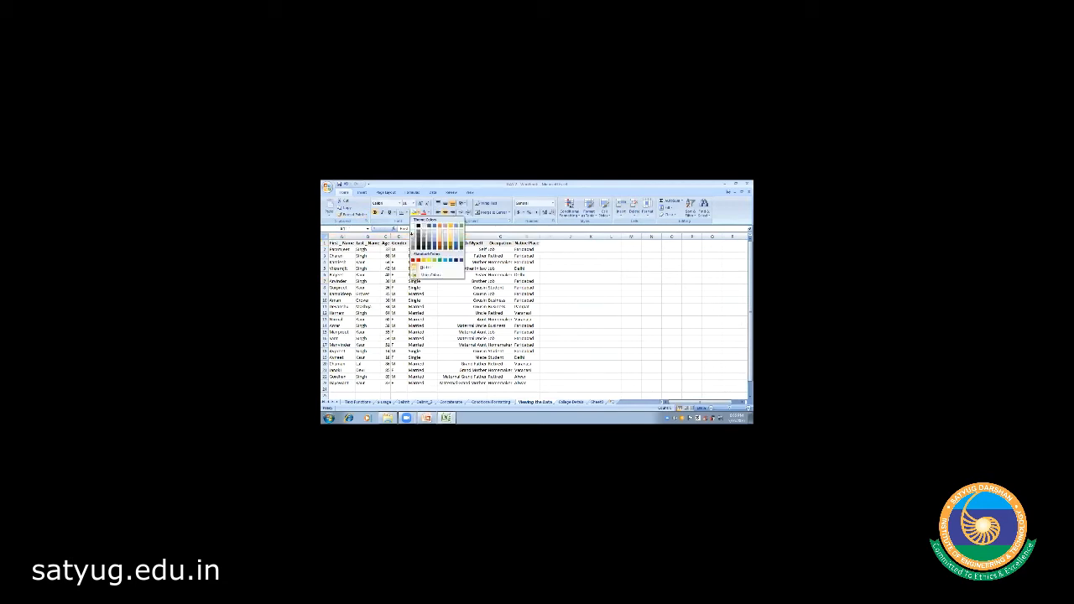
{"action": "left_click", "coordinate": [413, 236]}
{"action": "left_click", "coordinate": [441, 301]}
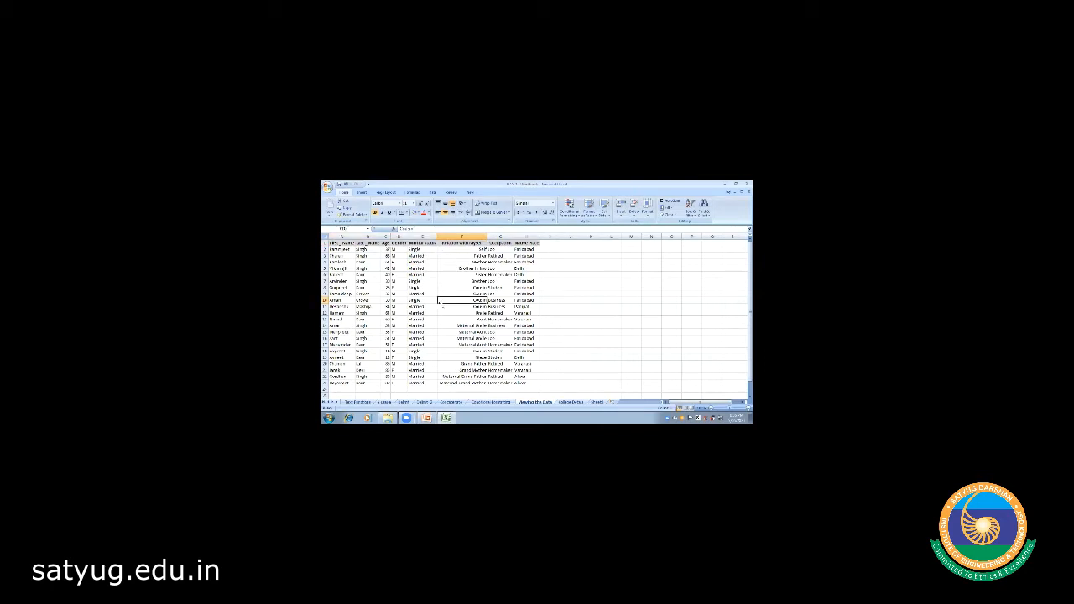
- Select the table from A1 down to the last entry in row 23
{"action": "left_click", "coordinate": [339, 243]}
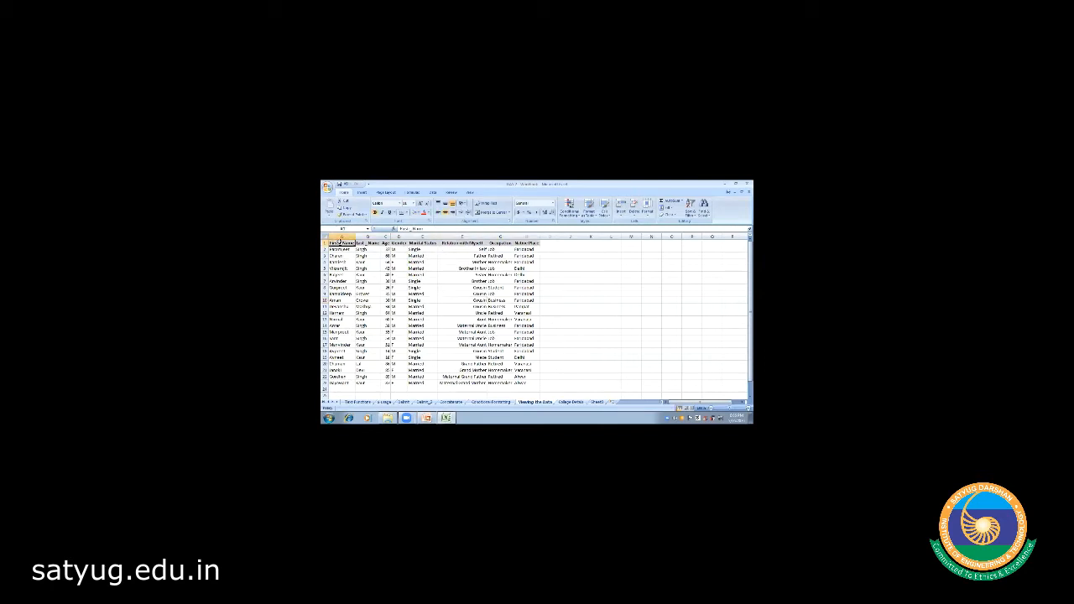
{"action": "key", "text": "shift+Right"}
{"action": "key", "text": "shift+Right"}
{"action": "key", "text": "shift+Right"}
{"action": "key", "text": "shift+Right"}
{"action": "key", "text": "shift+Right"}
{"action": "key", "text": "shift+Right"}
{"action": "key", "text": "shift+Right"}
{"action": "key", "text": "shift+Down"}
{"action": "key", "text": "shift+Down"}
{"action": "key", "text": "shift+Down"}
{"action": "key", "text": "shift+Down"}
{"action": "key", "text": "shift+Down"}
{"action": "key", "text": "shift+Down"}
{"action": "key", "text": "shift+Down"}
{"action": "key", "text": "shift+Down"}
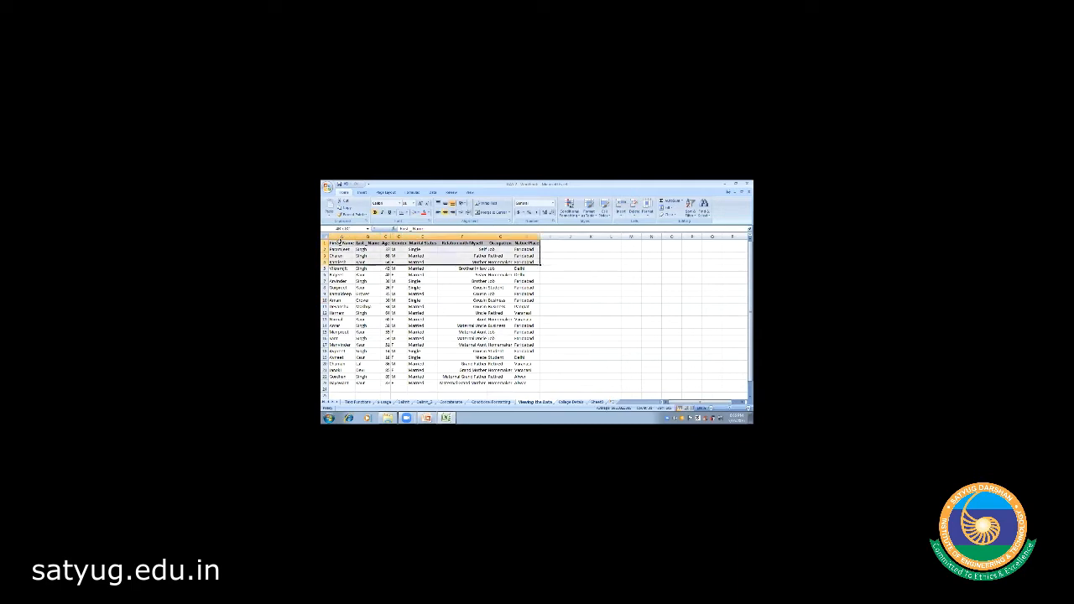
{"action": "key", "text": "shift+Down"}
{"action": "key", "text": "shift+Down"}
{"action": "key", "text": "shift+Down"}
{"action": "key", "text": "shift+Down"}
{"action": "key", "text": "shift+Down"}
{"action": "key", "text": "shift+Down"}
{"action": "key", "text": "shift+Down"}
{"action": "key", "text": "shift+Down"}
{"action": "key", "text": "shift+Down"}
{"action": "key", "text": "shift+Down"}
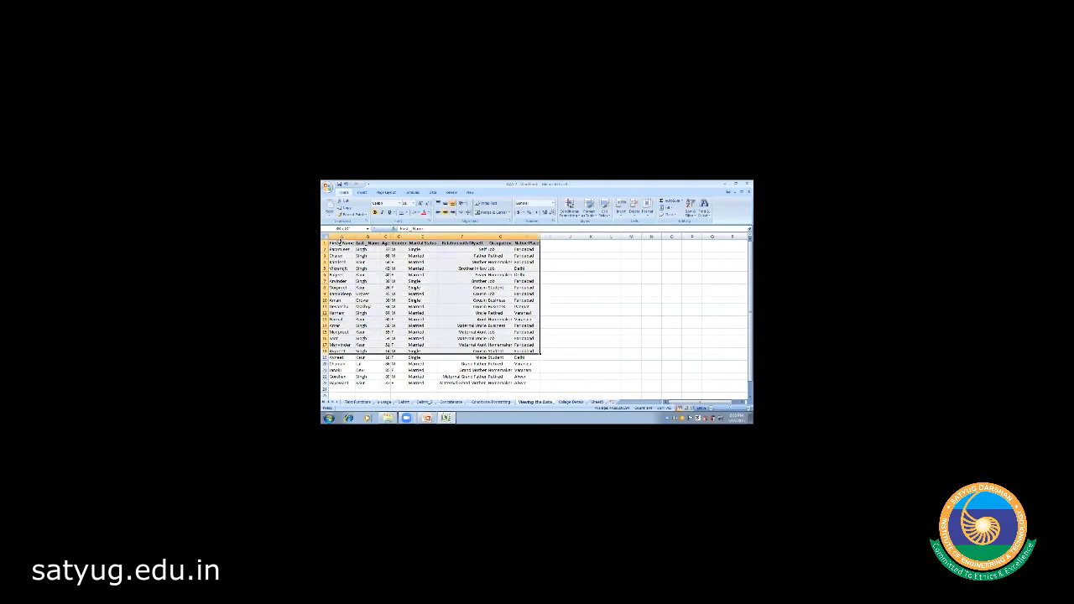
{"action": "key", "text": "shift+Down"}
{"action": "key", "text": "shift+Down"}
{"action": "key", "text": "shift+Down"}
{"action": "key", "text": "shift+Down"}
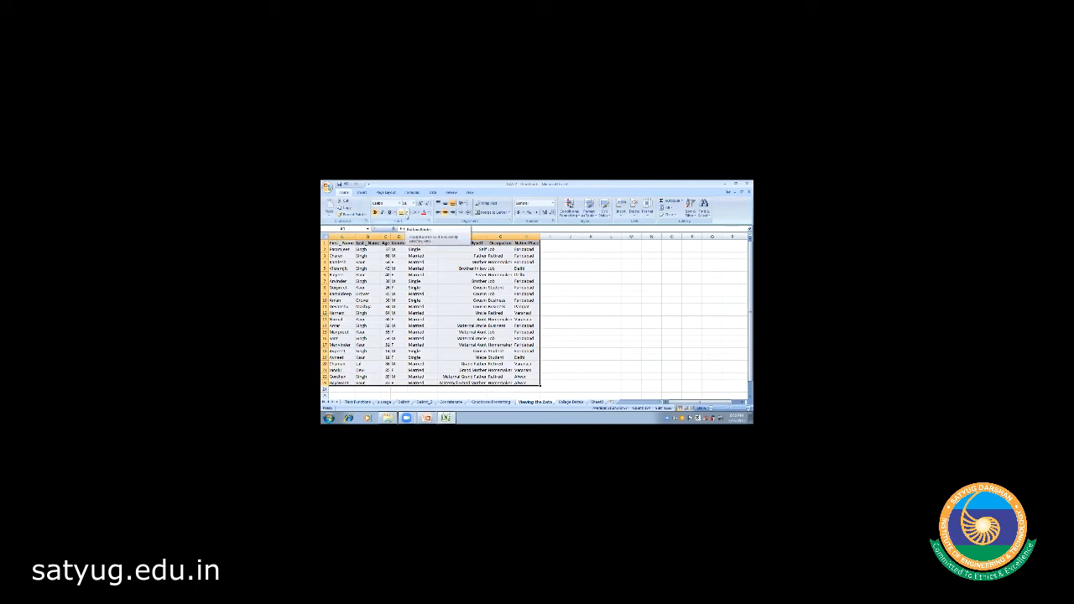
- Apply All Borders to every cell of the selected family details table
{"action": "left_click", "coordinate": [406, 214]}
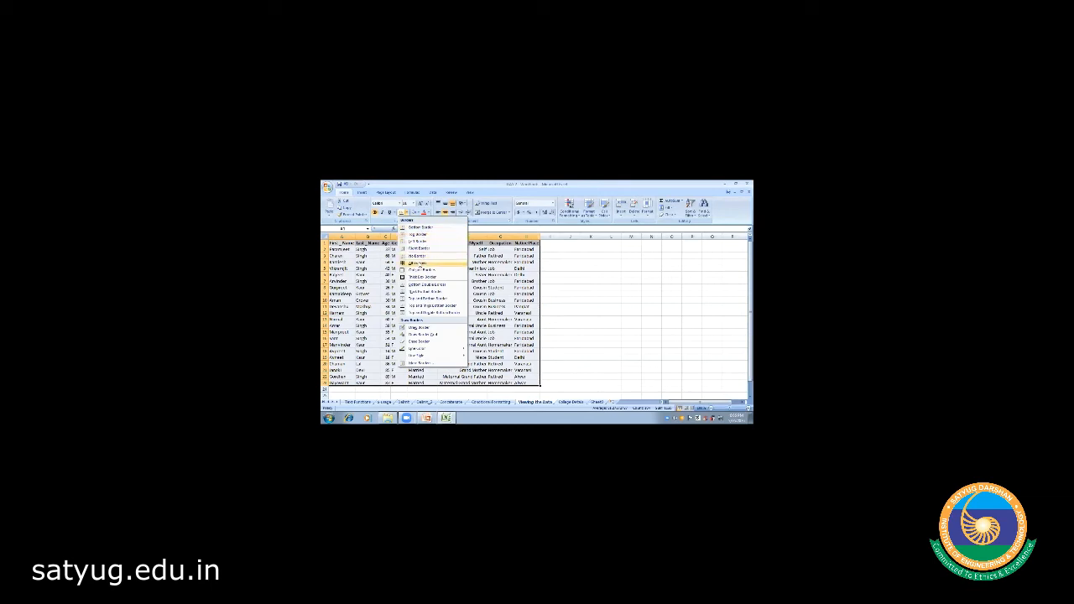
{"action": "left_click", "coordinate": [418, 264]}
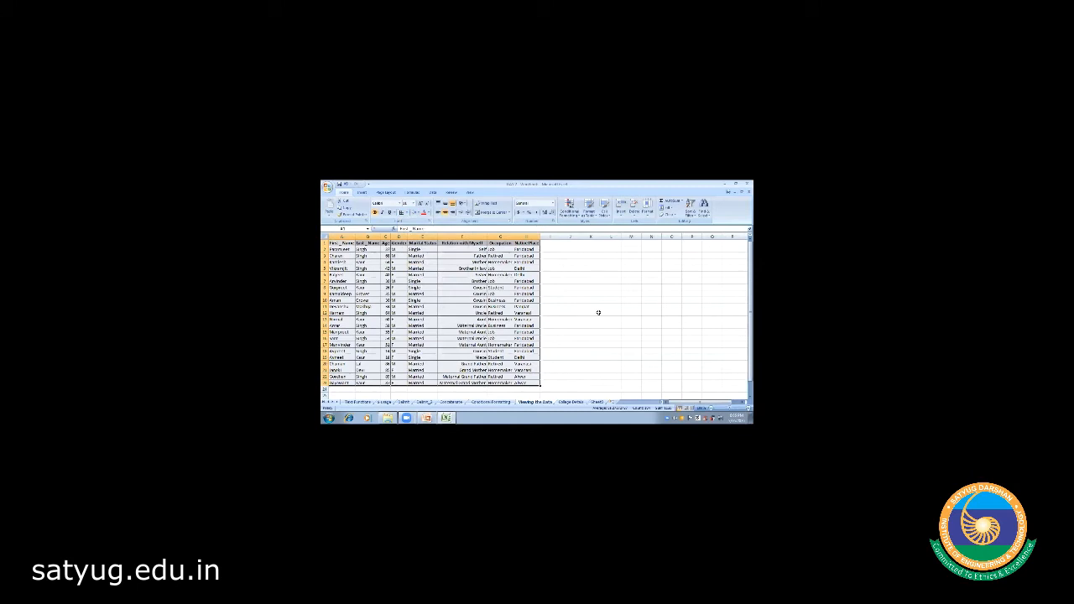
{"action": "left_click", "coordinate": [599, 312]}
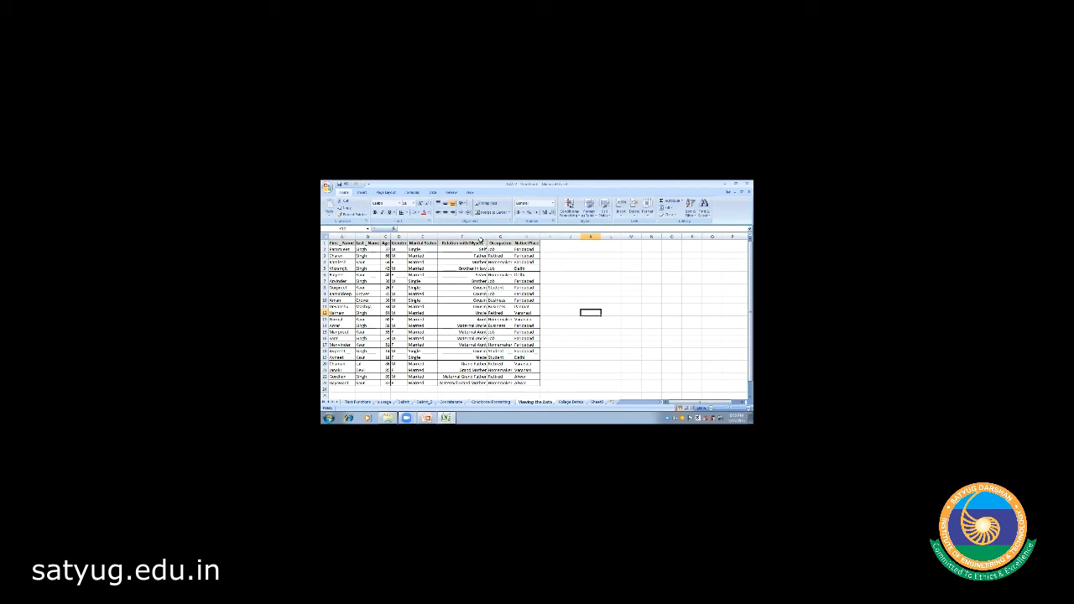
- Left-align the relationship entries in F2:F23
{"action": "left_click", "coordinate": [470, 249]}
{"action": "key", "text": "shift+Down"}
{"action": "key", "text": "shift+Down"}
{"action": "key", "text": "shift+Down"}
{"action": "key", "text": "shift+Down"}
{"action": "key", "text": "shift+Down"}
{"action": "key", "text": "shift+Down"}
{"action": "key", "text": "shift+Down"}
{"action": "key", "text": "shift+Down"}
{"action": "key", "text": "shift+Down"}
{"action": "key", "text": "shift+Down"}
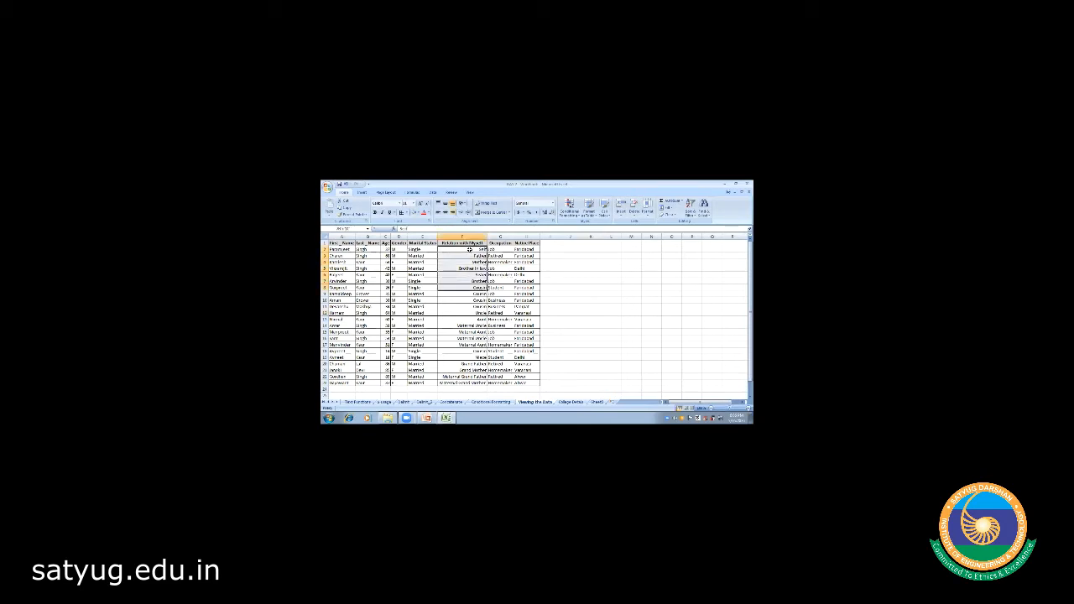
{"action": "key", "text": "shift+Down"}
{"action": "key", "text": "shift+Down"}
{"action": "key", "text": "shift+Down"}
{"action": "key", "text": "shift+Down"}
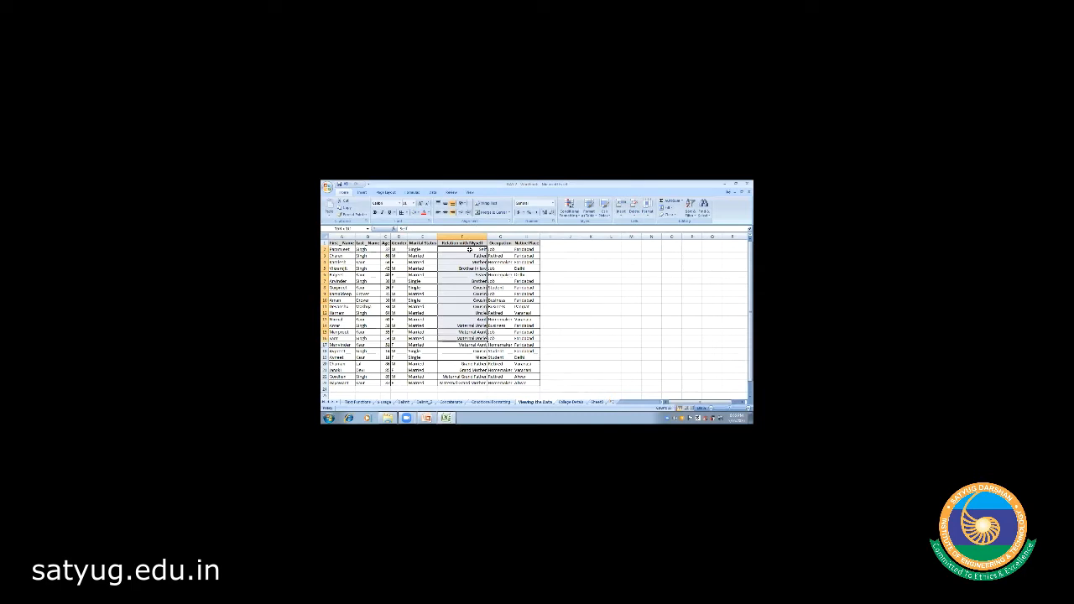
{"action": "key", "text": "shift+Down"}
{"action": "key", "text": "shift+Down"}
{"action": "key", "text": "shift+Down"}
{"action": "key", "text": "shift+Down"}
{"action": "key", "text": "shift+Down"}
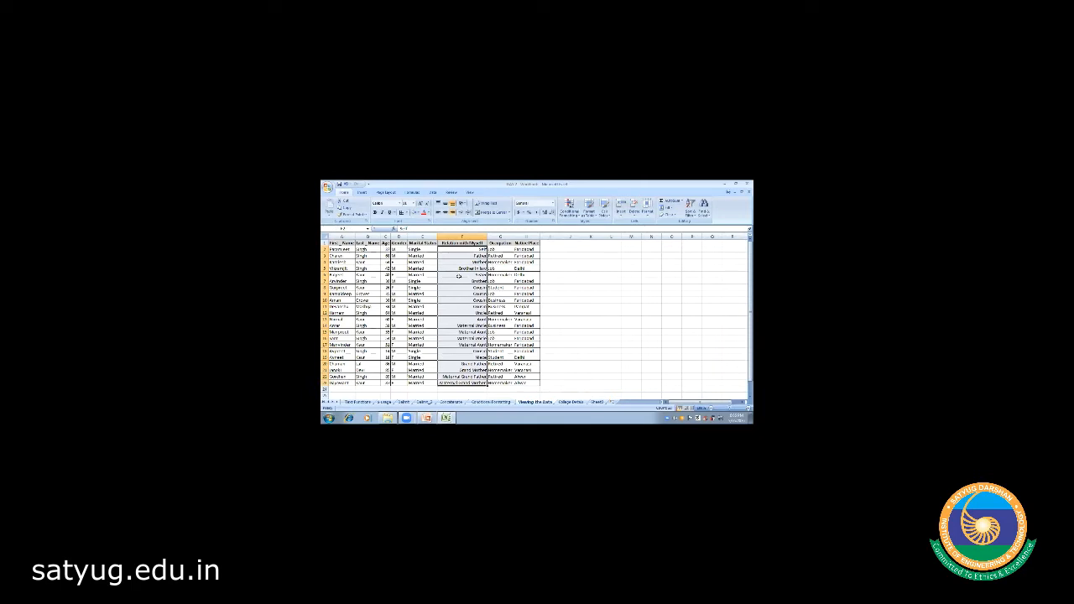
{"action": "left_click", "coordinate": [454, 249]}
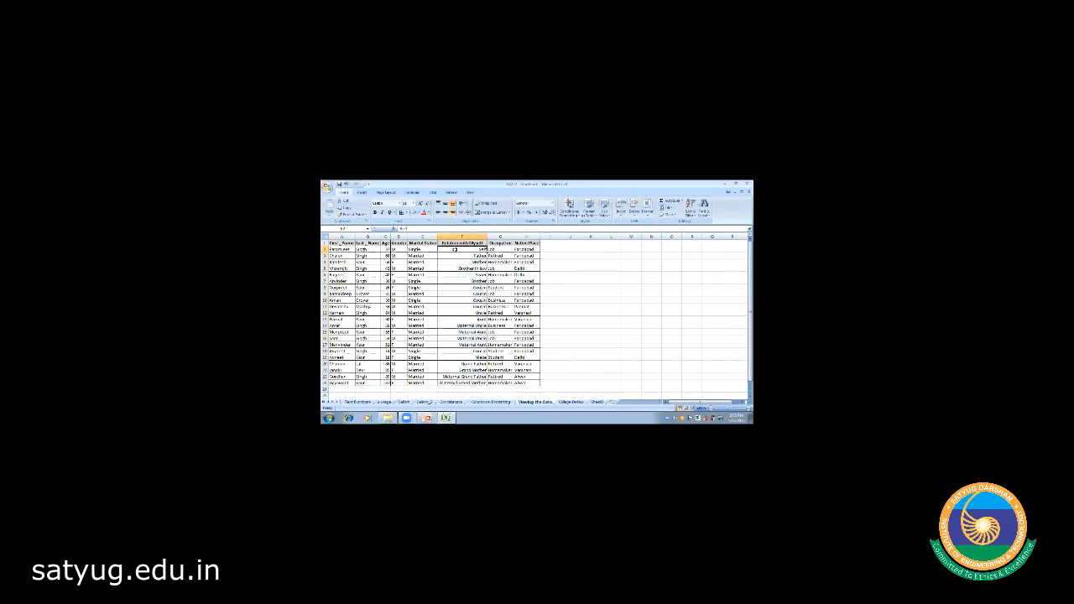
{"action": "left_click_drag", "start_coordinate": [459, 287], "coordinate": [460, 382]}
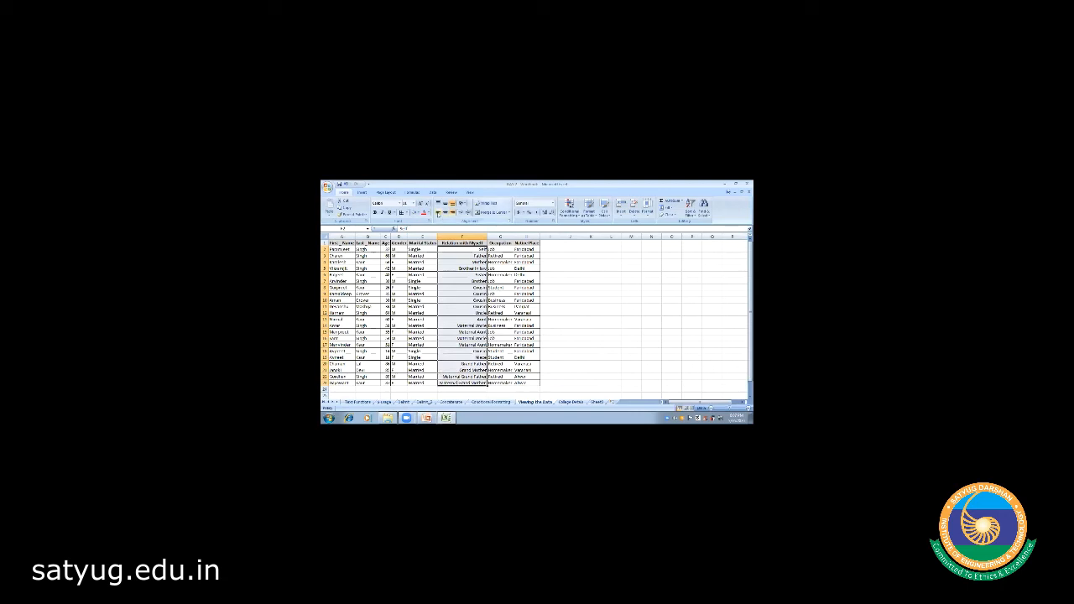
{"action": "left_click", "coordinate": [438, 212]}
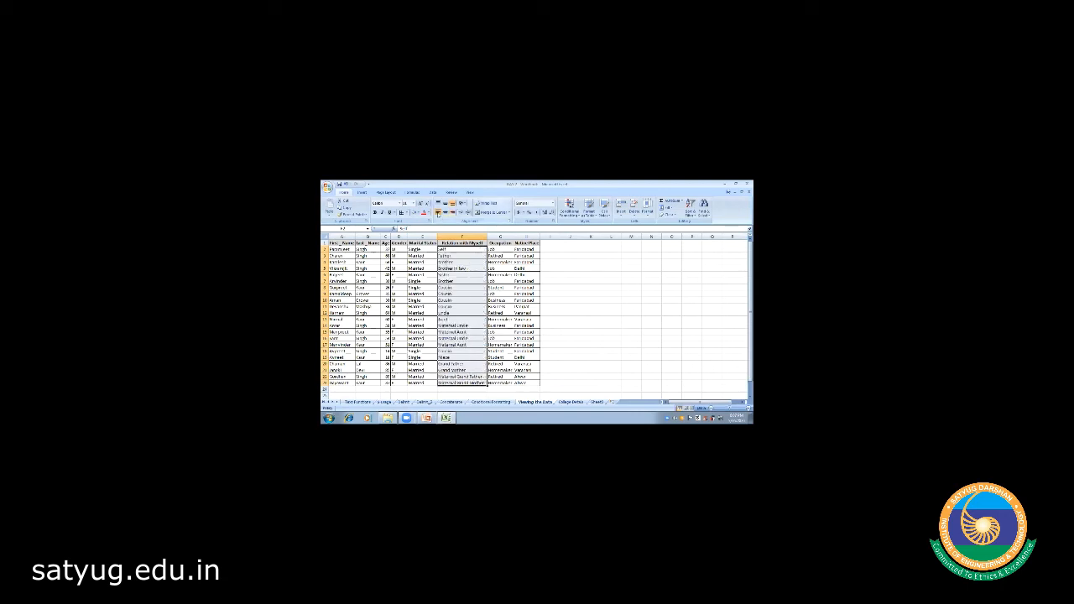
{"action": "left_click", "coordinate": [611, 326]}
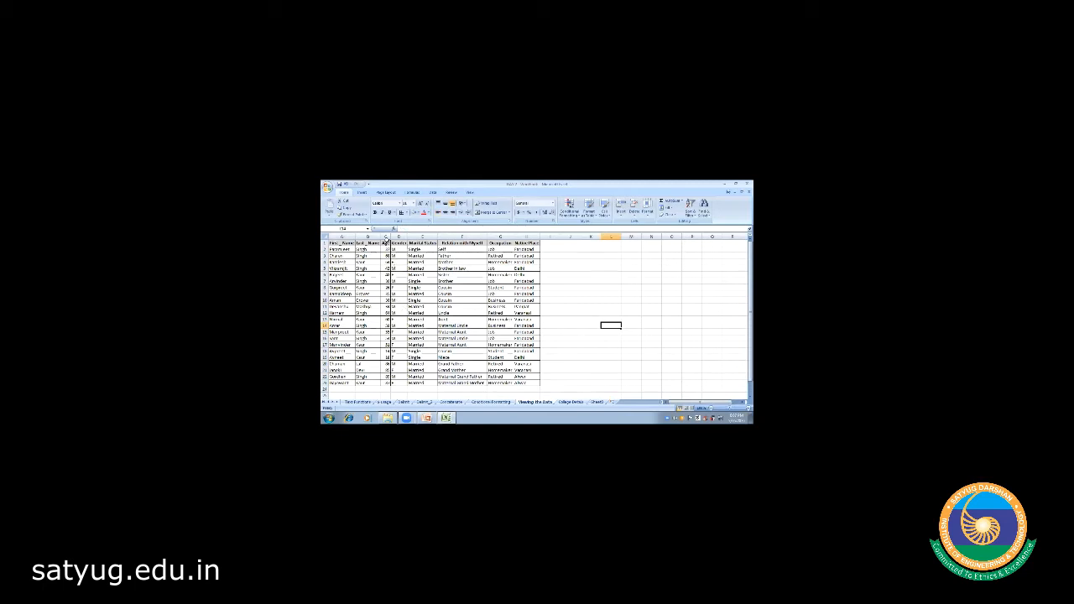
- Centre the Age and Gender values in columns C and D
{"action": "left_click", "coordinate": [386, 238]}
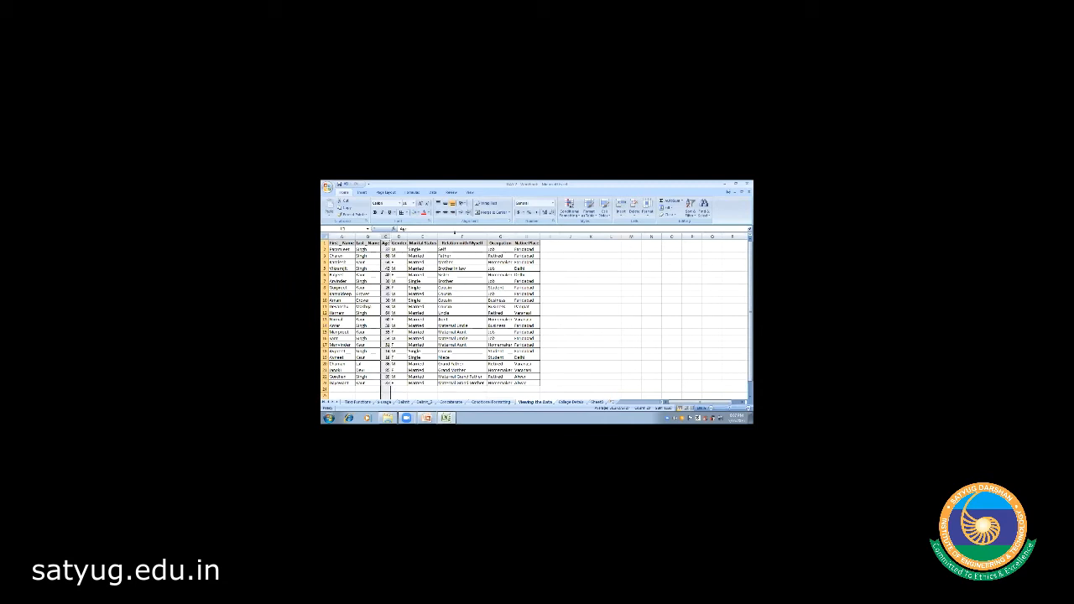
{"action": "left_click", "coordinate": [439, 213]}
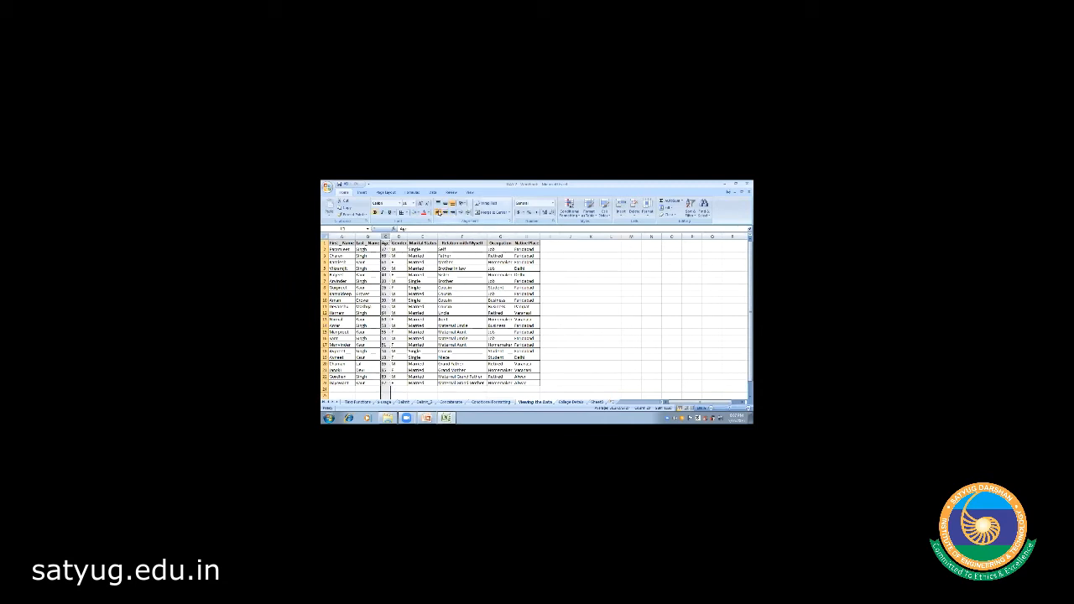
{"action": "left_click", "coordinate": [445, 212]}
{"action": "left_click", "coordinate": [399, 236]}
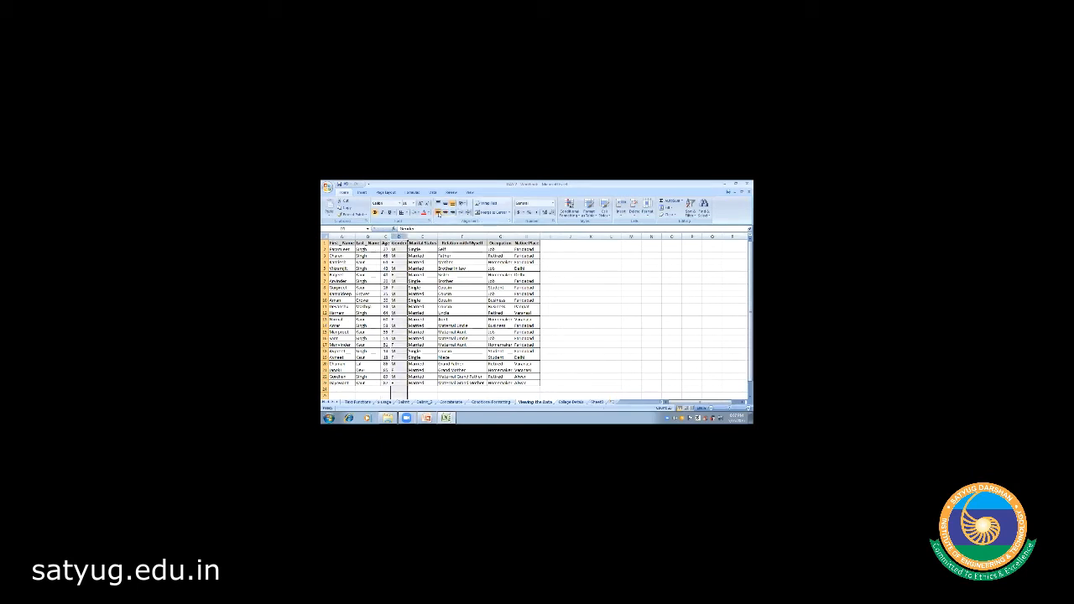
{"action": "left_click", "coordinate": [445, 212]}
{"action": "left_click", "coordinate": [606, 312]}
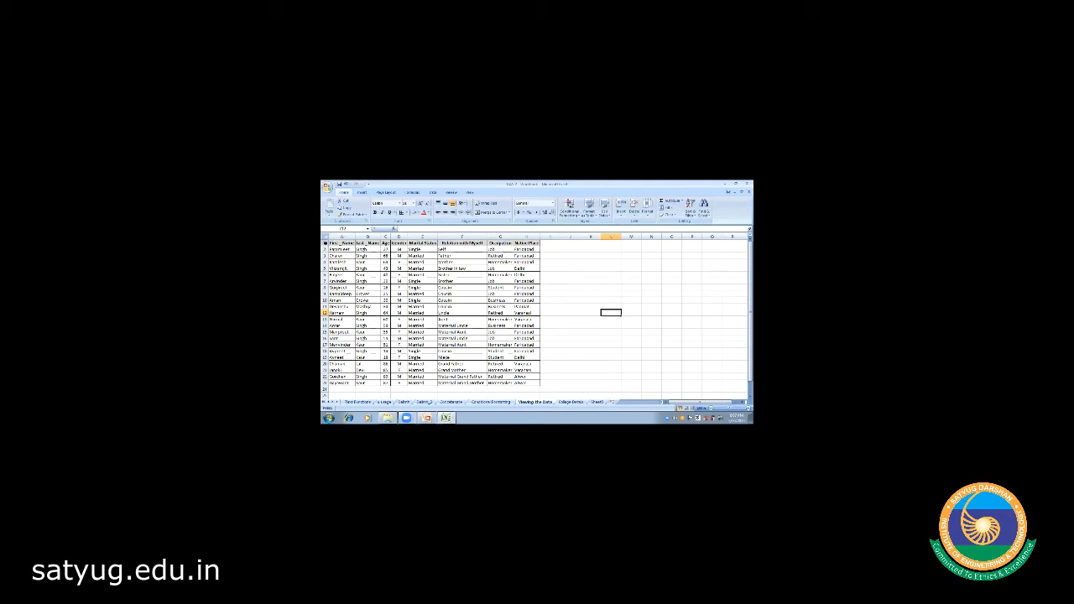
- Set a taller row height for every row of the sheet
{"action": "left_click", "coordinate": [324, 237]}
{"action": "right_click", "coordinate": [325, 238]}
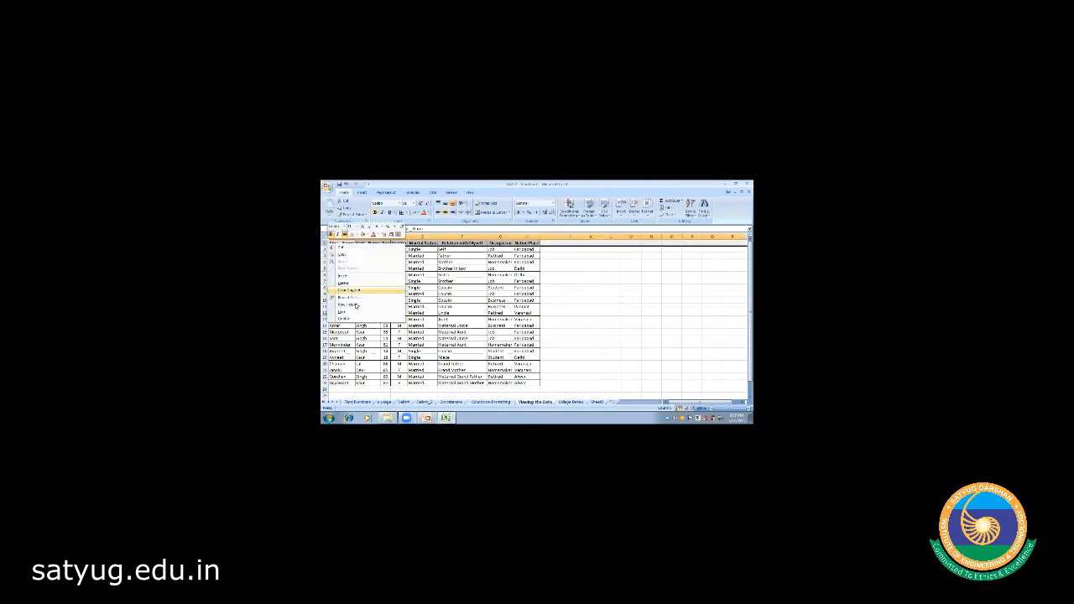
{"action": "left_click", "coordinate": [355, 304]}
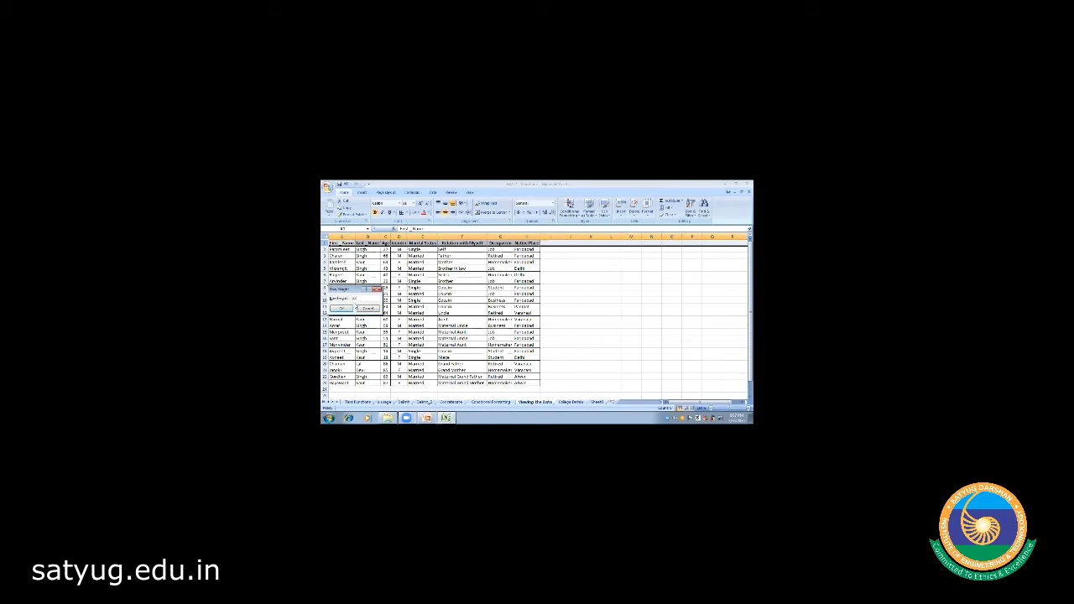
{"action": "left_click", "coordinate": [351, 308]}
{"action": "left_click", "coordinate": [480, 303]}
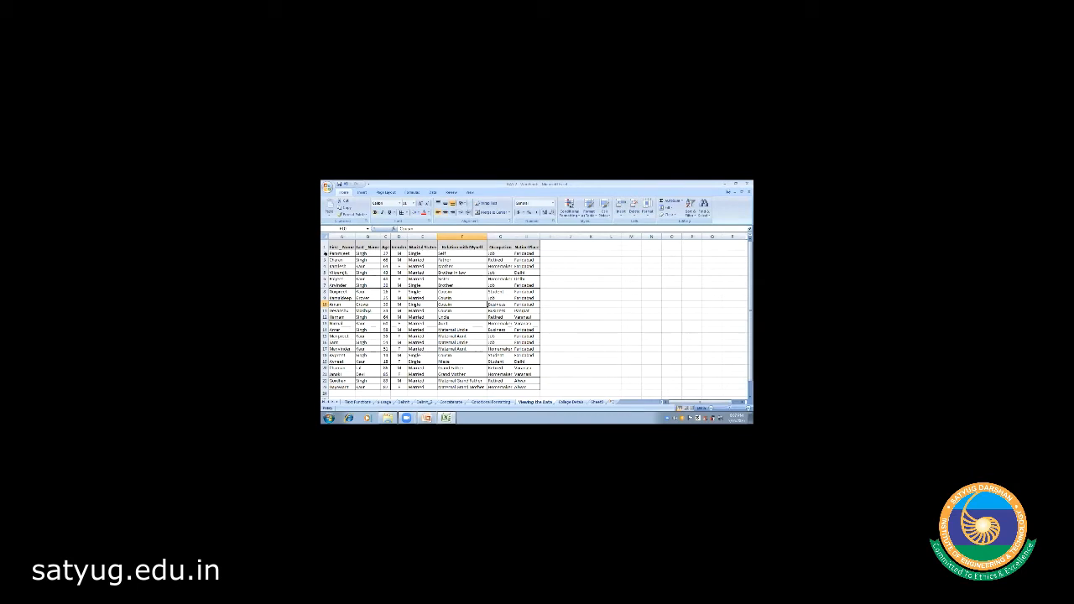
- Give the family data rows a larger row height, then select the table cells
{"action": "left_click", "coordinate": [325, 254]}
{"action": "left_click_drag", "start_coordinate": [324, 253], "coordinate": [325, 387]}
{"action": "left_click", "coordinate": [325, 253]}
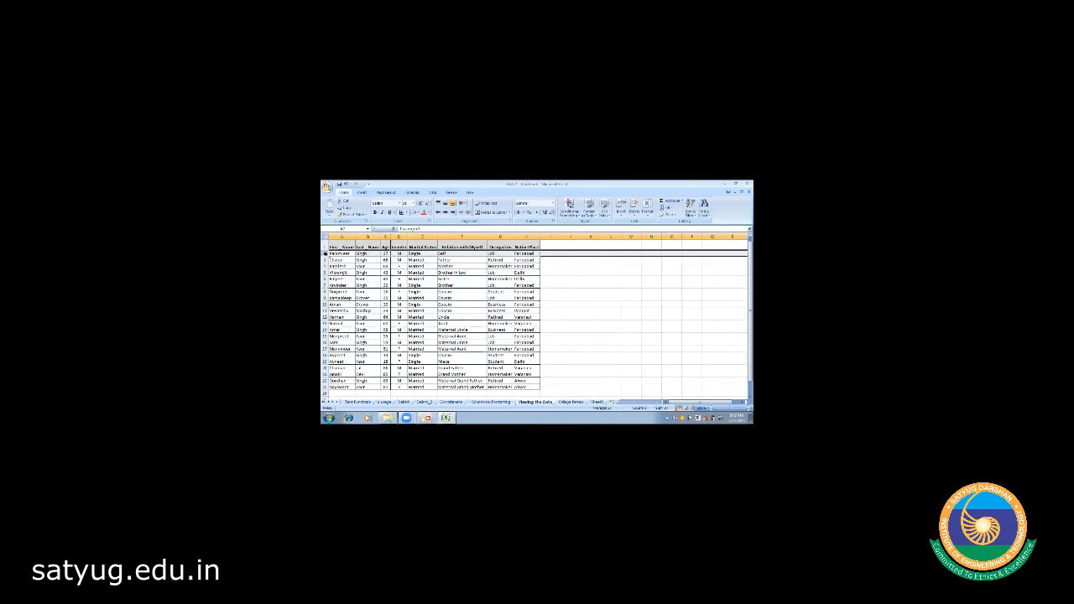
{"action": "left_click_drag", "start_coordinate": [325, 253], "coordinate": [325, 391]}
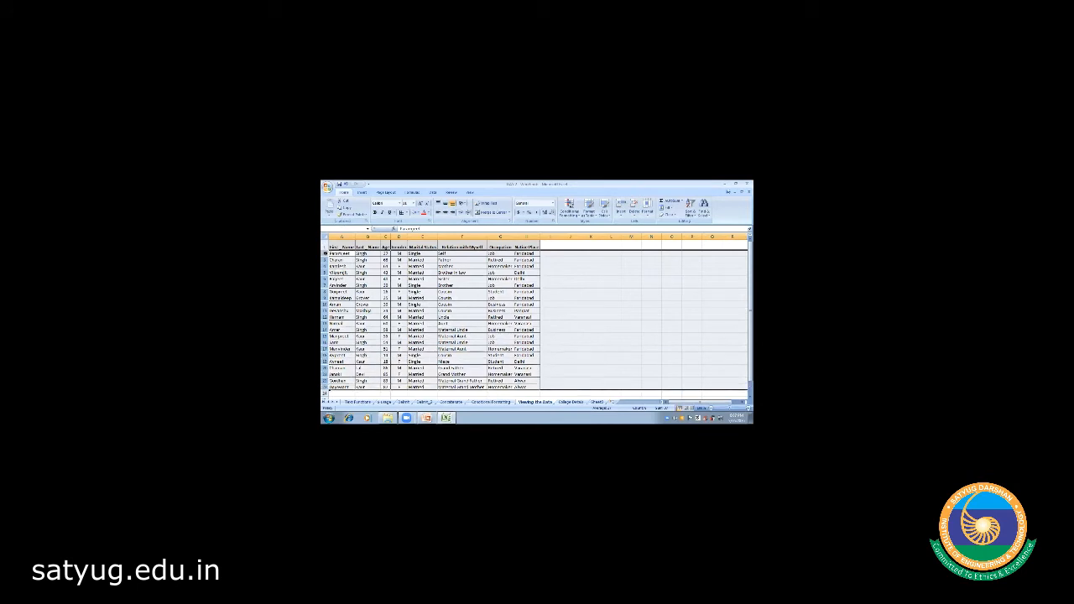
{"action": "right_click", "coordinate": [326, 253]}
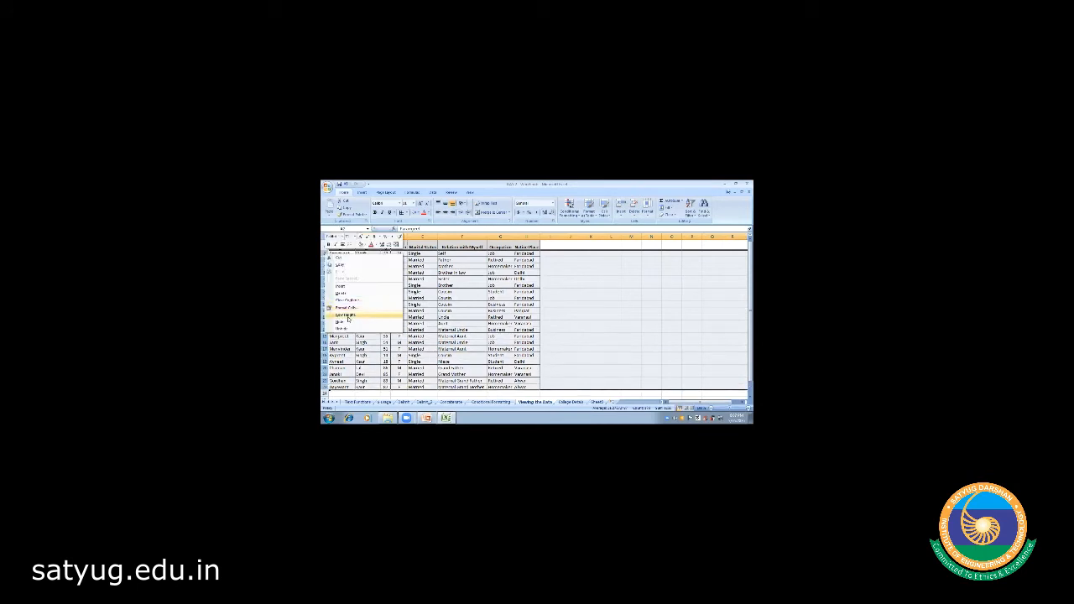
{"action": "left_click", "coordinate": [347, 316]}
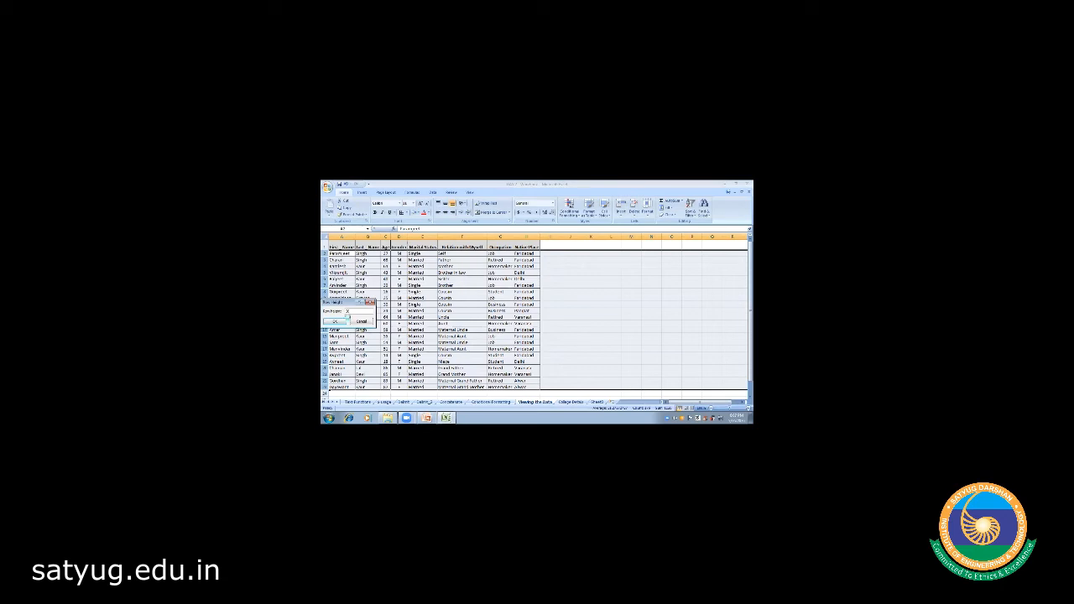
{"action": "left_click", "coordinate": [347, 320]}
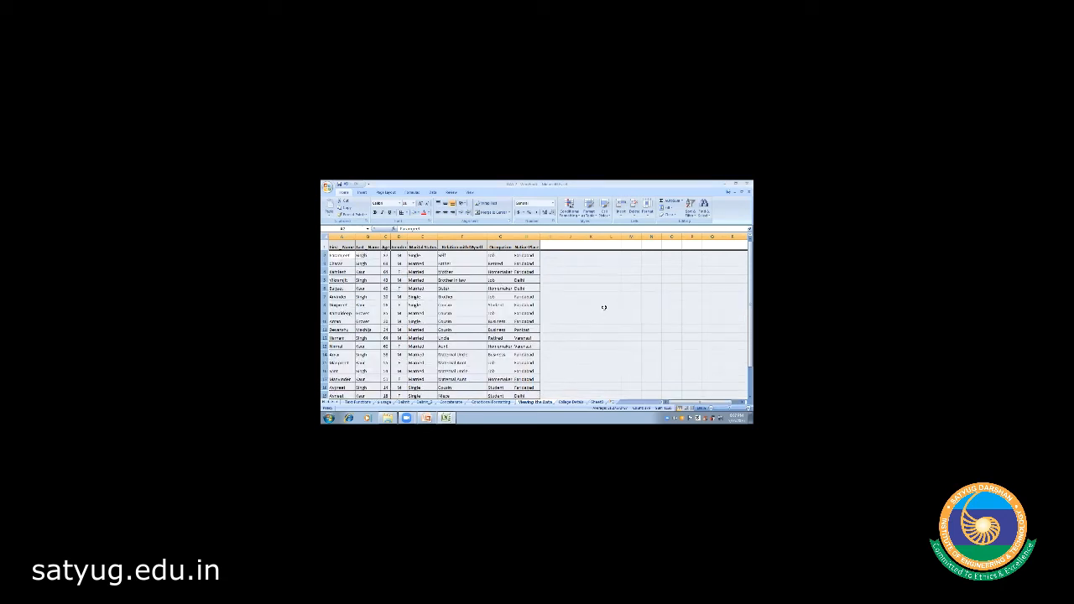
{"action": "left_click", "coordinate": [590, 303]}
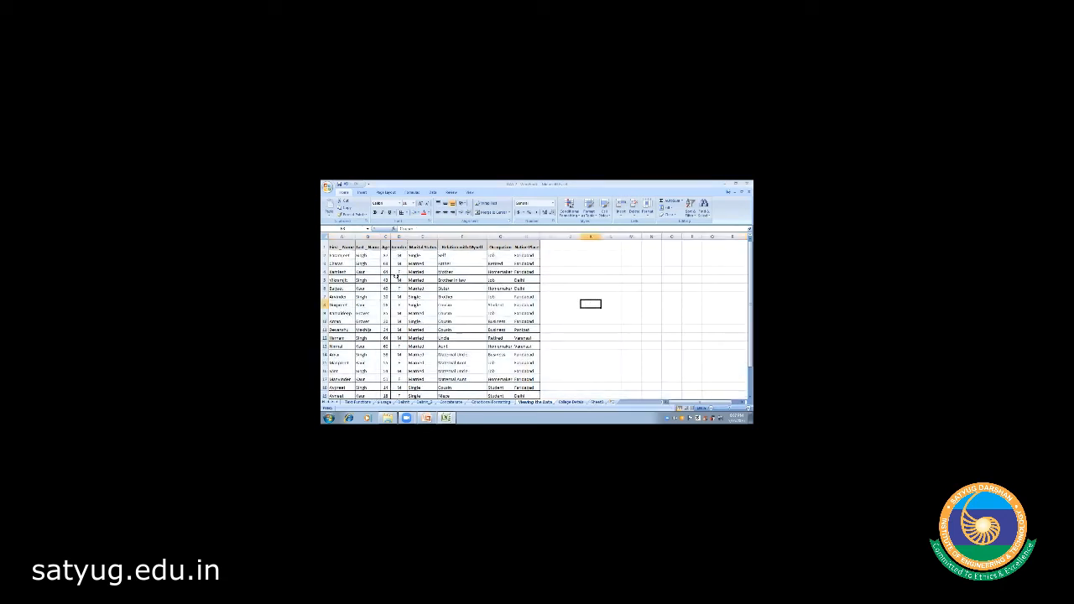
{"action": "left_click", "coordinate": [332, 246]}
{"action": "left_click_drag", "start_coordinate": [333, 246], "coordinate": [539, 391]}
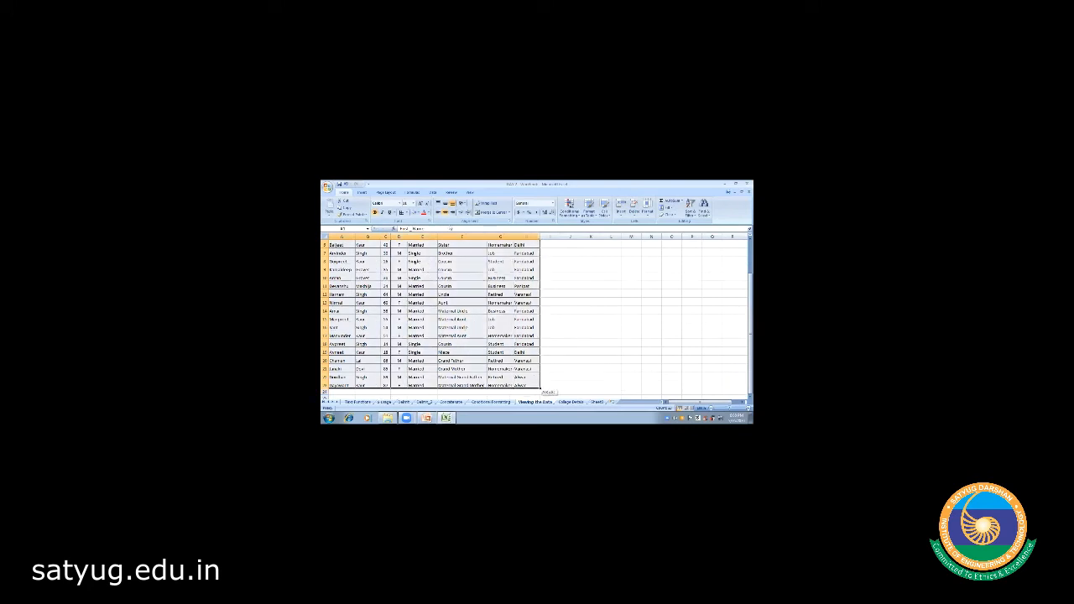
- Vertically centre the text in the selected table cells
{"action": "left_click", "coordinate": [446, 206]}
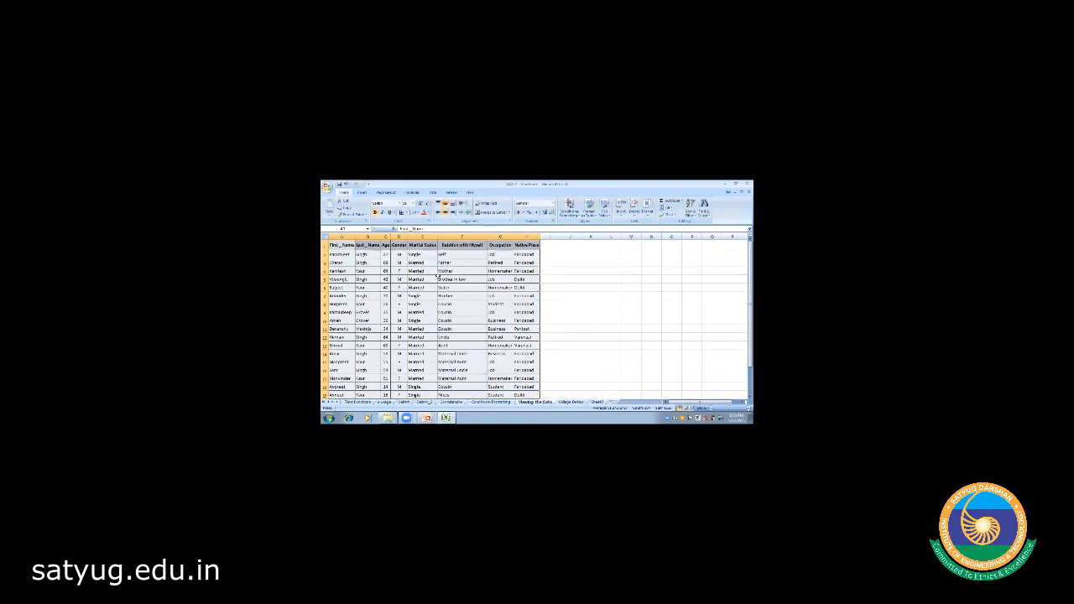
{"action": "left_click", "coordinate": [464, 304]}
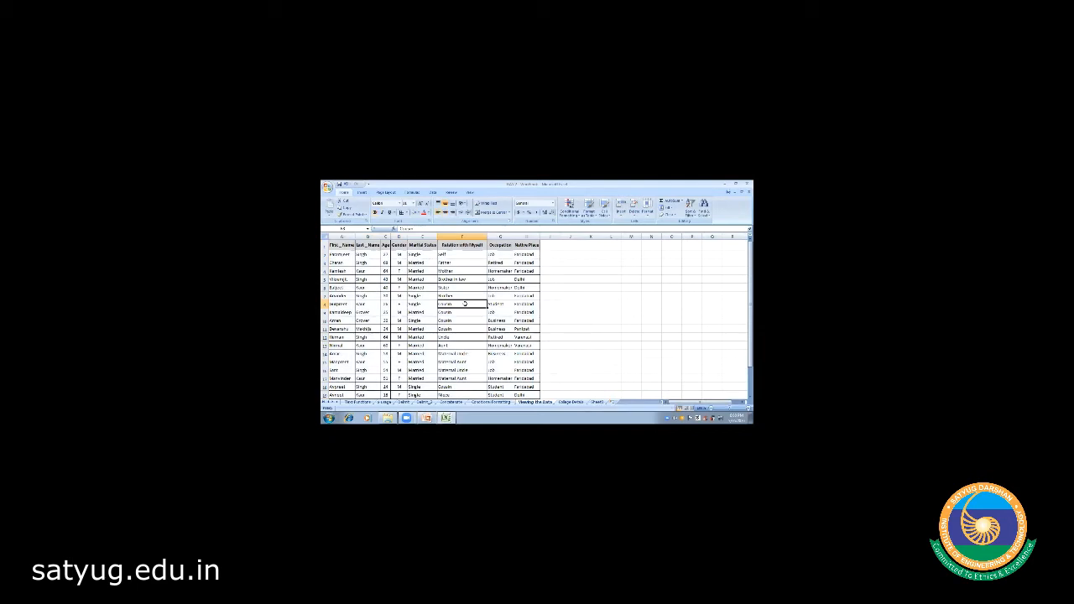
{"action": "left_click", "coordinate": [578, 296]}
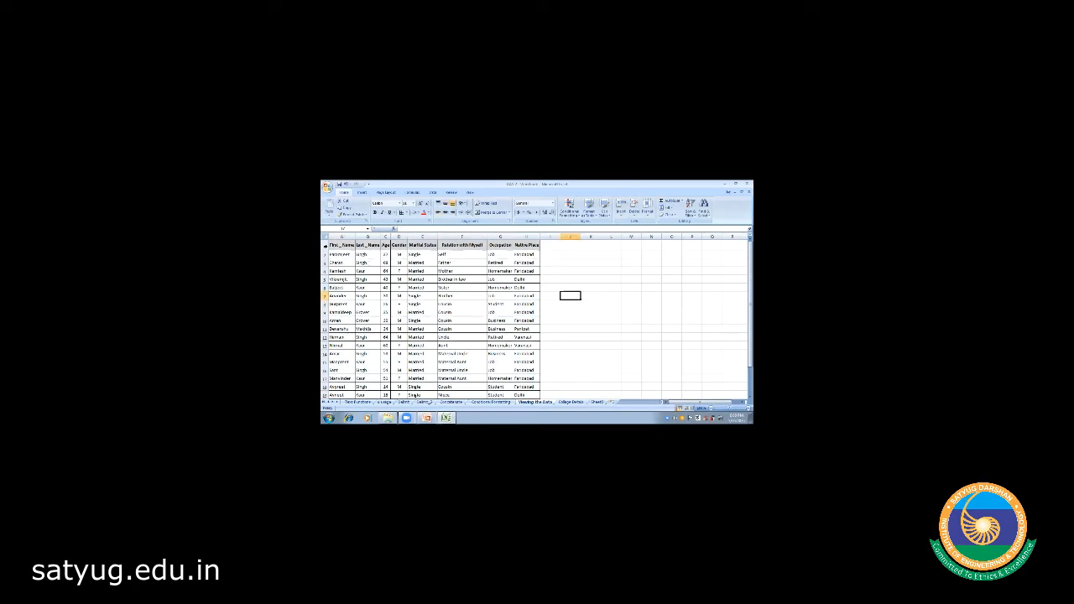
- Insert a blank row 1 of height 30 and type 'My Family' in A1
{"action": "left_click", "coordinate": [325, 245]}
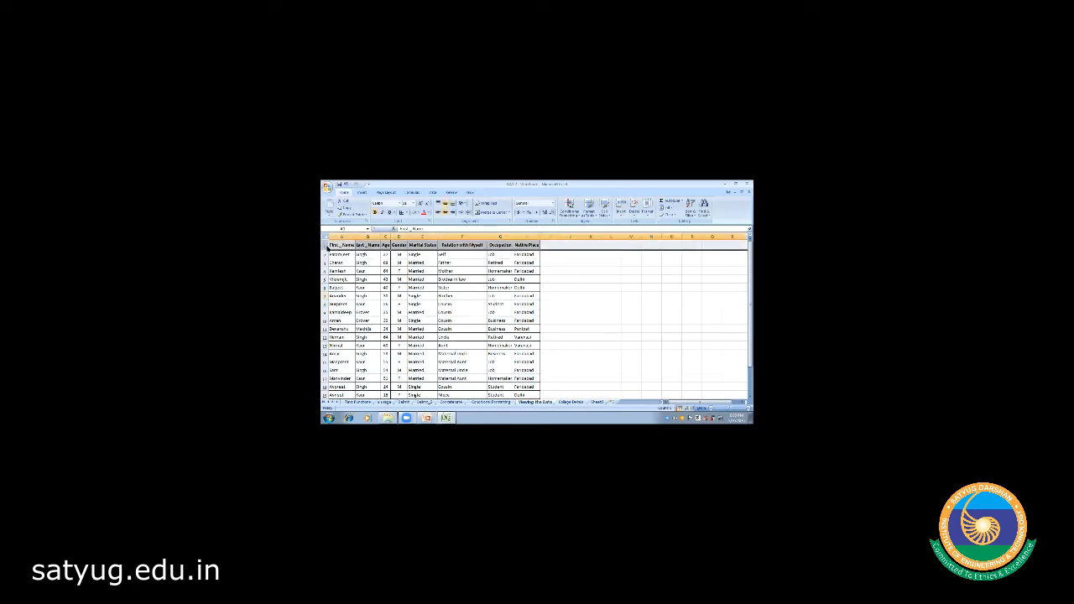
{"action": "right_click", "coordinate": [327, 248]}
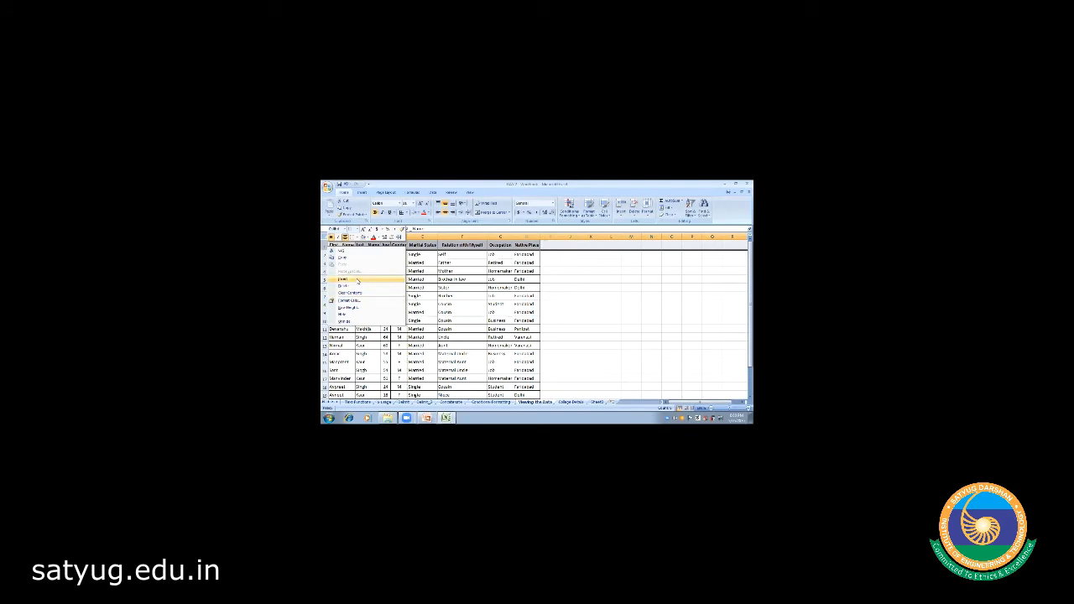
{"action": "left_click", "coordinate": [357, 279]}
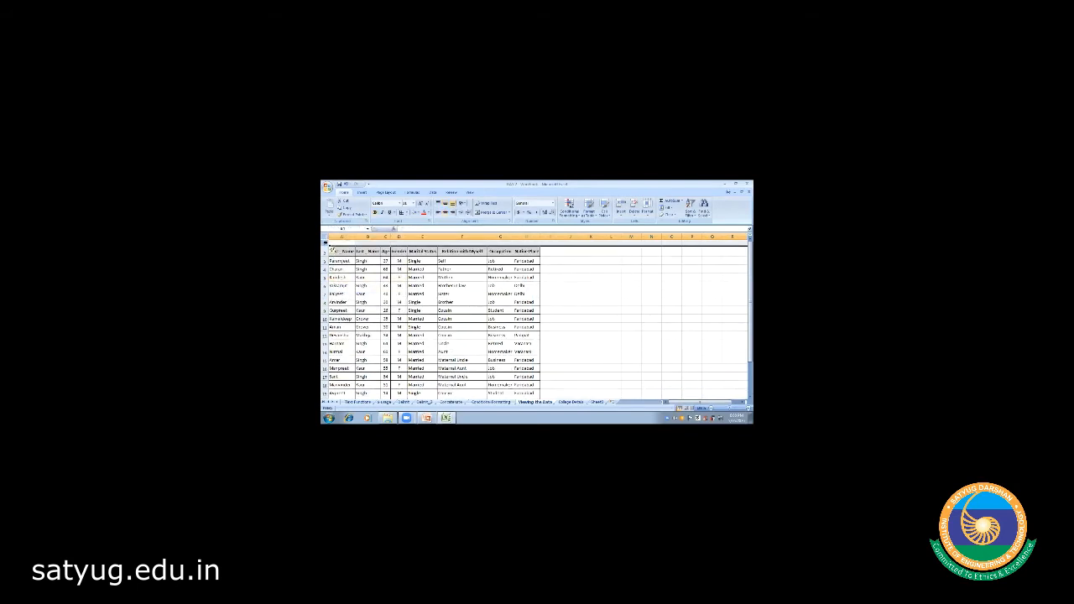
{"action": "right_click", "coordinate": [327, 244]}
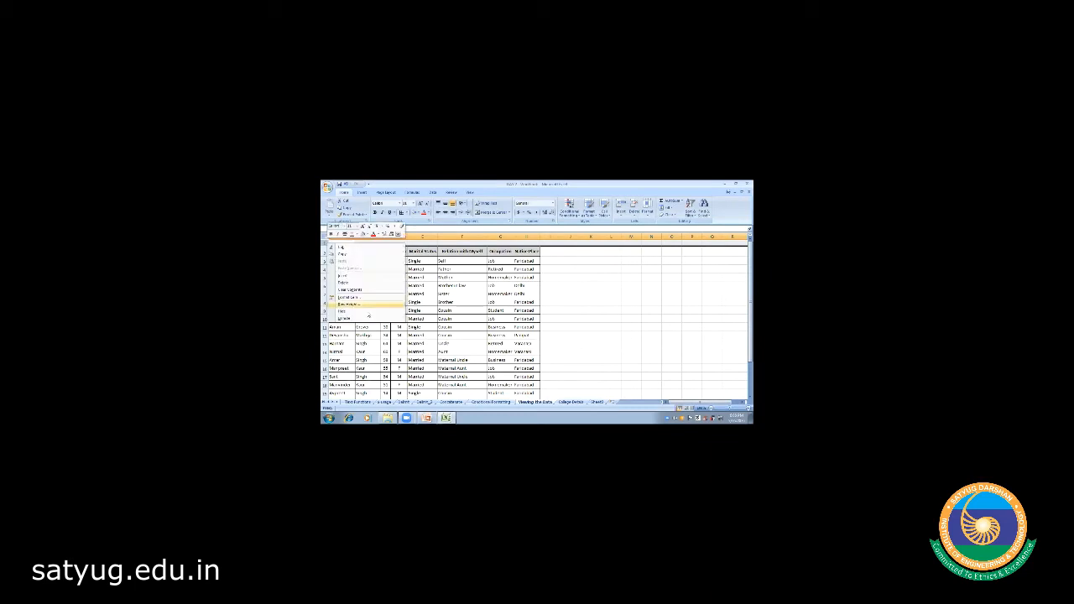
{"action": "left_click", "coordinate": [351, 306]}
{"action": "type", "text": "30"}
{"action": "left_click", "coordinate": [340, 310]}
{"action": "left_click", "coordinate": [340, 248]}
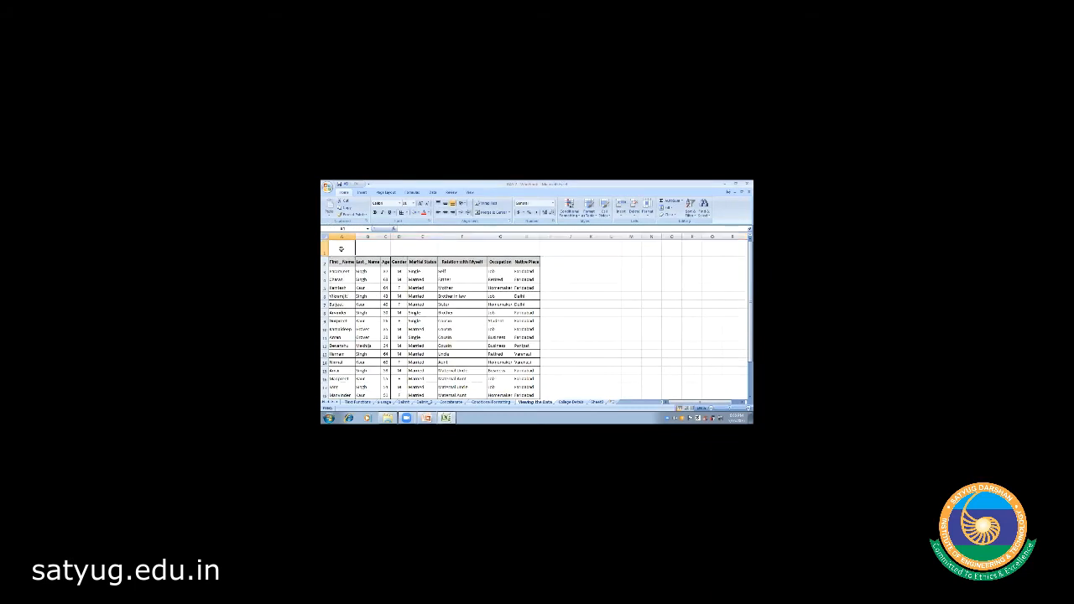
{"action": "type", "text": "My"}
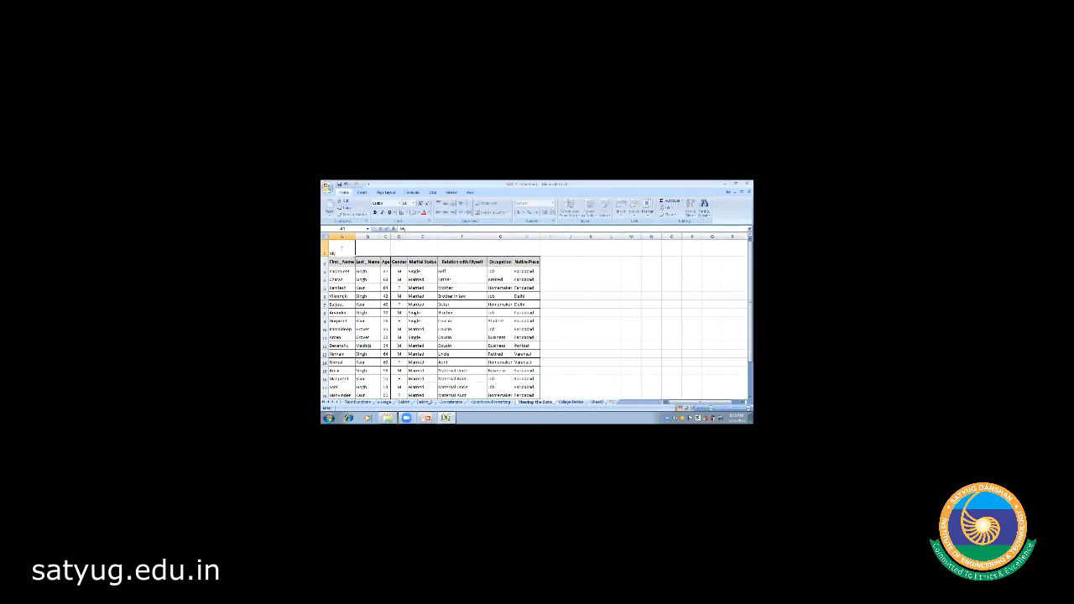
{"action": "type", "text": " Family"}
- Merge and center the My Family Details title across A1:H1
{"action": "left_click", "coordinate": [403, 248]}
{"action": "left_click", "coordinate": [359, 248]}
{"action": "key", "text": "Left"}
{"action": "key", "text": "shift+Right"}
{"action": "key", "text": "shift+Right"}
{"action": "key", "text": "shift+Right"}
{"action": "key", "text": "shift+Right"}
{"action": "key", "text": "shift+Right"}
{"action": "key", "text": "shift+Right"}
{"action": "key", "text": "shift+Right"}
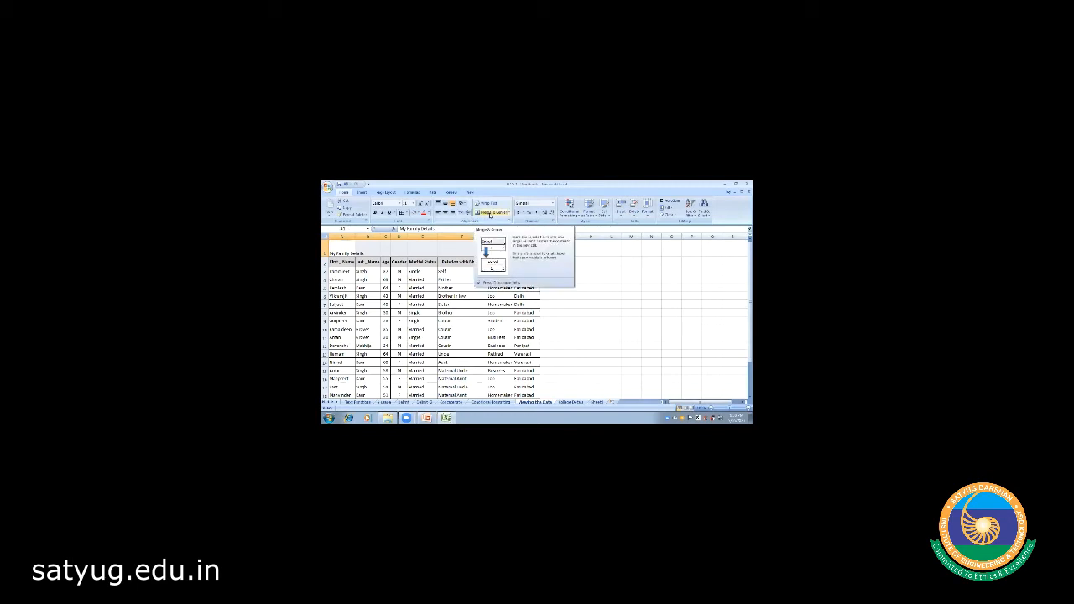
{"action": "left_click", "coordinate": [490, 214]}
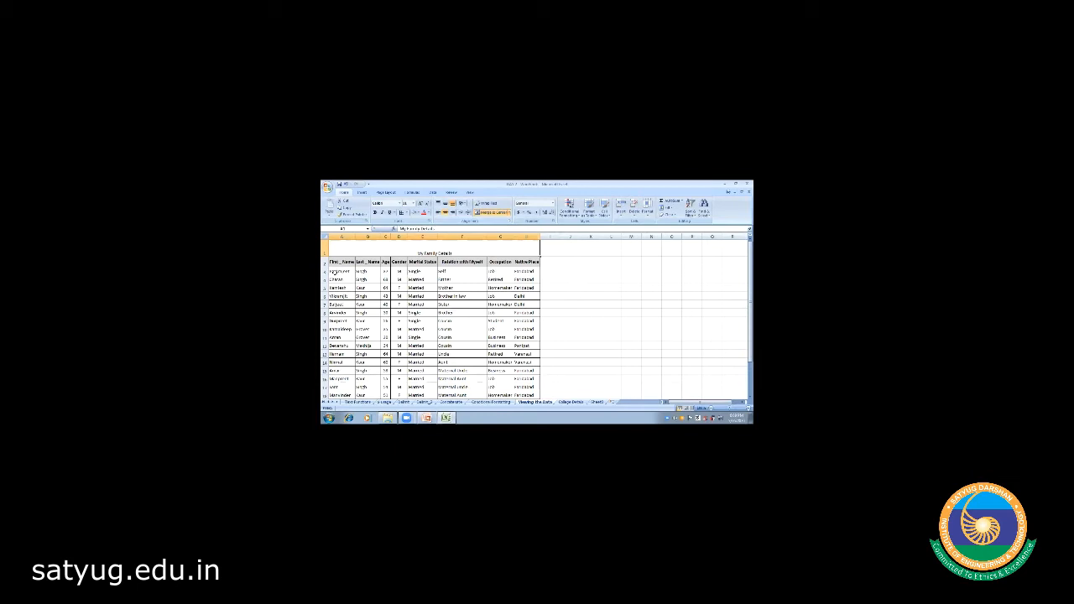
{"action": "left_click", "coordinate": [561, 281]}
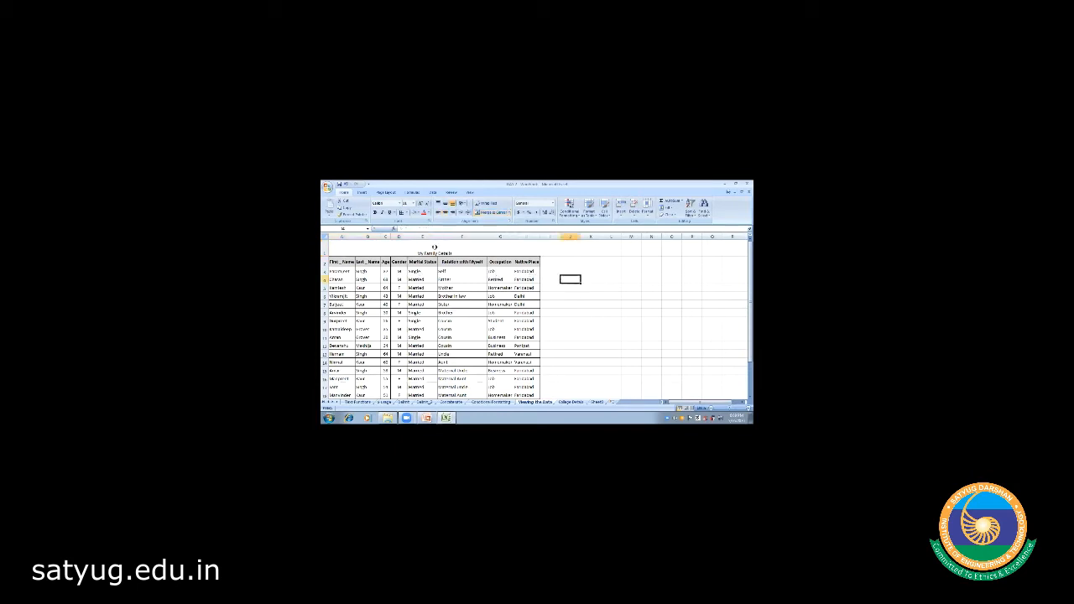
- Middle-align the merged title, enlarge its font size, and give it a grey fill
{"action": "left_click", "coordinate": [433, 248]}
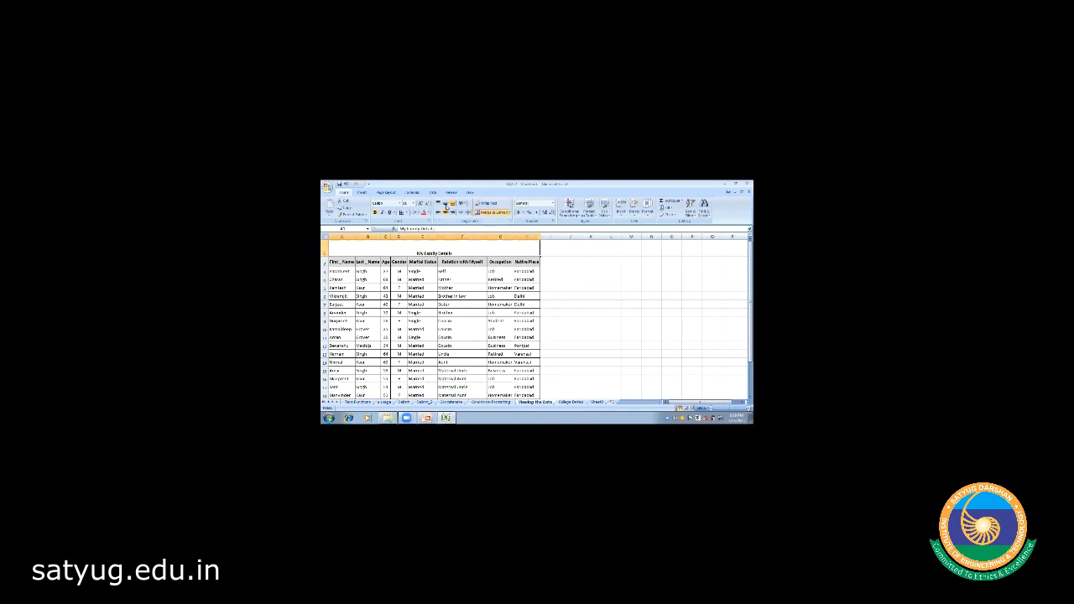
{"action": "left_click", "coordinate": [446, 204]}
{"action": "left_click", "coordinate": [413, 204]}
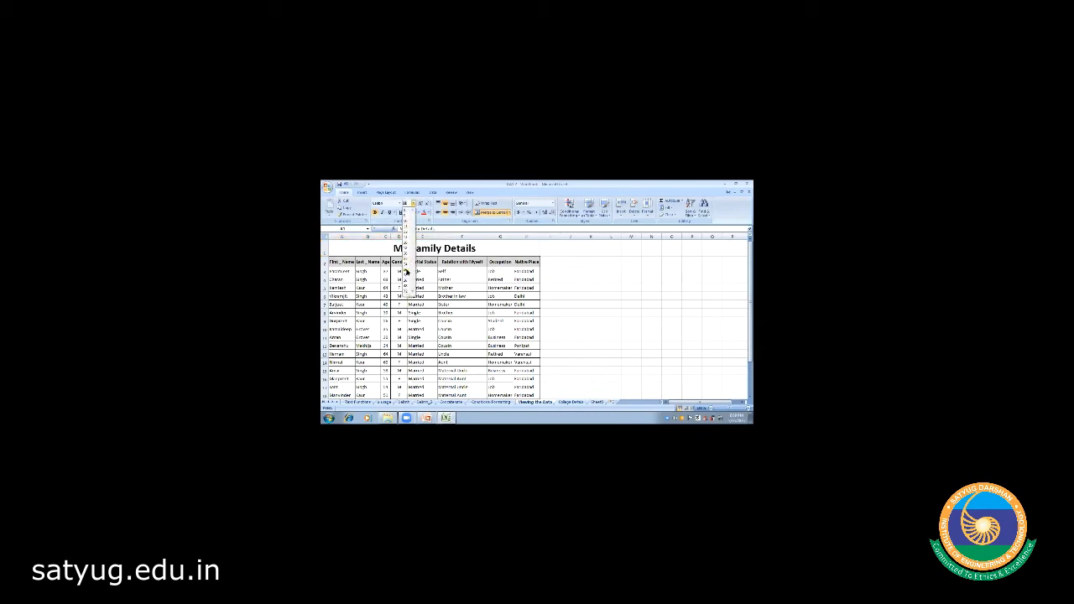
{"action": "left_click", "coordinate": [406, 270]}
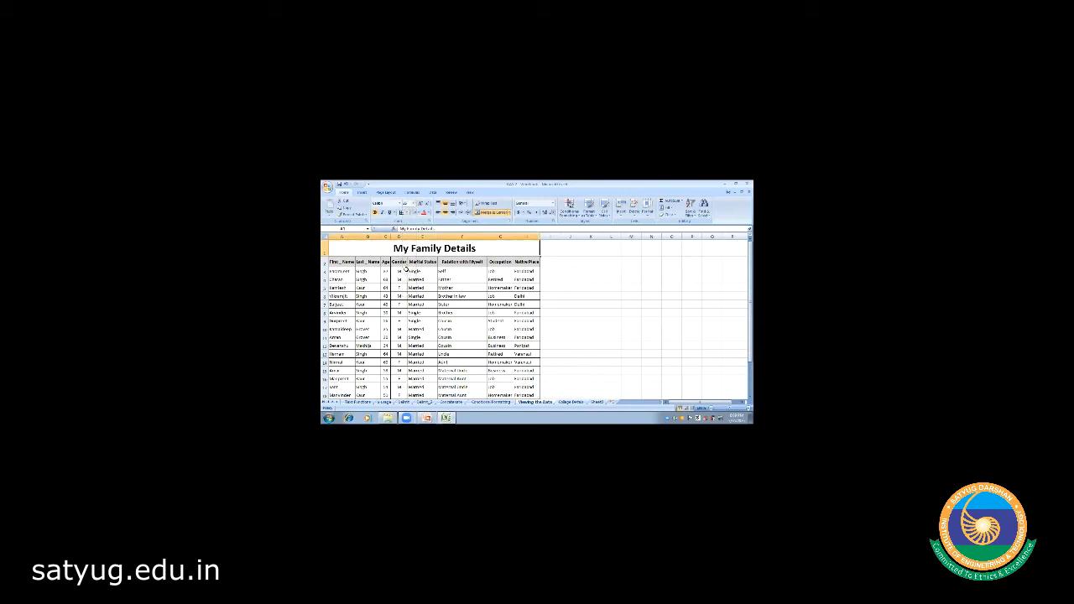
{"action": "left_click", "coordinate": [415, 212]}
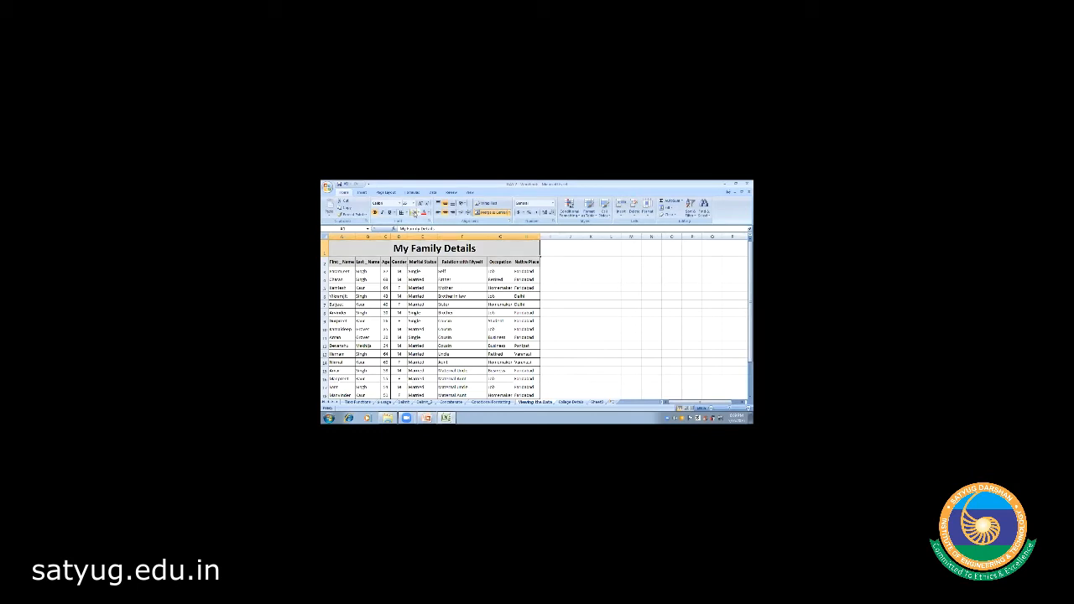
{"action": "left_click", "coordinate": [587, 287]}
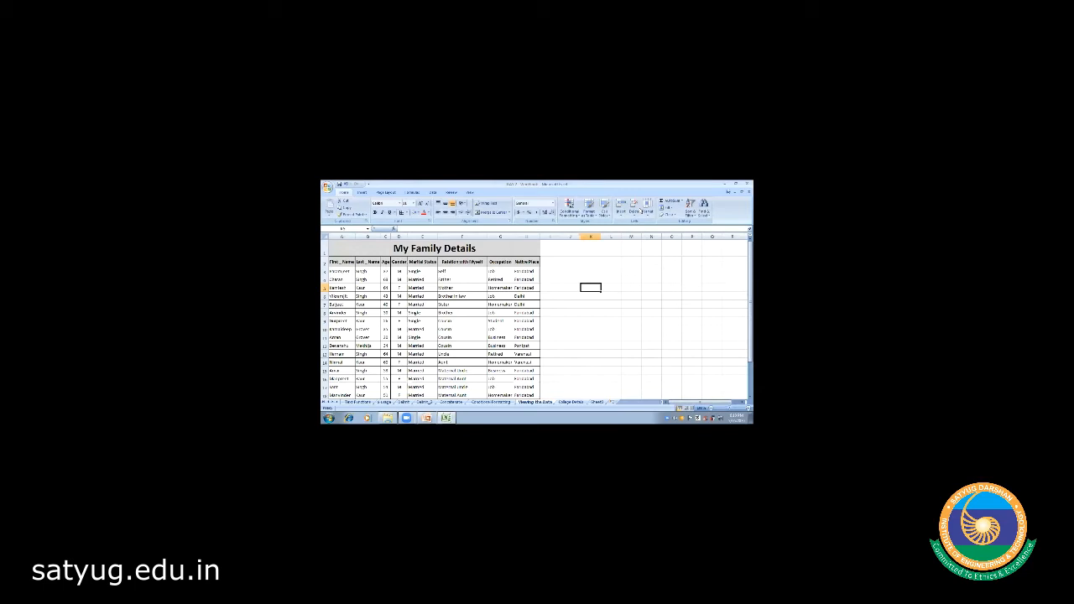
- Deselect the table and bring up the Data ribbon's Sort & Filter tools
{"action": "left_click", "coordinate": [586, 290]}
{"action": "left_click", "coordinate": [549, 302]}
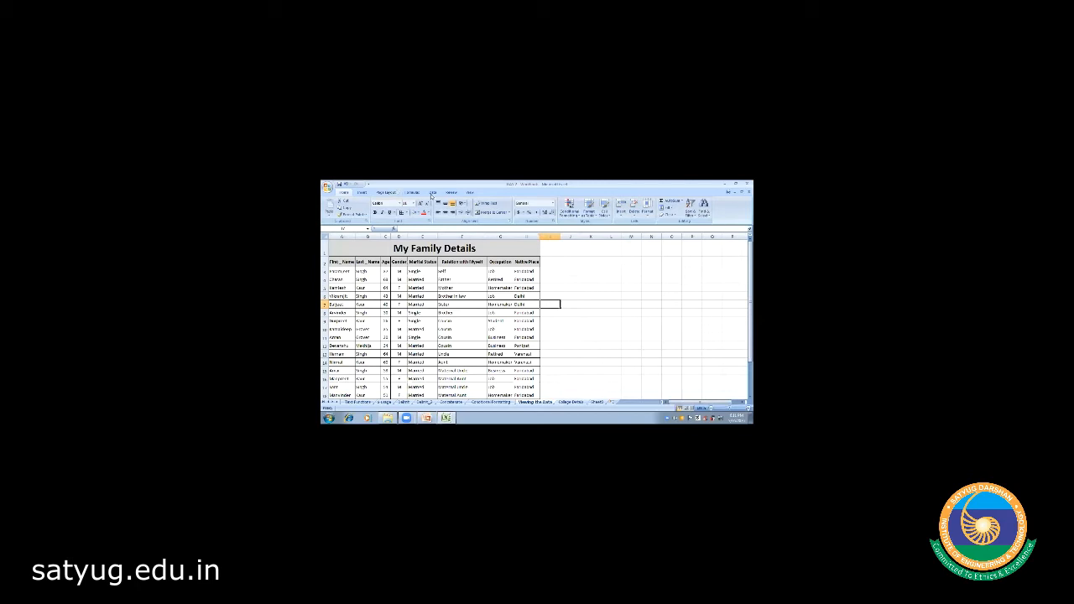
{"action": "left_click", "coordinate": [432, 193]}
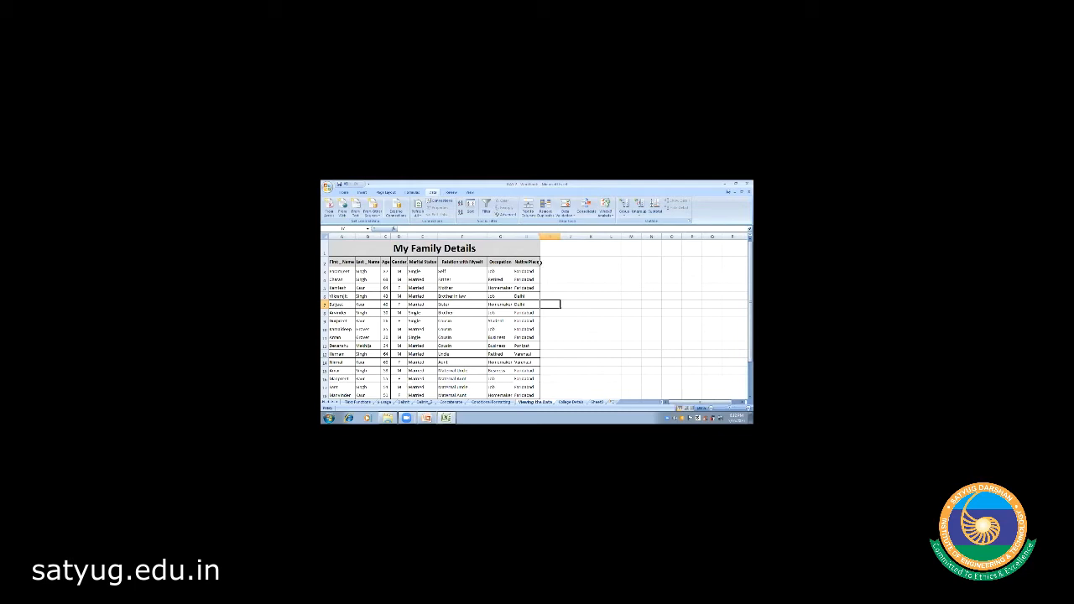
- Select heading row 3 and add AutoFilter dropdowns from First_Name to Native Place
{"action": "left_click", "coordinate": [585, 280]}
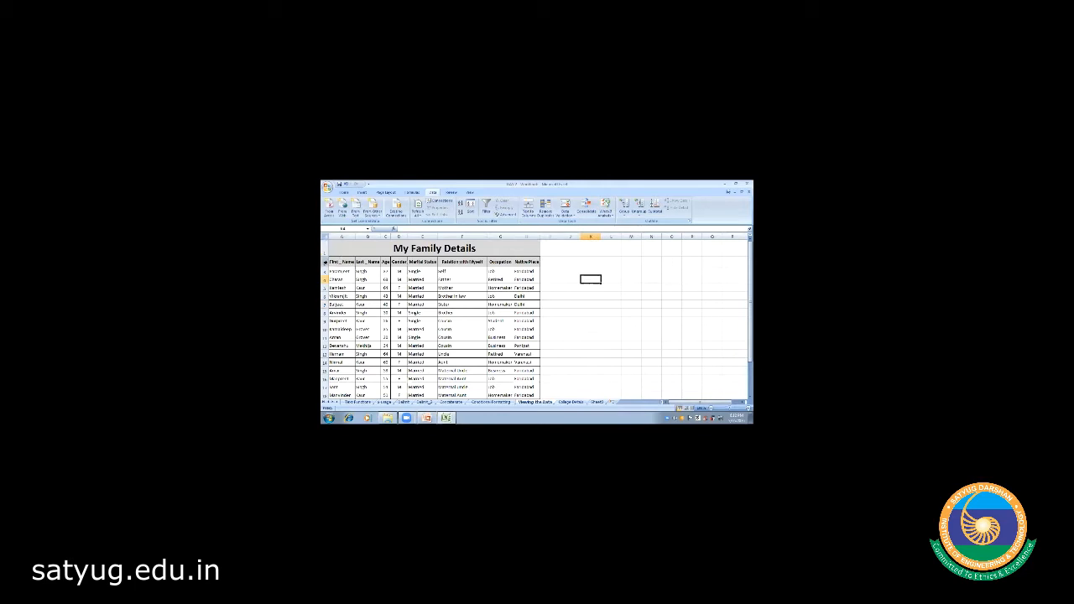
{"action": "left_click", "coordinate": [325, 262]}
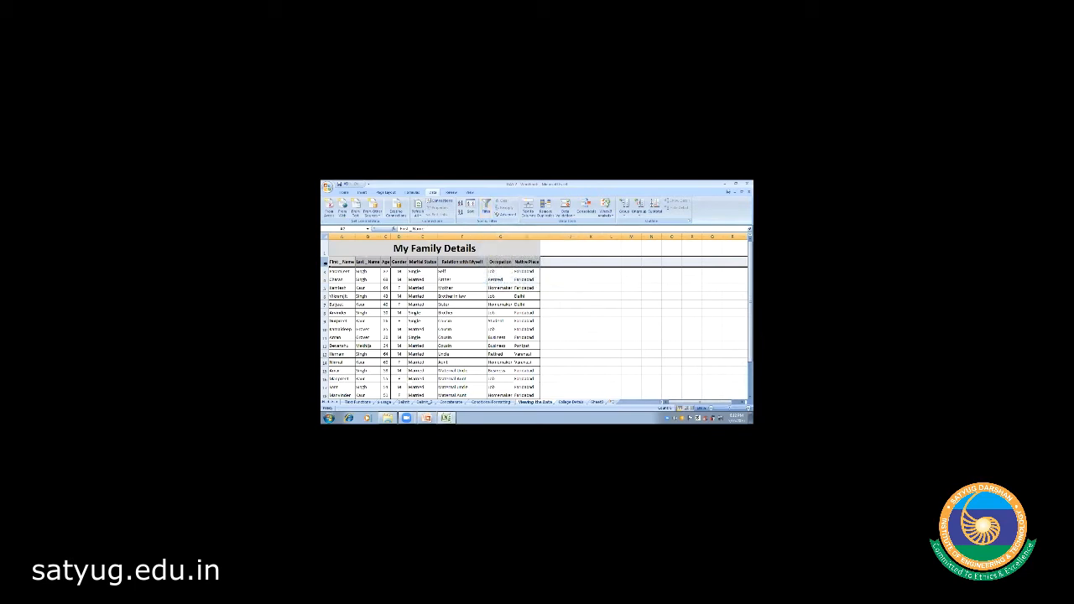
{"action": "left_click", "coordinate": [485, 209]}
- In the Native Place filter list, untick Select All and tick just one place
{"action": "left_click", "coordinate": [536, 262]}
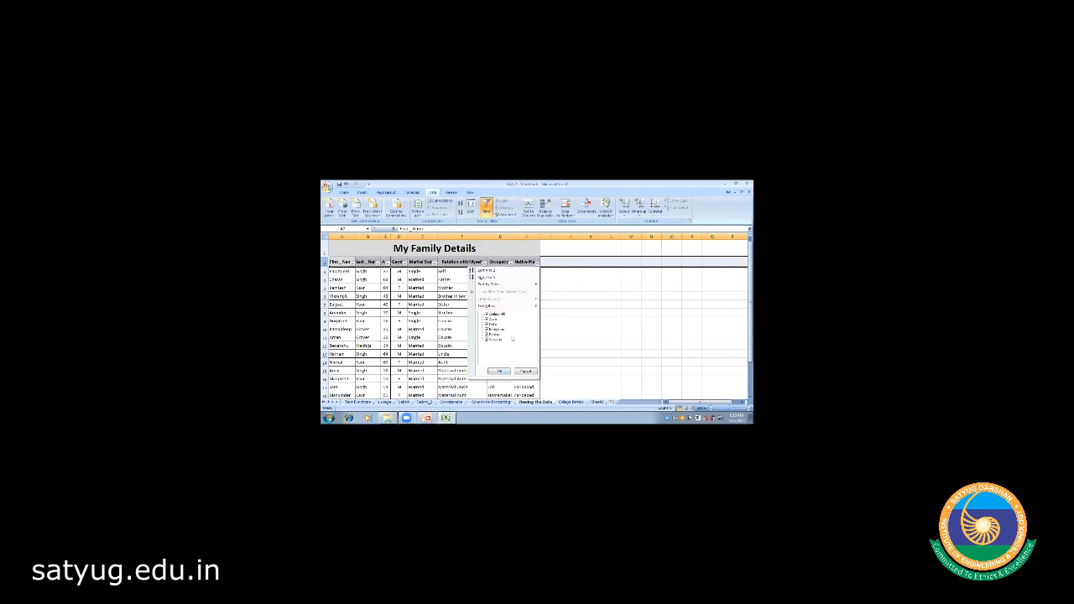
{"action": "left_click", "coordinate": [486, 319]}
{"action": "left_click", "coordinate": [486, 313]}
{"action": "left_click", "coordinate": [487, 330]}
{"action": "left_click", "coordinate": [487, 330]}
- Apply the single-place Native Place filter and browse the filtered rows
{"action": "left_click", "coordinate": [498, 371]}
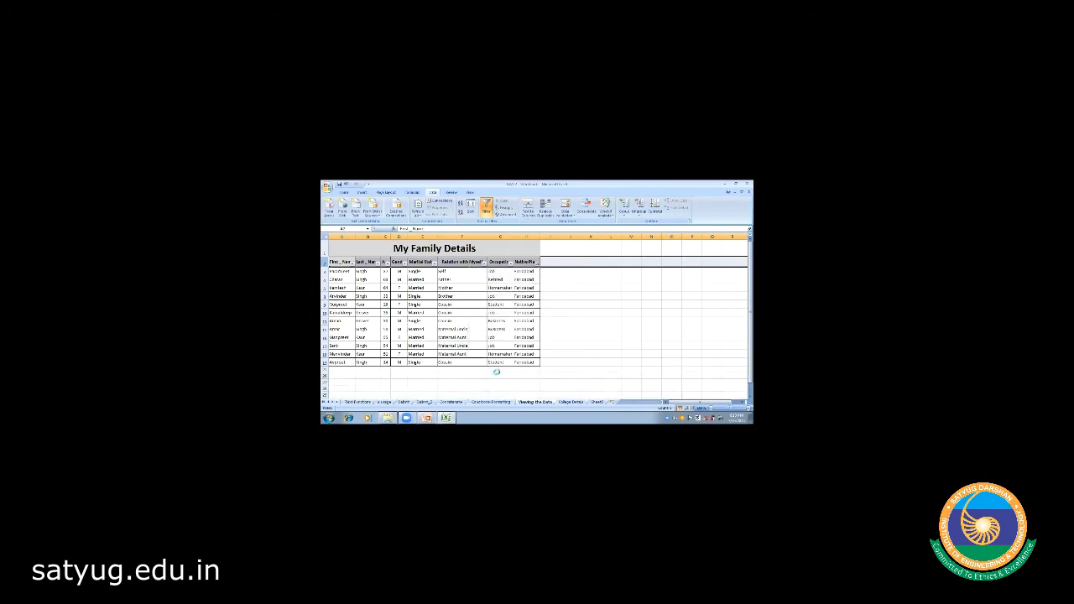
{"action": "left_click", "coordinate": [370, 272]}
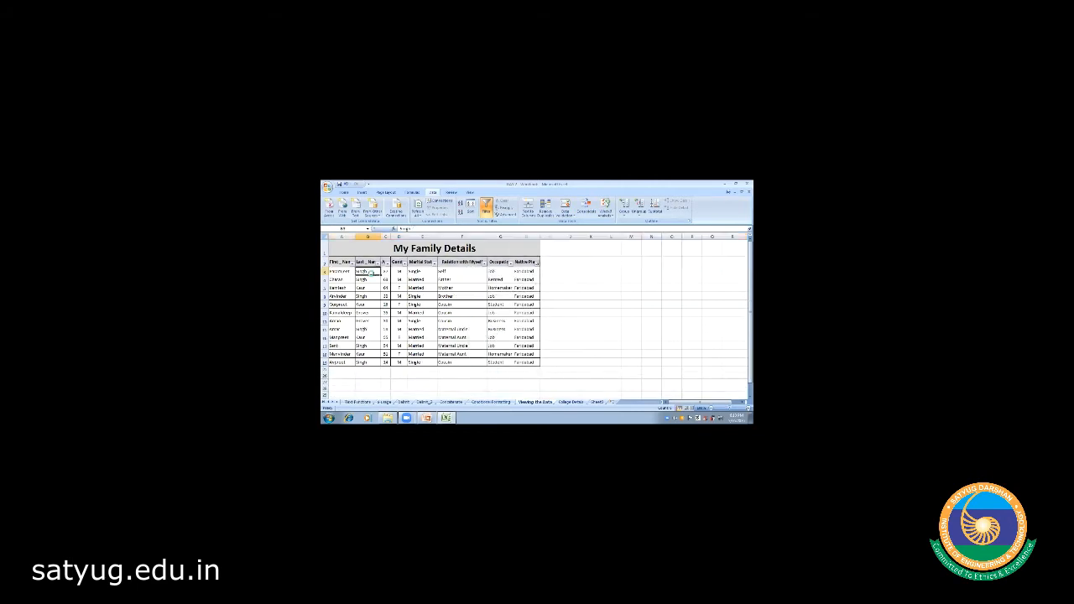
{"action": "key", "text": "Left"}
{"action": "key", "text": "Right"}
{"action": "key", "text": "Right"}
{"action": "key", "text": "Right"}
{"action": "key", "text": "Right"}
{"action": "key", "text": "Right"}
{"action": "key", "text": "Right"}
{"action": "key", "text": "Right"}
{"action": "key", "text": "Down"}
{"action": "key", "text": "Down"}
{"action": "key", "text": "Down"}
{"action": "key", "text": "Down"}
{"action": "key", "text": "Down"}
{"action": "key", "text": "Down"}
{"action": "key", "text": "Down"}
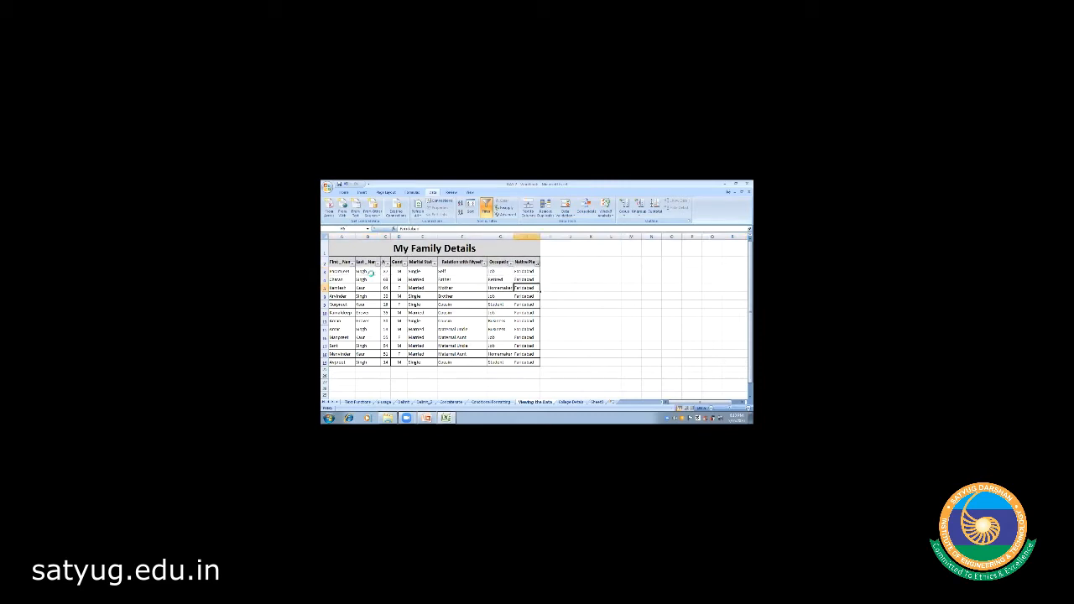
{"action": "key", "text": "Down"}
{"action": "key", "text": "Down"}
{"action": "key", "text": "Down"}
{"action": "key", "text": "Down"}
{"action": "key", "text": "Up"}
{"action": "key", "text": "Up"}
{"action": "key", "text": "Up"}
{"action": "key", "text": "Up"}
{"action": "key", "text": "Up"}
{"action": "key", "text": "Up"}
{"action": "key", "text": "Up"}
{"action": "key", "text": "Up"}
{"action": "key", "text": "Up"}
{"action": "key", "text": "Up"}
{"action": "key", "text": "Up"}
{"action": "key", "text": "Up"}
{"action": "key", "text": "Up"}
{"action": "key", "text": "Up"}
{"action": "key", "text": "Up"}
{"action": "key", "text": "Down"}
{"action": "key", "text": "Down"}
{"action": "key", "text": "Down"}
{"action": "key", "text": "Down"}
{"action": "key", "text": "Down"}
{"action": "key", "text": "Down"}
{"action": "key", "text": "Down"}
{"action": "key", "text": "Down"}
{"action": "key", "text": "Down"}
{"action": "key", "text": "Down"}
{"action": "key", "text": "Down"}
{"action": "key", "text": "Down"}
{"action": "key", "text": "Down"}
{"action": "key", "text": "Down"}
{"action": "key", "text": "Down"}
{"action": "key", "text": "Down"}
{"action": "key", "text": "Down"}
{"action": "key", "text": "Up"}
{"action": "key", "text": "Up"}
{"action": "key", "text": "Up"}
{"action": "key", "text": "Up"}
{"action": "key", "text": "Up"}
{"action": "key", "text": "Up"}
{"action": "key", "text": "Up"}
{"action": "key", "text": "Up"}
{"action": "key", "text": "Up"}
{"action": "key", "text": "Up"}
{"action": "key", "text": "Up"}
{"action": "key", "text": "Up"}
{"action": "key", "text": "Up"}
{"action": "key", "text": "Up"}
{"action": "key", "text": "Up"}
{"action": "key", "text": "Up"}
{"action": "key", "text": "Down"}
{"action": "key", "text": "Down"}
{"action": "key", "text": "Left"}
{"action": "key", "text": "Left"}
{"action": "key", "text": "Left"}
{"action": "key", "text": "Left"}
{"action": "key", "text": "Left"}
{"action": "key", "text": "Left"}
{"action": "key", "text": "Left"}
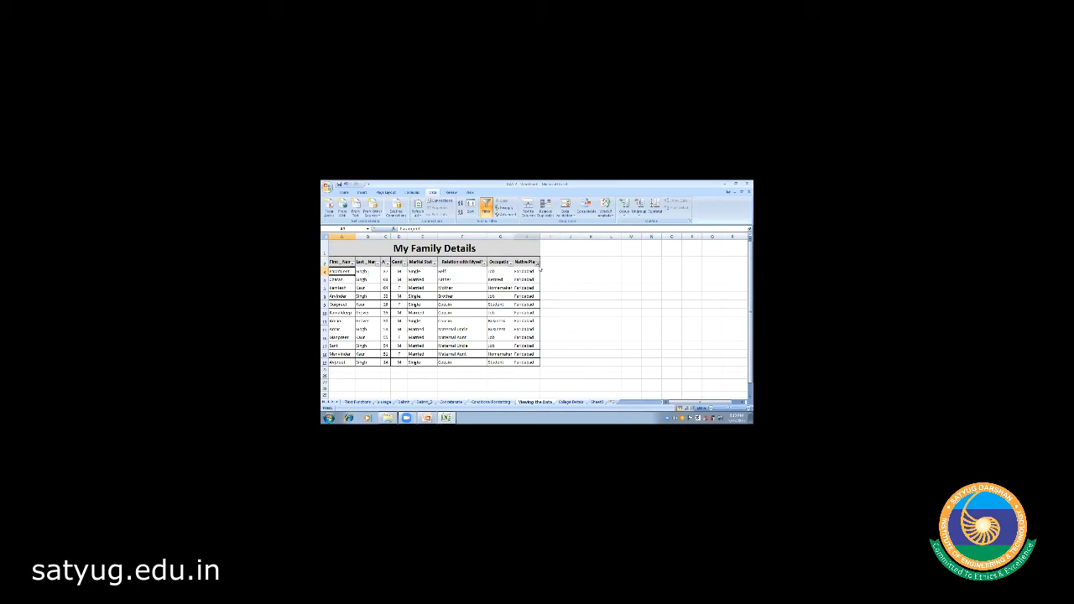
- Add a second native place to the filter and apply it
{"action": "left_click", "coordinate": [538, 265]}
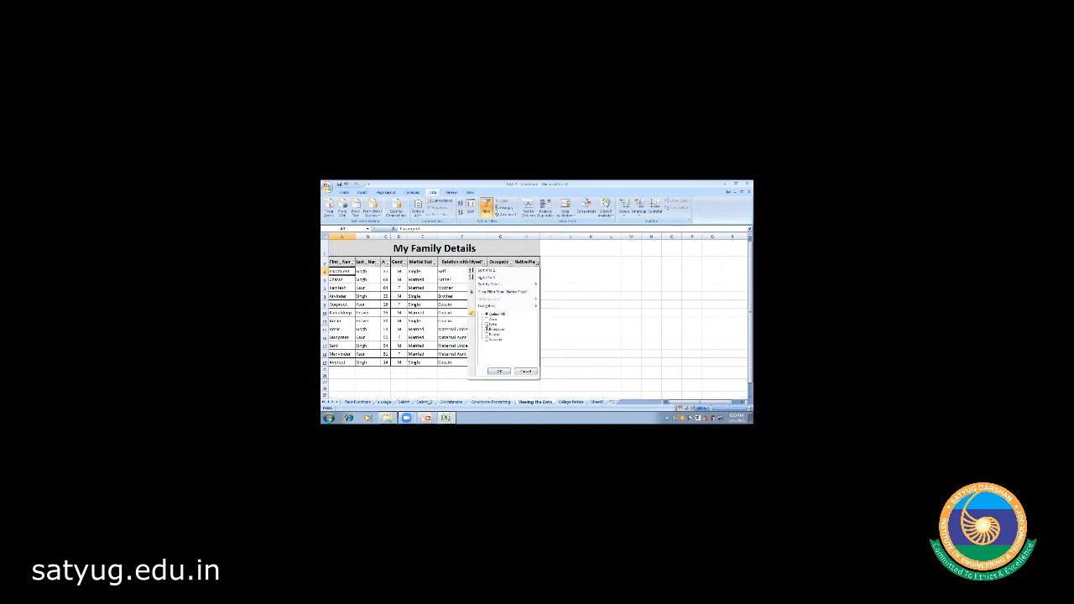
{"action": "left_click", "coordinate": [487, 325]}
{"action": "left_click", "coordinate": [497, 373]}
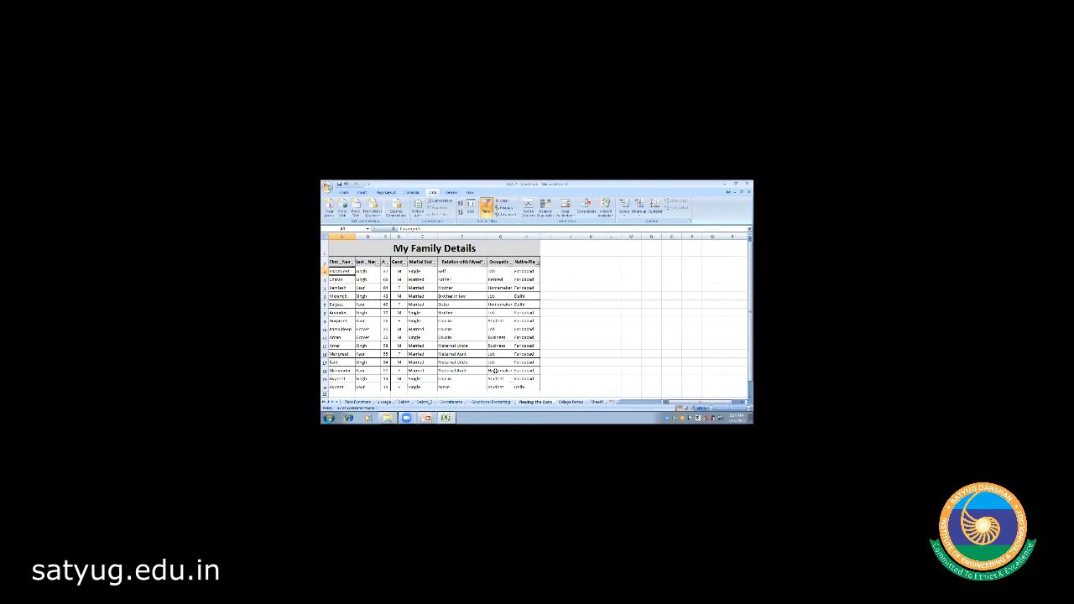
- Reselect all native places so every family row shows again
{"action": "left_click", "coordinate": [536, 263]}
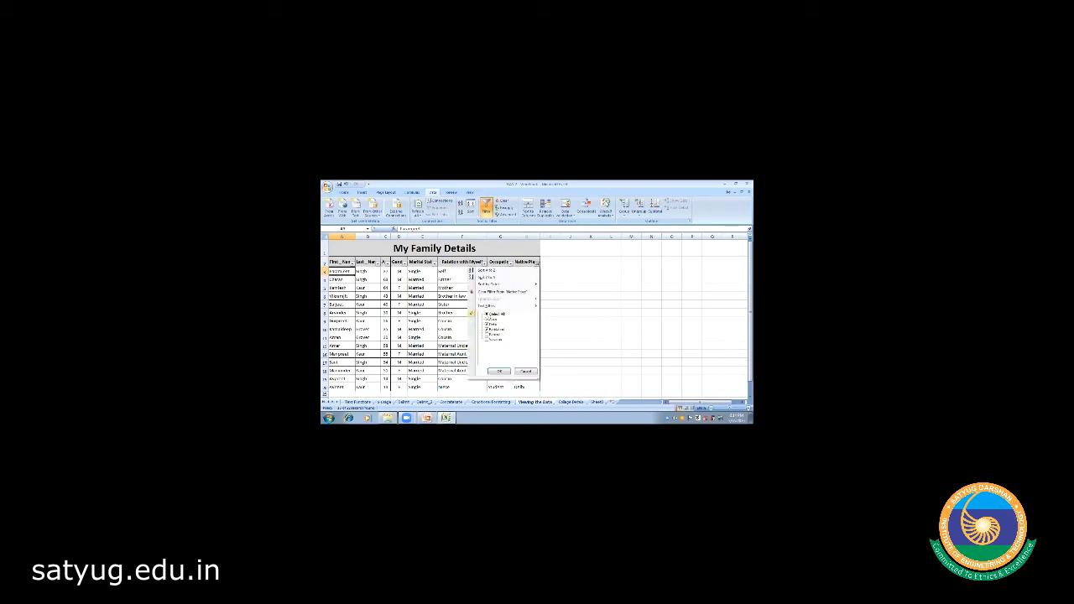
{"action": "left_click", "coordinate": [487, 315]}
{"action": "left_click", "coordinate": [501, 371]}
{"action": "left_click", "coordinate": [602, 301]}
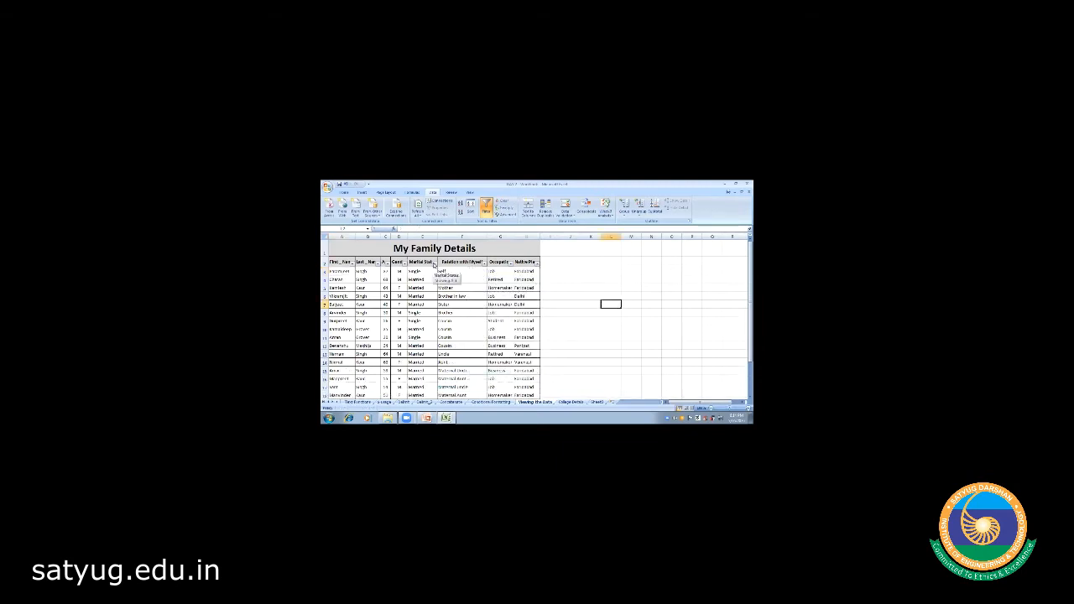
- Filter Marital Status to Single only, then restore all marital statuses
{"action": "left_click", "coordinate": [434, 263]}
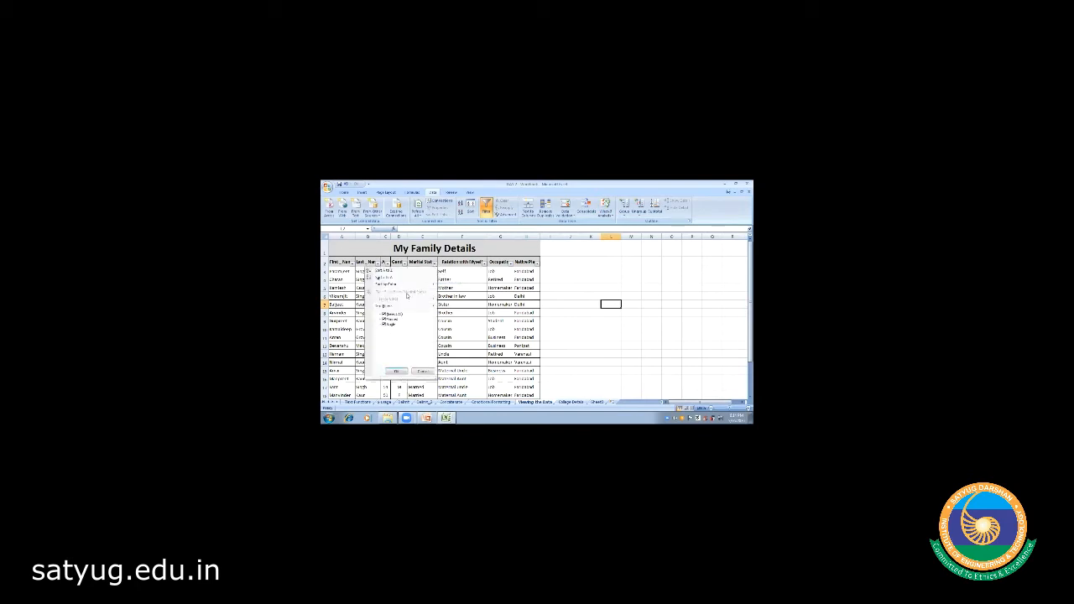
{"action": "left_click", "coordinate": [383, 314]}
{"action": "left_click", "coordinate": [384, 325]}
{"action": "left_click", "coordinate": [396, 372]}
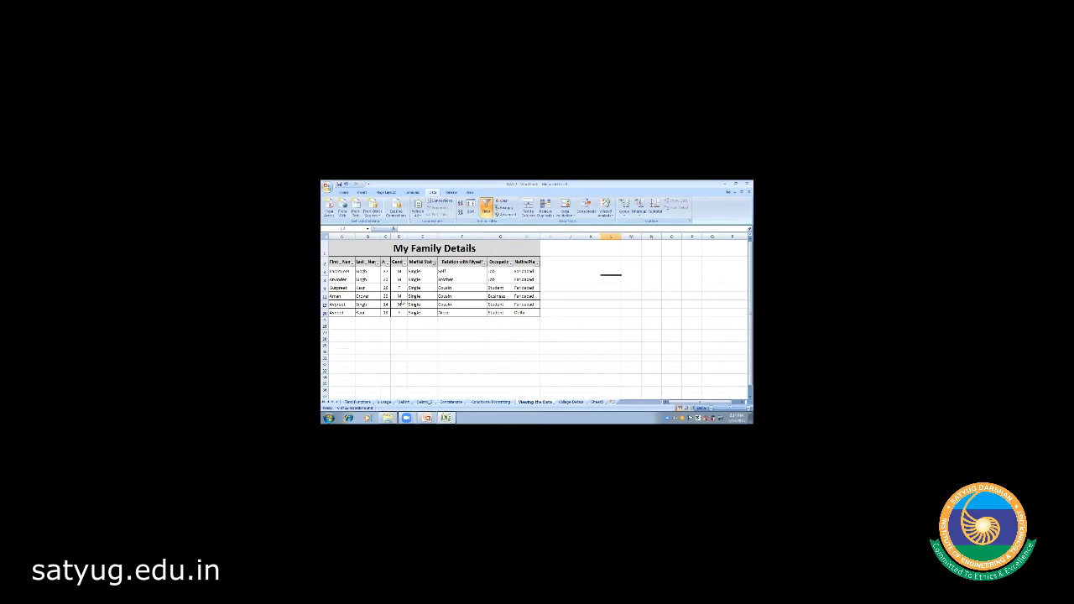
{"action": "left_click", "coordinate": [435, 263]}
{"action": "left_click", "coordinate": [383, 314]}
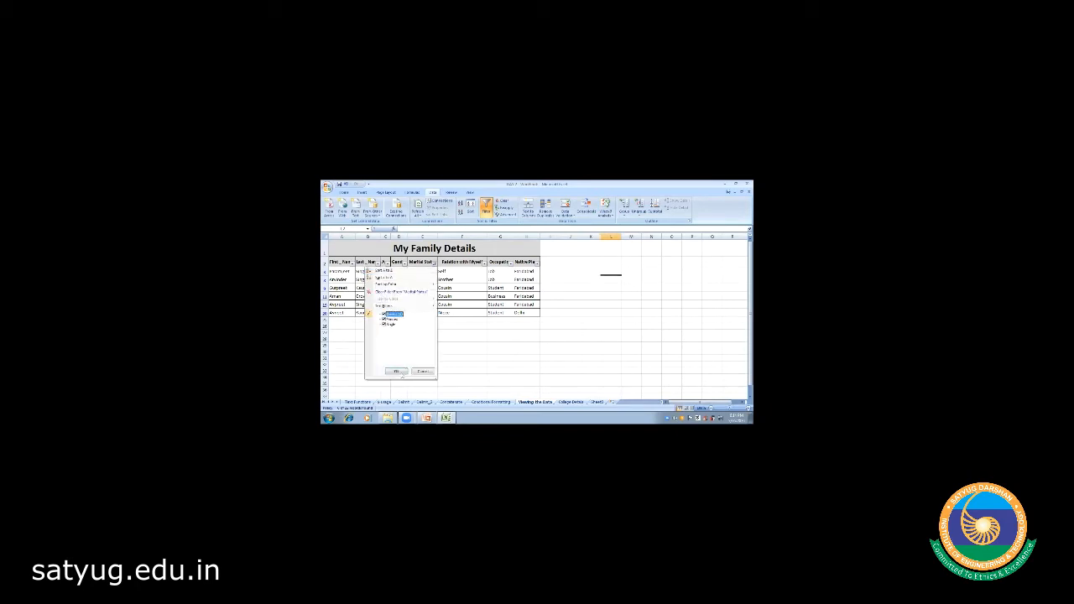
{"action": "left_click", "coordinate": [396, 371]}
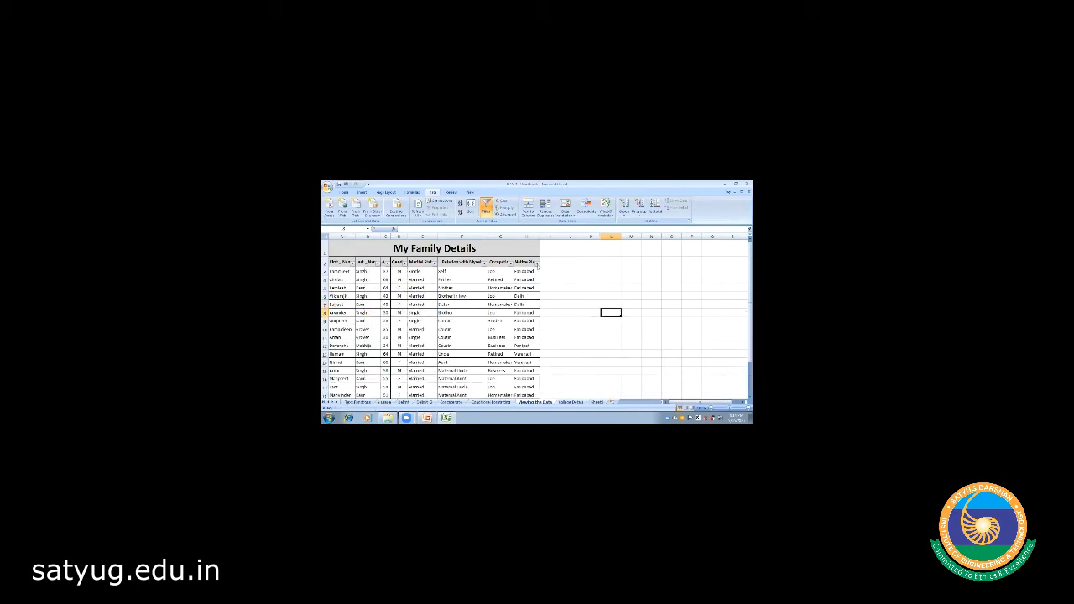
- Filter Native Place down to a single place
{"action": "left_click", "coordinate": [537, 263]}
{"action": "left_click", "coordinate": [487, 314]}
{"action": "left_click", "coordinate": [487, 329]}
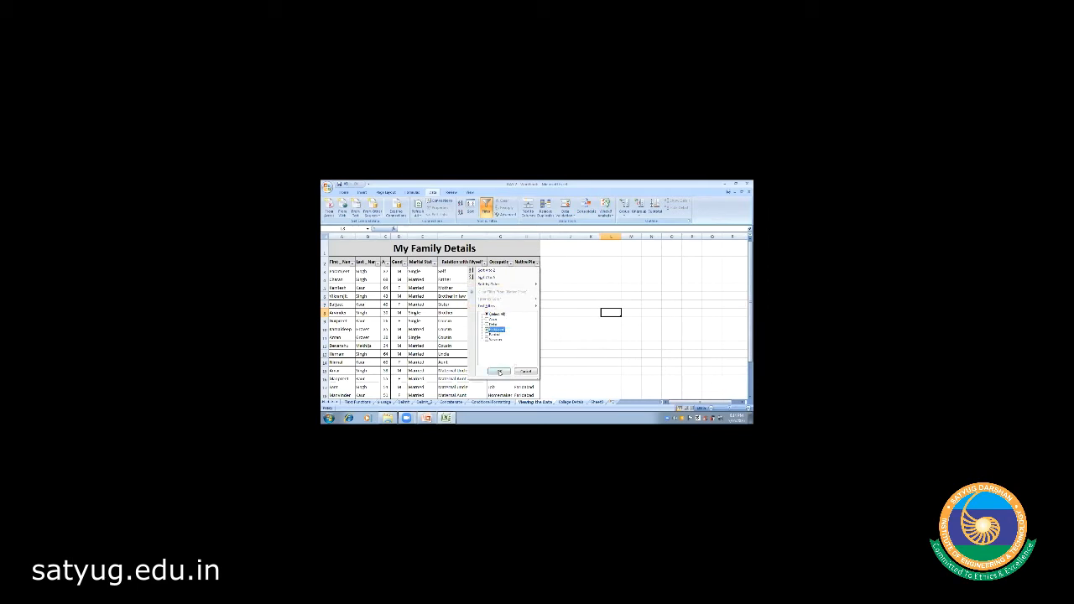
{"action": "left_click", "coordinate": [499, 372]}
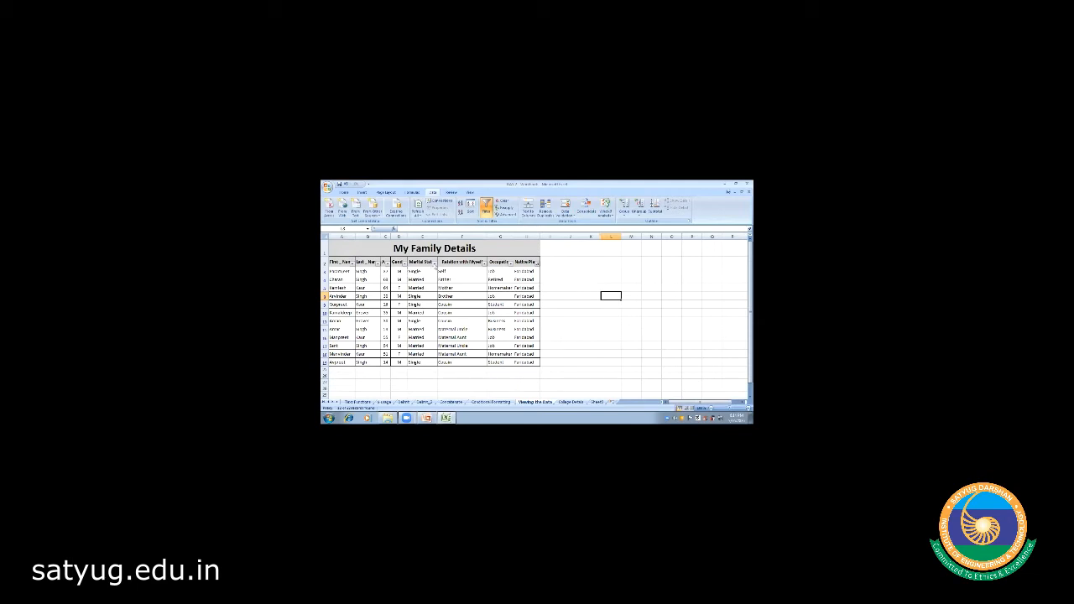
- Also filter Marital Status to Single, showing single members from that place
{"action": "left_click", "coordinate": [434, 262]}
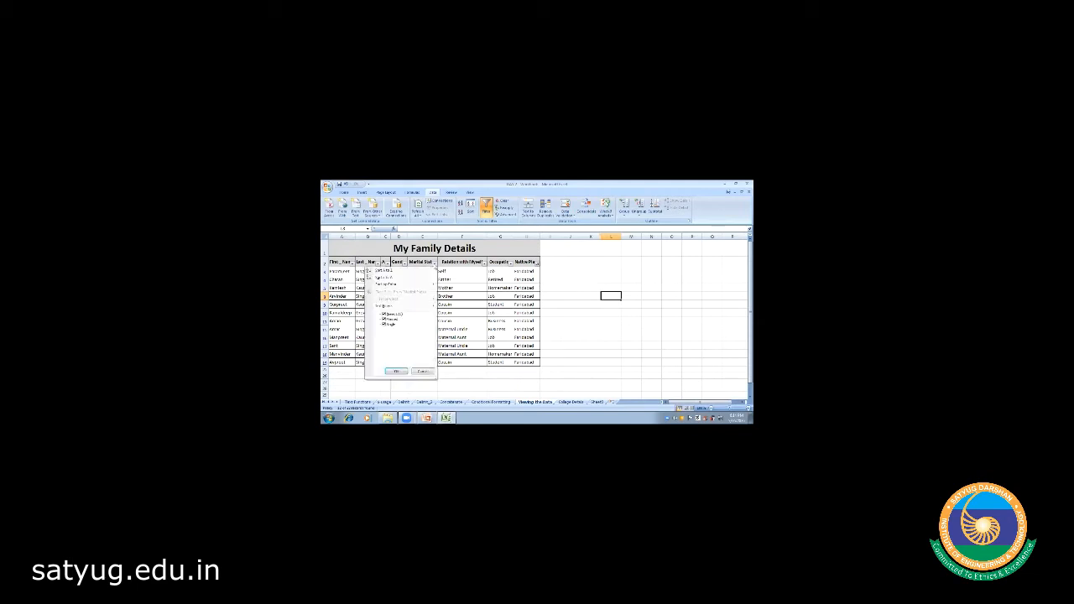
{"action": "left_click", "coordinate": [396, 314]}
{"action": "left_click", "coordinate": [384, 325]}
{"action": "left_click", "coordinate": [394, 372]}
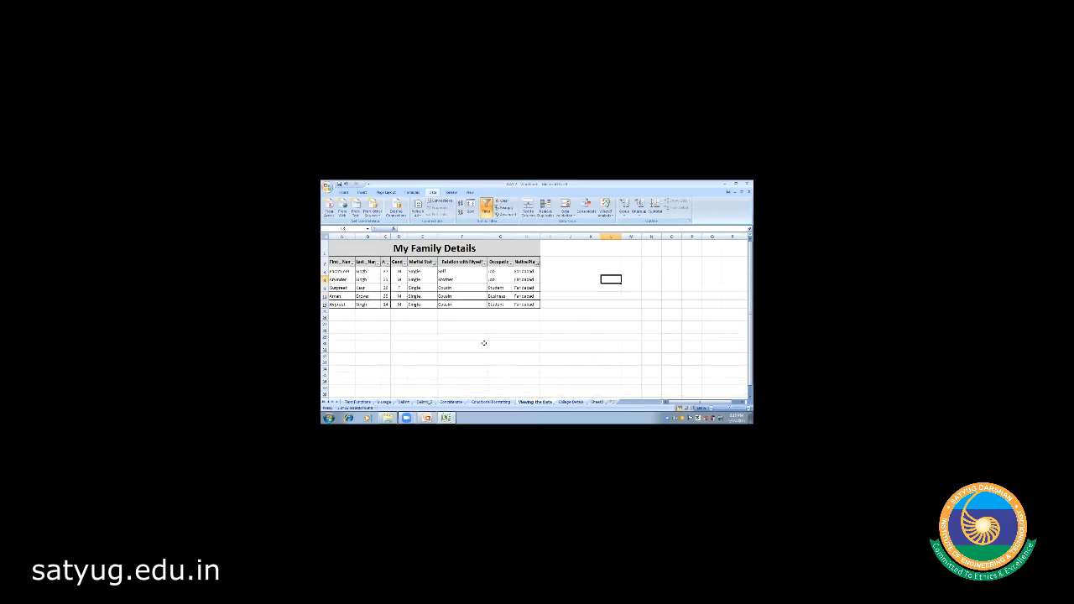
- Clear the Marital Status filter and reselect every native place
{"action": "left_click", "coordinate": [484, 343]}
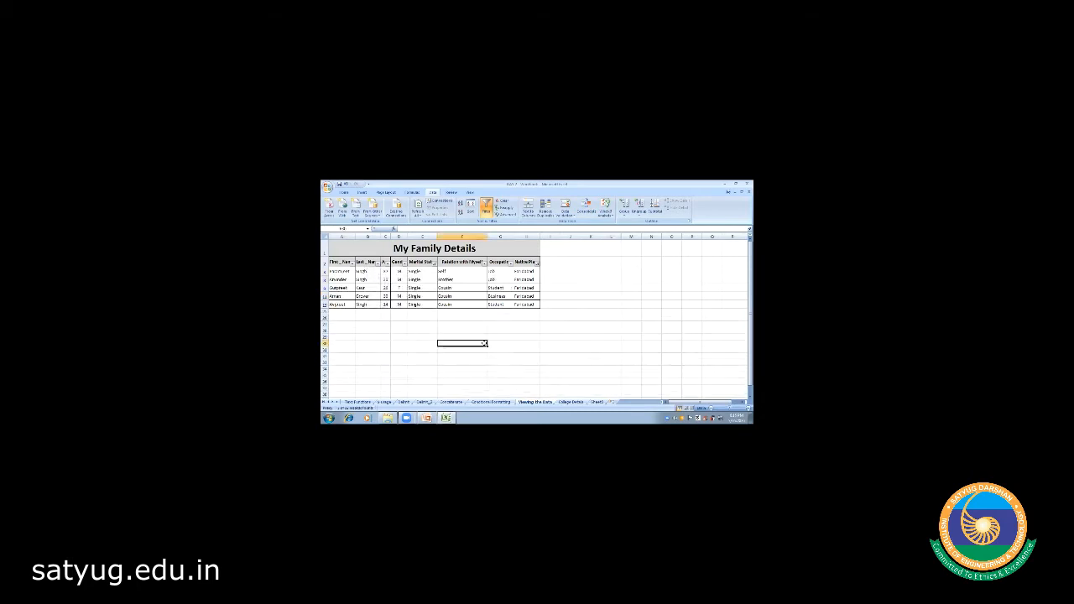
{"action": "left_click", "coordinate": [454, 278]}
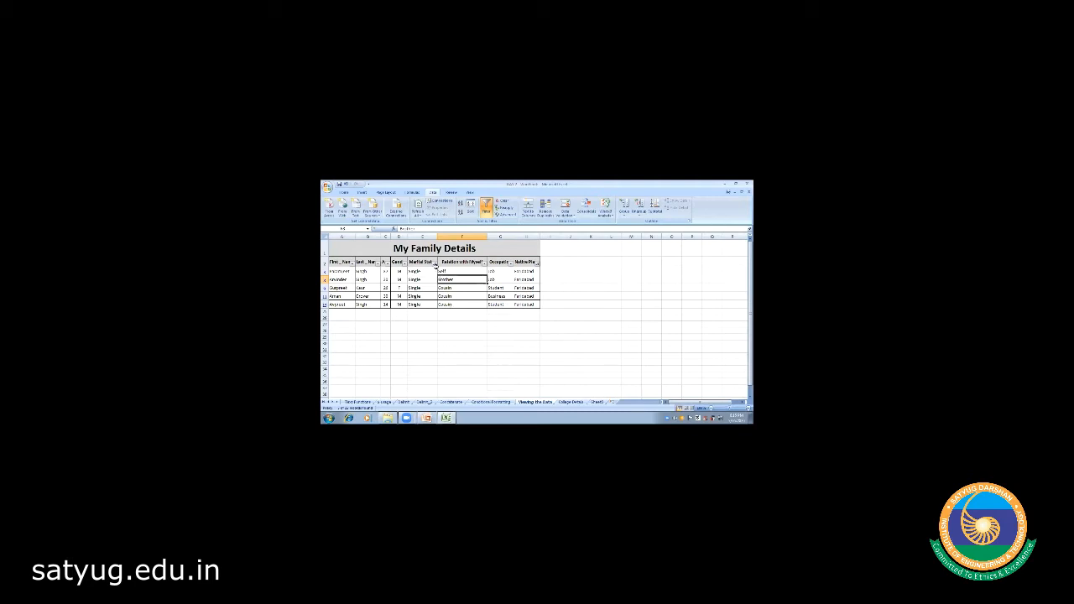
{"action": "left_click", "coordinate": [435, 263]}
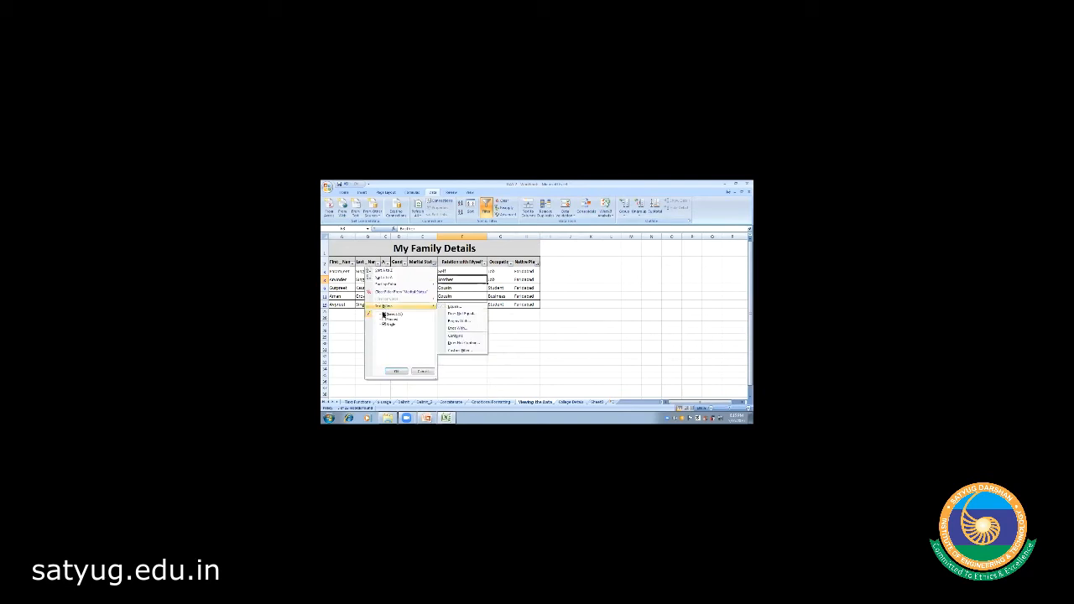
{"action": "left_click", "coordinate": [399, 372]}
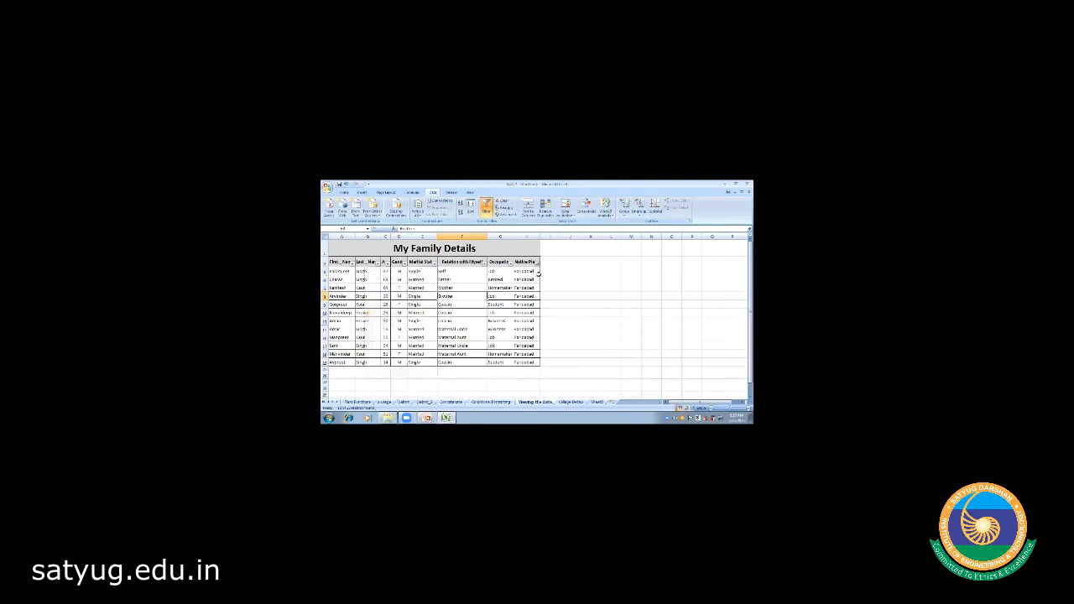
{"action": "left_click", "coordinate": [537, 262]}
{"action": "left_click", "coordinate": [486, 314]}
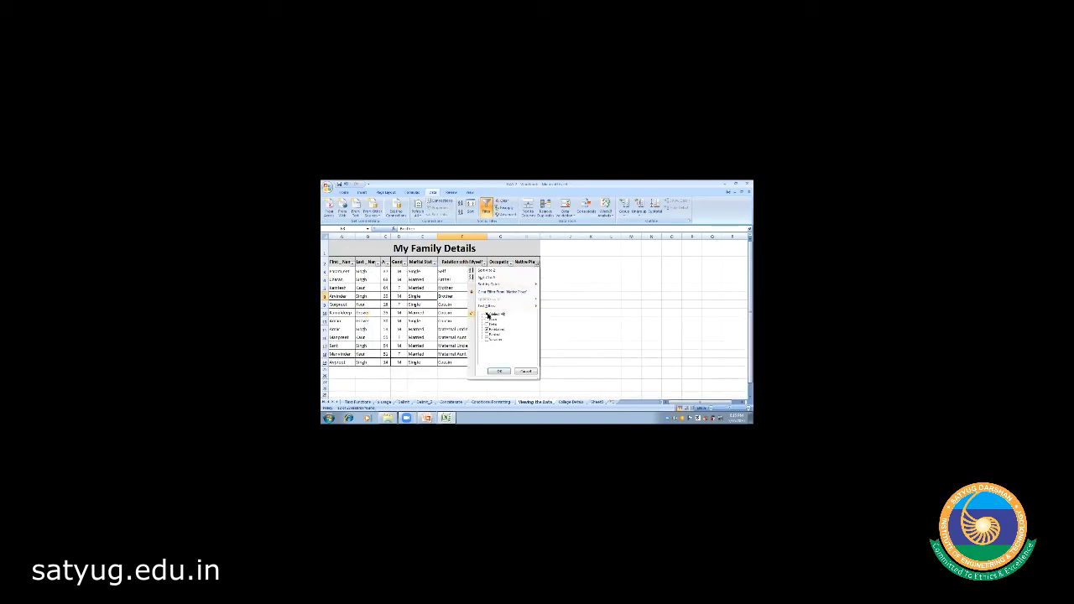
{"action": "left_click", "coordinate": [501, 372]}
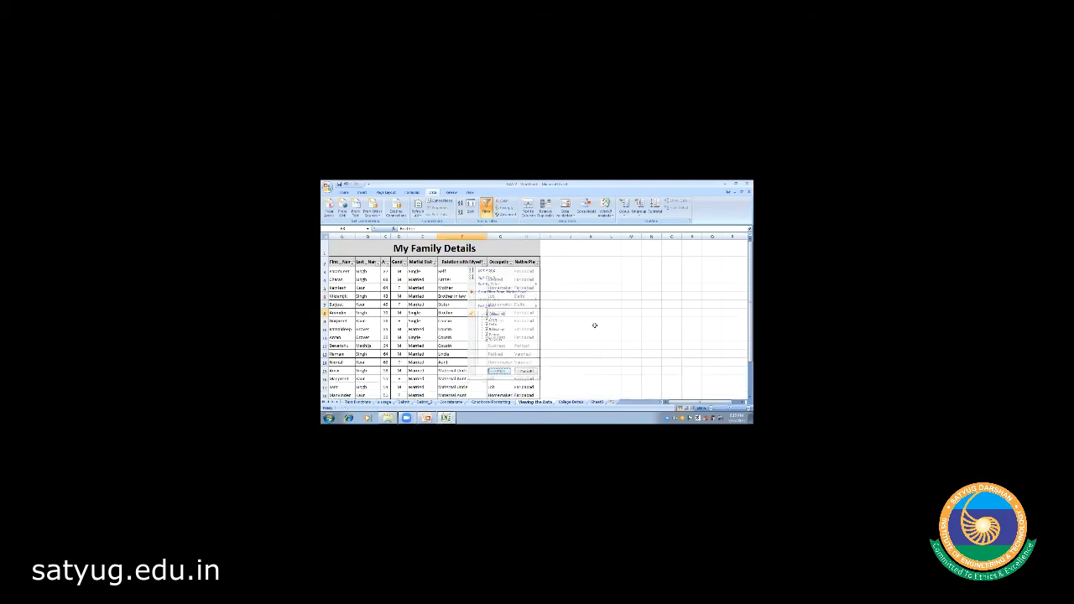
- Select header row 3 and toggle the Data Filter button
{"action": "left_click", "coordinate": [602, 307]}
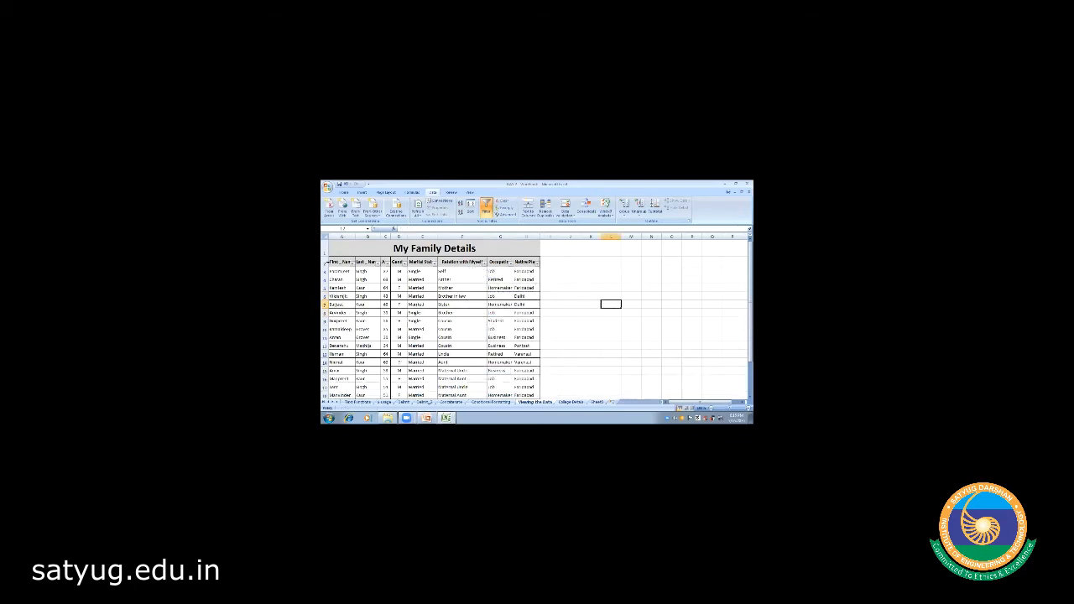
{"action": "left_click", "coordinate": [325, 262]}
{"action": "left_click", "coordinate": [486, 208]}
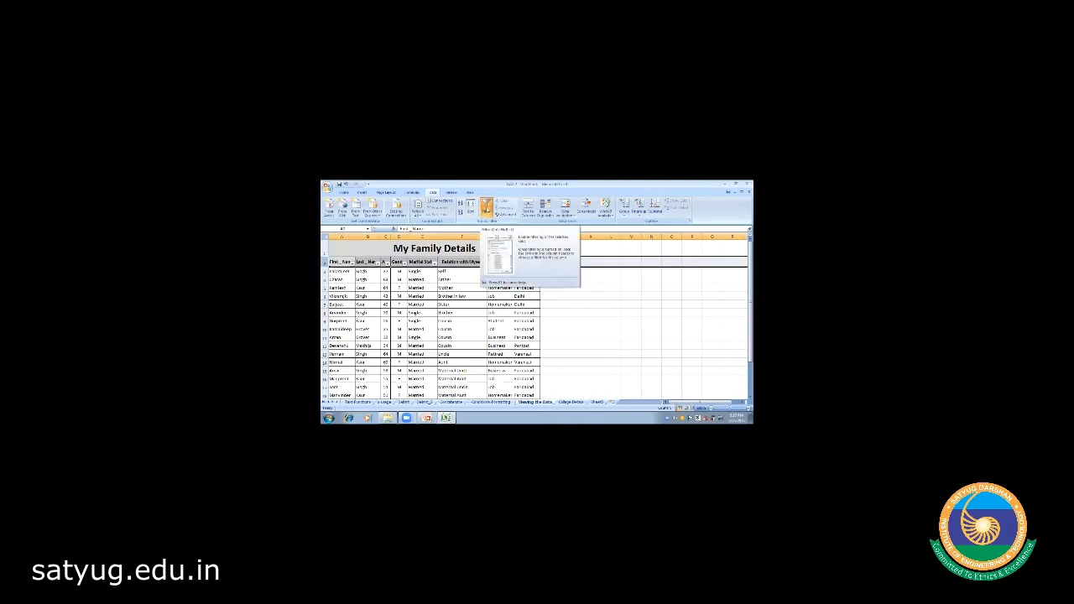
- Turn AutoFilter off so the header dropdowns disappear, then deselect the table
{"action": "left_click", "coordinate": [486, 208]}
{"action": "left_click", "coordinate": [570, 312]}
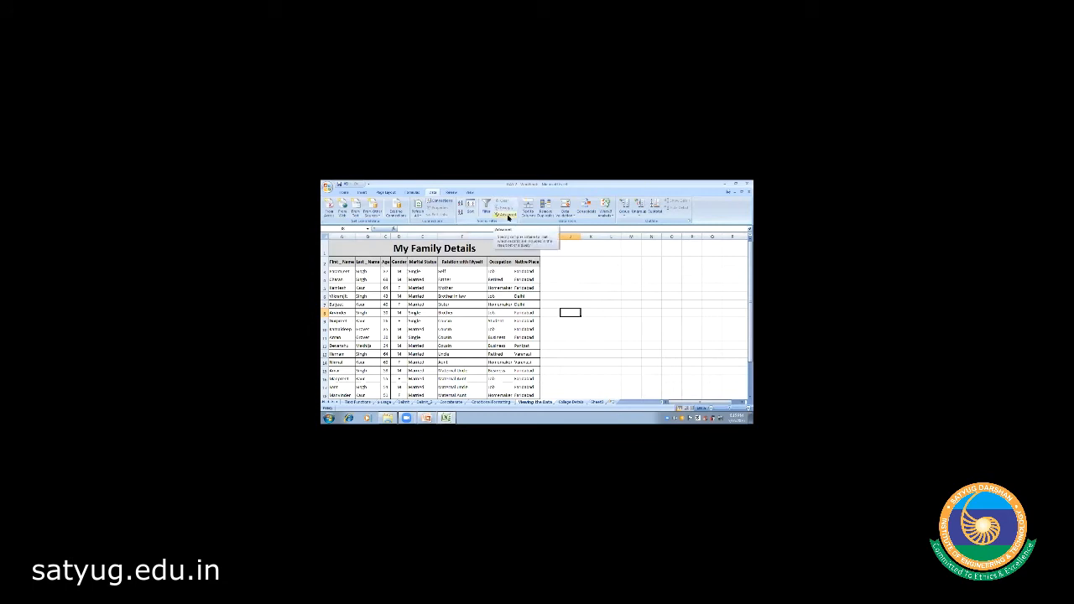
{"action": "left_click", "coordinate": [584, 286]}
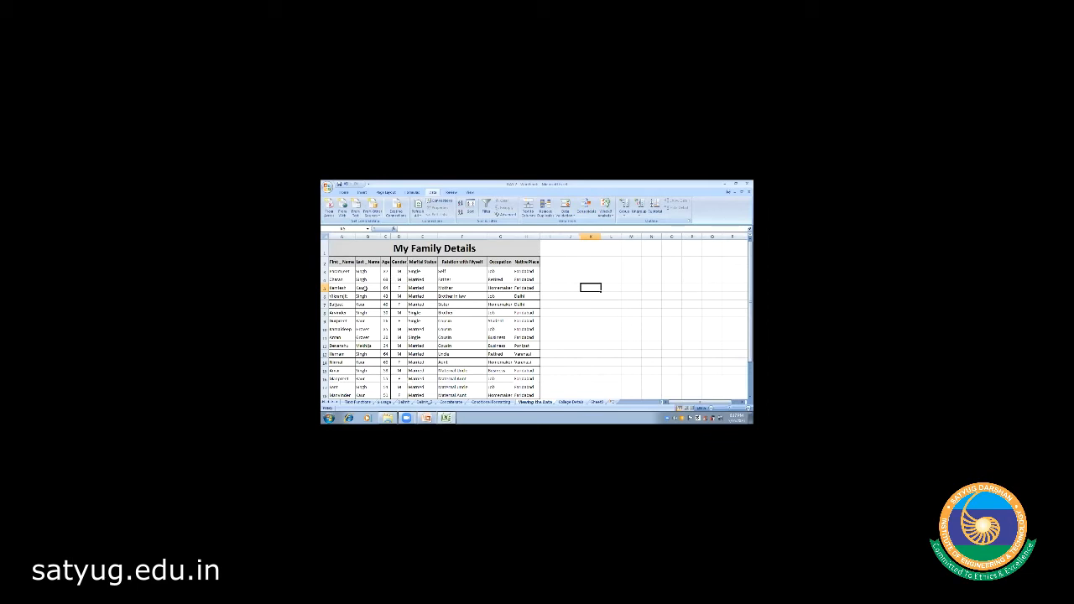
- Select the first two data rows, A4:H5, and open the Sort dialog
{"action": "left_click", "coordinate": [338, 272]}
{"action": "left_click_drag", "start_coordinate": [338, 272], "coordinate": [535, 378]}
{"action": "scroll", "coordinate": [429, 319], "scroll_direction": "up", "scroll_amount": 3}
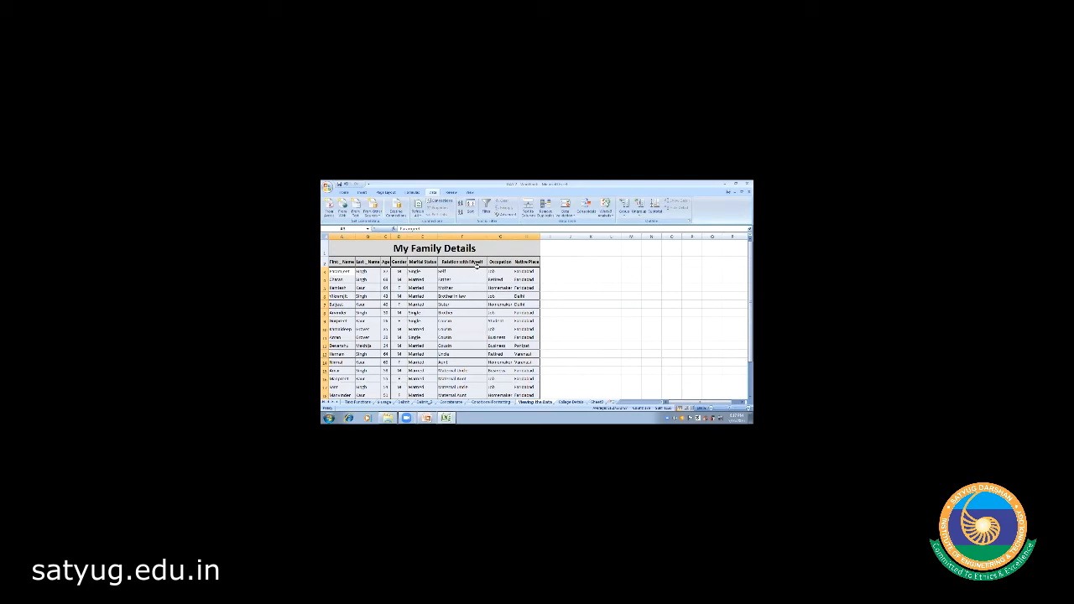
{"action": "left_click", "coordinate": [471, 210]}
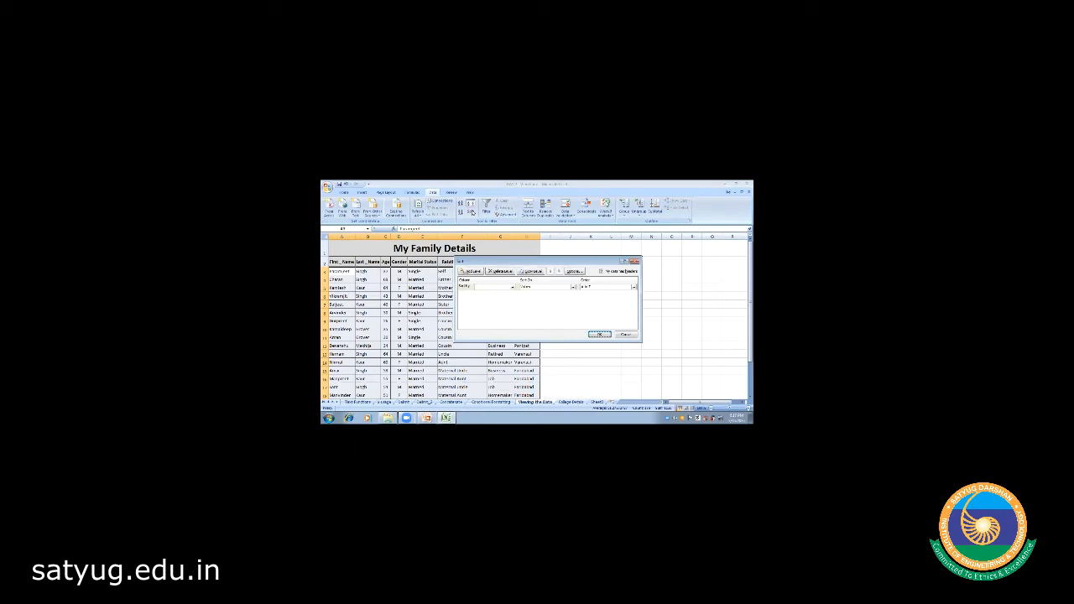
- Cancel Sort, select the full table from the First_Name header to column H, and reopen Sort
{"action": "left_click", "coordinate": [601, 272]}
{"action": "left_click", "coordinate": [625, 335]}
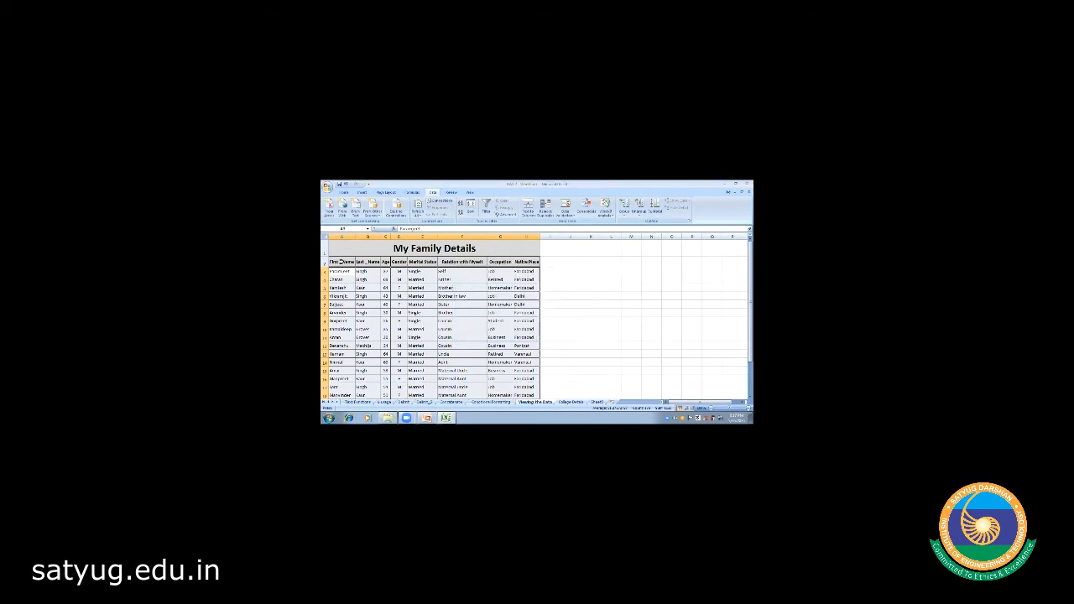
{"action": "left_click", "coordinate": [340, 263]}
{"action": "key", "text": "shift+Down"}
{"action": "key", "text": "shift+Down"}
{"action": "key", "text": "shift+Down"}
{"action": "key", "text": "shift+Down"}
{"action": "key", "text": "shift+Down"}
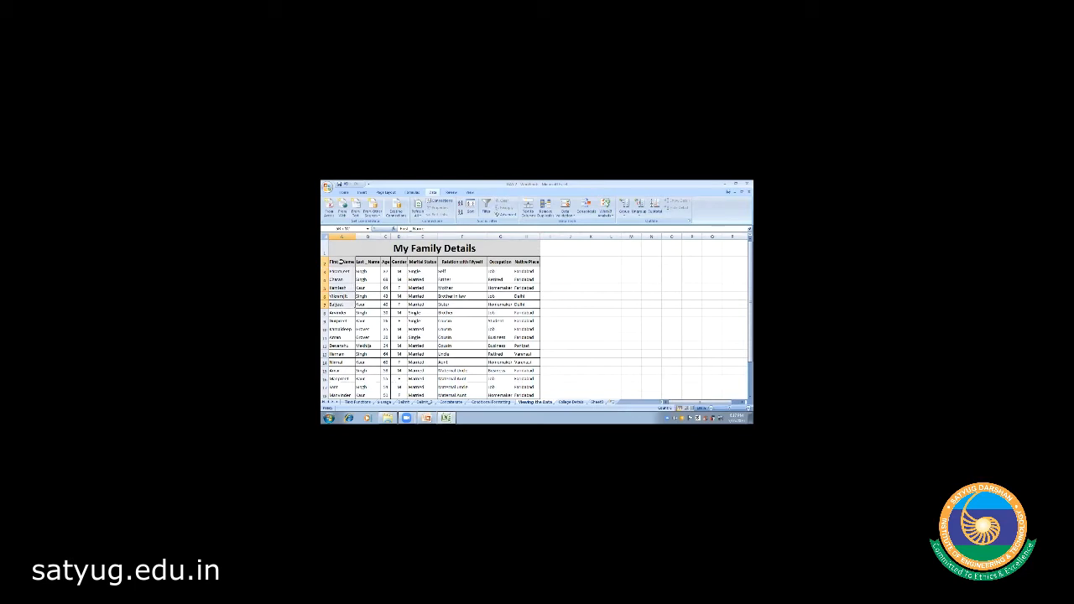
{"action": "key", "text": "shift+Right"}
{"action": "key", "text": "shift+Right"}
{"action": "key", "text": "shift+Right"}
{"action": "key", "text": "shift+Right"}
{"action": "key", "text": "shift+Right"}
{"action": "key", "text": "shift+Right"}
{"action": "key", "text": "shift+Right"}
{"action": "key", "text": "shift+Down"}
{"action": "key", "text": "shift+Down"}
{"action": "key", "text": "shift+Down"}
{"action": "key", "text": "shift+Down"}
{"action": "key", "text": "shift+Down"}
{"action": "key", "text": "shift+Down"}
{"action": "key", "text": "shift+Down"}
{"action": "key", "text": "shift+Down"}
{"action": "key", "text": "shift+Down"}
{"action": "key", "text": "shift+Down"}
{"action": "key", "text": "shift+Down"}
{"action": "key", "text": "shift+Down"}
{"action": "key", "text": "shift+Down"}
{"action": "key", "text": "shift+Down"}
{"action": "key", "text": "shift+Down"}
{"action": "key", "text": "shift+Down"}
{"action": "key", "text": "shift+Down"}
{"action": "key", "text": "shift+Down"}
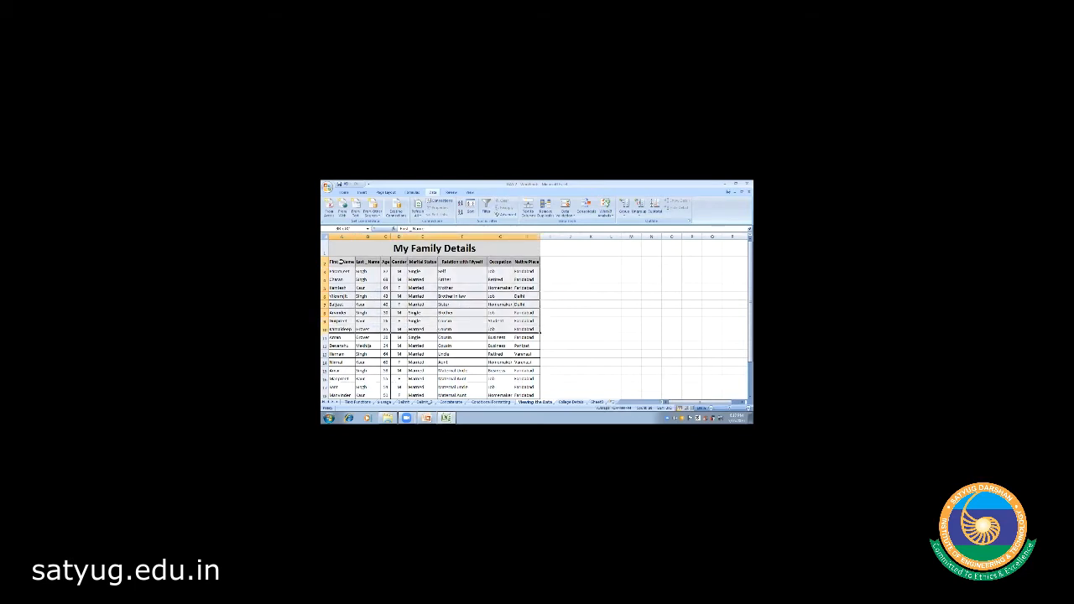
{"action": "key", "text": "shift+Down"}
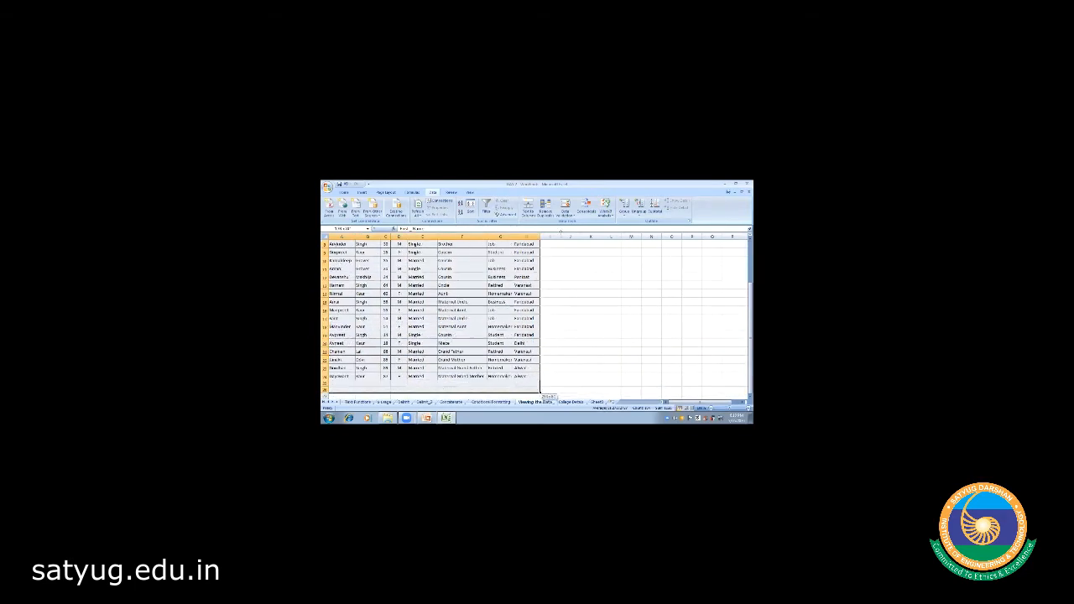
{"action": "key", "text": "shift+Up"}
{"action": "scroll", "coordinate": [424, 261], "scroll_direction": "up", "scroll_amount": 3}
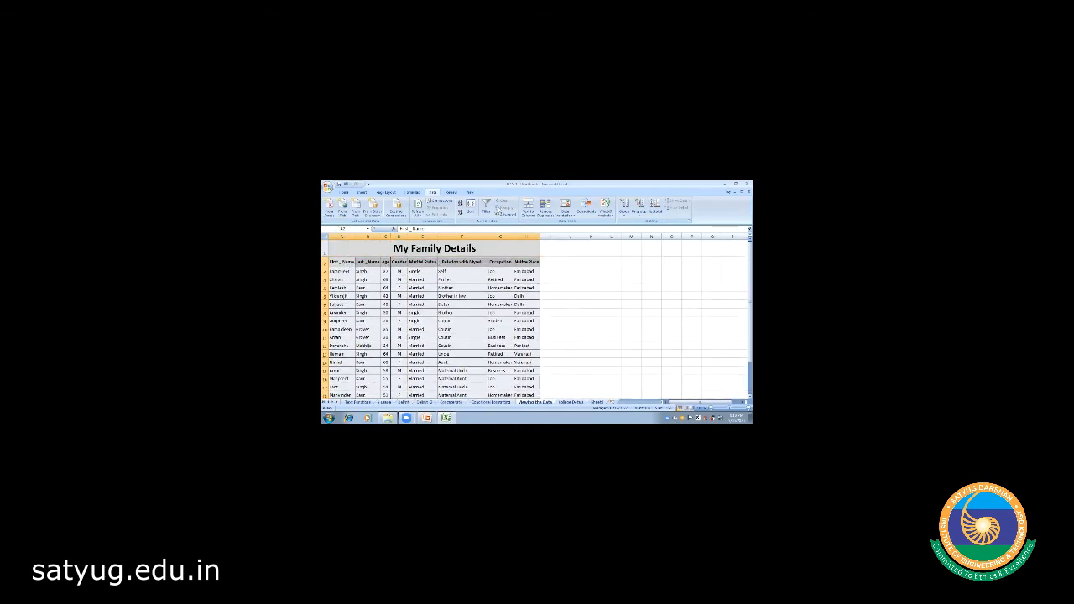
{"action": "left_click", "coordinate": [470, 207]}
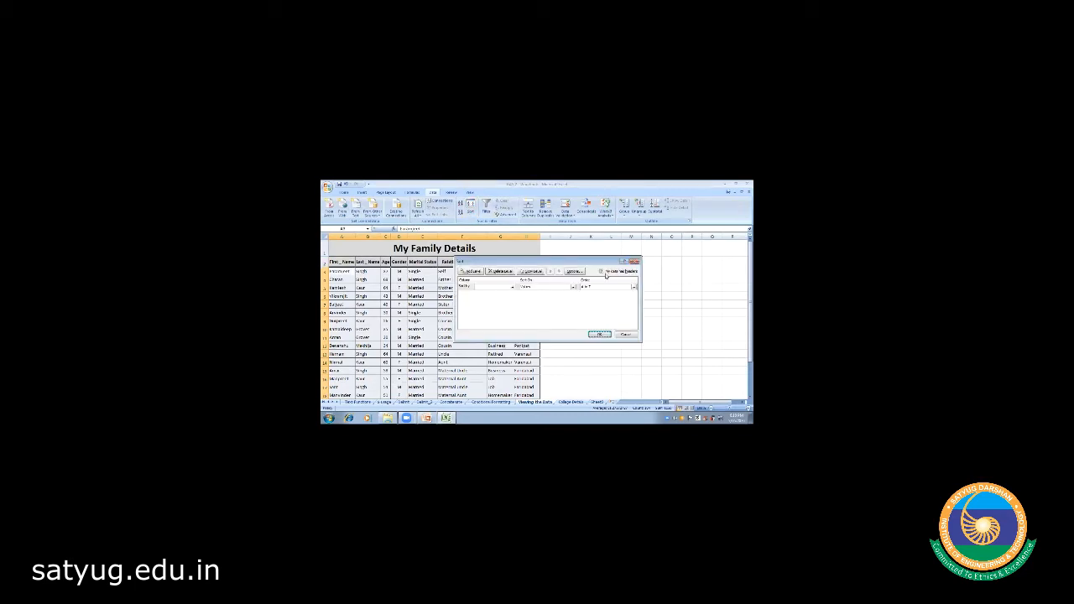
- Sort the family table by the Age column in the other sort order
{"action": "left_click", "coordinate": [602, 272]}
{"action": "left_click", "coordinate": [601, 272]}
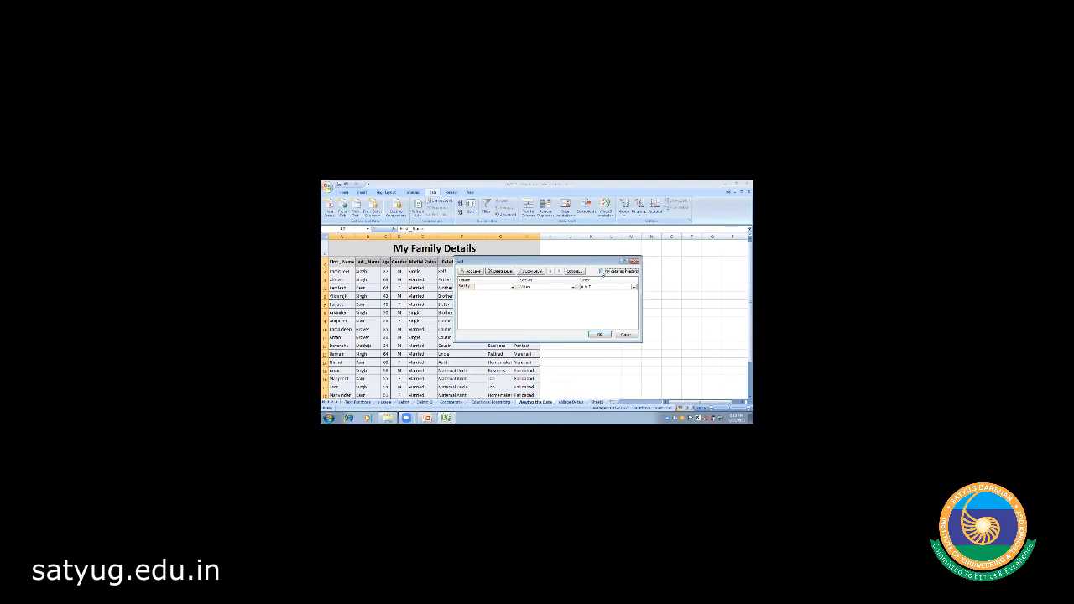
{"action": "left_click", "coordinate": [513, 288]}
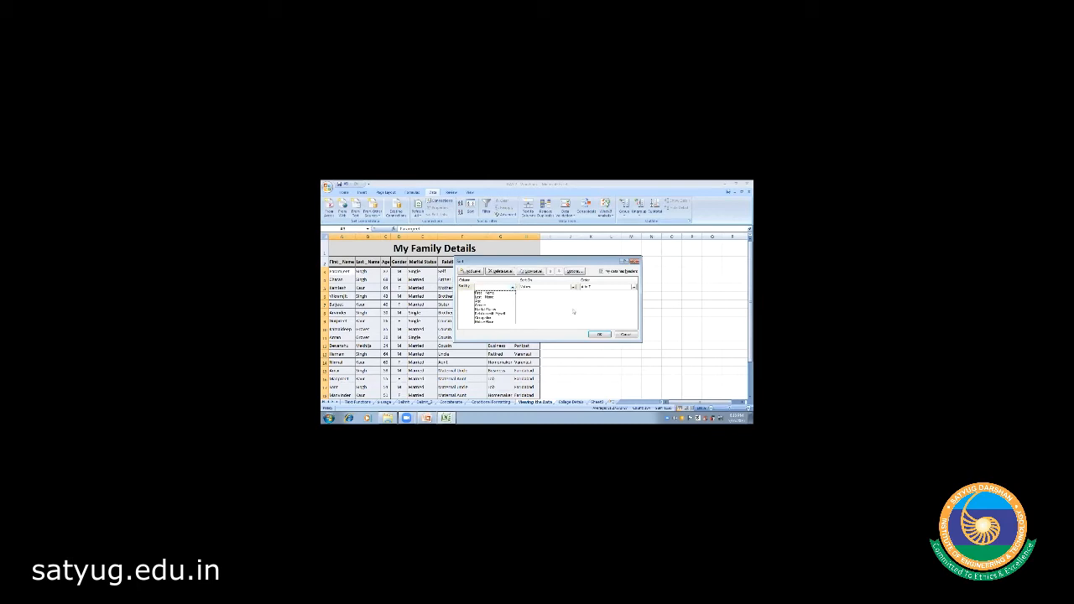
{"action": "left_click", "coordinate": [574, 312]}
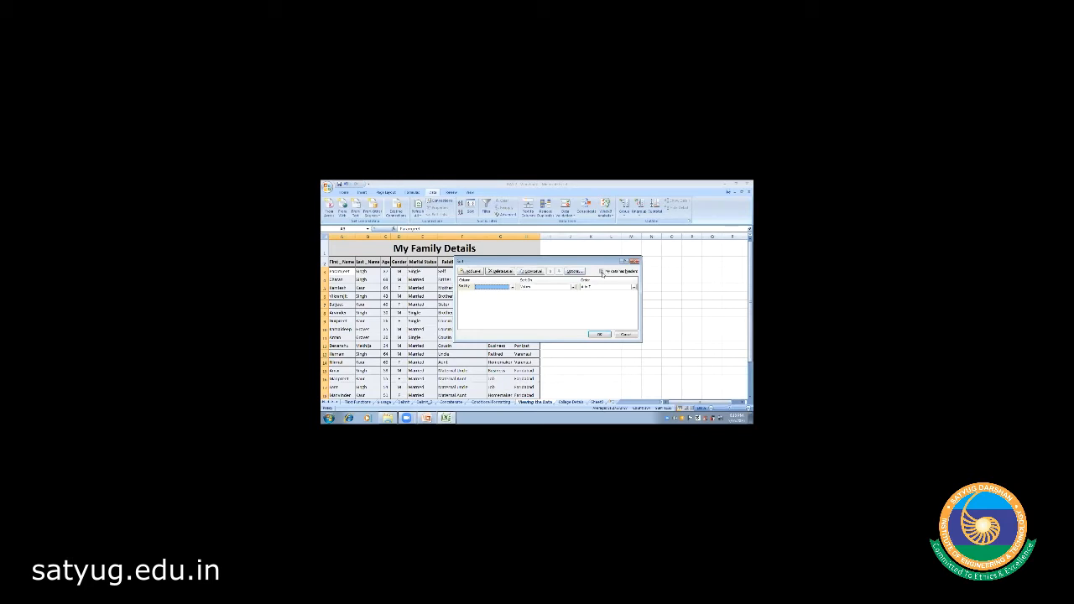
{"action": "left_click", "coordinate": [512, 287]}
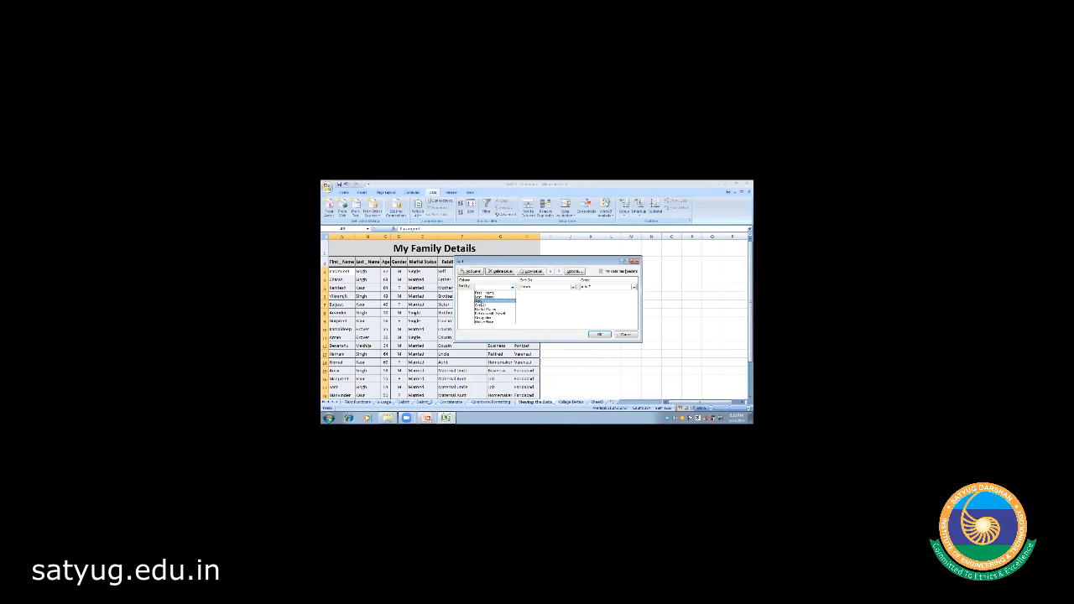
{"action": "left_click", "coordinate": [481, 302]}
{"action": "left_click", "coordinate": [634, 288]}
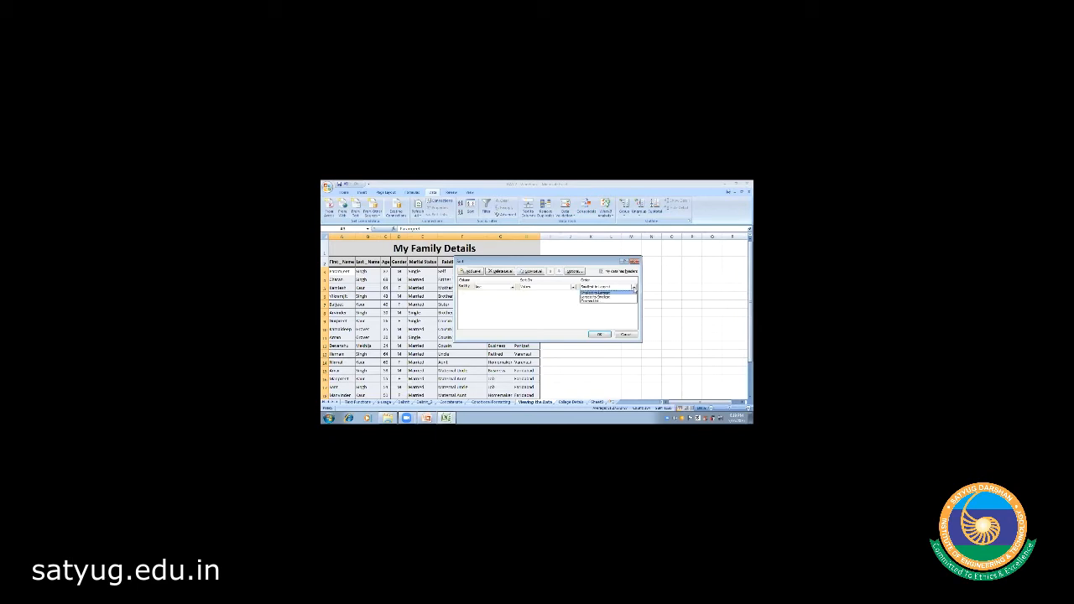
{"action": "left_click", "coordinate": [610, 300]}
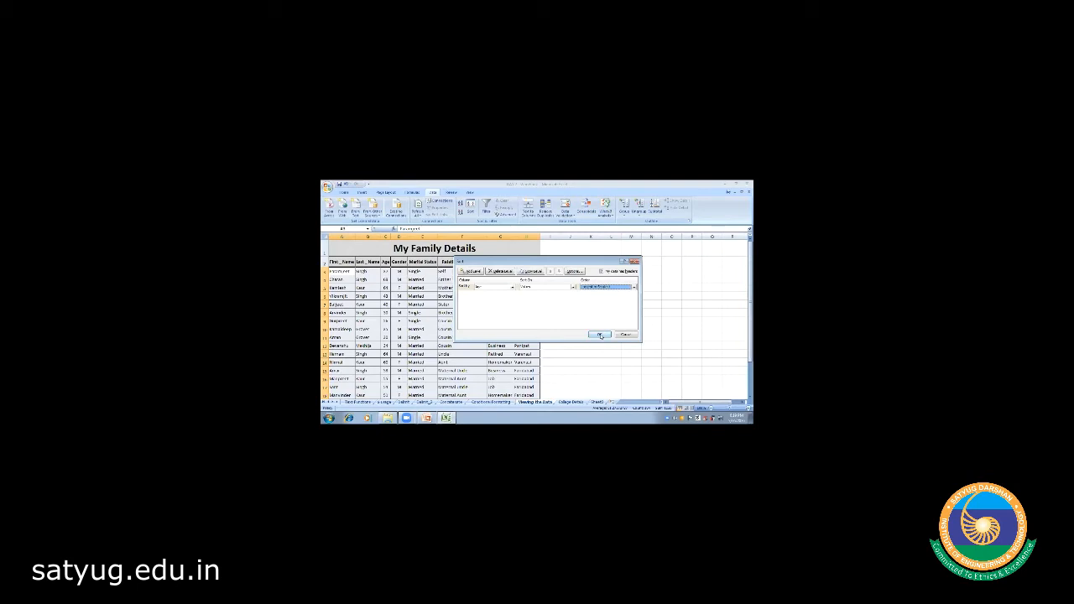
{"action": "left_click", "coordinate": [600, 335]}
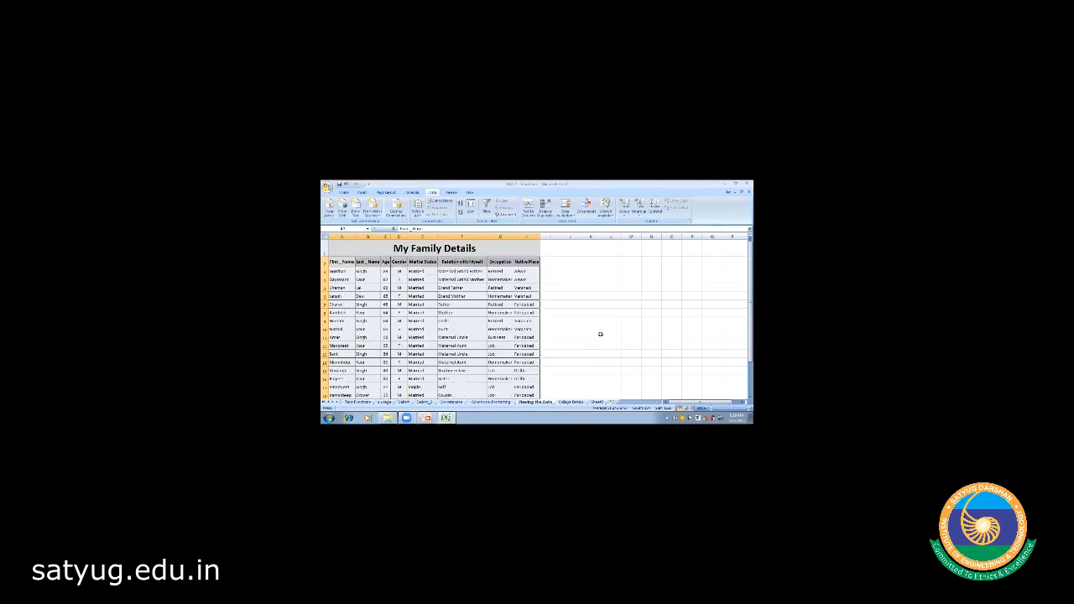
{"action": "left_click", "coordinate": [386, 271]}
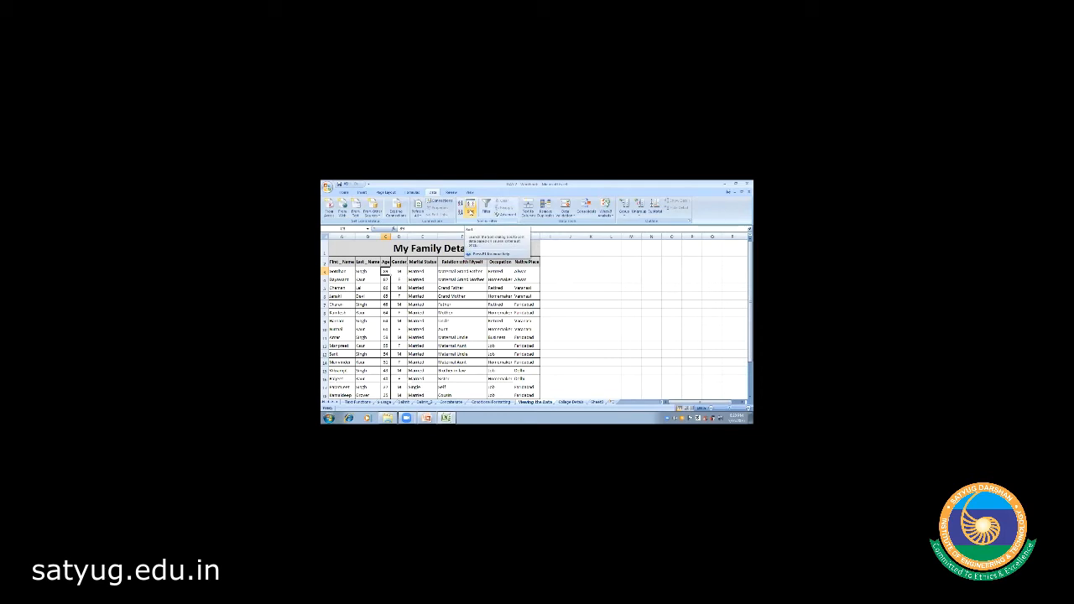
{"action": "left_click", "coordinate": [577, 296]}
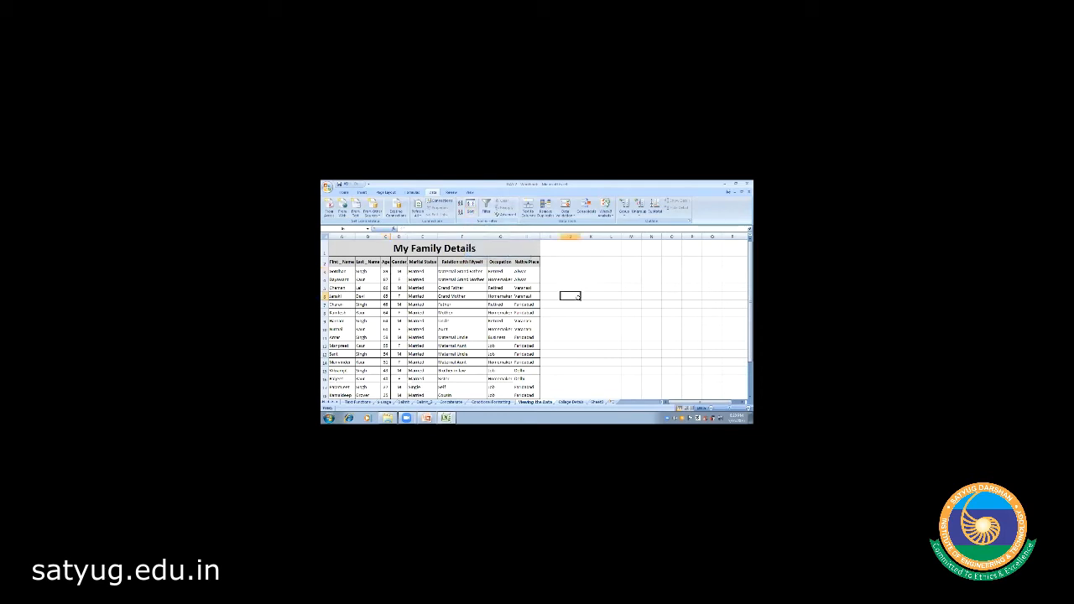
- Undo the sort with Ctrl+Z, then move to cell A15 and down the table
{"action": "key", "text": "ctrl+z"}
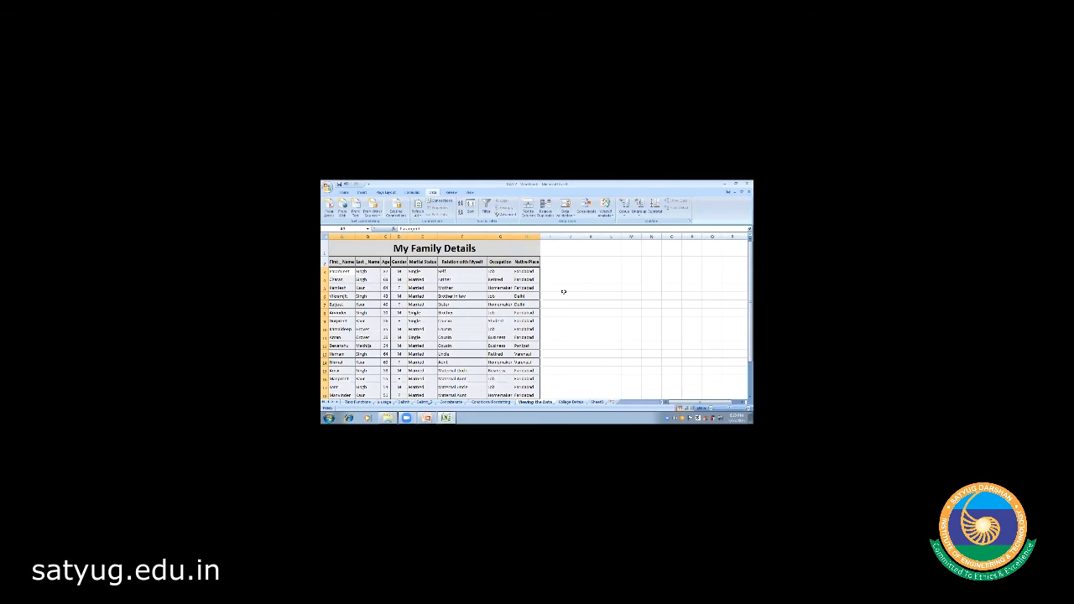
{"action": "left_click", "coordinate": [564, 293]}
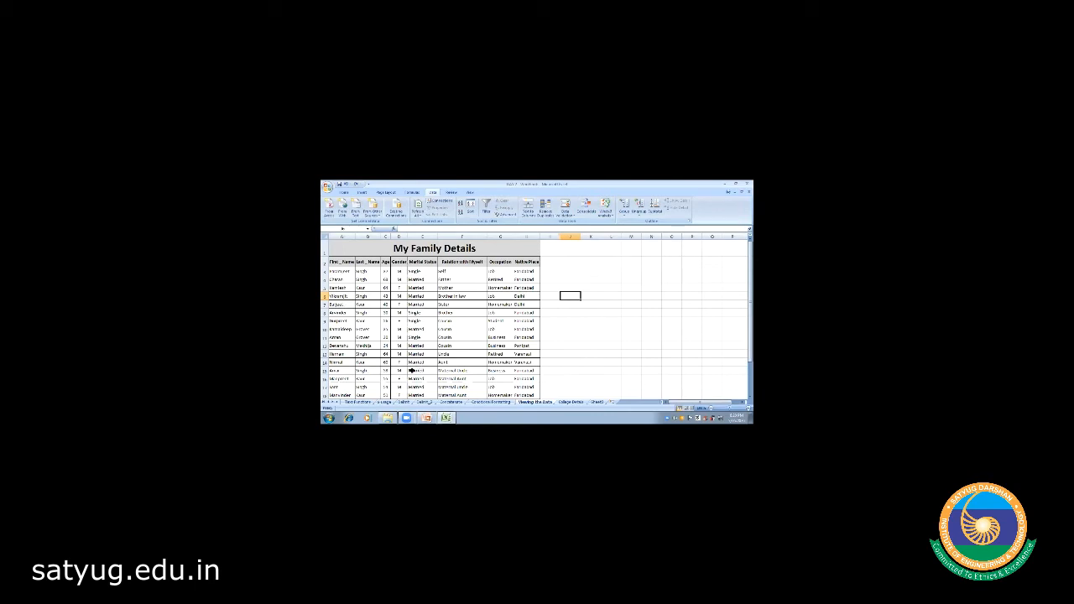
{"action": "left_click", "coordinate": [378, 371]}
{"action": "key", "text": "Left"}
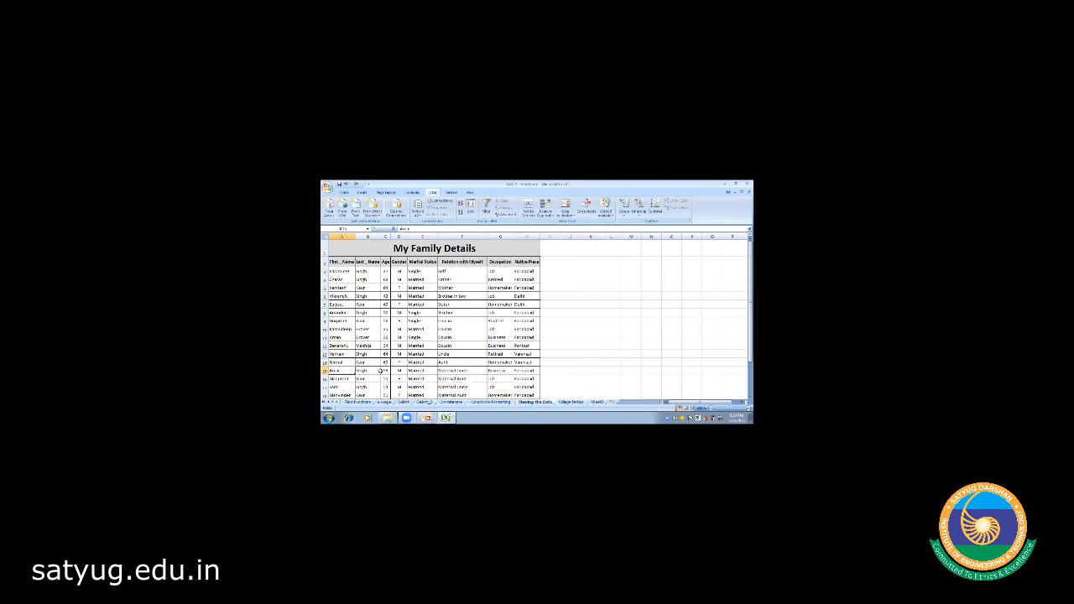
{"action": "key", "text": "Down"}
{"action": "key", "text": "Down"}
{"action": "key", "text": "Down"}
{"action": "key", "text": "Down"}
{"action": "key", "text": "Down"}
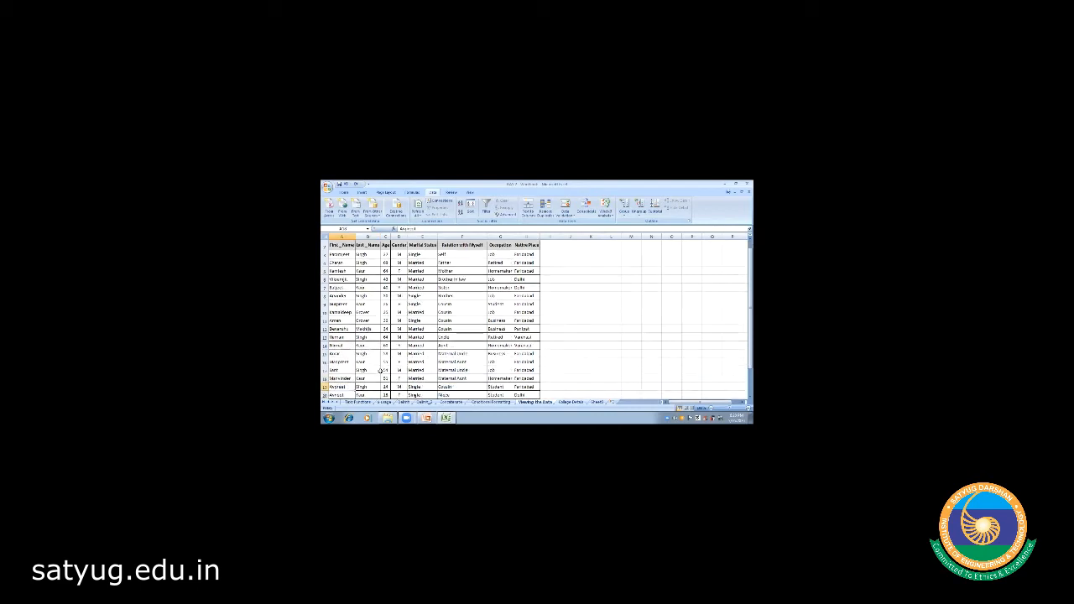
{"action": "key", "text": "Down"}
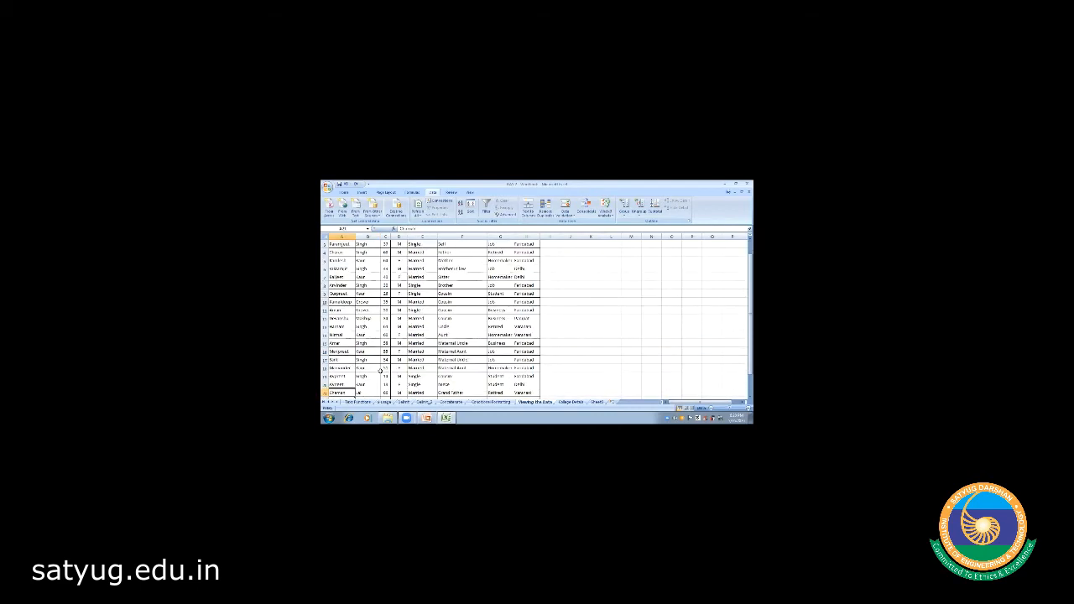
{"action": "key", "text": "Down"}
{"action": "key", "text": "Down"}
{"action": "key", "text": "Down"}
{"action": "key", "text": "Down"}
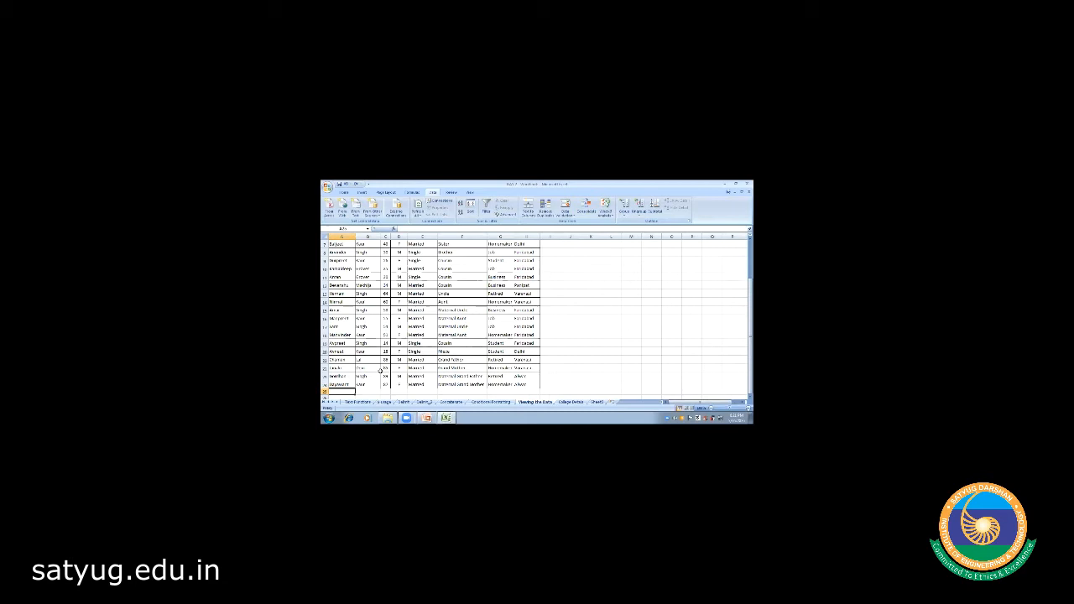
{"action": "key", "text": "Up"}
{"action": "key", "text": "Right"}
{"action": "key", "text": "Right"}
{"action": "key", "text": "Right"}
{"action": "key", "text": "Right"}
{"action": "key", "text": "Right"}
{"action": "key", "text": "Right"}
{"action": "key", "text": "Right"}
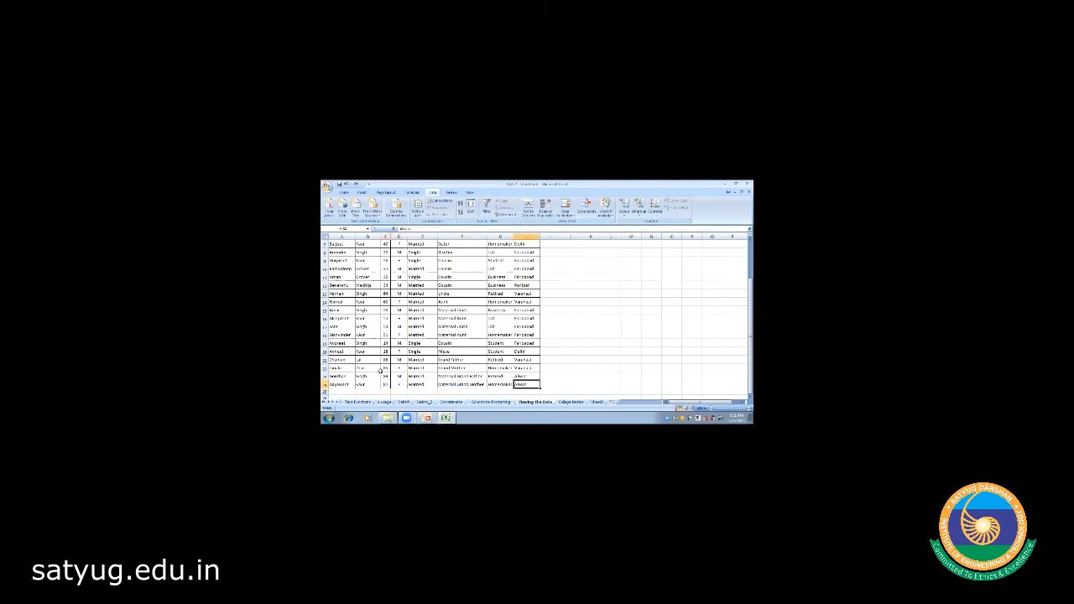
{"action": "key", "text": "Right"}
{"action": "key", "text": "Left"}
{"action": "key", "text": "Home"}
{"action": "key", "text": "Right"}
{"action": "key", "text": "Right"}
{"action": "key", "text": "Right"}
{"action": "key", "text": "Right"}
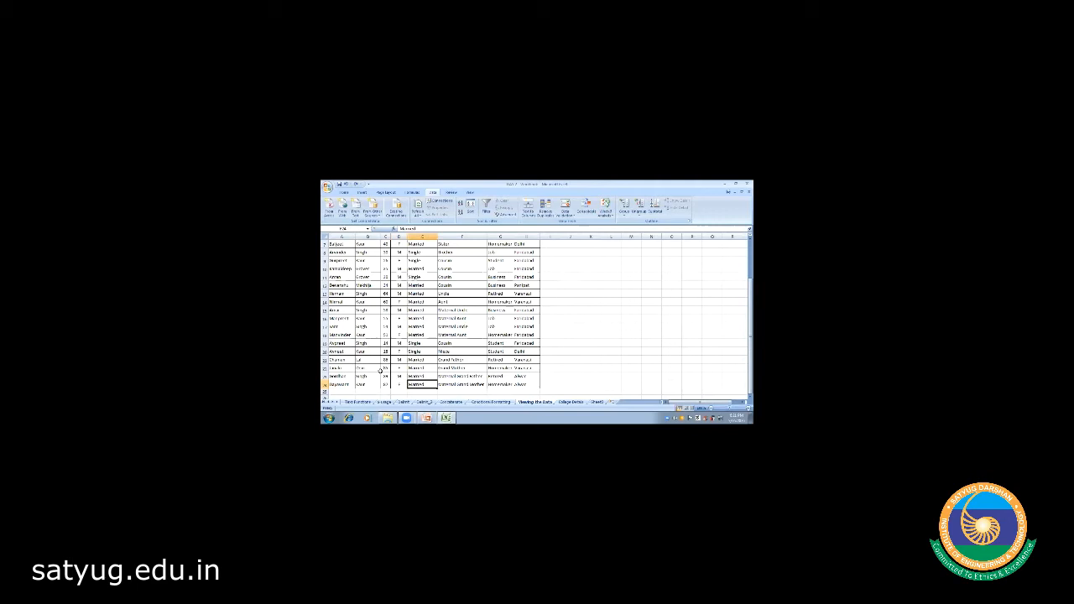
{"action": "key", "text": "Right"}
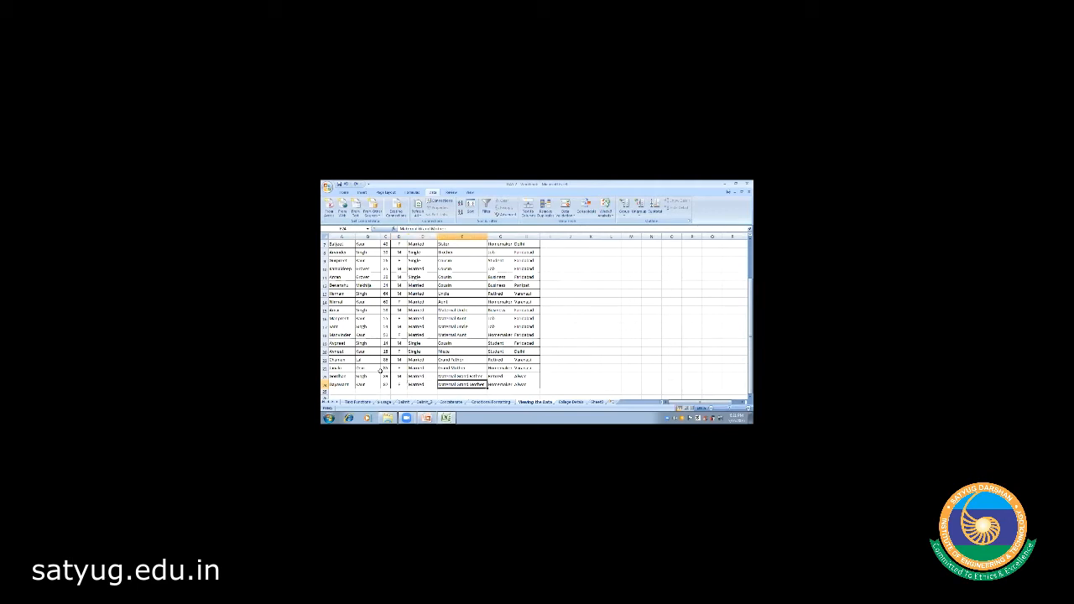
{"action": "key", "text": "Right"}
{"action": "key", "text": "Right"}
{"action": "key", "text": "Left"}
{"action": "key", "text": "Left"}
{"action": "key", "text": "Home"}
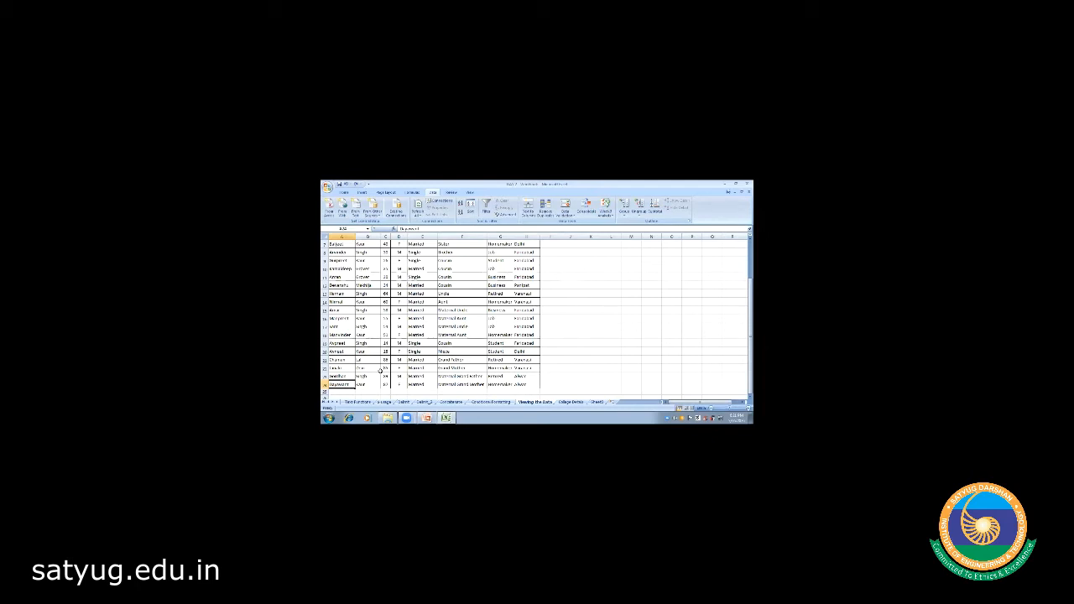
{"action": "key", "text": "Up"}
{"action": "key", "text": "Up"}
{"action": "key", "text": "Up"}
{"action": "key", "text": "Up"}
{"action": "key", "text": "Up"}
{"action": "key", "text": "Up"}
{"action": "key", "text": "Up"}
{"action": "key", "text": "Up"}
{"action": "key", "text": "Up"}
{"action": "key", "text": "Up"}
{"action": "key", "text": "Up"}
{"action": "key", "text": "Up"}
{"action": "key", "text": "Up"}
{"action": "key", "text": "Up"}
{"action": "key", "text": "Up"}
{"action": "key", "text": "Up"}
{"action": "key", "text": "Up"}
{"action": "key", "text": "Up"}
{"action": "key", "text": "Up"}
{"action": "key", "text": "Up"}
{"action": "key", "text": "Up"}
{"action": "key", "text": "Up"}
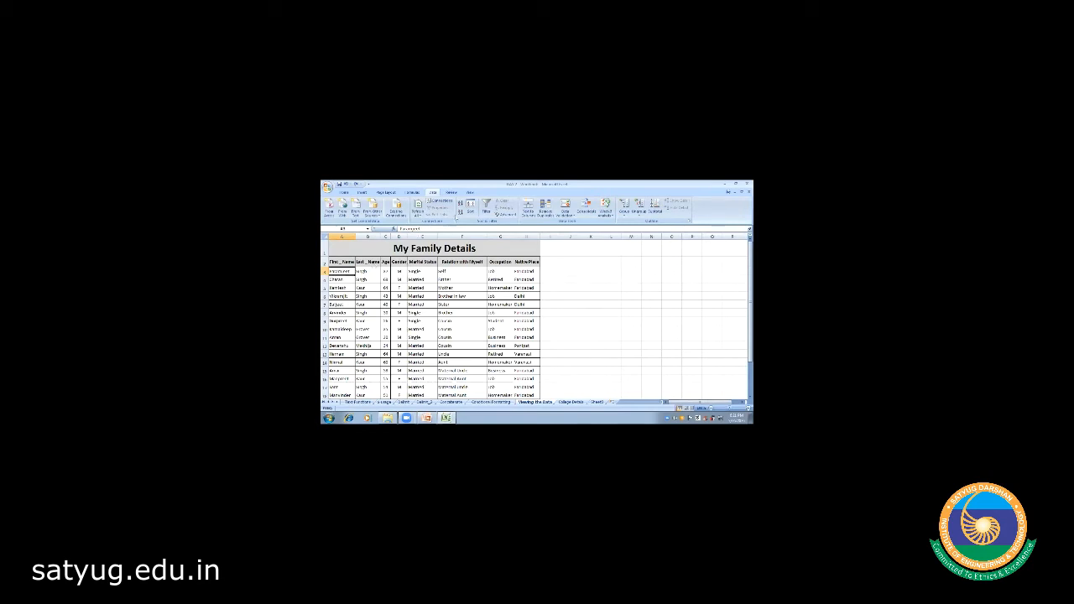
- Show the View ribbon and browse the Freeze Panes options without applying one
{"action": "left_click", "coordinate": [470, 192]}
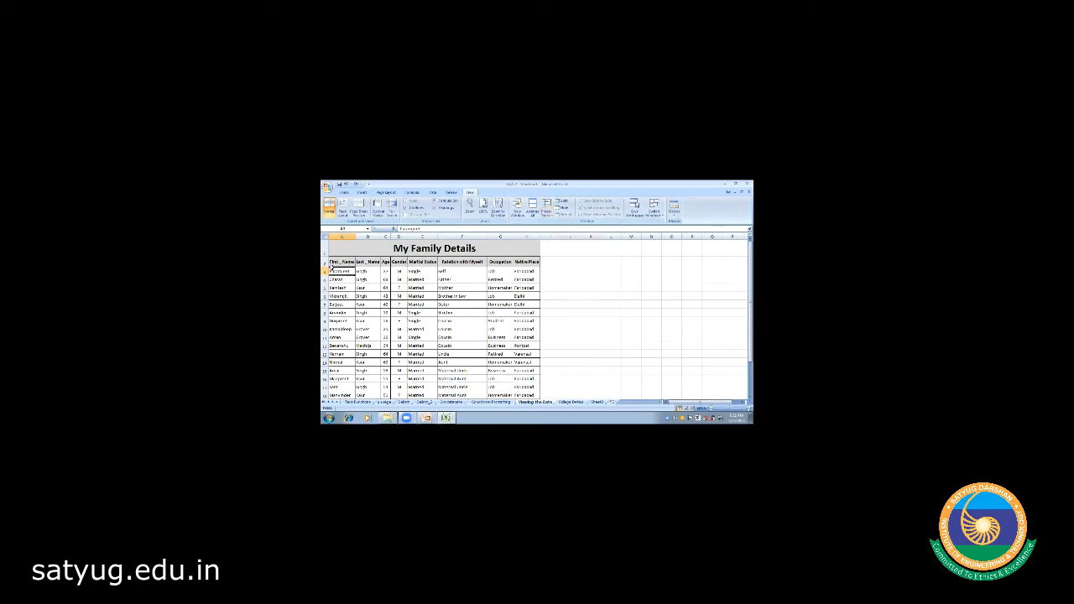
{"action": "left_click", "coordinate": [325, 271]}
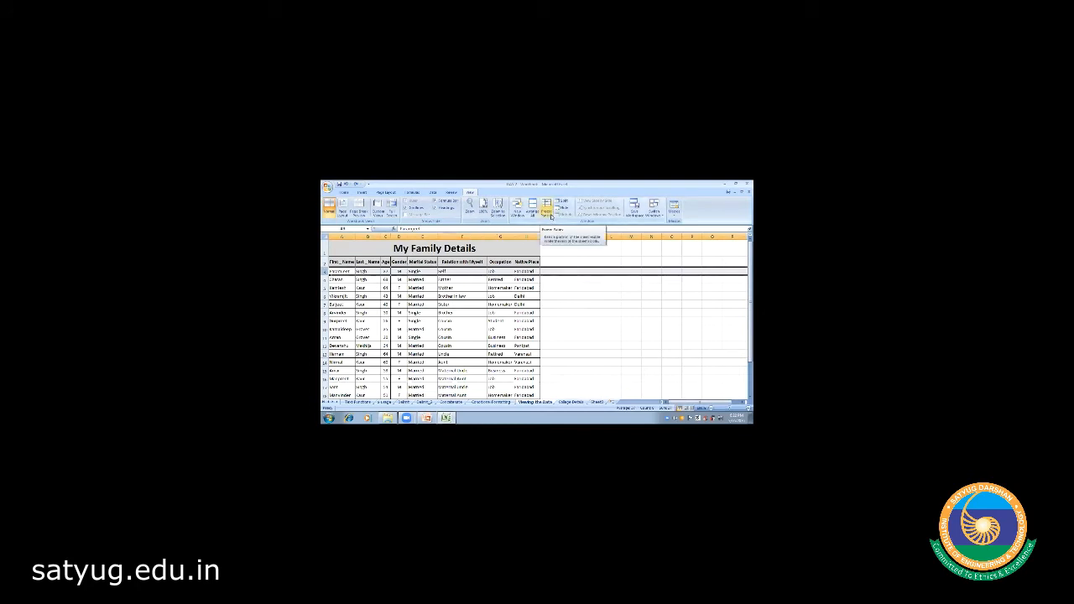
{"action": "left_click", "coordinate": [546, 210]}
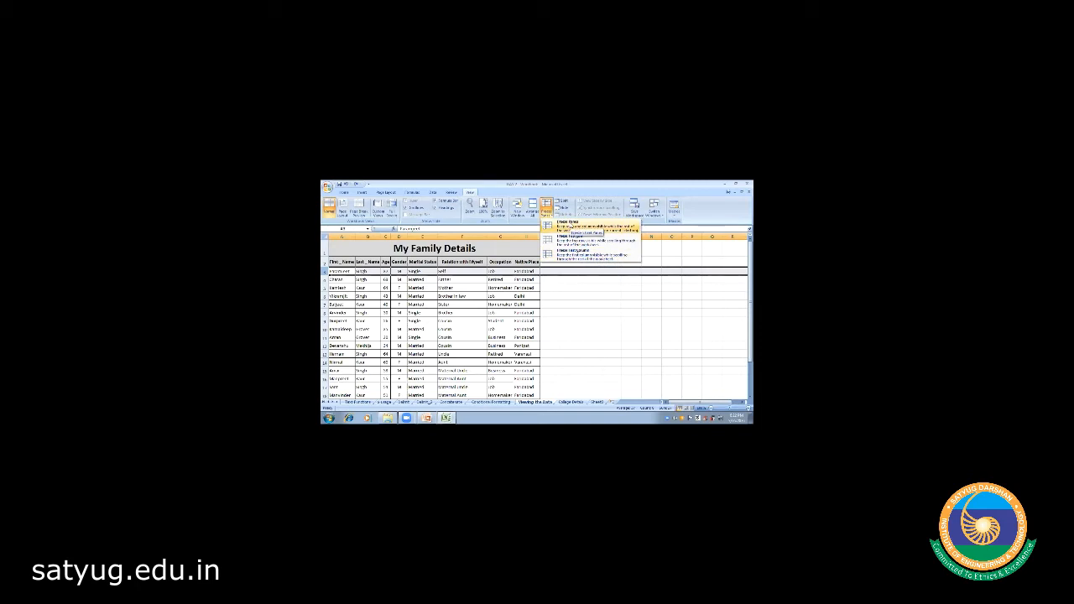
{"action": "left_click", "coordinate": [560, 302]}
- Check cells A4 and A3, then select all of column A
{"action": "double_click", "coordinate": [342, 282]}
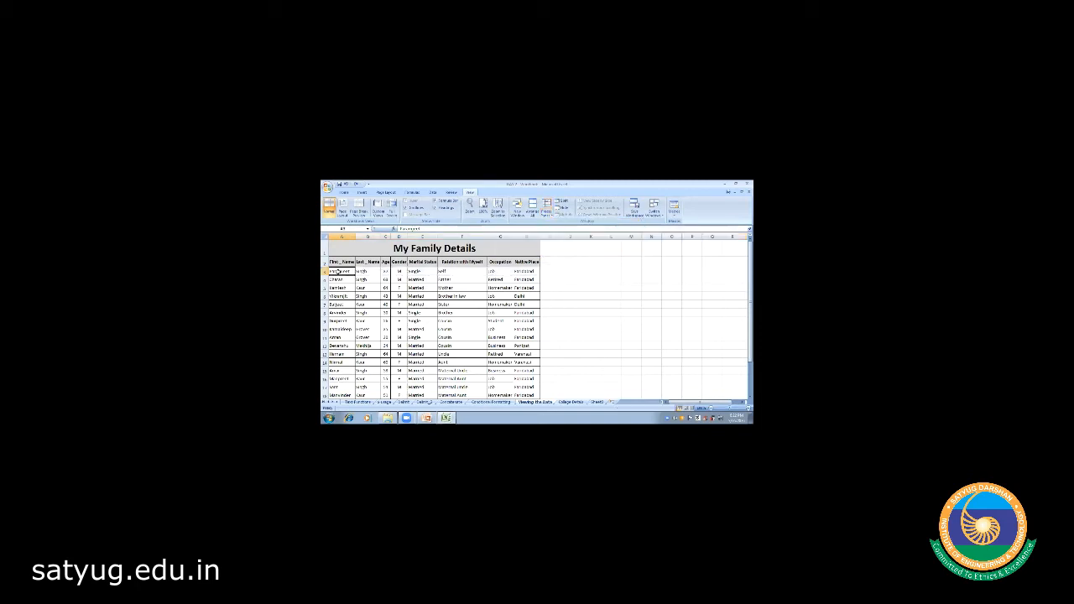
{"action": "left_click", "coordinate": [342, 288]}
{"action": "left_click", "coordinate": [340, 271]}
{"action": "left_click", "coordinate": [341, 236]}
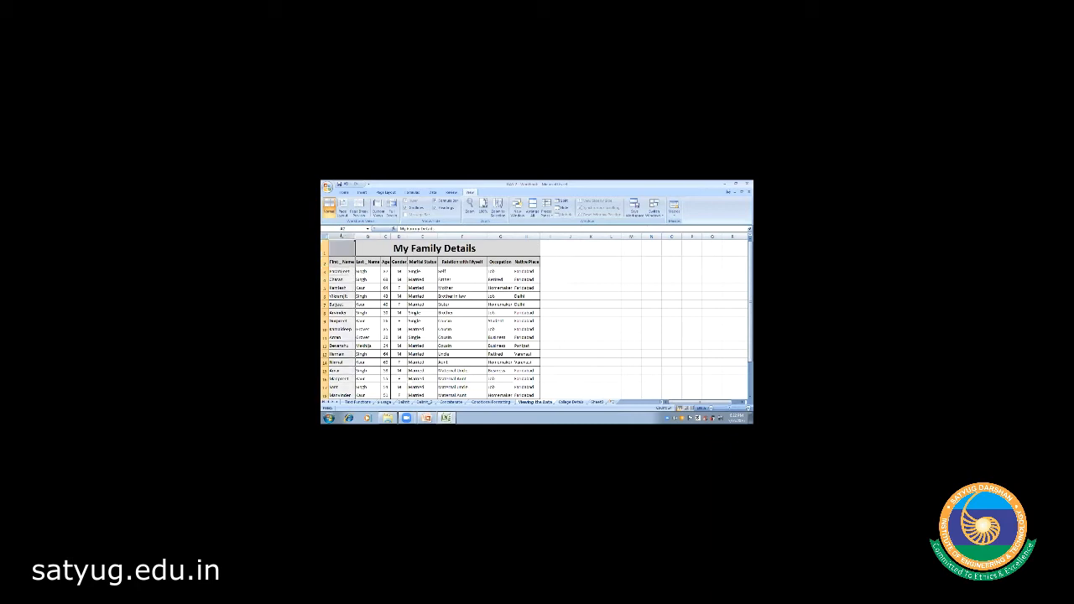
- Insert a new column A for S. No. and re-merge the title across the table
{"action": "right_click", "coordinate": [341, 236]}
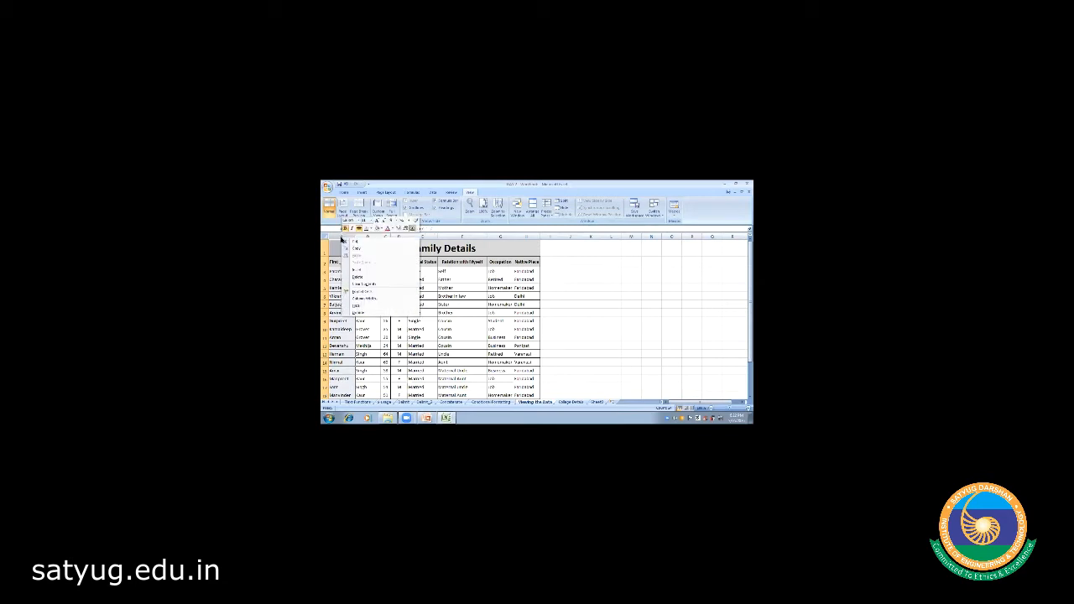
{"action": "left_click", "coordinate": [364, 271]}
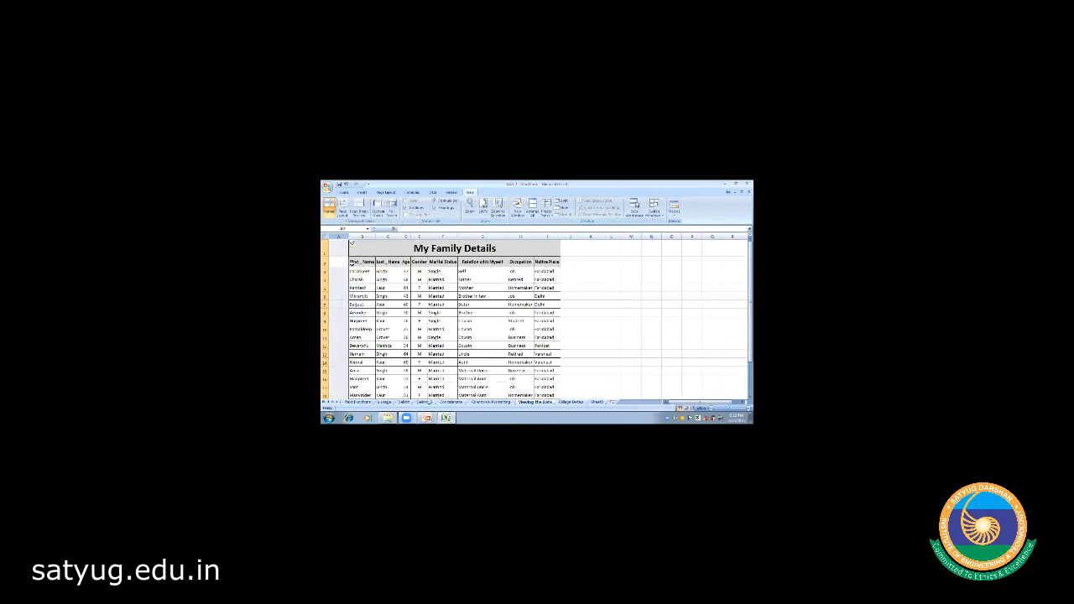
{"action": "type", "text": "S No"}
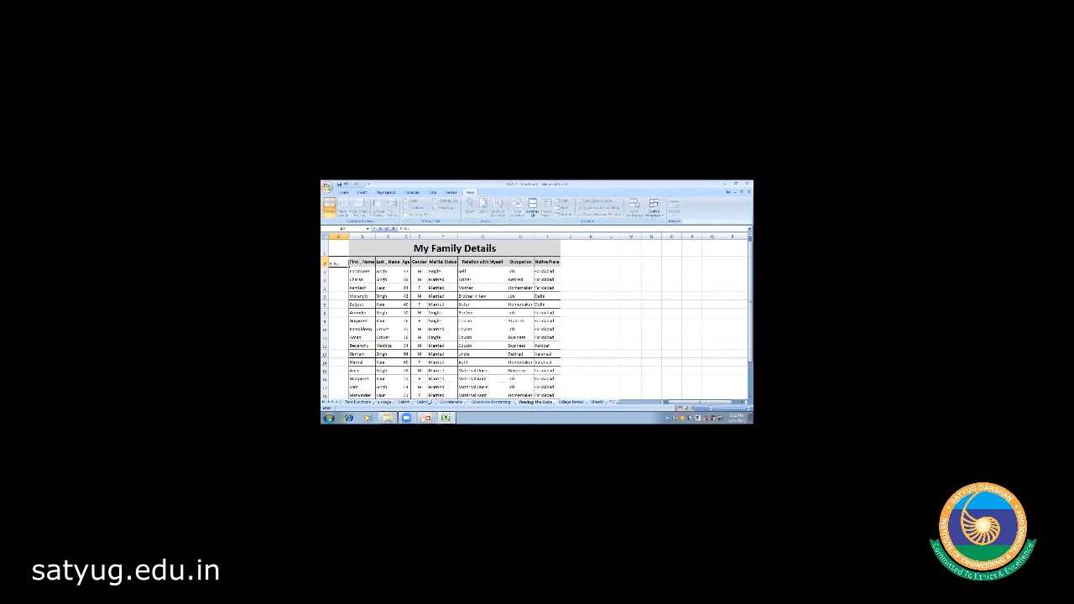
{"action": "left_click", "coordinate": [359, 248]}
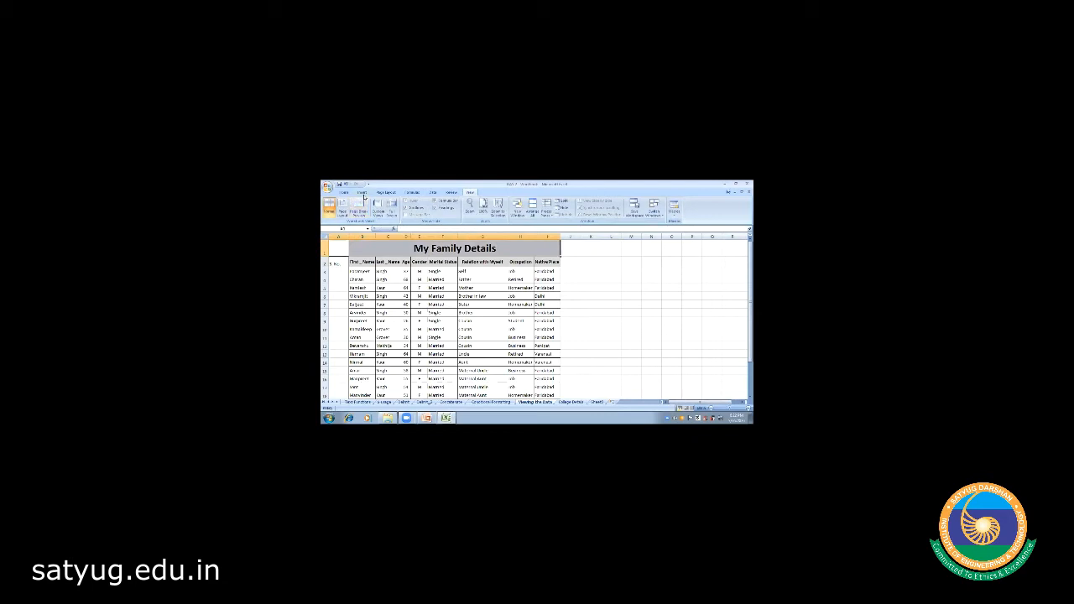
{"action": "scroll", "coordinate": [396, 213], "scroll_direction": "up", "scroll_amount": 6}
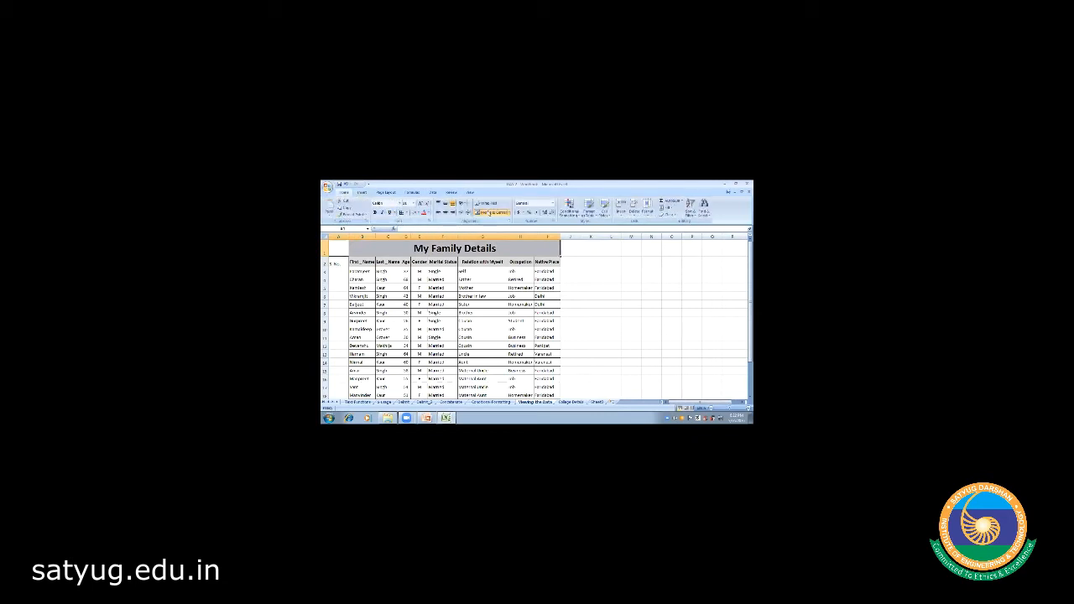
{"action": "left_click", "coordinate": [490, 213]}
{"action": "left_click", "coordinate": [490, 213]}
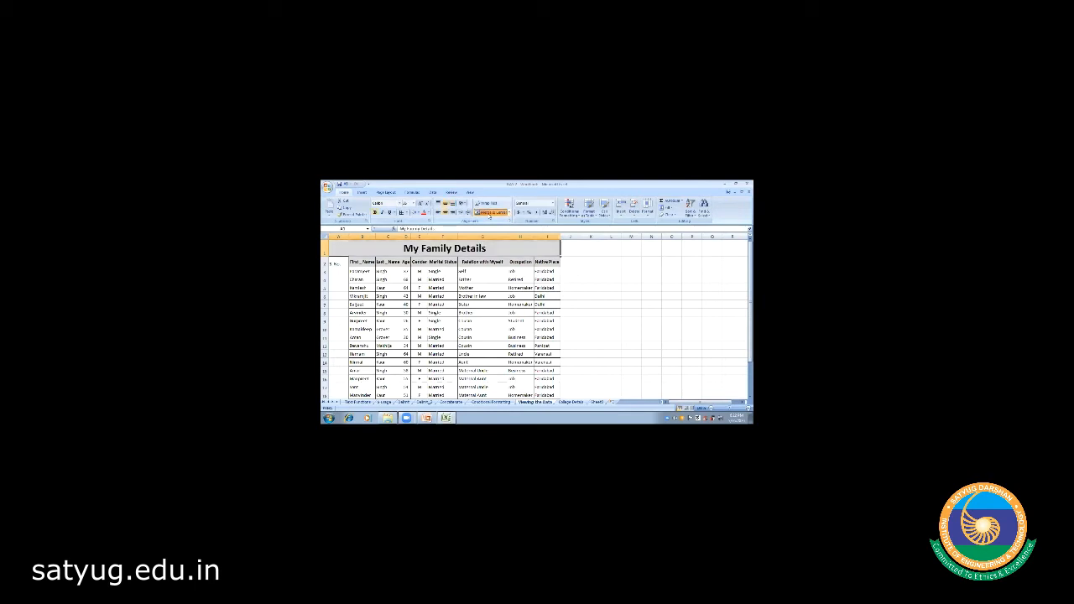
- Give the S. No. header cell A2 the grey fill and vertical centring
{"action": "left_click", "coordinate": [341, 262]}
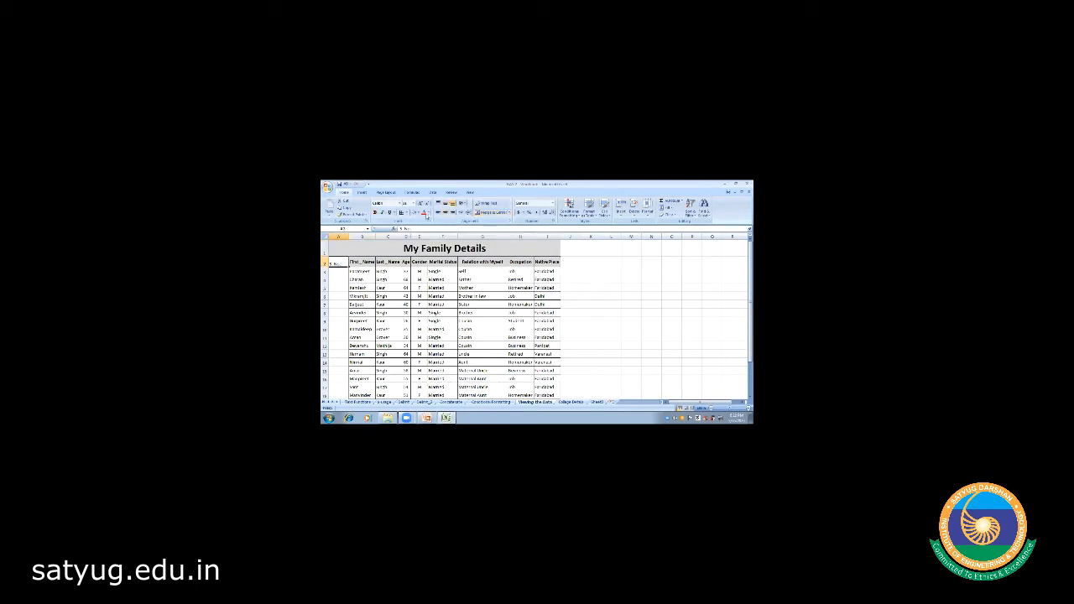
{"action": "left_click", "coordinate": [413, 214]}
{"action": "left_click", "coordinate": [336, 271]}
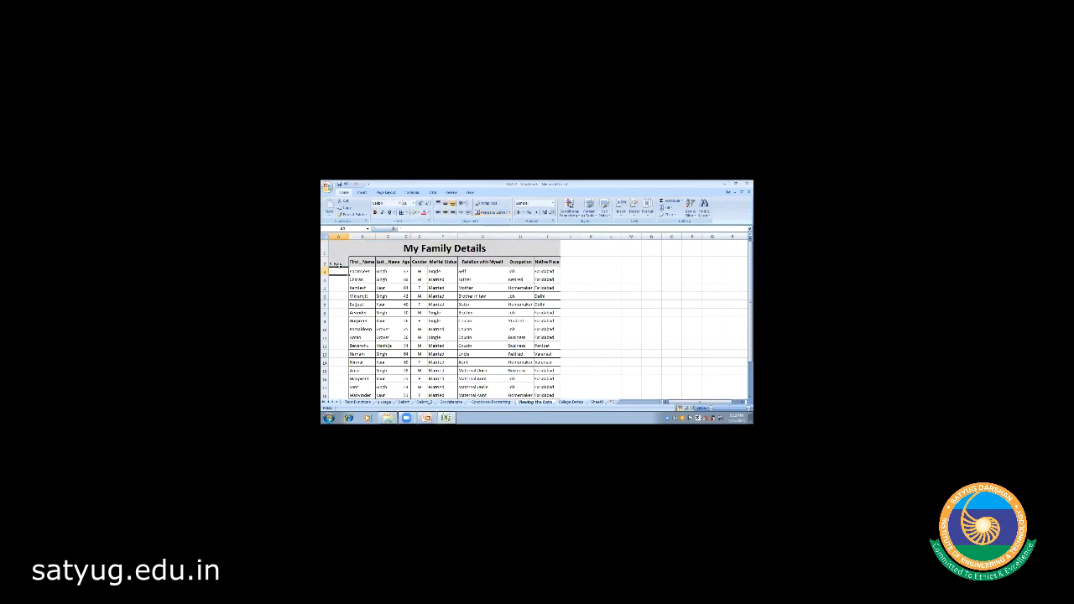
{"action": "left_click", "coordinate": [335, 261]}
{"action": "left_click", "coordinate": [446, 203]}
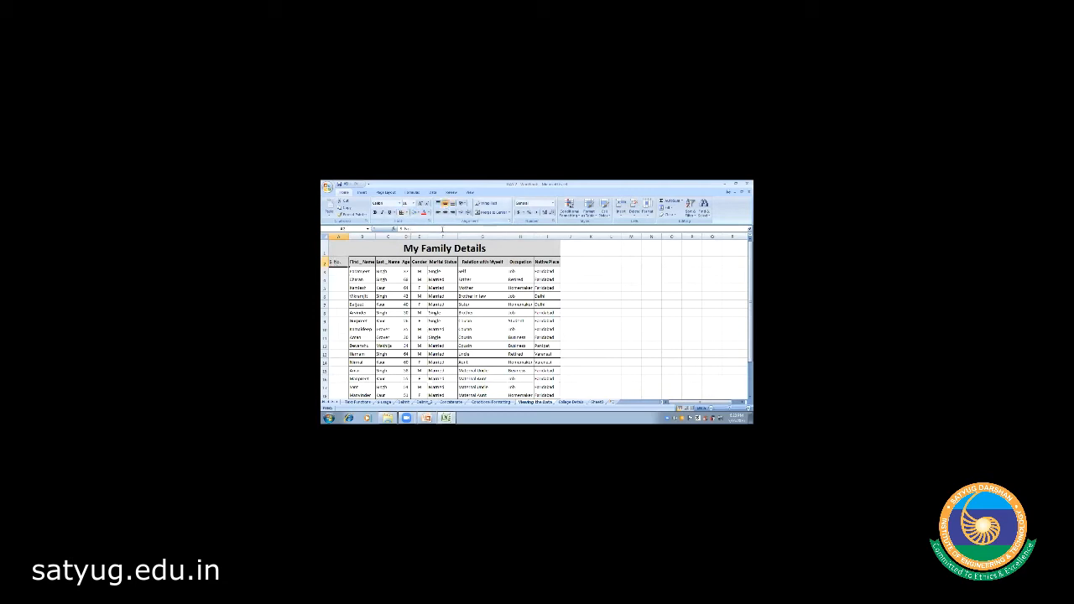
{"action": "left_click", "coordinate": [352, 262]}
{"action": "left_click", "coordinate": [336, 262]}
- Number the S. No. column 1 to 17 down to row 19 by filling the pattern
{"action": "left_click", "coordinate": [337, 274]}
{"action": "type", "text": "1"}
{"action": "key", "text": "Return"}
{"action": "type", "text": "2"}
{"action": "key", "text": "Return"}
{"action": "type", "text": "3"}
{"action": "key", "text": "Return"}
{"action": "type", "text": "4"}
{"action": "key", "text": "Escape"}
{"action": "key", "text": "Up"}
{"action": "key", "text": "Up"}
{"action": "key", "text": "Up"}
{"action": "key", "text": "shift+Down"}
{"action": "key", "text": "shift+Down"}
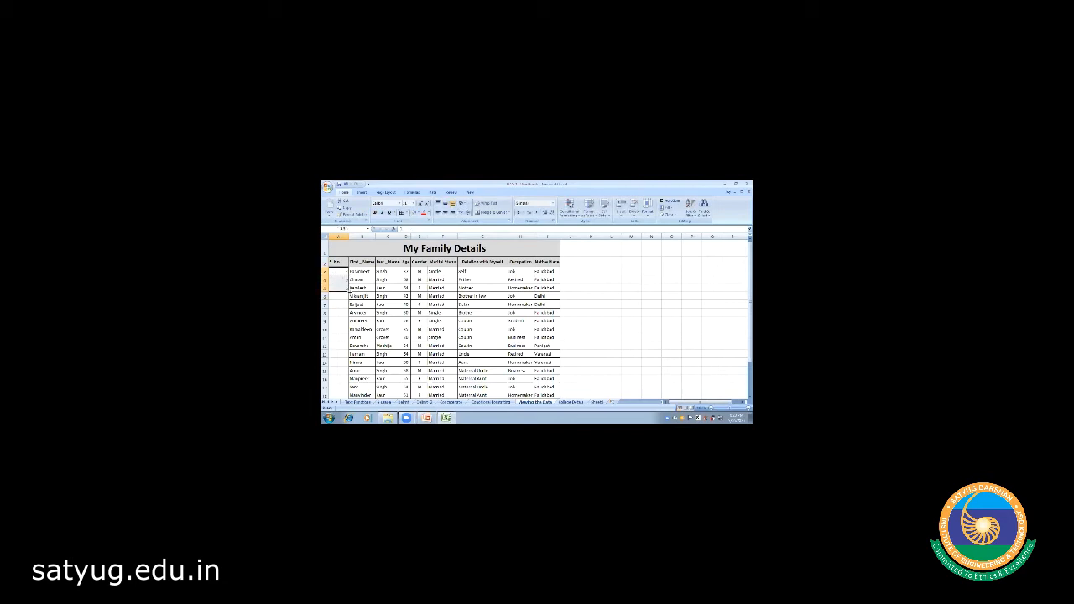
{"action": "left_click_drag", "start_coordinate": [347, 290], "coordinate": [350, 394]}
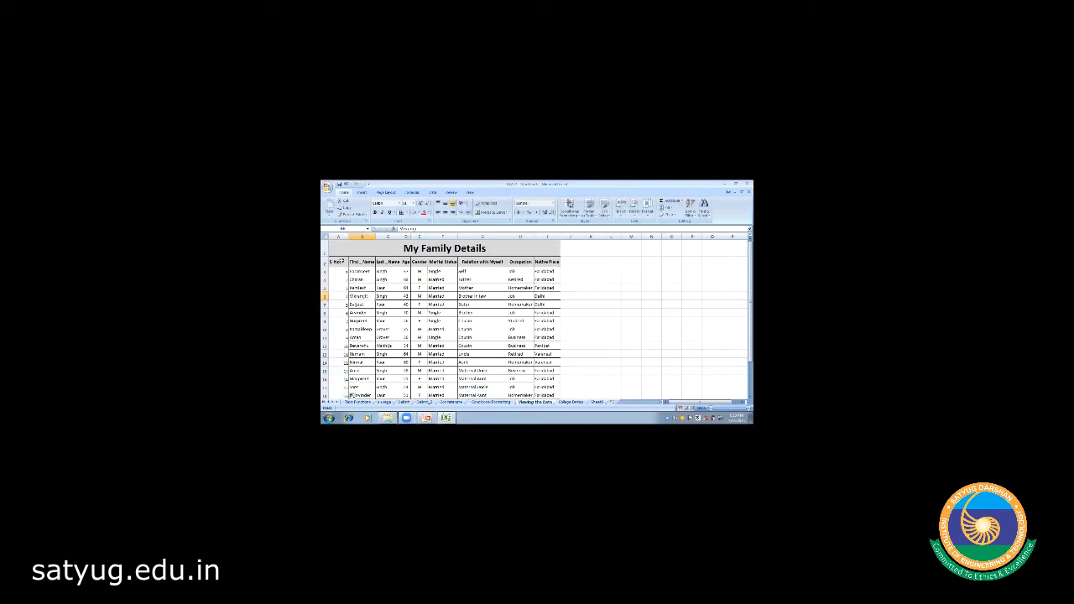
- Centre the serial numbers in column A
{"action": "left_click", "coordinate": [339, 237]}
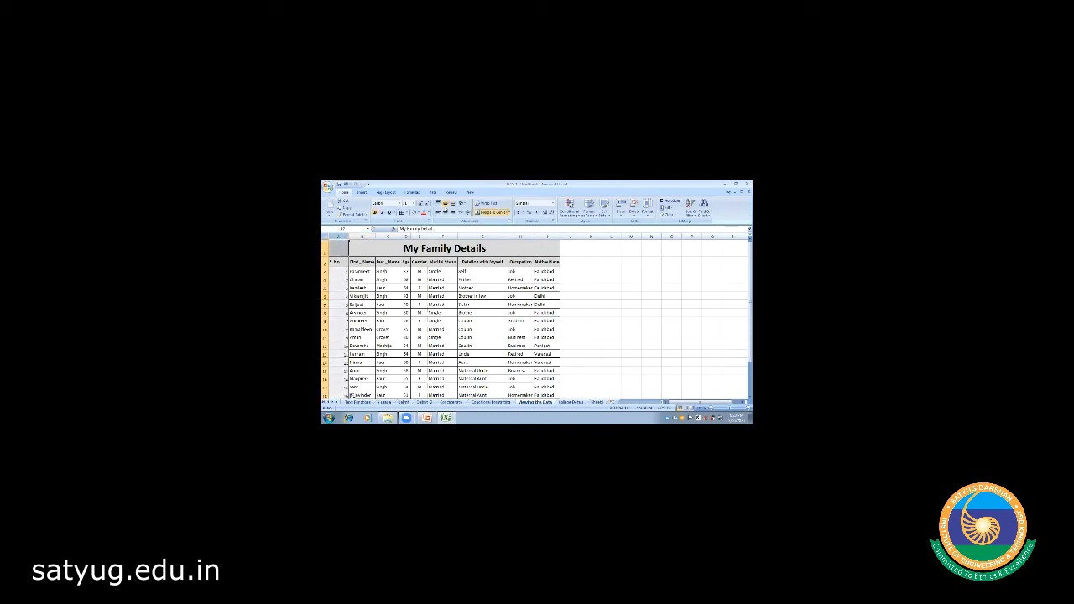
{"action": "left_click", "coordinate": [445, 213]}
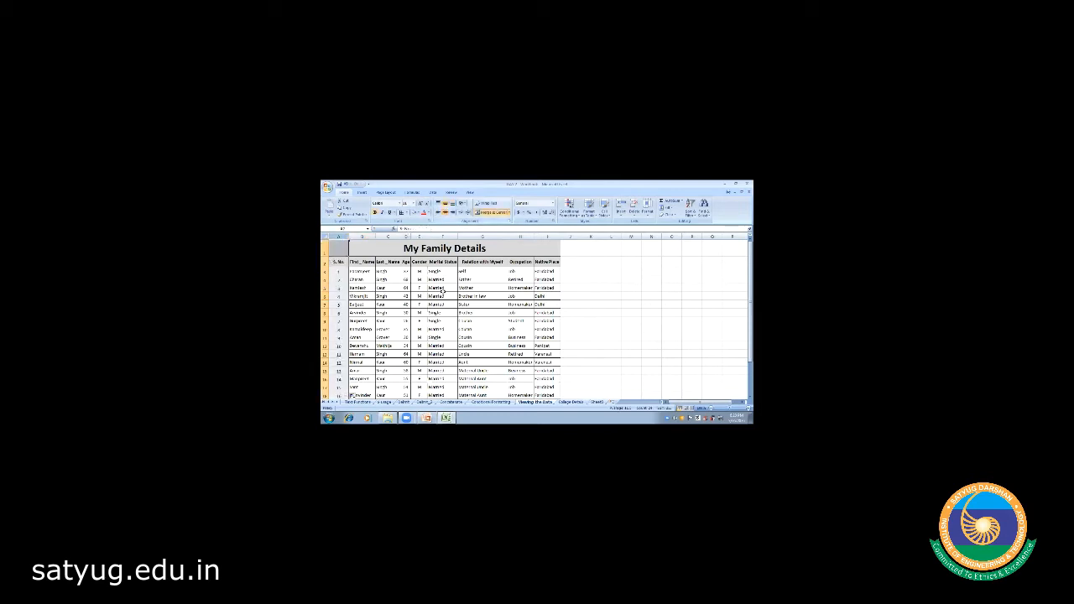
{"action": "left_click", "coordinate": [590, 313]}
{"action": "left_click", "coordinate": [338, 273]}
{"action": "key", "text": "shift+Down"}
{"action": "key", "text": "shift+Down"}
{"action": "key", "text": "shift+Down"}
{"action": "key", "text": "shift+Down"}
{"action": "key", "text": "shift+Down"}
{"action": "key", "text": "shift+Down"}
{"action": "key", "text": "shift+Down"}
{"action": "key", "text": "shift+Down"}
{"action": "key", "text": "shift+Down"}
{"action": "key", "text": "shift+Down"}
{"action": "key", "text": "shift+Down"}
{"action": "key", "text": "shift+Down"}
{"action": "key", "text": "shift+Down"}
{"action": "key", "text": "shift+Down"}
{"action": "key", "text": "shift+Down"}
{"action": "key", "text": "shift+Down"}
{"action": "key", "text": "shift+Down"}
{"action": "key", "text": "shift+Down"}
{"action": "key", "text": "shift+Down"}
{"action": "key", "text": "shift+Down"}
{"action": "key", "text": "shift+Down"}
{"action": "key", "text": "shift+Down"}
{"action": "key", "text": "shift+Down"}
{"action": "key", "text": "shift+Down"}
{"action": "key", "text": "shift+Down"}
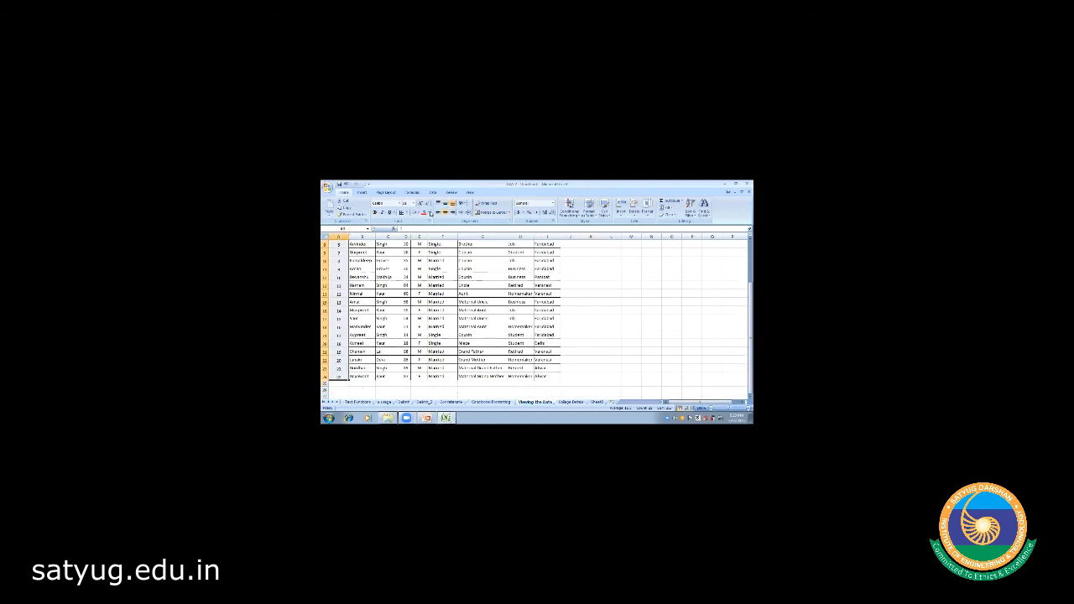
{"action": "left_click", "coordinate": [402, 213]}
{"action": "scroll", "coordinate": [528, 320], "scroll_direction": "up", "scroll_amount": 3}
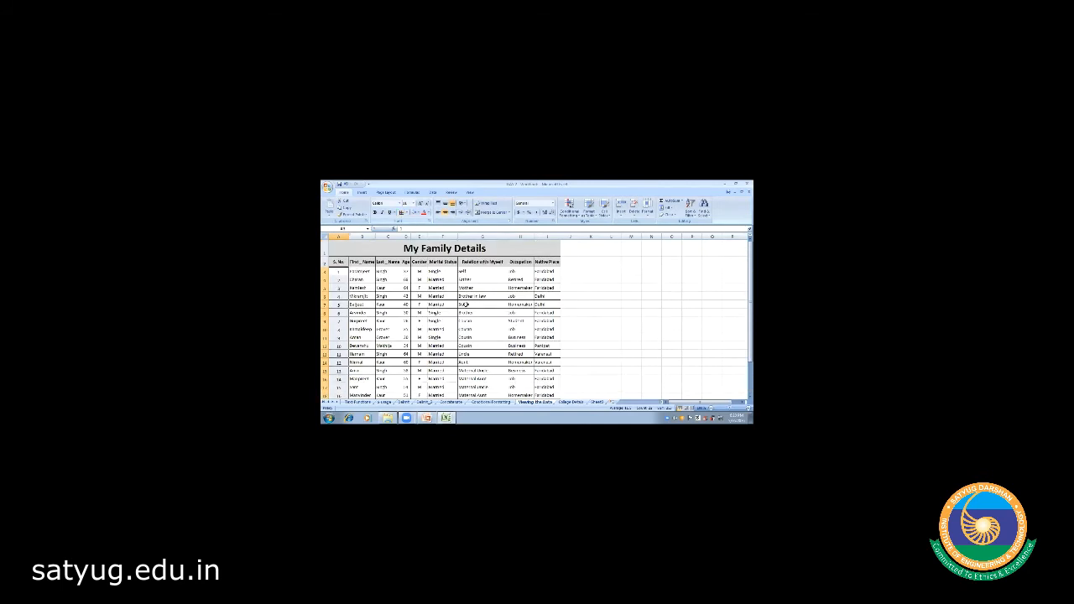
{"action": "left_click", "coordinate": [529, 320]}
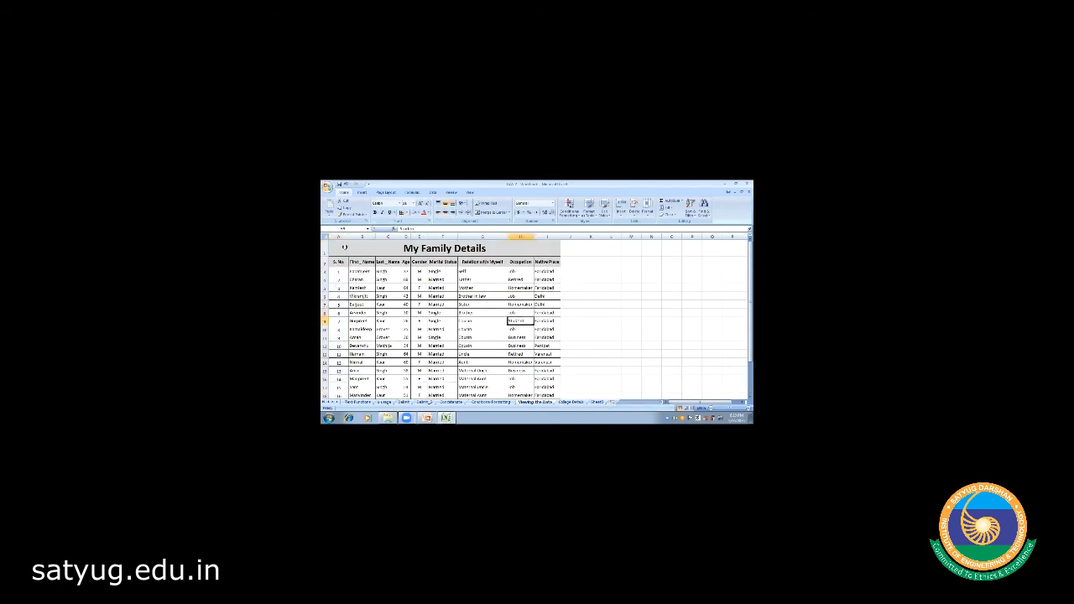
{"action": "left_click", "coordinate": [339, 237]}
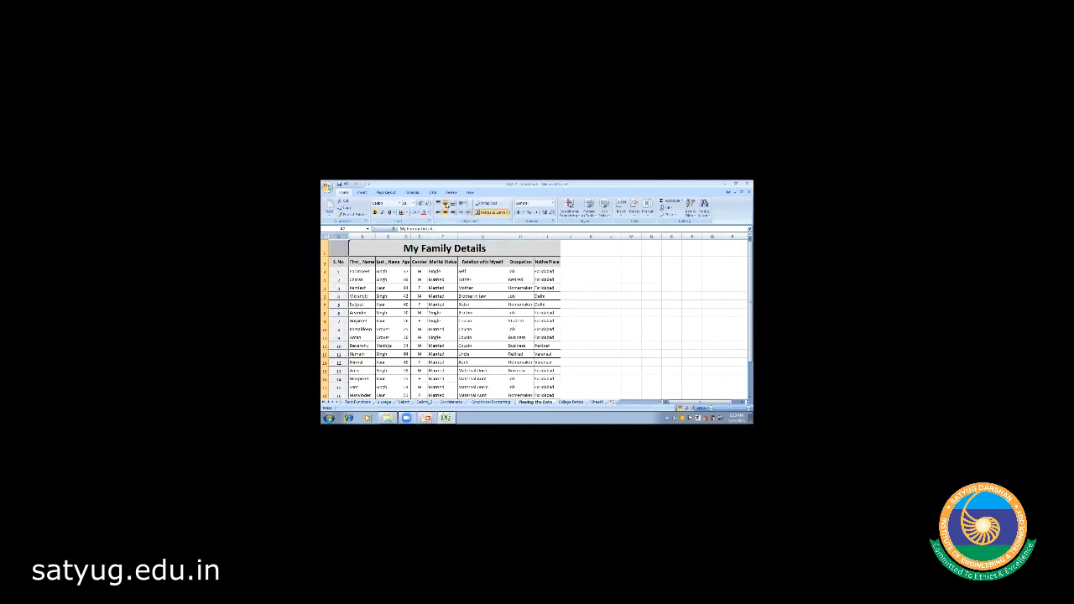
{"action": "left_click", "coordinate": [388, 296]}
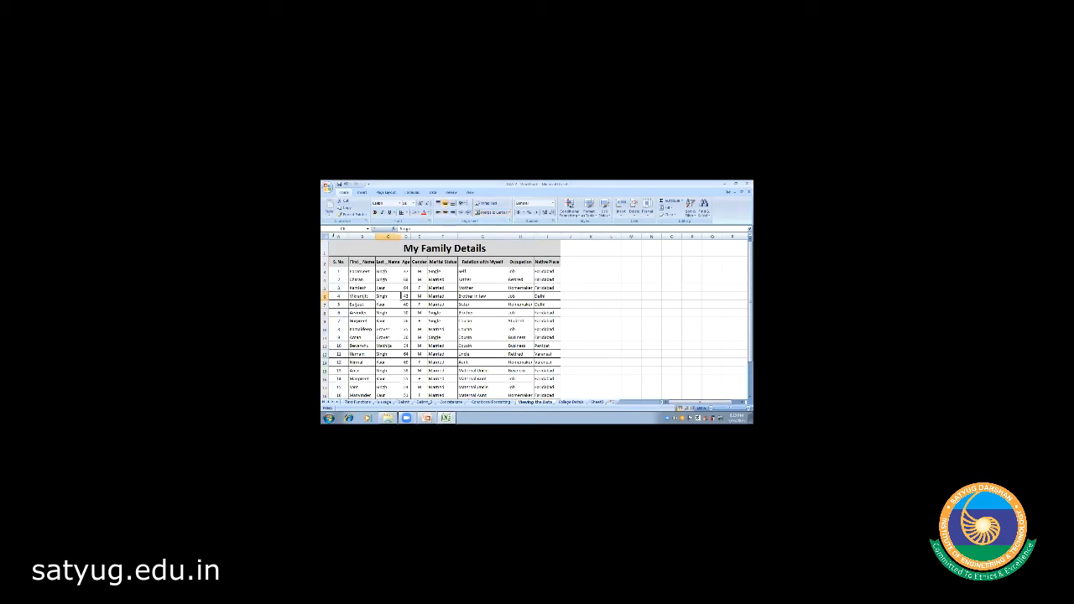
- AutoFit column A to the S. No. heading and select cell B4 as the freeze point
{"action": "double_click", "coordinate": [348, 237]}
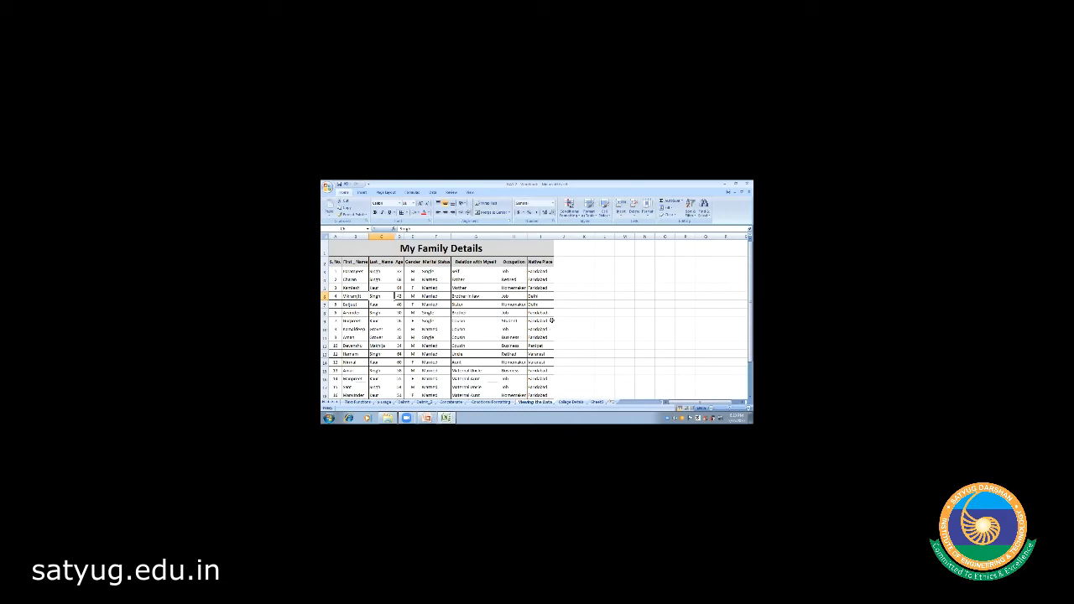
{"action": "left_click", "coordinate": [356, 272]}
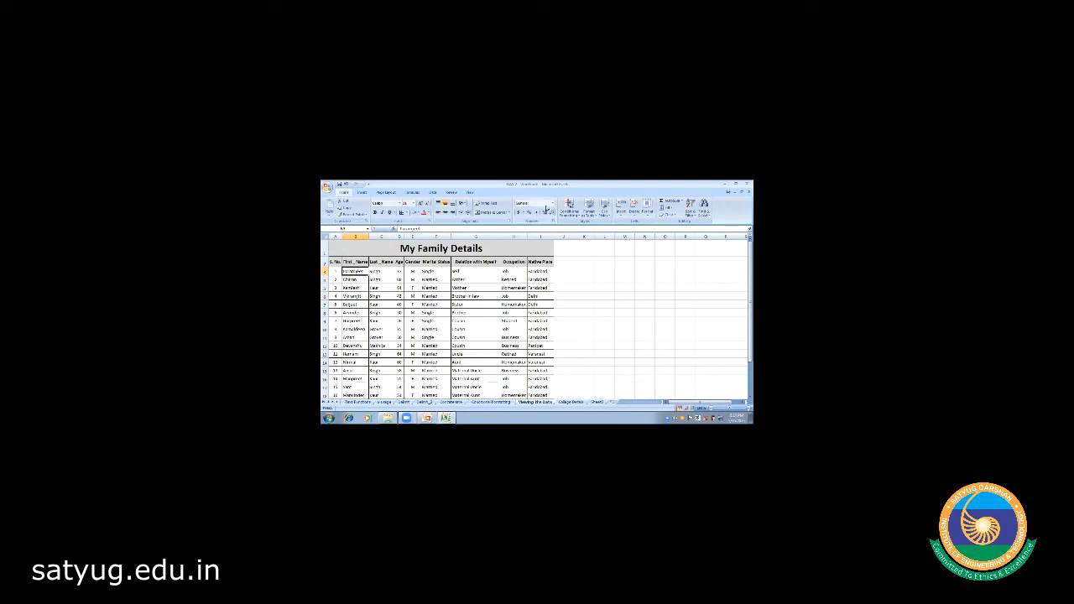
{"action": "left_click", "coordinate": [470, 193]}
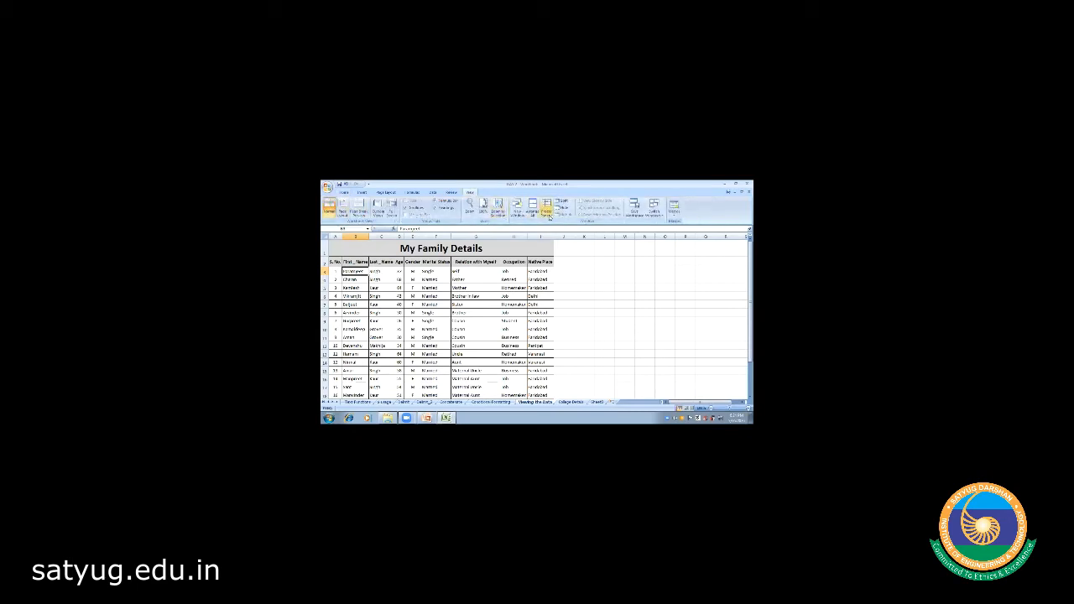
- Freeze panes at B4, keeping rows 1–3 and the S. No. column fixed
{"action": "left_click", "coordinate": [547, 211]}
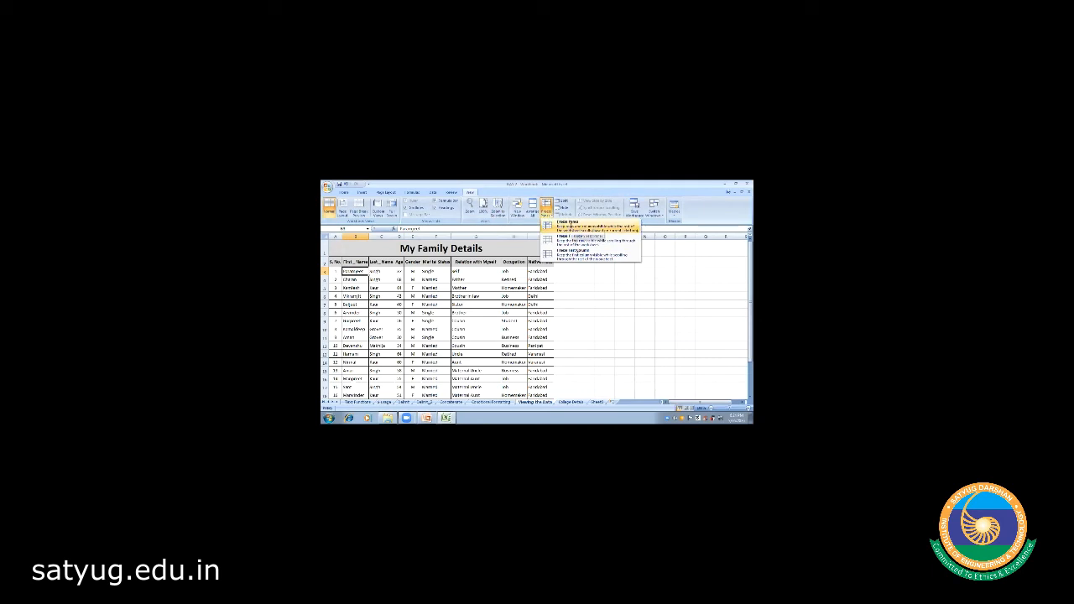
{"action": "left_click", "coordinate": [571, 226]}
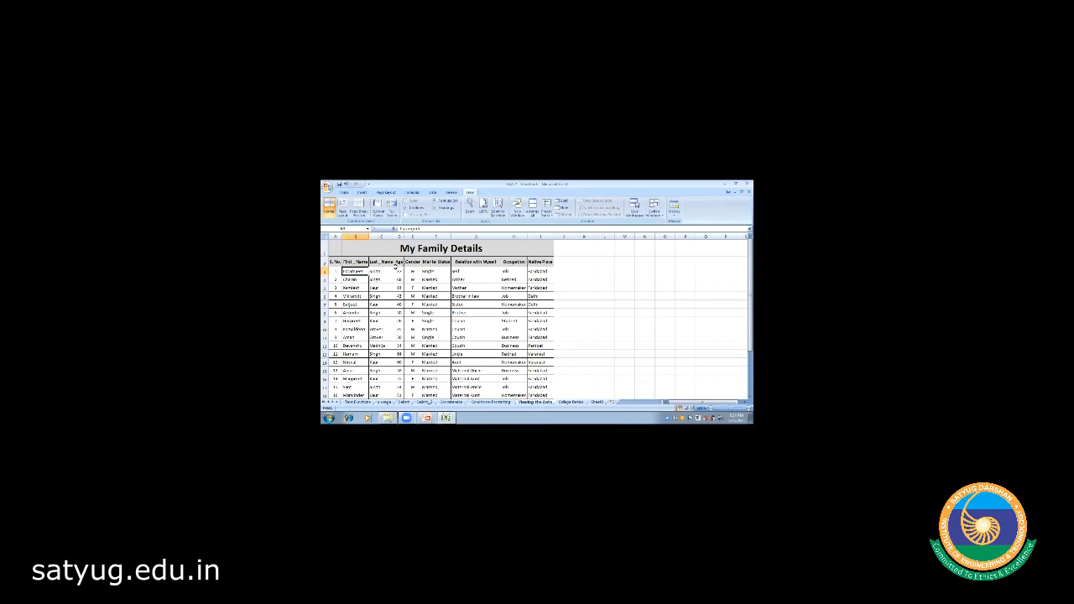
{"action": "left_click", "coordinate": [353, 288]}
{"action": "key", "text": "Down"}
{"action": "key", "text": "Down"}
{"action": "key", "text": "Down"}
{"action": "key", "text": "Down"}
{"action": "key", "text": "Down"}
{"action": "key", "text": "Down"}
{"action": "key", "text": "Down"}
{"action": "key", "text": "Down"}
{"action": "key", "text": "Down"}
{"action": "key", "text": "Down"}
{"action": "key", "text": "Down"}
{"action": "key", "text": "Down"}
{"action": "key", "text": "Down"}
{"action": "key", "text": "Down"}
{"action": "key", "text": "Down"}
{"action": "key", "text": "Down"}
{"action": "key", "text": "Down"}
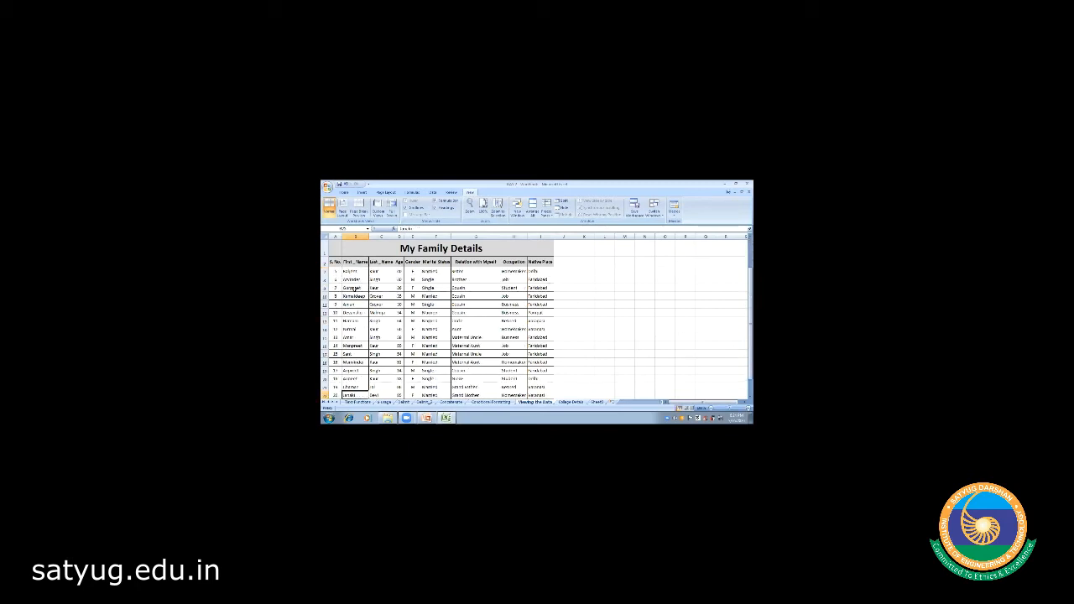
{"action": "key", "text": "Down"}
{"action": "key", "text": "Down"}
{"action": "key", "text": "Down"}
{"action": "key", "text": "Down"}
{"action": "key", "text": "Down"}
{"action": "key", "text": "Down"}
{"action": "key", "text": "Down"}
{"action": "key", "text": "Down"}
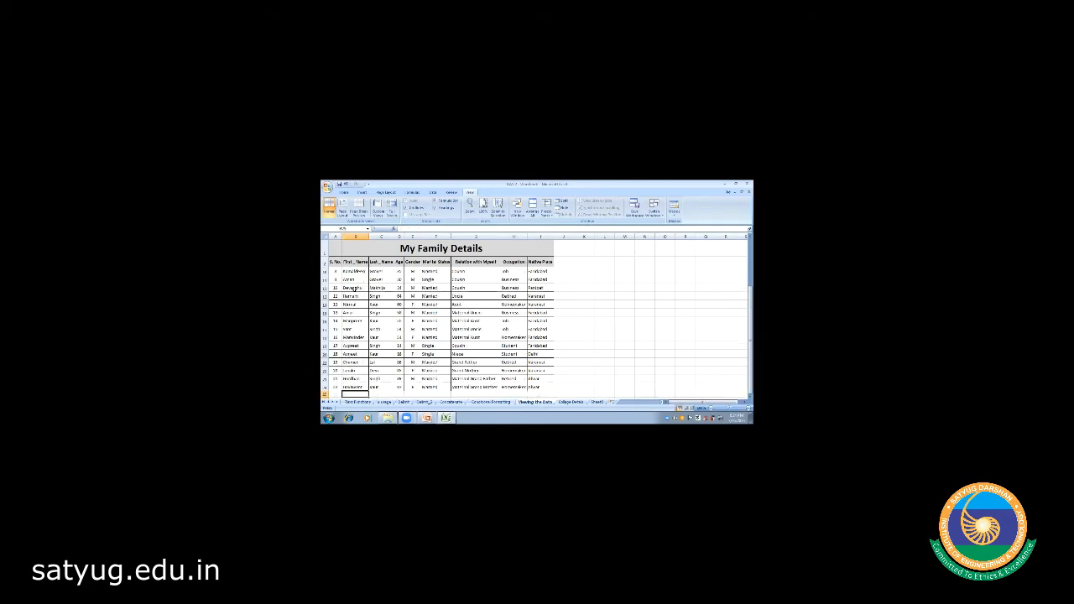
{"action": "key", "text": "Down"}
{"action": "key", "text": "Down"}
{"action": "key", "text": "Down"}
{"action": "key", "text": "Down"}
{"action": "key", "text": "Down"}
{"action": "key", "text": "Down"}
{"action": "key", "text": "Down"}
{"action": "key", "text": "Down"}
{"action": "key", "text": "Down"}
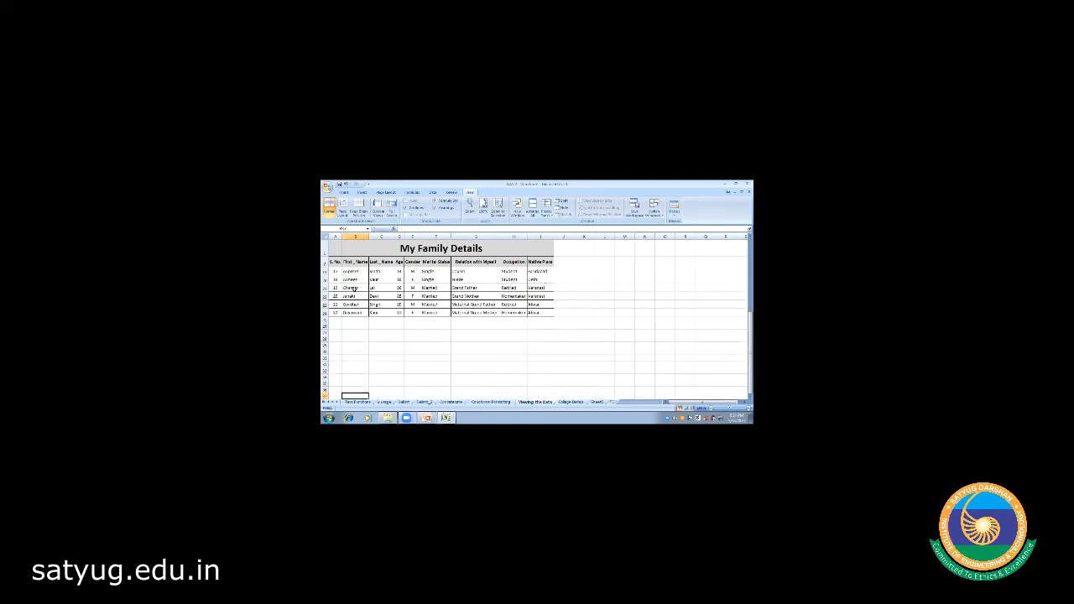
{"action": "key", "text": "Down"}
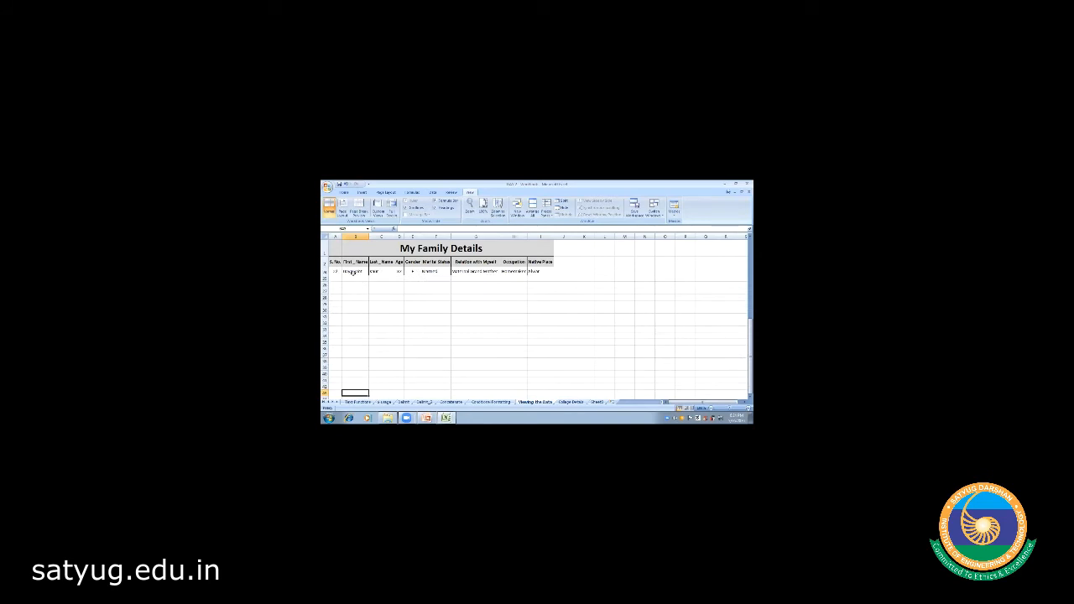
{"action": "left_click", "coordinate": [336, 271]}
{"action": "key", "text": "Right"}
{"action": "key", "text": "Right"}
{"action": "key", "text": "Right"}
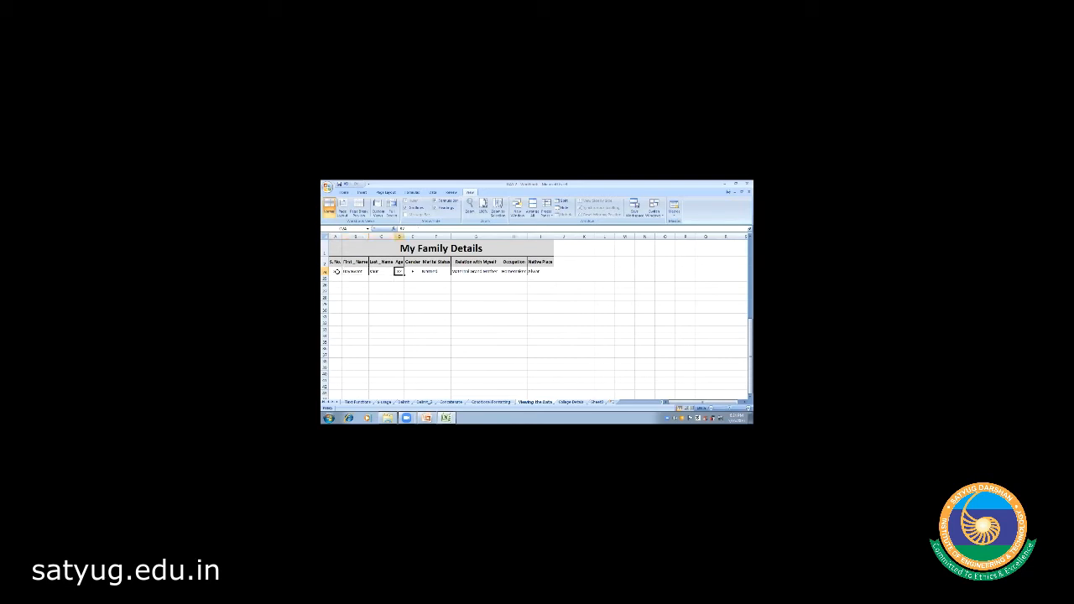
{"action": "key", "text": "Right"}
{"action": "key", "text": "Right"}
{"action": "key", "text": "Right"}
{"action": "key", "text": "Right"}
{"action": "key", "text": "Right"}
{"action": "key", "text": "Right"}
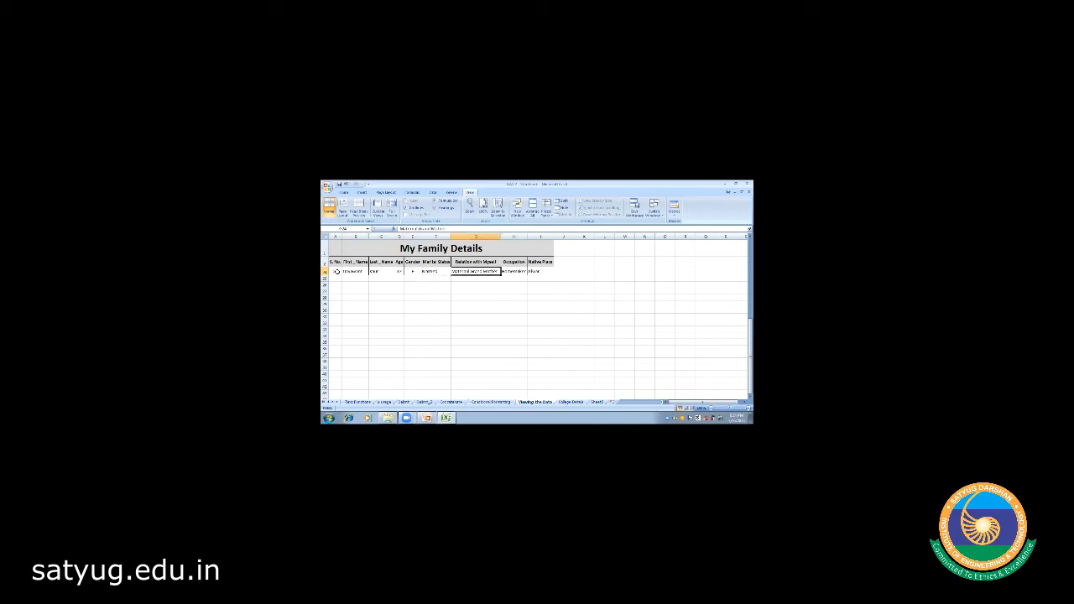
{"action": "key", "text": "Left"}
{"action": "key", "text": "Left"}
{"action": "key", "text": "Left"}
{"action": "key", "text": "Left"}
{"action": "key", "text": "Left"}
{"action": "key", "text": "Left"}
{"action": "key", "text": "Left"}
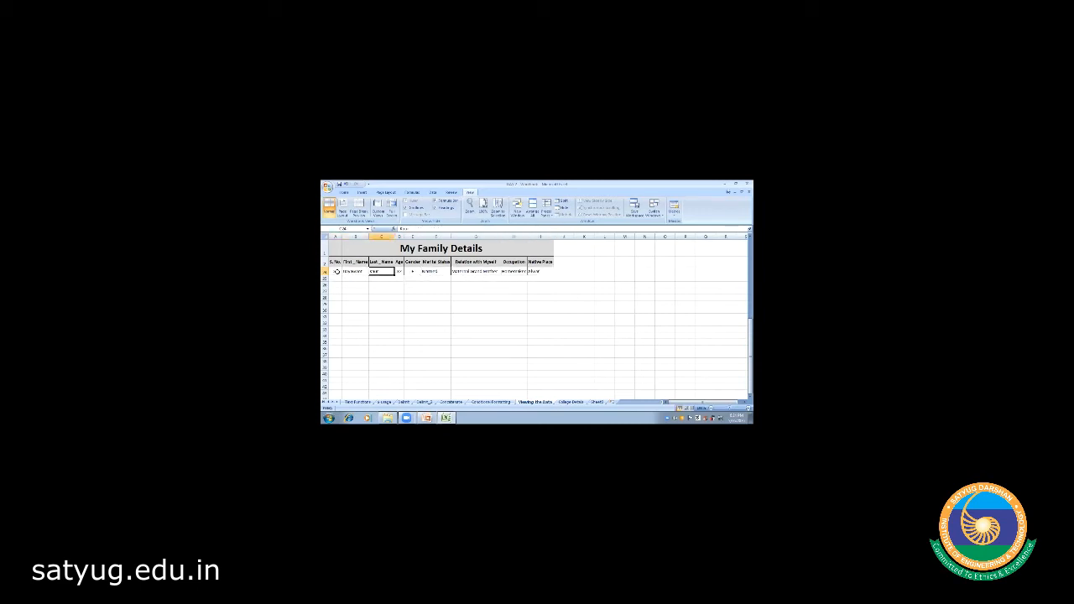
{"action": "key", "text": "Left"}
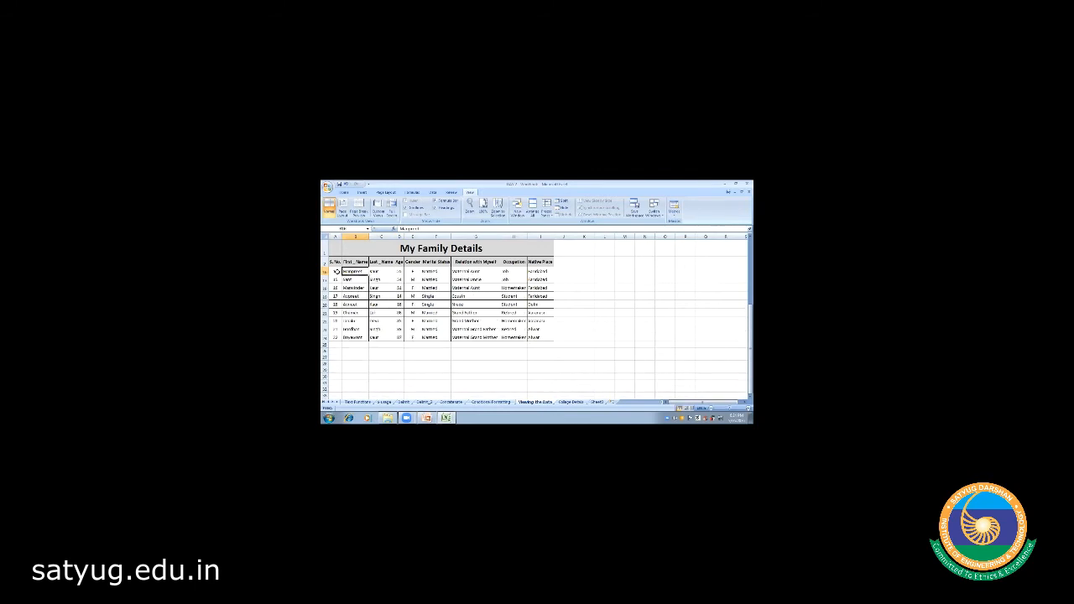
- Unfreeze the panes and select Occupation cell H4 as the new freeze point
{"action": "key", "text": "Up"}
{"action": "key", "text": "Up"}
{"action": "key", "text": "Up"}
{"action": "key", "text": "Up"}
{"action": "key", "text": "Up"}
{"action": "key", "text": "Up"}
{"action": "key", "text": "Up"}
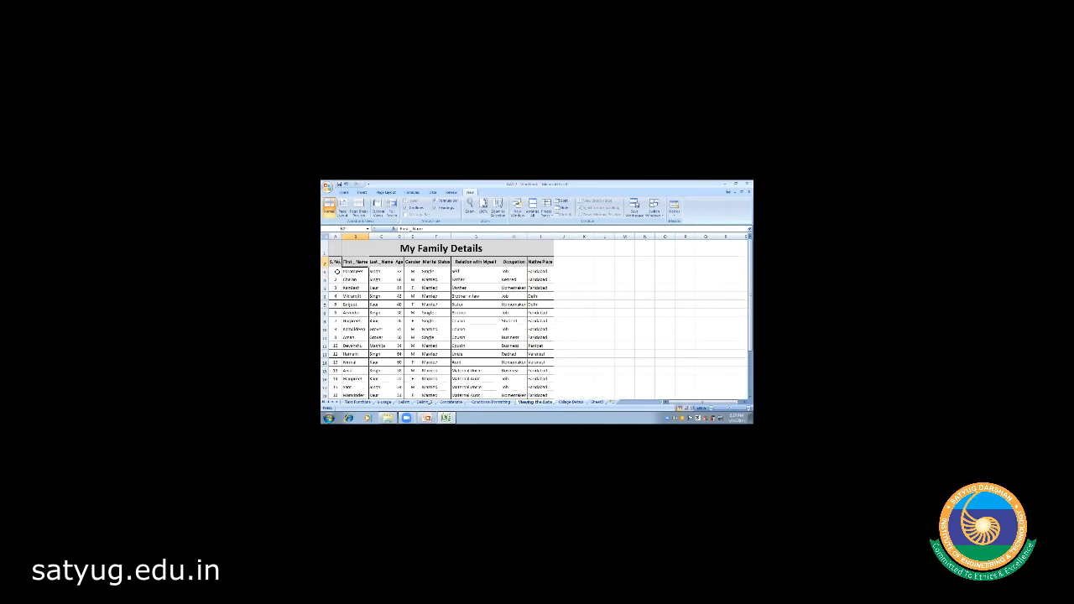
{"action": "key", "text": "Down"}
{"action": "key", "text": "Down"}
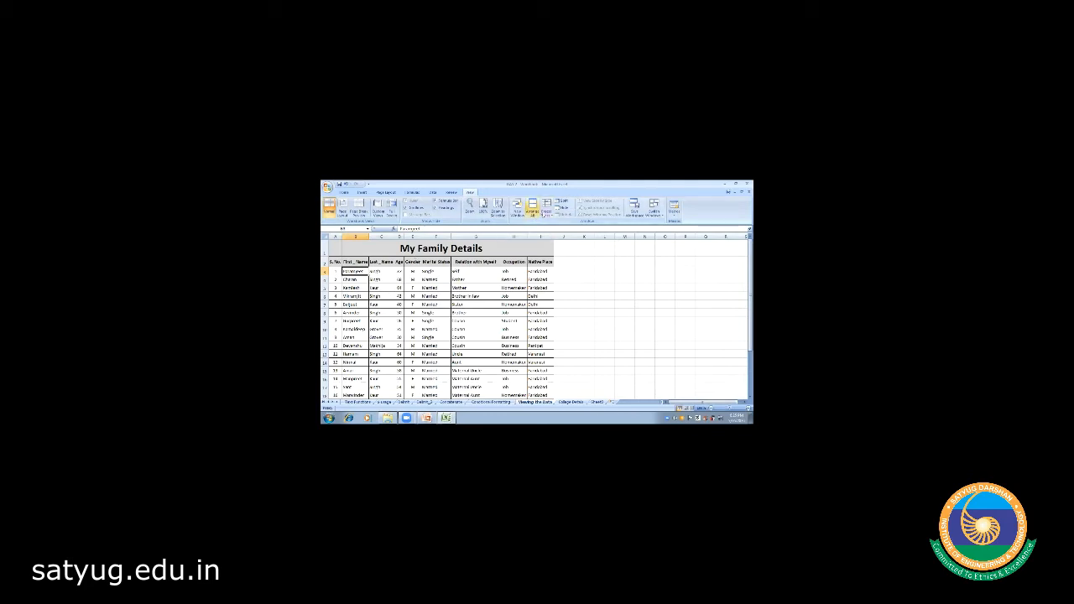
{"action": "left_click", "coordinate": [545, 212]}
{"action": "left_click", "coordinate": [546, 225]}
{"action": "left_click", "coordinate": [401, 313]}
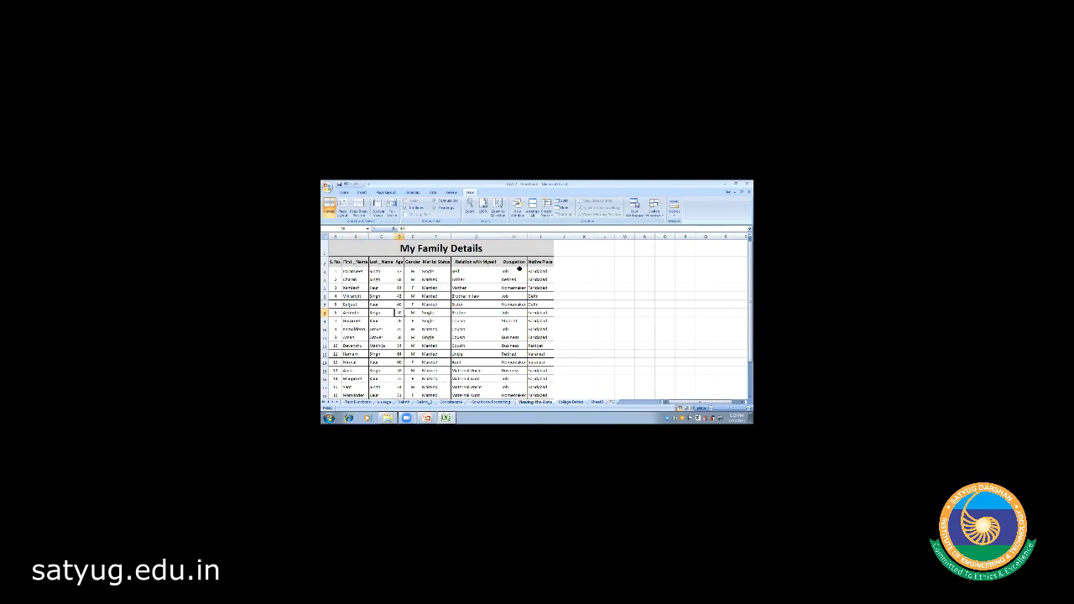
{"action": "left_click", "coordinate": [509, 271]}
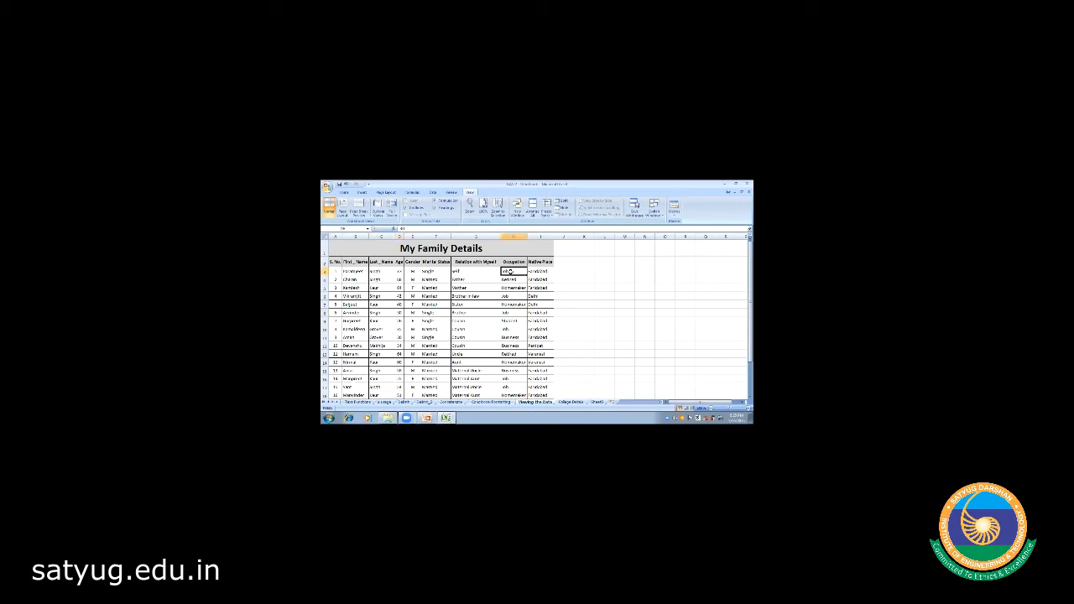
- Freeze panes at H4, then test the fixed rows and columns with arrow keys
{"action": "left_click", "coordinate": [547, 209]}
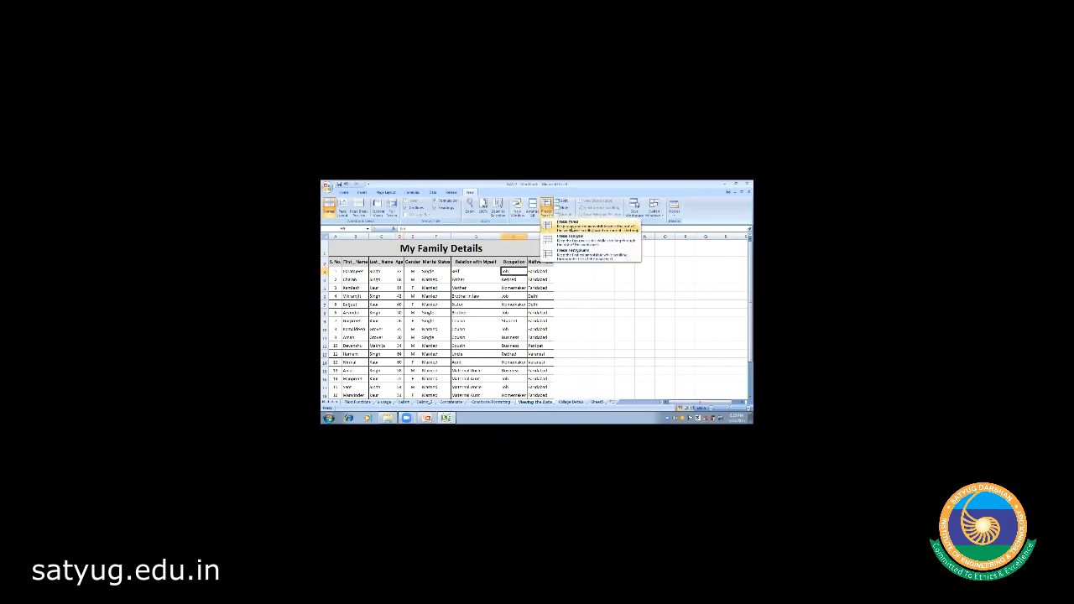
{"action": "left_click", "coordinate": [567, 222]}
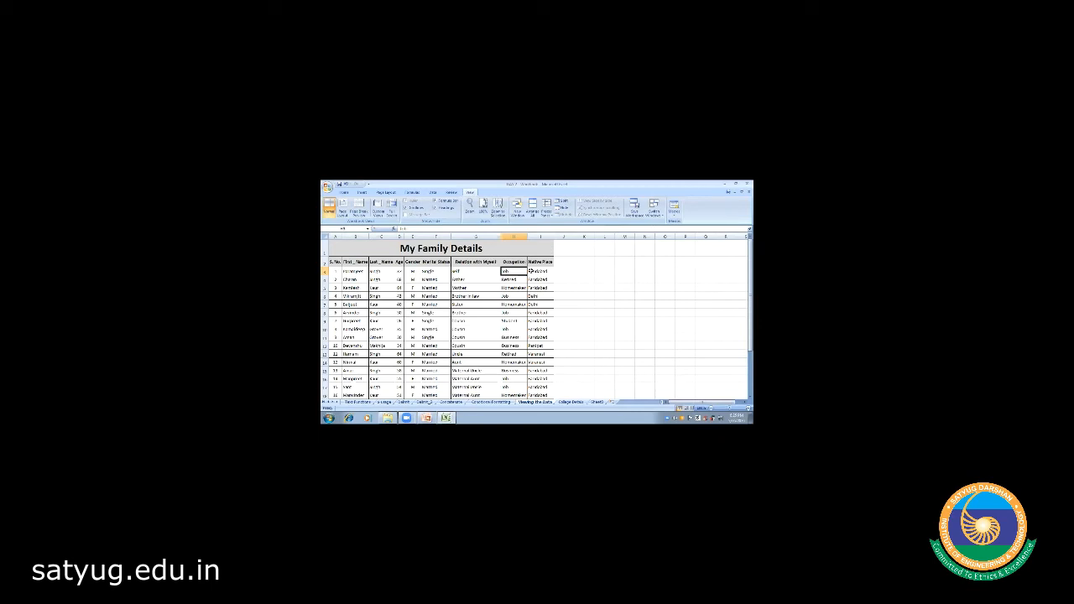
{"action": "key", "text": "Down"}
{"action": "key", "text": "Down"}
{"action": "key", "text": "Down"}
{"action": "key", "text": "Down"}
{"action": "key", "text": "Down"}
{"action": "key", "text": "Down"}
{"action": "key", "text": "Down"}
{"action": "key", "text": "Down"}
{"action": "key", "text": "Down"}
{"action": "key", "text": "Down"}
{"action": "key", "text": "Down"}
{"action": "key", "text": "Down"}
{"action": "key", "text": "Down"}
{"action": "key", "text": "Down"}
{"action": "key", "text": "Down"}
{"action": "key", "text": "Down"}
{"action": "key", "text": "Down"}
{"action": "key", "text": "Down"}
{"action": "key", "text": "Down"}
{"action": "key", "text": "Down"}
{"action": "key", "text": "Down"}
{"action": "key", "text": "Right"}
{"action": "key", "text": "Right"}
{"action": "key", "text": "Right"}
{"action": "key", "text": "Right"}
{"action": "key", "text": "Right"}
{"action": "key", "text": "Right"}
{"action": "key", "text": "Right"}
{"action": "key", "text": "Right"}
{"action": "key", "text": "Right"}
{"action": "key", "text": "Right"}
{"action": "key", "text": "Right"}
{"action": "key", "text": "Right"}
{"action": "key", "text": "Right"}
{"action": "key", "text": "Right"}
{"action": "key", "text": "Right"}
{"action": "key", "text": "Right"}
{"action": "key", "text": "Right"}
{"action": "key", "text": "Right"}
{"action": "key", "text": "Right"}
{"action": "key", "text": "Right"}
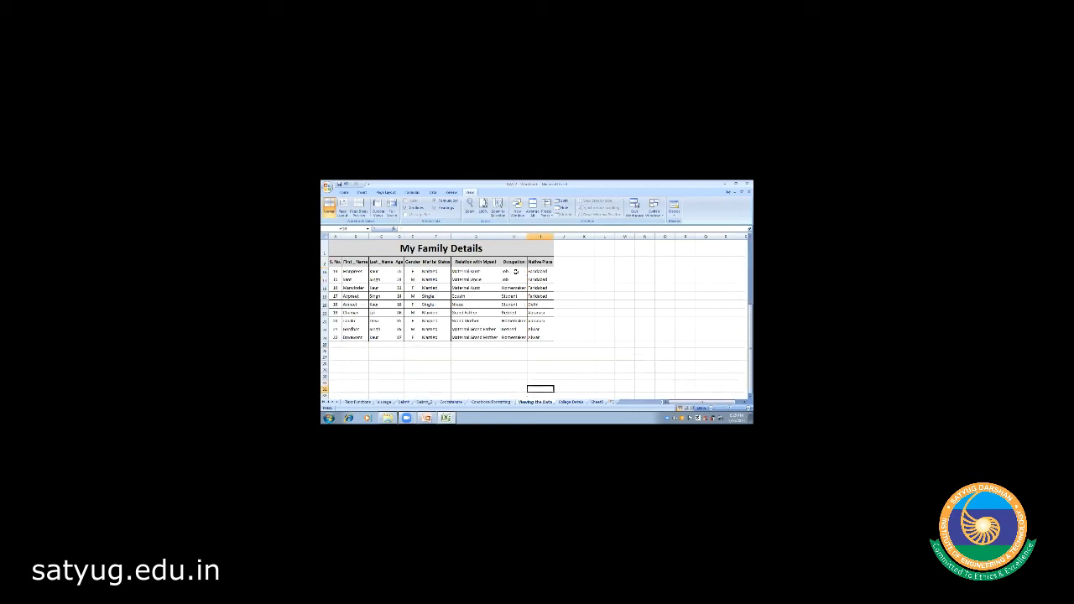
{"action": "key", "text": "Left"}
{"action": "key", "text": "Left"}
{"action": "key", "text": "Left"}
{"action": "key", "text": "Left"}
{"action": "key", "text": "Left"}
{"action": "key", "text": "Left"}
{"action": "key", "text": "Left"}
{"action": "key", "text": "Left"}
{"action": "key", "text": "Left"}
{"action": "key", "text": "Left"}
{"action": "key", "text": "Left"}
{"action": "key", "text": "Left"}
{"action": "key", "text": "Left"}
{"action": "key", "text": "Left"}
{"action": "key", "text": "Left"}
{"action": "key", "text": "Left"}
{"action": "key", "text": "Left"}
{"action": "key", "text": "Left"}
{"action": "key", "text": "Left"}
{"action": "key", "text": "Left"}
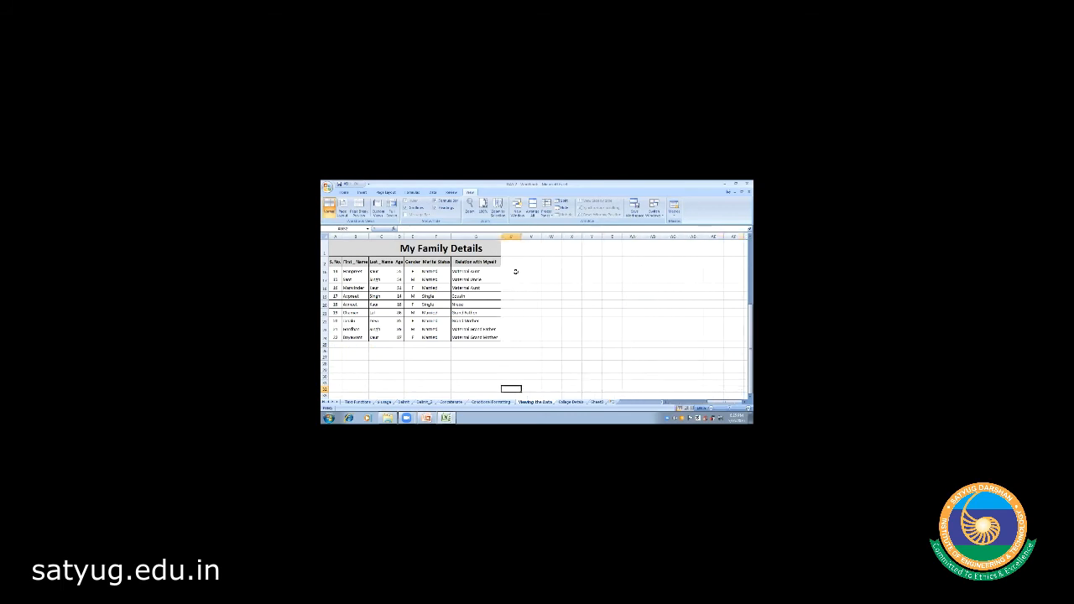
{"action": "key", "text": "Right"}
{"action": "key", "text": "Right"}
{"action": "key", "text": "Right"}
{"action": "key", "text": "Right"}
{"action": "key", "text": "Right"}
{"action": "key", "text": "Right"}
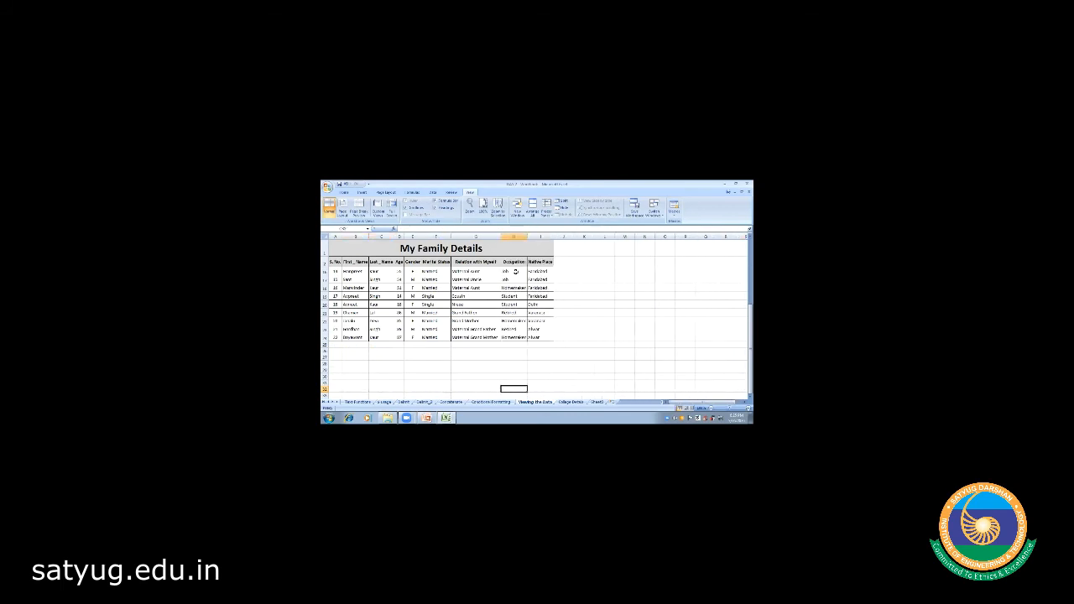
{"action": "key", "text": "Left"}
{"action": "key", "text": "Left"}
{"action": "key", "text": "Left"}
{"action": "key", "text": "Left"}
{"action": "key", "text": "Left"}
{"action": "key", "text": "Left"}
{"action": "key", "text": "Left"}
{"action": "key", "text": "Left"}
{"action": "key", "text": "Up"}
{"action": "key", "text": "Up"}
{"action": "key", "text": "Up"}
{"action": "key", "text": "Up"}
{"action": "key", "text": "Up"}
{"action": "key", "text": "Up"}
{"action": "key", "text": "Up"}
{"action": "key", "text": "Up"}
{"action": "key", "text": "Up"}
{"action": "key", "text": "Up"}
{"action": "key", "text": "Up"}
{"action": "key", "text": "Up"}
{"action": "key", "text": "Up"}
{"action": "key", "text": "Up"}
{"action": "key", "text": "Up"}
{"action": "key", "text": "Up"}
{"action": "key", "text": "Up"}
{"action": "key", "text": "Up"}
{"action": "key", "text": "Up"}
{"action": "key", "text": "Up"}
{"action": "key", "text": "Right"}
{"action": "key", "text": "Right"}
{"action": "key", "text": "Right"}
{"action": "key", "text": "Right"}
{"action": "key", "text": "Right"}
{"action": "key", "text": "Right"}
{"action": "key", "text": "Right"}
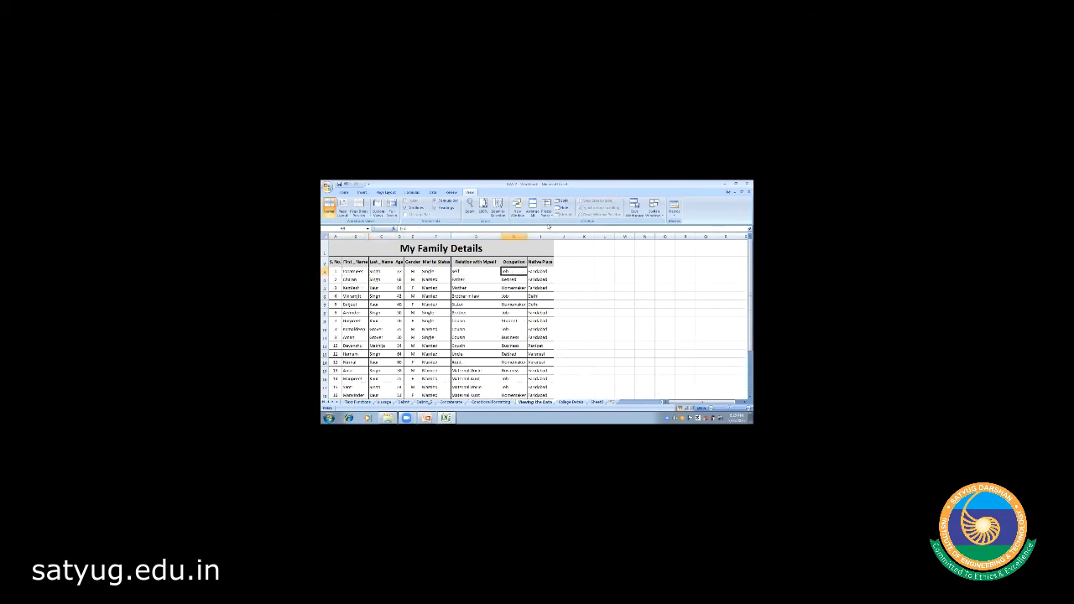
{"action": "left_click", "coordinate": [577, 302]}
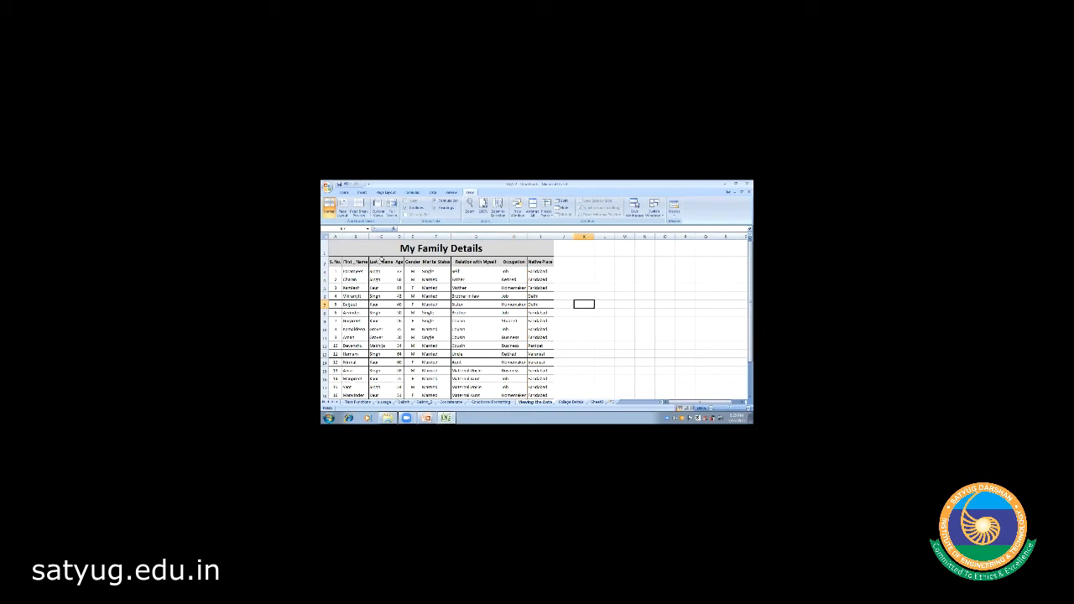
{"action": "left_click", "coordinate": [466, 289]}
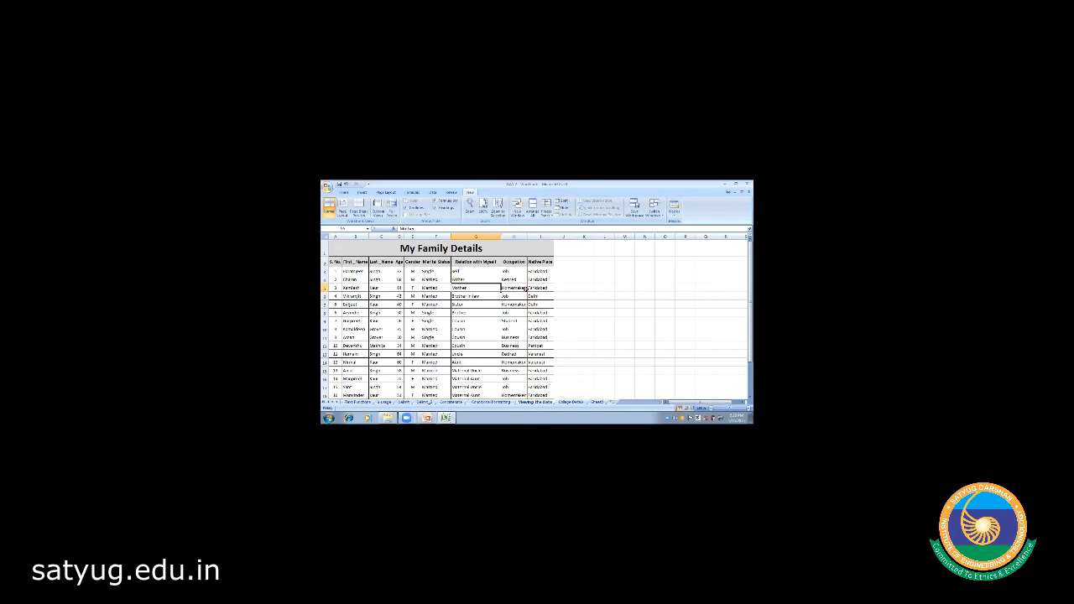
{"action": "left_click", "coordinate": [607, 327]}
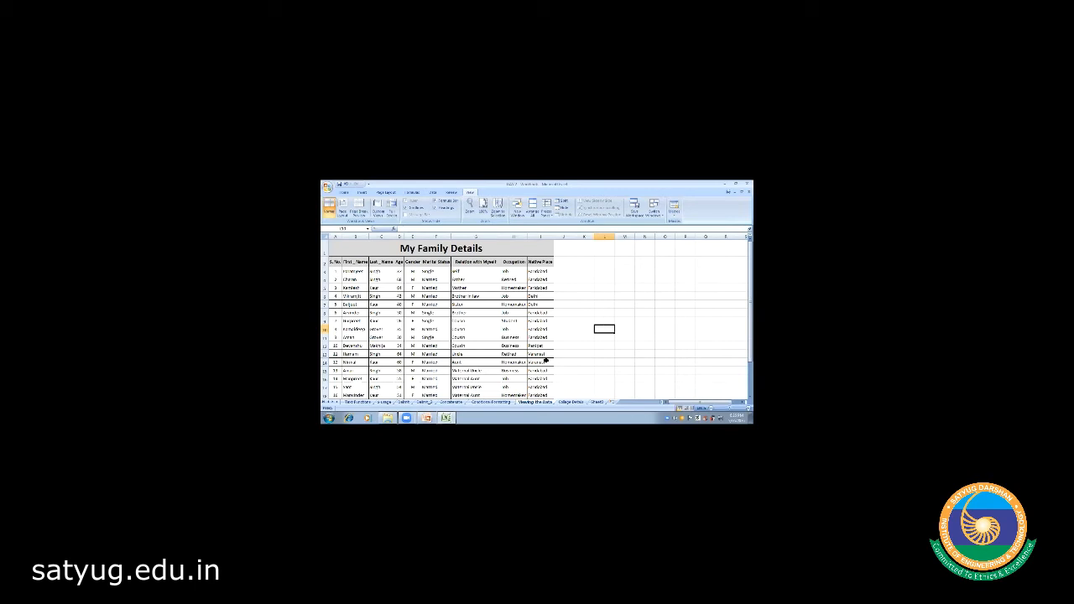
{"action": "left_click", "coordinate": [567, 243]}
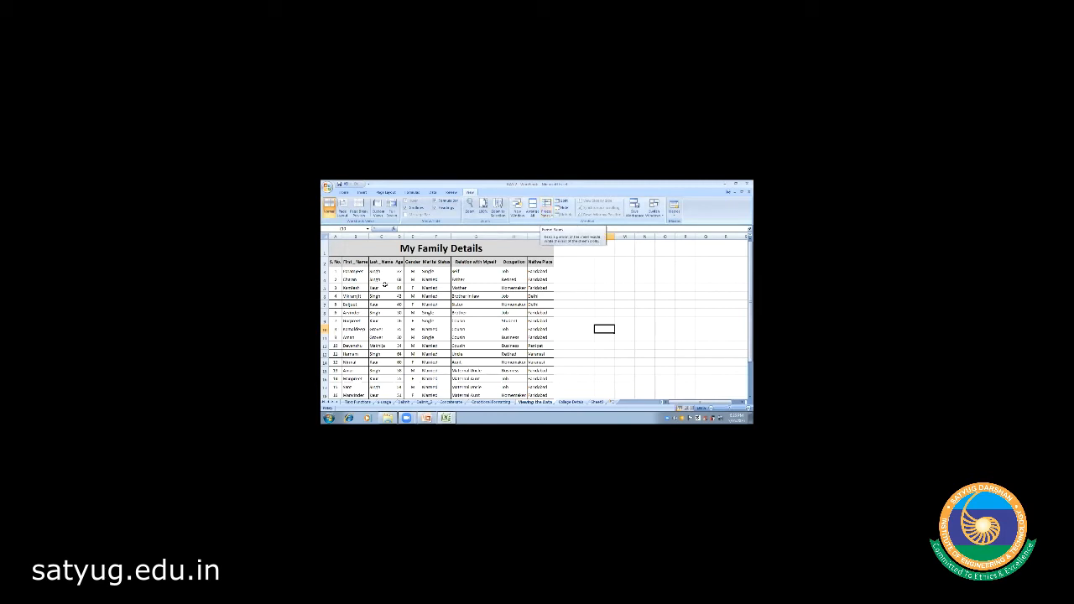
{"action": "left_click", "coordinate": [353, 271]}
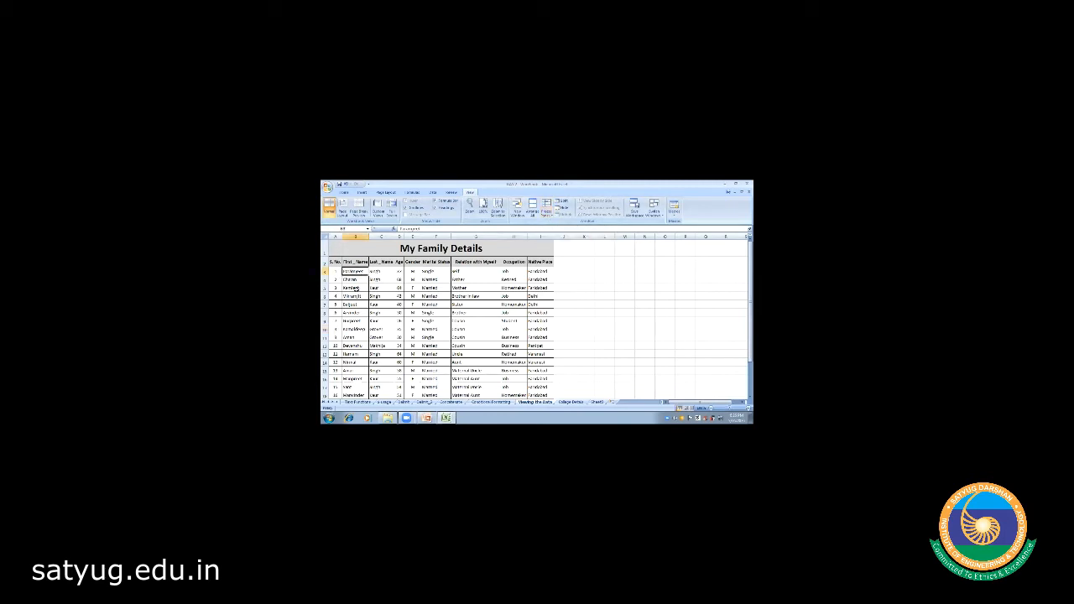
{"action": "key", "text": "Down"}
{"action": "key", "text": "Down"}
{"action": "key", "text": "Down"}
{"action": "key", "text": "Down"}
{"action": "key", "text": "Down"}
{"action": "key", "text": "Down"}
{"action": "key", "text": "Down"}
{"action": "key", "text": "Down"}
{"action": "key", "text": "Down"}
{"action": "key", "text": "Down"}
{"action": "key", "text": "Down"}
{"action": "key", "text": "Down"}
{"action": "key", "text": "Down"}
{"action": "key", "text": "Down"}
{"action": "key", "text": "Down"}
{"action": "key", "text": "Down"}
{"action": "key", "text": "Down"}
{"action": "key", "text": "Down"}
{"action": "key", "text": "Down"}
{"action": "key", "text": "Down"}
{"action": "key", "text": "Down"}
{"action": "key", "text": "Down"}
{"action": "key", "text": "Down"}
{"action": "key", "text": "Down"}
{"action": "key", "text": "Down"}
{"action": "key", "text": "Down"}
{"action": "key", "text": "Down"}
{"action": "key", "text": "Down"}
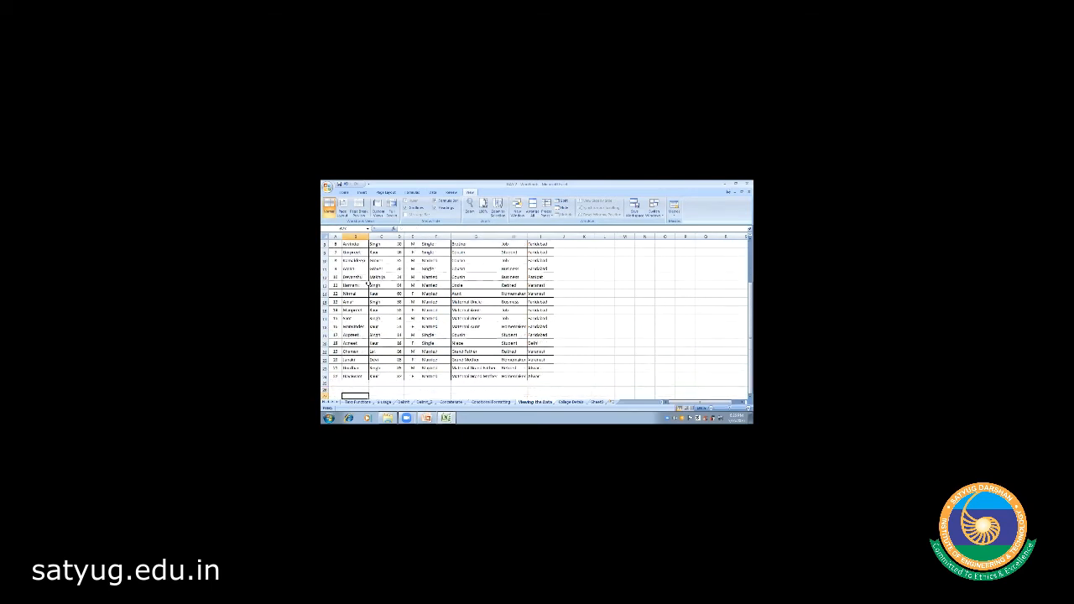
{"action": "key", "text": "Down"}
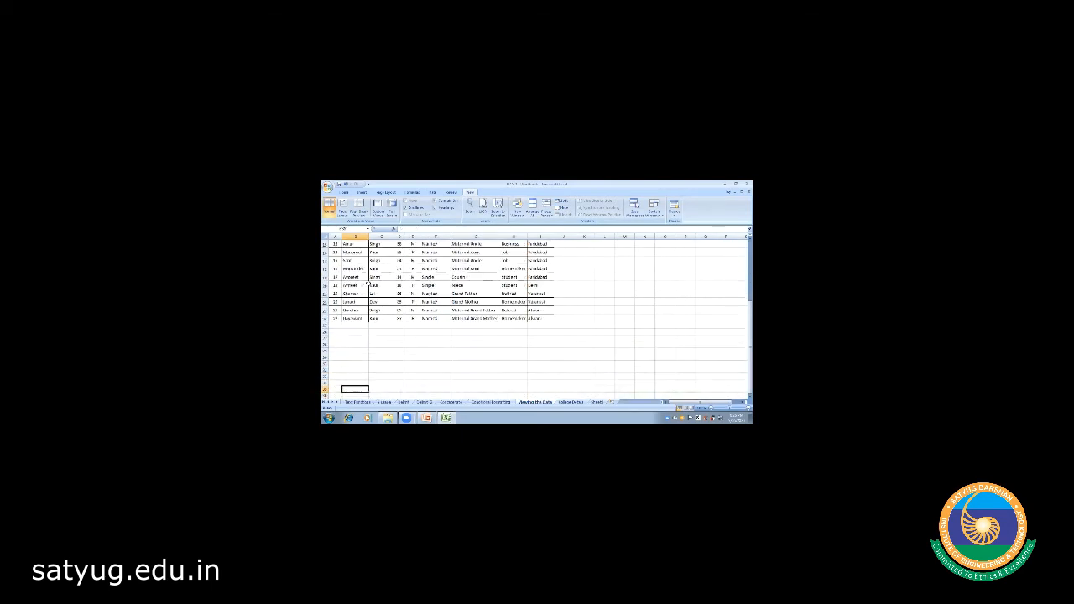
{"action": "key", "text": "Up"}
{"action": "key", "text": "Up"}
{"action": "key", "text": "Up"}
{"action": "key", "text": "Up"}
{"action": "key", "text": "Up"}
{"action": "key", "text": "Up"}
{"action": "key", "text": "Up"}
{"action": "key", "text": "Up"}
{"action": "key", "text": "Up"}
{"action": "key", "text": "Up"}
{"action": "key", "text": "Up"}
{"action": "key", "text": "Up"}
{"action": "key", "text": "Up"}
{"action": "key", "text": "Up"}
{"action": "key", "text": "Up"}
{"action": "key", "text": "Up"}
{"action": "key", "text": "Up"}
{"action": "key", "text": "Up"}
{"action": "key", "text": "Up"}
{"action": "key", "text": "Up"}
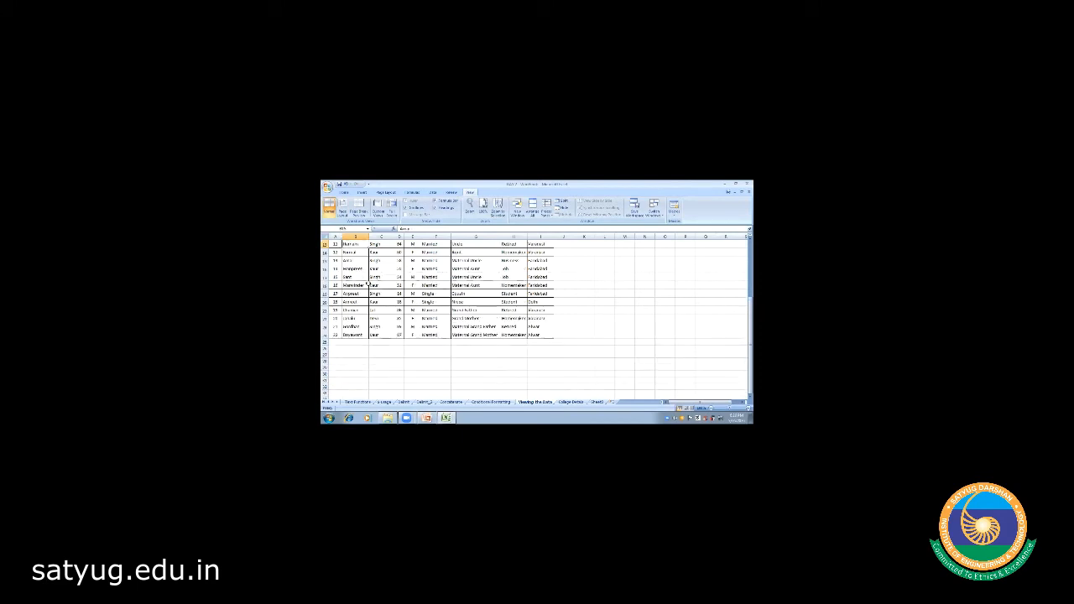
{"action": "key", "text": "Up"}
{"action": "key", "text": "Up"}
{"action": "key", "text": "Up"}
{"action": "key", "text": "Up"}
{"action": "key", "text": "Up"}
{"action": "key", "text": "Up"}
{"action": "key", "text": "Up"}
{"action": "key", "text": "Up"}
{"action": "key", "text": "Up"}
{"action": "key", "text": "Up"}
{"action": "key", "text": "Up"}
{"action": "key", "text": "Up"}
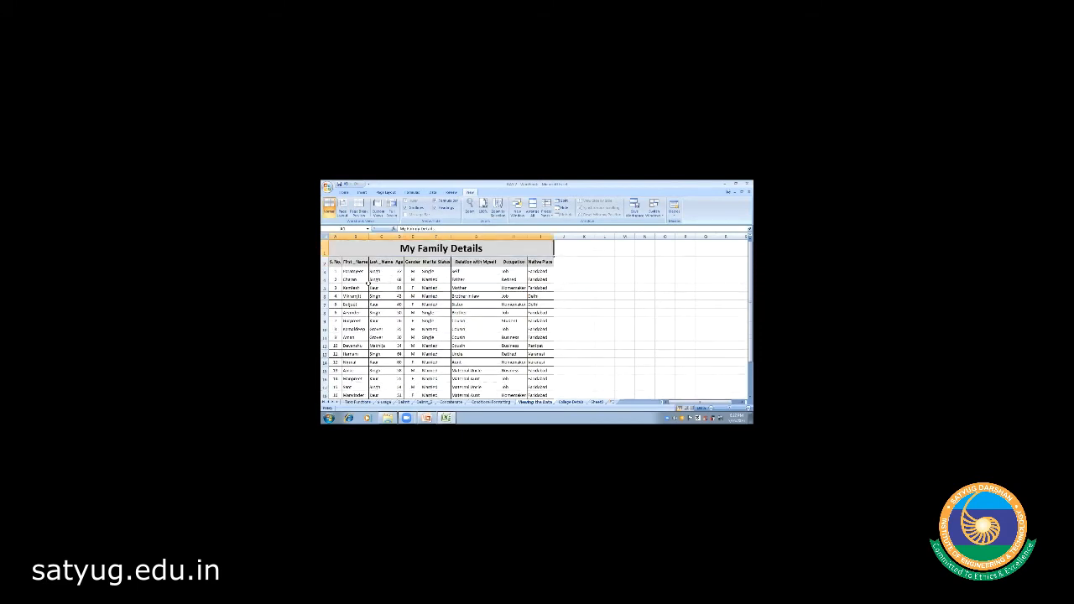
{"action": "key", "text": "Down"}
{"action": "key", "text": "Down"}
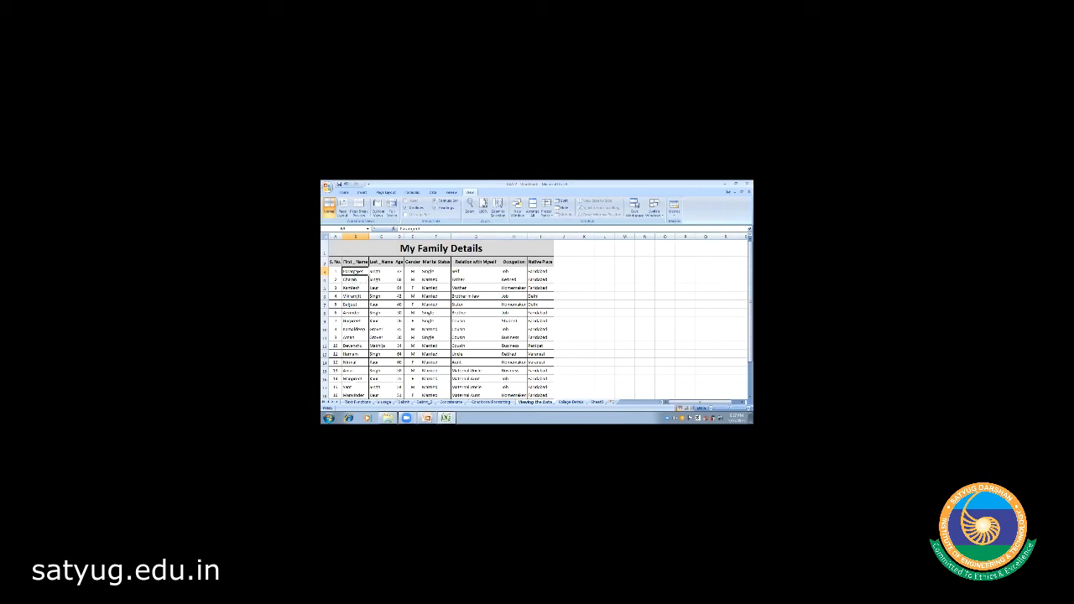
- Select cell B4 and apply Freeze Panes there, fixing rows 1–3 and column A
{"action": "left_click", "coordinate": [357, 286]}
{"action": "left_click", "coordinate": [350, 271]}
{"action": "left_click", "coordinate": [526, 215]}
{"action": "left_click", "coordinate": [345, 269]}
{"action": "left_click", "coordinate": [547, 210]}
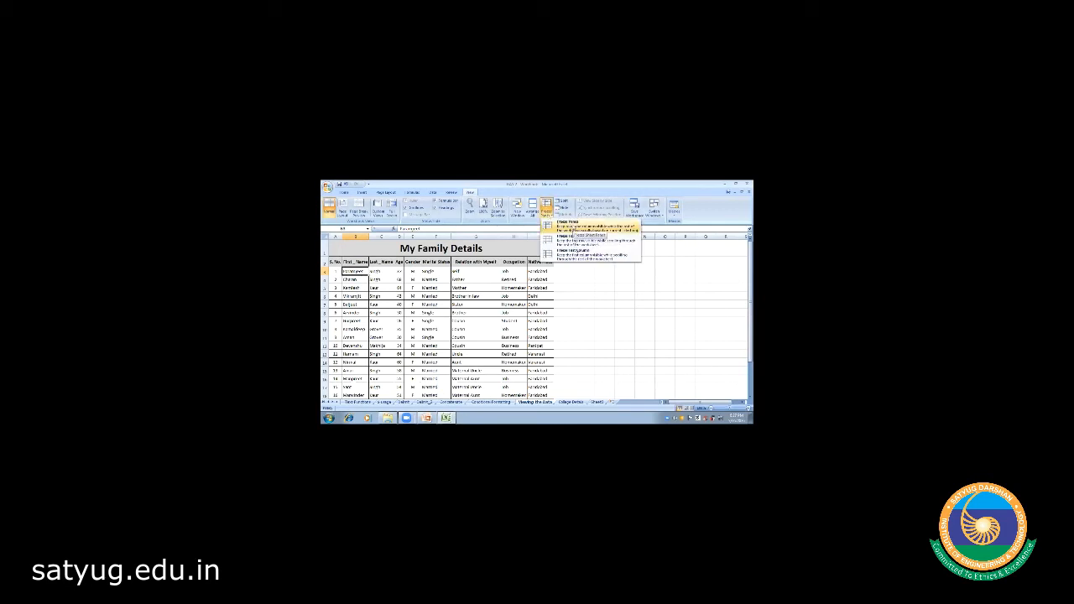
{"action": "left_click", "coordinate": [571, 229]}
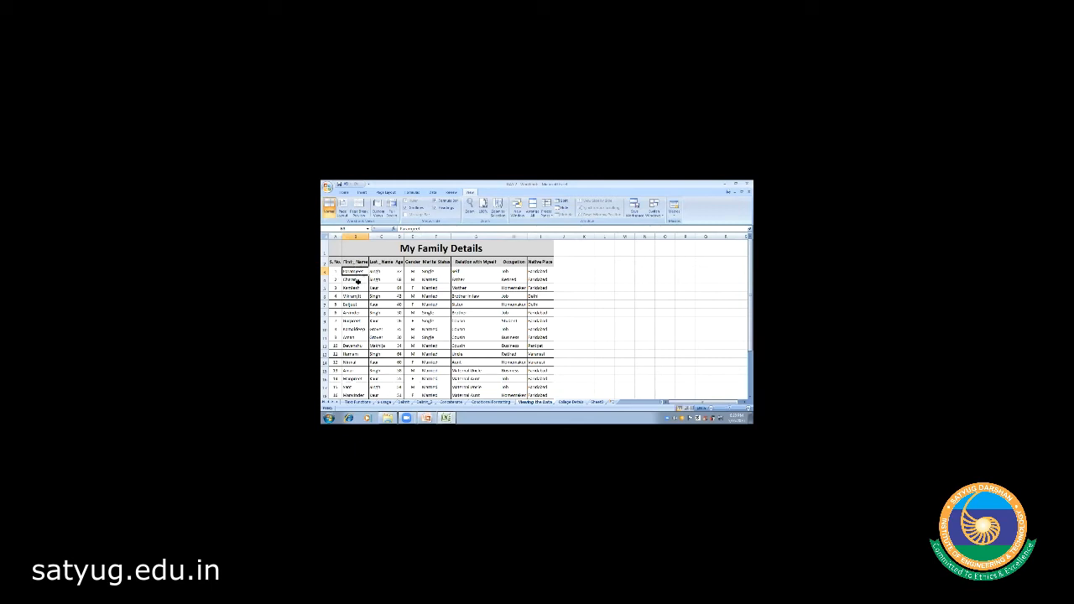
{"action": "key", "text": "Down"}
{"action": "key", "text": "Down"}
{"action": "key", "text": "Down"}
{"action": "key", "text": "Down"}
{"action": "key", "text": "Down"}
{"action": "key", "text": "Down"}
{"action": "key", "text": "Down"}
{"action": "key", "text": "Down"}
{"action": "key", "text": "Down"}
{"action": "key", "text": "Down"}
{"action": "key", "text": "Down"}
{"action": "key", "text": "Down"}
{"action": "key", "text": "Down"}
{"action": "key", "text": "Down"}
{"action": "key", "text": "Down"}
{"action": "key", "text": "Down"}
{"action": "key", "text": "Down"}
{"action": "key", "text": "Down"}
{"action": "key", "text": "Down"}
{"action": "key", "text": "Down"}
{"action": "key", "text": "Down"}
{"action": "key", "text": "Down"}
{"action": "key", "text": "Down"}
{"action": "key", "text": "Down"}
{"action": "key", "text": "Down"}
{"action": "key", "text": "Down"}
{"action": "key", "text": "Down"}
{"action": "key", "text": "Down"}
{"action": "key", "text": "Down"}
{"action": "key", "text": "Down"}
{"action": "key", "text": "Down"}
{"action": "key", "text": "Down"}
{"action": "key", "text": "Down"}
{"action": "key", "text": "Down"}
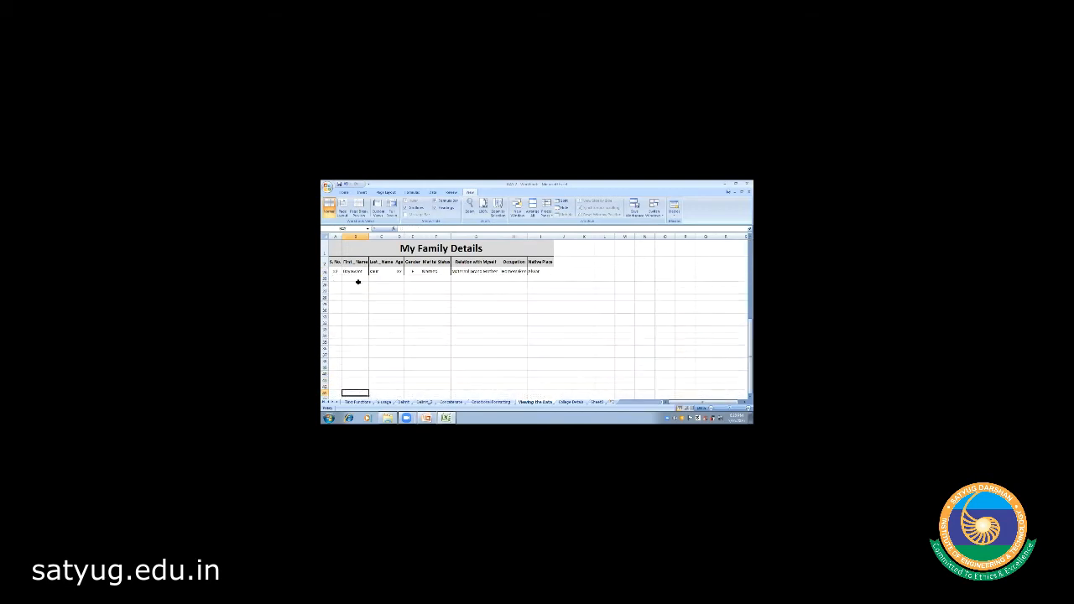
{"action": "key", "text": "Up"}
{"action": "key", "text": "Up"}
{"action": "key", "text": "Up"}
{"action": "key", "text": "Up"}
{"action": "key", "text": "Up"}
{"action": "key", "text": "Up"}
{"action": "key", "text": "Up"}
{"action": "key", "text": "Up"}
{"action": "key", "text": "Up"}
{"action": "key", "text": "Up"}
{"action": "key", "text": "Up"}
{"action": "key", "text": "Up"}
{"action": "key", "text": "Up"}
{"action": "key", "text": "Up"}
{"action": "key", "text": "Up"}
{"action": "key", "text": "Up"}
{"action": "key", "text": "Down"}
{"action": "key", "text": "Down"}
{"action": "key", "text": "Down"}
{"action": "key", "text": "Down"}
{"action": "key", "text": "Up"}
{"action": "key", "text": "Up"}
{"action": "key", "text": "Up"}
{"action": "key", "text": "Up"}
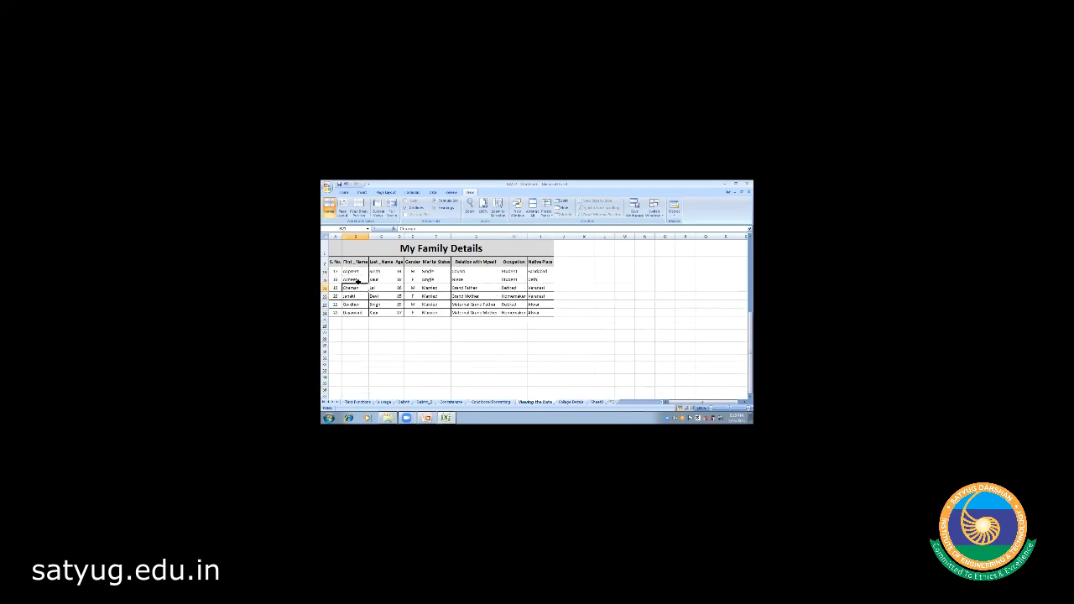
{"action": "key", "text": "Right"}
{"action": "key", "text": "Right"}
{"action": "key", "text": "Right"}
{"action": "key", "text": "Left"}
{"action": "key", "text": "Up"}
{"action": "key", "text": "Right"}
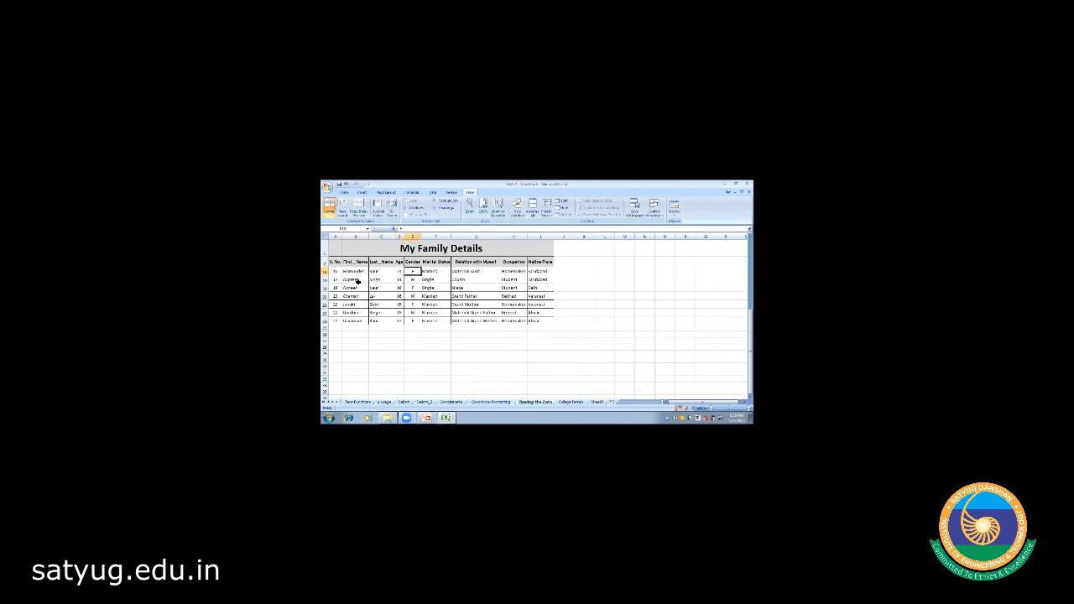
{"action": "key", "text": "Right"}
{"action": "key", "text": "Right"}
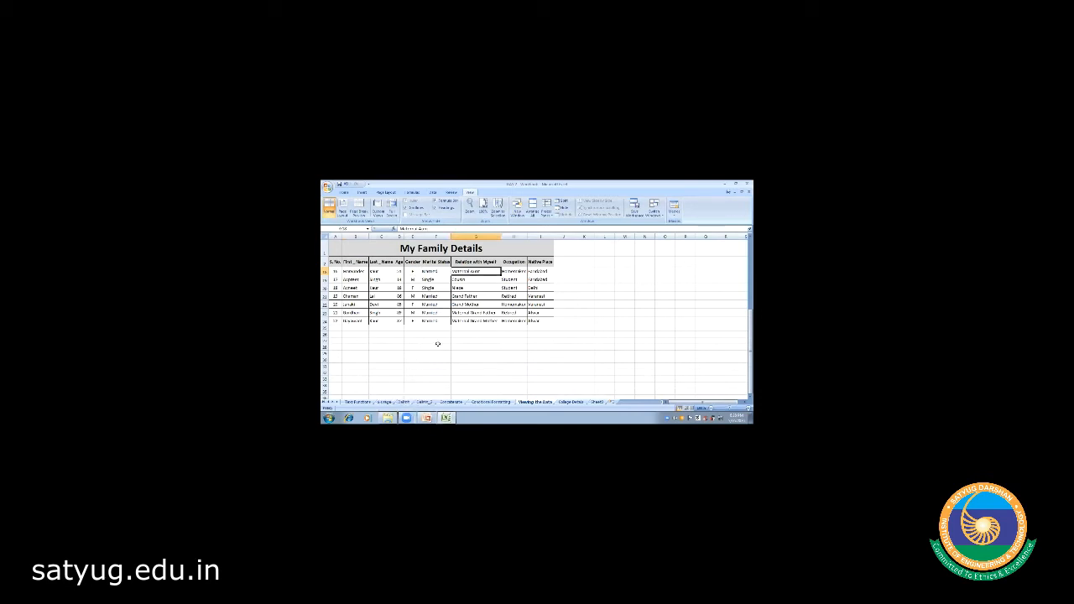
{"action": "key", "text": "Home"}
{"action": "key", "text": "Right"}
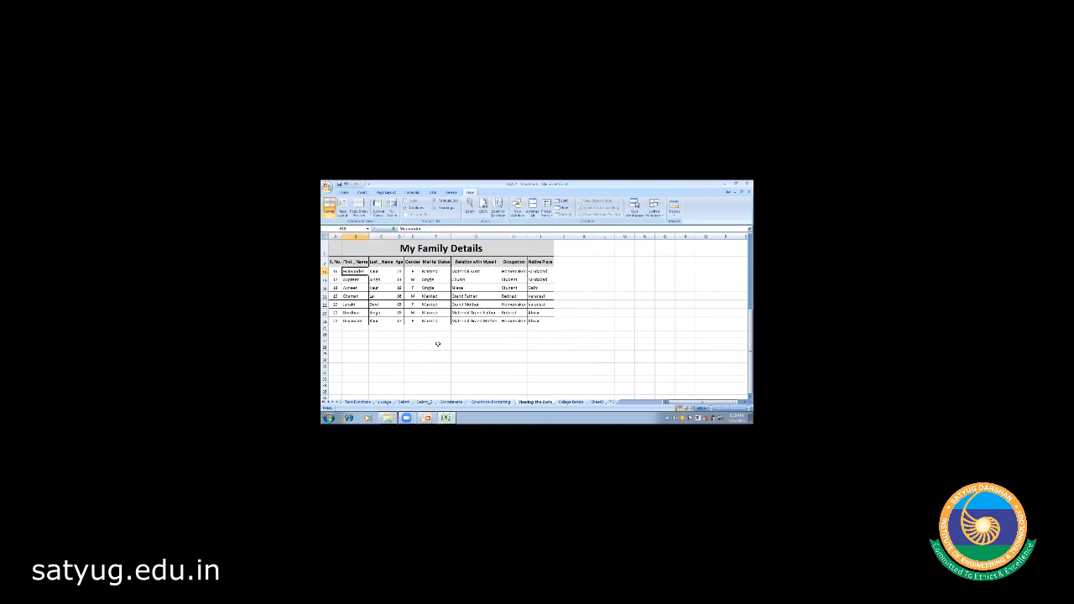
{"action": "key", "text": "Right"}
{"action": "key", "text": "Right"}
{"action": "key", "text": "Right"}
{"action": "key", "text": "Right"}
{"action": "key", "text": "Right"}
{"action": "key", "text": "Right"}
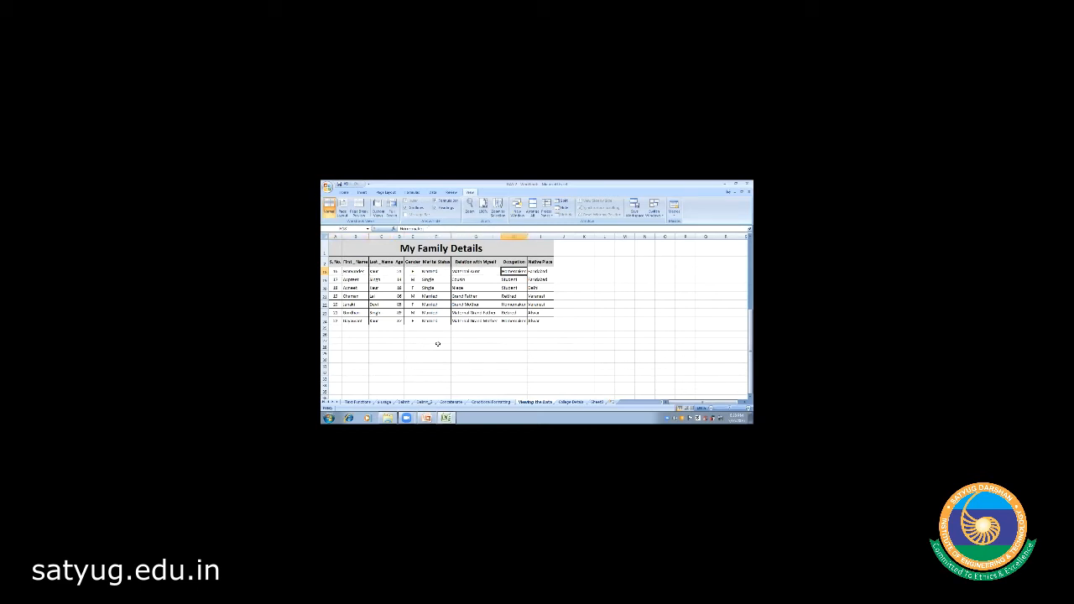
{"action": "key", "text": "Left"}
{"action": "key", "text": "Left"}
{"action": "key", "text": "Left"}
{"action": "key", "text": "Left"}
{"action": "key", "text": "Left"}
{"action": "key", "text": "Left"}
{"action": "key", "text": "Right"}
{"action": "key", "text": "Right"}
{"action": "key", "text": "Right"}
{"action": "key", "text": "Right"}
{"action": "key", "text": "Right"}
{"action": "key", "text": "Right"}
{"action": "key", "text": "Right"}
{"action": "key", "text": "Right"}
{"action": "key", "text": "Right"}
{"action": "key", "text": "Right"}
{"action": "key", "text": "Right"}
{"action": "key", "text": "Right"}
{"action": "key", "text": "Right"}
{"action": "key", "text": "Right"}
{"action": "key", "text": "Right"}
{"action": "key", "text": "Right"}
{"action": "key", "text": "Right"}
{"action": "key", "text": "Right"}
{"action": "key", "text": "Right"}
{"action": "key", "text": "Right"}
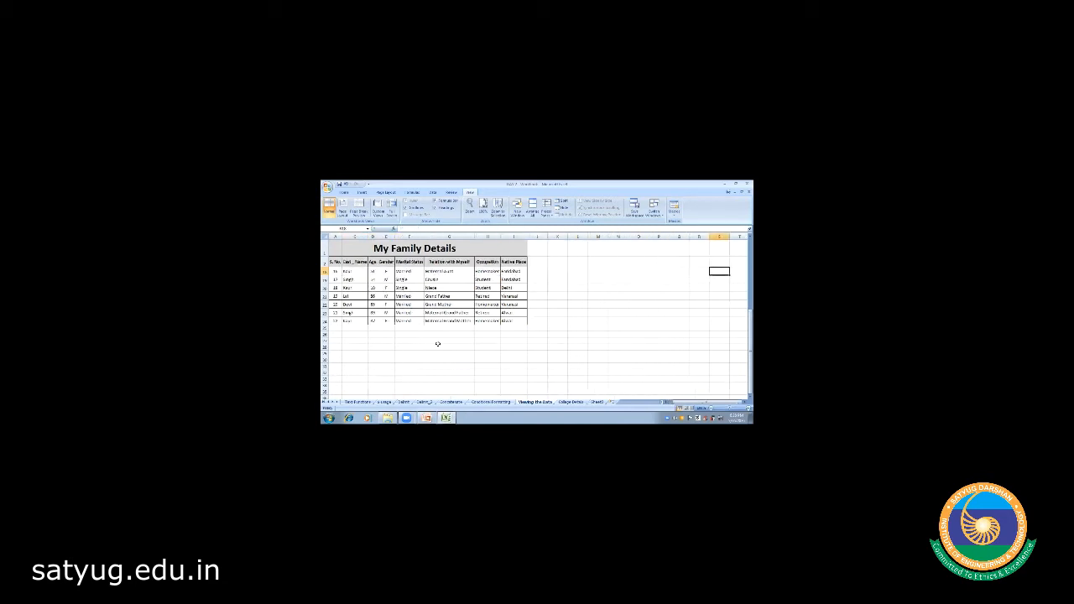
{"action": "key", "text": "Right"}
{"action": "key", "text": "Right"}
{"action": "key", "text": "Right"}
{"action": "key", "text": "Right"}
{"action": "key", "text": "Right"}
{"action": "key", "text": "Right"}
{"action": "key", "text": "Right"}
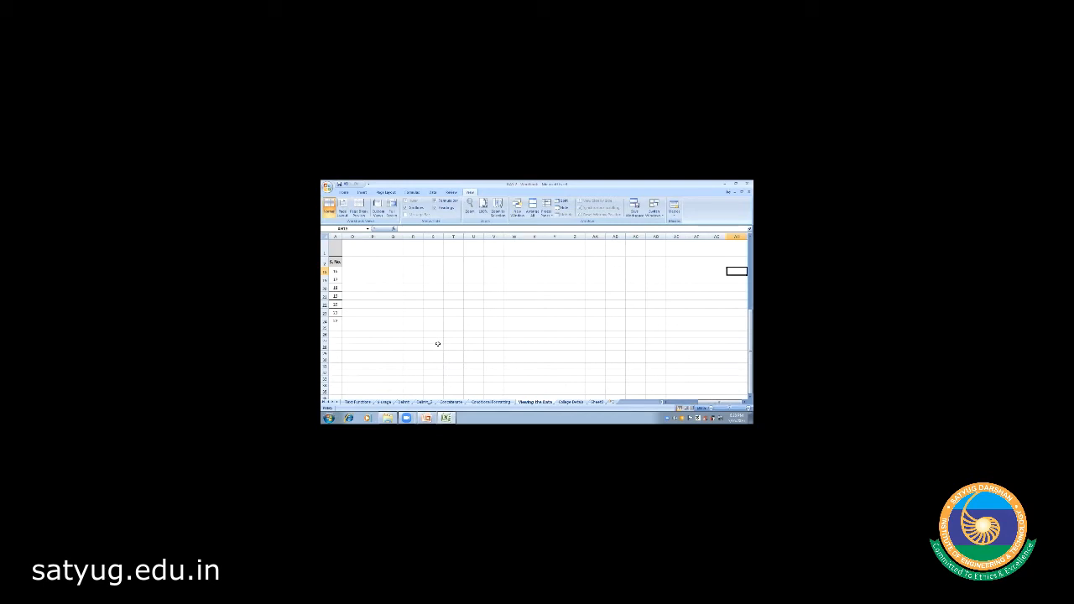
{"action": "key", "text": "Left"}
{"action": "key", "text": "Left"}
{"action": "key", "text": "Left"}
{"action": "key", "text": "Left"}
{"action": "key", "text": "Left"}
{"action": "key", "text": "Left"}
{"action": "key", "text": "Left"}
{"action": "key", "text": "Left"}
{"action": "key", "text": "Left"}
{"action": "key", "text": "Left"}
{"action": "key", "text": "Left"}
{"action": "key", "text": "Left"}
{"action": "key", "text": "Left"}
{"action": "key", "text": "Left"}
{"action": "key", "text": "Left"}
{"action": "key", "text": "Left"}
{"action": "key", "text": "Left"}
{"action": "key", "text": "Left"}
{"action": "key", "text": "Left"}
{"action": "key", "text": "Left"}
{"action": "key", "text": "Left"}
{"action": "key", "text": "Left"}
{"action": "key", "text": "Left"}
{"action": "key", "text": "Left"}
{"action": "key", "text": "Left"}
{"action": "key", "text": "Left"}
{"action": "key", "text": "Left"}
{"action": "key", "text": "Left"}
{"action": "key", "text": "Left"}
{"action": "key", "text": "Left"}
{"action": "key", "text": "Left"}
{"action": "key", "text": "Left"}
{"action": "key", "text": "Left"}
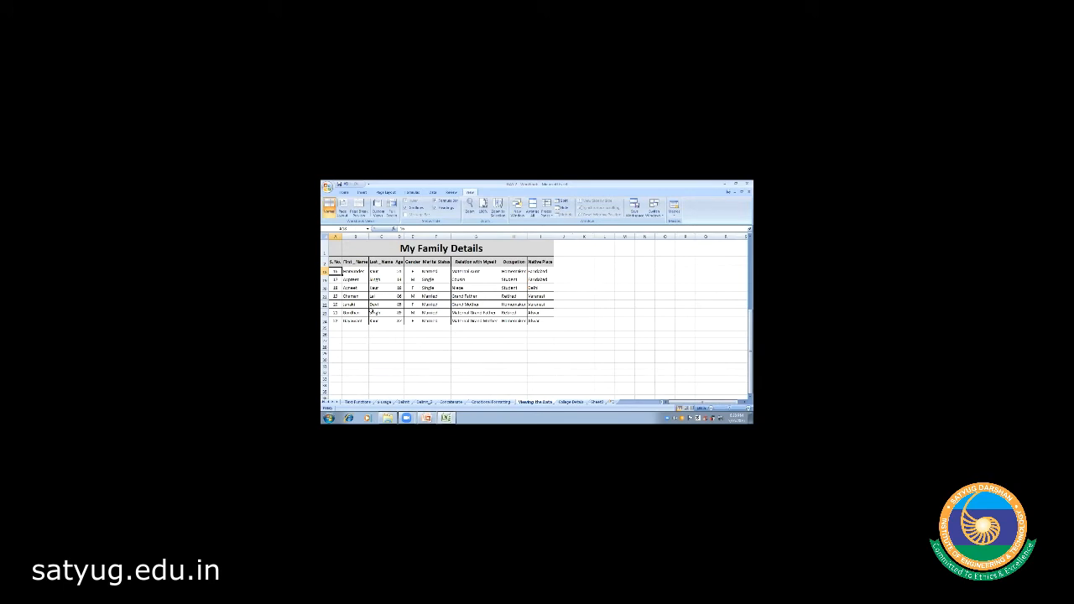
{"action": "key", "text": "Right"}
{"action": "key", "text": "Up"}
{"action": "key", "text": "Up"}
{"action": "key", "text": "Up"}
{"action": "key", "text": "Up"}
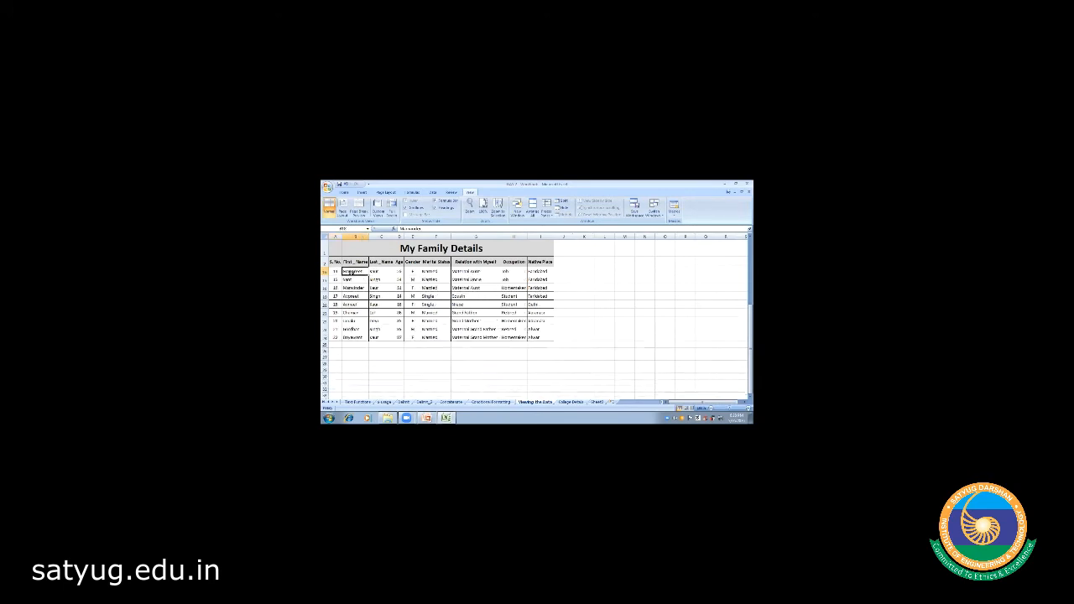
{"action": "key", "text": "Up"}
{"action": "key", "text": "Up"}
{"action": "key", "text": "Up"}
{"action": "key", "text": "Up"}
{"action": "key", "text": "Up"}
{"action": "key", "text": "Up"}
{"action": "key", "text": "Up"}
{"action": "key", "text": "Up"}
{"action": "key", "text": "Up"}
{"action": "key", "text": "Up"}
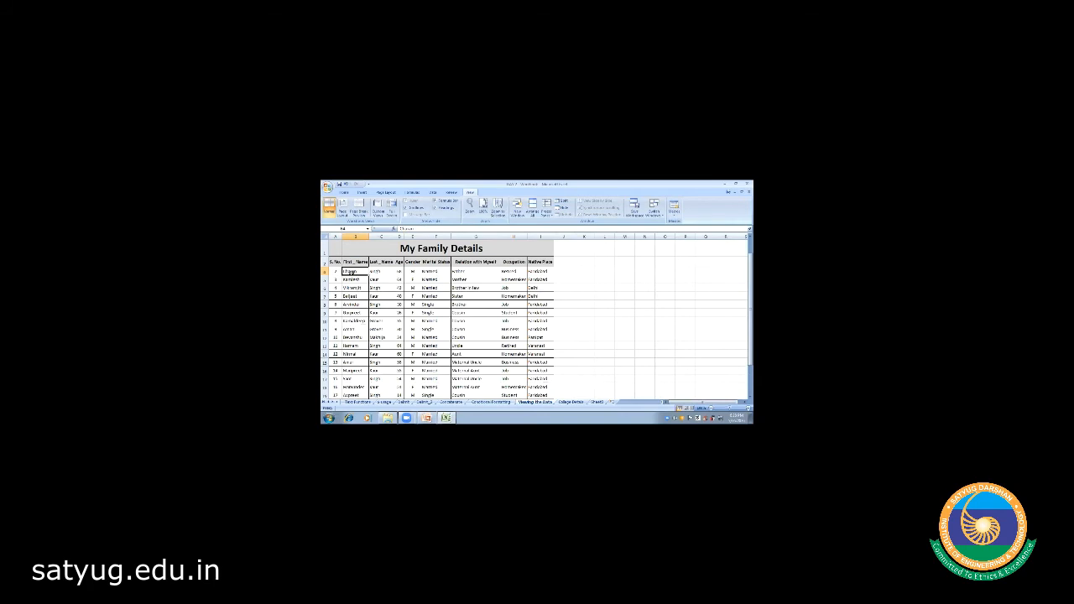
{"action": "key", "text": "Up"}
{"action": "key", "text": "Up"}
{"action": "key", "text": "Down"}
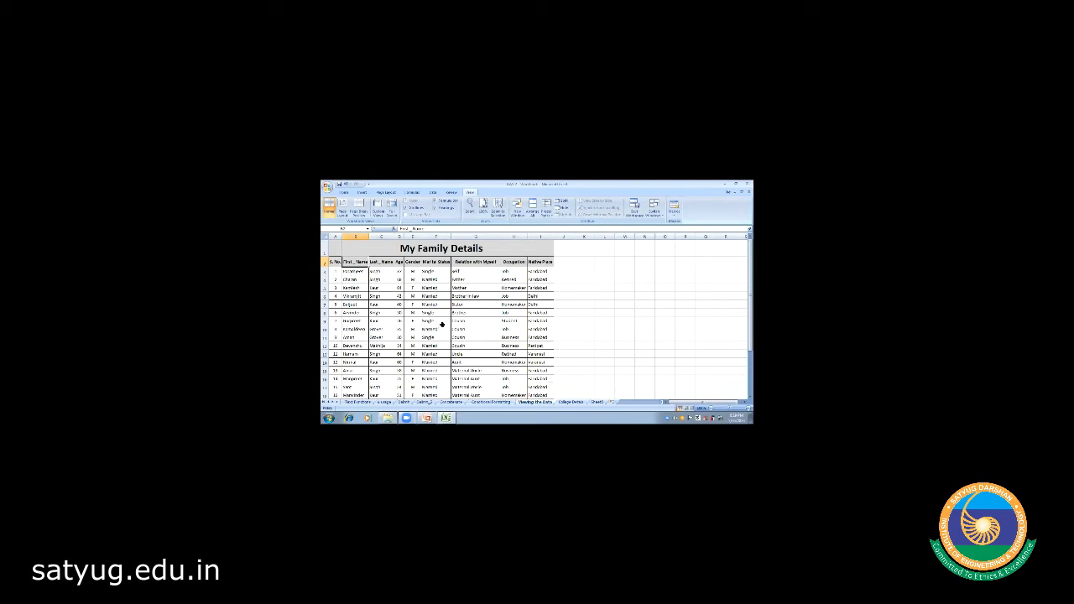
- Open the Text Functions sheet and select the Concatenate header cell C1
{"action": "left_click", "coordinate": [480, 328]}
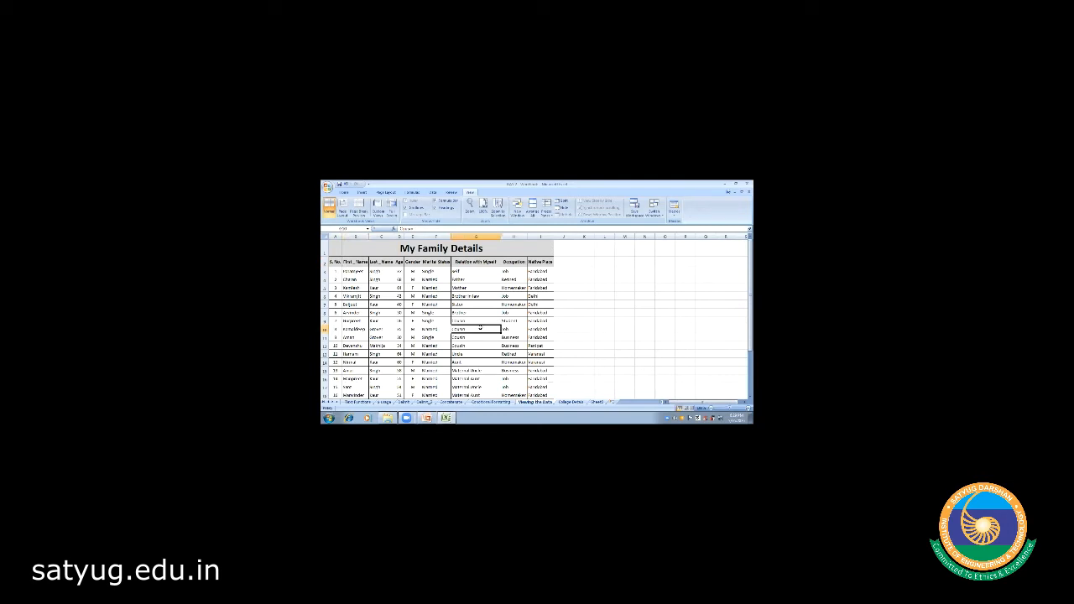
{"action": "left_click", "coordinate": [582, 336]}
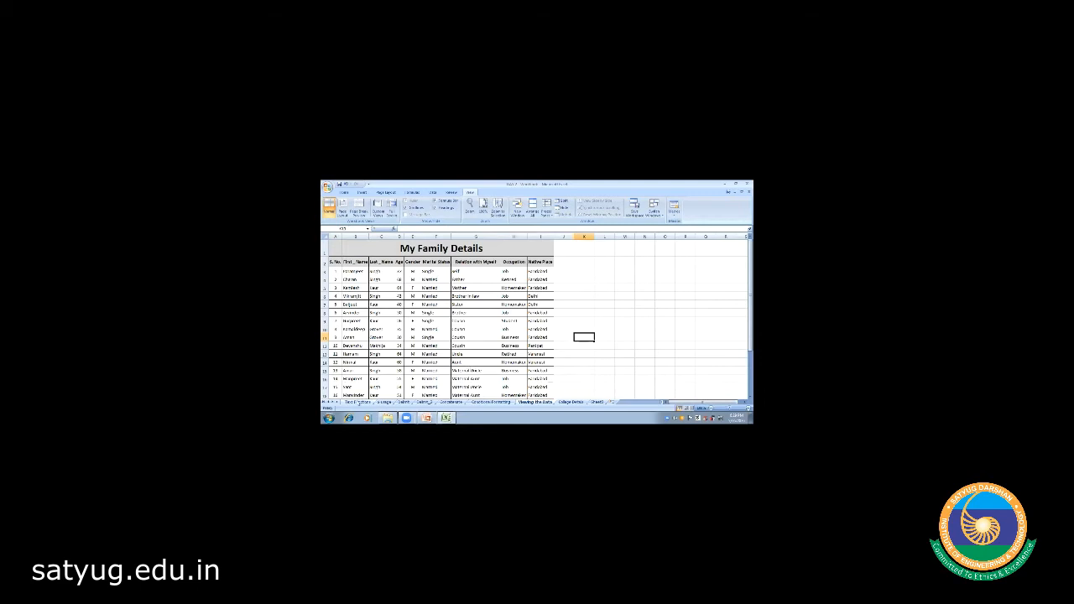
{"action": "left_click", "coordinate": [357, 402]}
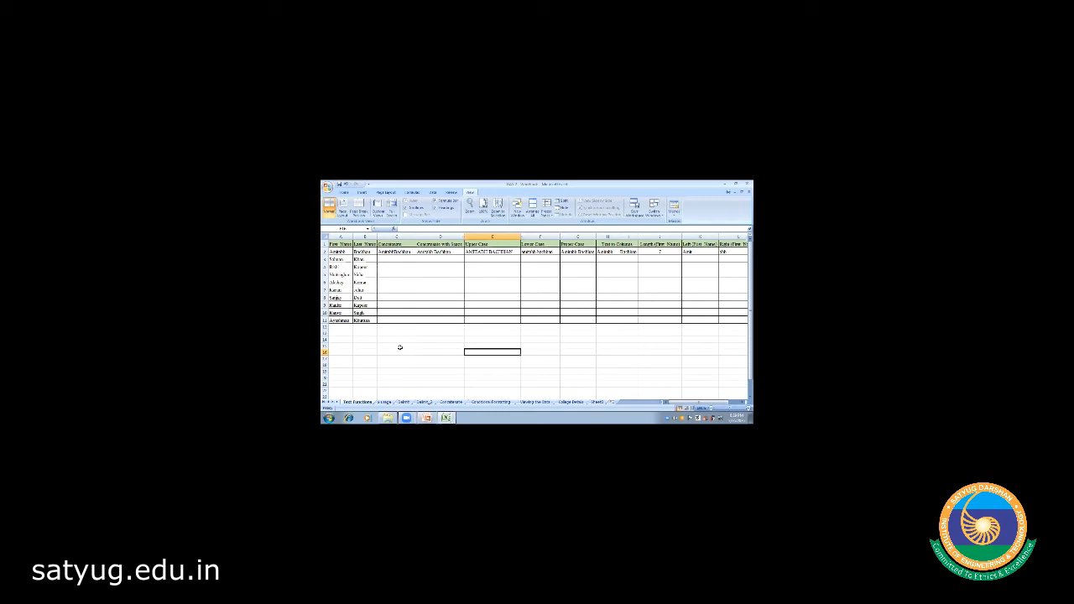
{"action": "left_click", "coordinate": [397, 243]}
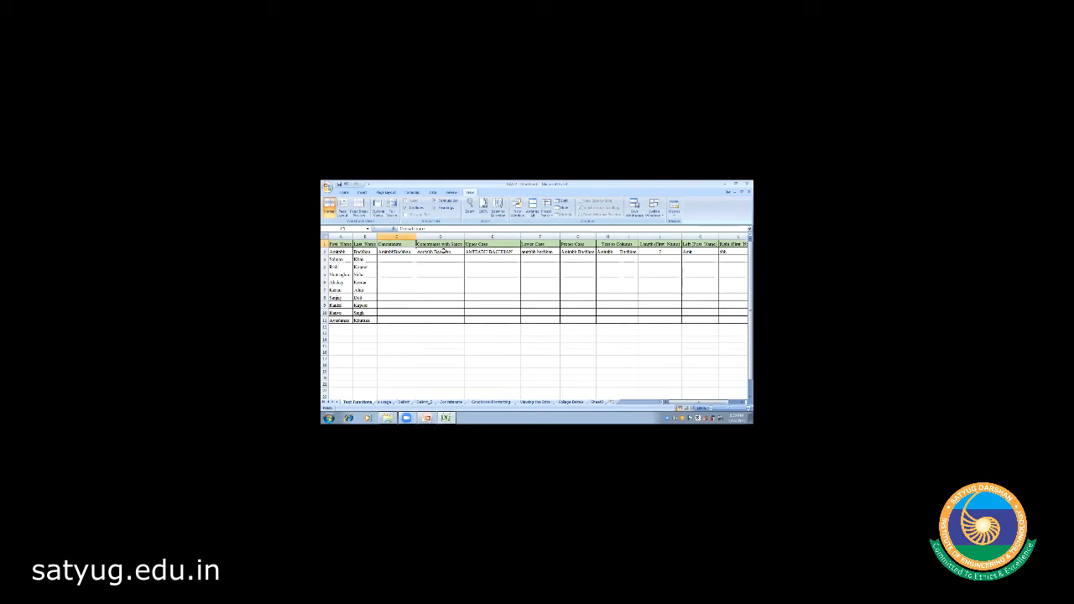
- Review the existing concatenation formulas in D2 and C2, then select C3
{"action": "left_click", "coordinate": [451, 253]}
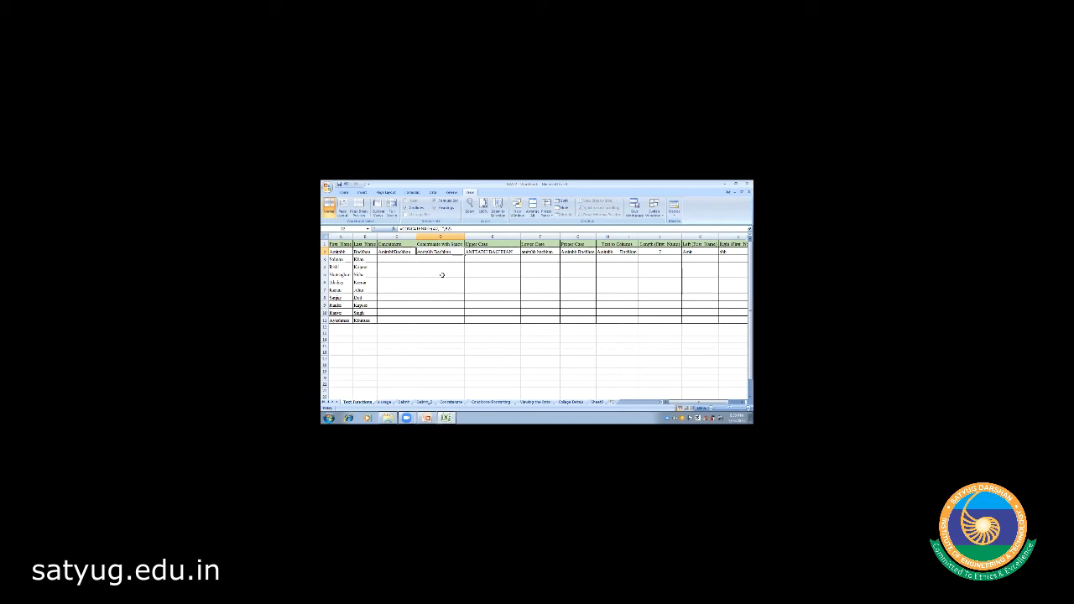
{"action": "key", "text": "Left"}
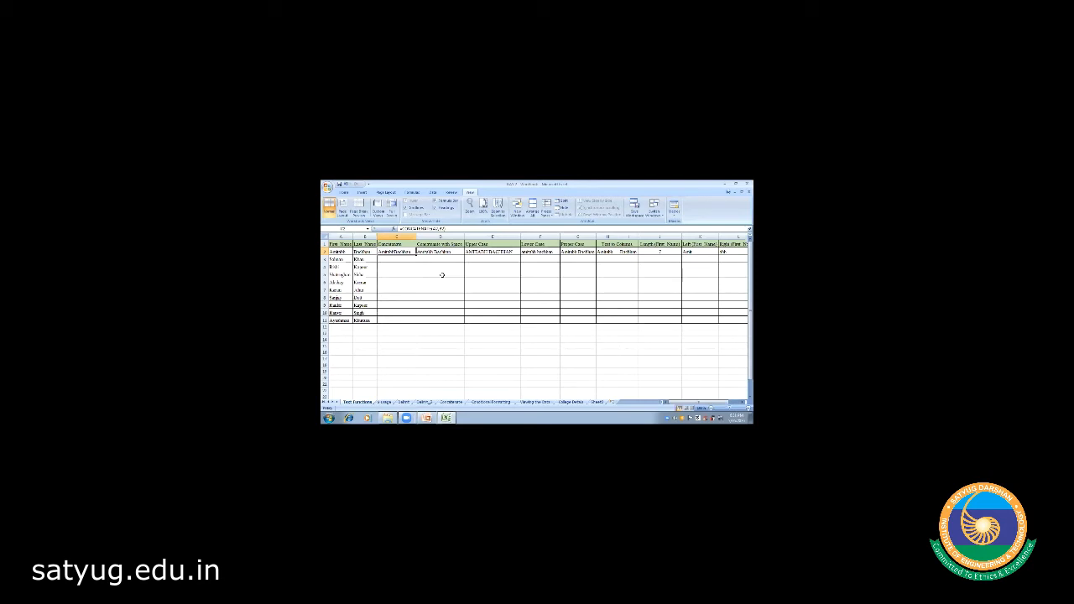
{"action": "left_click", "coordinate": [391, 259]}
- Enter =CONCATENATE(A3,B3) in C3 to join first and last name without a space
{"action": "type", "text": "="}
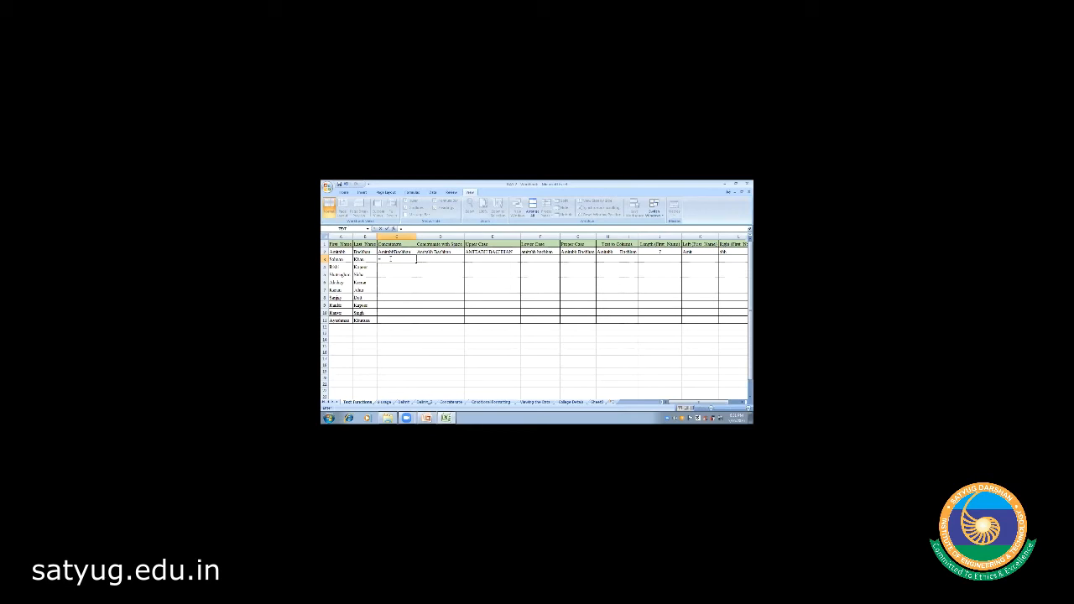
{"action": "type", "text": "concate"}
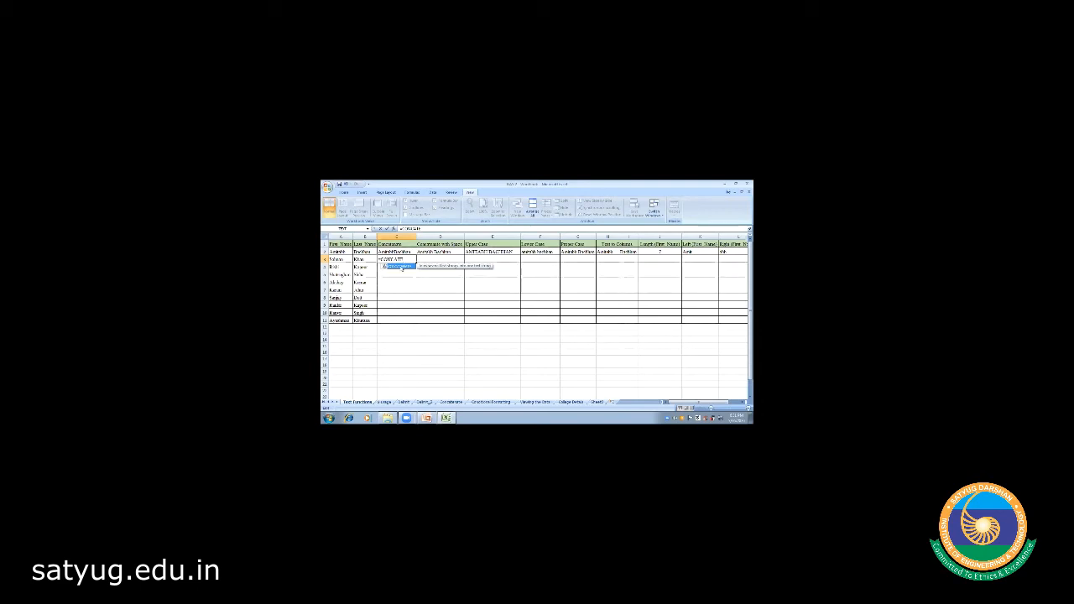
{"action": "double_click", "coordinate": [399, 266]}
{"action": "type", "text": "NATE("}
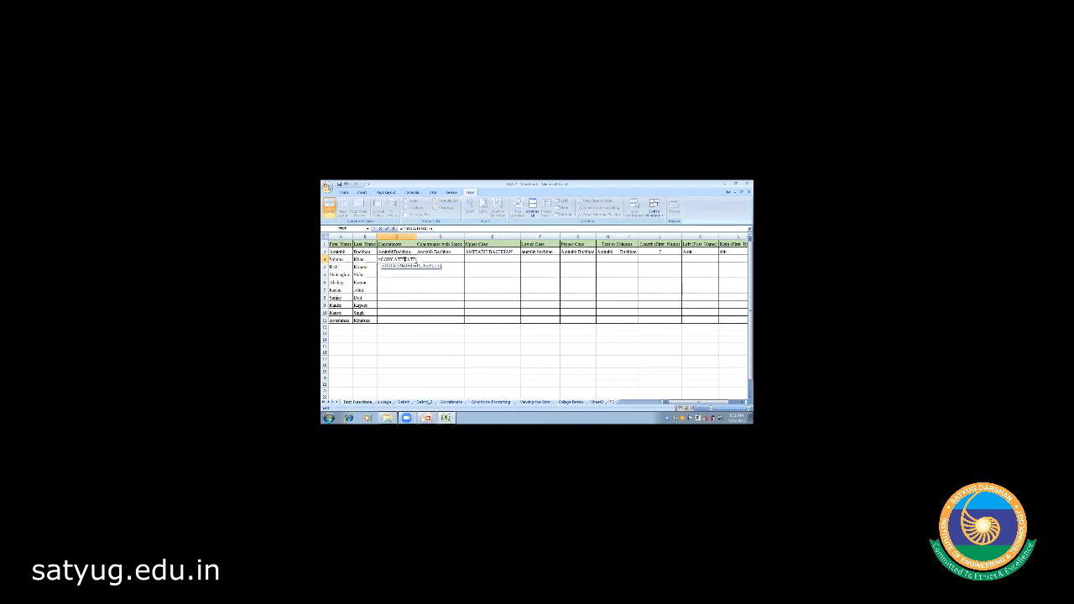
{"action": "left_click", "coordinate": [339, 259]}
{"action": "type", "text": ","}
{"action": "left_click", "coordinate": [360, 259]}
{"action": "type", "text": ")"}
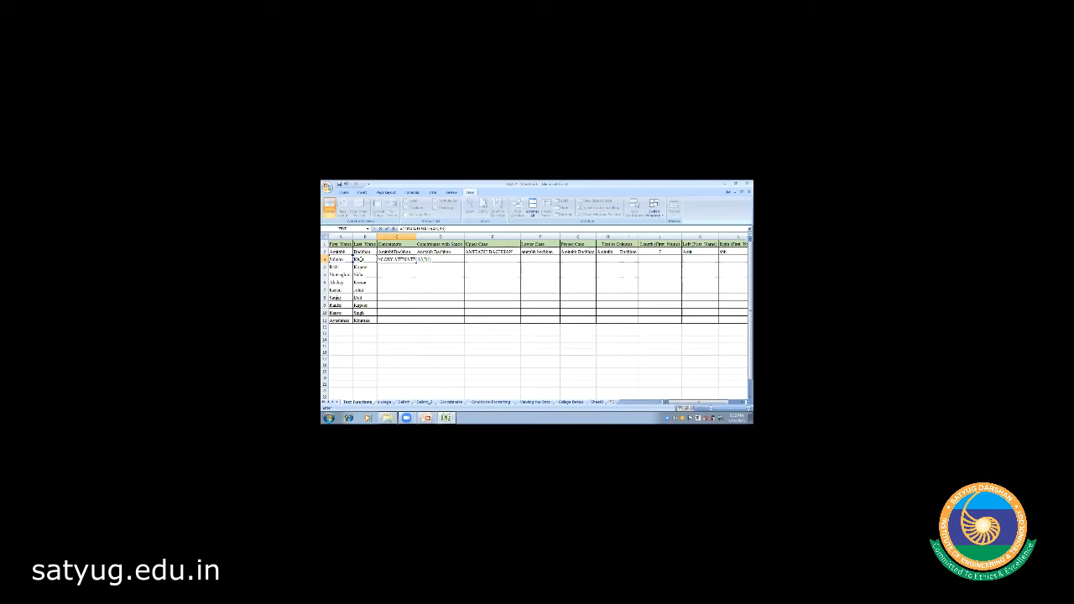
{"action": "key", "text": "Return"}
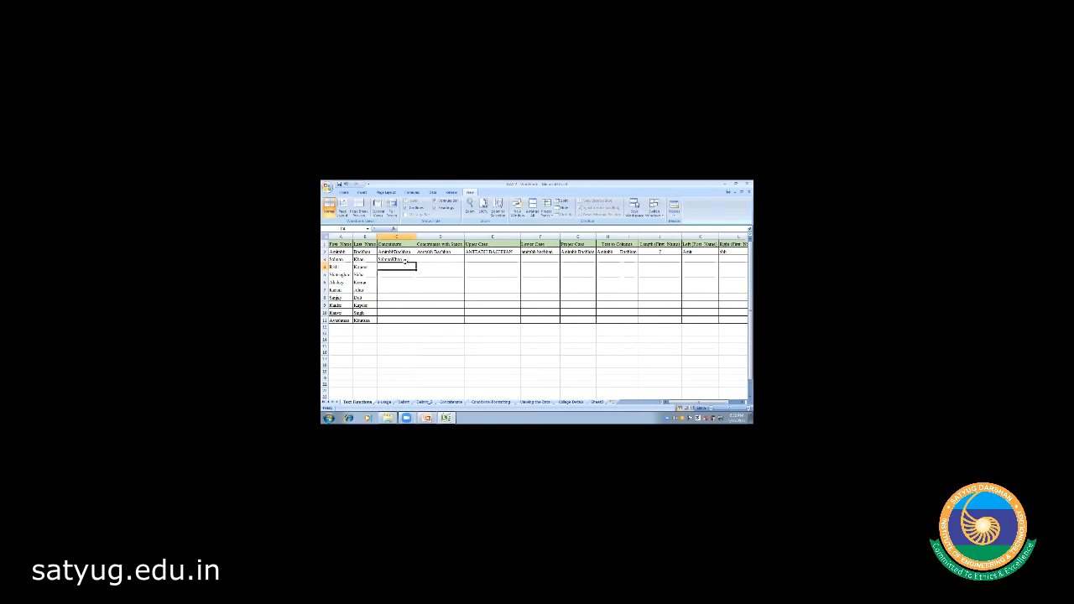
{"action": "left_click", "coordinate": [398, 260]}
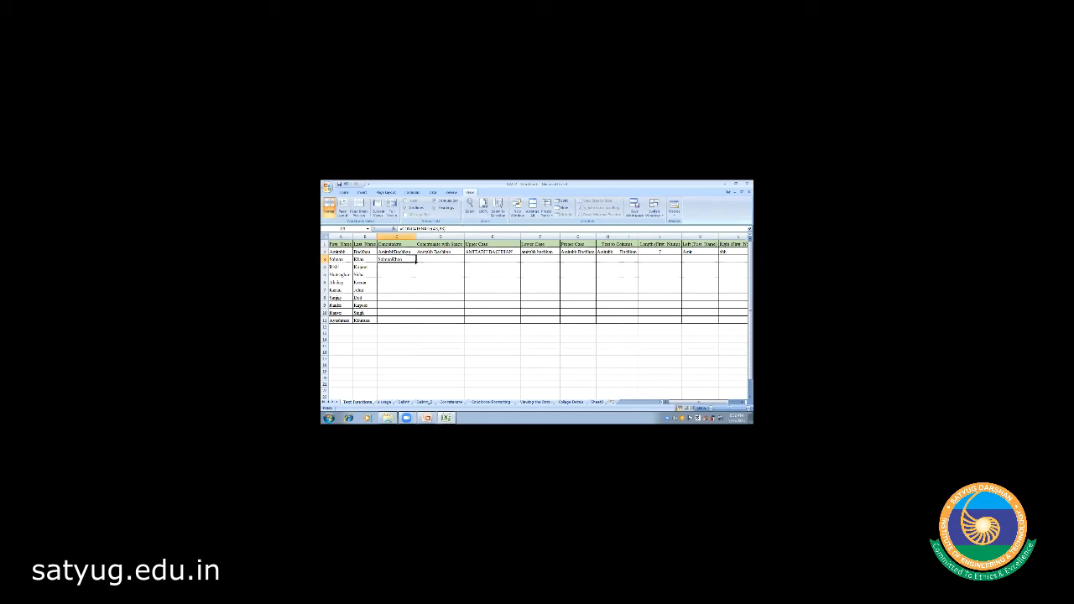
- Fill the C3 formula down to C11 and check the joined names in C3 and C4
{"action": "left_click_drag", "start_coordinate": [416, 262], "coordinate": [417, 326]}
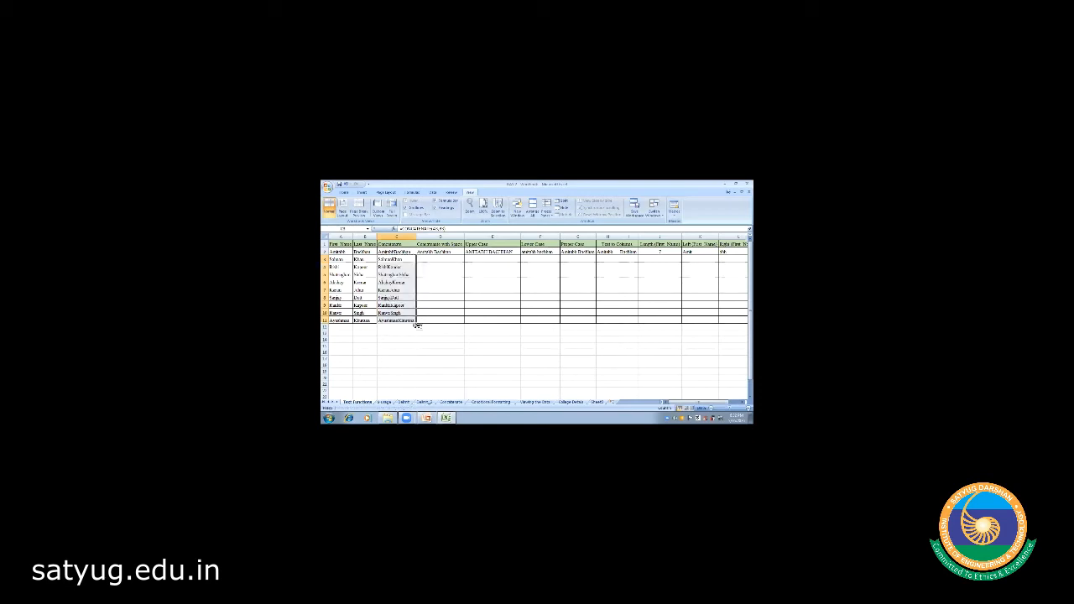
{"action": "left_click", "coordinate": [392, 344]}
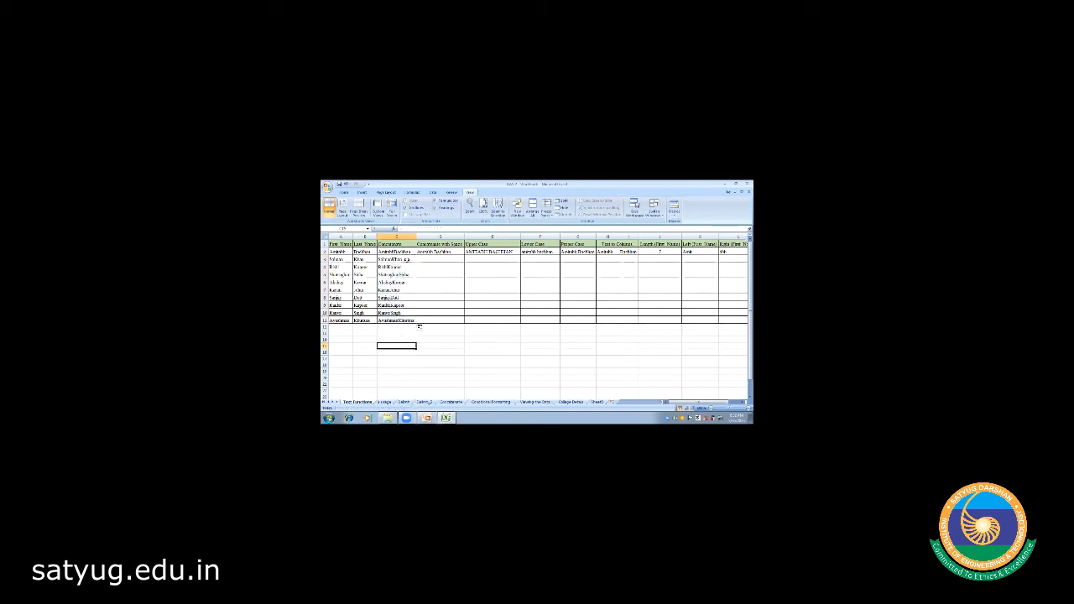
{"action": "left_click", "coordinate": [406, 260]}
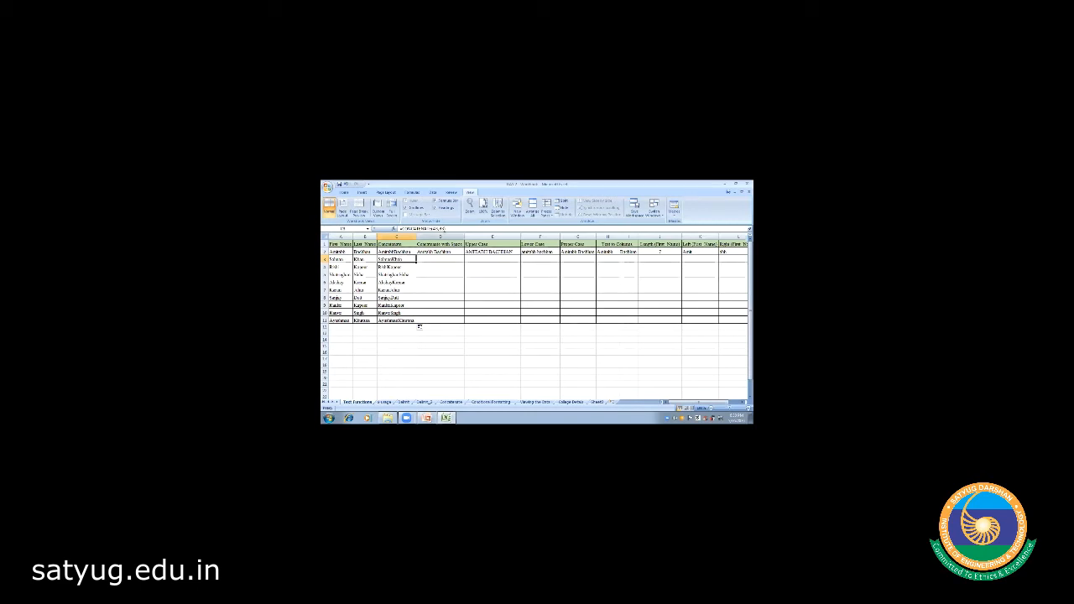
{"action": "left_click", "coordinate": [401, 266]}
{"action": "key", "text": "Down"}
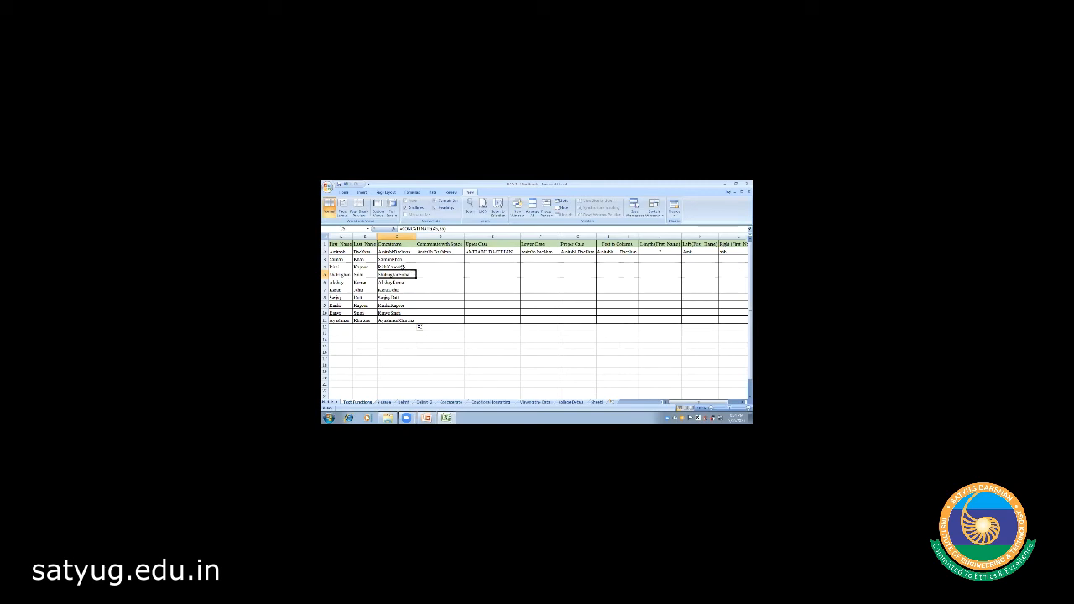
{"action": "left_click", "coordinate": [404, 260]}
{"action": "left_click", "coordinate": [407, 284]}
{"action": "left_click", "coordinate": [427, 260]}
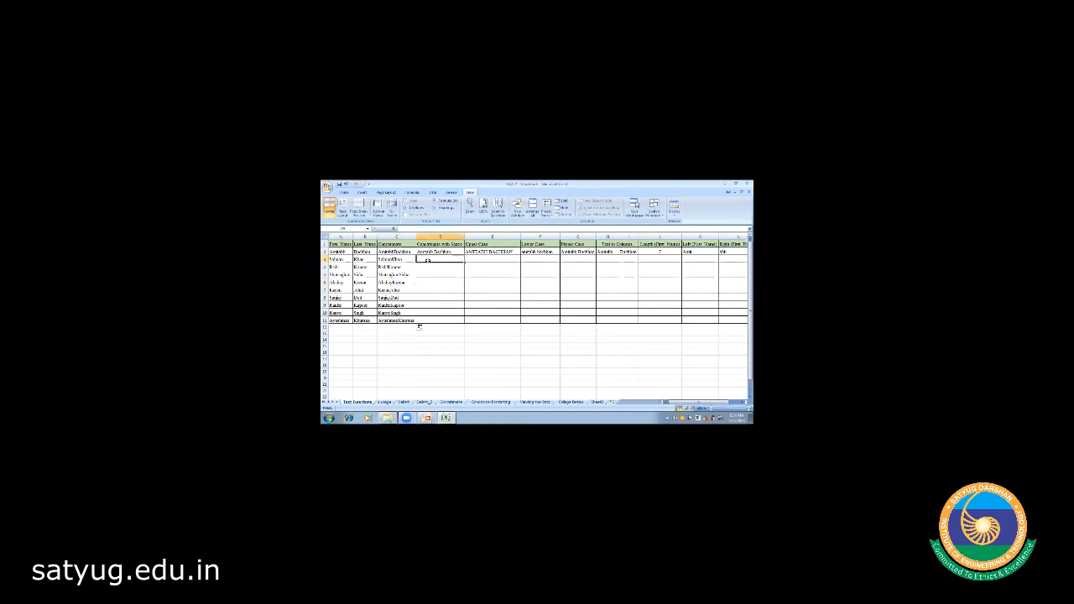
- Enter a CONCATENATE formula in D3 joining A3 and B3 with a space between them
{"action": "type", "text": "="}
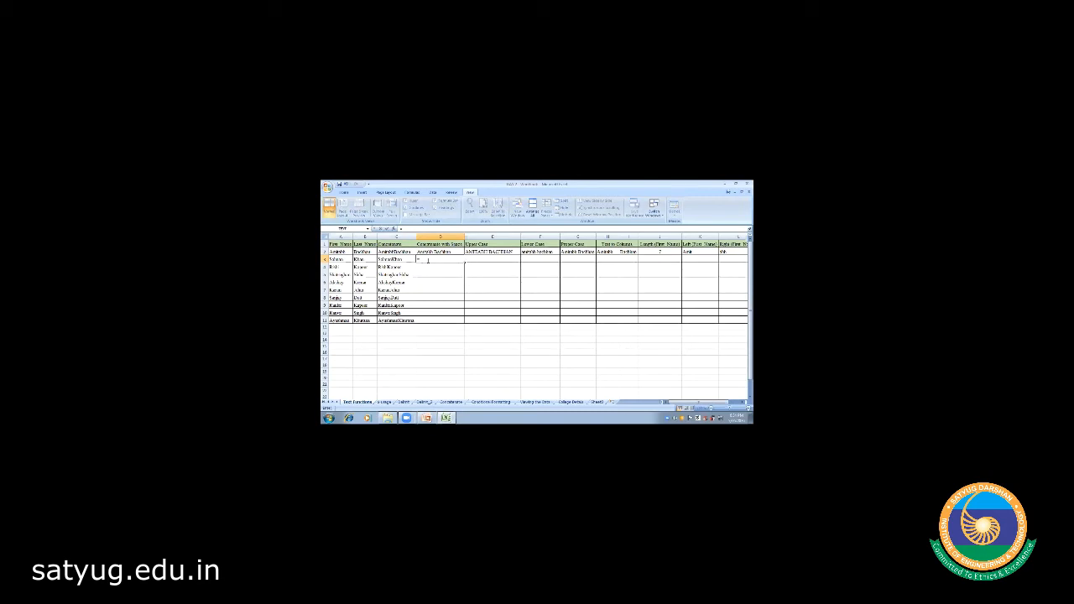
{"action": "type", "text": "CONCATENATE"}
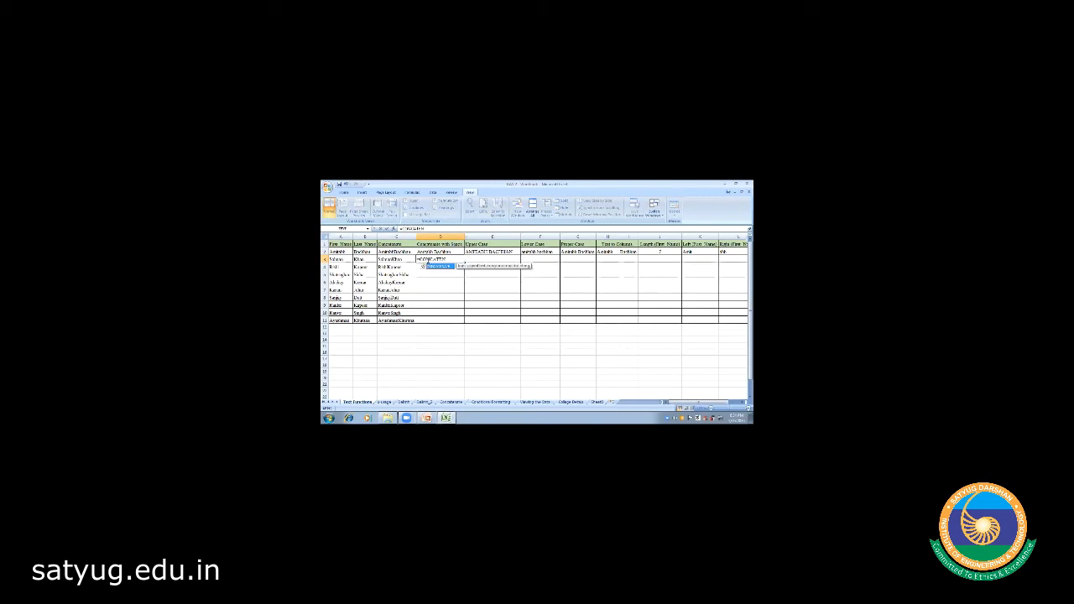
{"action": "type", "text": "("}
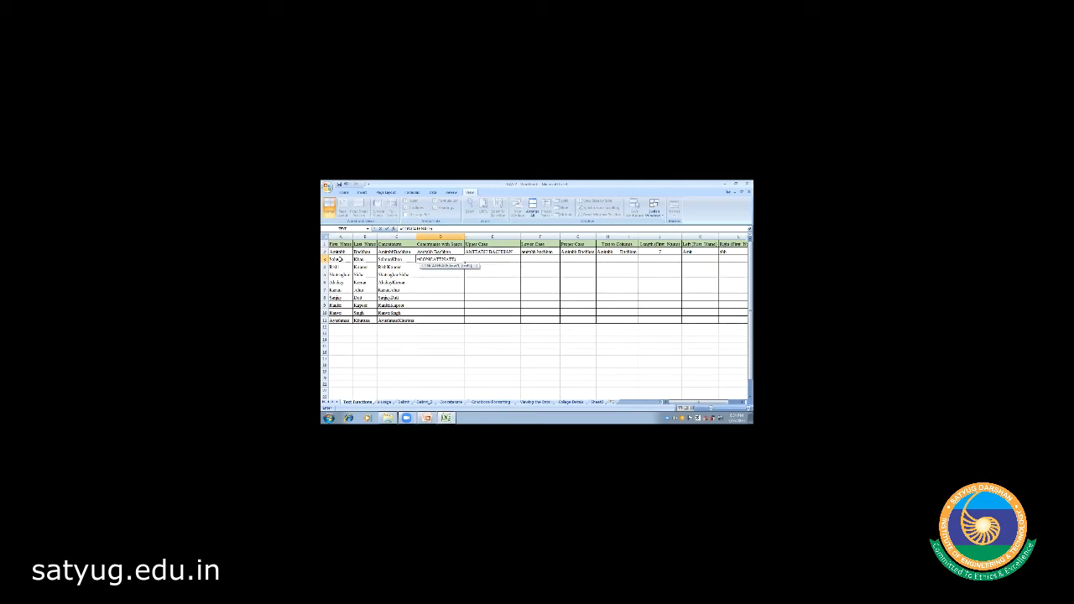
{"action": "left_click", "coordinate": [338, 260]}
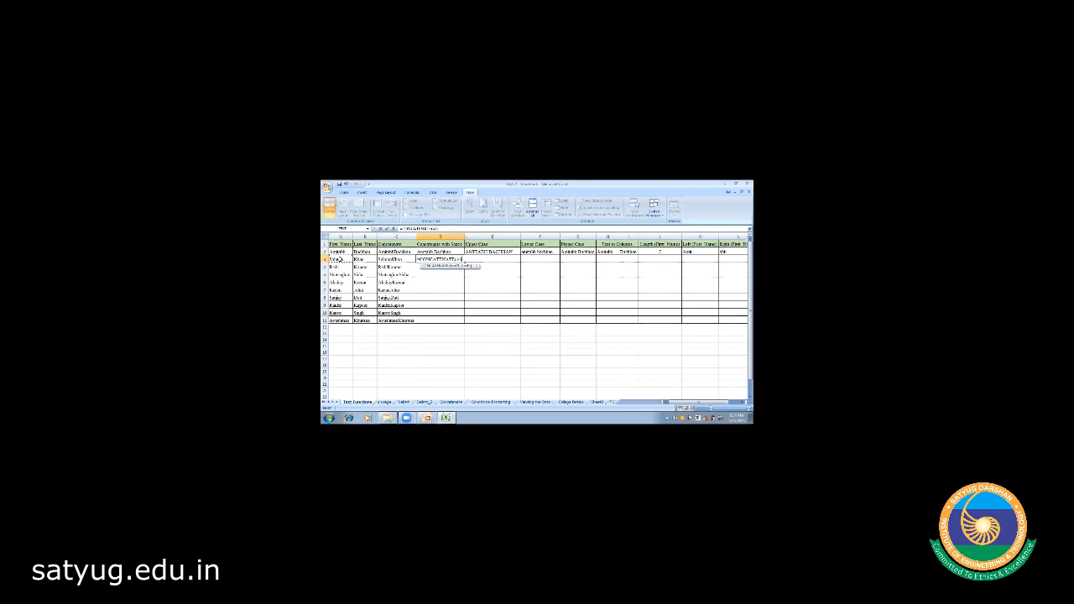
{"action": "type", "text": ","}
{"action": "type", "text": ","}
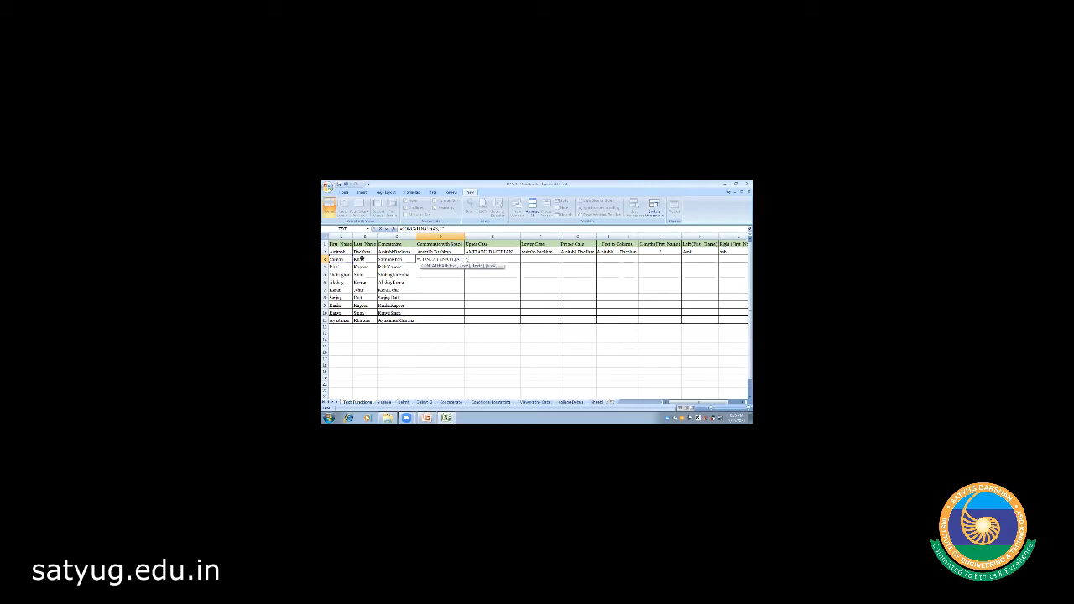
{"action": "left_click", "coordinate": [357, 259]}
{"action": "type", "text": ")"}
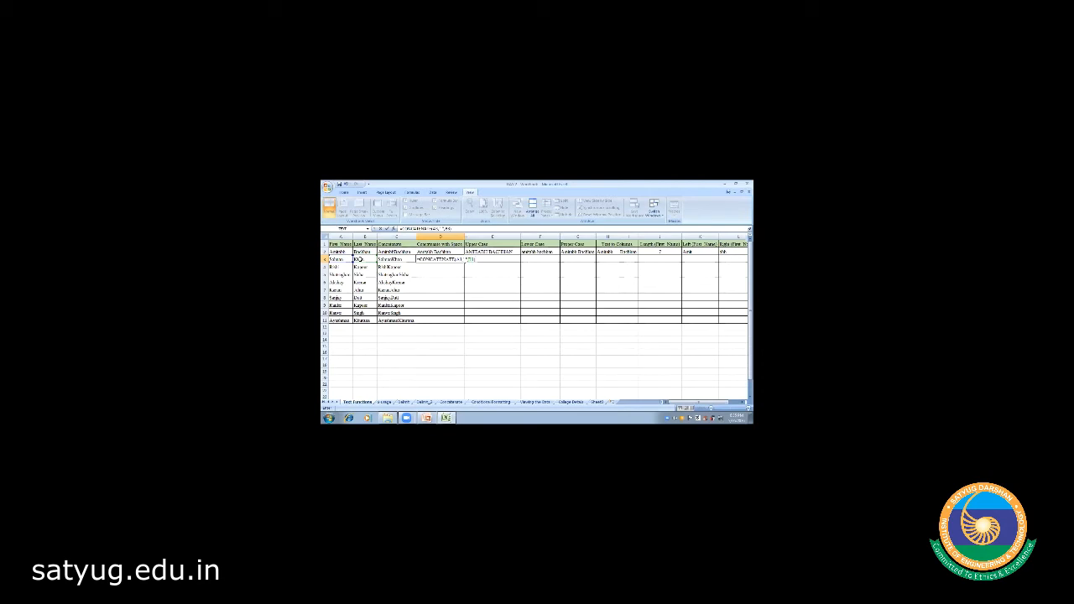
{"action": "key", "text": "Return"}
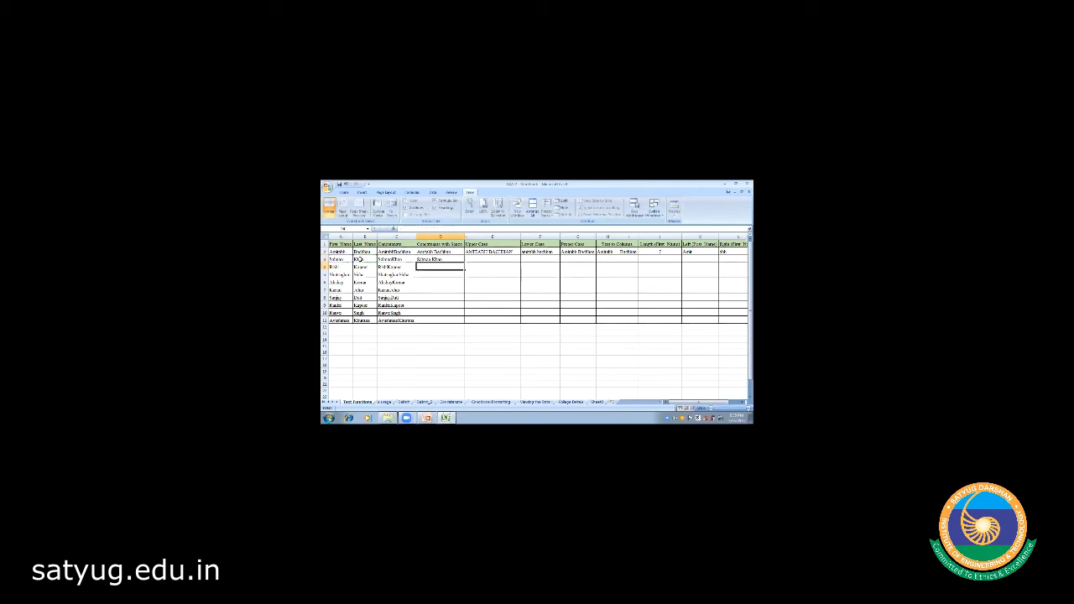
- Copy the D3 spaced-name formula into D4, then extend the selection down toward row 11
{"action": "left_click", "coordinate": [443, 260]}
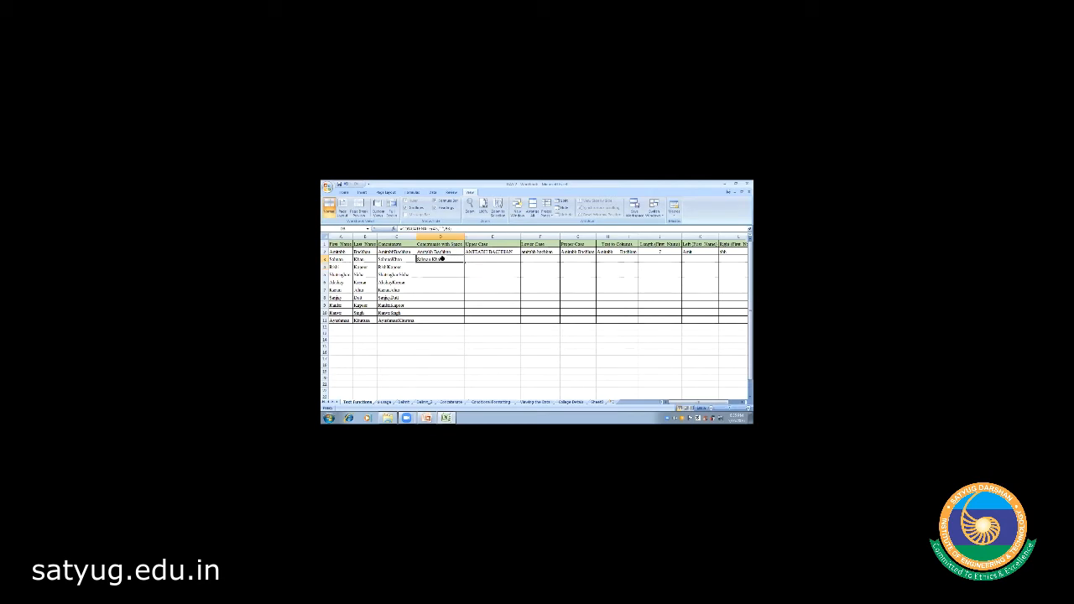
{"action": "key", "text": "ctrl+c"}
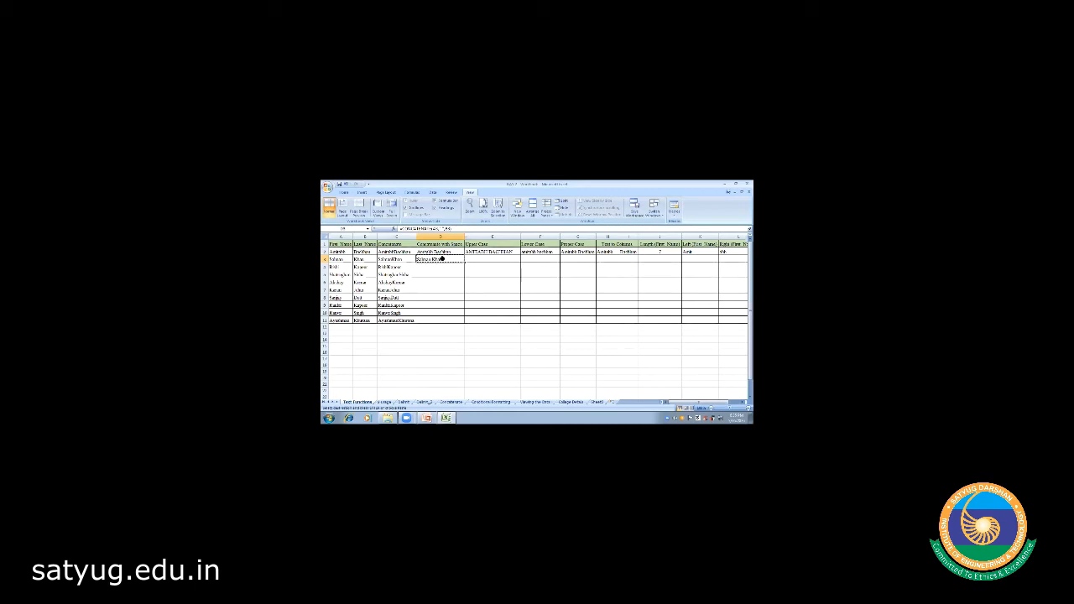
{"action": "key", "text": "Left"}
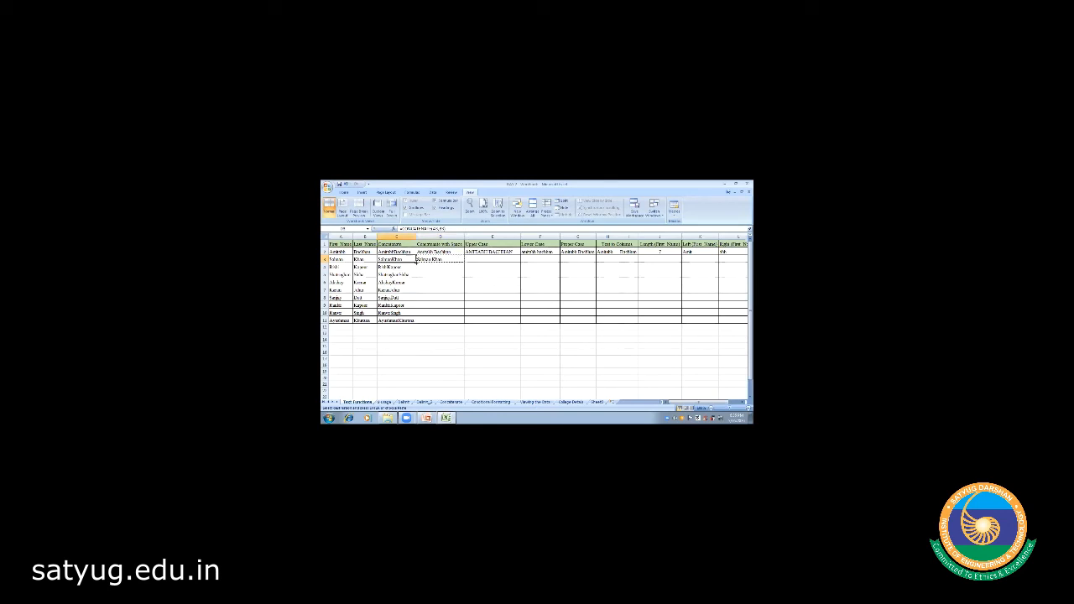
{"action": "left_click", "coordinate": [449, 259]}
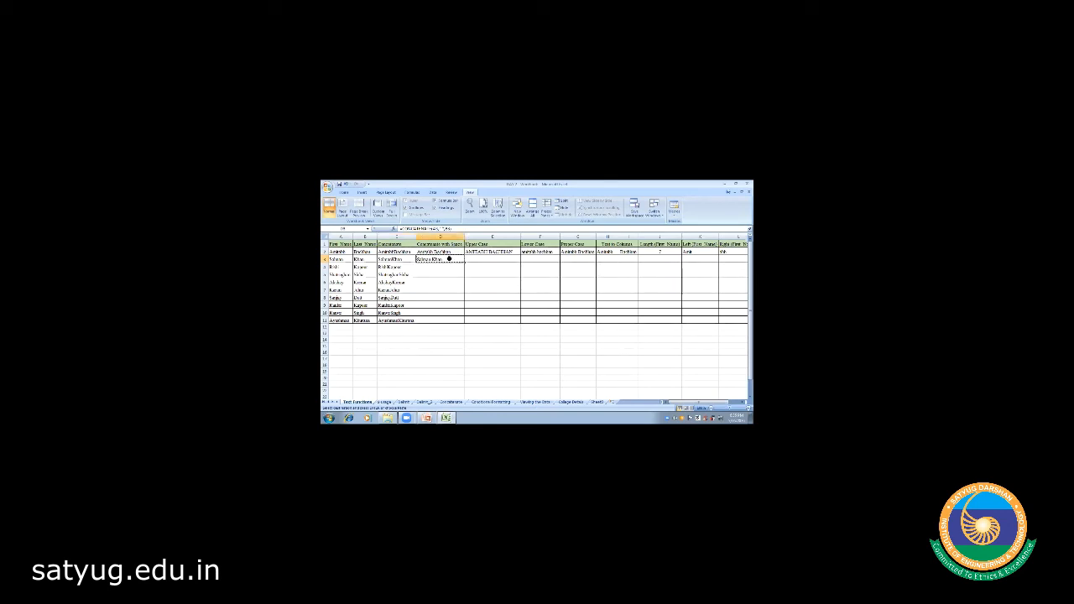
{"action": "key", "text": "Down"}
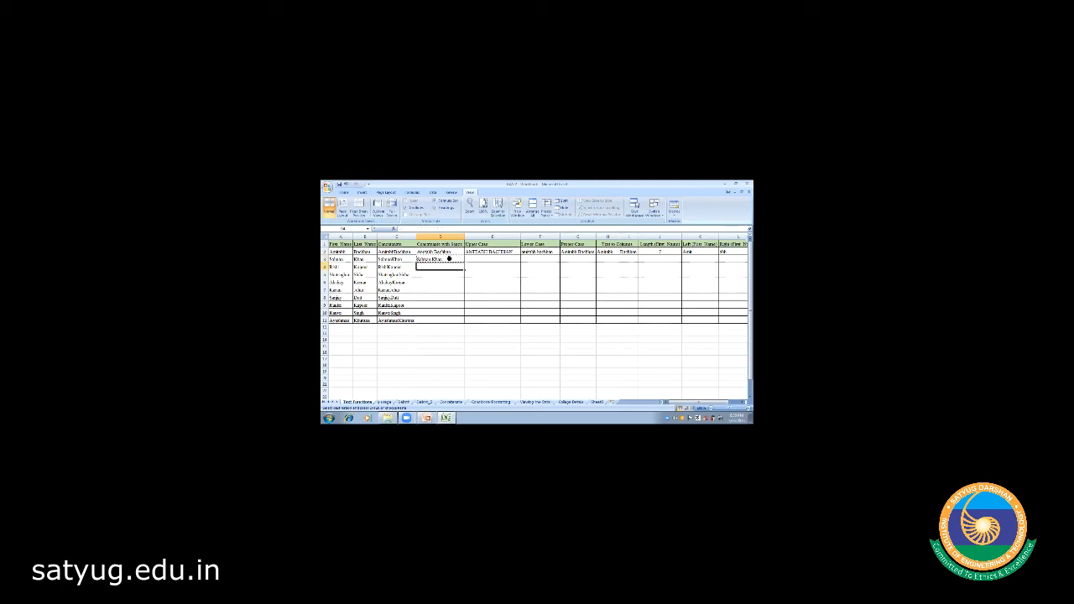
{"action": "key", "text": "ctrl+v"}
{"action": "key", "text": "Return"}
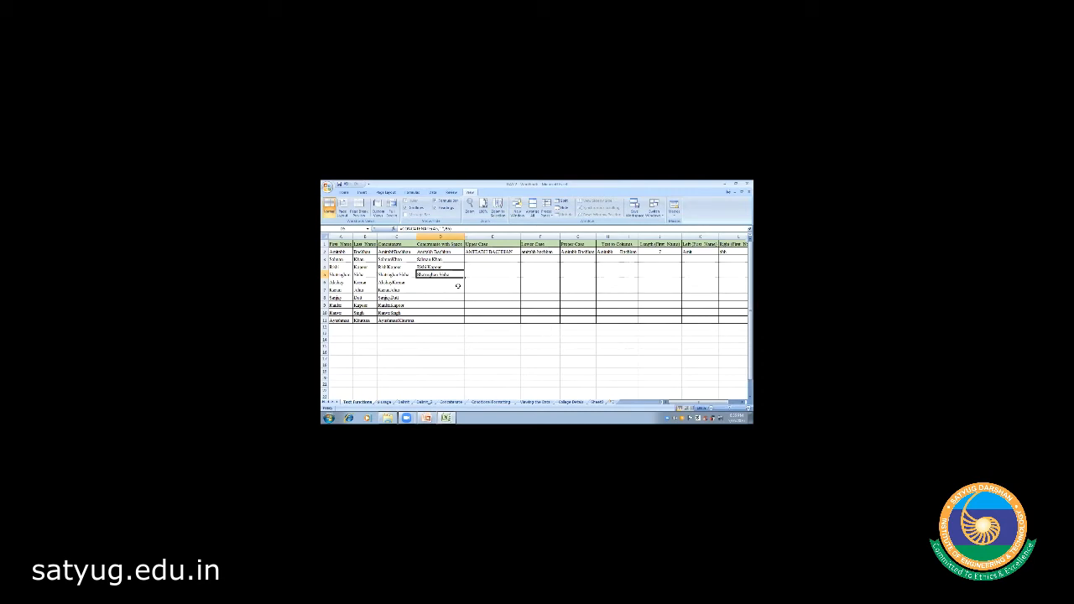
{"action": "key", "text": "shift+Down"}
{"action": "key", "text": "shift+Down"}
{"action": "key", "text": "shift+Down"}
{"action": "key", "text": "shift+Down"}
{"action": "key", "text": "shift+Down"}
{"action": "key", "text": "shift+Down"}
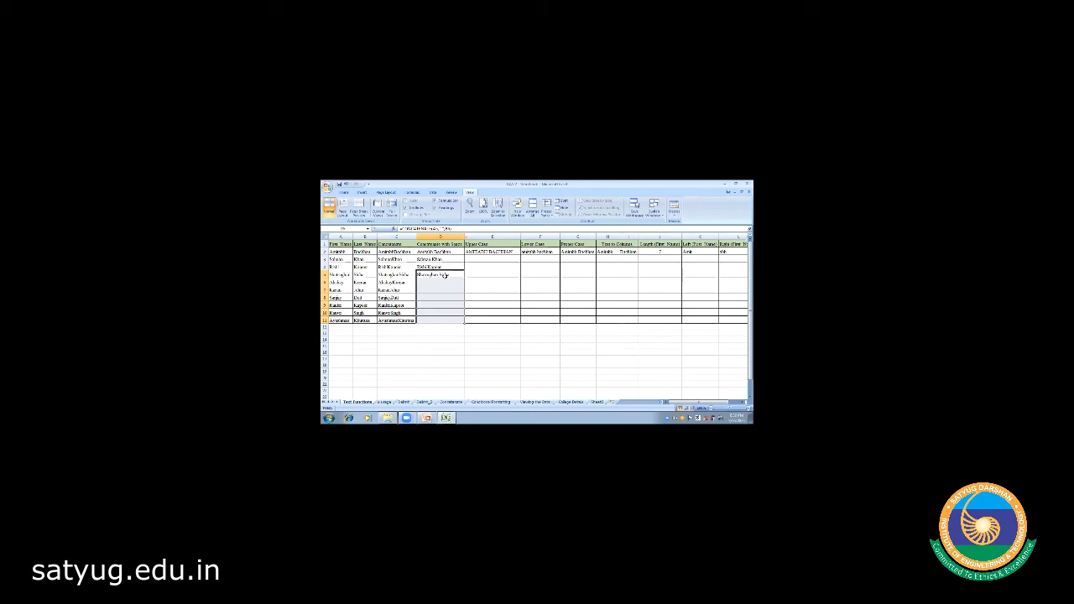
- Fill the spaced-name formula down through D11 with Ctrl+D, then check C2's formula
{"action": "key", "text": "ctrl+d"}
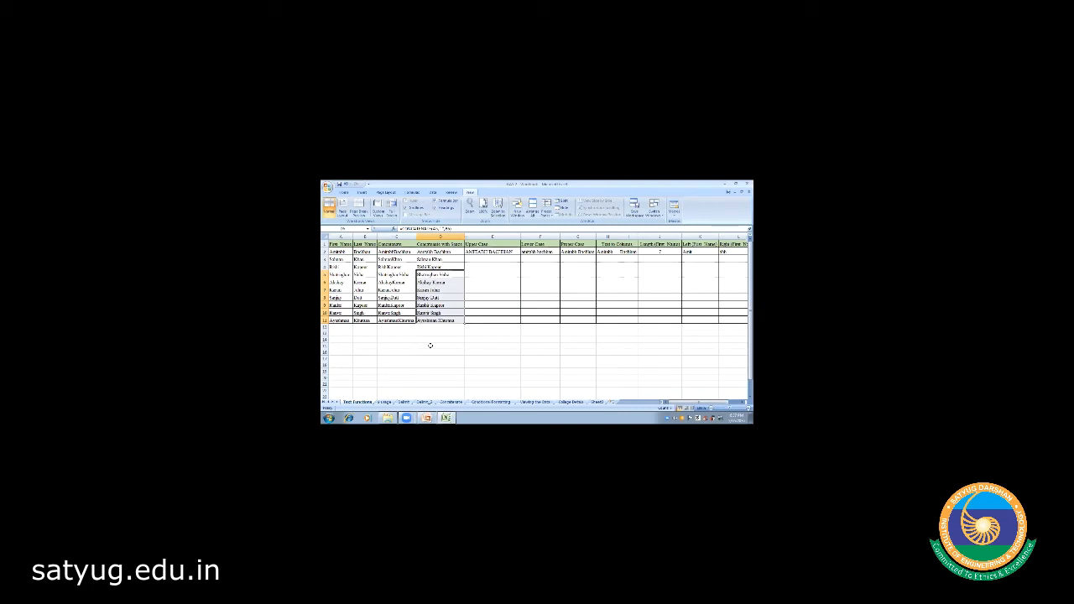
{"action": "left_click", "coordinate": [397, 251]}
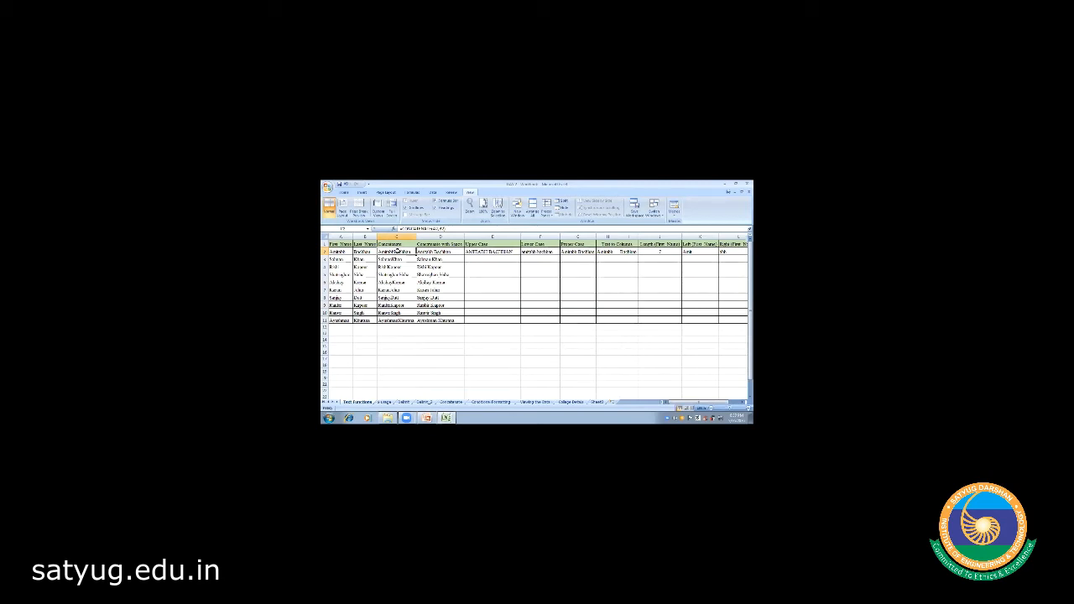
{"action": "left_click", "coordinate": [476, 259]}
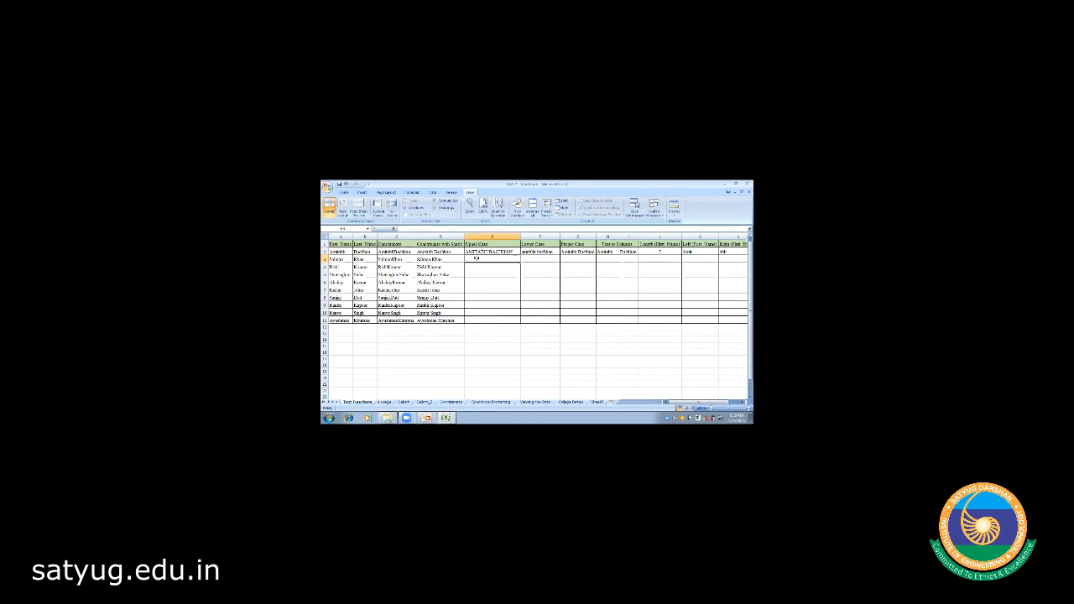
{"action": "left_click", "coordinate": [485, 243]}
{"action": "left_click", "coordinate": [492, 258]}
{"action": "left_click", "coordinate": [485, 251]}
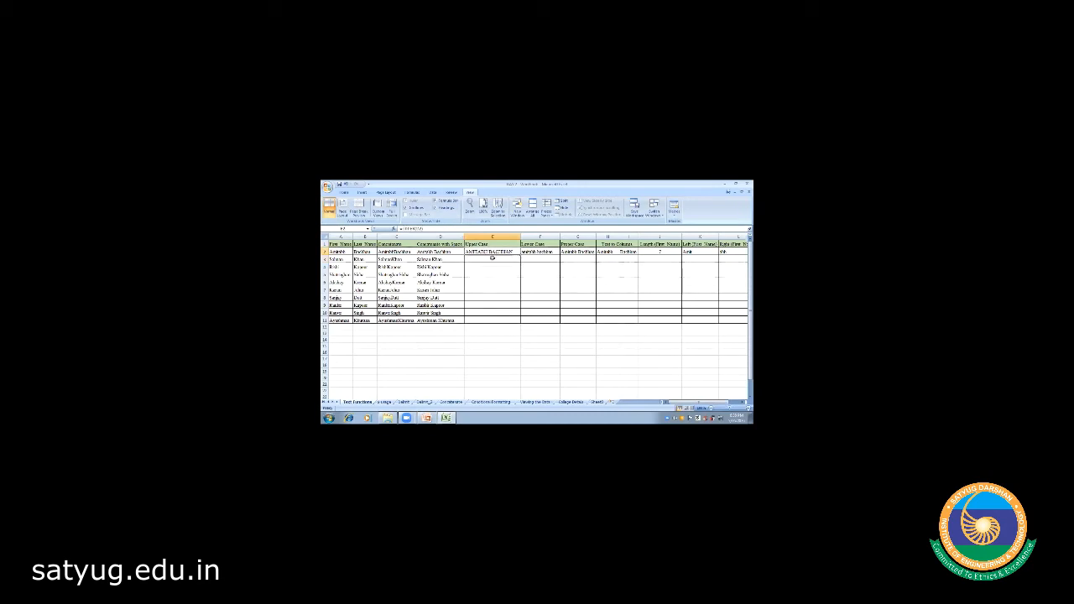
{"action": "left_click", "coordinate": [493, 259]}
{"action": "left_click", "coordinate": [500, 330]}
{"action": "left_click", "coordinate": [343, 334]}
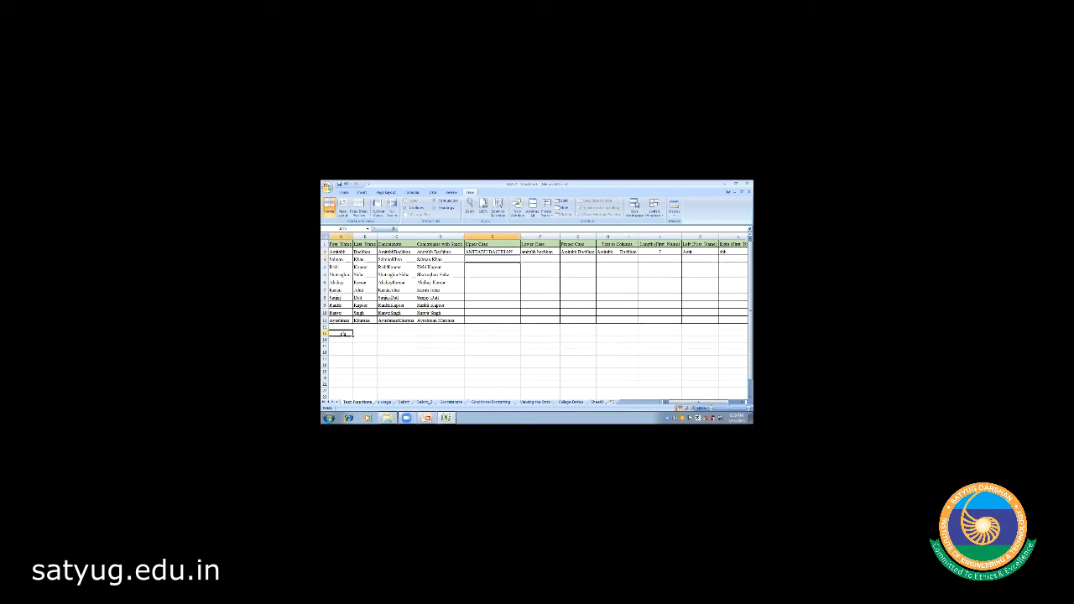
{"action": "type", "text": "New"}
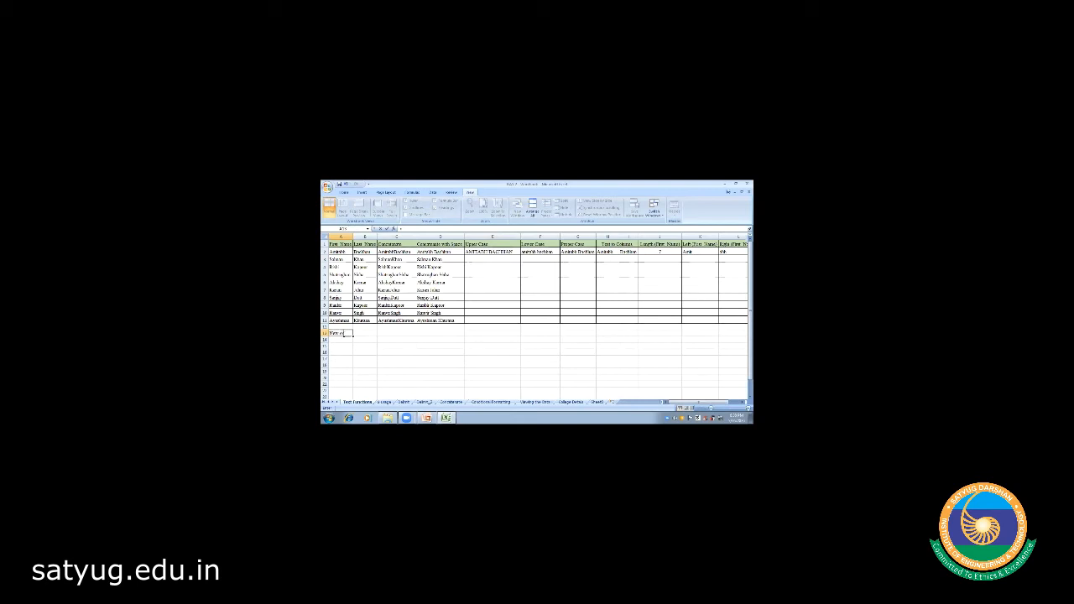
- Enter 'New York' below the name table and 'NY' in the cell beside it
{"action": "key", "text": "Return"}
{"action": "double_click", "coordinate": [340, 334]}
{"action": "type", "text": "York"}
{"action": "left_click", "coordinate": [359, 334]}
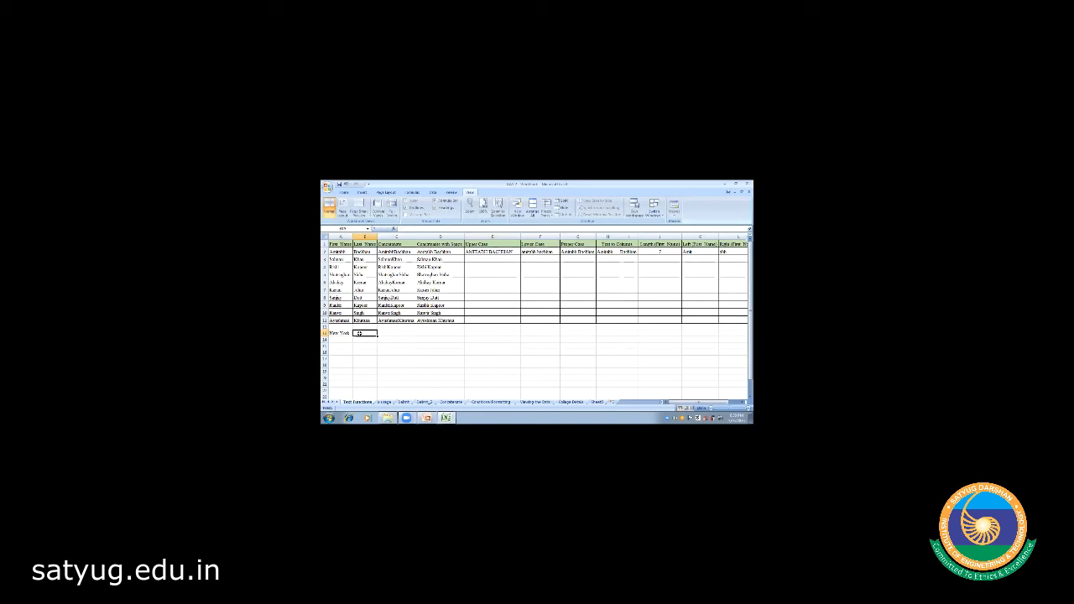
{"action": "type", "text": "=Y"}
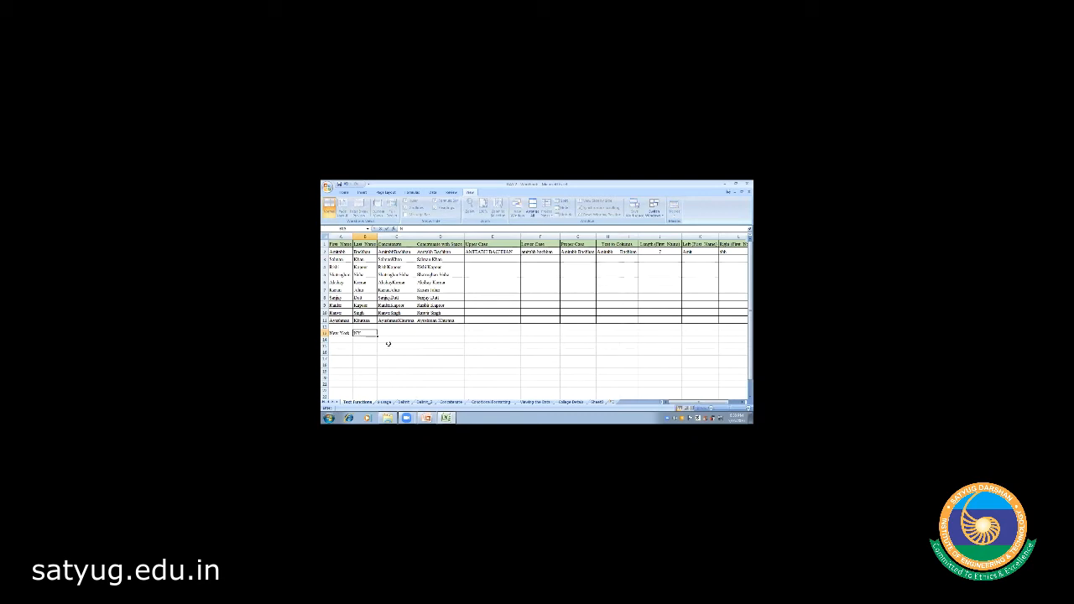
{"action": "left_click", "coordinate": [388, 343]}
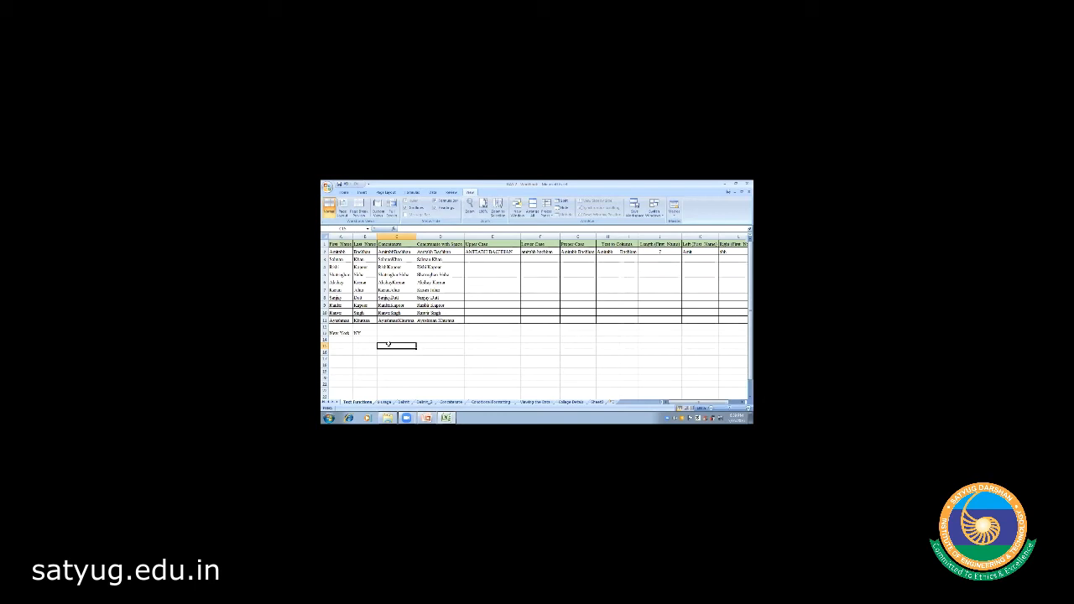
- In the next cell, enter =CONCATENATE of the New York and NY cells, giving 'New YorkNY'
{"action": "left_click", "coordinate": [391, 334]}
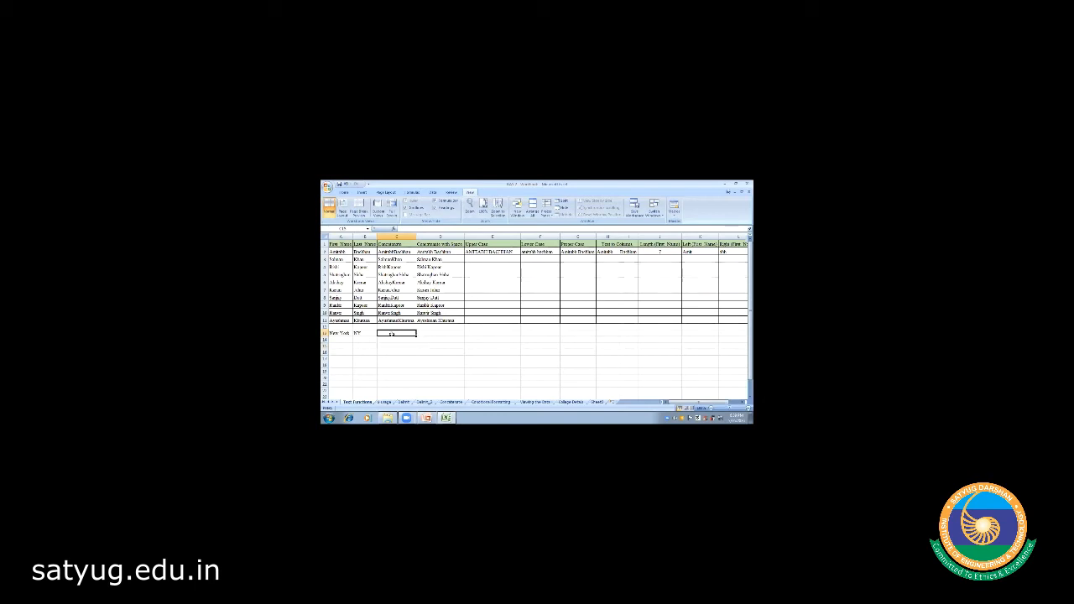
{"action": "type", "text": "="}
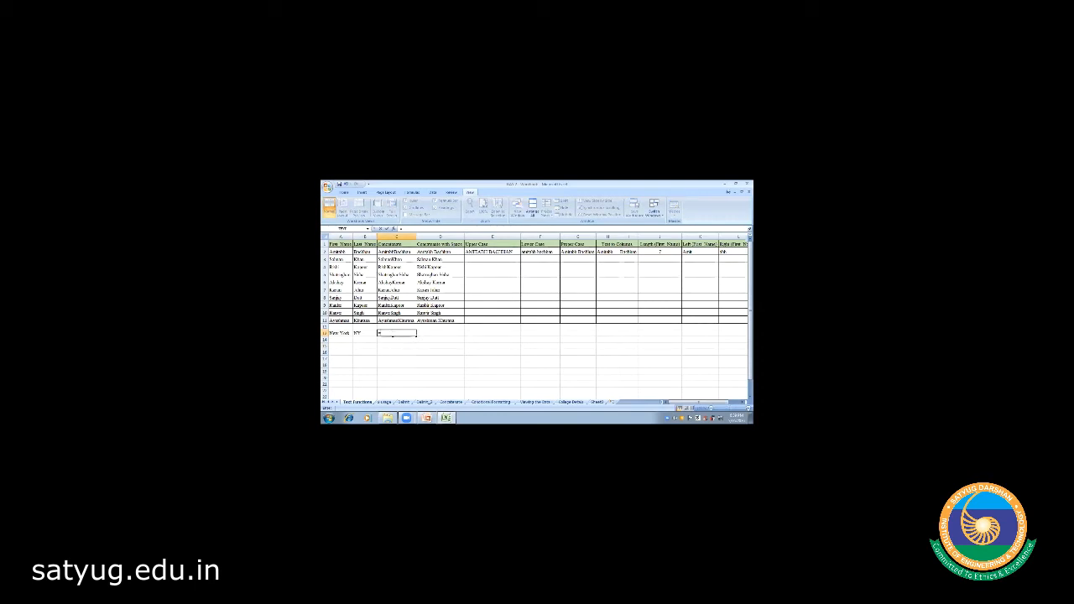
{"action": "type", "text": "CONCATENATE"}
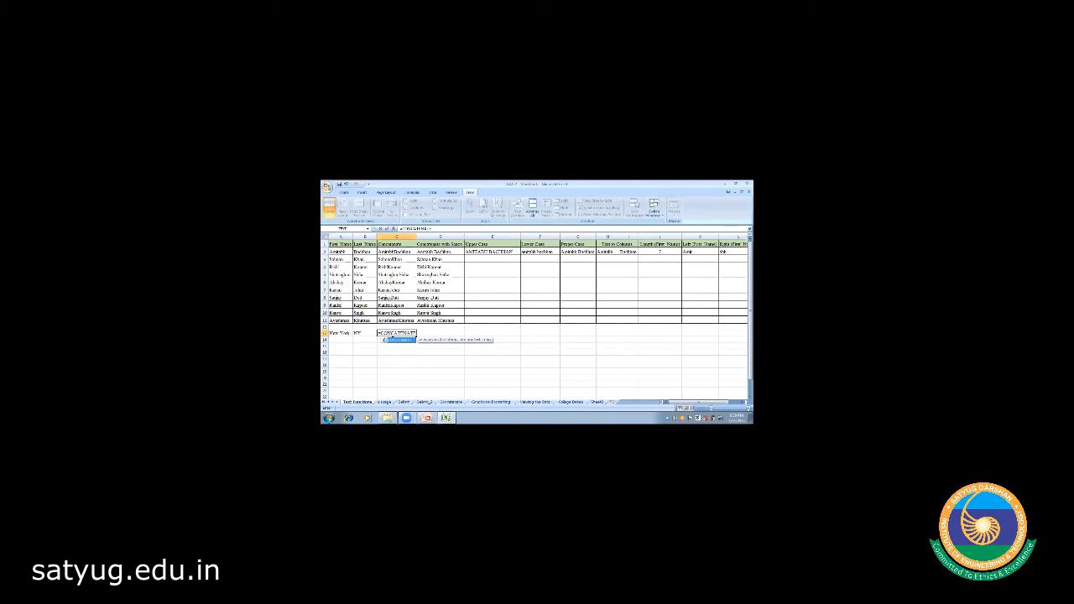
{"action": "type", "text": "("}
{"action": "left_click", "coordinate": [341, 334]}
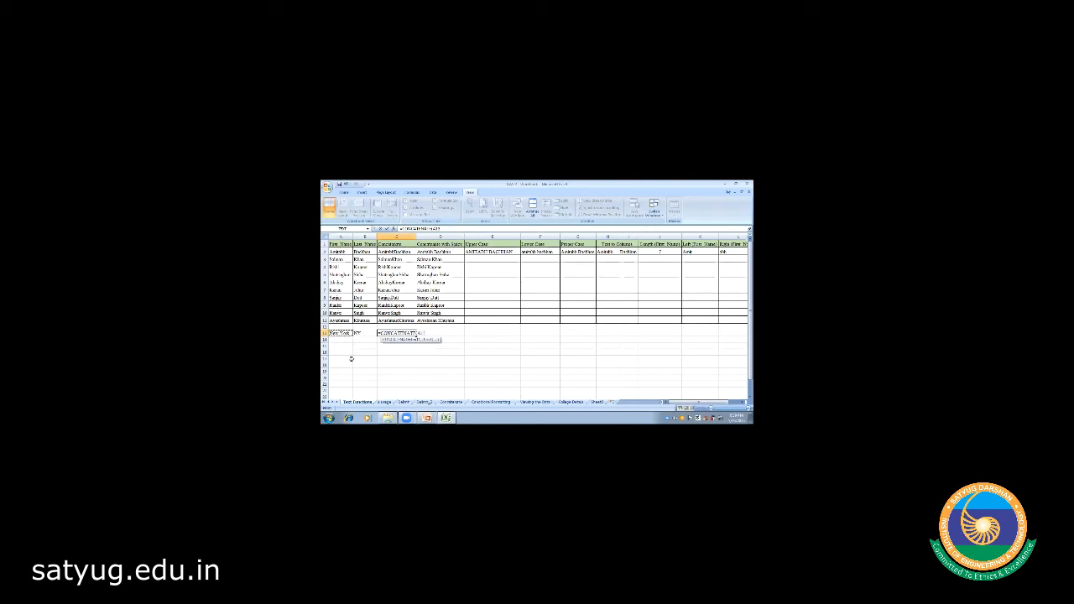
{"action": "type", "text": ","}
{"action": "left_click", "coordinate": [360, 333]}
{"action": "type", "text": ")"}
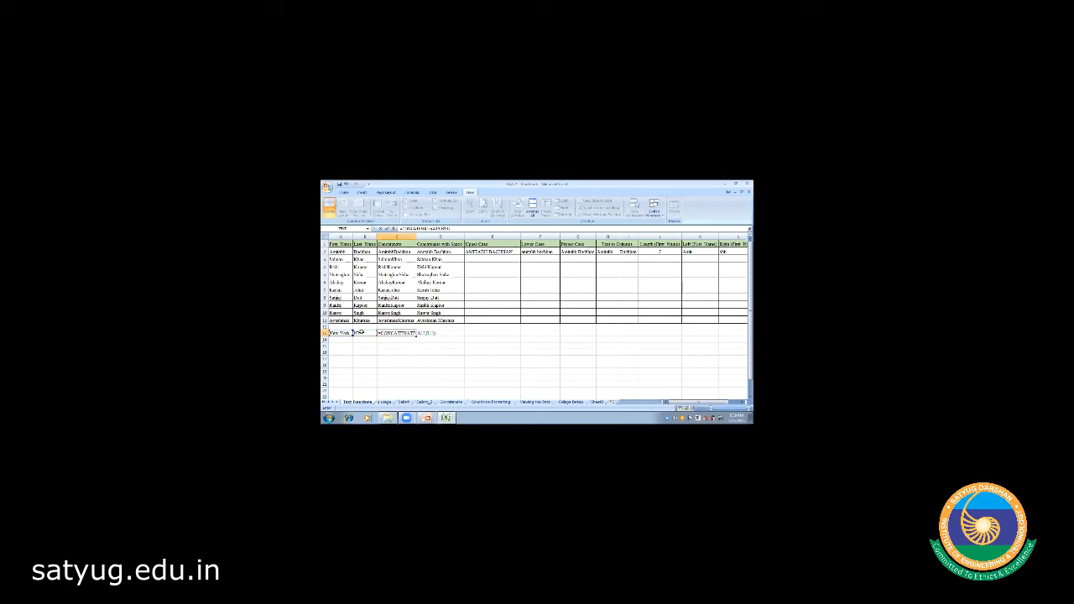
{"action": "key", "text": "Return"}
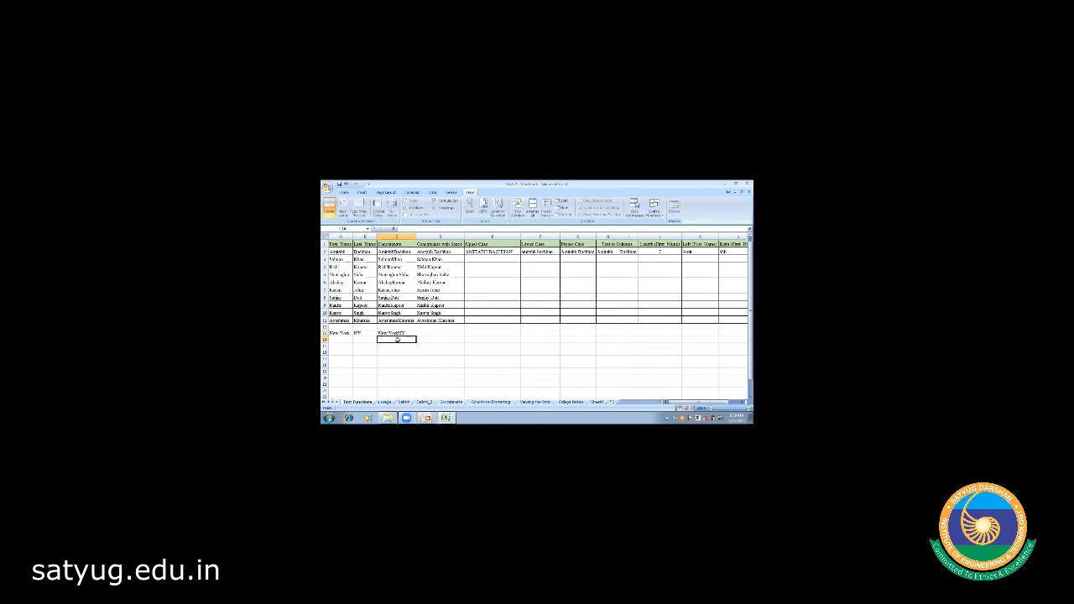
{"action": "left_click", "coordinate": [391, 352]}
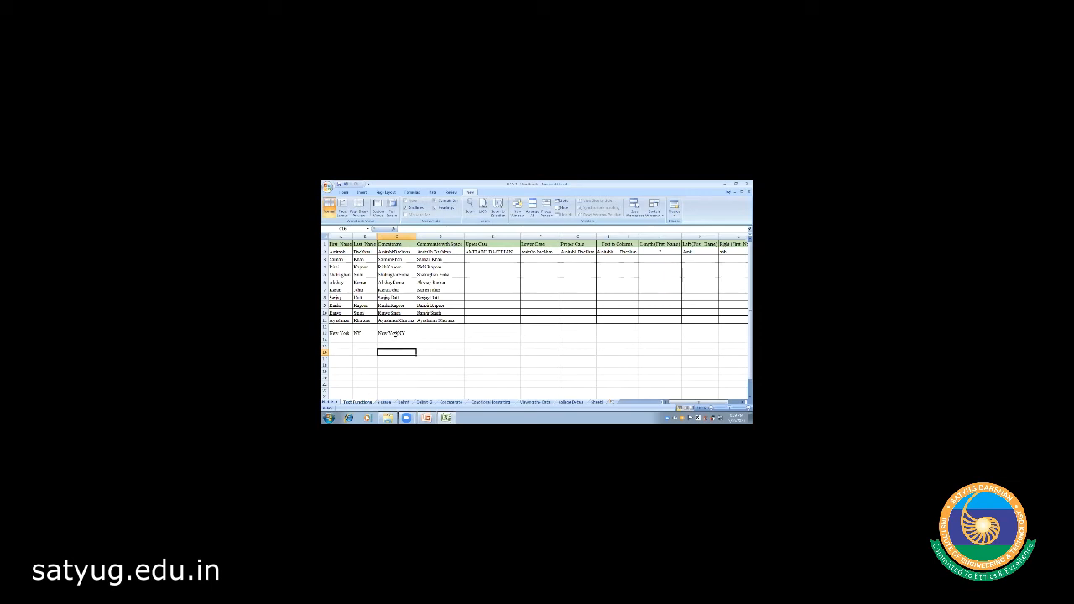
- Edit the city formula to insert a quoted " " separator between New York and NY
{"action": "left_click", "coordinate": [395, 334]}
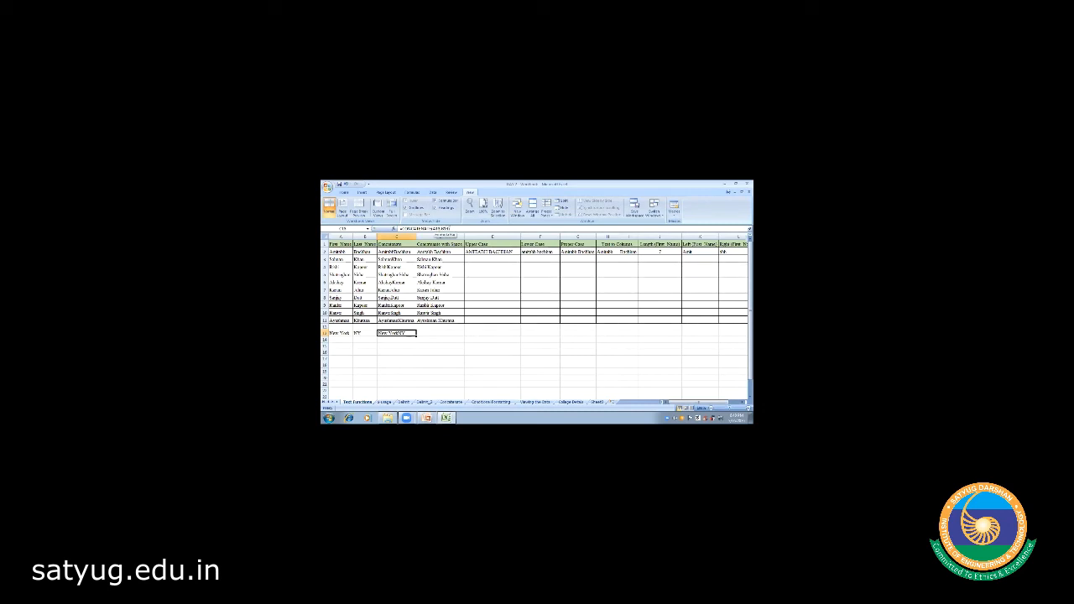
{"action": "key", "text": "F2"}
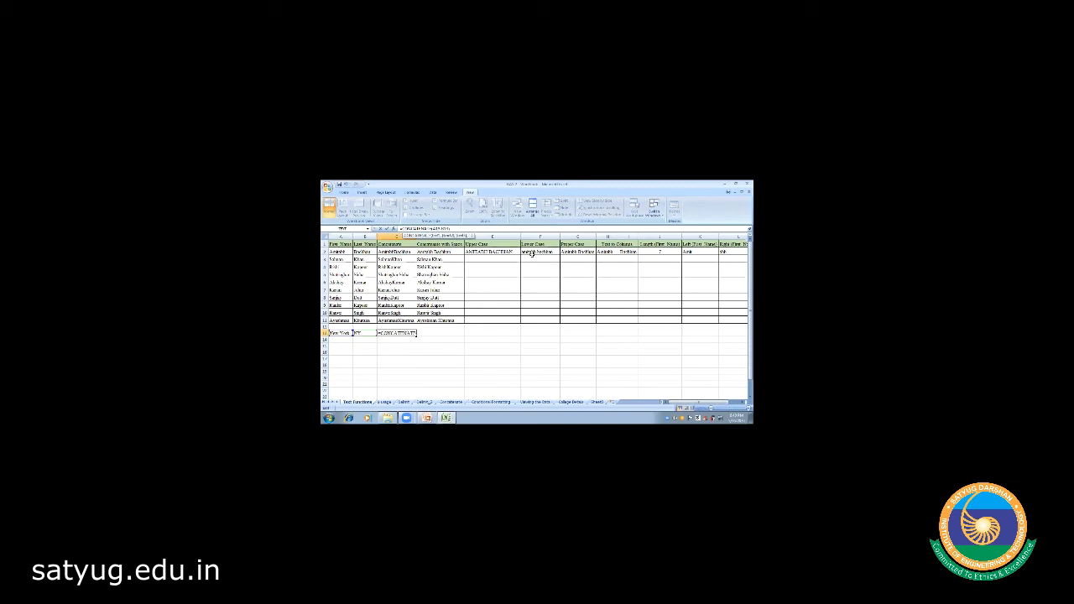
{"action": "type", "text": "\","}
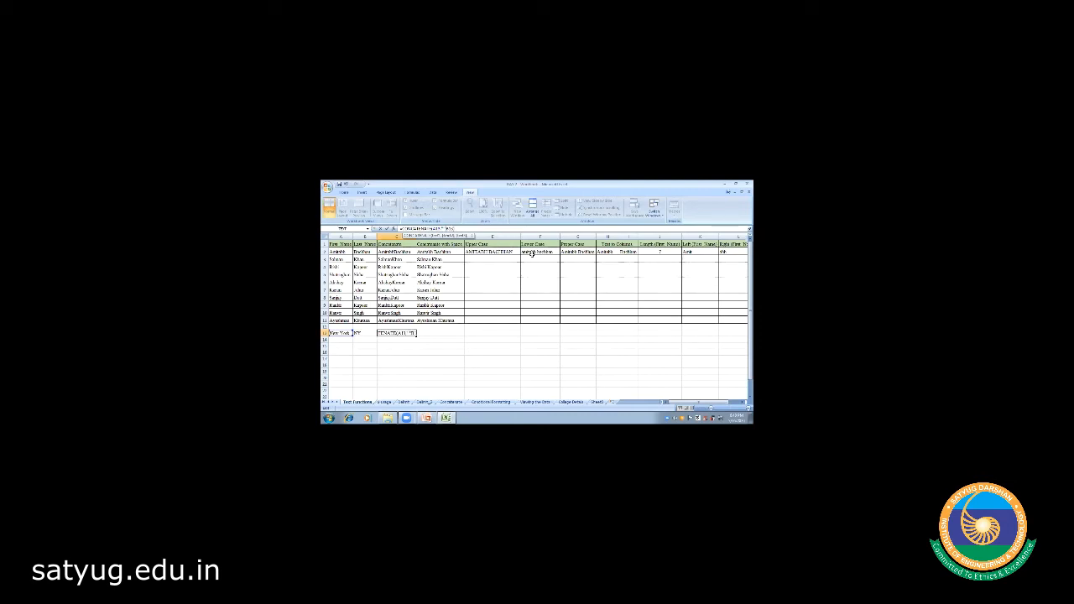
{"action": "type", "text": " \","}
{"action": "key", "text": "Return"}
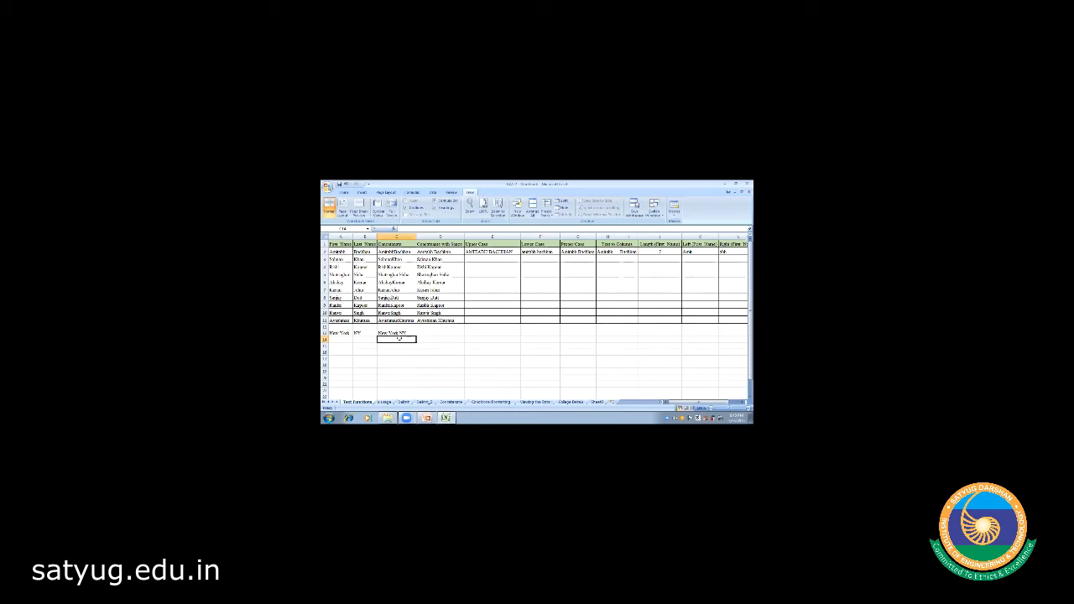
- Rework the separator inside the quotes in the formula bar and re-enter the city formula
{"action": "left_click", "coordinate": [397, 333]}
{"action": "left_click", "coordinate": [443, 228]}
{"action": "key", "text": "BackSpace"}
{"action": "type", "text": ","}
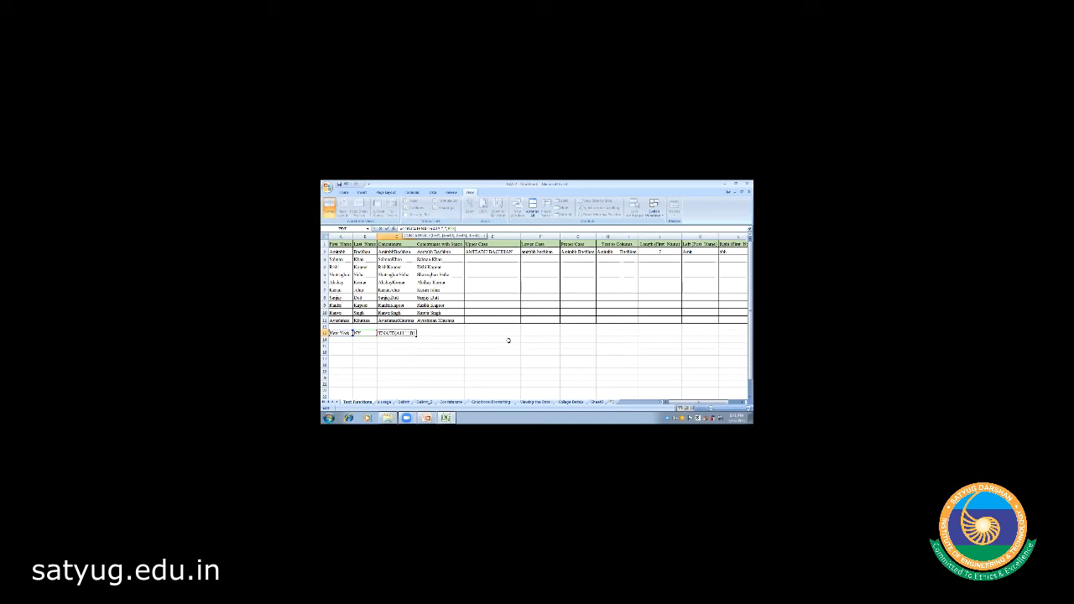
{"action": "key", "text": "Return"}
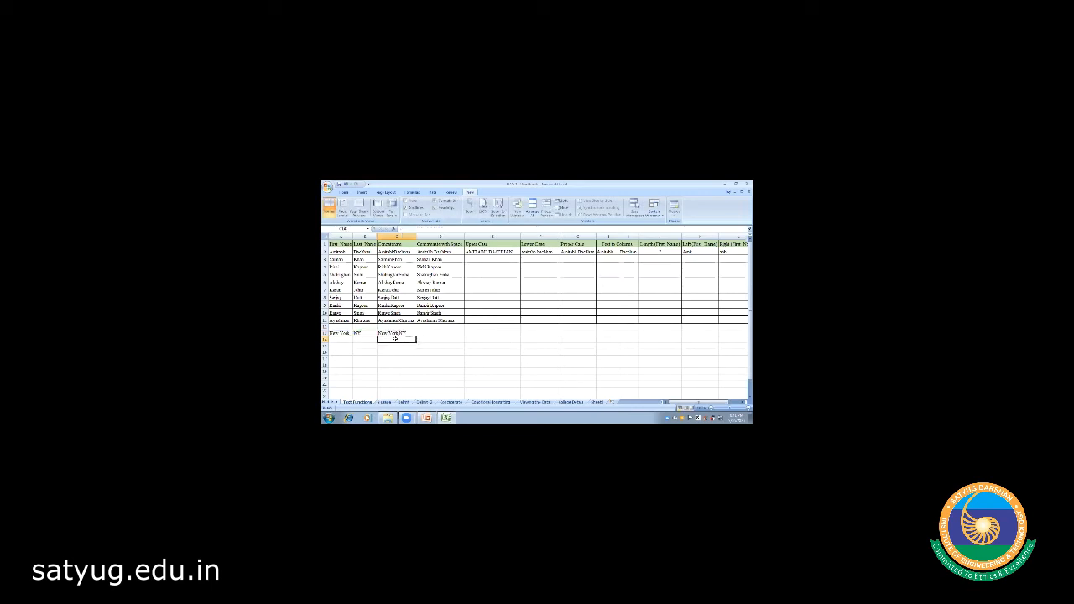
{"action": "left_click", "coordinate": [407, 333]}
{"action": "left_click", "coordinate": [587, 194]}
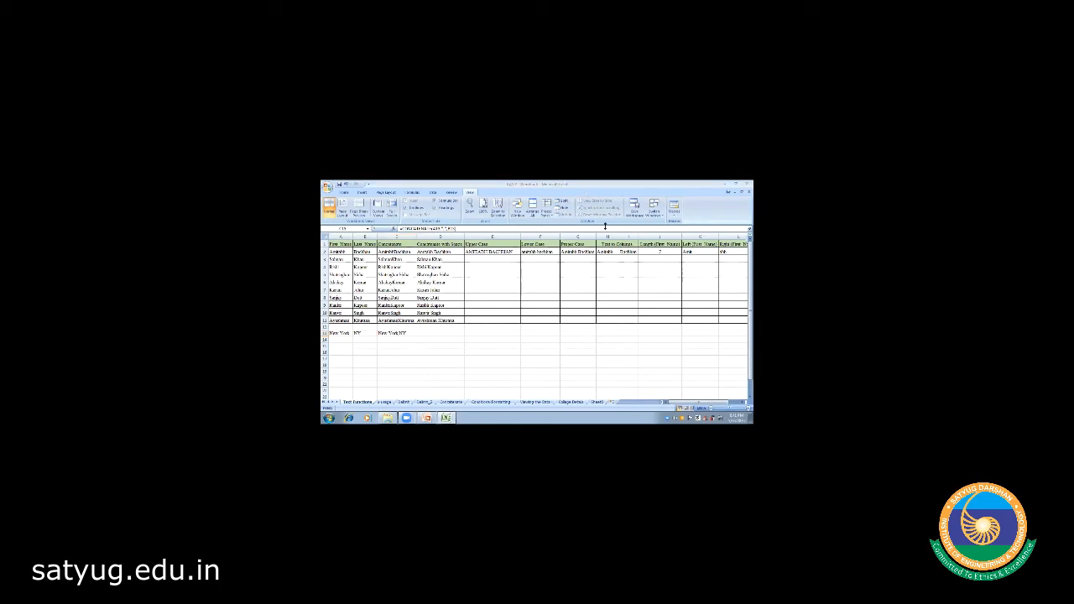
- Review the Upper Case heading and E2's sample UPPER formula, then select E3
{"action": "left_click", "coordinate": [394, 368]}
{"action": "left_click", "coordinate": [487, 245]}
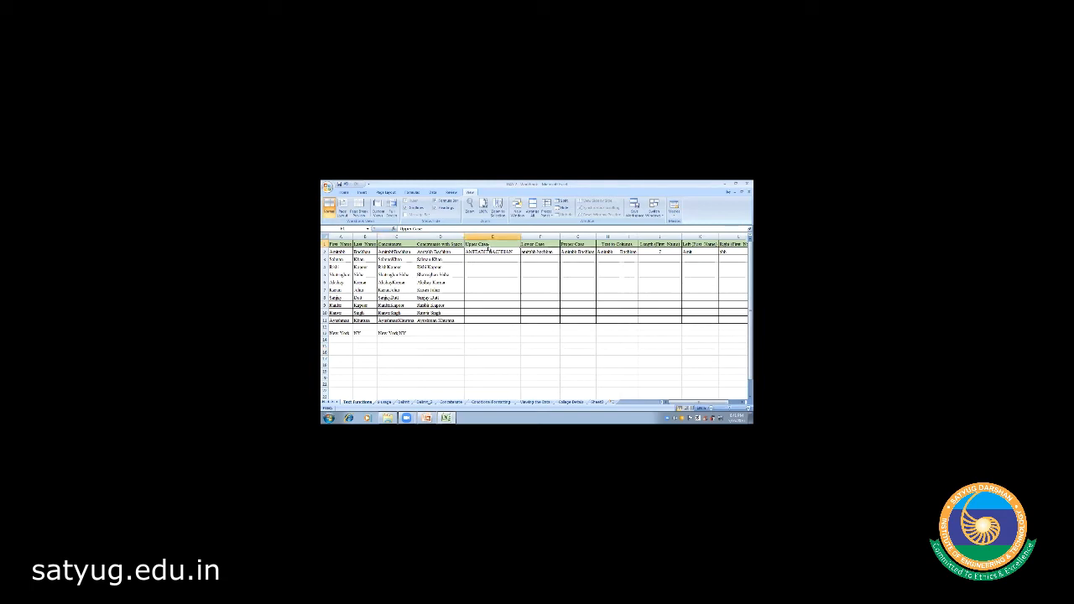
{"action": "left_click", "coordinate": [476, 259]}
{"action": "left_click", "coordinate": [483, 247]}
{"action": "left_click", "coordinate": [481, 252]}
{"action": "left_click", "coordinate": [482, 258]}
- Enter =UPPER(D3) in E3 and fill it down to E11
{"action": "type", "text": "=UPPER"}
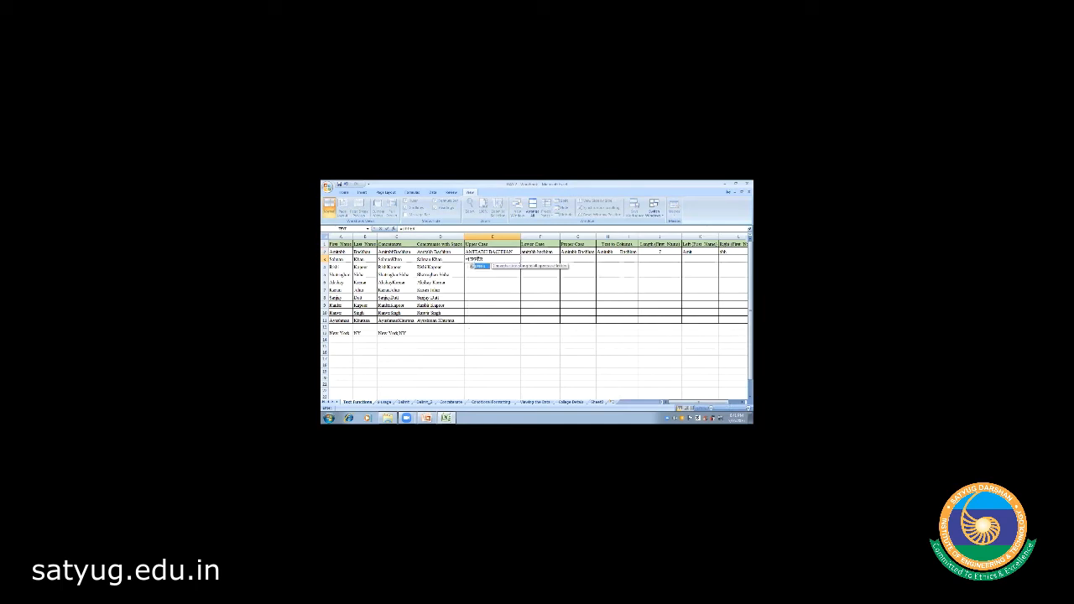
{"action": "key", "text": "Tab"}
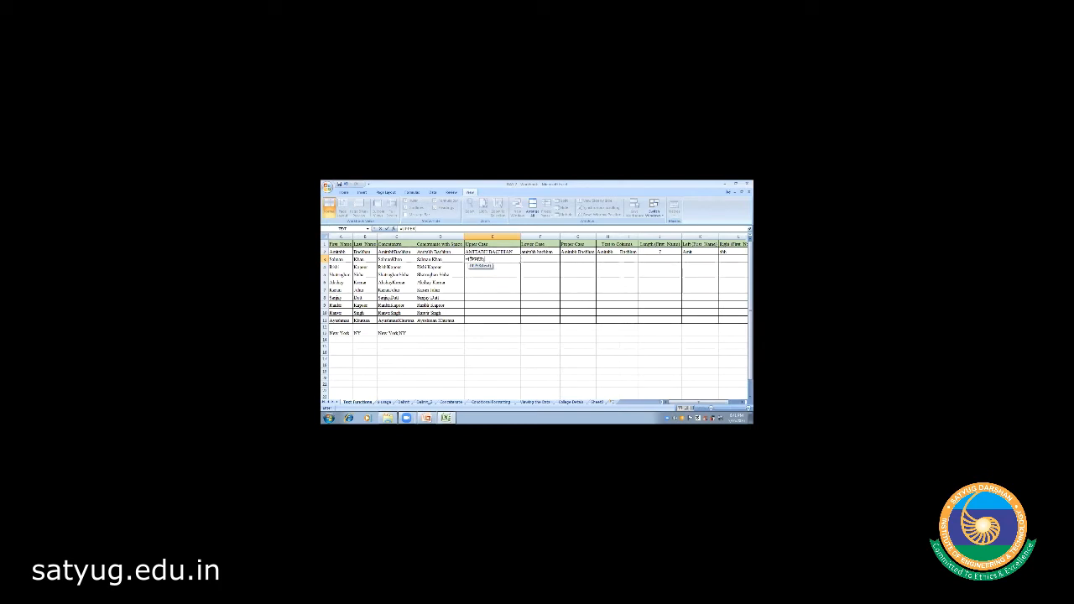
{"action": "left_click", "coordinate": [429, 259]}
{"action": "type", "text": ")"}
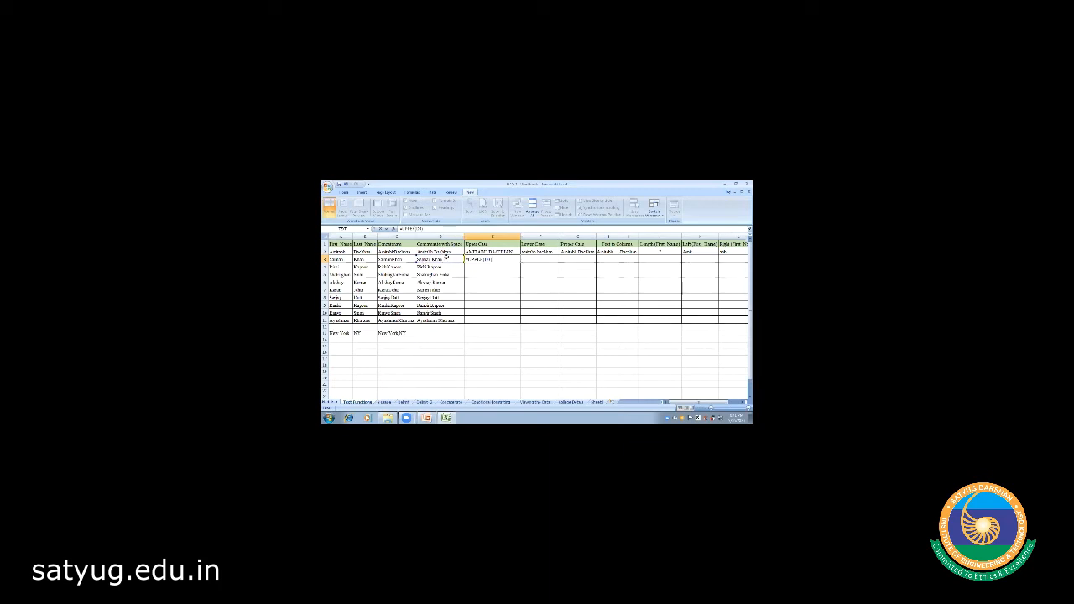
{"action": "key", "text": "Return"}
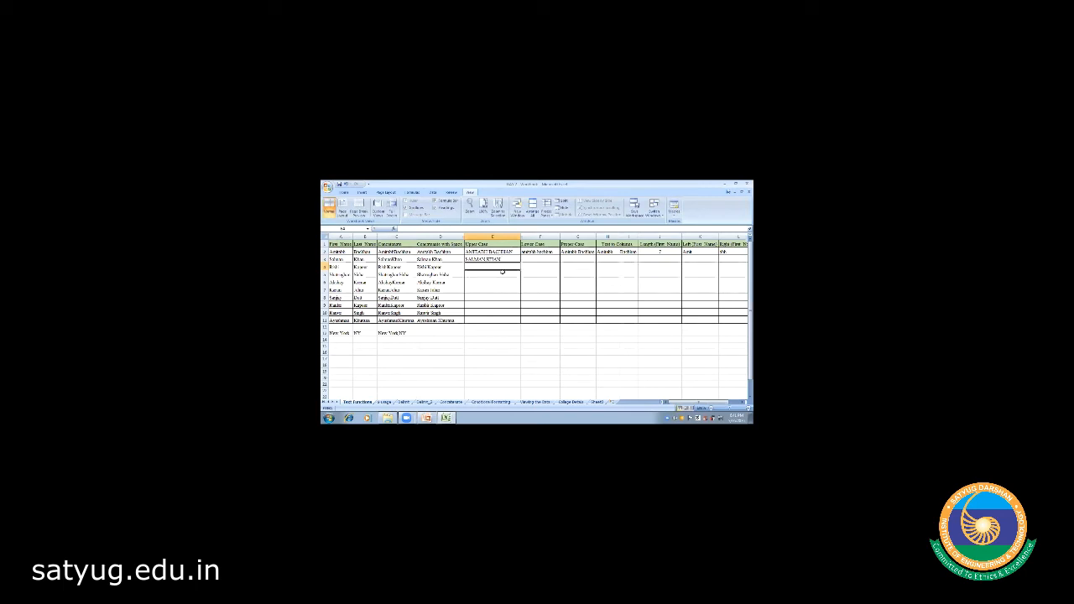
{"action": "left_click", "coordinate": [498, 260]}
{"action": "left_click_drag", "start_coordinate": [519, 263], "coordinate": [521, 321]}
{"action": "left_click", "coordinate": [495, 352]}
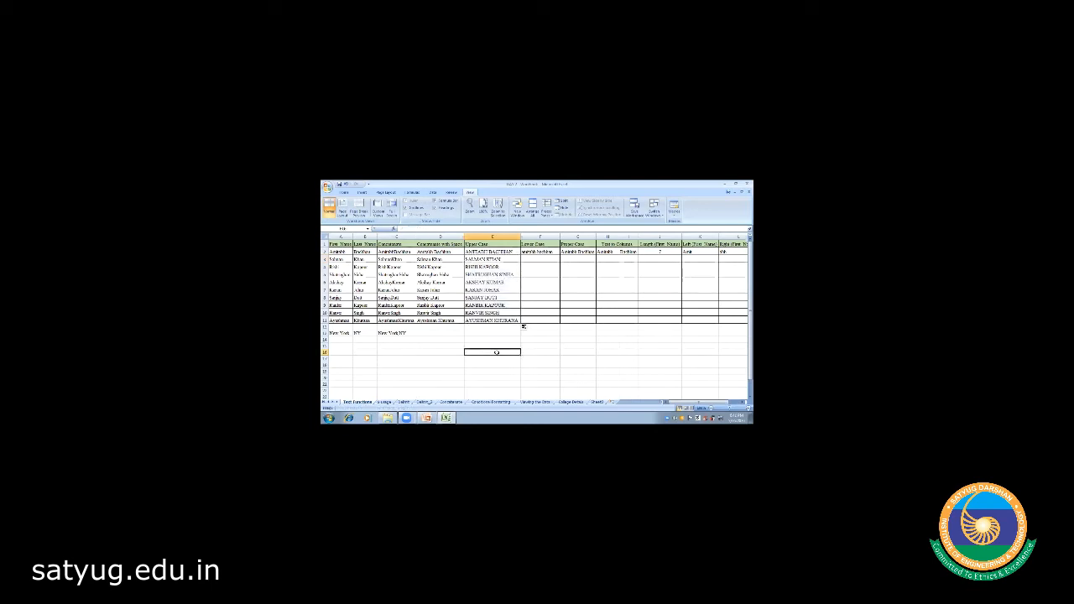
{"action": "left_click", "coordinate": [529, 258]}
- Enter =LOWER(D3) in F3 and fill it down to F11
{"action": "type", "text": "="}
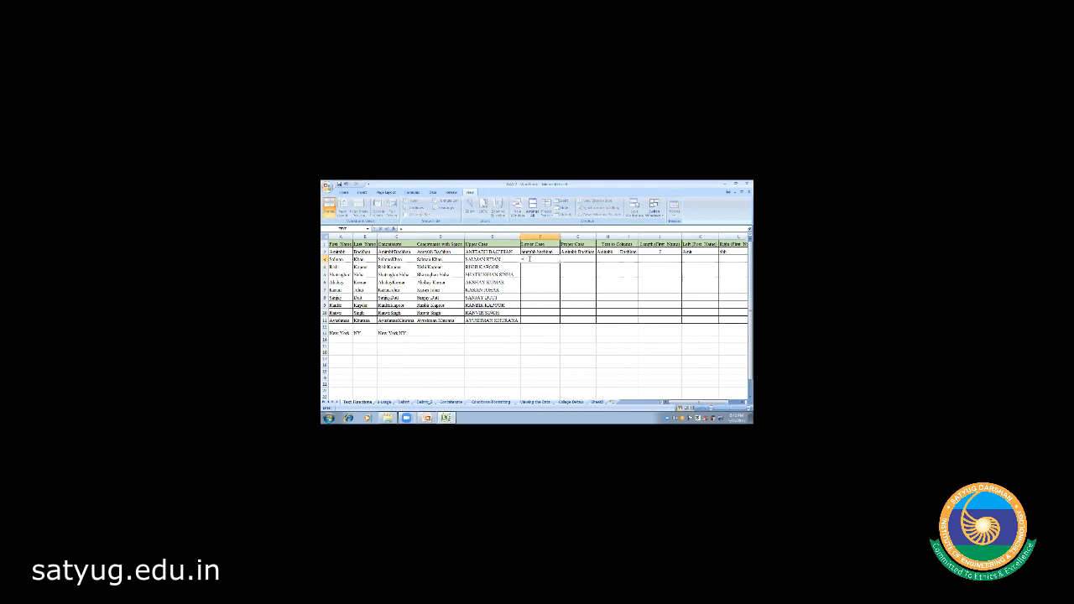
{"action": "type", "text": "LOWER"}
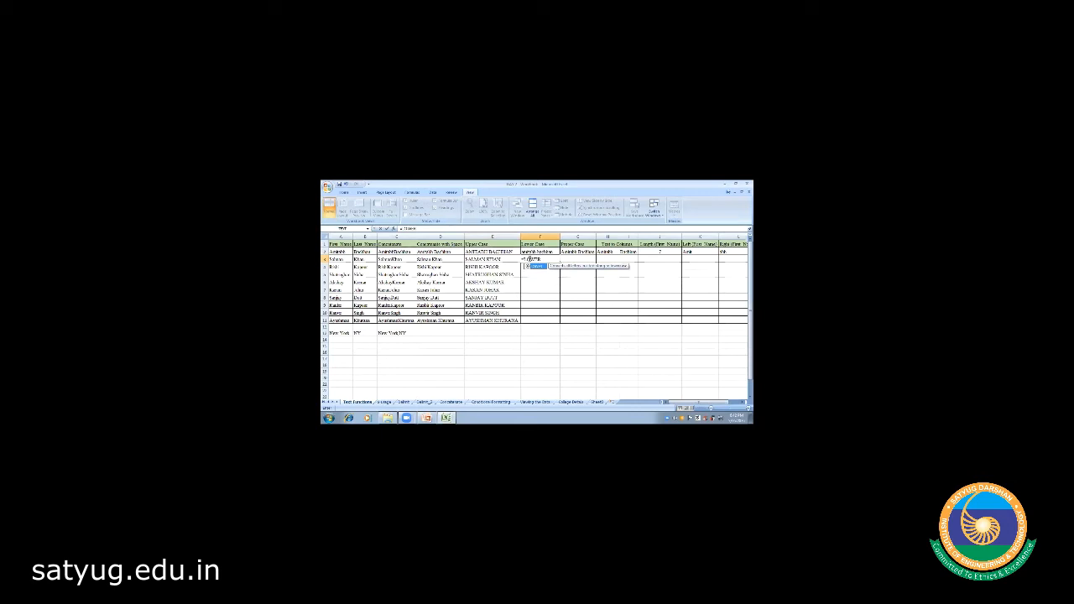
{"action": "type", "text": "("}
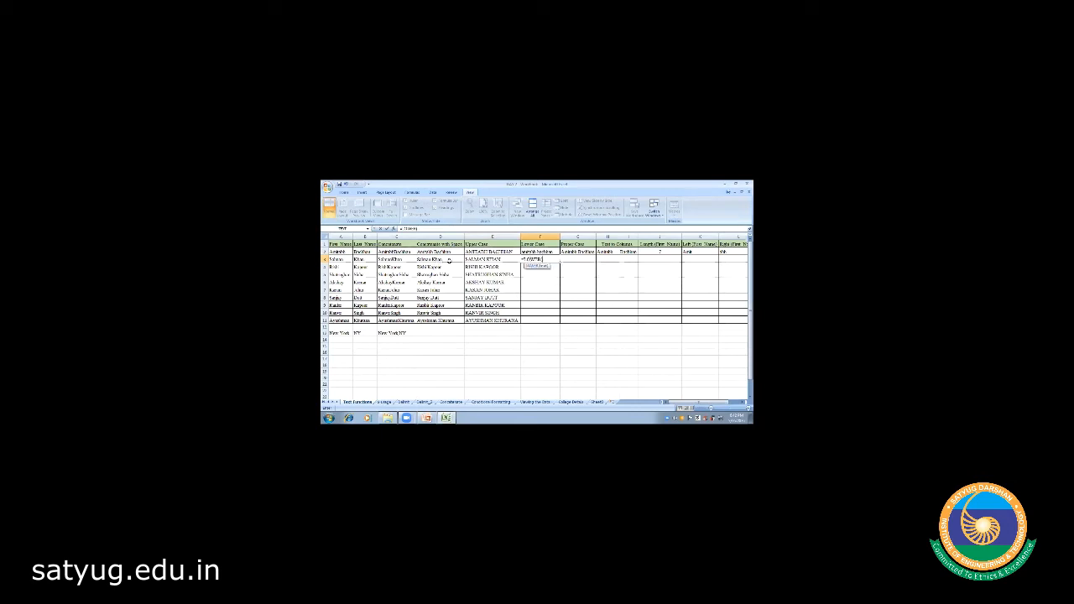
{"action": "left_click", "coordinate": [440, 260]}
{"action": "key", "text": "Return"}
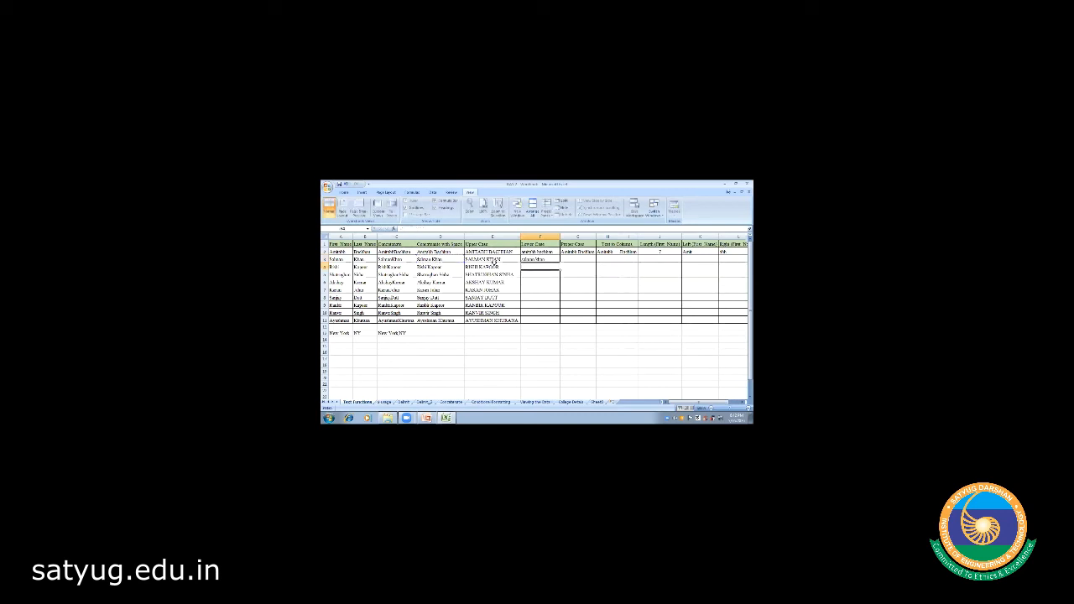
{"action": "left_click", "coordinate": [532, 261]}
{"action": "left_click_drag", "start_coordinate": [560, 262], "coordinate": [560, 320]}
{"action": "left_click", "coordinate": [539, 345]}
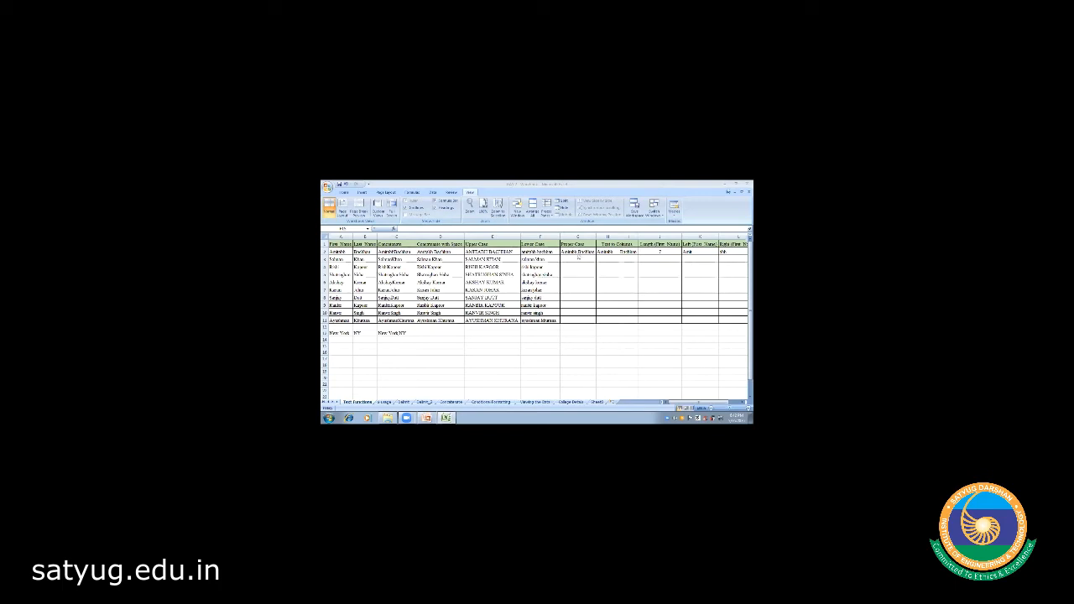
- Select G3 and check the Proper Case sample formula in G2
{"action": "left_click", "coordinate": [569, 261]}
{"action": "left_click", "coordinate": [568, 259]}
{"action": "left_click", "coordinate": [571, 253]}
- Enter =PROPER(D3) in G3 and fill it down to G11
{"action": "left_click", "coordinate": [571, 259]}
{"action": "type", "text": "=PROP"}
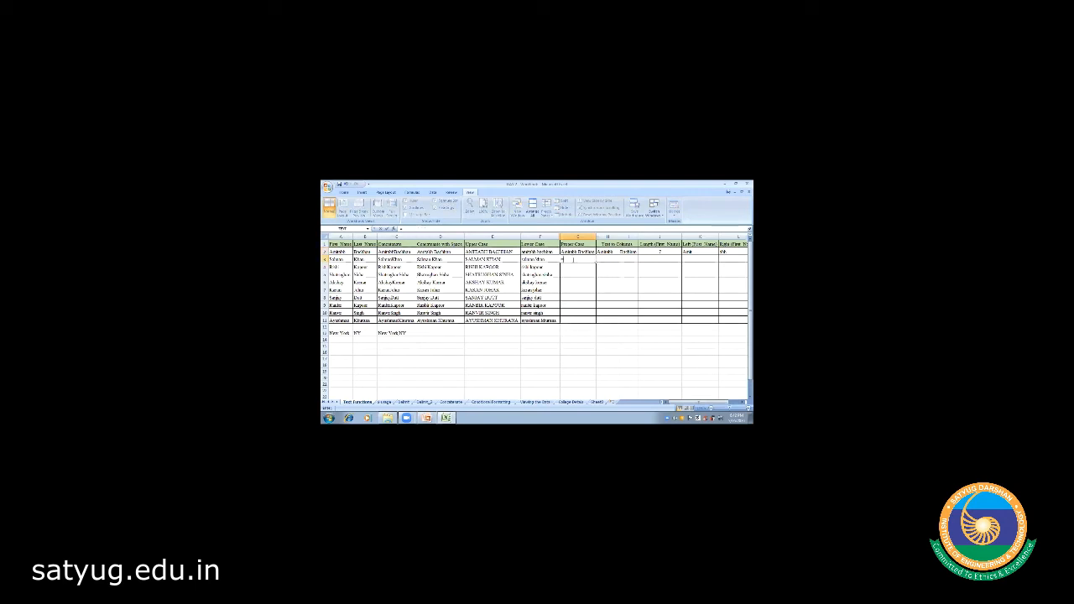
{"action": "type", "text": "ER"}
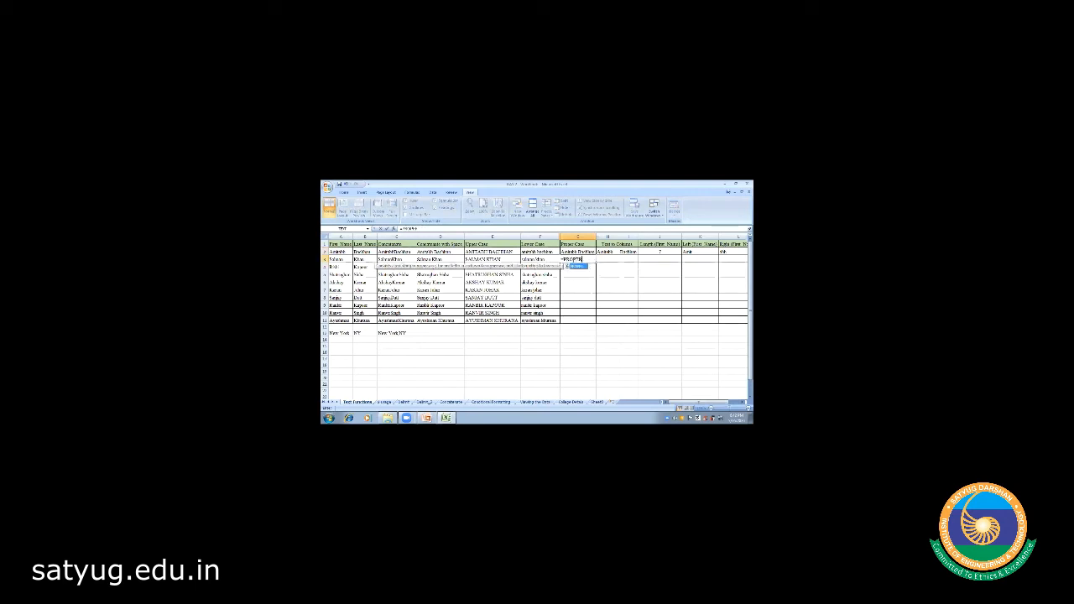
{"action": "type", "text": "("}
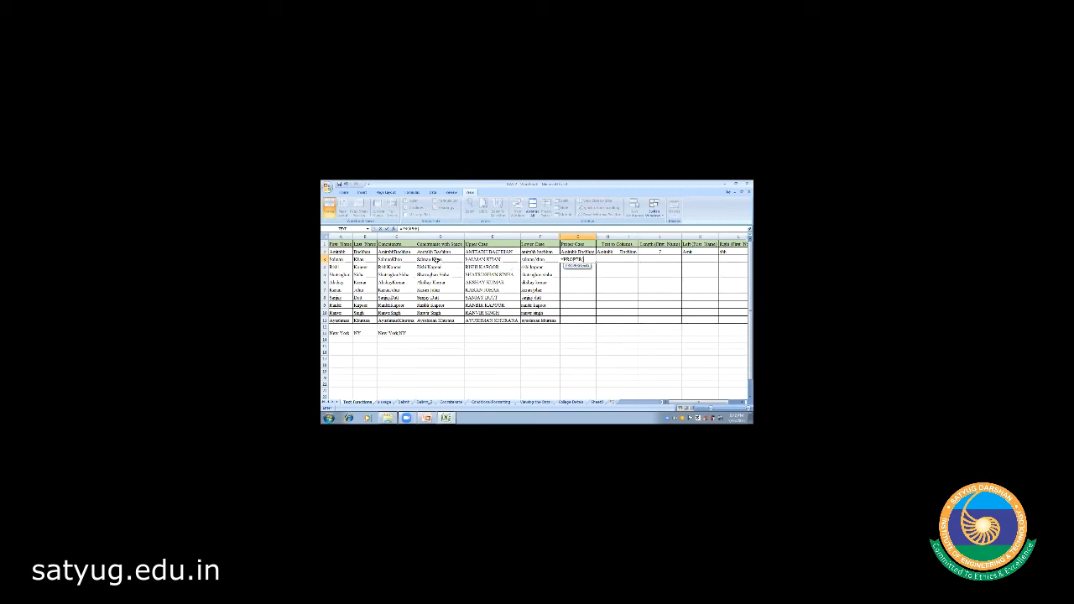
{"action": "left_click", "coordinate": [438, 262]}
{"action": "type", "text": ")"}
{"action": "key", "text": "Return"}
{"action": "left_click", "coordinate": [574, 259]}
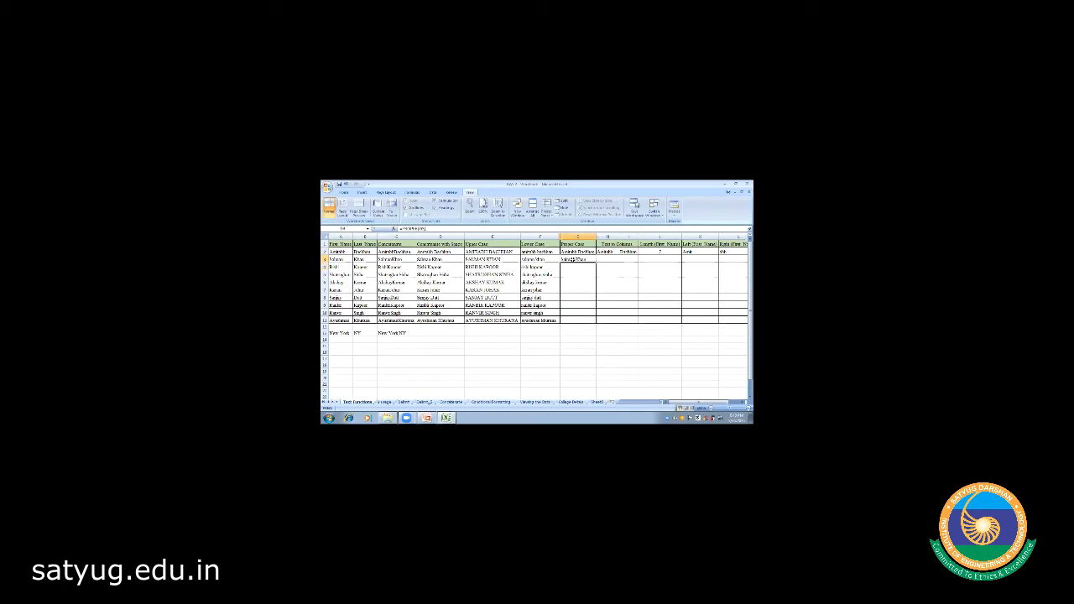
{"action": "left_click_drag", "start_coordinate": [595, 263], "coordinate": [594, 323]}
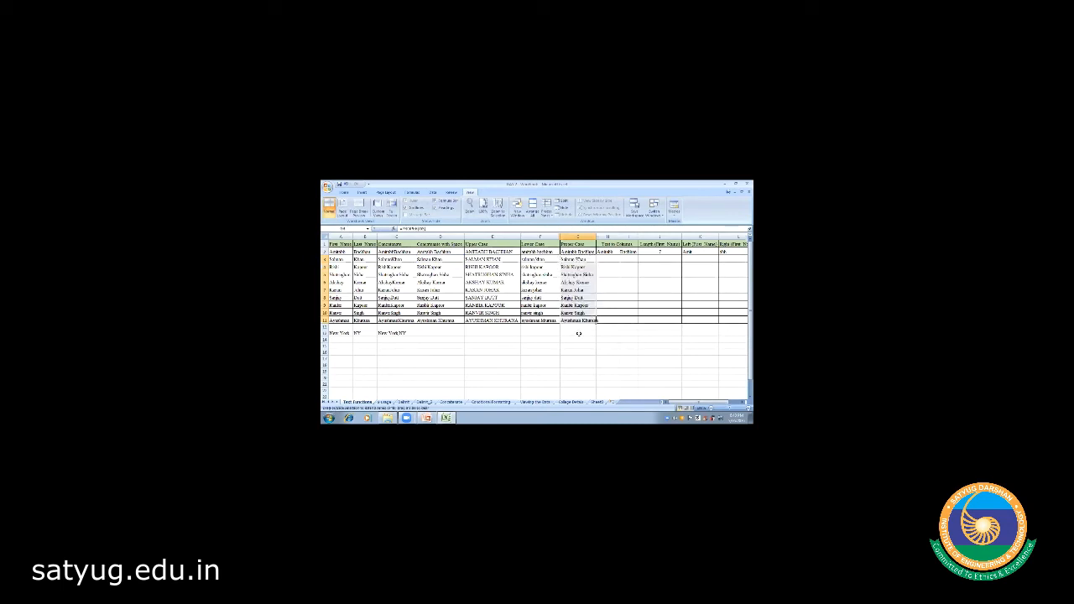
{"action": "left_click", "coordinate": [576, 333]}
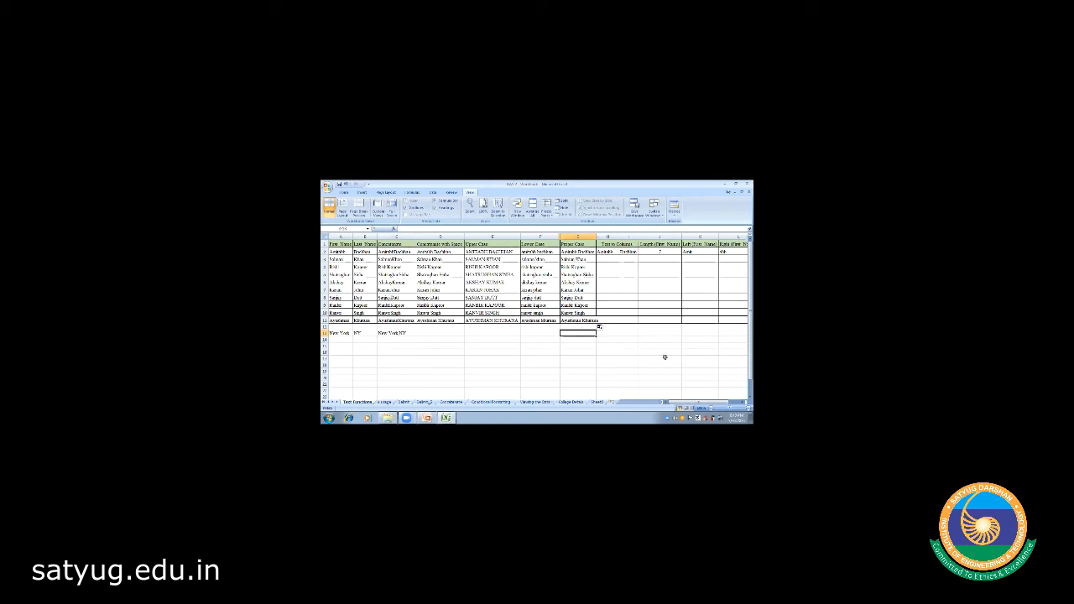
- Scroll across to the Length (First Name) column and select the first name in A2
{"action": "scroll", "coordinate": [570, 330], "scroll_direction": "right", "scroll_amount": 3}
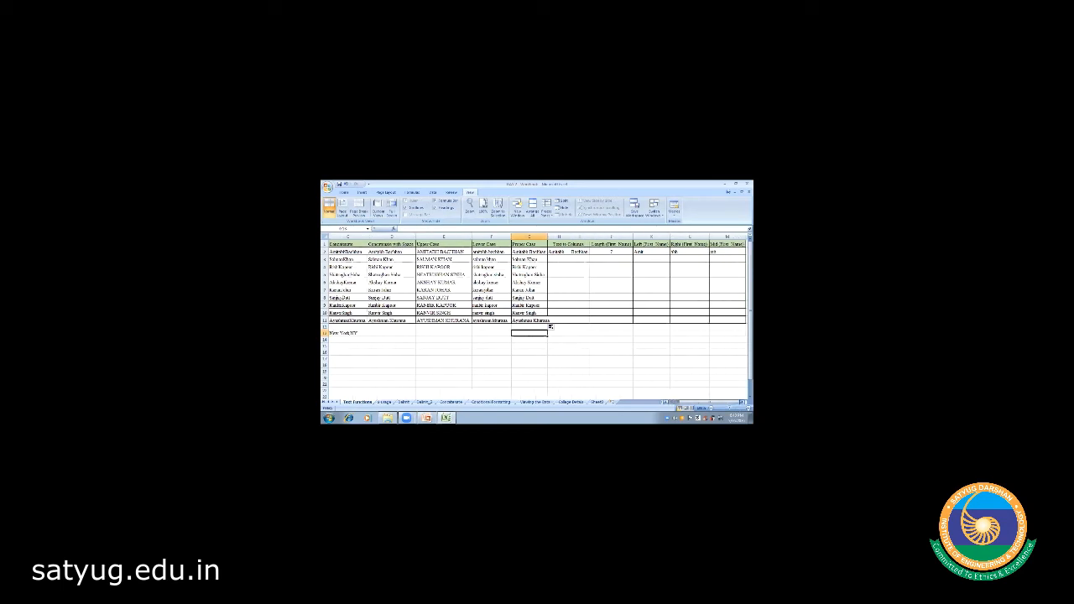
{"action": "left_click", "coordinate": [516, 244]}
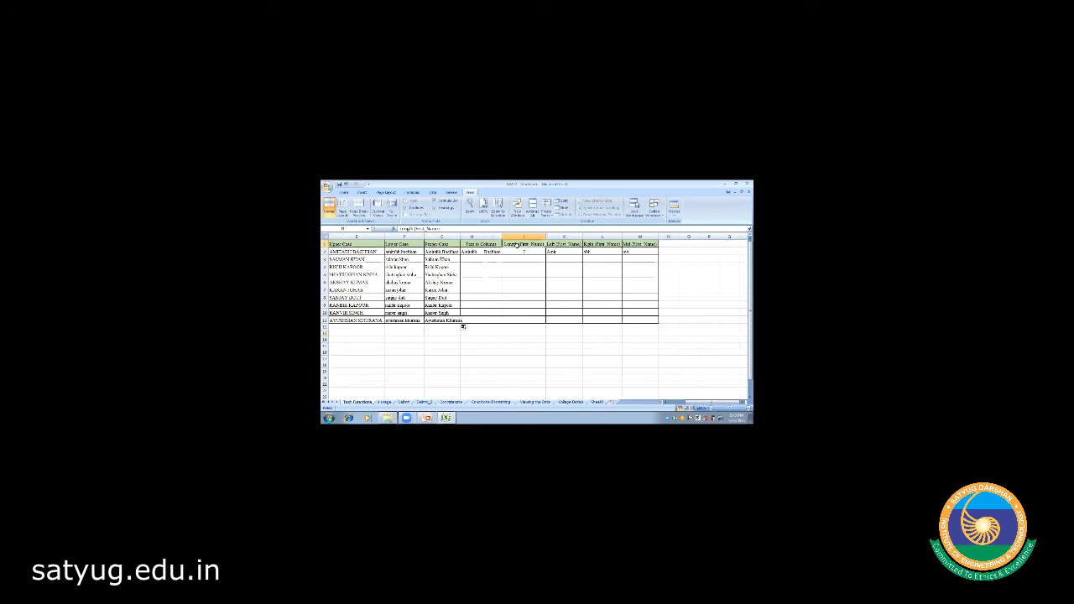
{"action": "left_click", "coordinate": [667, 403]}
{"action": "left_click", "coordinate": [666, 403]}
{"action": "left_click", "coordinate": [666, 403]}
{"action": "left_click", "coordinate": [666, 402]}
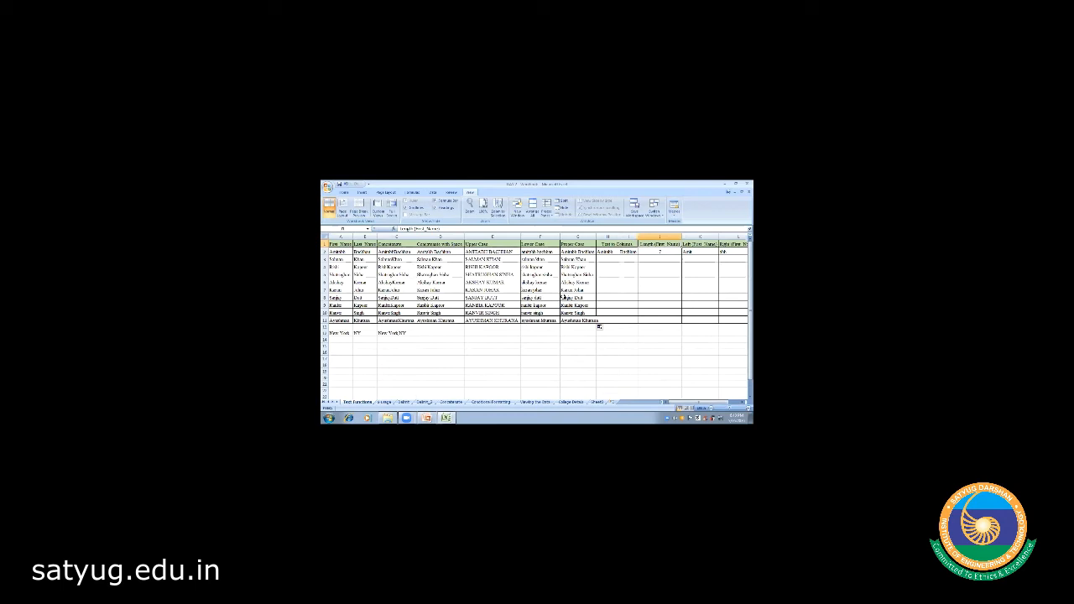
{"action": "left_click", "coordinate": [341, 250]}
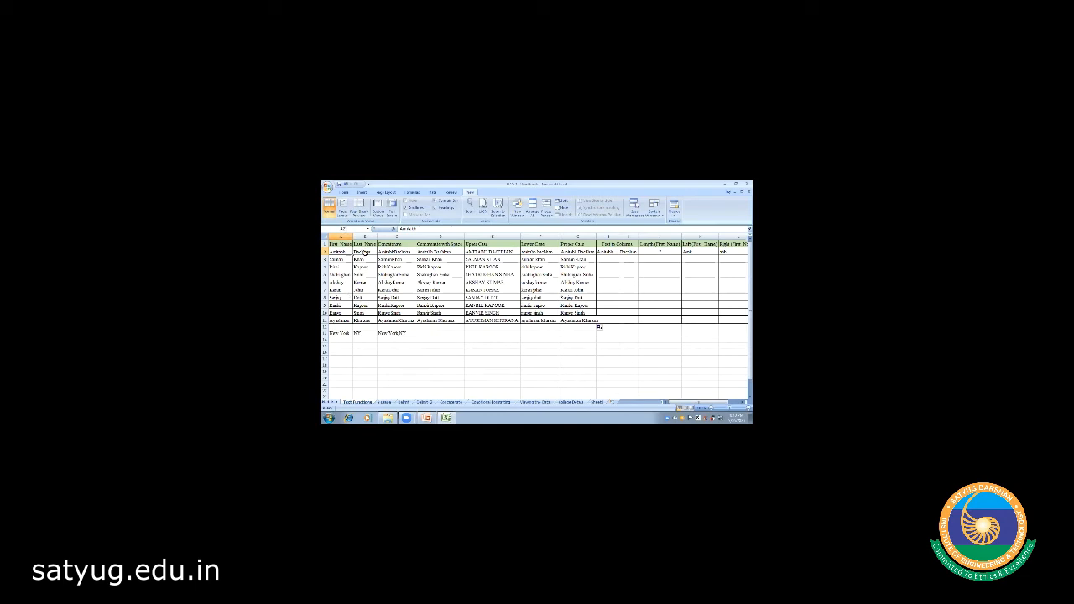
{"action": "left_click", "coordinate": [363, 251]}
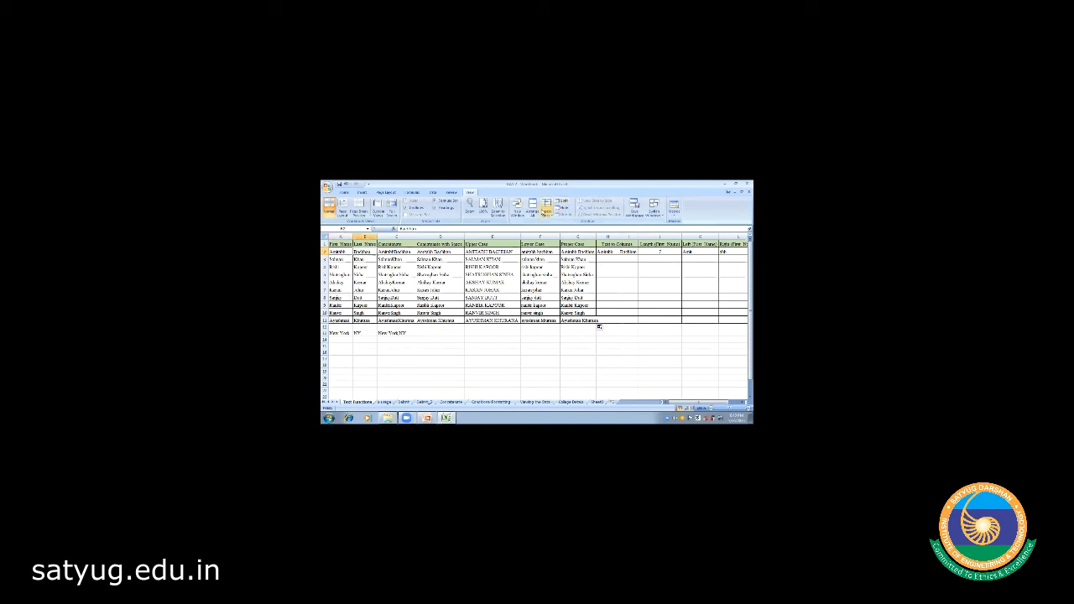
{"action": "left_click", "coordinate": [546, 209]}
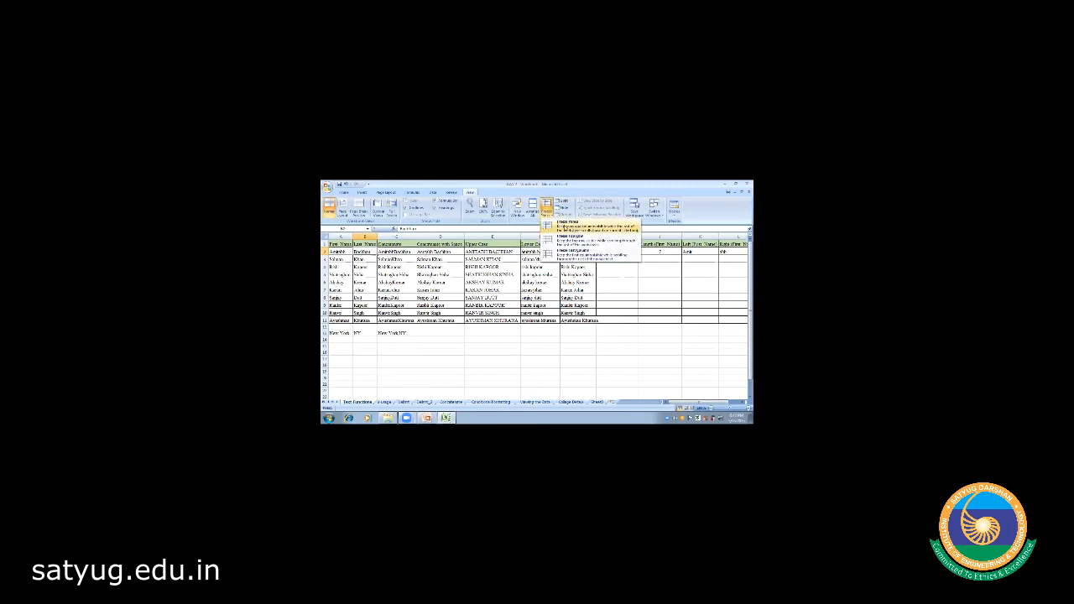
{"action": "left_click", "coordinate": [547, 225]}
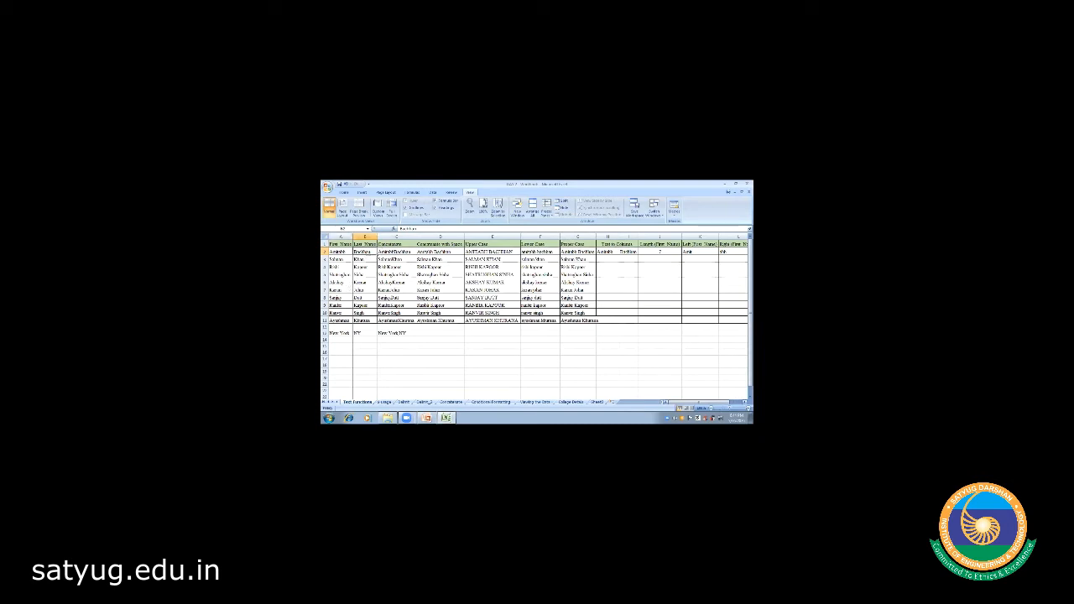
{"action": "left_click", "coordinate": [744, 402]}
{"action": "left_click", "coordinate": [744, 402]}
{"action": "left_click", "coordinate": [745, 402]}
{"action": "left_click", "coordinate": [744, 402]}
{"action": "left_click", "coordinate": [745, 402]}
{"action": "left_click", "coordinate": [744, 402]}
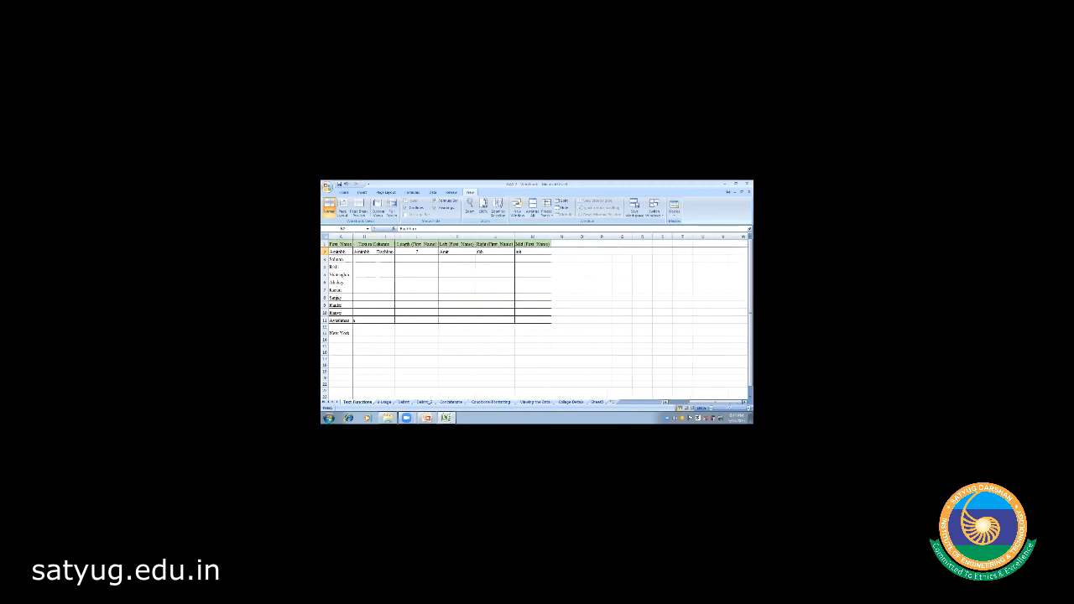
{"action": "left_click", "coordinate": [744, 402]}
{"action": "left_click", "coordinate": [744, 402]}
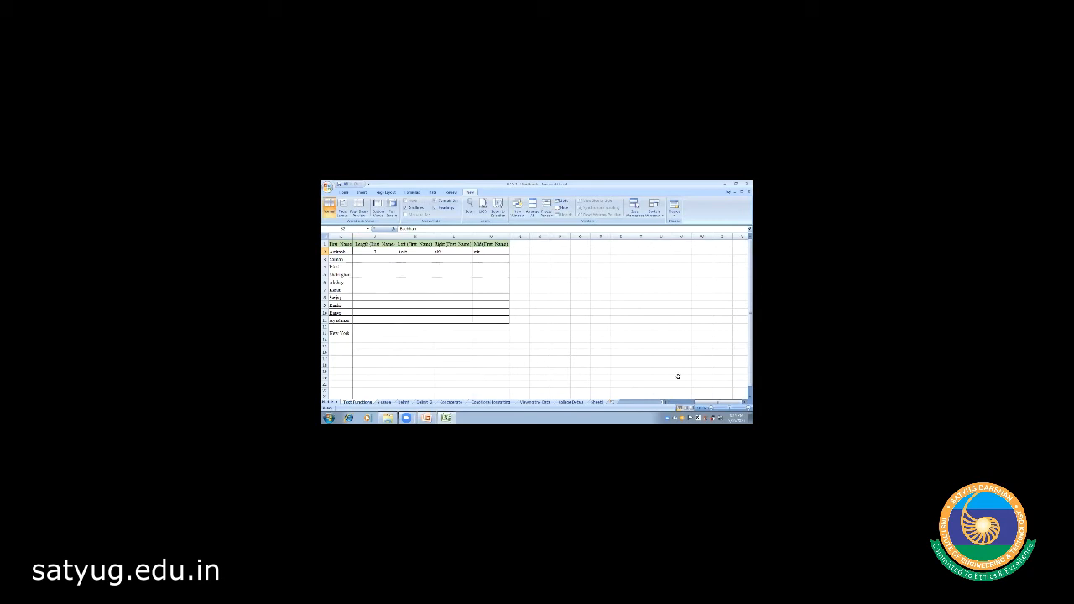
{"action": "left_click", "coordinate": [666, 403]}
{"action": "left_click", "coordinate": [665, 403]}
{"action": "left_click", "coordinate": [665, 402]}
{"action": "left_click", "coordinate": [665, 403]}
{"action": "left_click", "coordinate": [666, 403]}
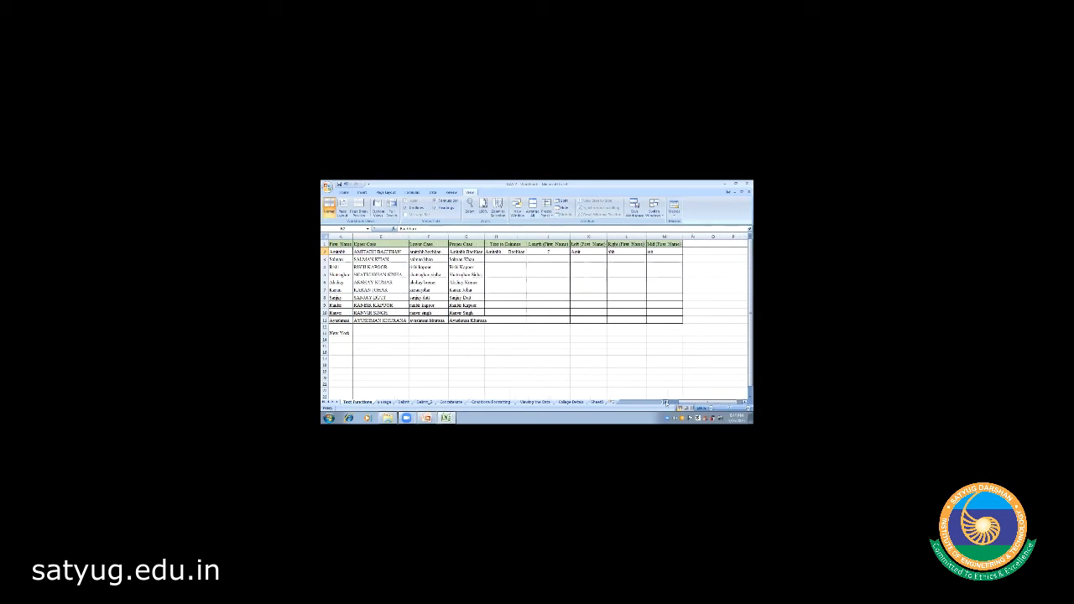
{"action": "left_click", "coordinate": [666, 402]}
{"action": "left_click", "coordinate": [666, 402]}
{"action": "left_click", "coordinate": [666, 403]}
{"action": "left_click", "coordinate": [743, 403]}
{"action": "left_click", "coordinate": [743, 402]}
{"action": "left_click", "coordinate": [743, 403]}
{"action": "left_click", "coordinate": [744, 403]}
{"action": "left_click", "coordinate": [743, 403]}
{"action": "left_click", "coordinate": [744, 403]}
{"action": "left_click", "coordinate": [743, 403]}
{"action": "left_click", "coordinate": [744, 403]}
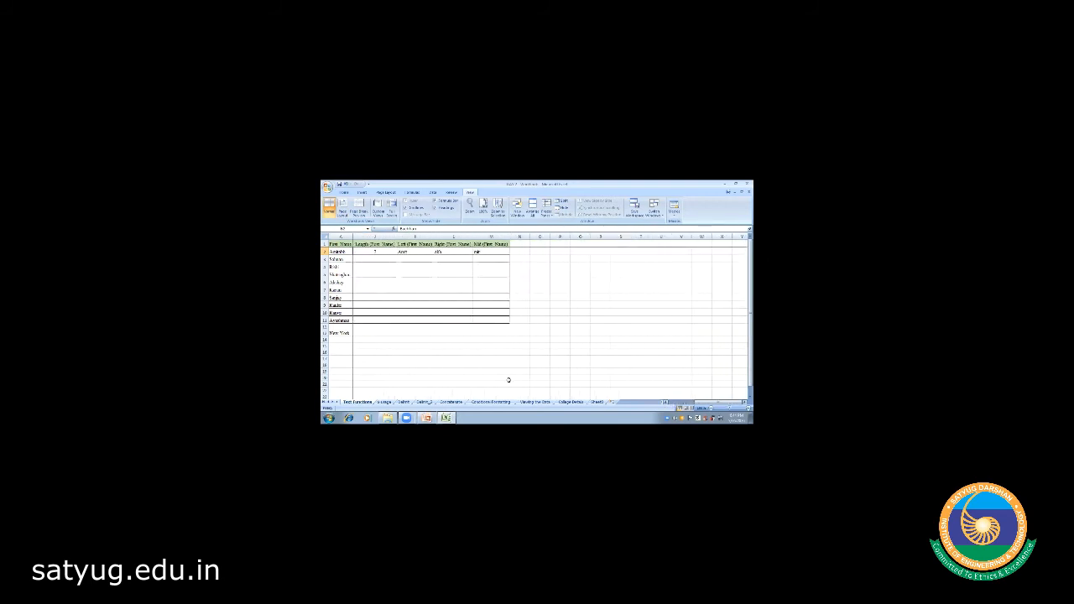
{"action": "left_click", "coordinate": [379, 250]}
- Enter =LEN(A3) in J3 and fill it down to J11
{"action": "left_click", "coordinate": [369, 260]}
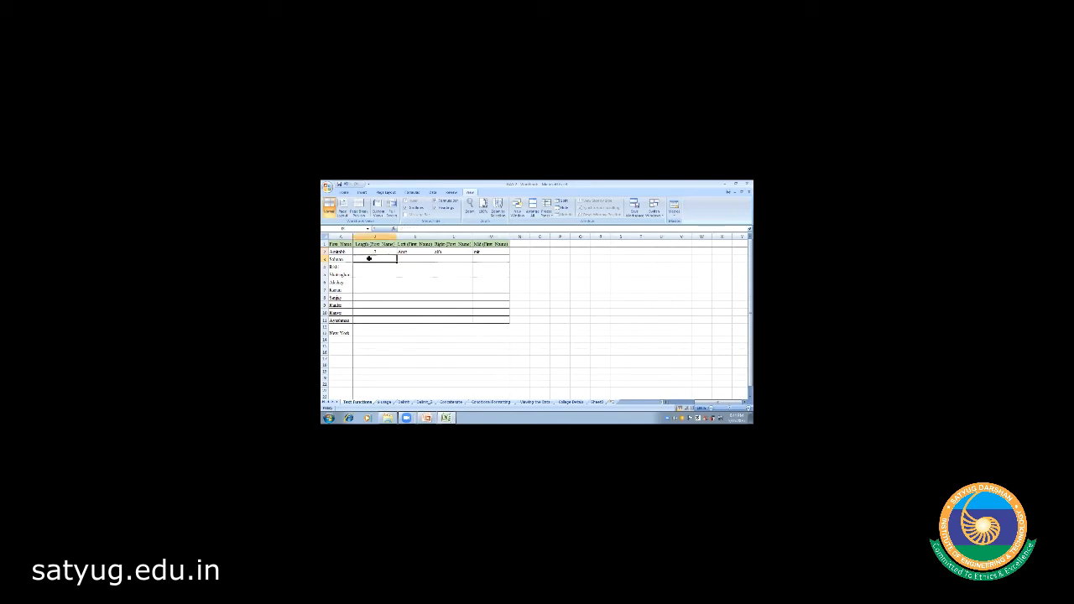
{"action": "type", "text": "=len"}
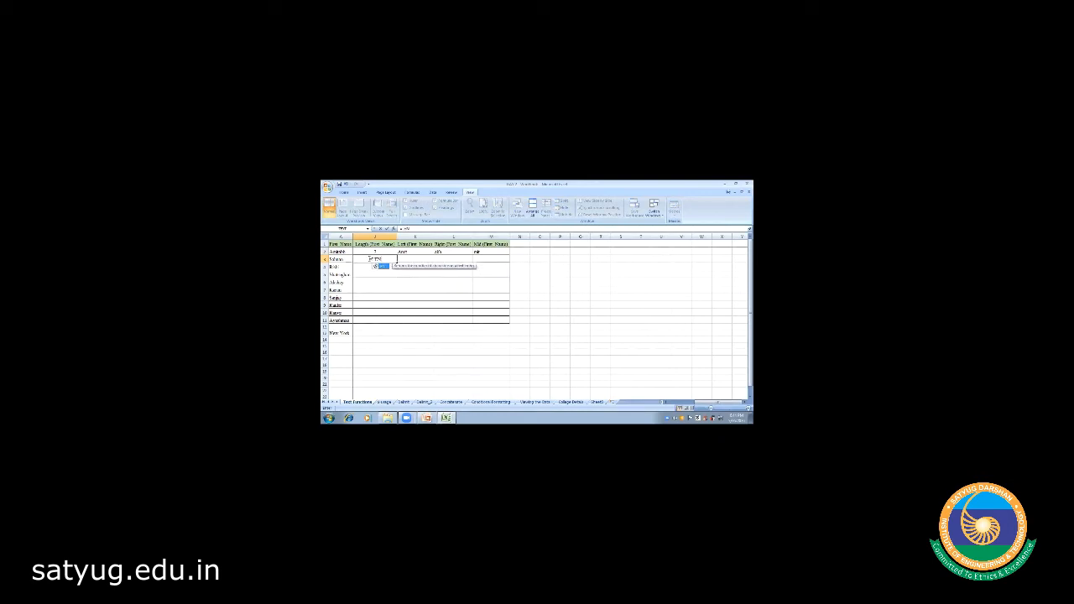
{"action": "key", "text": "Tab"}
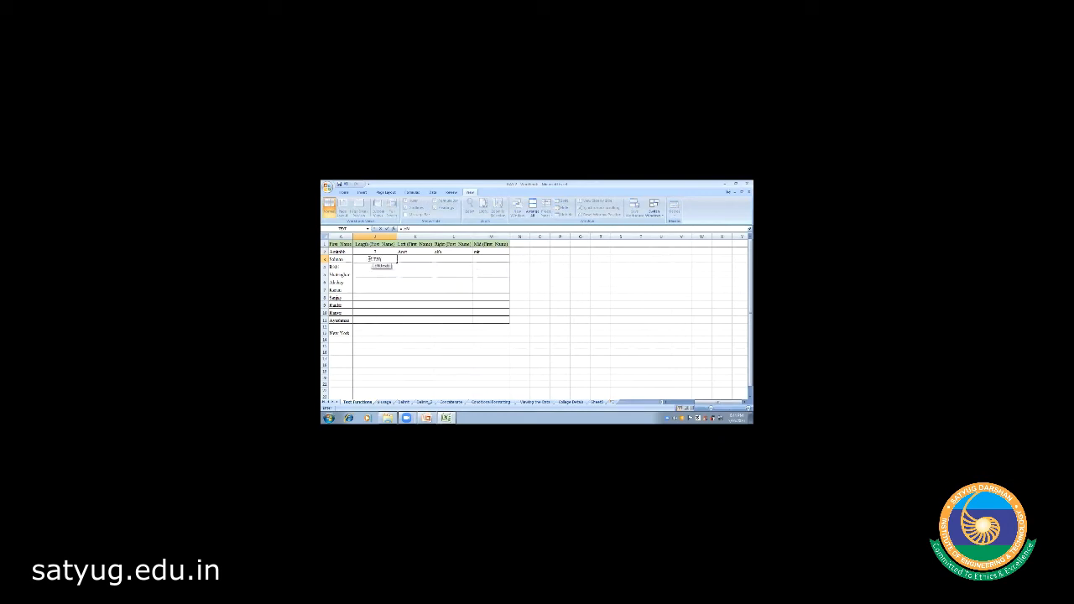
{"action": "left_click", "coordinate": [338, 260]}
{"action": "type", "text": ")"}
{"action": "key", "text": "Return"}
{"action": "left_click", "coordinate": [374, 258]}
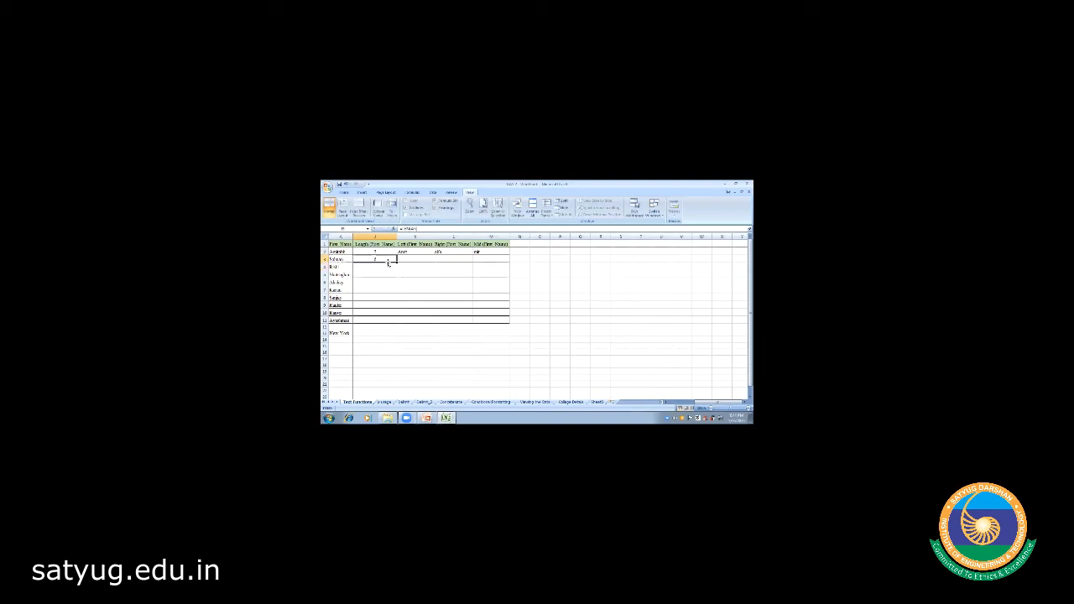
{"action": "left_click_drag", "start_coordinate": [396, 260], "coordinate": [394, 320]}
{"action": "left_click", "coordinate": [382, 341]}
{"action": "left_click", "coordinate": [411, 251]}
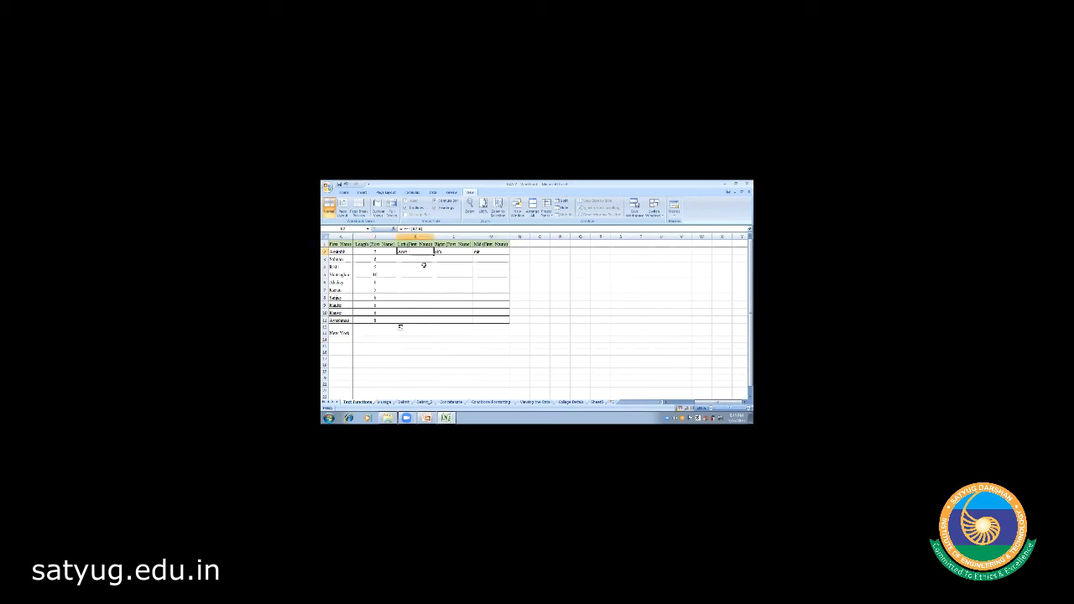
- Enter a LEFT formula on A3 in K3 and fill it down to K11
{"action": "left_click", "coordinate": [411, 258]}
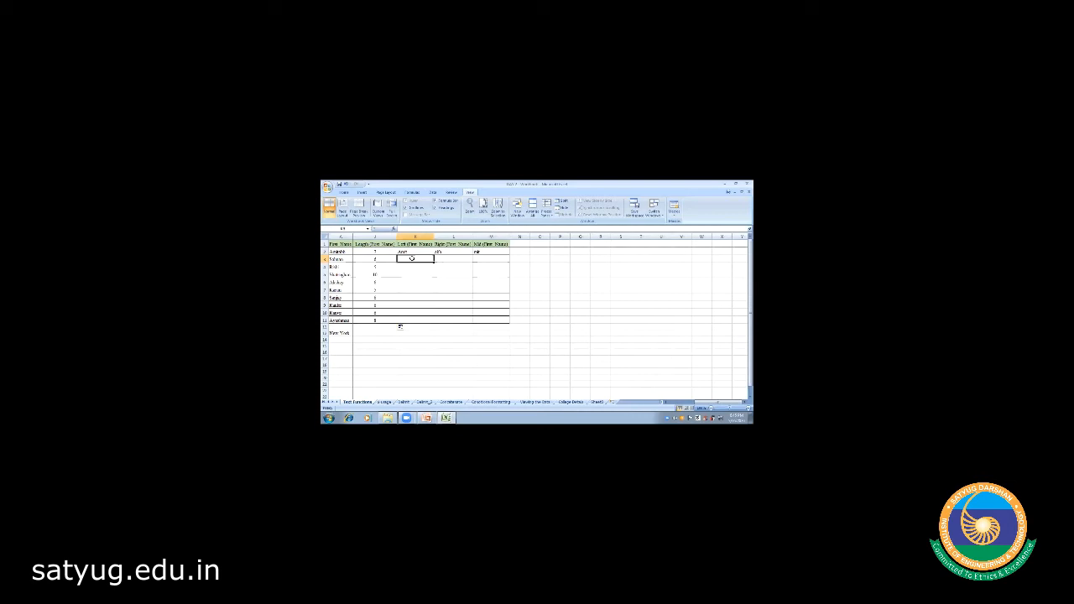
{"action": "type", "text": "="}
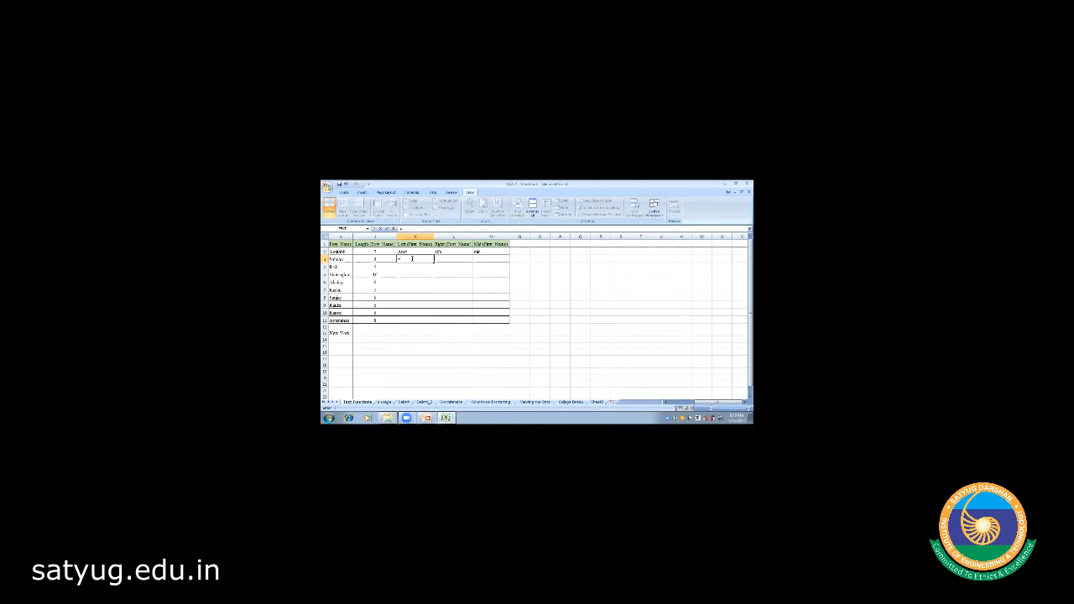
{"action": "type", "text": "left"}
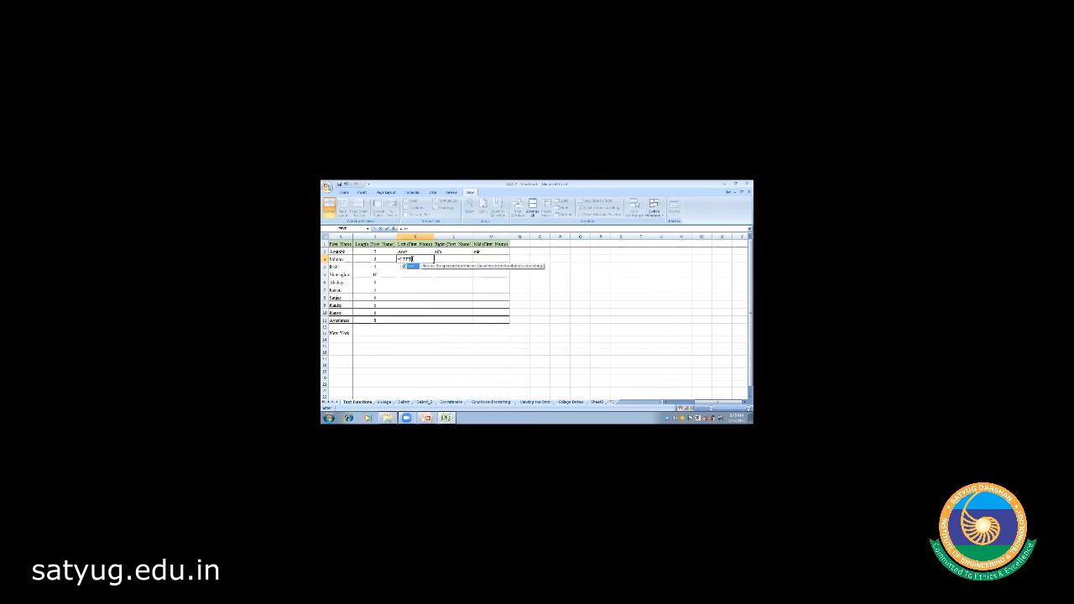
{"action": "type", "text": "(("}
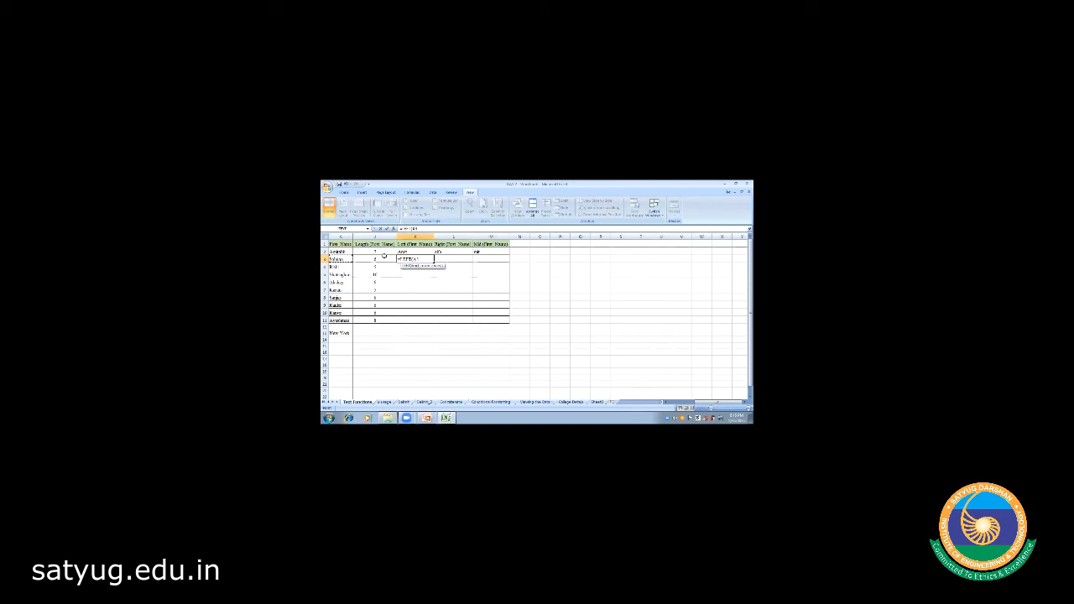
{"action": "type", "text": ",2"}
{"action": "key", "text": "Return"}
{"action": "left_click", "coordinate": [406, 258]}
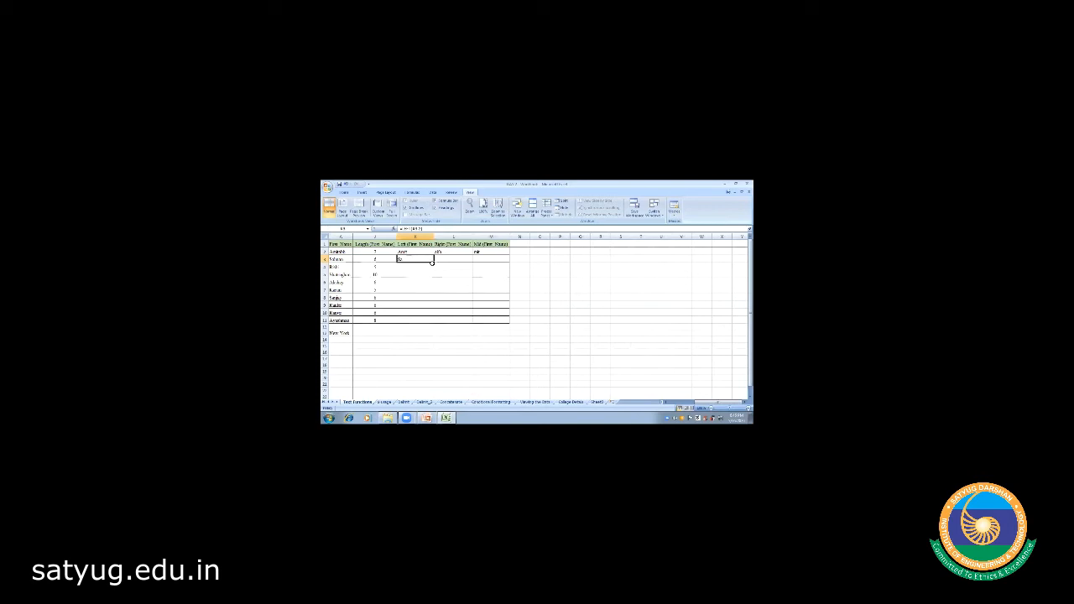
{"action": "left_click_drag", "start_coordinate": [432, 263], "coordinate": [434, 322]}
{"action": "left_click", "coordinate": [462, 354]}
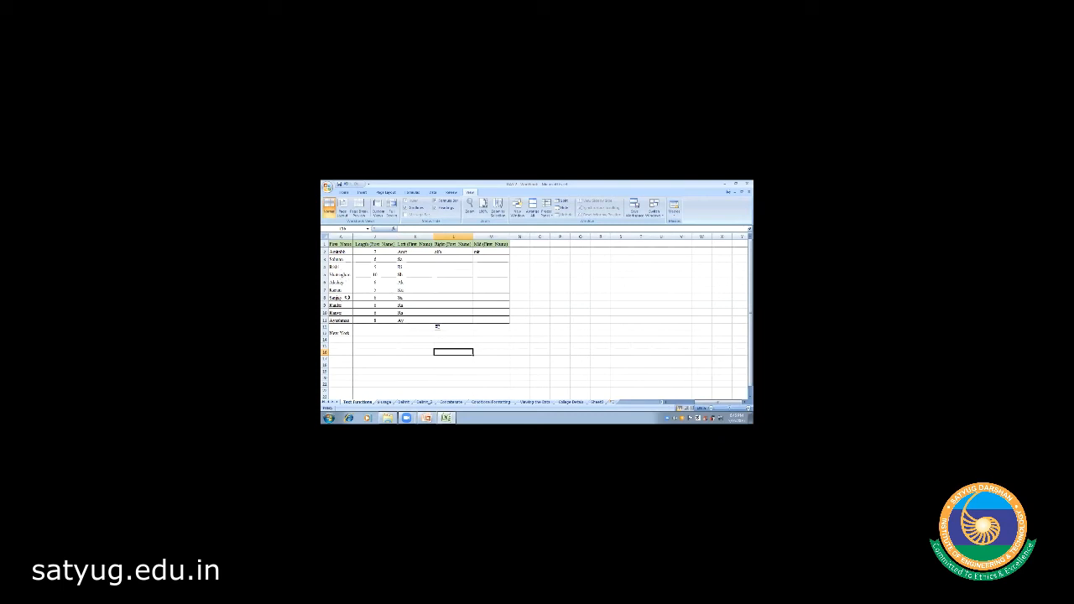
{"action": "left_click", "coordinate": [438, 258]}
- Enter =RIGHT(A3,4) in L3 to show the name's last four letters
{"action": "type", "text": "RIGHT([First Name"}
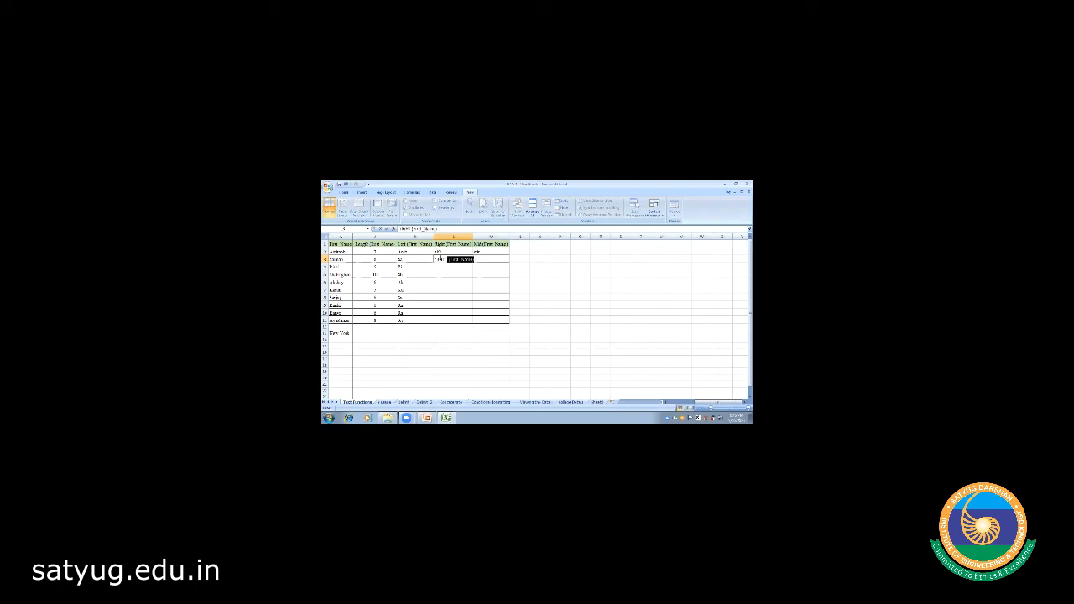
{"action": "key", "text": "BackSpace"}
{"action": "key", "text": "BackSpace"}
{"action": "key", "text": "BackSpace"}
{"action": "key", "text": "BackSpace"}
{"action": "key", "text": "BackSpace"}
{"action": "key", "text": "BackSpace"}
{"action": "type", "text": "=r"}
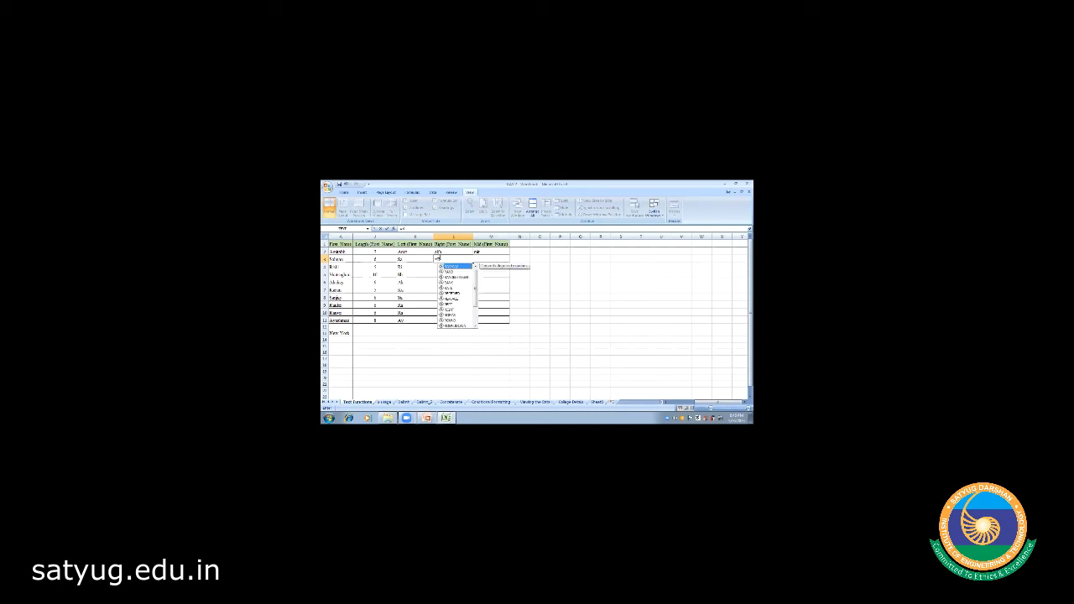
{"action": "type", "text": "IGHT("}
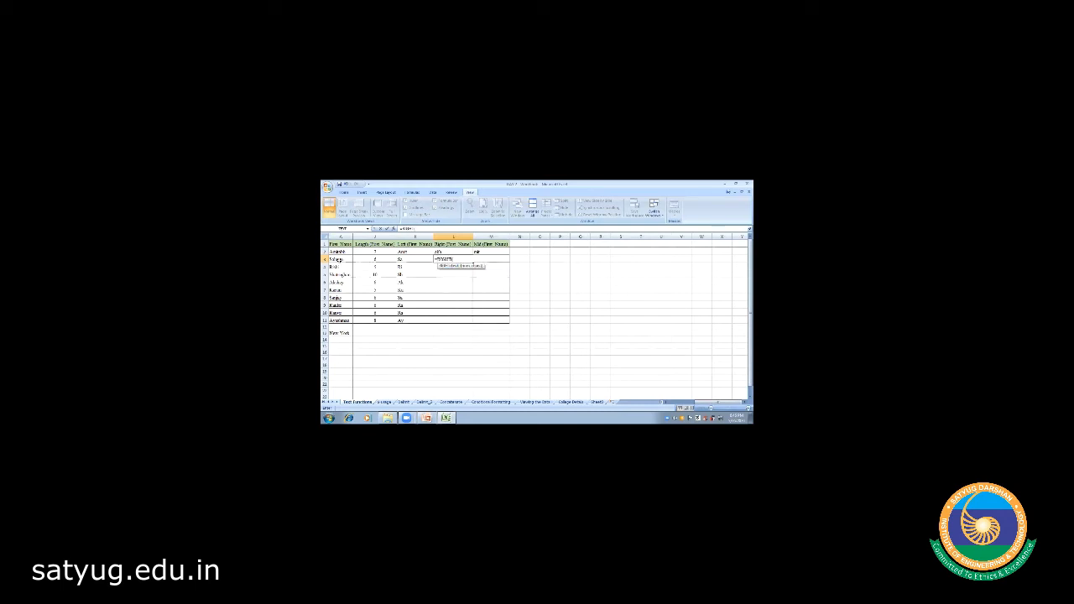
{"action": "left_click", "coordinate": [340, 259]}
{"action": "type", "text": ",4)"}
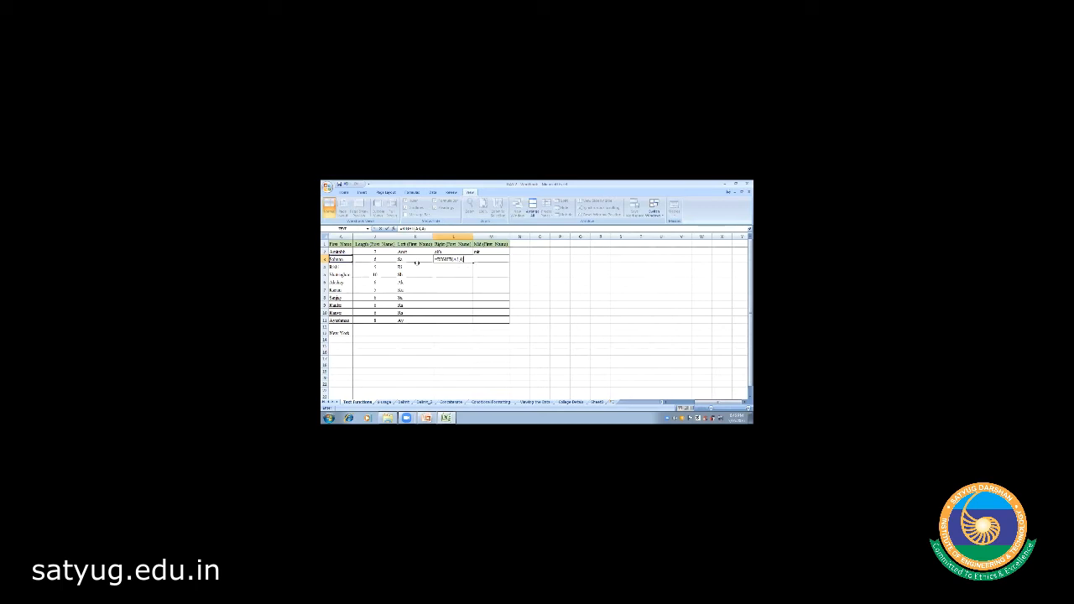
{"action": "key", "text": "Return"}
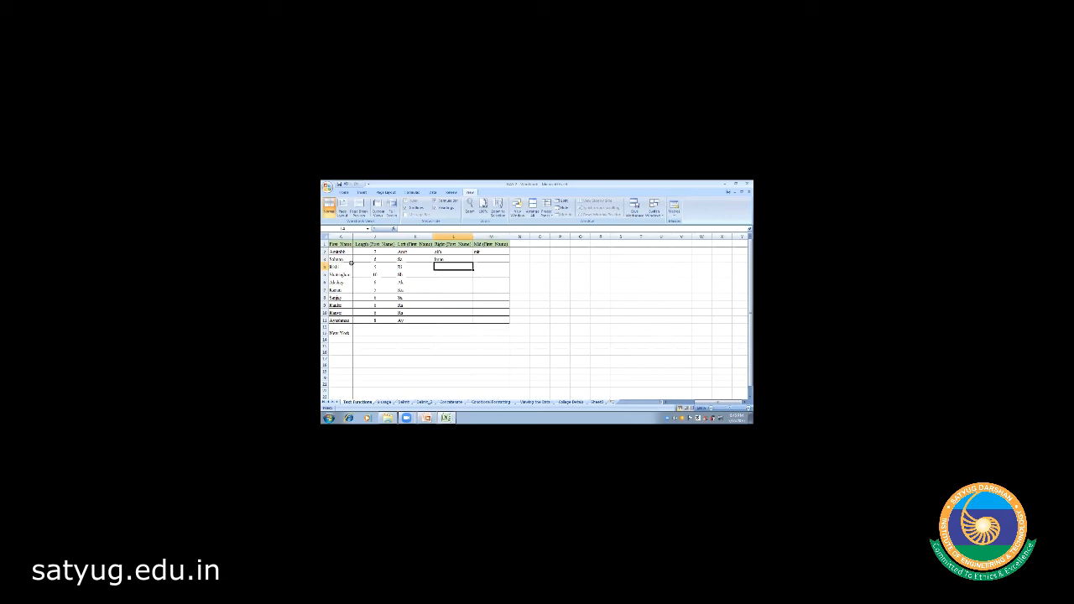
- Fill the RIGHT formula from L3 down to L11 with Ctrl+D
{"action": "left_click", "coordinate": [451, 259]}
{"action": "key", "text": "shift+Down"}
{"action": "key", "text": "shift+Down"}
{"action": "key", "text": "shift+Down"}
{"action": "key", "text": "shift+Down"}
{"action": "key", "text": "shift+Down"}
{"action": "key", "text": "shift+Down"}
{"action": "key", "text": "shift+Down"}
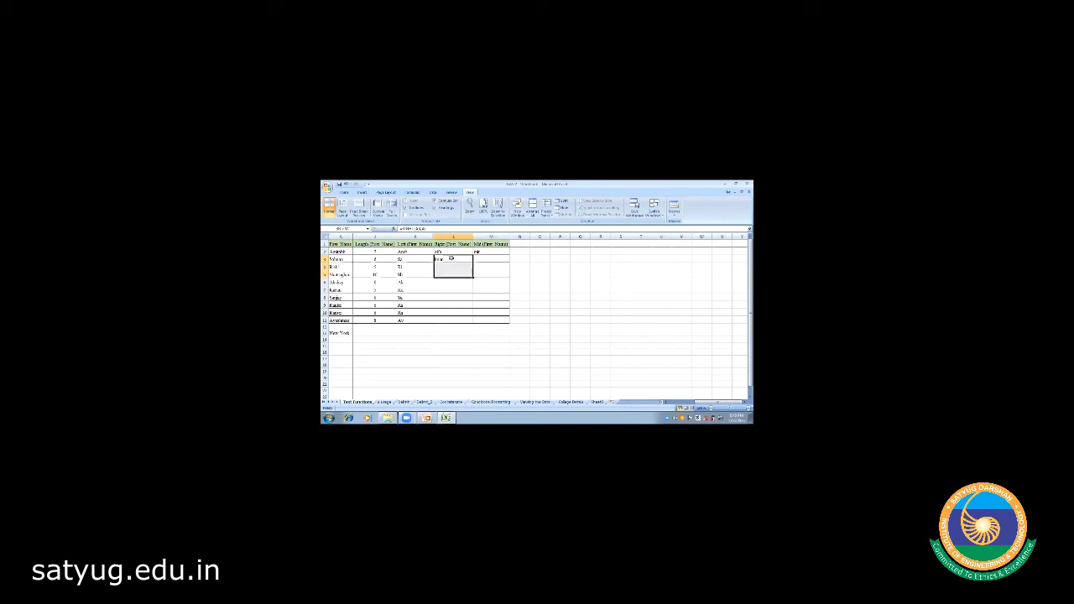
{"action": "key", "text": "ctrl+d"}
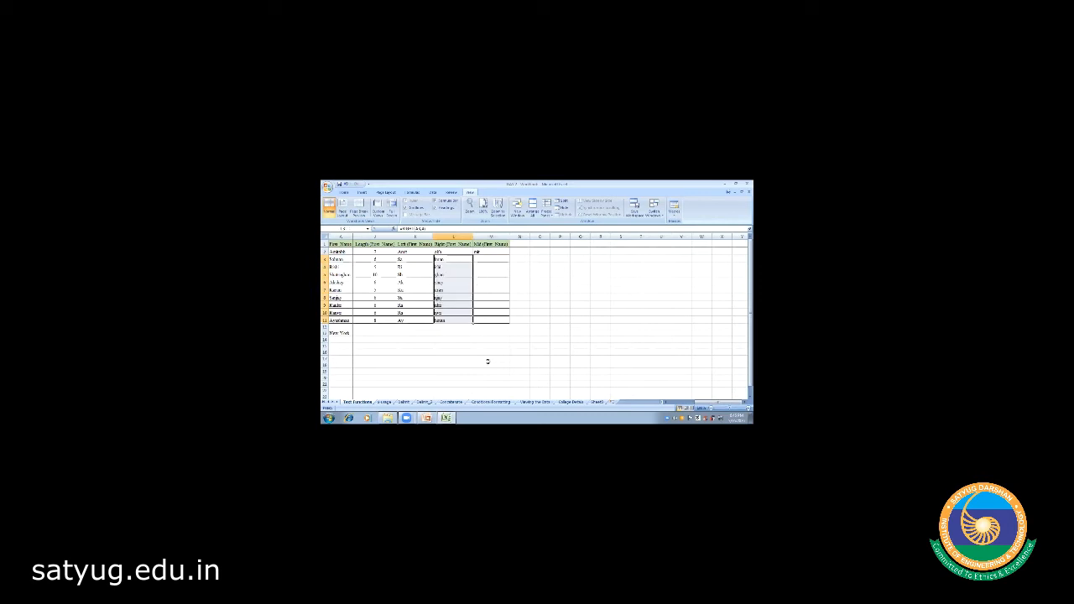
{"action": "left_click", "coordinate": [448, 346]}
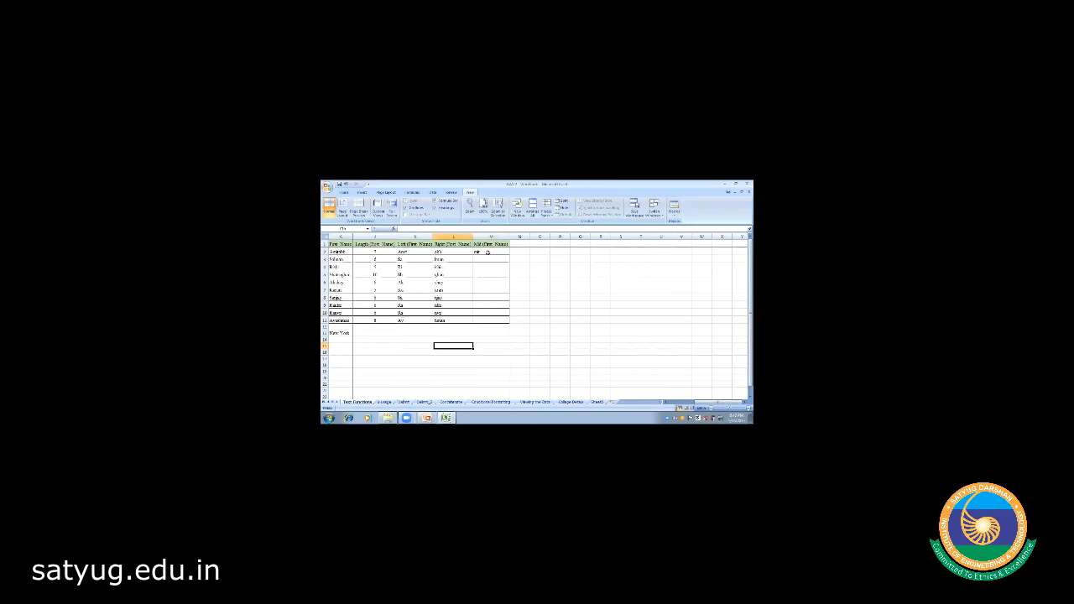
{"action": "left_click", "coordinate": [482, 259]}
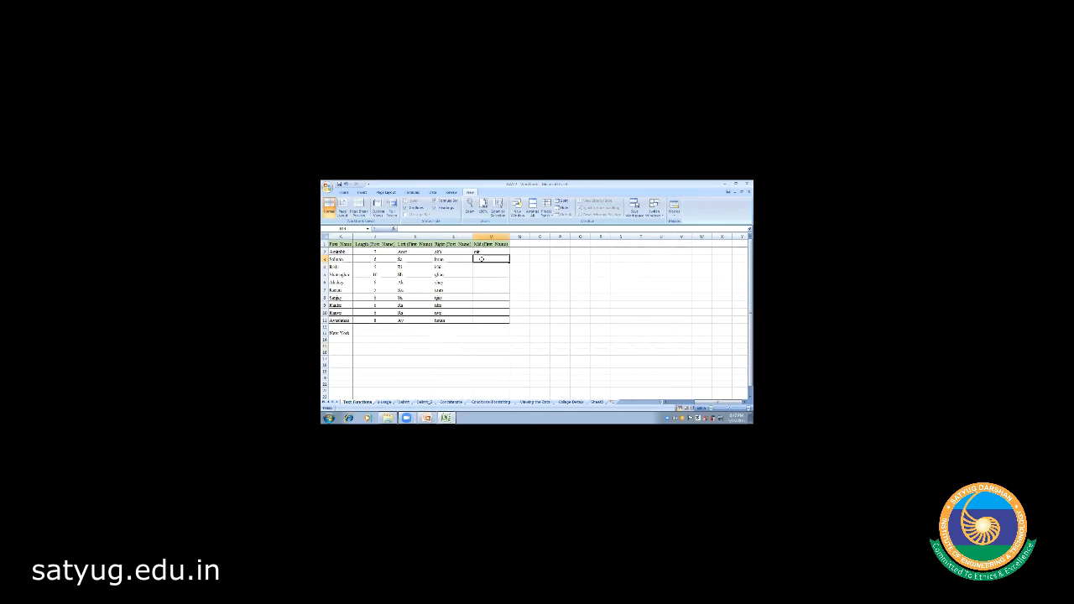
{"action": "left_click", "coordinate": [482, 251]}
{"action": "left_click", "coordinate": [483, 258]}
- Enter =MID(A3,3,2) in M3 and fill it down to M11 with Ctrl+D
{"action": "type", "text": "=MI"}
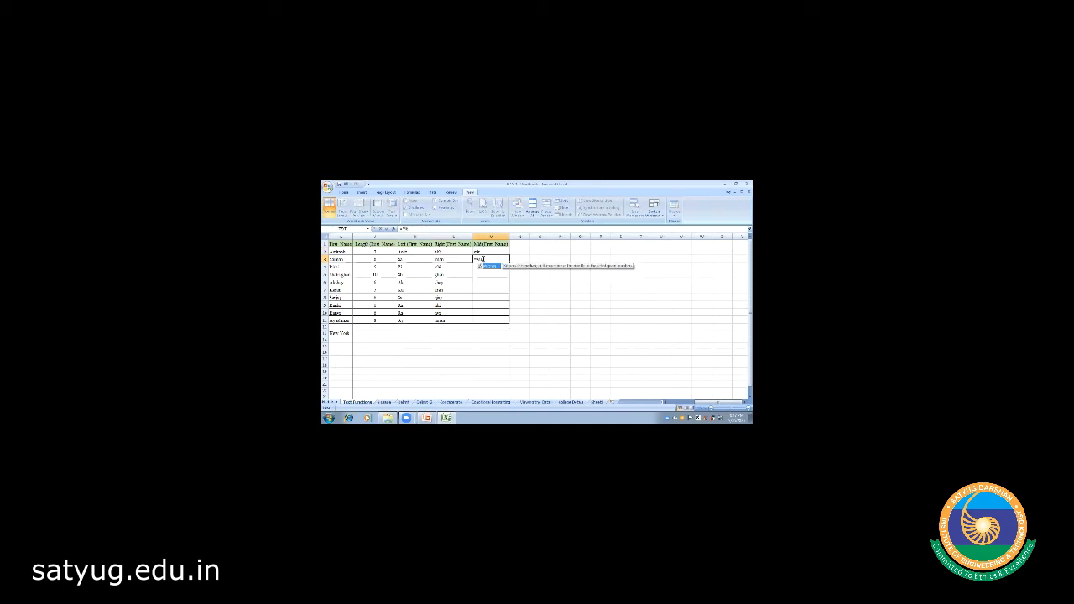
{"action": "type", "text": "D("}
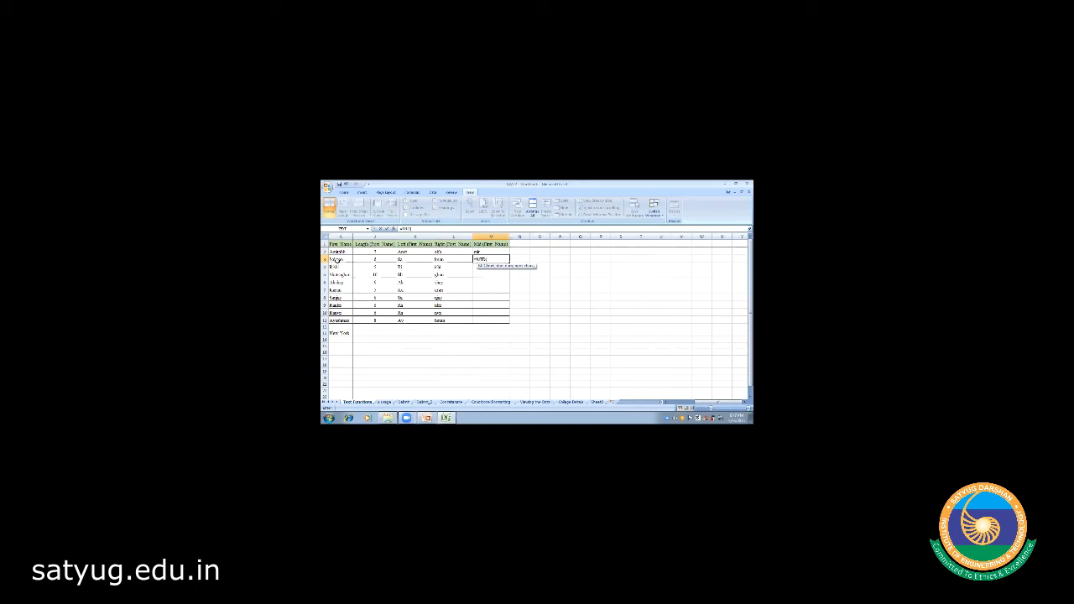
{"action": "left_click", "coordinate": [339, 260]}
{"action": "type", "text": ","}
{"action": "type", "text": ",2)"}
{"action": "key", "text": "Return"}
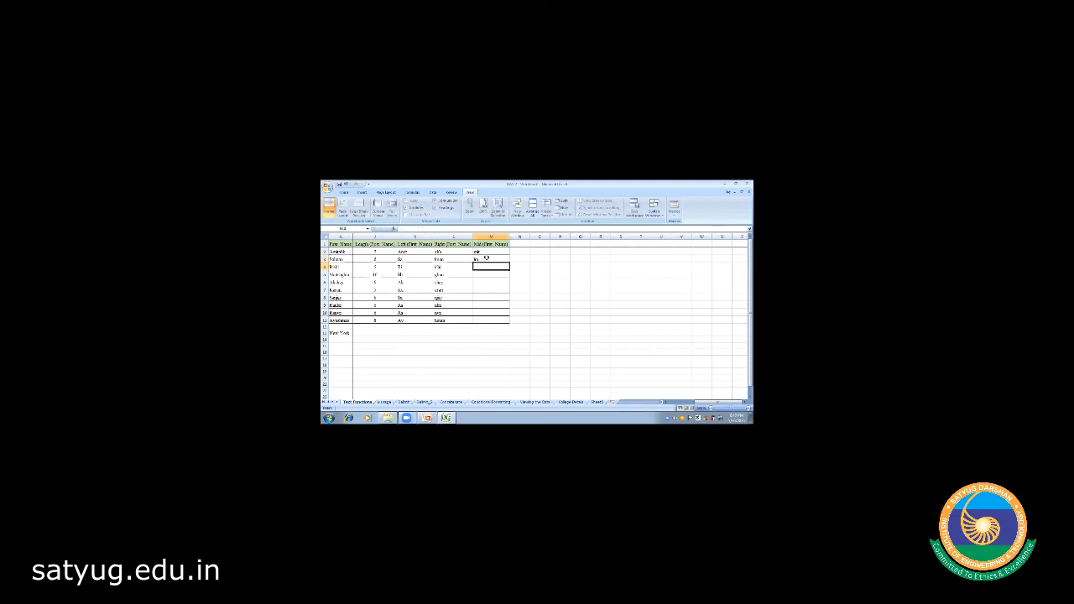
{"action": "left_click", "coordinate": [485, 258]}
{"action": "key", "text": "shift+Down"}
{"action": "key", "text": "shift+Down"}
{"action": "key", "text": "shift+Down"}
{"action": "key", "text": "shift+Down"}
{"action": "key", "text": "shift+Down"}
{"action": "key", "text": "shift+Down"}
{"action": "key", "text": "shift+Down"}
{"action": "key", "text": "shift+Down"}
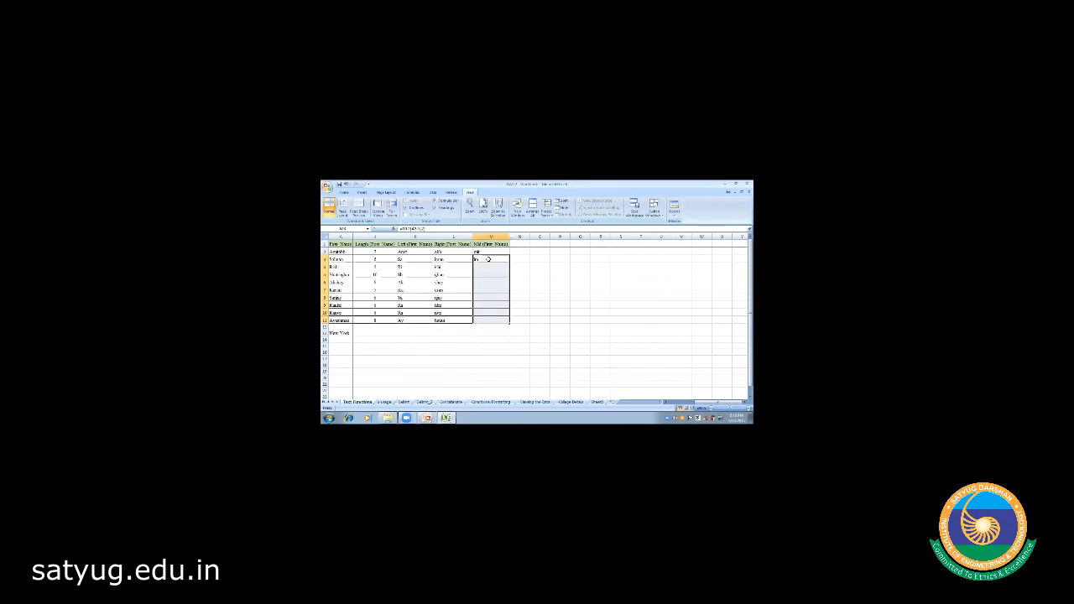
{"action": "key", "text": "ctrl+d"}
{"action": "left_click", "coordinate": [461, 354]}
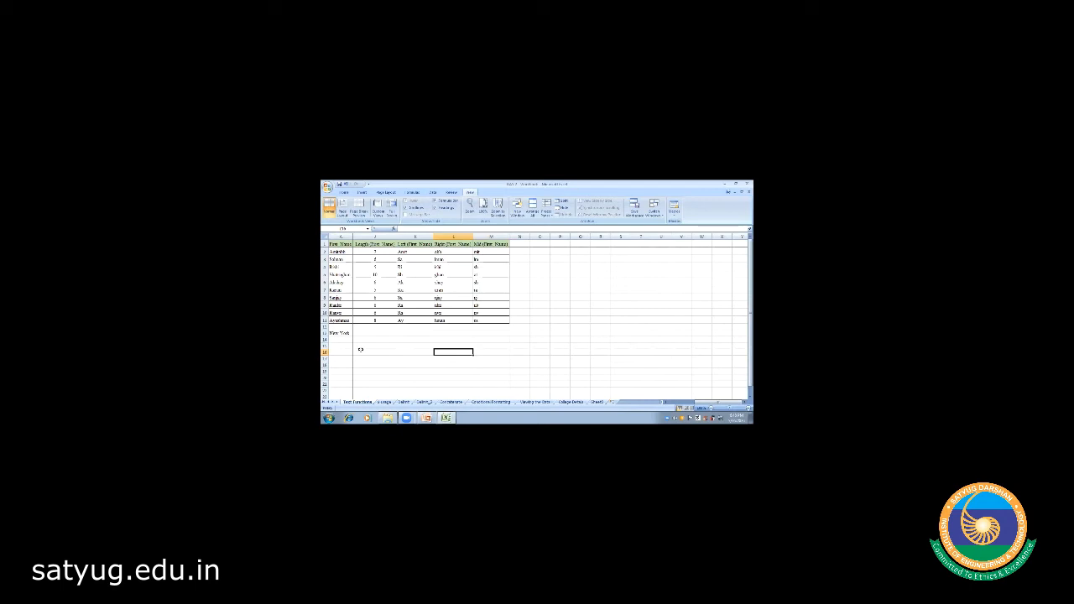
- Type the invoice code into A15 and autofit column A to its width
{"action": "left_click", "coordinate": [333, 345]}
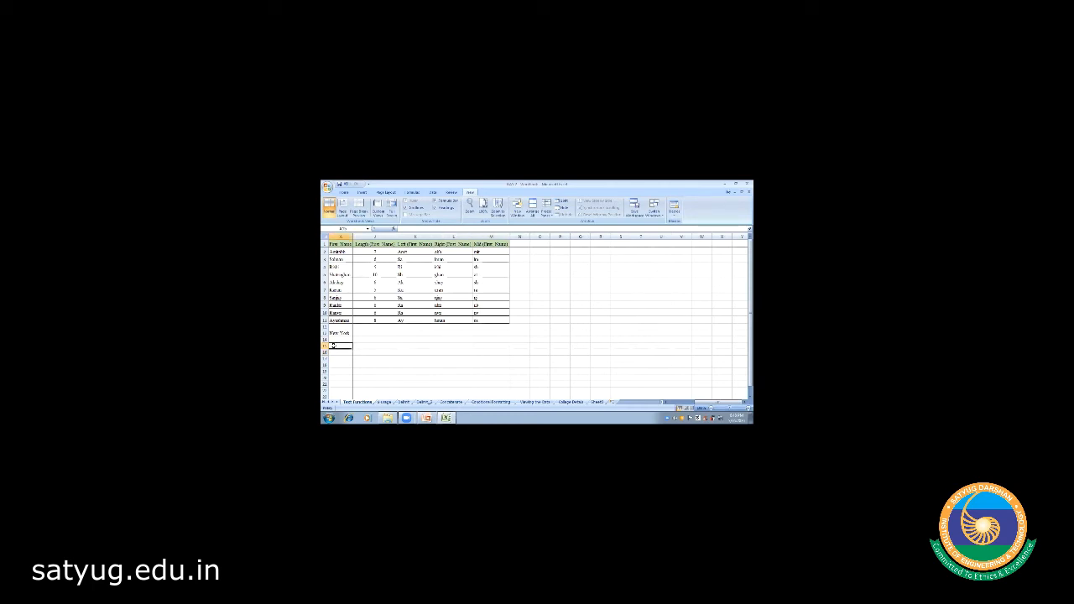
{"action": "type", "text": "=CA"}
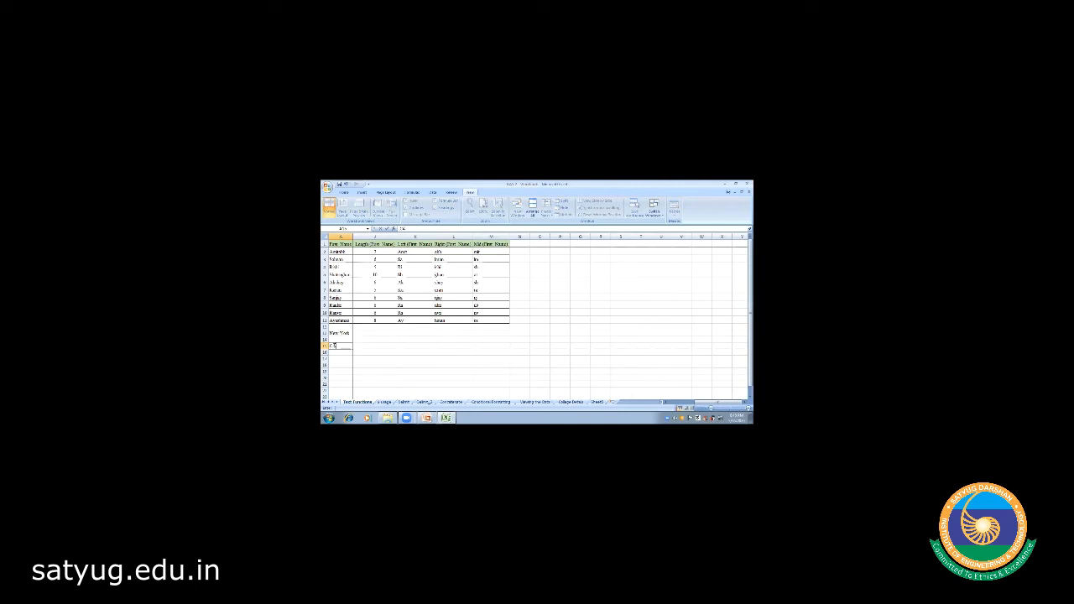
{"action": "type", "text": "20161542"}
{"action": "left_click", "coordinate": [364, 353]}
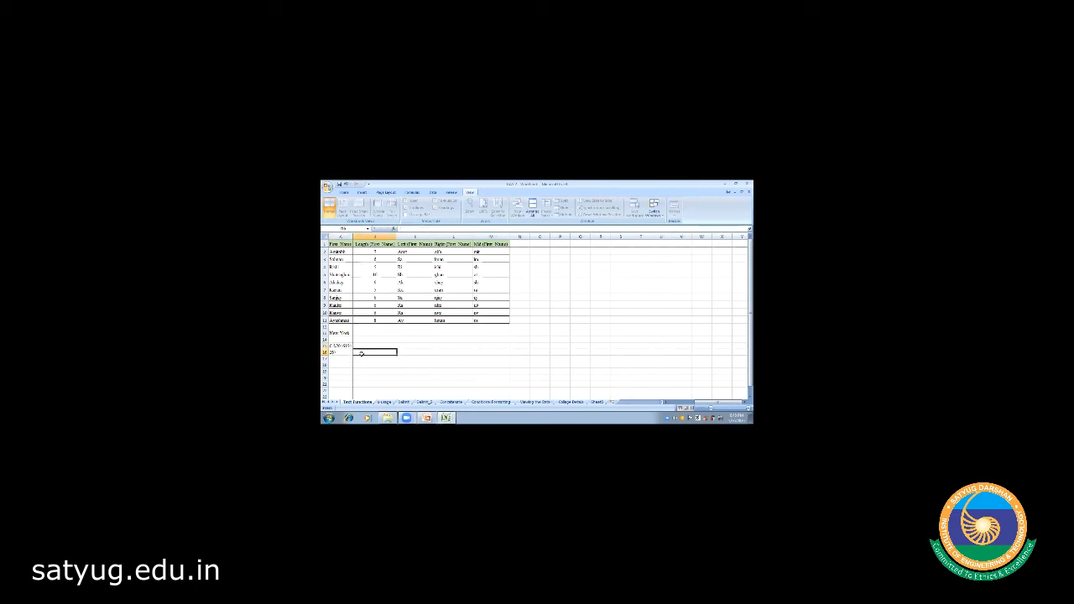
{"action": "left_click", "coordinate": [352, 236]}
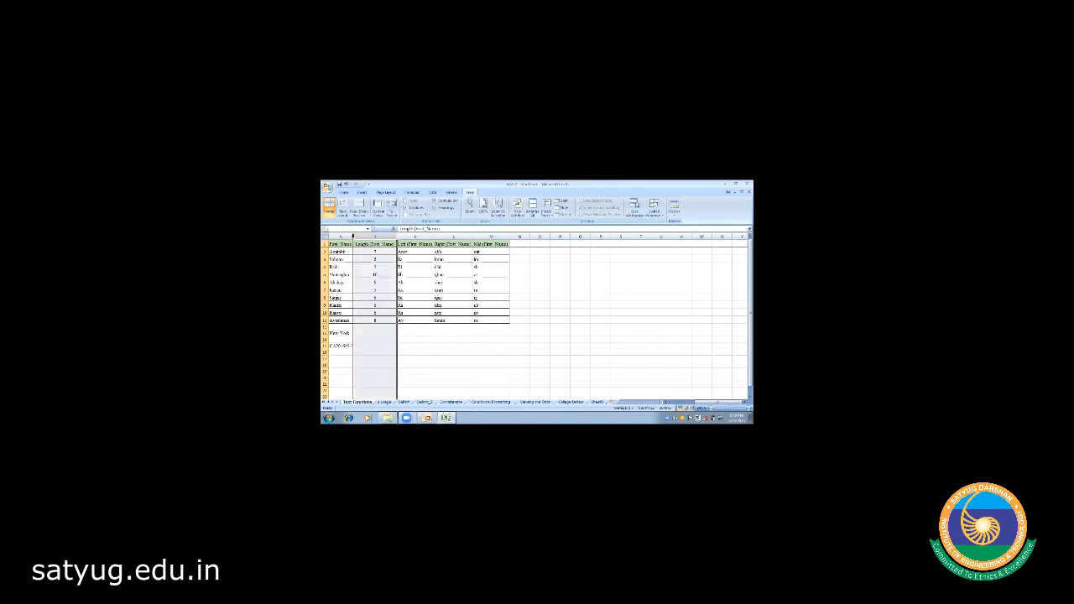
{"action": "left_click_drag", "start_coordinate": [353, 236], "coordinate": [380, 238]}
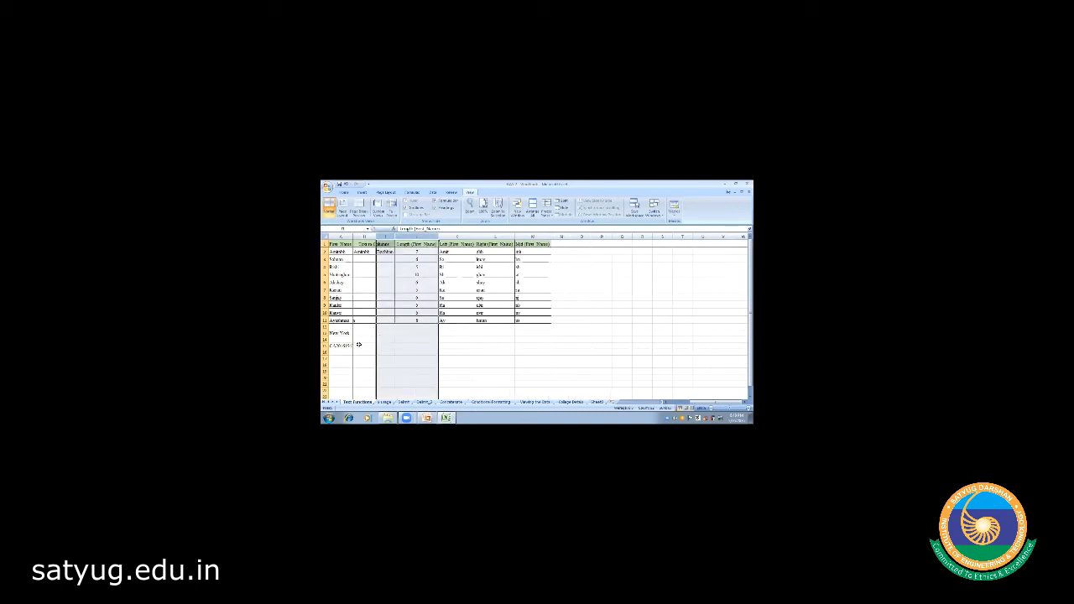
{"action": "left_click", "coordinate": [356, 345]}
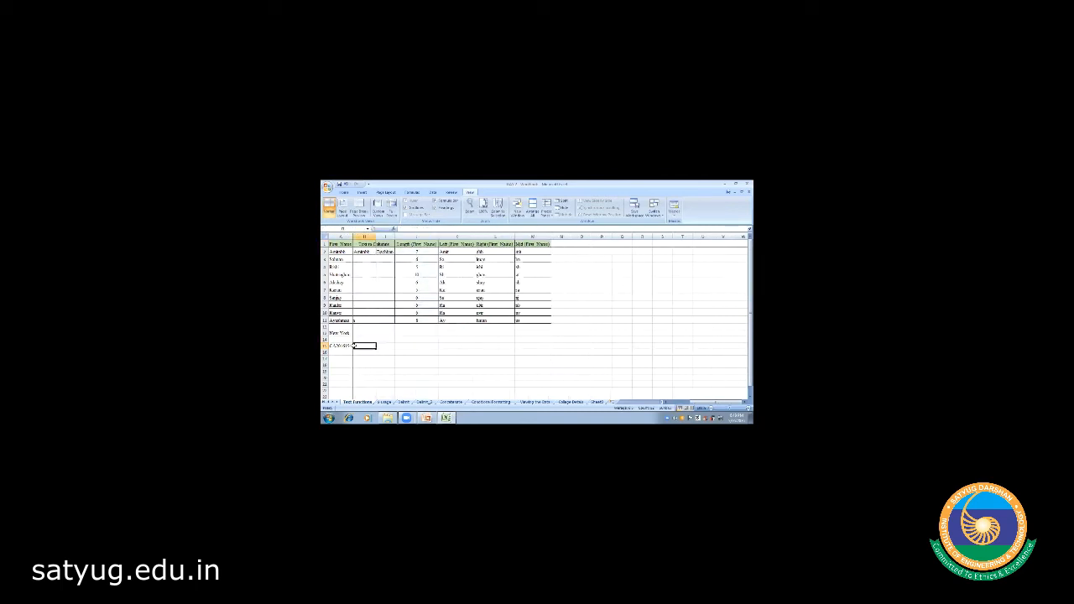
{"action": "double_click", "coordinate": [353, 236]}
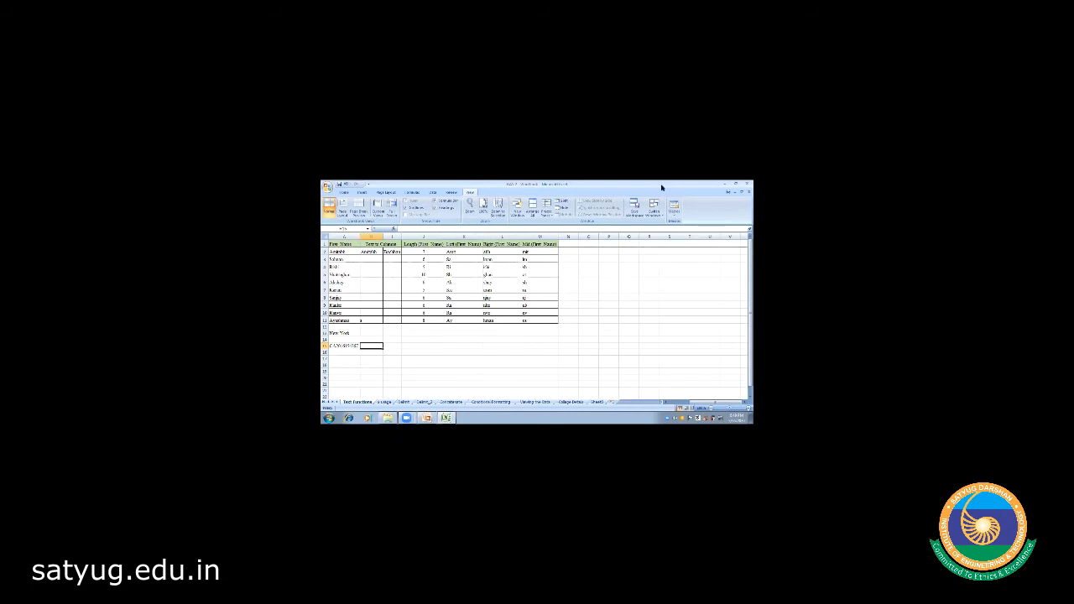
{"action": "left_click", "coordinate": [628, 280]}
- Delete the extra letter from A15's invoice code in the formula bar and reselect A15
{"action": "left_click", "coordinate": [335, 346]}
{"action": "type", "text": "="}
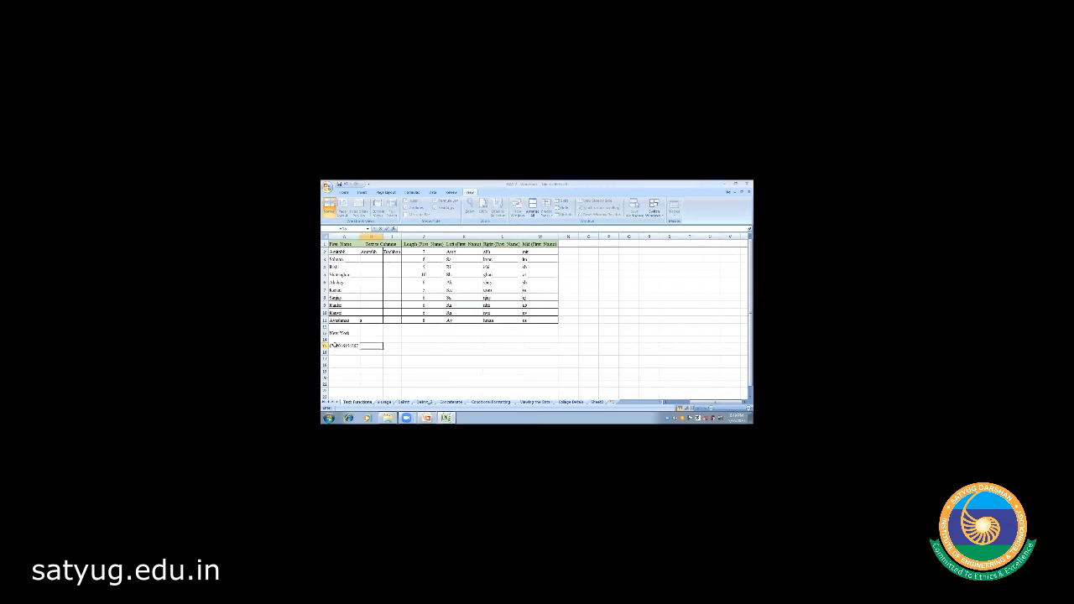
{"action": "left_click", "coordinate": [333, 346]}
{"action": "left_click", "coordinate": [405, 228]}
{"action": "key", "text": "BackSpace"}
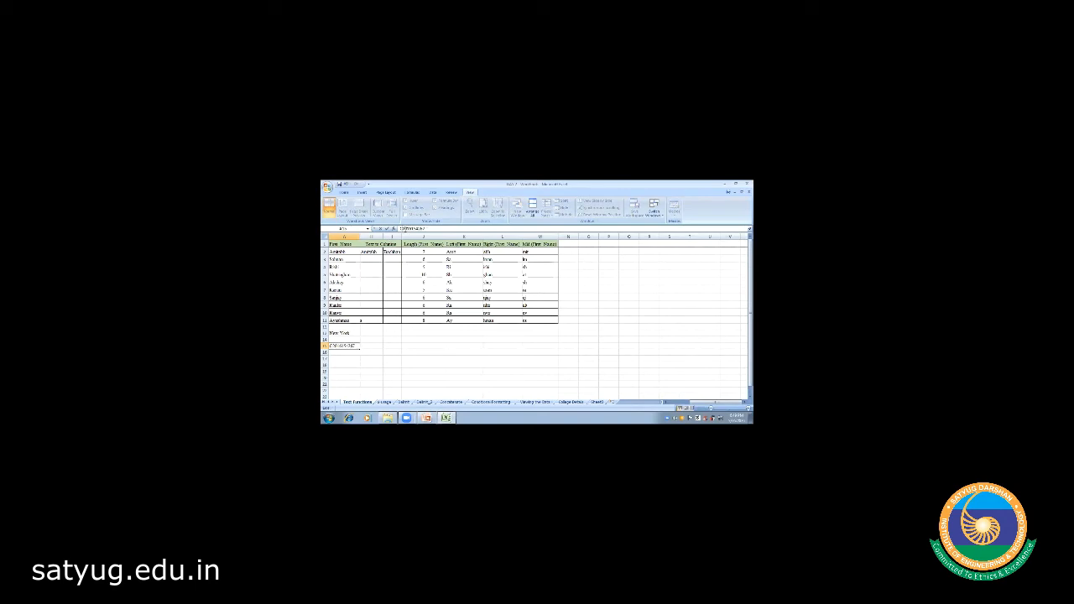
{"action": "left_click", "coordinate": [330, 359]}
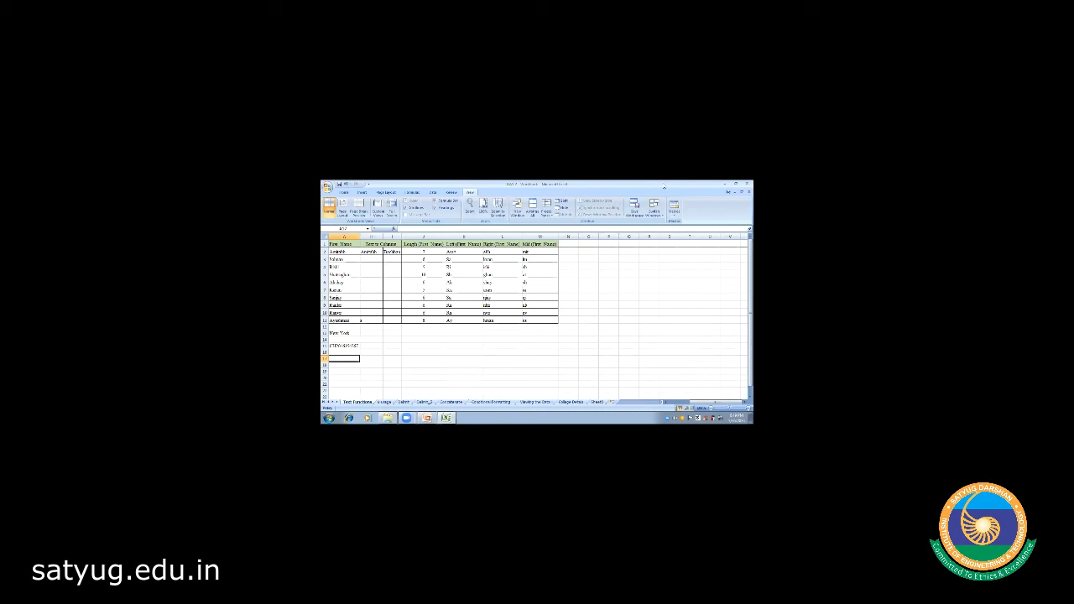
{"action": "left_click", "coordinate": [664, 187]}
{"action": "key", "text": "Return"}
{"action": "left_click", "coordinate": [344, 346]}
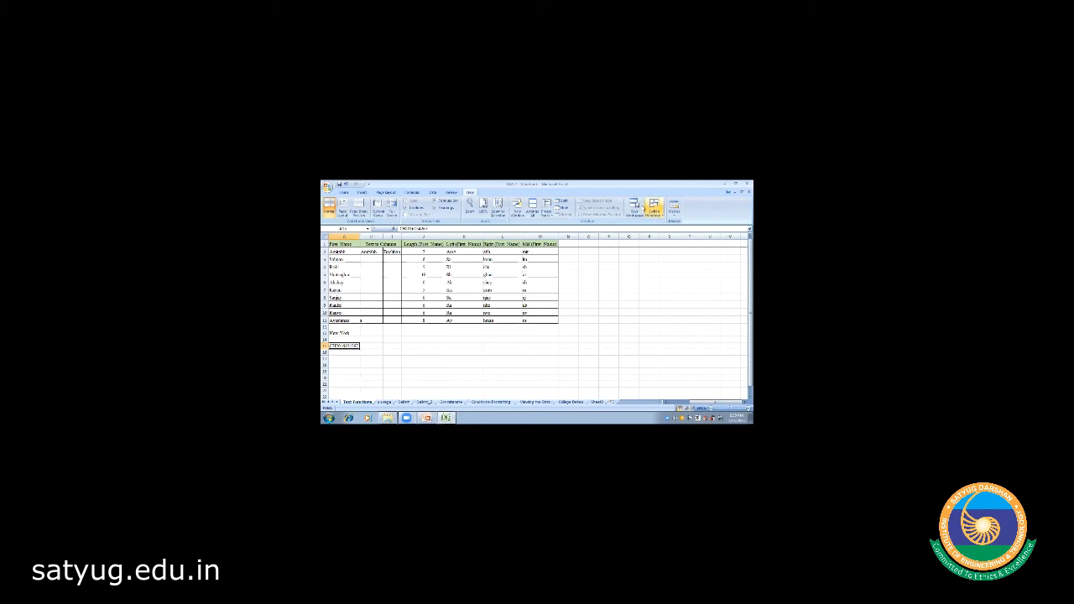
{"action": "left_click", "coordinate": [643, 208]}
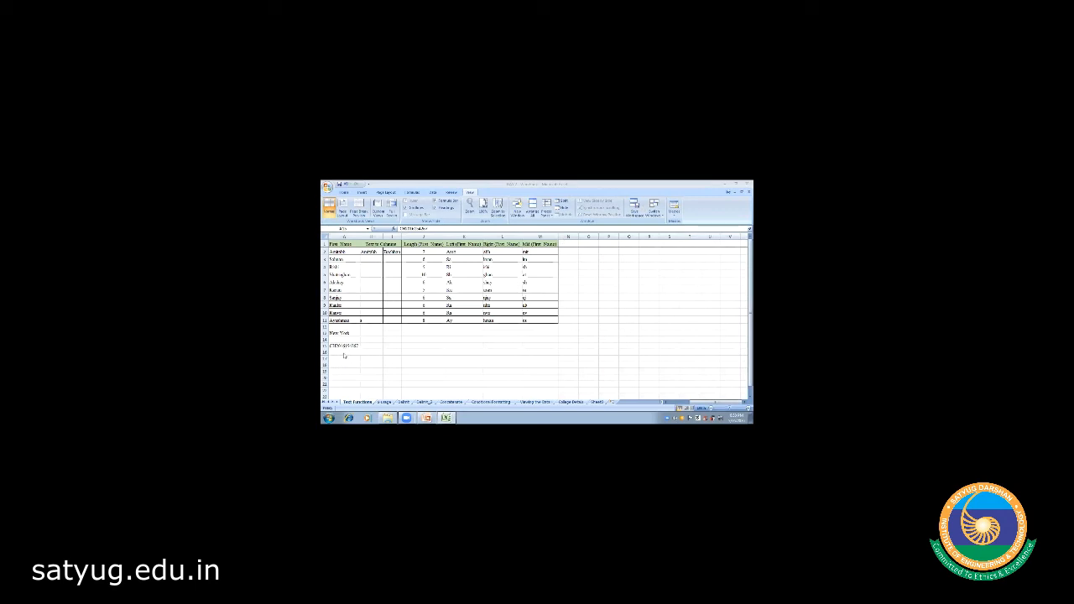
{"action": "left_click", "coordinate": [344, 346]}
- Enter the headings City, Year and Invoice No. across row 14 from B14
{"action": "left_click", "coordinate": [371, 338]}
{"action": "type", "text": "City"}
{"action": "key", "text": "Tab"}
{"action": "type", "text": "="}
{"action": "key", "text": "Tab"}
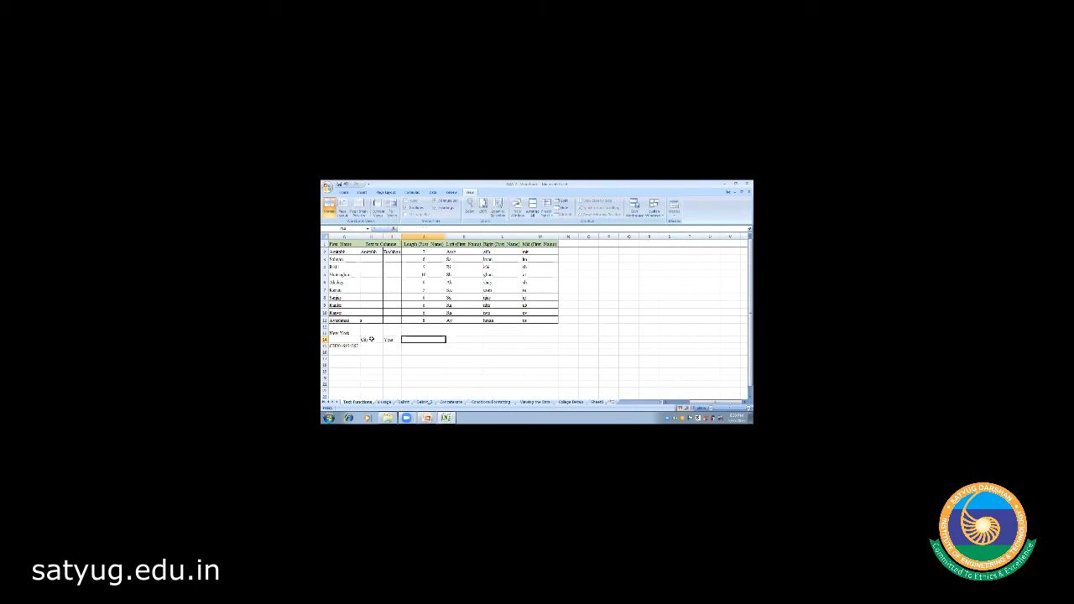
{"action": "type", "text": "Invoice No."}
{"action": "left_click", "coordinate": [370, 354]}
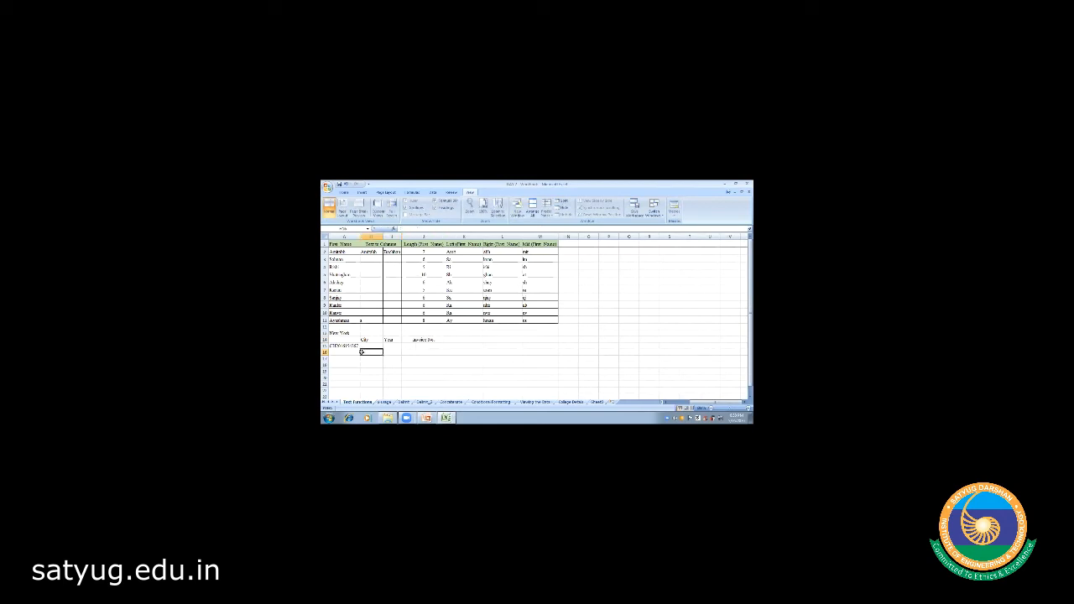
- Move along row 15 and select B15 under the City heading
{"action": "left_click", "coordinate": [371, 346]}
{"action": "key", "text": "Right"}
{"action": "key", "text": "Right"}
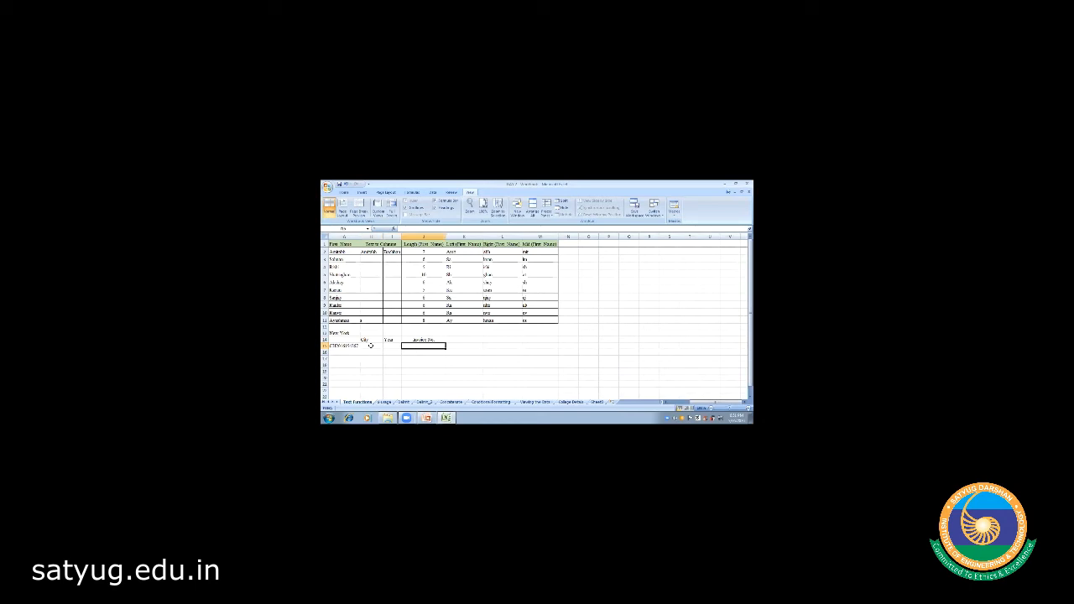
{"action": "key", "text": "Left"}
{"action": "key", "text": "Left"}
{"action": "key", "text": "Left"}
{"action": "key", "text": "Left"}
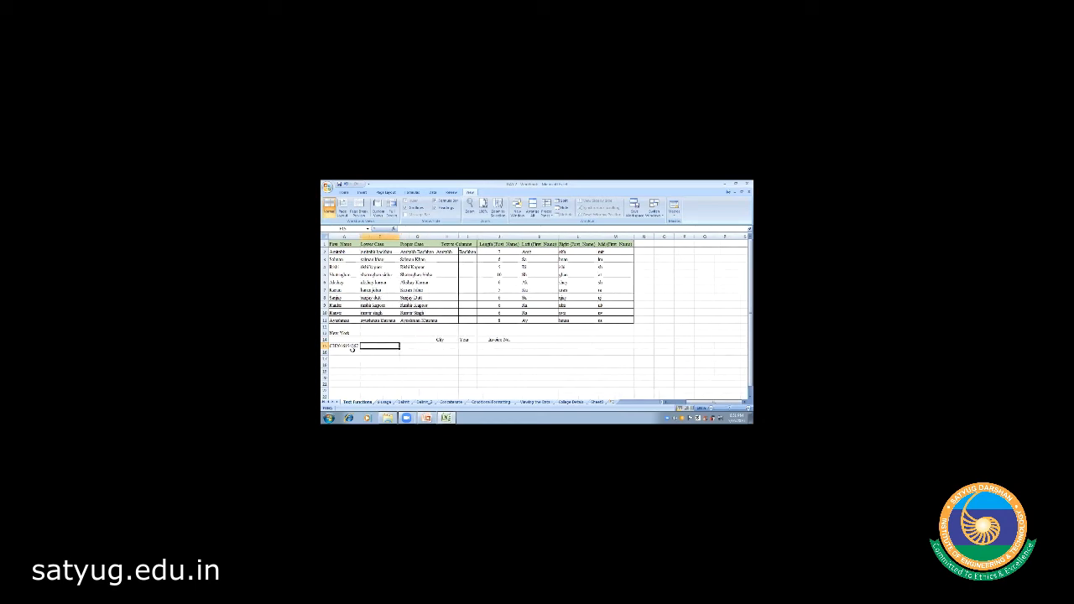
{"action": "left_click", "coordinate": [347, 347]}
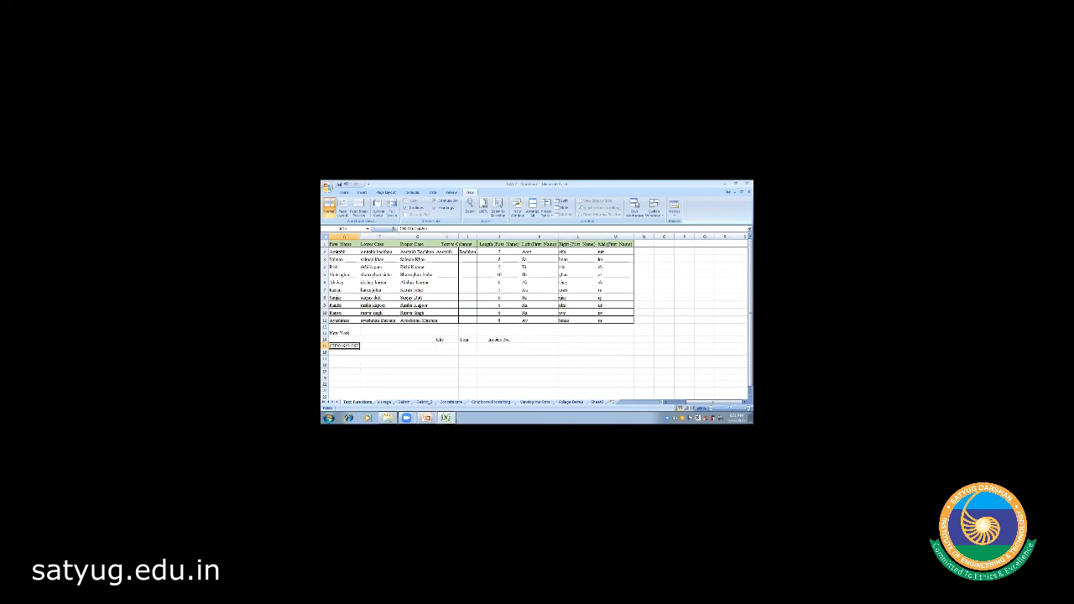
{"action": "scroll", "coordinate": [537, 318], "scroll_direction": "right", "scroll_amount": 2}
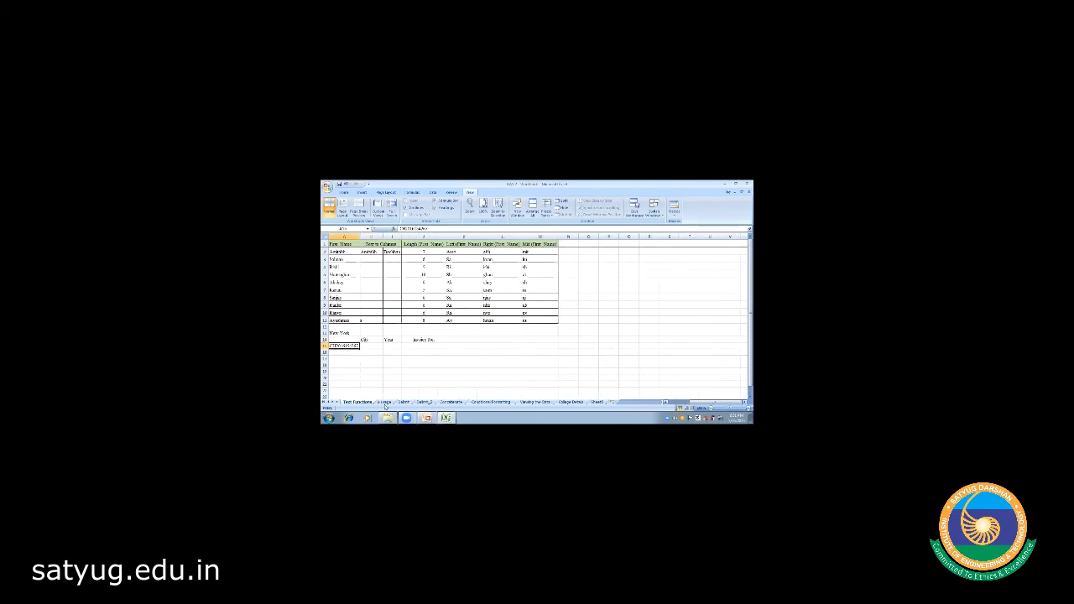
{"action": "key", "text": "Down"}
{"action": "key", "text": "Down"}
{"action": "left_click", "coordinate": [369, 346]}
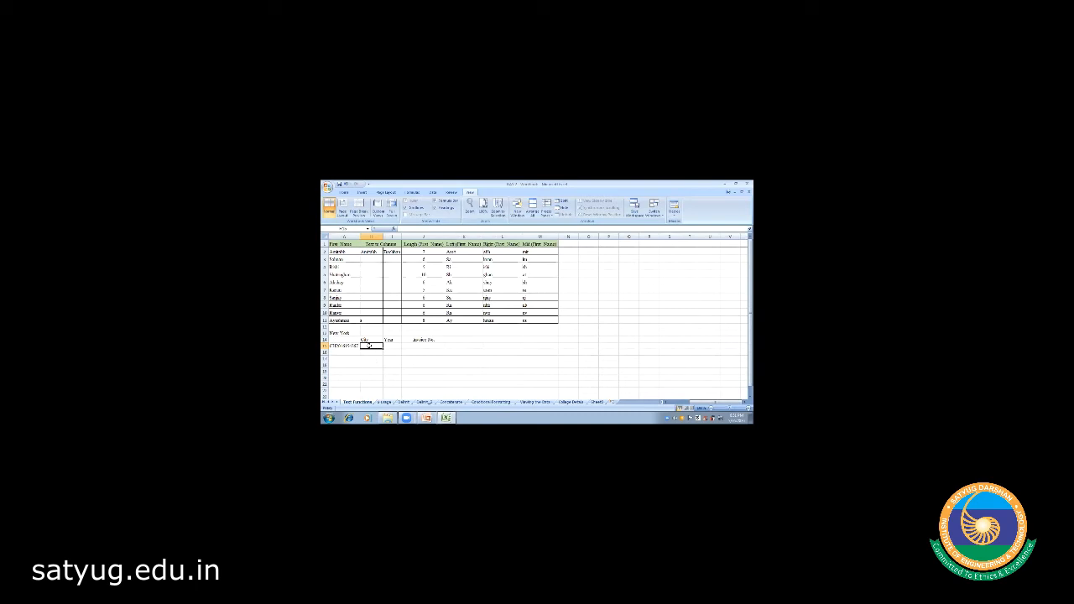
- Enter a LEFT formula in B15 to extract the code's opening letters
{"action": "type", "text": "="}
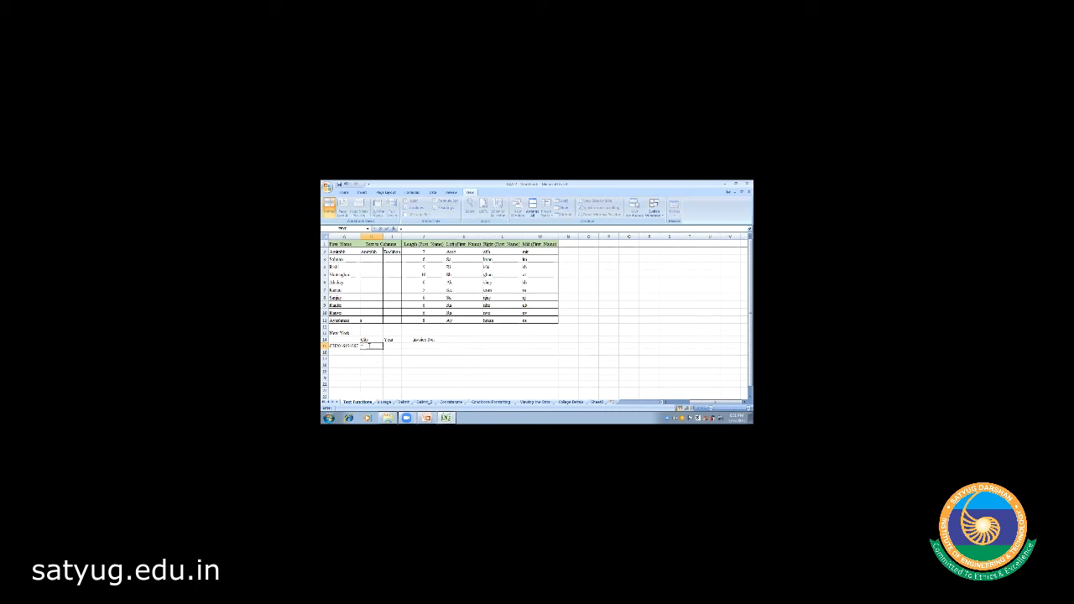
{"action": "type", "text": "len"}
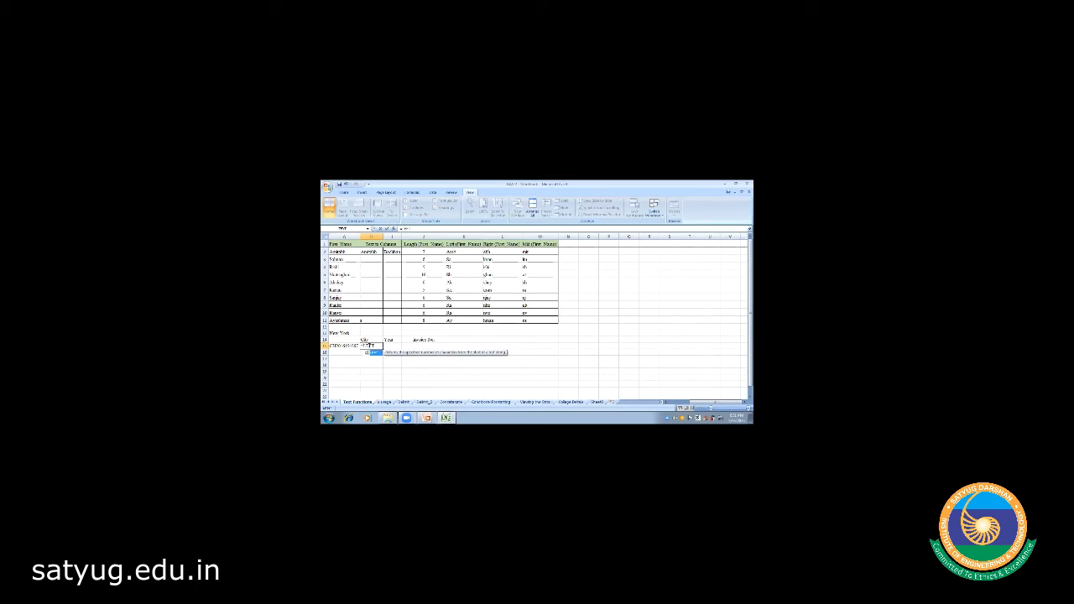
{"action": "type", "text": "("}
{"action": "left_click", "coordinate": [332, 346]}
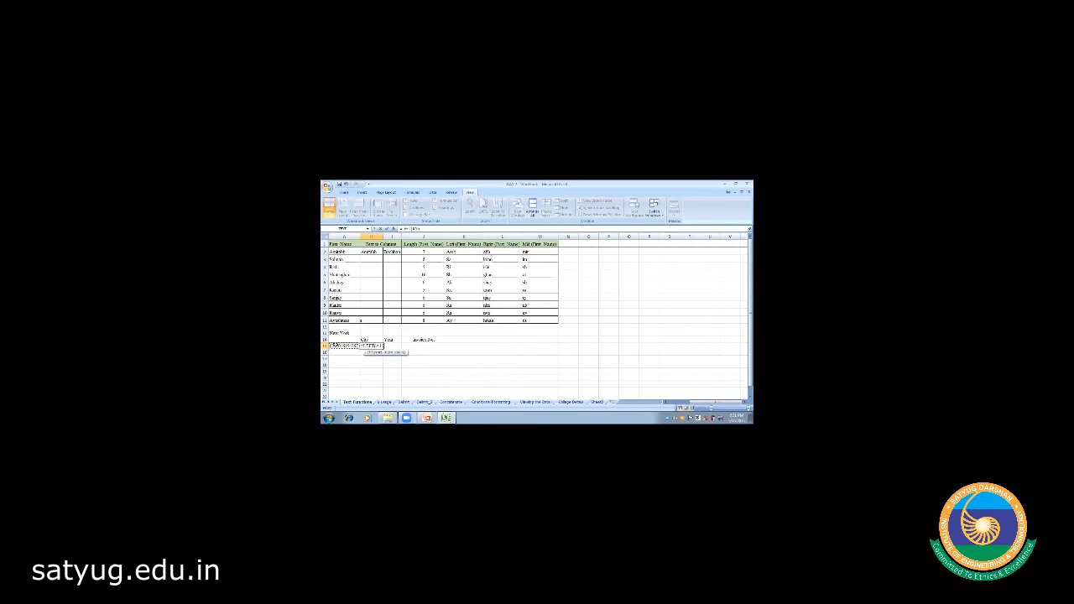
{"action": "left_click", "coordinate": [459, 252]}
{"action": "key", "text": "BackSpace"}
{"action": "key", "text": "Return"}
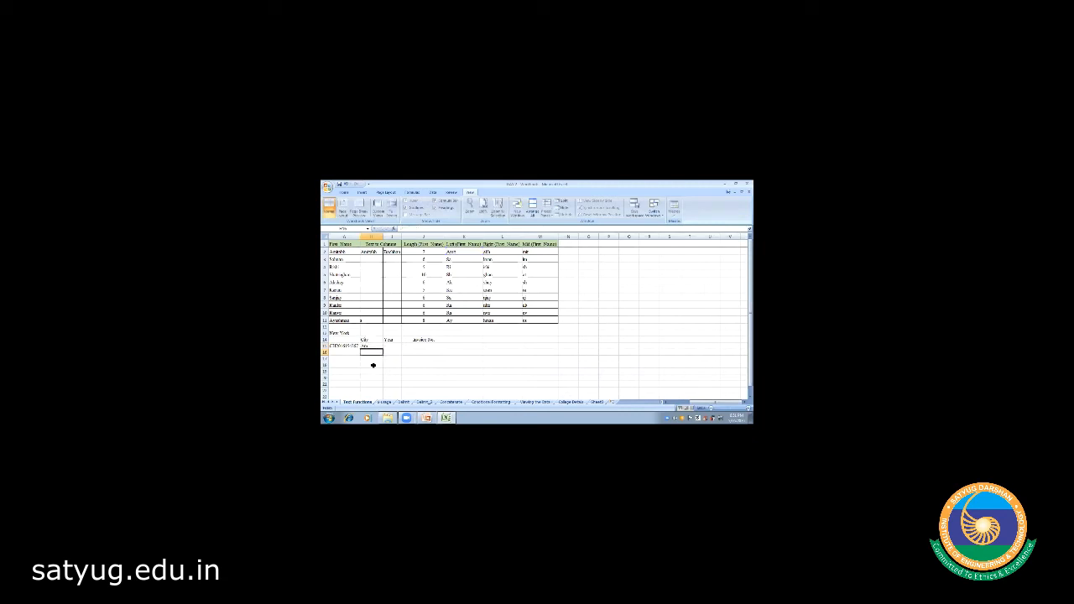
- Correct B15's formula reference from K2 to A15
{"action": "left_click", "coordinate": [371, 346]}
{"action": "left_click", "coordinate": [419, 229]}
{"action": "key", "text": "BackSpace"}
{"action": "key", "text": "BackSpace"}
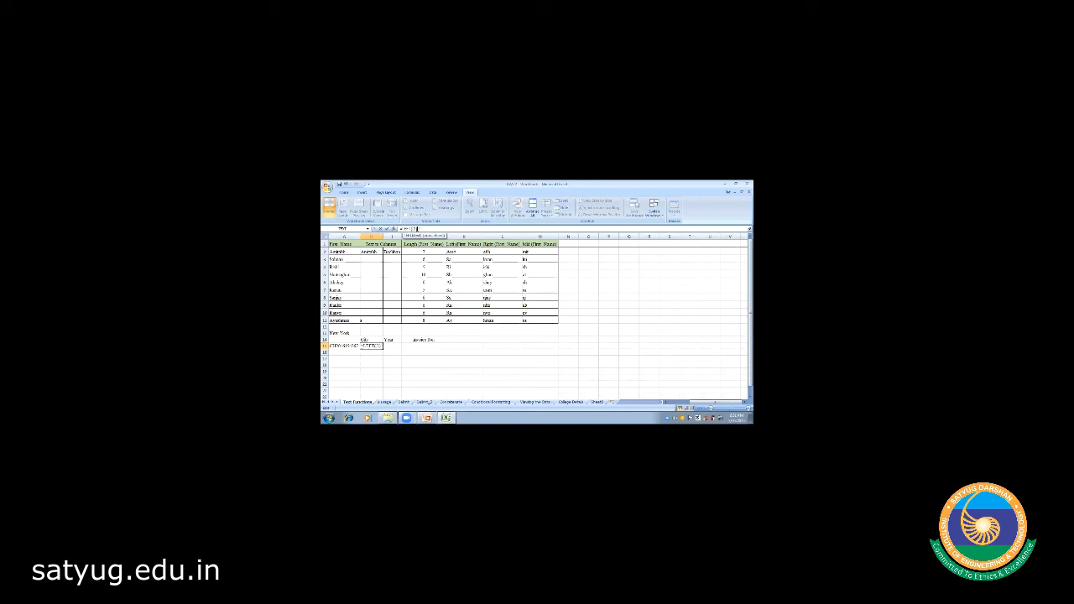
{"action": "type", "text": "a15"}
{"action": "key", "text": "Return"}
{"action": "left_click", "coordinate": [376, 345]}
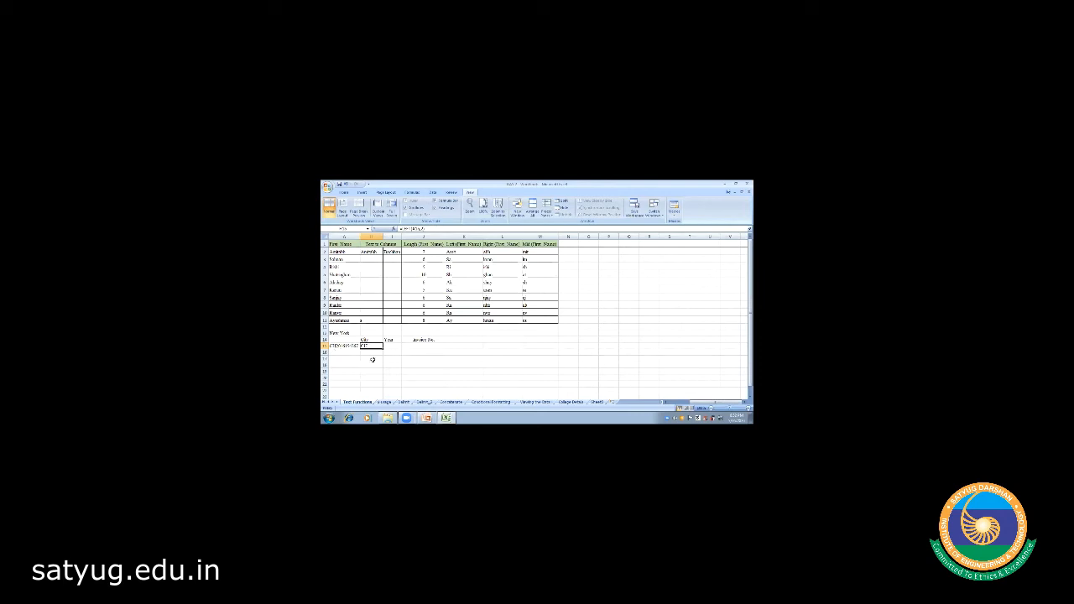
{"action": "left_click", "coordinate": [392, 345]}
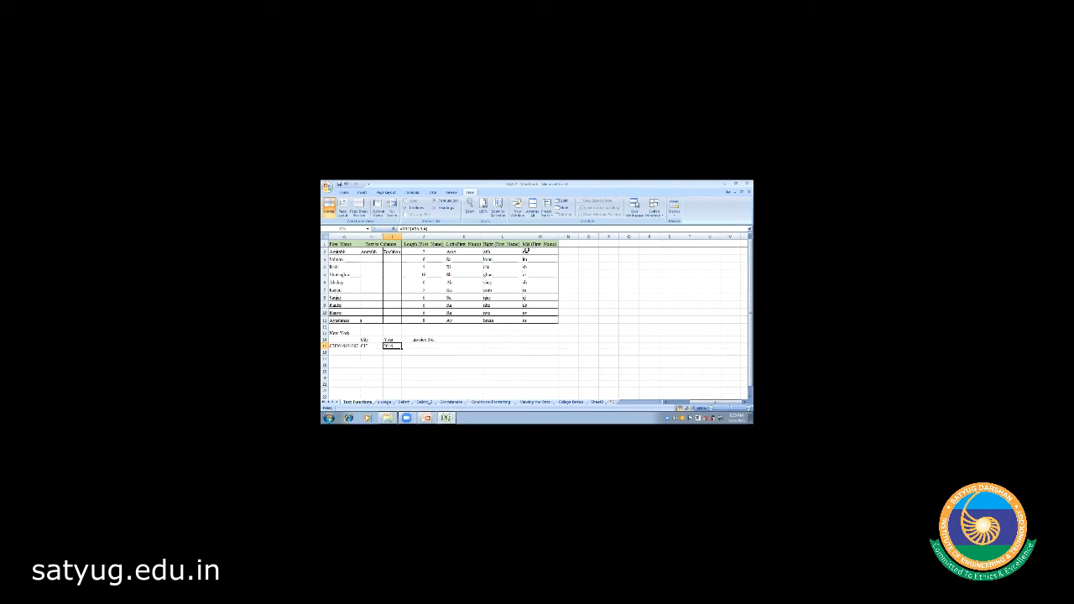
- Review the order ID in A15 and the MID formula results in C15 and D15
{"action": "left_click", "coordinate": [346, 346]}
{"action": "left_click", "coordinate": [366, 346]}
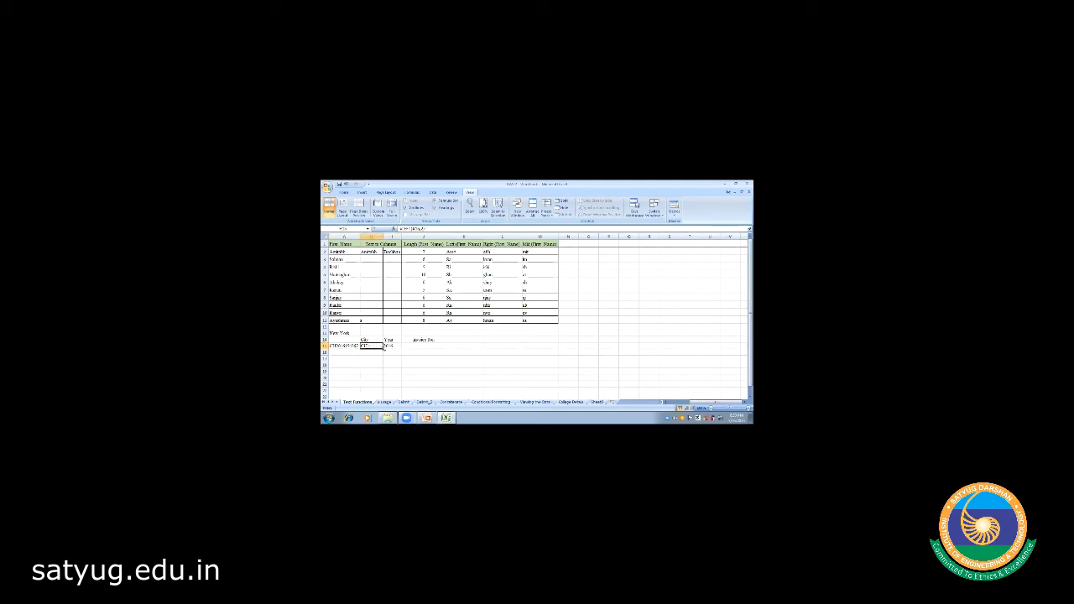
{"action": "left_click", "coordinate": [386, 346]}
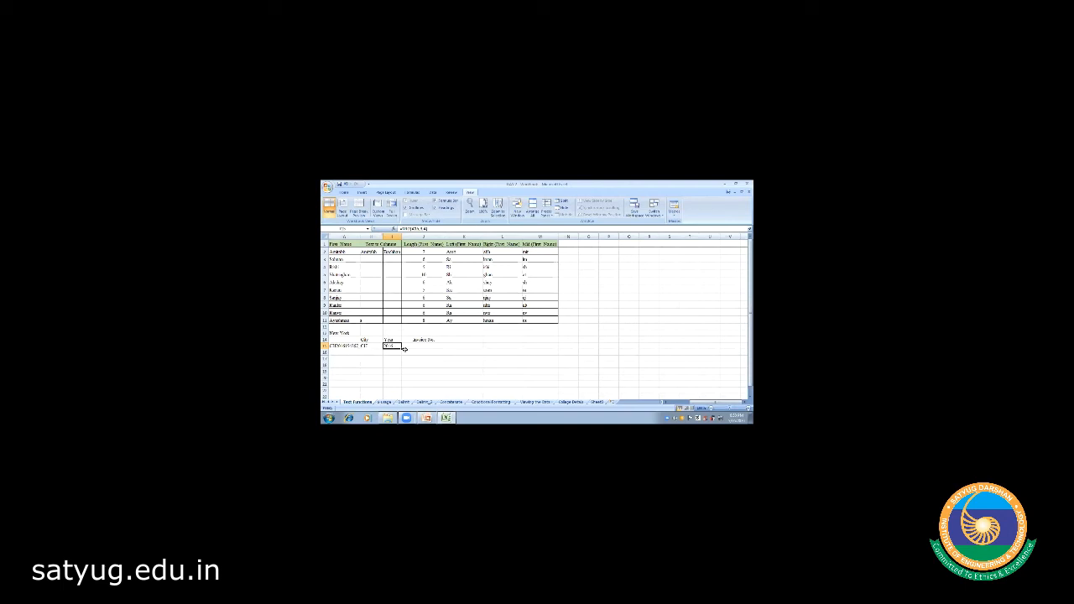
{"action": "left_click", "coordinate": [423, 346]}
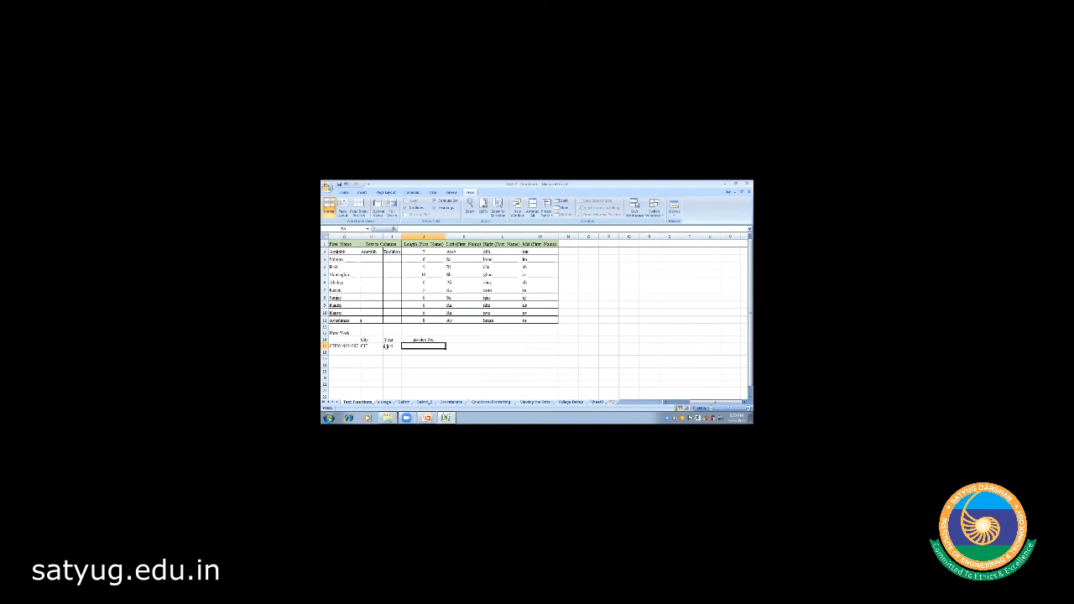
{"action": "left_click", "coordinate": [463, 365]}
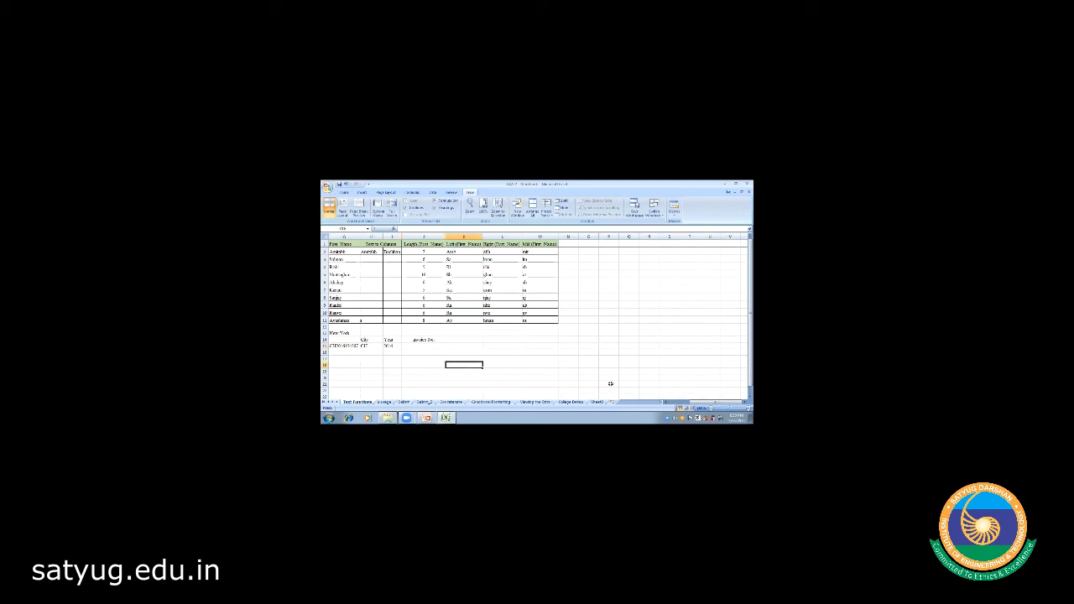
{"action": "left_click", "coordinate": [666, 403]}
{"action": "left_click", "coordinate": [666, 403]}
{"action": "left_click", "coordinate": [666, 403]}
{"action": "left_click", "coordinate": [666, 403]}
{"action": "left_click", "coordinate": [666, 403]}
{"action": "left_click", "coordinate": [666, 403]}
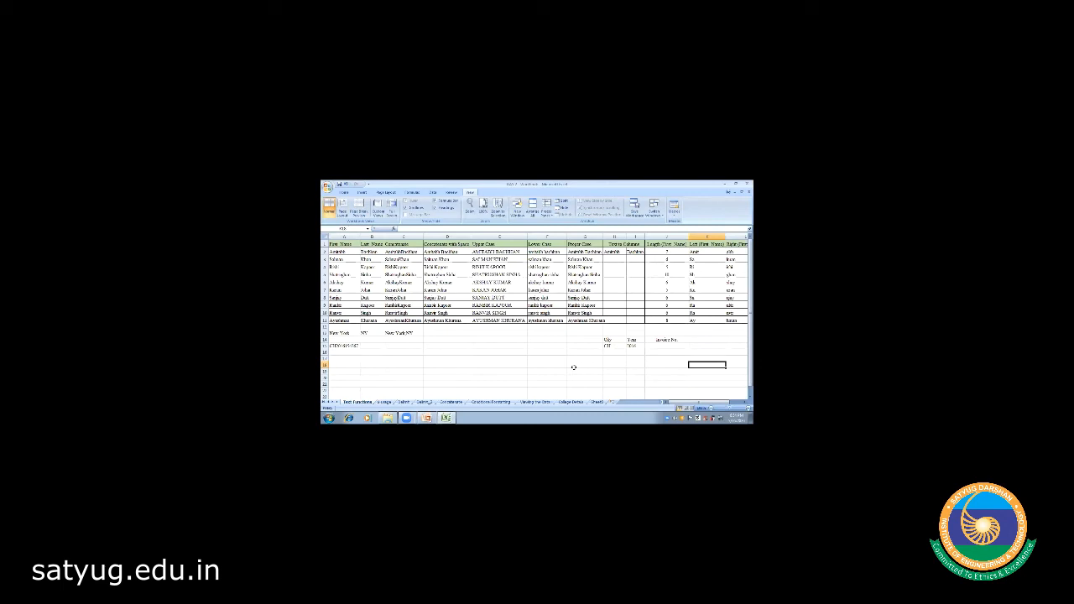
{"action": "left_click", "coordinate": [536, 402]}
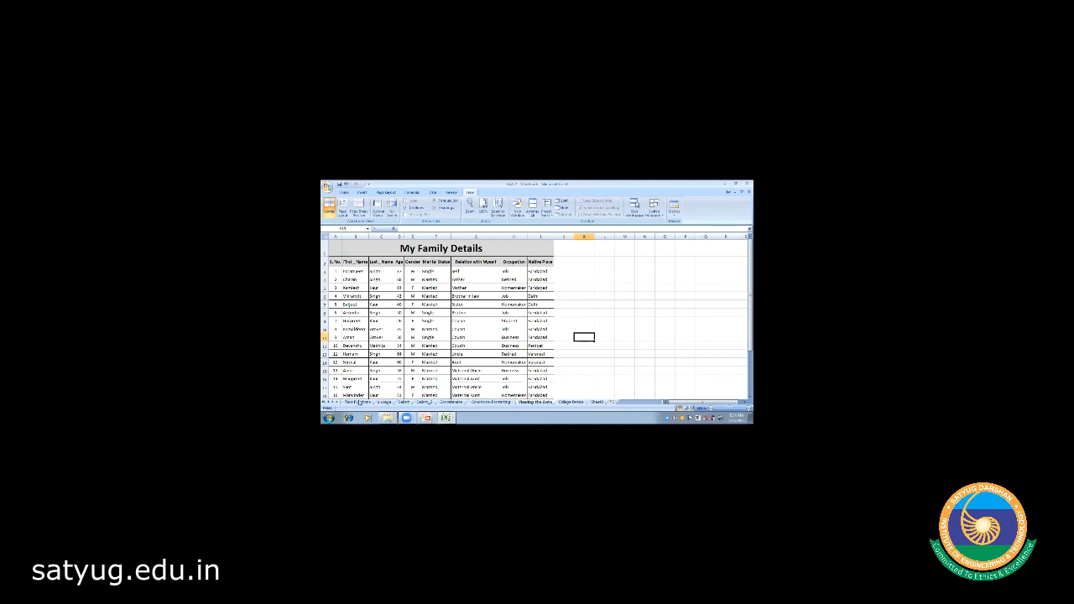
{"action": "left_click", "coordinate": [358, 403]}
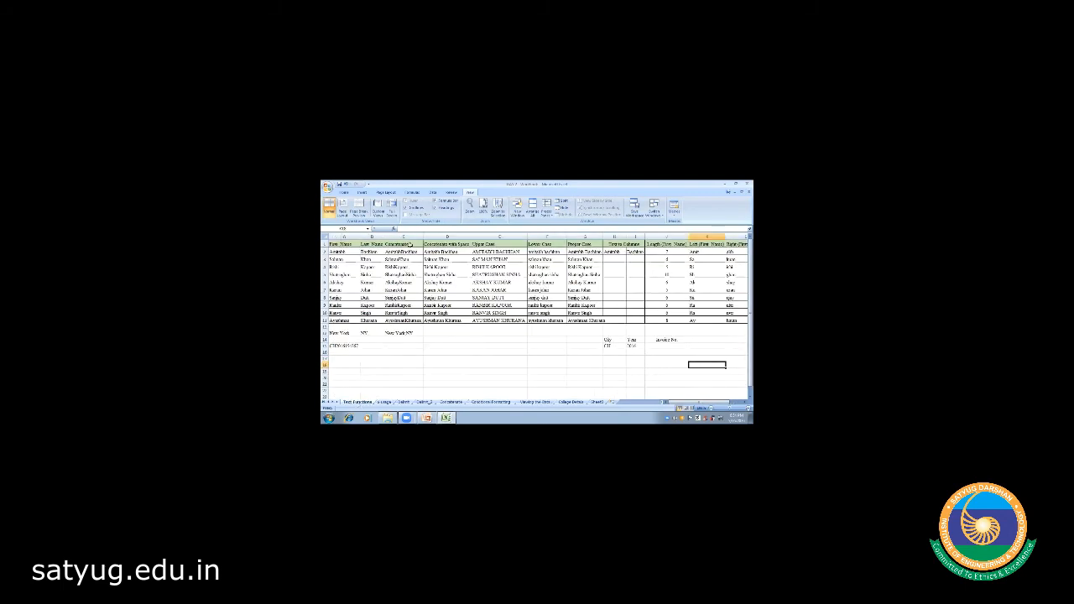
{"action": "left_click", "coordinate": [403, 244]}
{"action": "key", "text": "Right"}
{"action": "key", "text": "Right"}
{"action": "key", "text": "Right"}
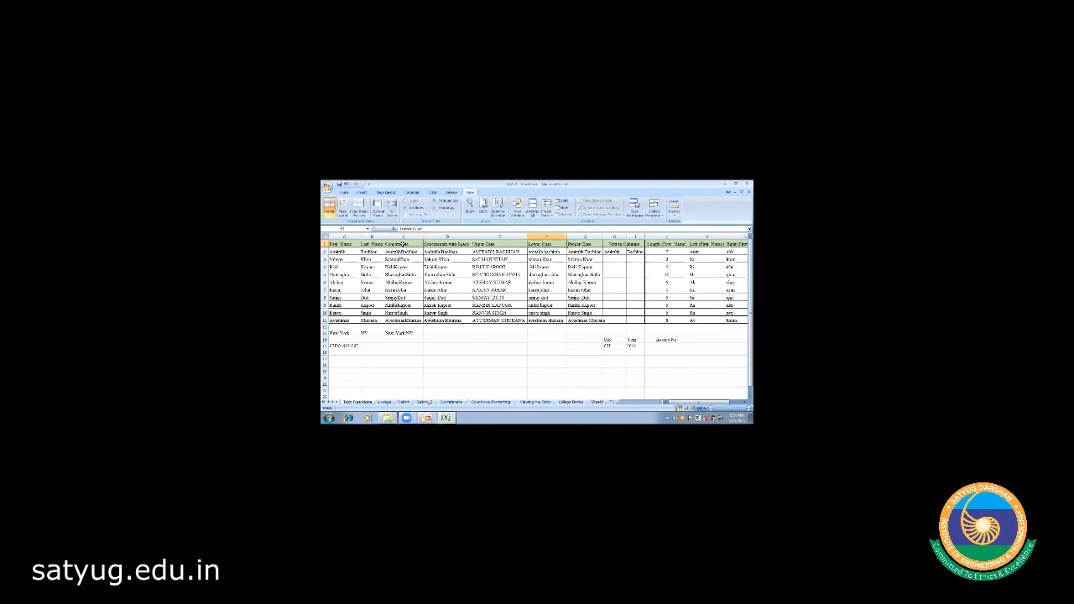
{"action": "key", "text": "Right"}
{"action": "key", "text": "Right"}
{"action": "key", "text": "Right"}
{"action": "key", "text": "Right"}
{"action": "key", "text": "Right"}
{"action": "key", "text": "Right"}
{"action": "key", "text": "Right"}
{"action": "key", "text": "Right"}
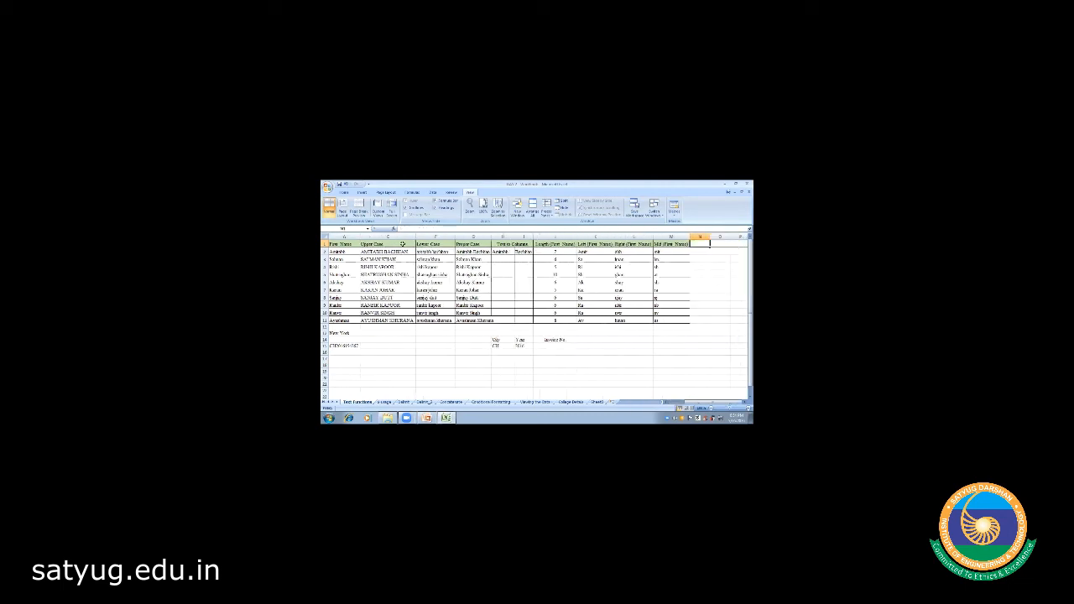
{"action": "key", "text": "Left"}
{"action": "key", "text": "Left"}
{"action": "key", "text": "Left"}
{"action": "key", "text": "Left"}
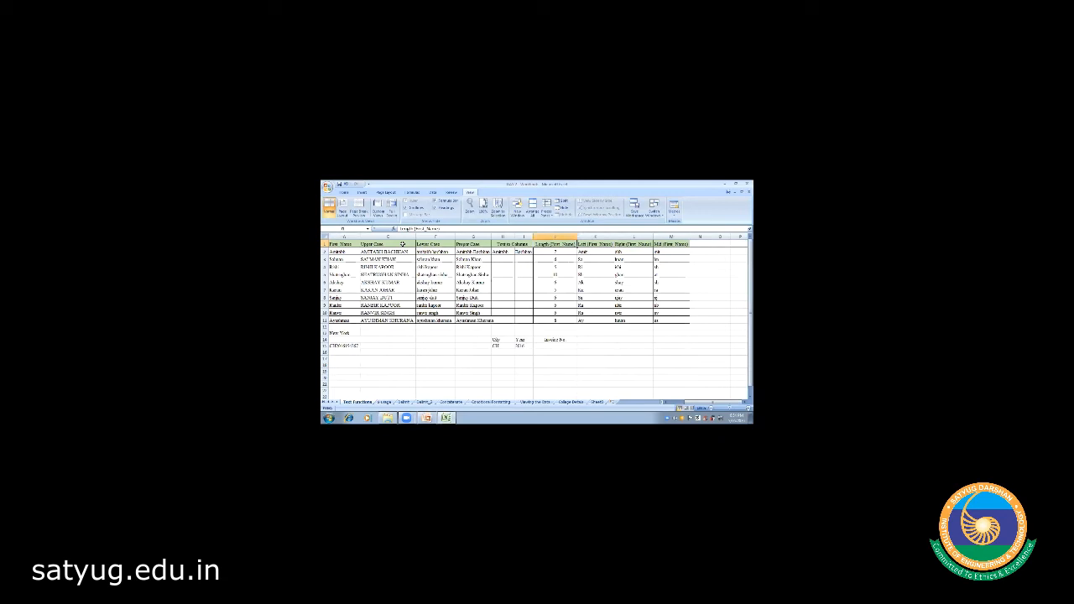
{"action": "key", "text": "Right"}
{"action": "key", "text": "Right"}
{"action": "key", "text": "Right"}
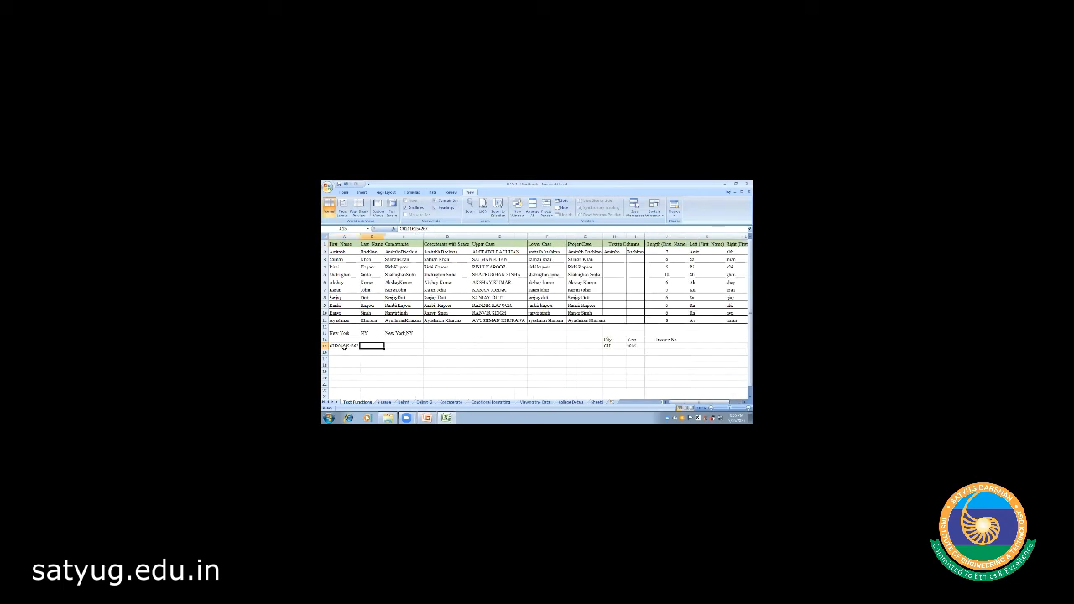
{"action": "key", "text": "Right"}
{"action": "key", "text": "Right"}
{"action": "key", "text": "Right"}
{"action": "key", "text": "Right"}
{"action": "key", "text": "Right"}
{"action": "key", "text": "Right"}
{"action": "key", "text": "Right"}
{"action": "key", "text": "Left"}
{"action": "key", "text": "Left"}
{"action": "key", "text": "Left"}
{"action": "key", "text": "Right"}
{"action": "key", "text": "Right"}
{"action": "key", "text": "Up"}
{"action": "key", "text": "Left"}
{"action": "key", "text": "Left"}
{"action": "key", "text": "Down"}
{"action": "key", "text": "Right"}
{"action": "key", "text": "Right"}
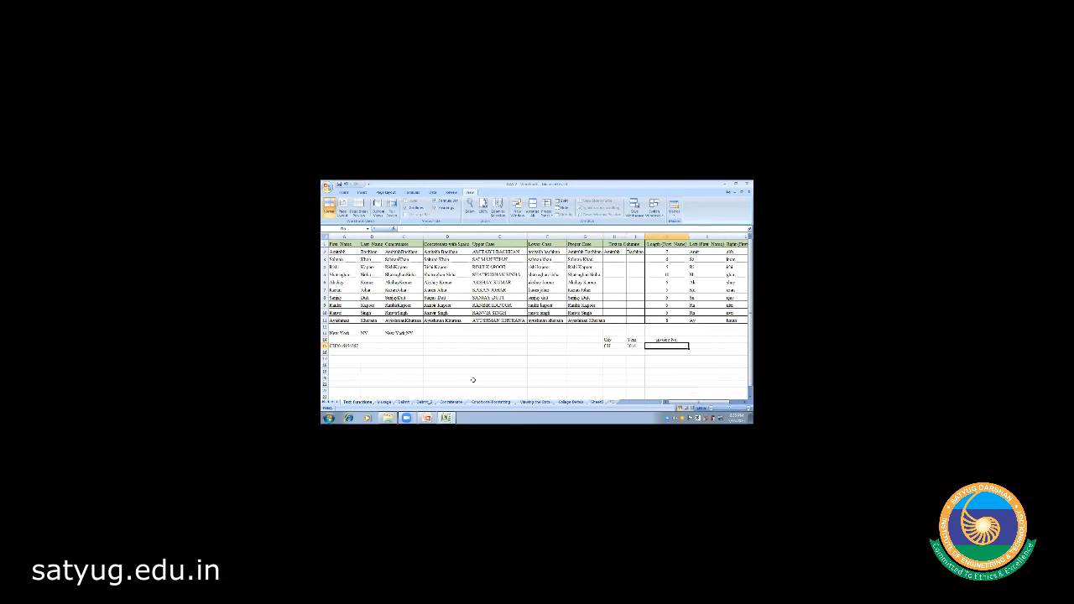
{"action": "left_click", "coordinate": [520, 383]}
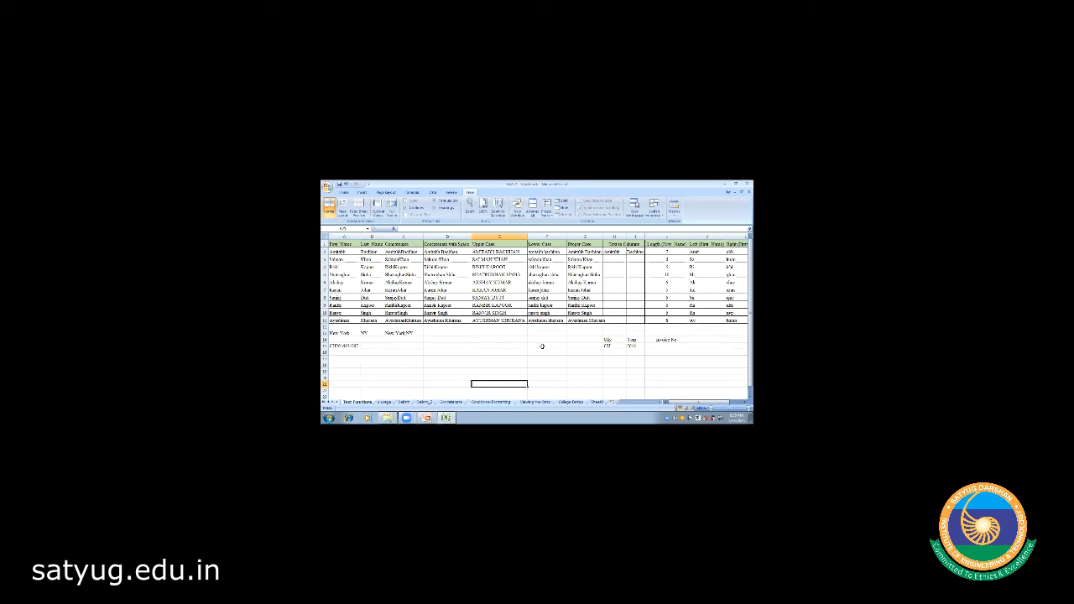
{"action": "left_click", "coordinate": [405, 403]}
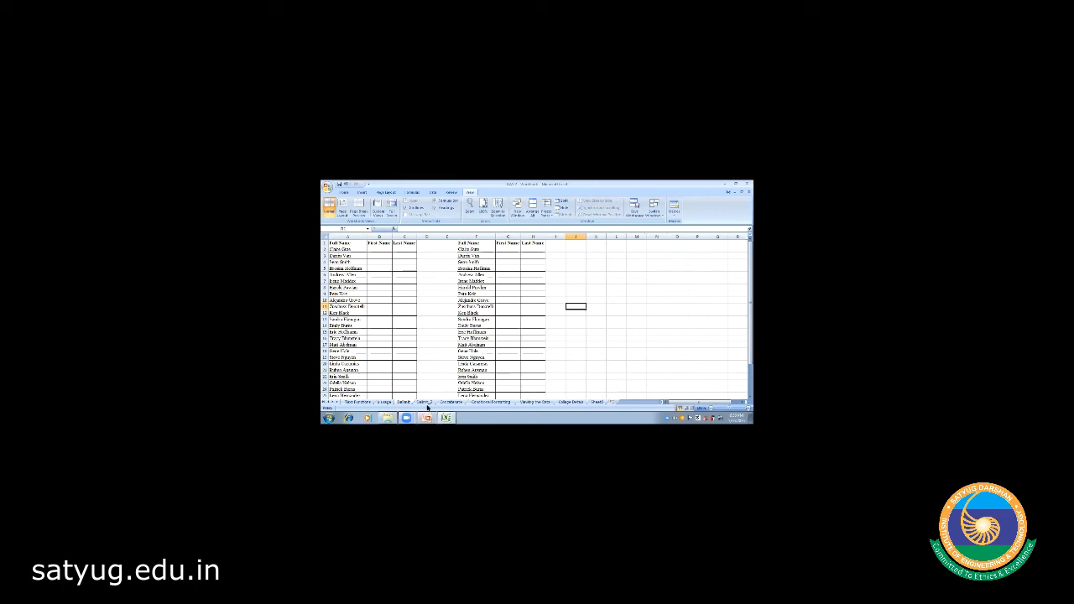
- Go back to the Delimit sheet and select the first full name in A2
{"action": "left_click", "coordinate": [424, 403]}
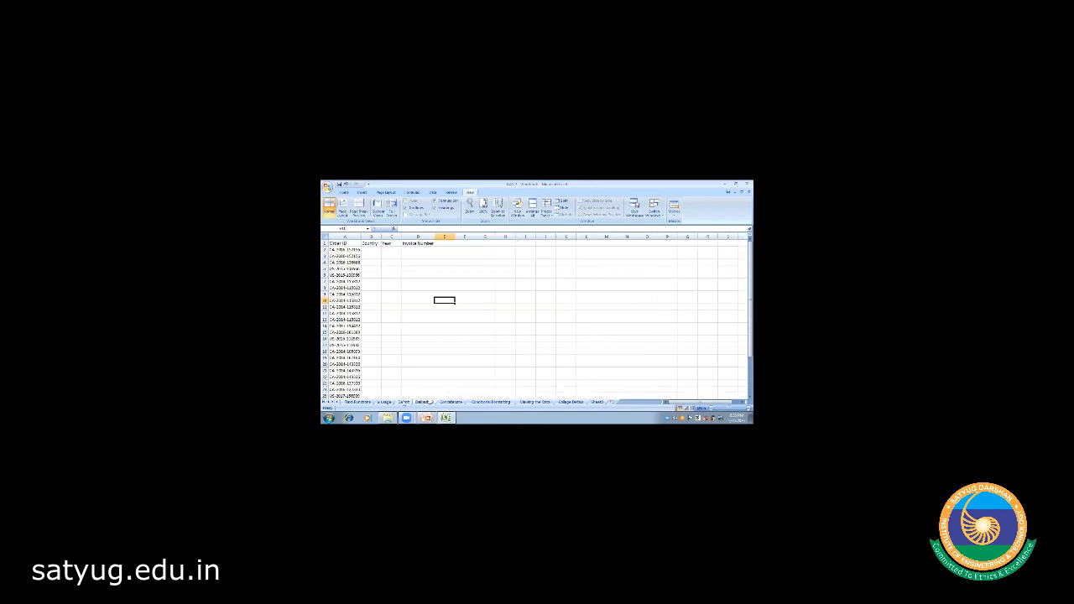
{"action": "left_click", "coordinate": [404, 402]}
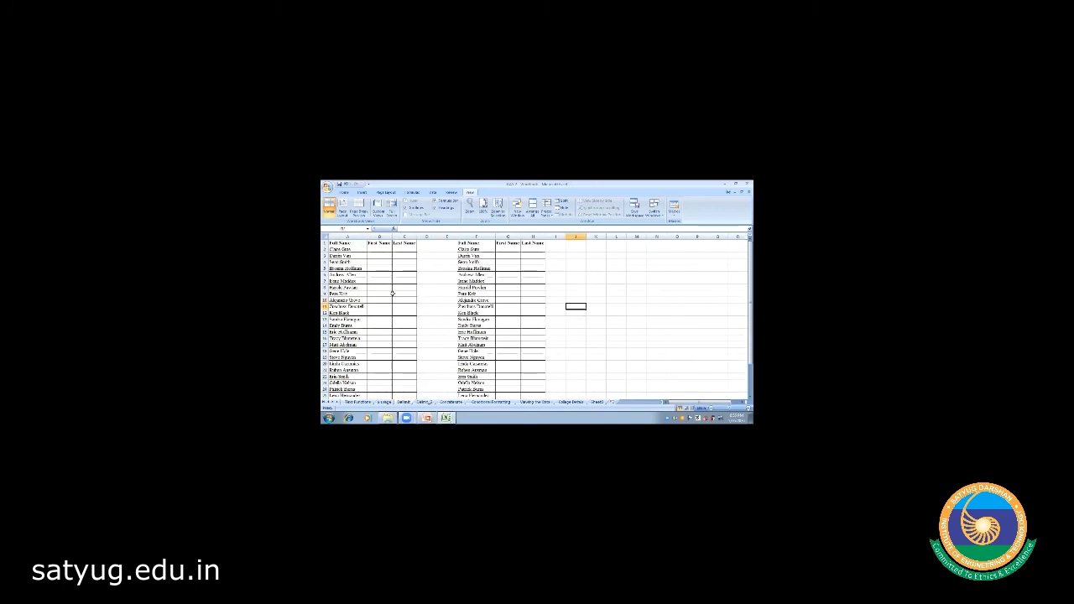
{"action": "left_click", "coordinate": [378, 249]}
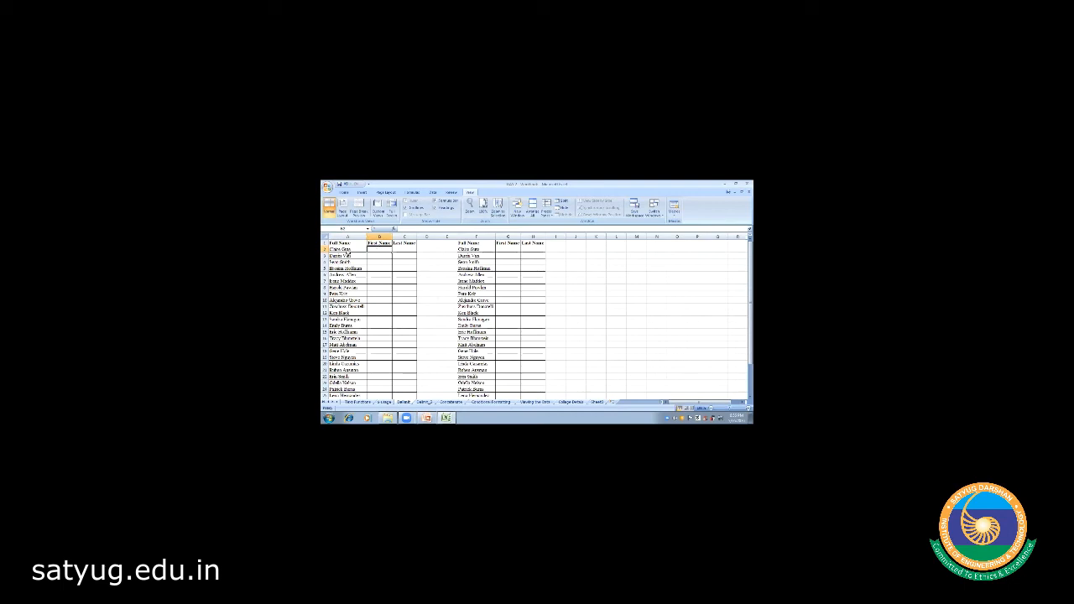
{"action": "left_click", "coordinate": [346, 250]}
{"action": "left_click", "coordinate": [387, 269]}
{"action": "left_click", "coordinate": [344, 249]}
- Copy the full names from column A and paste them into B2
{"action": "left_click_drag", "start_coordinate": [344, 249], "coordinate": [344, 390]}
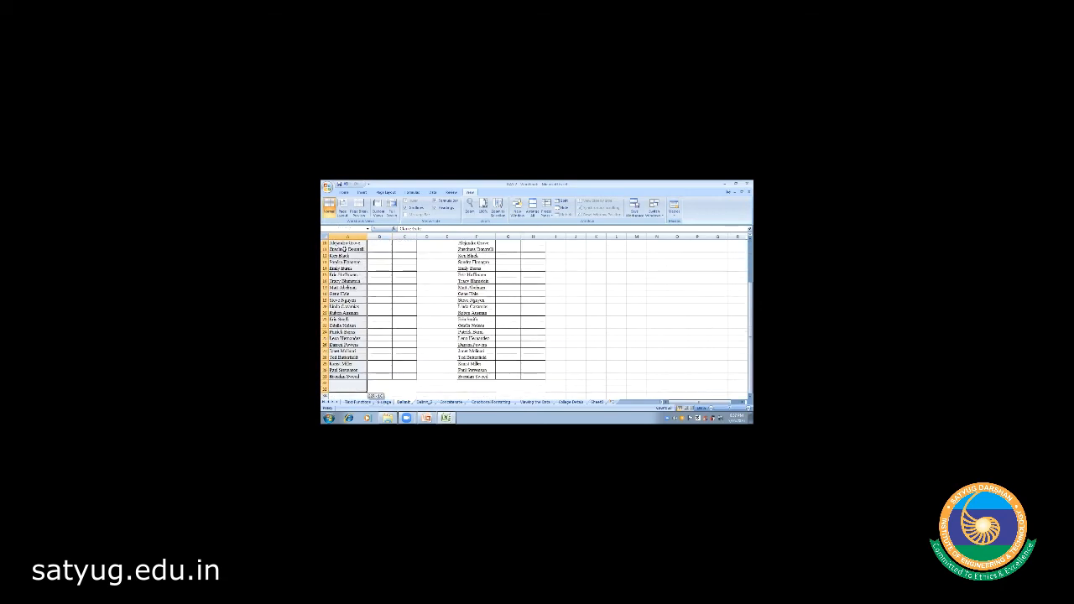
{"action": "key", "text": "ctrl+c"}
{"action": "scroll", "coordinate": [344, 249], "scroll_direction": "up", "scroll_amount": 3}
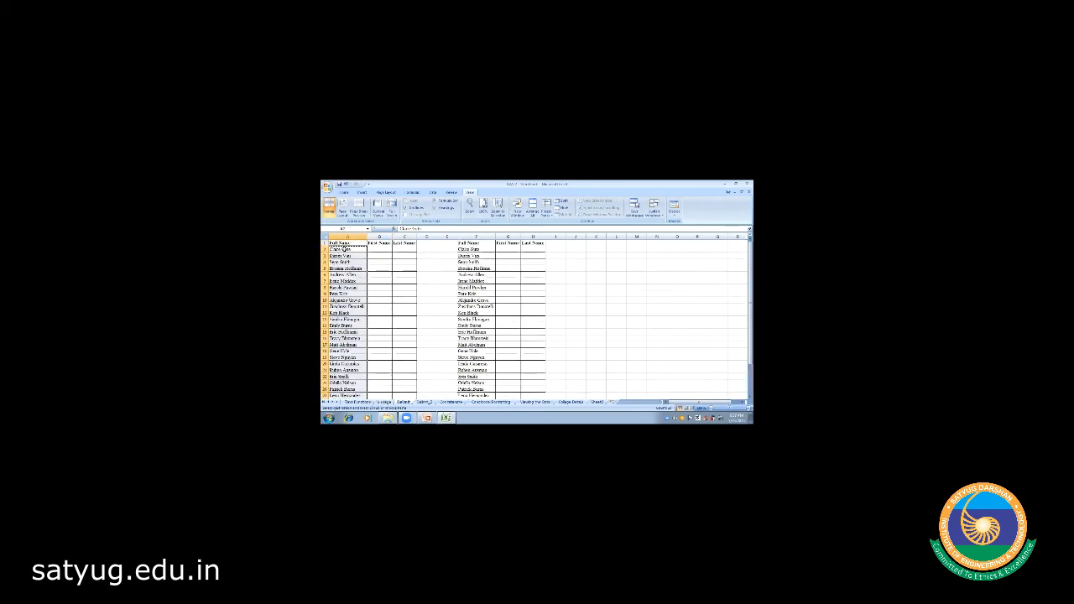
{"action": "left_click", "coordinate": [376, 249]}
{"action": "key", "text": "ctrl+v"}
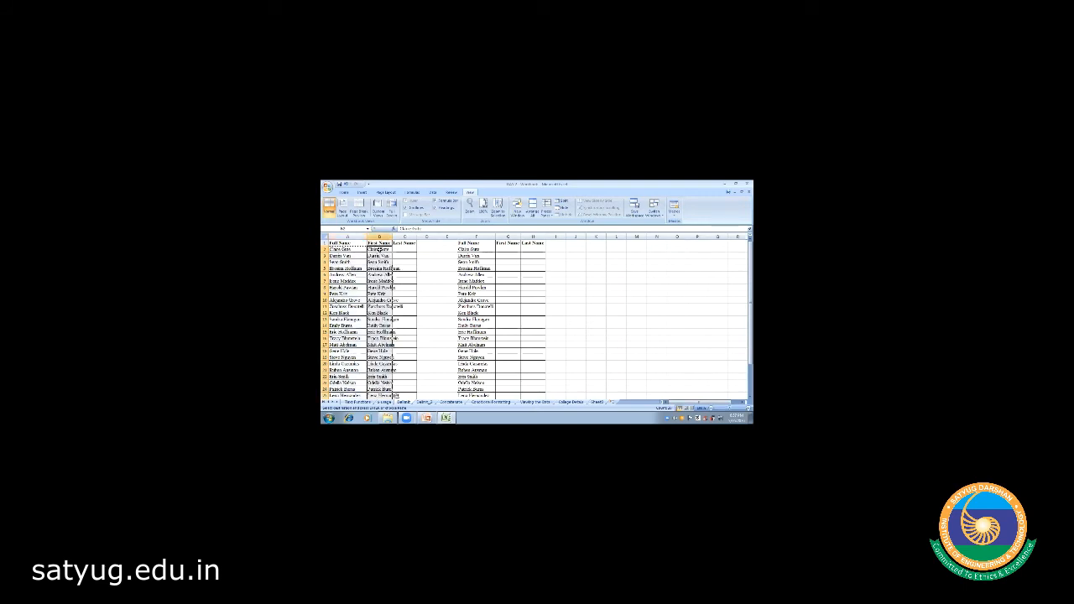
- Widen column B to fit the pasted names, undoing the accidental column C resize
{"action": "double_click", "coordinate": [391, 237]}
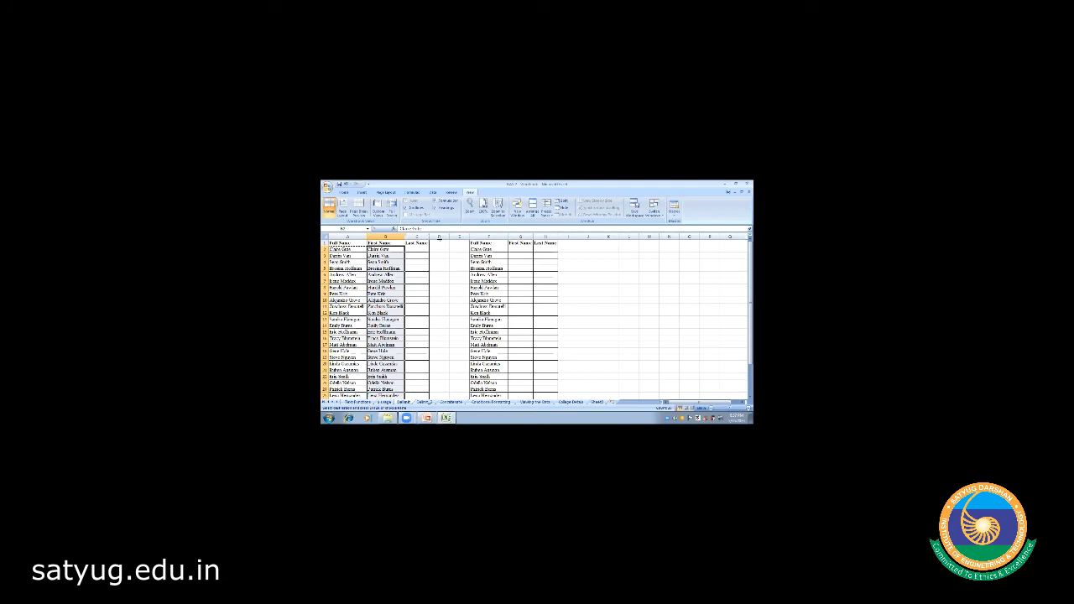
{"action": "left_click_drag", "start_coordinate": [439, 238], "coordinate": [441, 238]}
{"action": "left_click", "coordinate": [422, 262]}
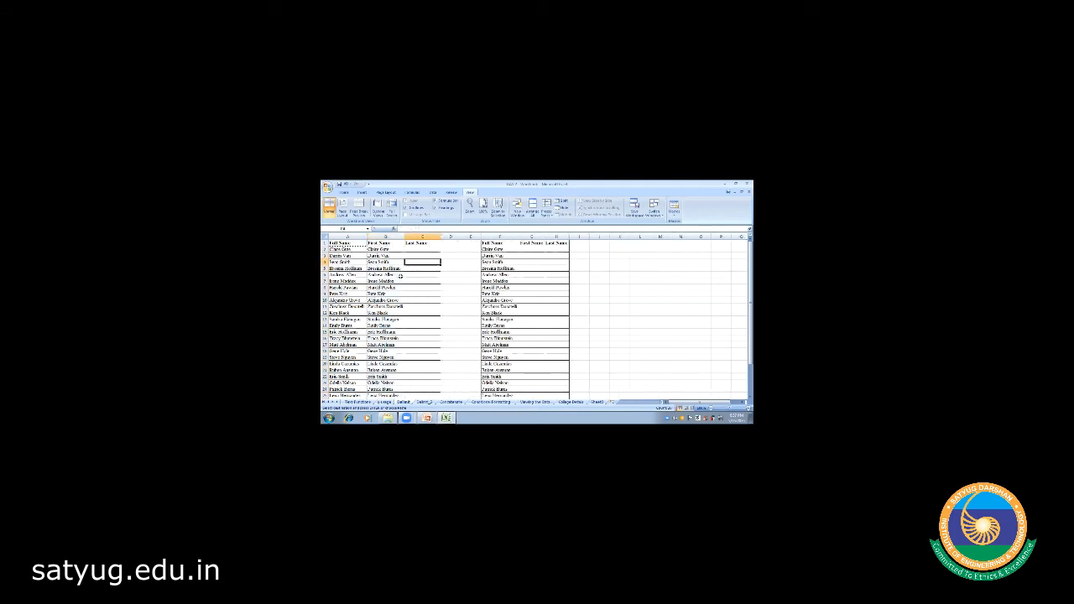
{"action": "key", "text": "ctrl+z"}
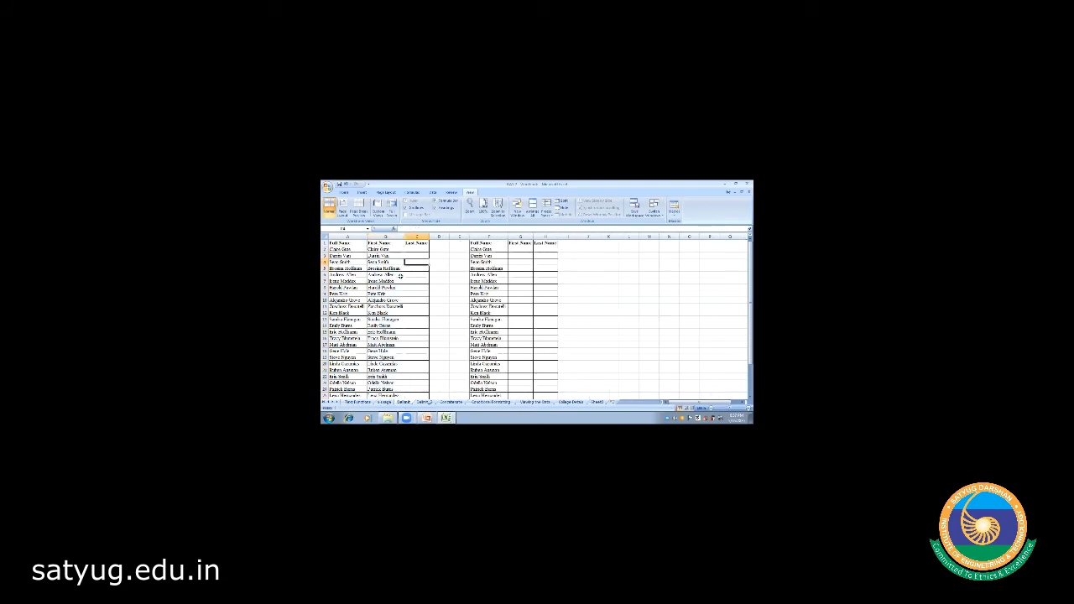
{"action": "key", "text": "ctrl+z"}
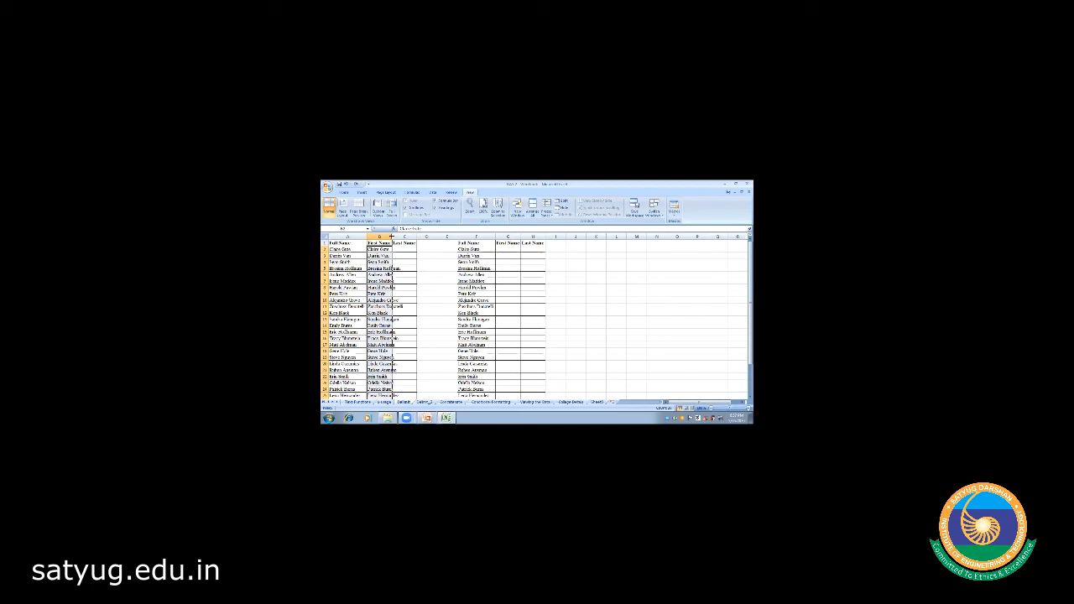
{"action": "left_click_drag", "start_coordinate": [391, 237], "coordinate": [404, 237]}
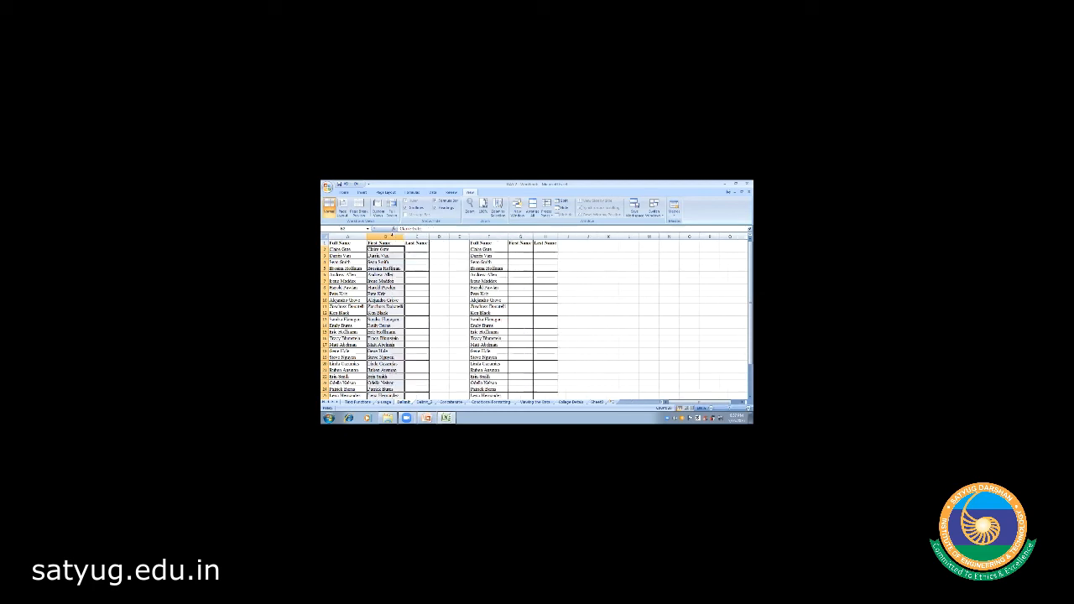
{"action": "left_click", "coordinate": [419, 321]}
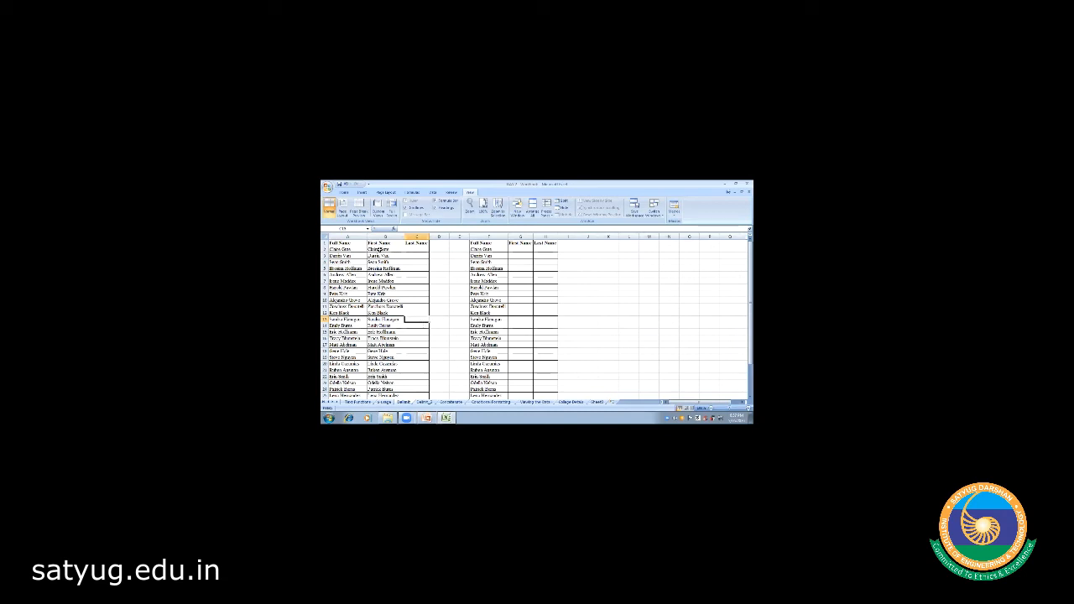
- Select the names in column B from B2 down to the end of the list
{"action": "left_click", "coordinate": [381, 249]}
{"action": "key", "text": "shift+Down"}
{"action": "key", "text": "shift+Down"}
{"action": "key", "text": "shift+Down"}
{"action": "key", "text": "shift+Down"}
{"action": "key", "text": "shift+Down"}
{"action": "key", "text": "shift+Down"}
{"action": "key", "text": "shift+Down"}
{"action": "key", "text": "shift+Down"}
{"action": "key", "text": "shift+Down"}
{"action": "key", "text": "shift+Down"}
{"action": "key", "text": "shift+Down"}
{"action": "key", "text": "shift+Down"}
{"action": "key", "text": "shift+Down"}
{"action": "key", "text": "shift+Down"}
{"action": "key", "text": "shift+Down"}
{"action": "key", "text": "shift+Down"}
{"action": "key", "text": "shift+Down"}
{"action": "key", "text": "shift+Down"}
{"action": "key", "text": "shift+Down"}
{"action": "key", "text": "shift+Down"}
{"action": "key", "text": "shift+Down"}
{"action": "key", "text": "shift+Down"}
{"action": "key", "text": "shift+Down"}
{"action": "key", "text": "shift+Down"}
{"action": "key", "text": "shift+Down"}
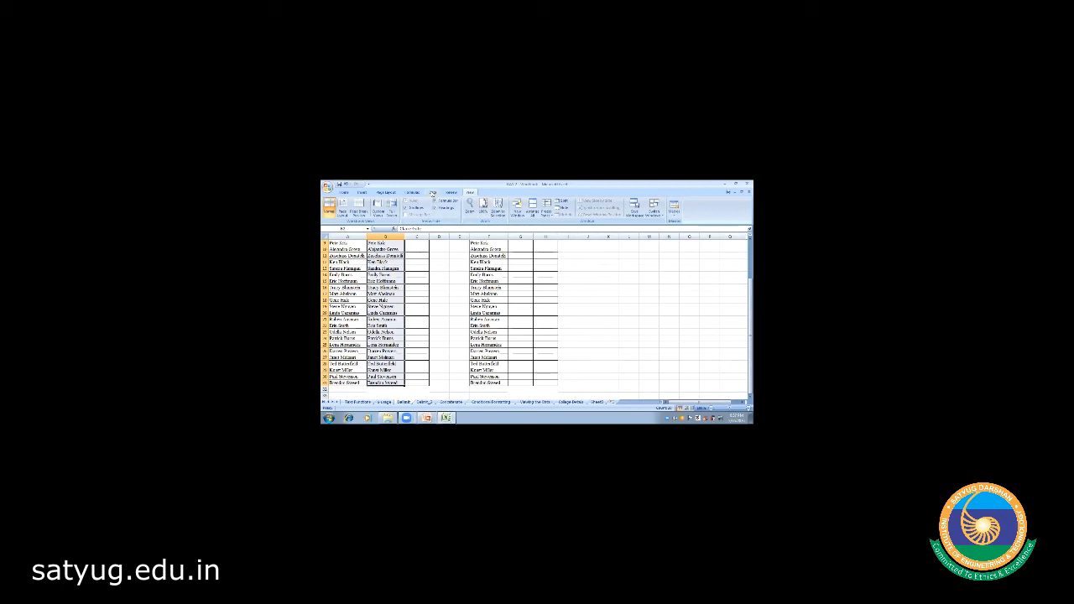
{"action": "left_click", "coordinate": [432, 192]}
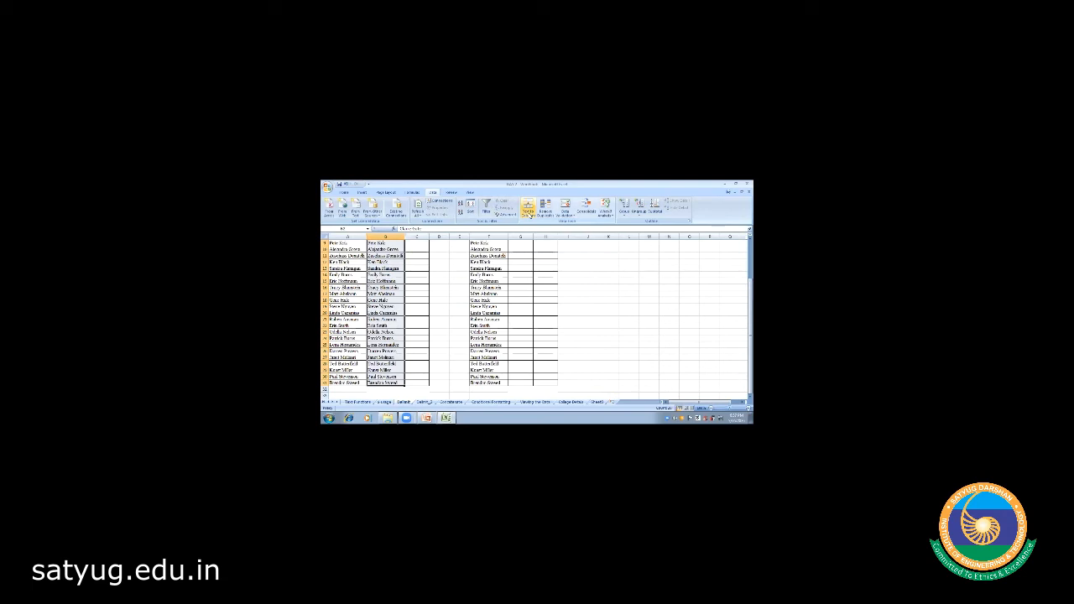
- Split the column B names with Text to Columns, Delimited on Space only, replacing existing cells
{"action": "left_click", "coordinate": [529, 215]}
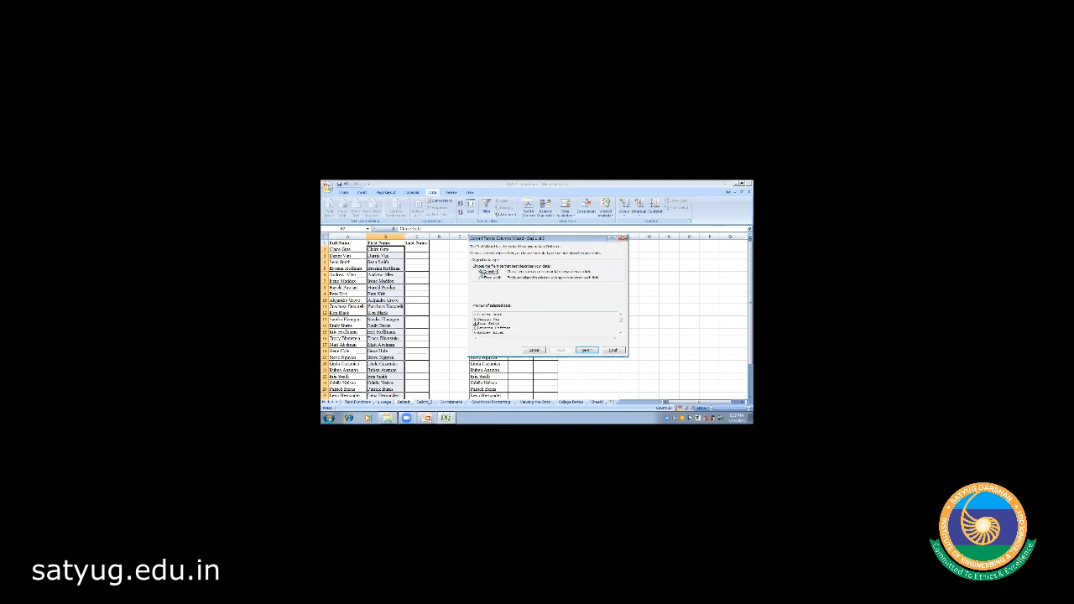
{"action": "left_click", "coordinate": [587, 351]}
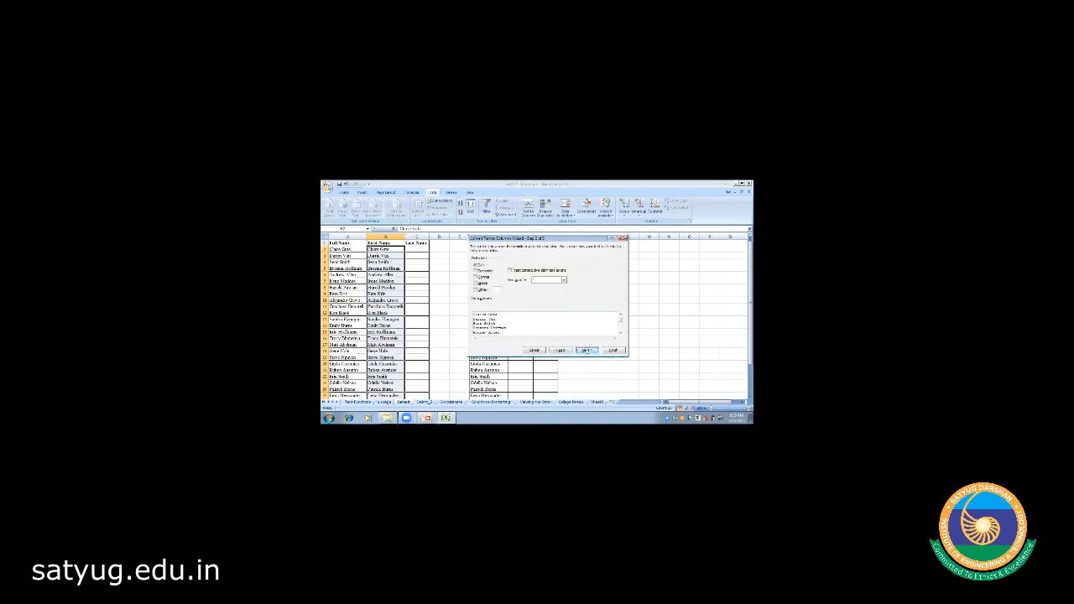
{"action": "left_click", "coordinate": [476, 283]}
{"action": "left_click", "coordinate": [476, 265]}
{"action": "left_click", "coordinate": [476, 283]}
{"action": "left_click", "coordinate": [586, 350]}
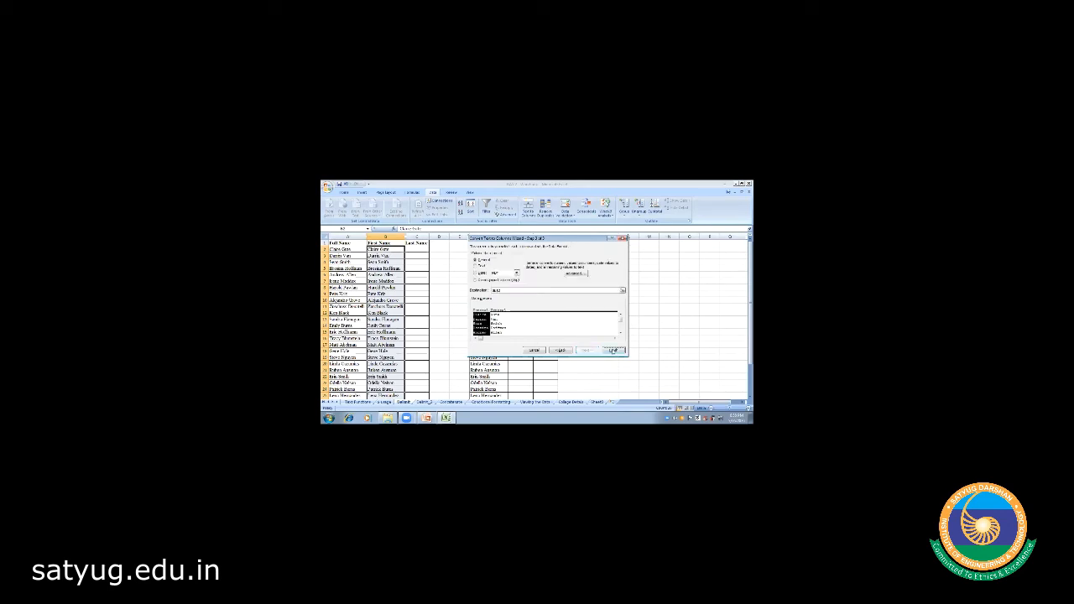
{"action": "left_click", "coordinate": [614, 350]}
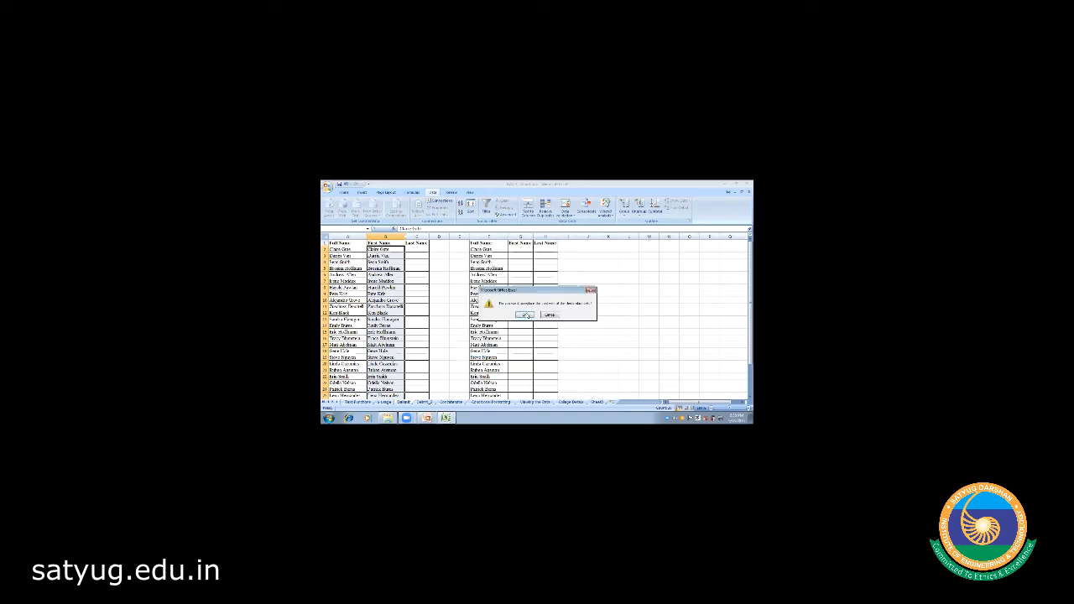
{"action": "left_click", "coordinate": [525, 315]}
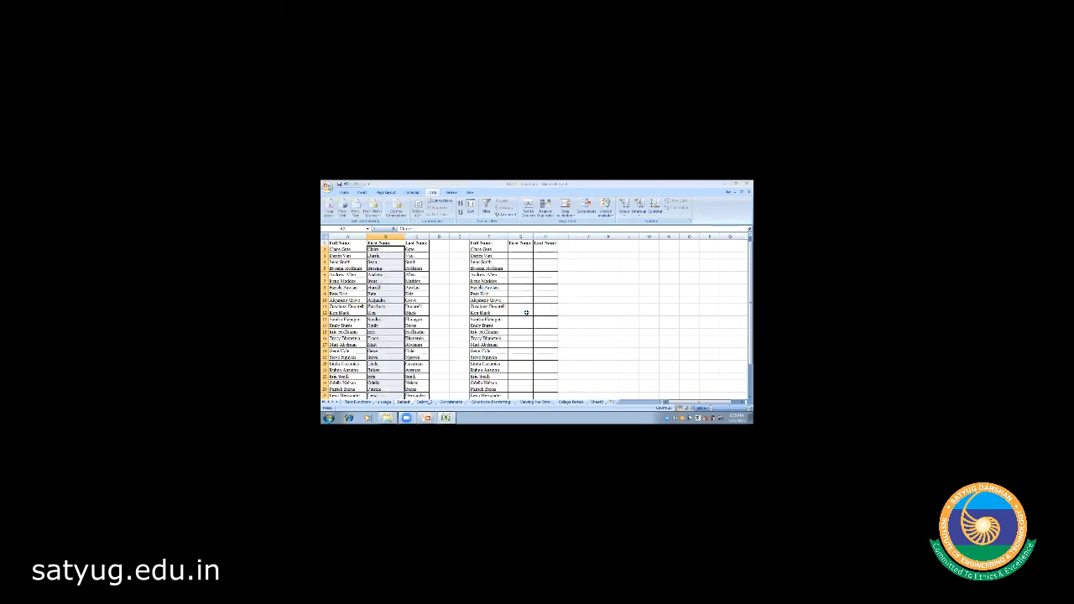
- Undo the Text to Columns split so column B holds full names again
{"action": "left_click", "coordinate": [447, 273]}
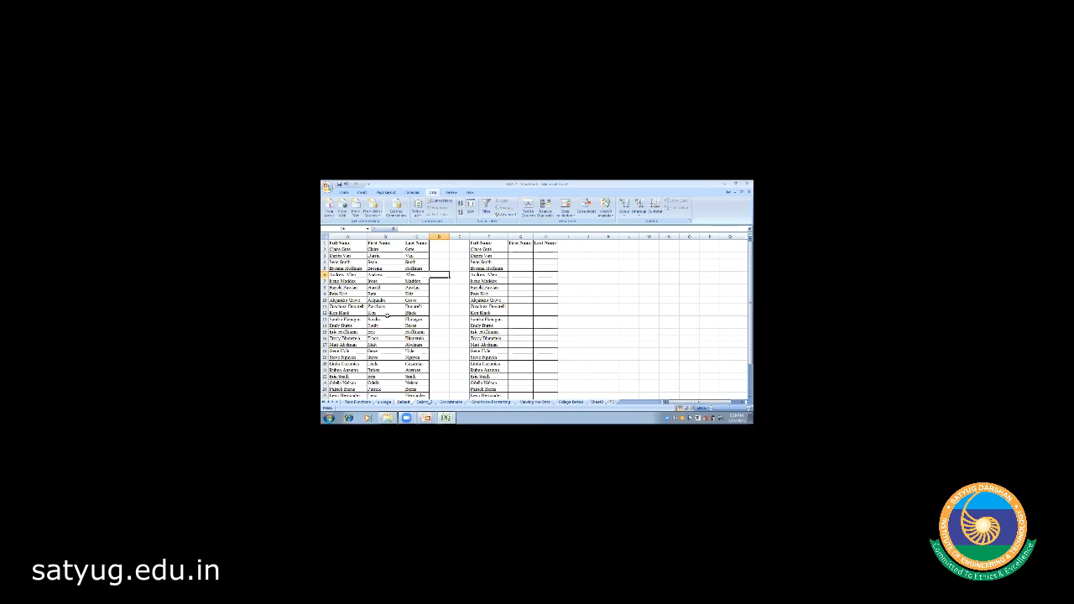
{"action": "key", "text": "ctrl+z"}
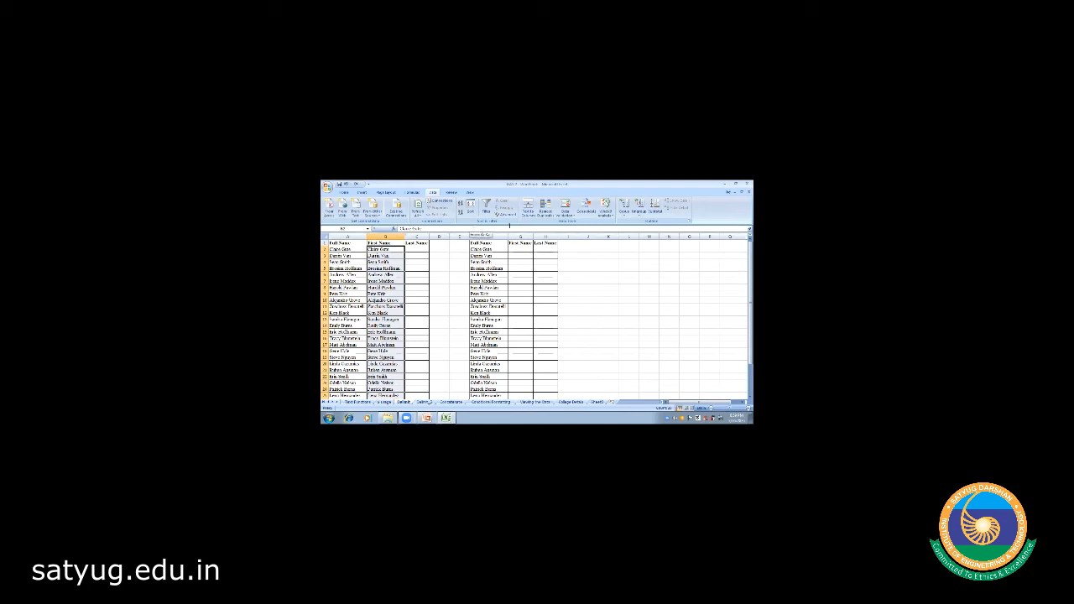
- Re-split the names on Space via Text to Columns, then switch to the Delim_2 sheet
{"action": "left_click", "coordinate": [527, 210]}
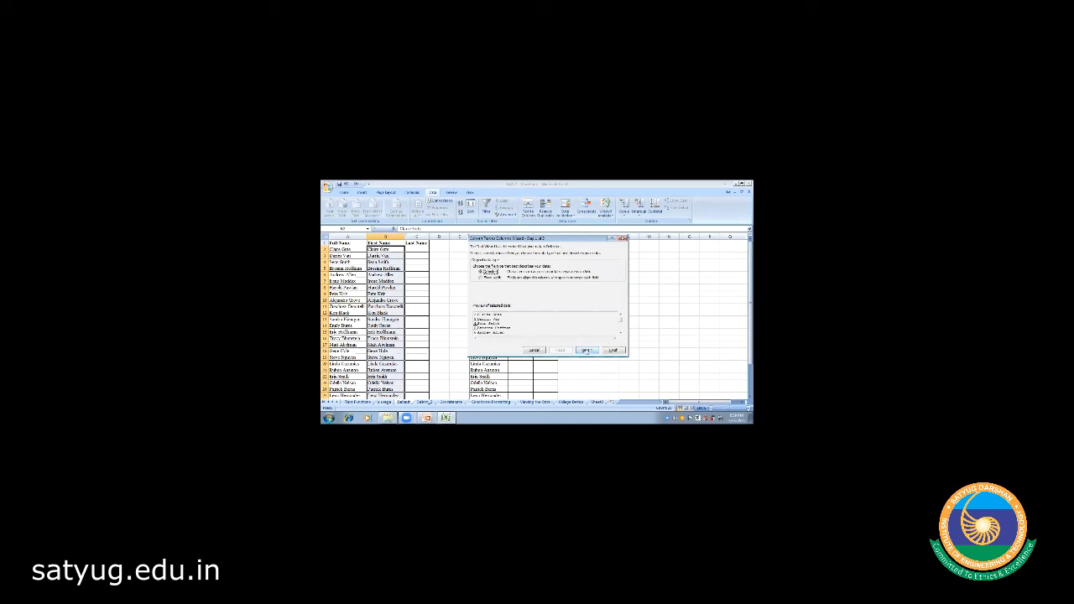
{"action": "left_click", "coordinate": [585, 350]}
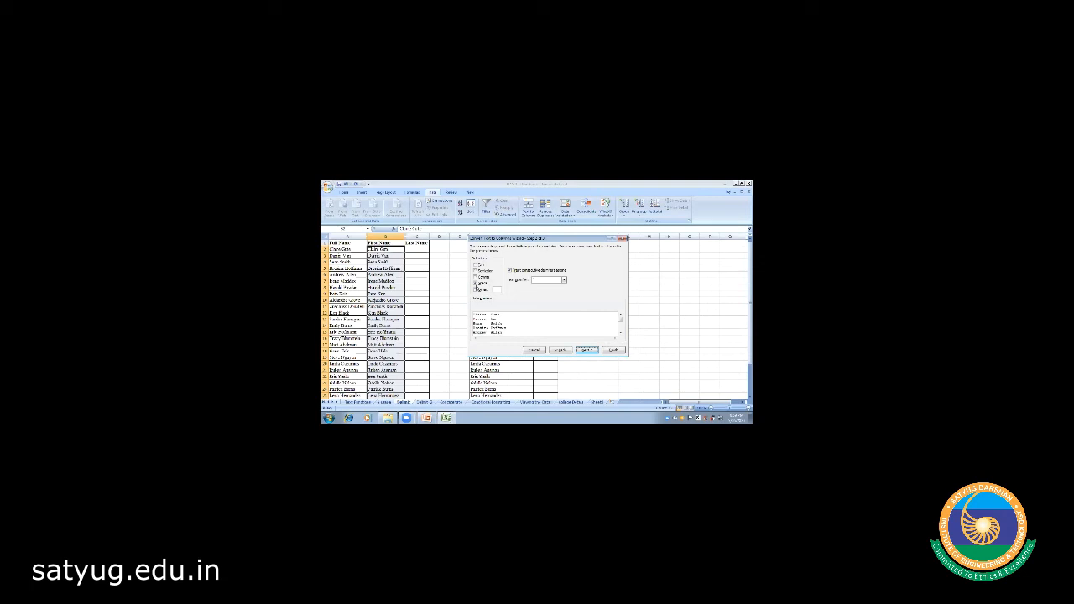
{"action": "left_click", "coordinate": [475, 284]}
{"action": "left_click", "coordinate": [585, 350]}
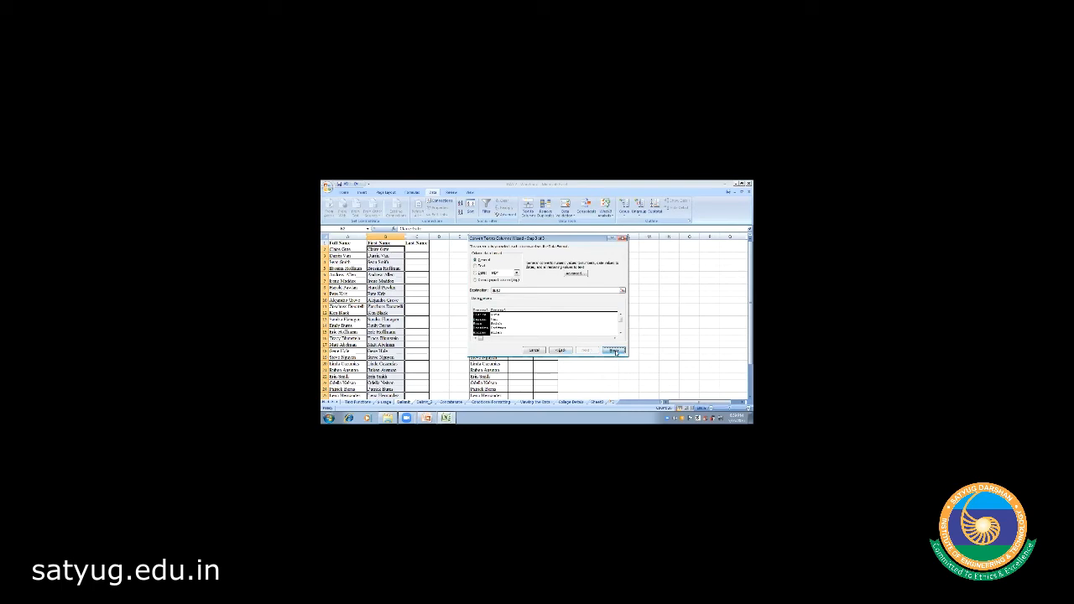
{"action": "left_click", "coordinate": [613, 350]}
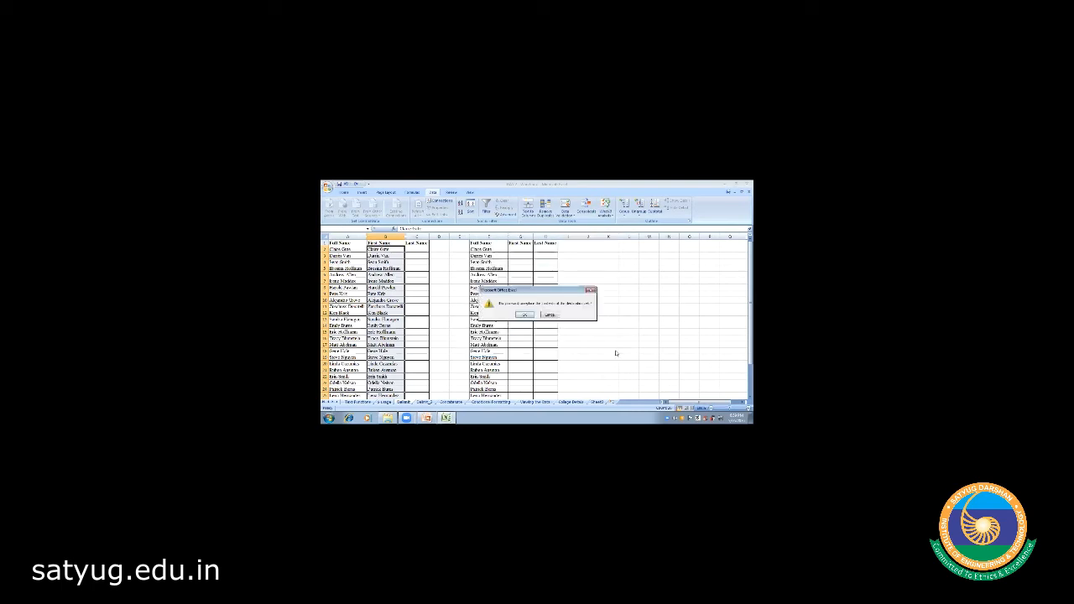
{"action": "left_click", "coordinate": [523, 316]}
{"action": "left_click", "coordinate": [450, 280]}
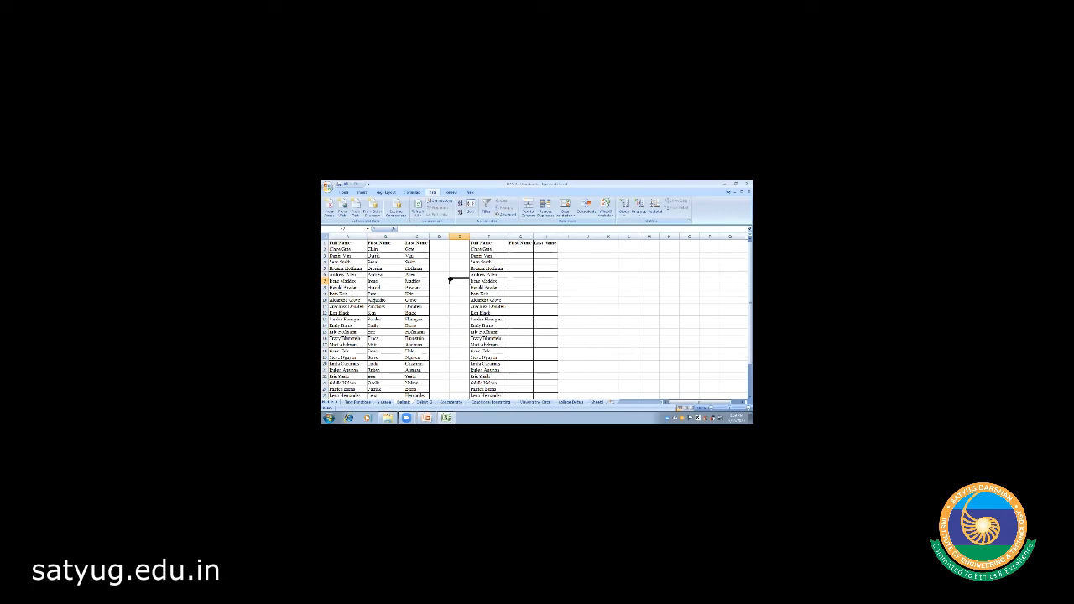
{"action": "left_click", "coordinate": [424, 402]}
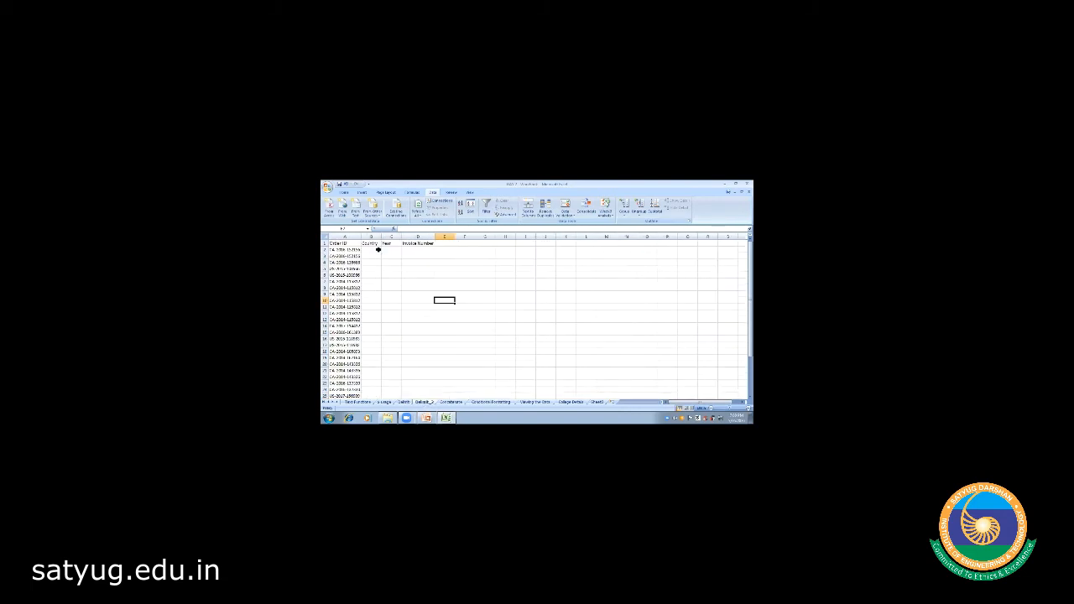
- Resize columns B and C so the Country, Year and Invoice Number headers are evenly spaced
{"action": "left_click", "coordinate": [378, 277]}
{"action": "left_click", "coordinate": [325, 243]}
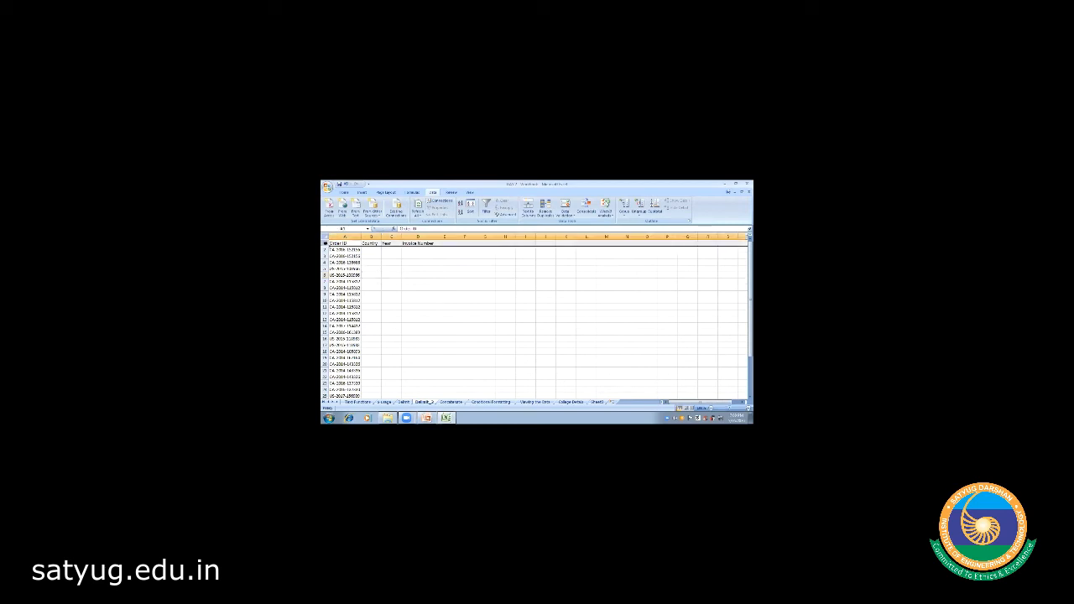
{"action": "left_click", "coordinate": [345, 192]}
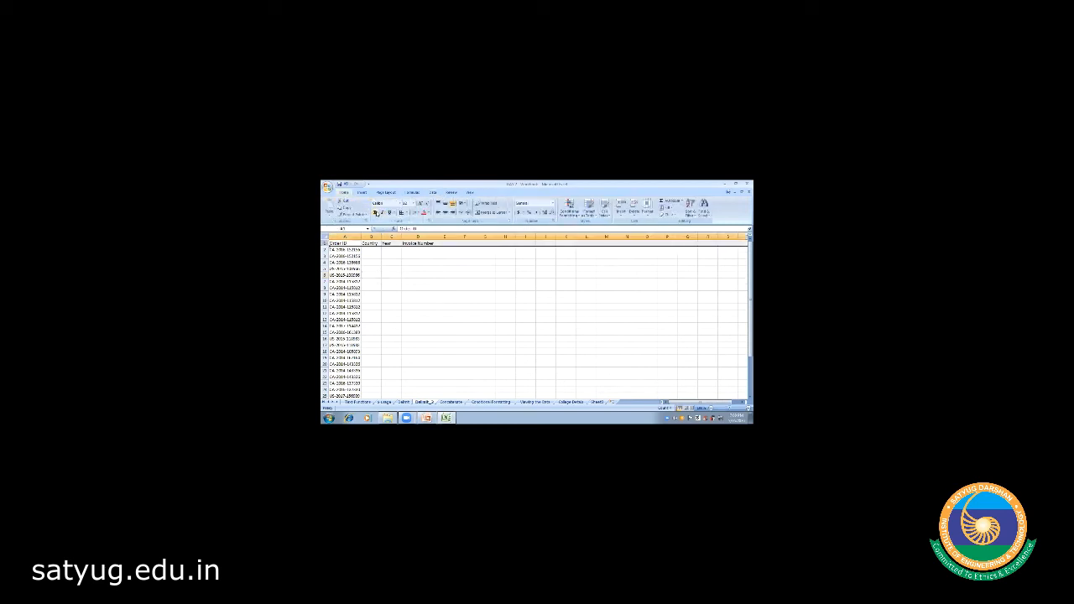
{"action": "left_click", "coordinate": [388, 281]}
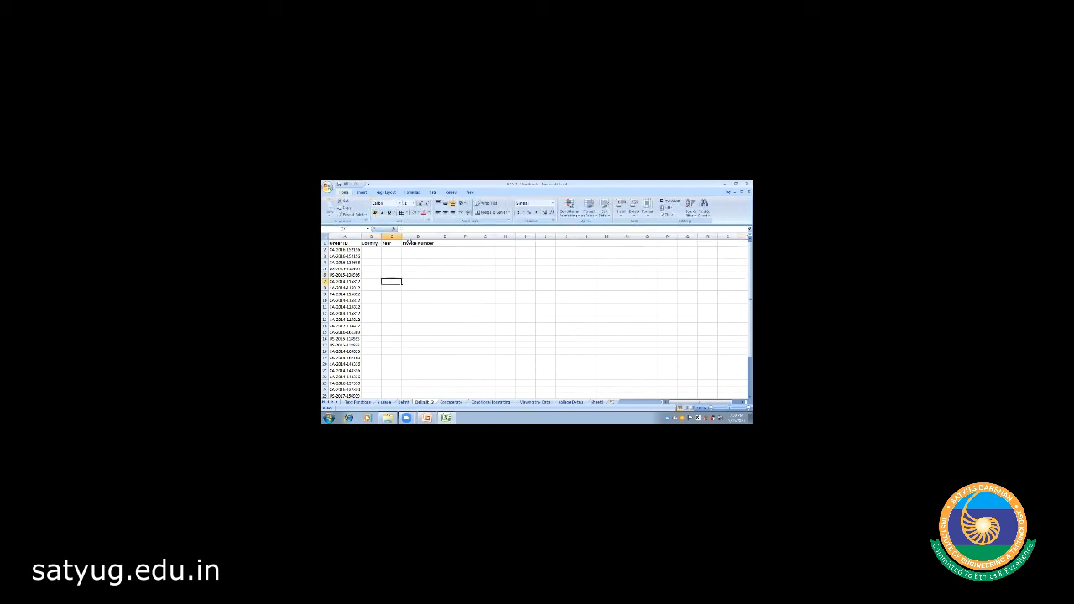
{"action": "left_click_drag", "start_coordinate": [382, 236], "coordinate": [388, 236]}
{"action": "left_click", "coordinate": [426, 267]}
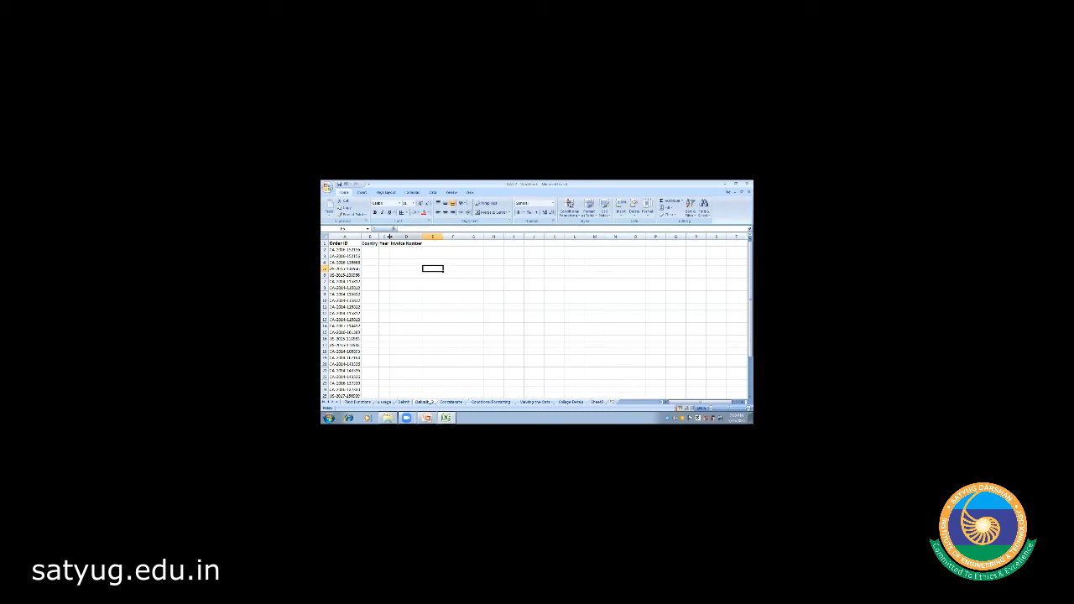
{"action": "left_click_drag", "start_coordinate": [389, 238], "coordinate": [412, 238]}
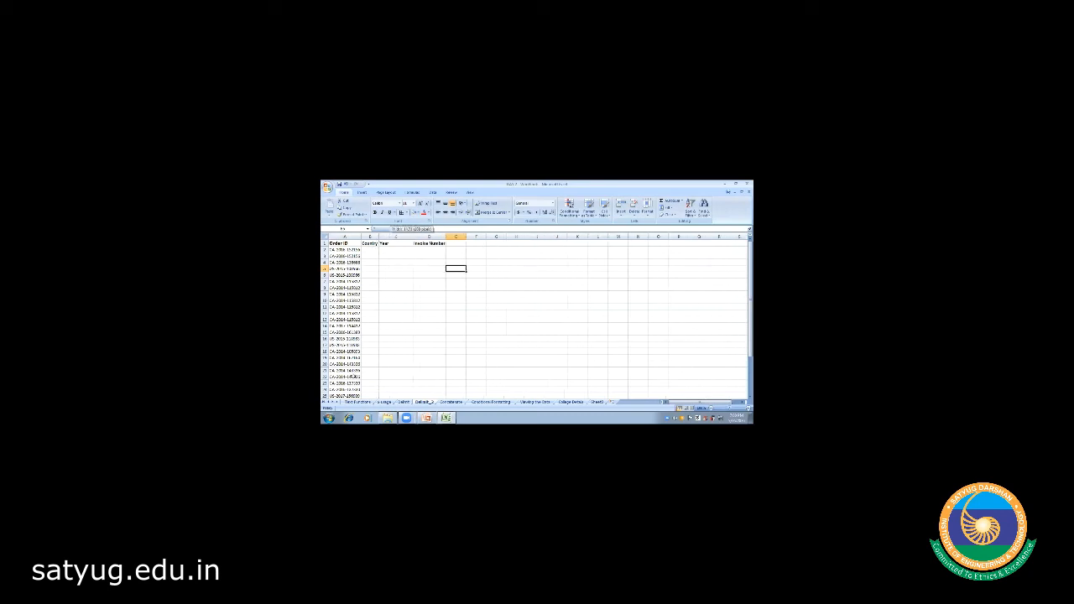
- Check the Mid (First Name) header on the Text Functions sheet, then return to Delim_2
{"action": "left_click", "coordinate": [356, 402]}
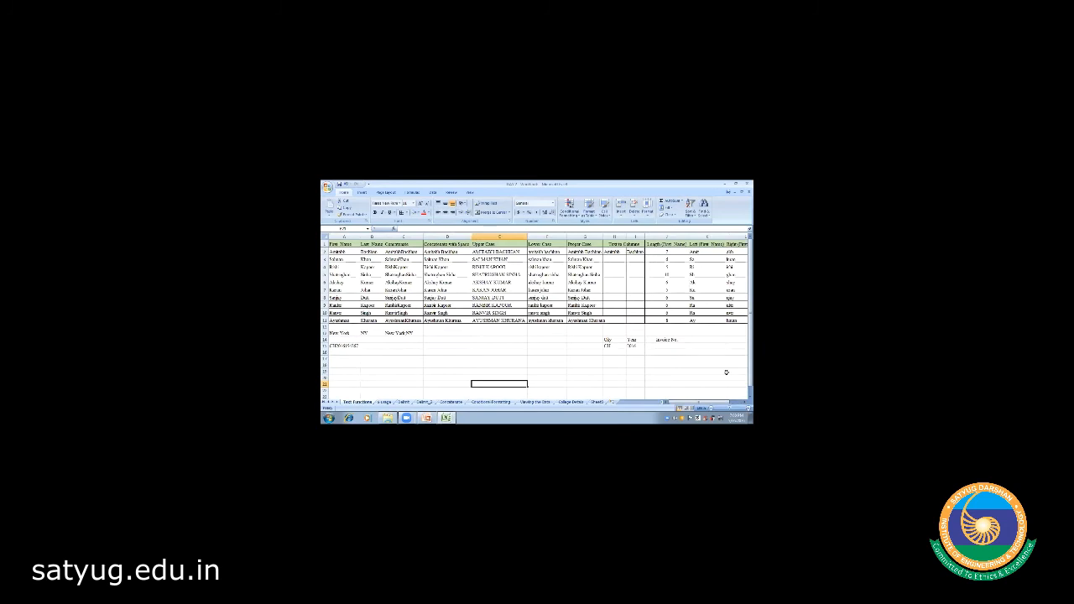
{"action": "left_click", "coordinate": [744, 402]}
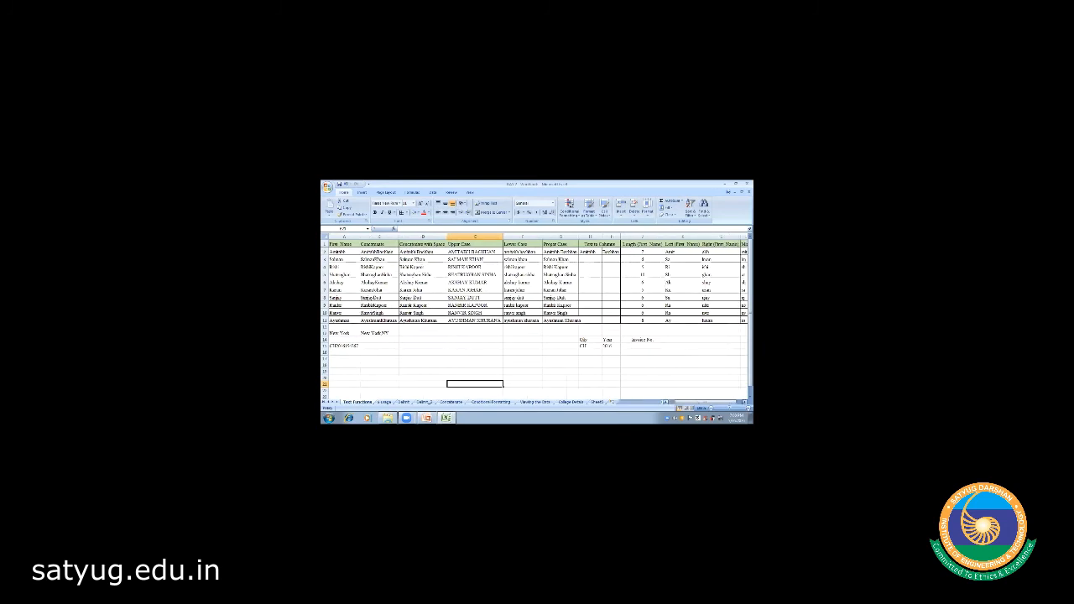
{"action": "left_click", "coordinate": [745, 402]}
{"action": "left_click", "coordinate": [744, 402]}
{"action": "left_click", "coordinate": [672, 242]}
{"action": "left_click", "coordinate": [727, 288]}
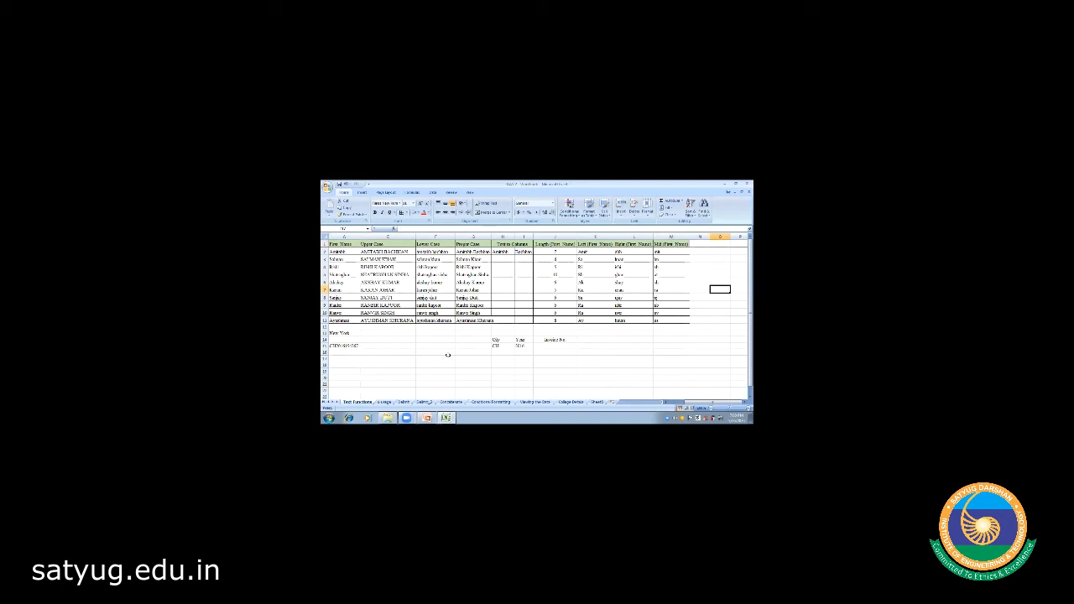
{"action": "left_click", "coordinate": [424, 401]}
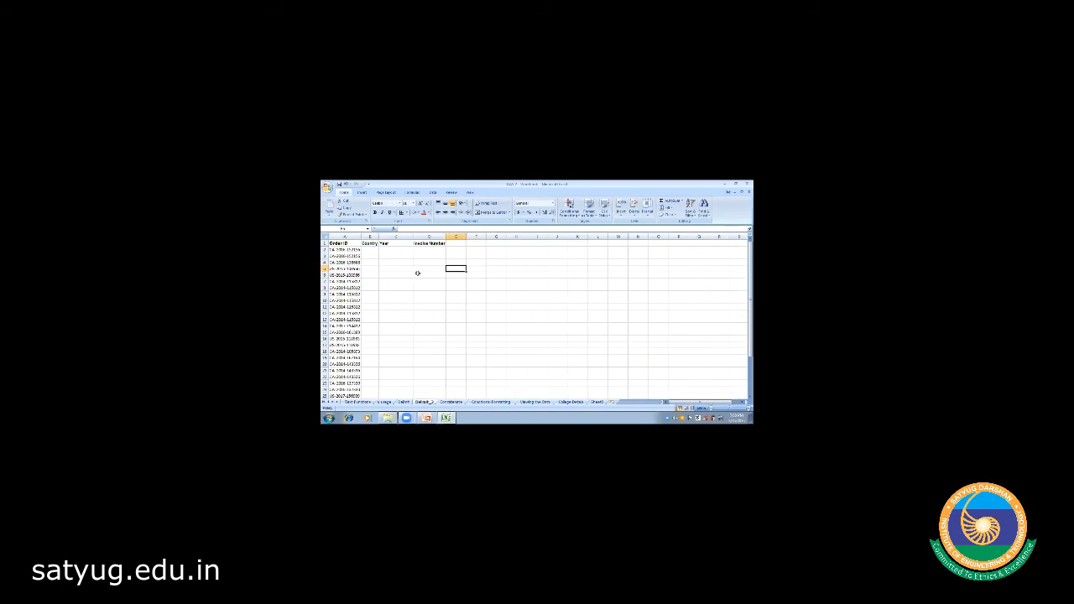
- Select and copy the Order IDs in column A, then cancel and return to the top
{"action": "left_click", "coordinate": [349, 250]}
{"action": "key", "text": "shift+Down"}
{"action": "key", "text": "shift+Down"}
{"action": "key", "text": "shift+Down"}
{"action": "key", "text": "shift+Down"}
{"action": "key", "text": "shift+Down"}
{"action": "key", "text": "shift+Down"}
{"action": "key", "text": "shift+Down"}
{"action": "key", "text": "shift+Down"}
{"action": "key", "text": "shift+Down"}
{"action": "key", "text": "shift+Down"}
{"action": "key", "text": "shift+Down"}
{"action": "key", "text": "shift+Down"}
{"action": "key", "text": "shift+Down"}
{"action": "key", "text": "shift+Down"}
{"action": "key", "text": "shift+Down"}
{"action": "key", "text": "shift+Down"}
{"action": "key", "text": "shift+Down"}
{"action": "key", "text": "shift+Down"}
{"action": "key", "text": "shift+Down"}
{"action": "key", "text": "shift+Down"}
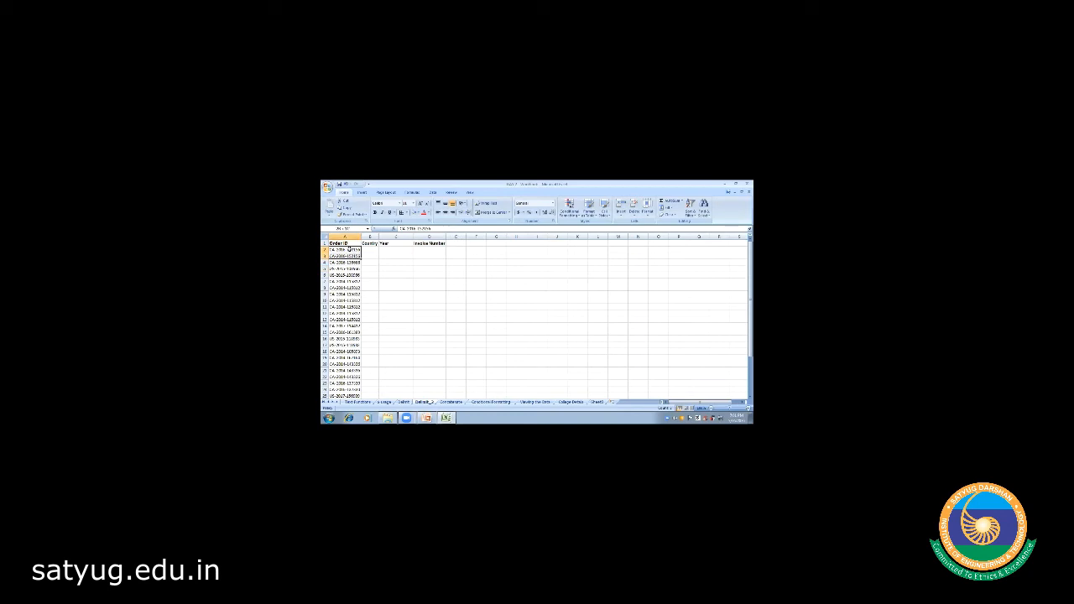
{"action": "key", "text": "shift+Down"}
{"action": "key", "text": "shift+Down"}
{"action": "key", "text": "shift+Down"}
{"action": "key", "text": "shift+Down"}
{"action": "key", "text": "shift+Down"}
{"action": "key", "text": "shift+Down"}
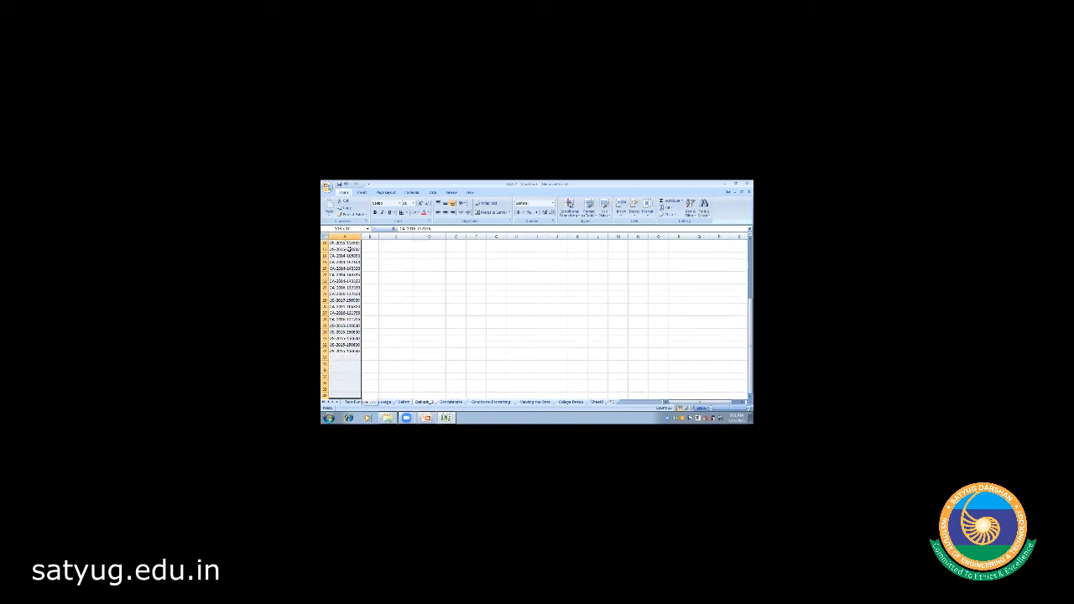
{"action": "key", "text": "shift+Up"}
{"action": "key", "text": "shift+Up"}
{"action": "key", "text": "shift+Up"}
{"action": "key", "text": "shift+Up"}
{"action": "key", "text": "shift+Up"}
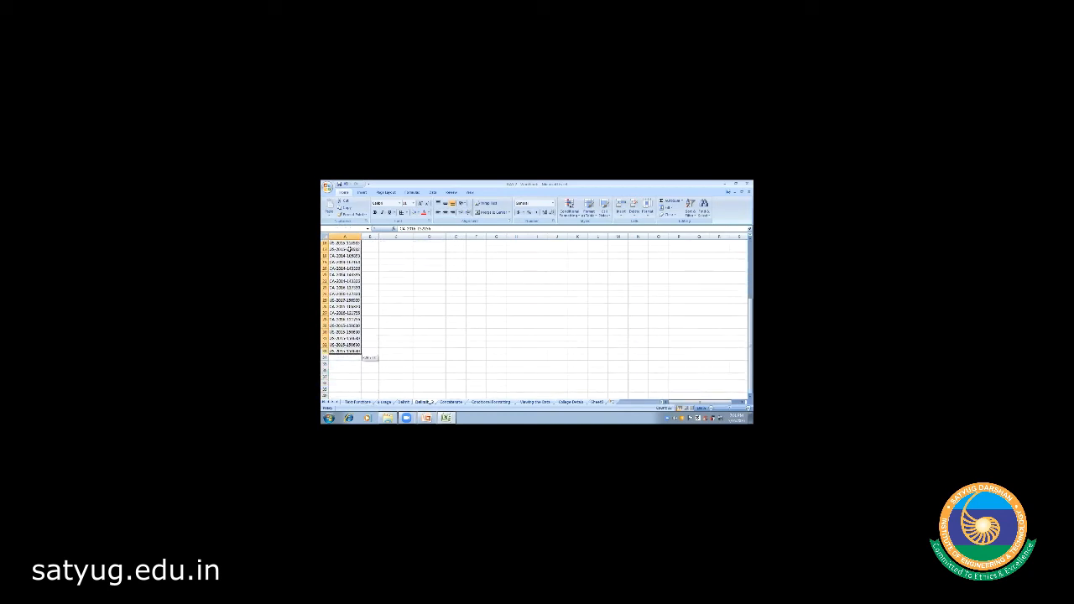
{"action": "key", "text": "ctrl+c"}
{"action": "scroll", "coordinate": [697, 249], "scroll_direction": "up", "scroll_amount": 5}
{"action": "key", "text": "Escape"}
{"action": "left_click", "coordinate": [696, 249]}
{"action": "left_click", "coordinate": [601, 266]}
{"action": "key", "text": "ctrl+Up"}
{"action": "left_click", "coordinate": [366, 248]}
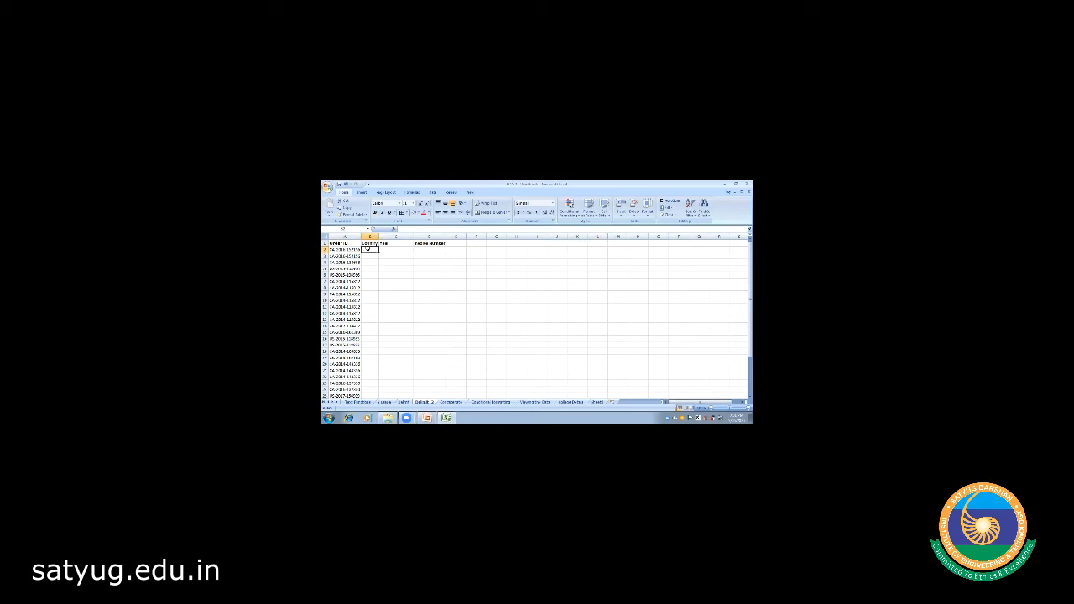
- Copy the Order IDs from column A and paste them into B2
{"action": "left_click", "coordinate": [355, 250]}
{"action": "key", "text": "shift+Down"}
{"action": "key", "text": "shift+Down"}
{"action": "key", "text": "shift+Down"}
{"action": "key", "text": "shift+Down"}
{"action": "key", "text": "shift+Down"}
{"action": "key", "text": "shift+Down"}
{"action": "key", "text": "shift+Down"}
{"action": "key", "text": "shift+Down"}
{"action": "key", "text": "shift+Down"}
{"action": "key", "text": "shift+Down"}
{"action": "key", "text": "shift+Down"}
{"action": "key", "text": "shift+Down"}
{"action": "key", "text": "shift+Down"}
{"action": "key", "text": "shift+Down"}
{"action": "key", "text": "shift+Down"}
{"action": "key", "text": "shift+Down"}
{"action": "key", "text": "shift+Down"}
{"action": "key", "text": "shift+Down"}
{"action": "key", "text": "shift+Down"}
{"action": "key", "text": "shift+Down"}
{"action": "key", "text": "shift+Down"}
{"action": "key", "text": "shift+Down"}
{"action": "key", "text": "shift+Down"}
{"action": "key", "text": "shift+Down"}
{"action": "key", "text": "shift+Down"}
{"action": "key", "text": "shift+Down"}
{"action": "key", "text": "shift+Down"}
{"action": "key", "text": "shift+Down"}
{"action": "key", "text": "shift+Down"}
{"action": "key", "text": "shift+Down"}
{"action": "key", "text": "shift+Down"}
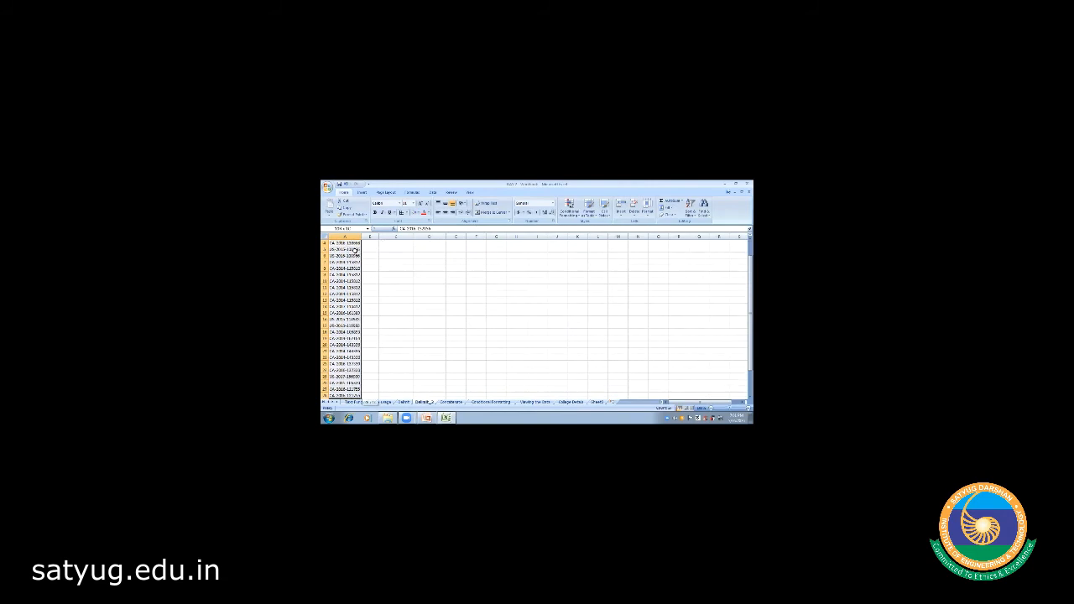
{"action": "key", "text": "ctrl+c"}
{"action": "key", "text": "Right"}
{"action": "key", "text": "Up"}
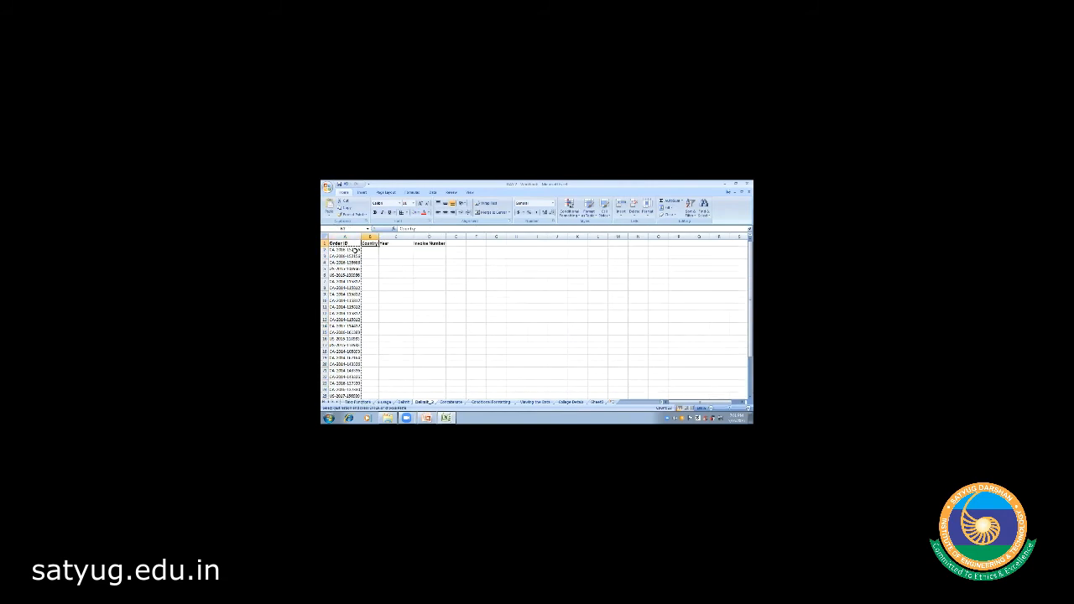
{"action": "key", "text": "Down"}
{"action": "key", "text": "ctrl+v"}
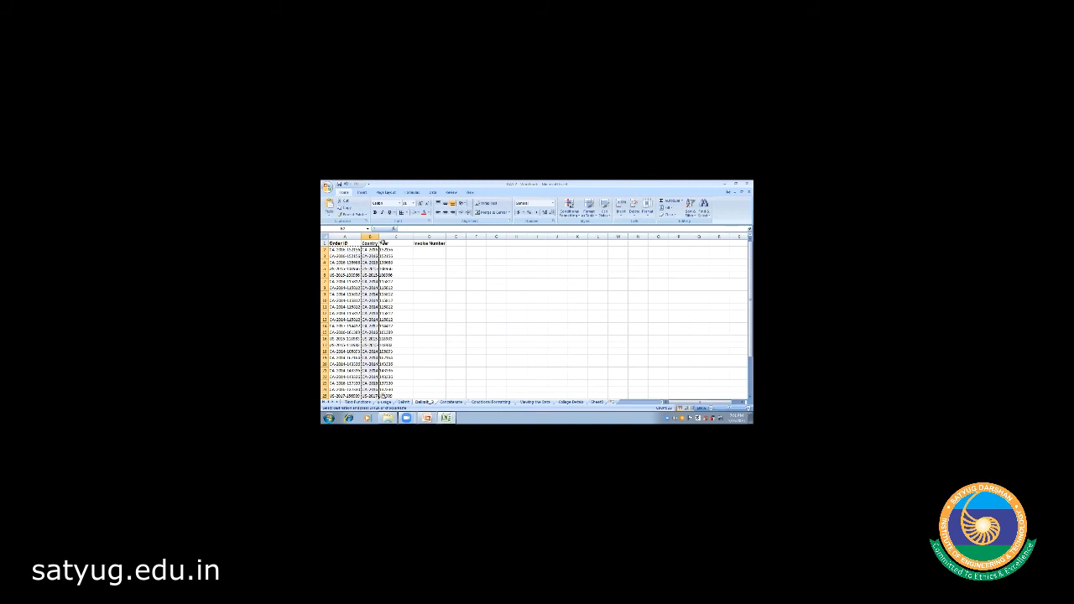
- Widen column B so the full Order IDs are visible
{"action": "left_click", "coordinate": [406, 264]}
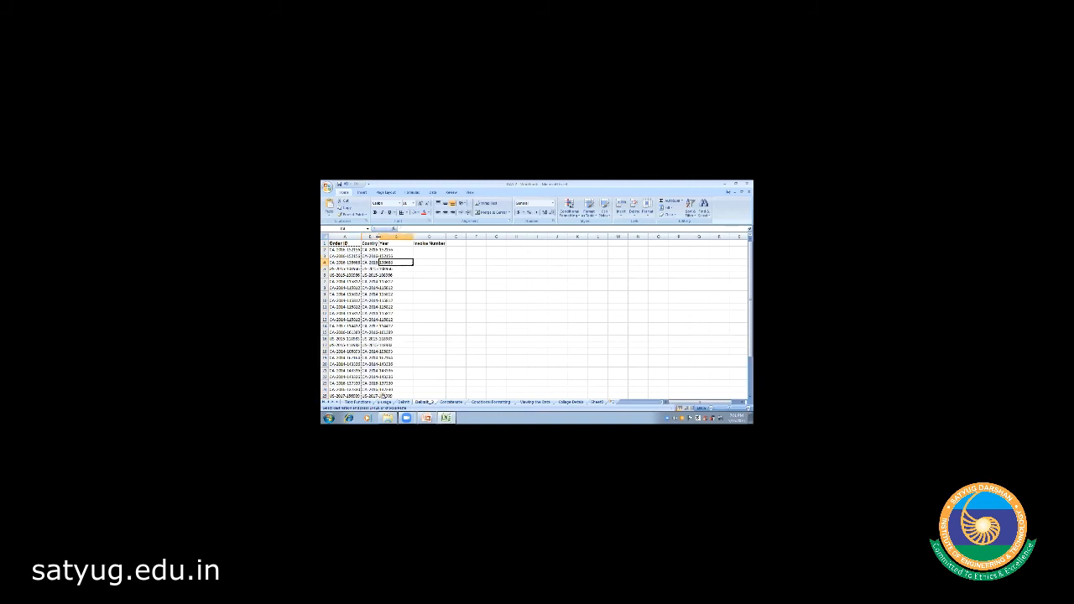
{"action": "left_click_drag", "start_coordinate": [379, 237], "coordinate": [395, 237]}
{"action": "left_click", "coordinate": [422, 314]}
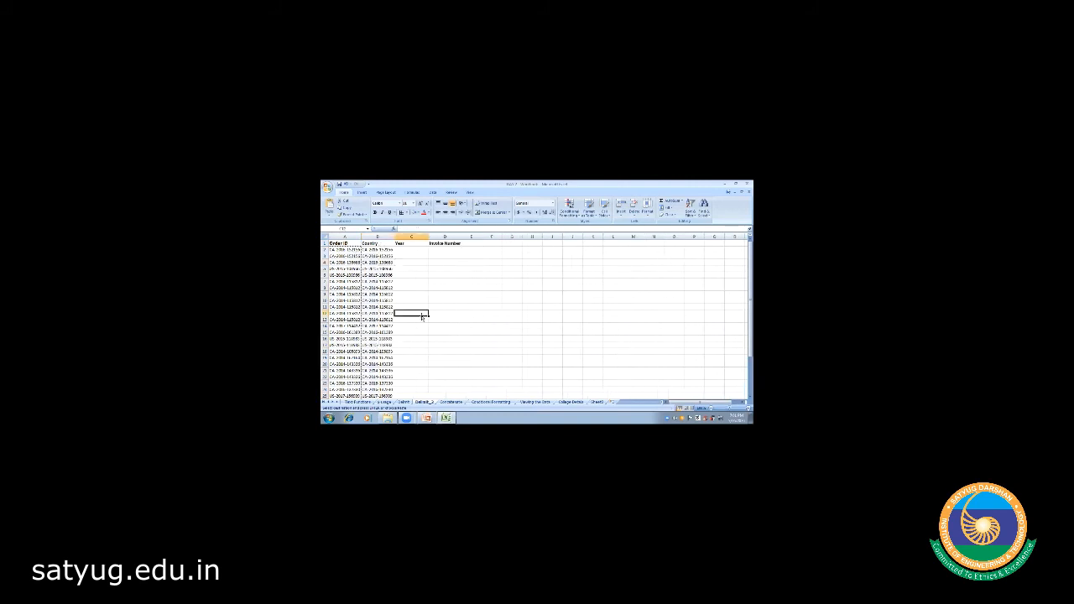
{"action": "left_click", "coordinate": [415, 300]}
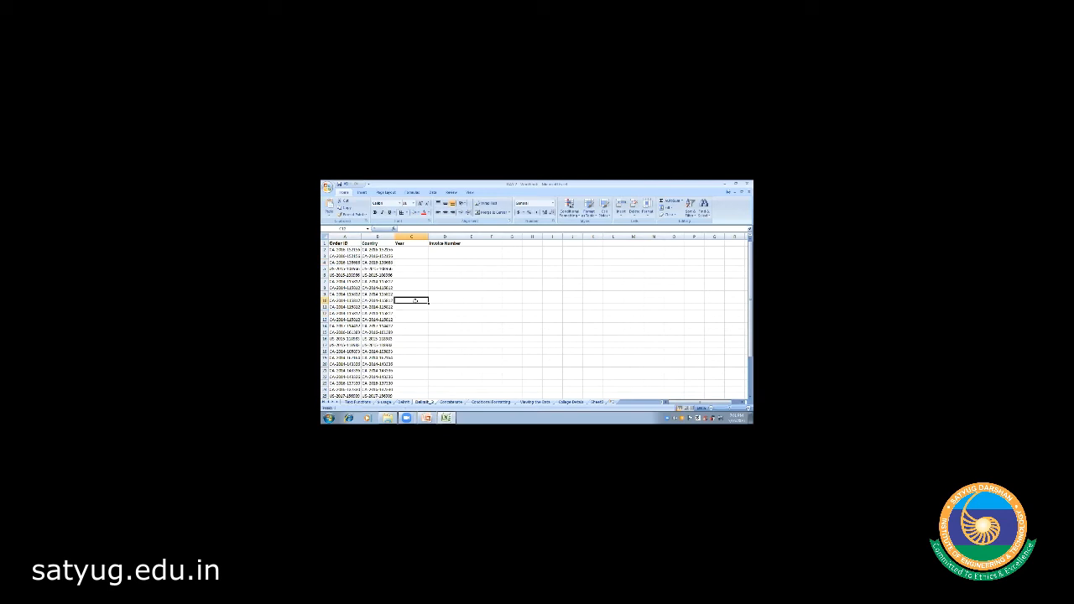
- Select the copied Order IDs in column B from B2 downward
{"action": "left_click", "coordinate": [380, 250]}
{"action": "key", "text": "shift+Down"}
{"action": "key", "text": "shift+Down"}
{"action": "key", "text": "shift+Down"}
{"action": "key", "text": "shift+Down"}
{"action": "key", "text": "shift+Down"}
{"action": "key", "text": "shift+Down"}
{"action": "key", "text": "shift+Down"}
{"action": "key", "text": "shift+Down"}
{"action": "key", "text": "shift+Down"}
{"action": "key", "text": "shift+Down"}
{"action": "key", "text": "shift+Down"}
{"action": "key", "text": "shift+Down"}
{"action": "key", "text": "shift+Down"}
{"action": "key", "text": "shift+Down"}
{"action": "key", "text": "shift+Down"}
{"action": "key", "text": "shift+Down"}
{"action": "key", "text": "shift+Down"}
{"action": "key", "text": "shift+Down"}
{"action": "key", "text": "shift+Down"}
{"action": "key", "text": "shift+Down"}
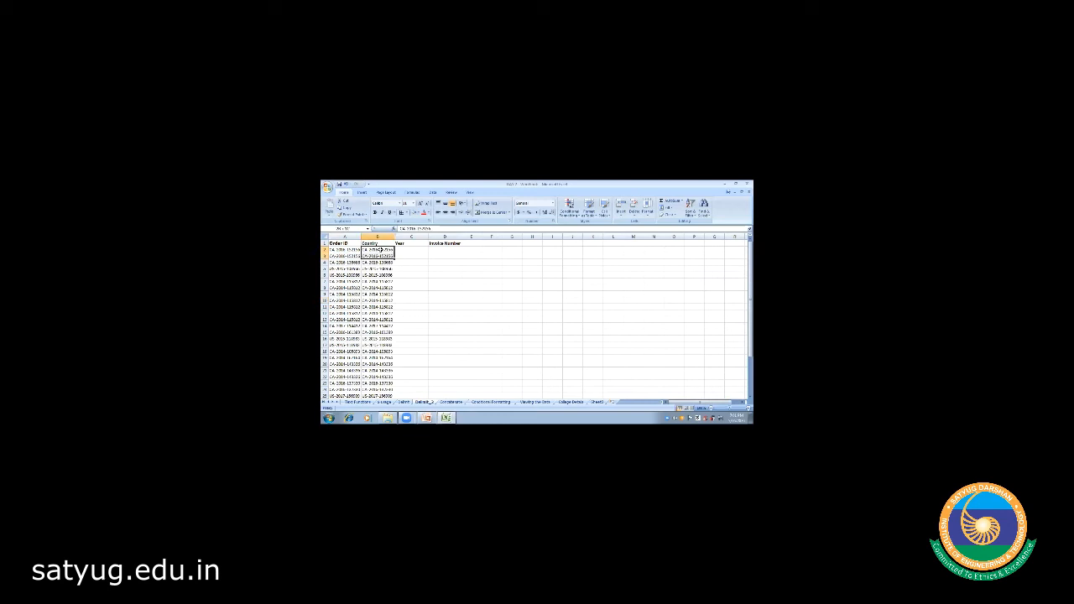
{"action": "key", "text": "shift+Down"}
{"action": "key", "text": "shift+Down"}
{"action": "key", "text": "shift+Down"}
{"action": "key", "text": "shift+Down"}
{"action": "key", "text": "shift+Down"}
{"action": "key", "text": "shift+Down"}
{"action": "key", "text": "shift+Down"}
{"action": "key", "text": "shift+Down"}
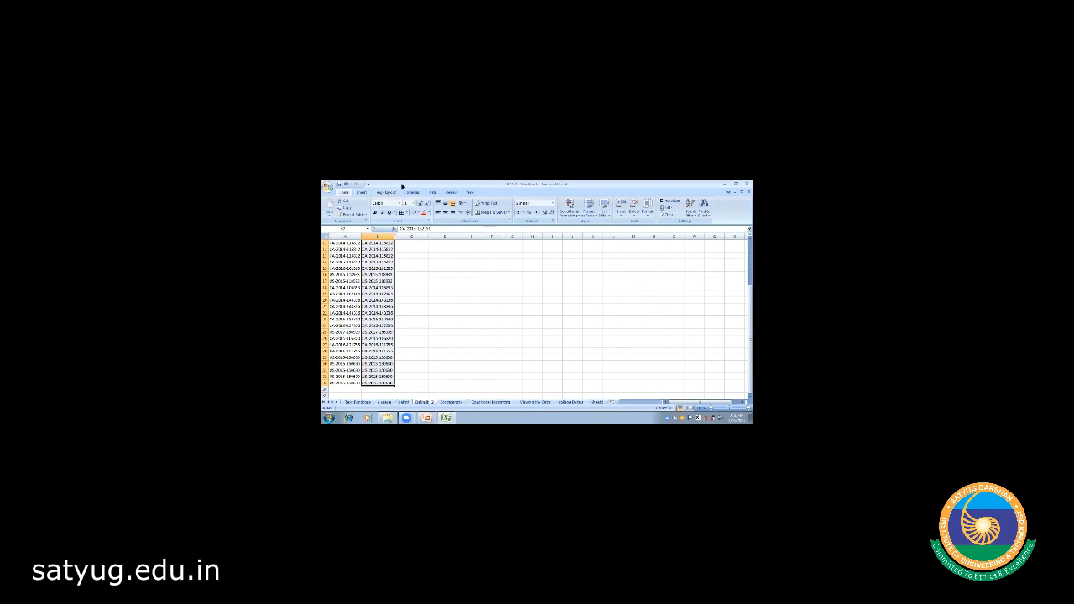
{"action": "left_click", "coordinate": [432, 193]}
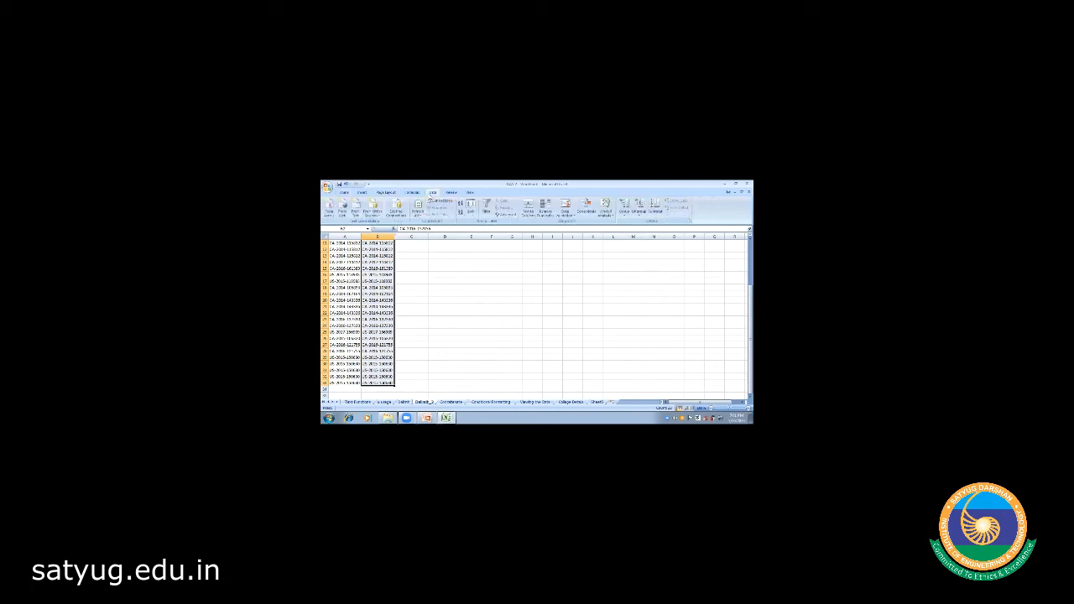
- Start a Delimited Text to Columns split, unticking Space and using '-' as the Other delimiter
{"action": "left_click", "coordinate": [526, 213]}
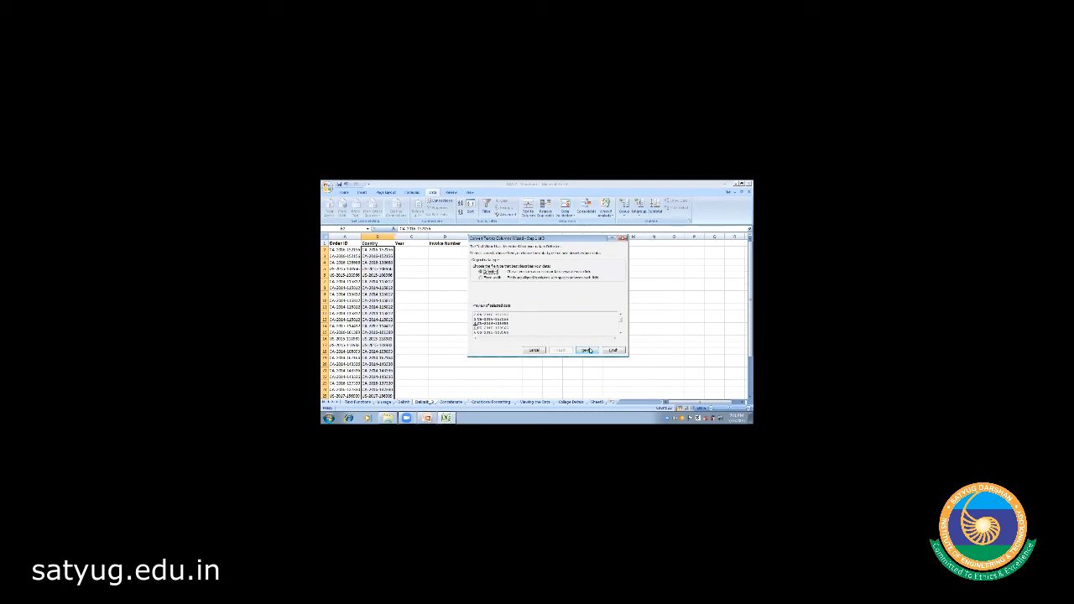
{"action": "left_click", "coordinate": [586, 350]}
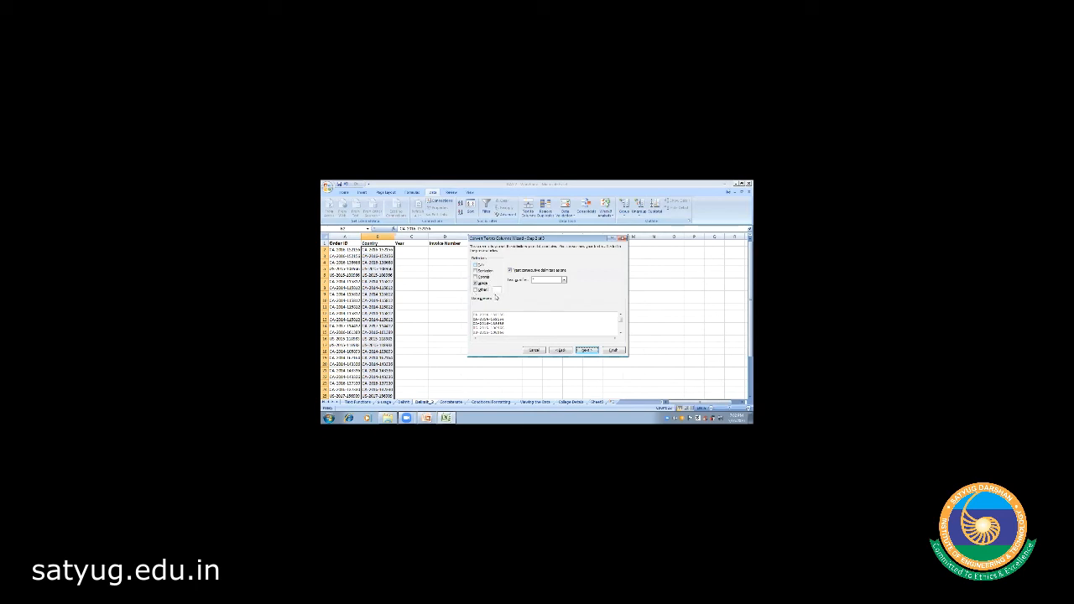
{"action": "left_click", "coordinate": [476, 289]}
{"action": "left_click", "coordinate": [476, 284]}
{"action": "type", "text": "-"}
{"action": "key", "text": "BackSpace"}
{"action": "type", "text": "-"}
- Set the Year column to General format and finish splitting the IDs into three columns
{"action": "left_click", "coordinate": [587, 350]}
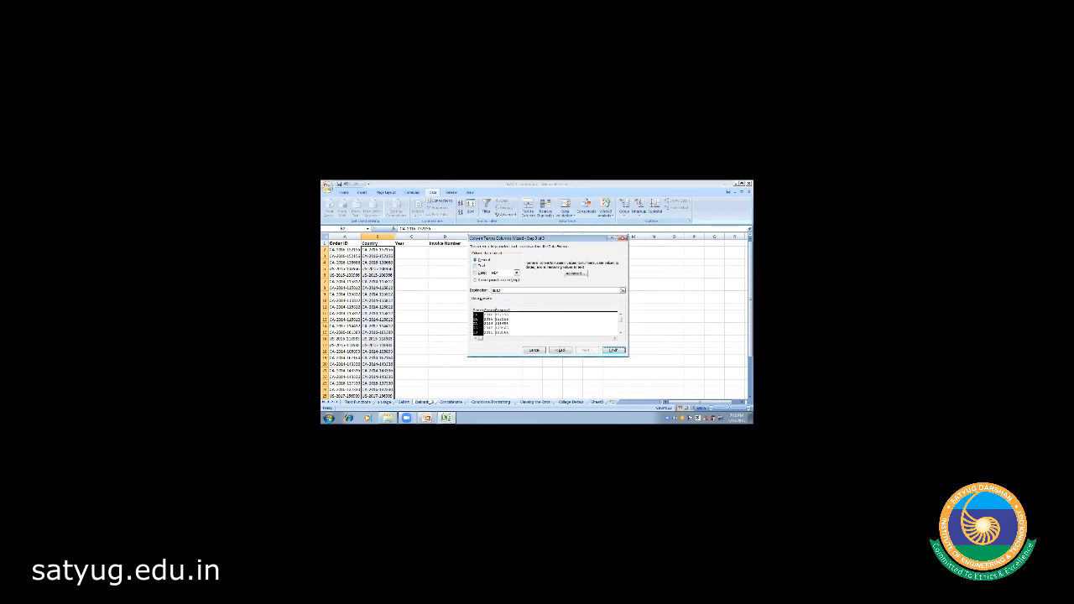
{"action": "left_click", "coordinate": [488, 323]}
{"action": "left_click", "coordinate": [503, 323]}
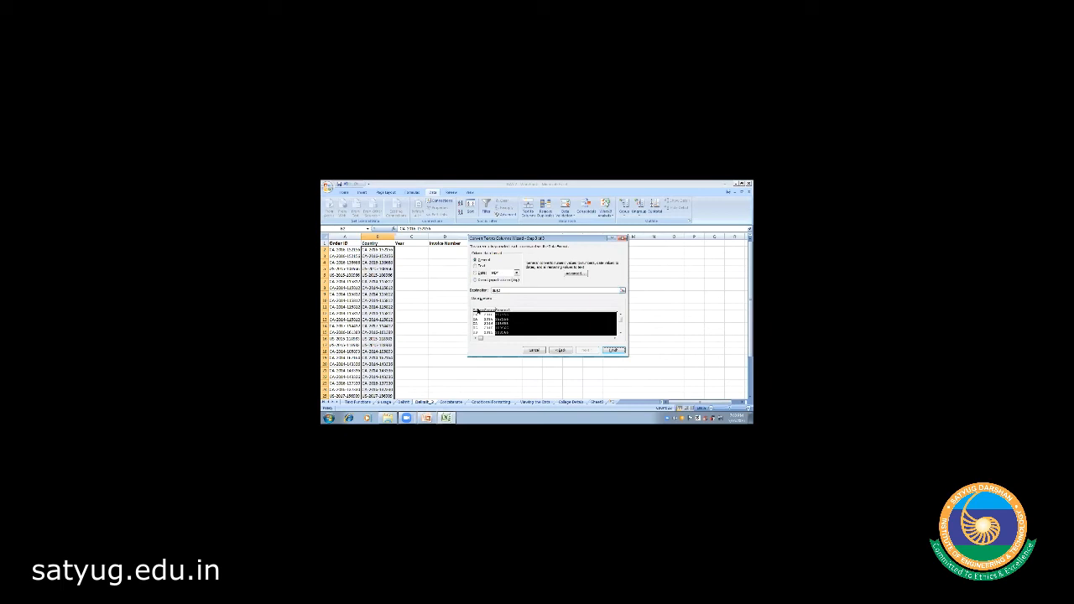
{"action": "left_click", "coordinate": [477, 312]}
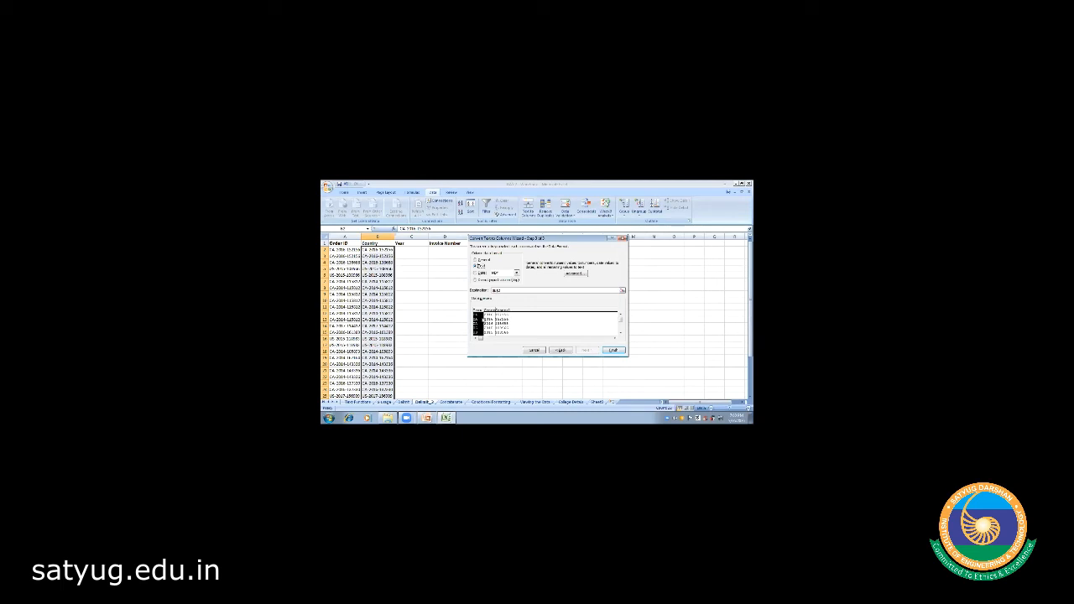
{"action": "left_click", "coordinate": [505, 323]}
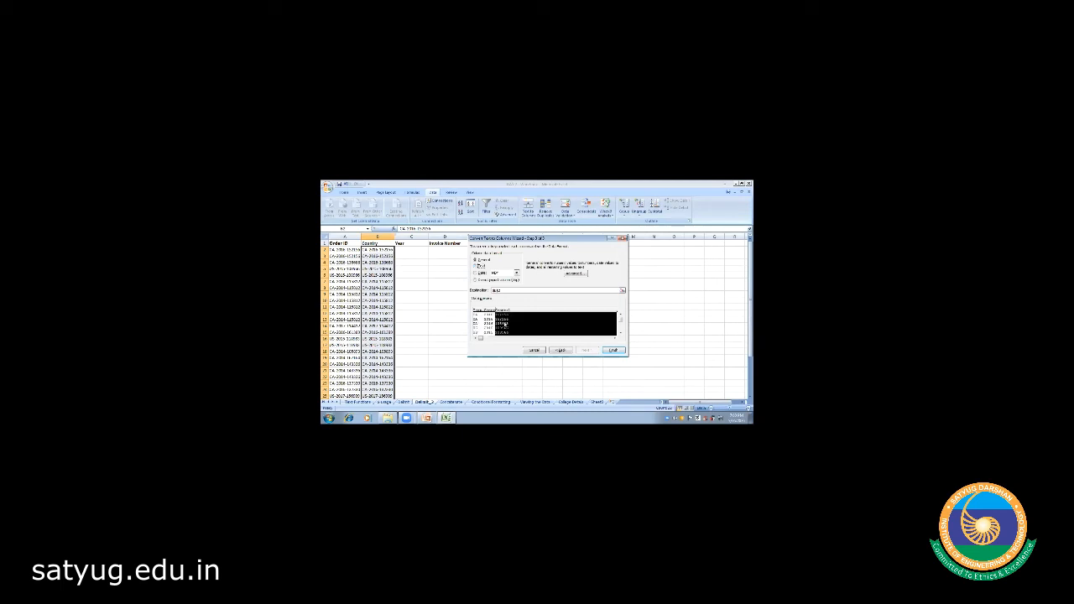
{"action": "left_click", "coordinate": [612, 349]}
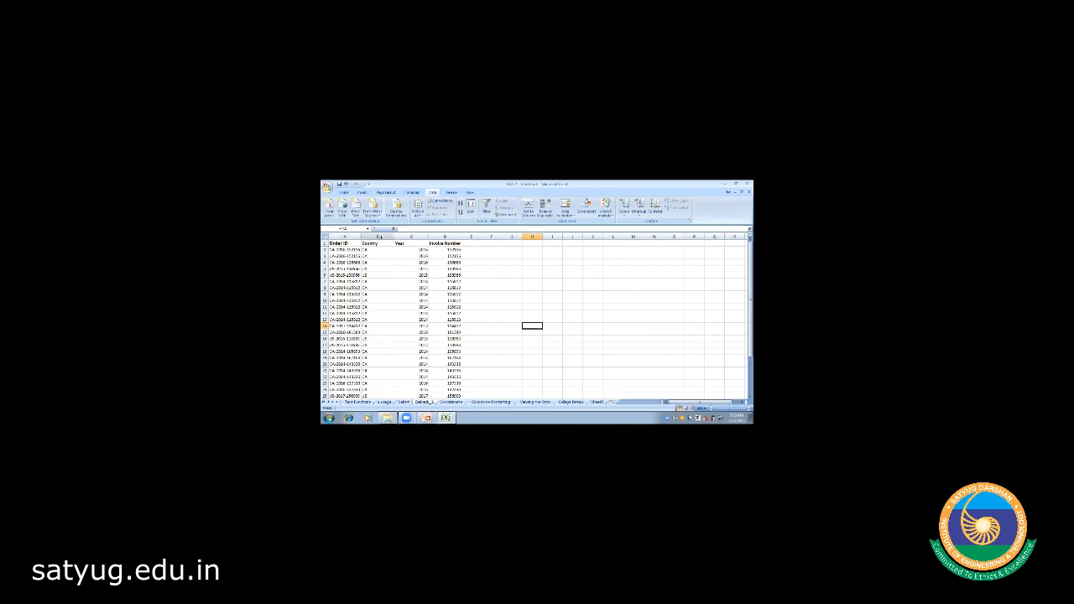
- Centre columns B:D (Country, Year, Invoice Number), then move to the Conditional Formatting sheet
{"action": "left_click", "coordinate": [380, 237]}
{"action": "left_click_drag", "start_coordinate": [379, 236], "coordinate": [453, 237]}
{"action": "left_click", "coordinate": [344, 193]}
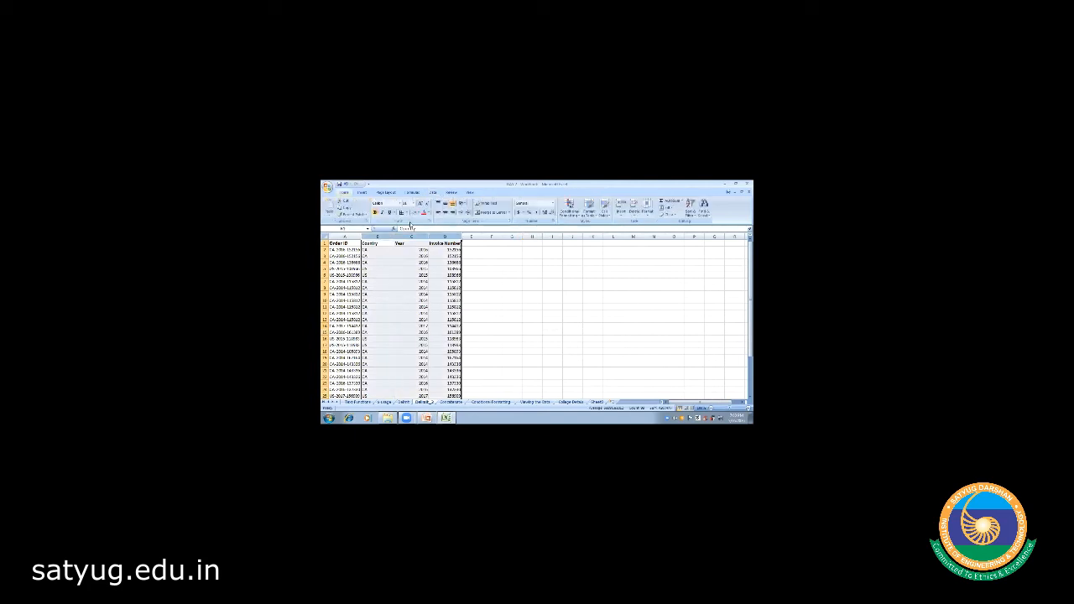
{"action": "left_click", "coordinate": [444, 212]}
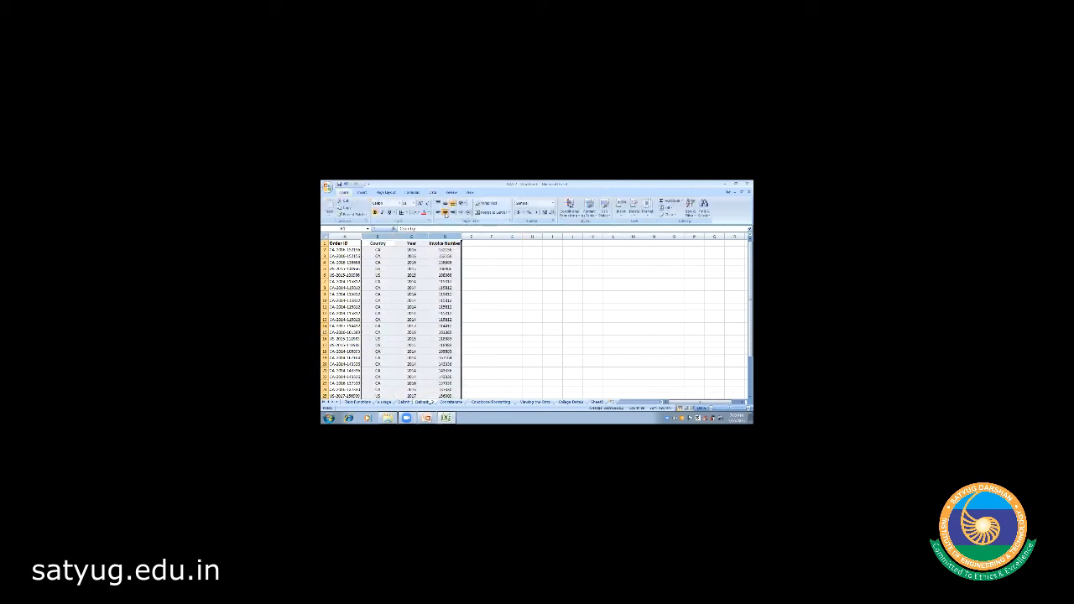
{"action": "left_click", "coordinate": [512, 273]}
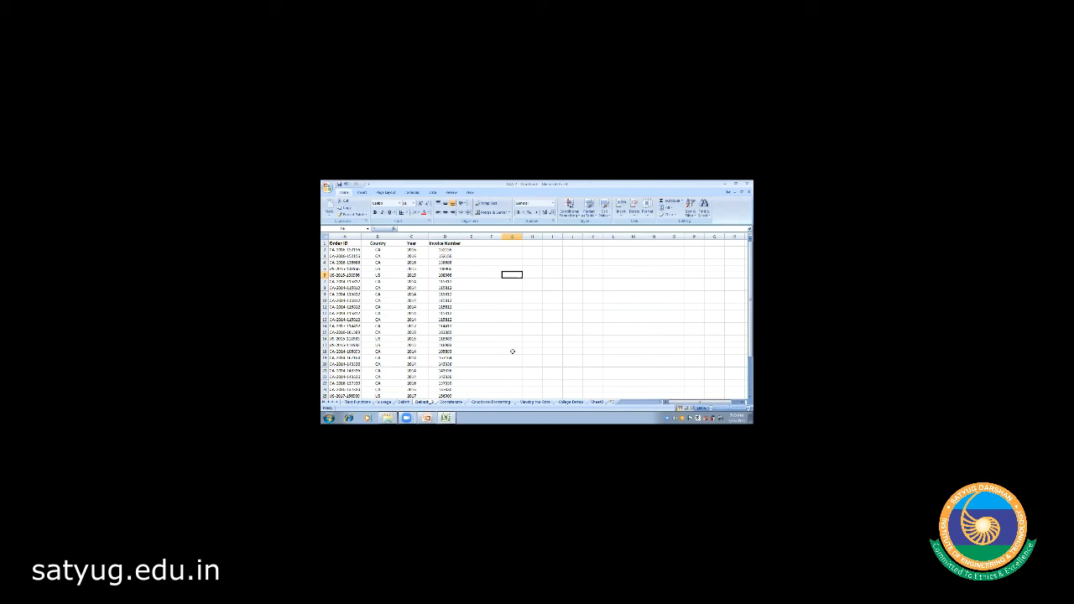
{"action": "left_click", "coordinate": [491, 320]}
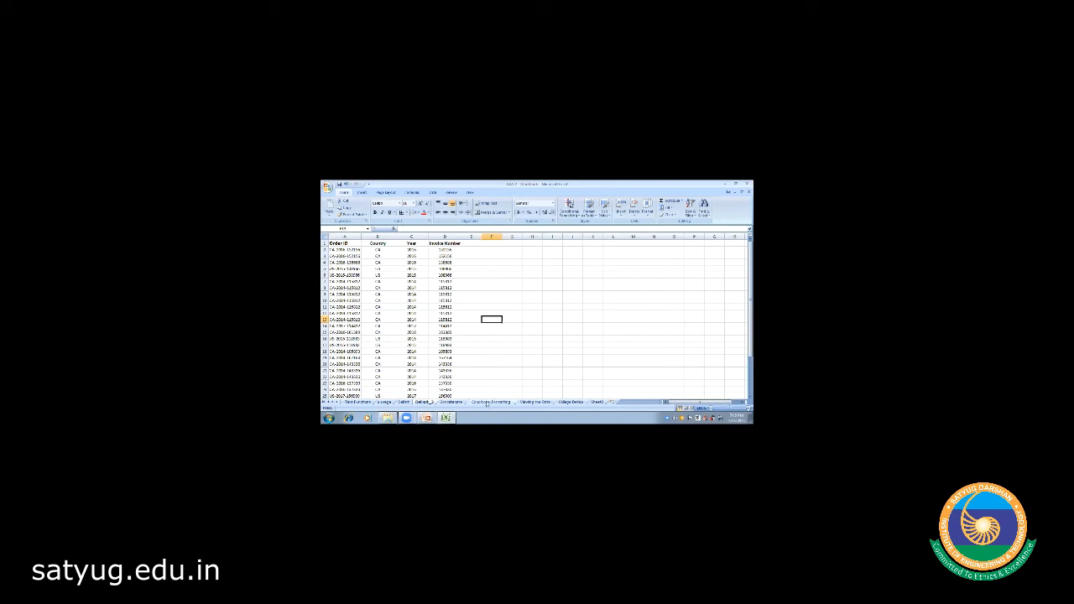
{"action": "left_click", "coordinate": [489, 403]}
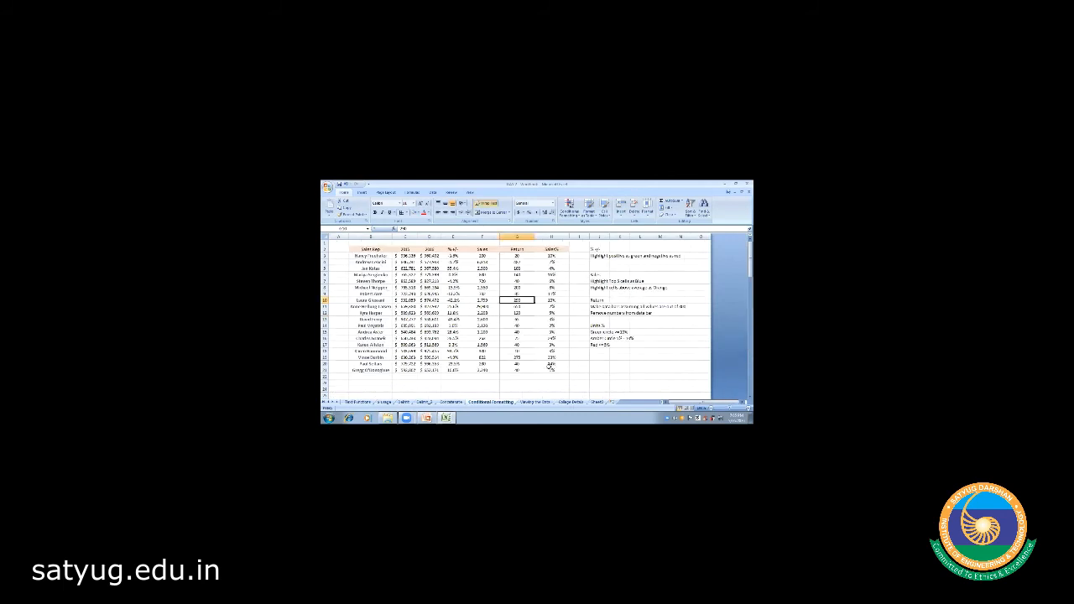
{"action": "left_click", "coordinate": [497, 389]}
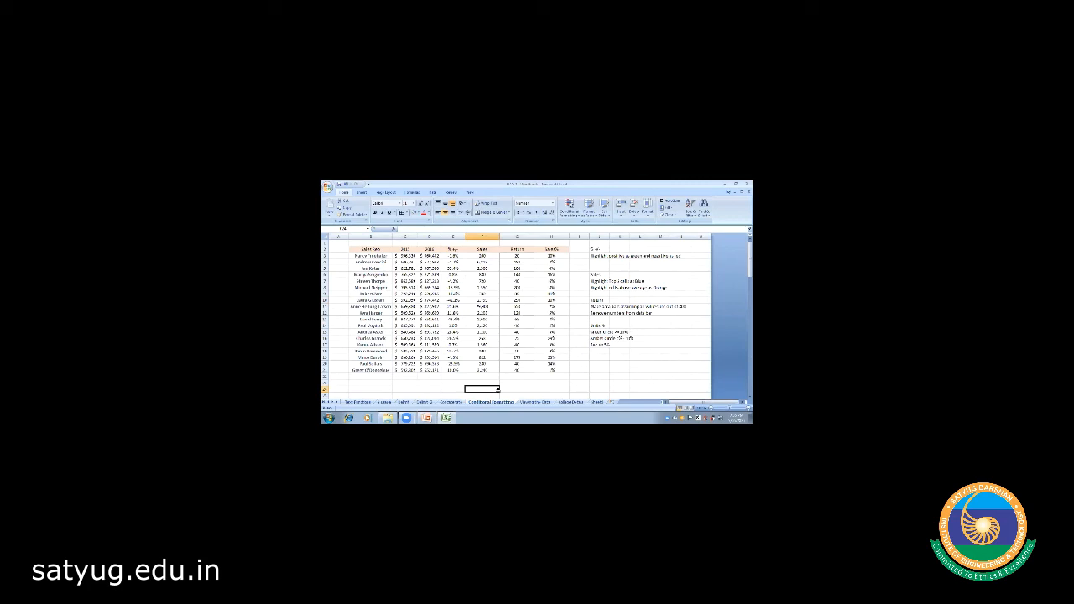
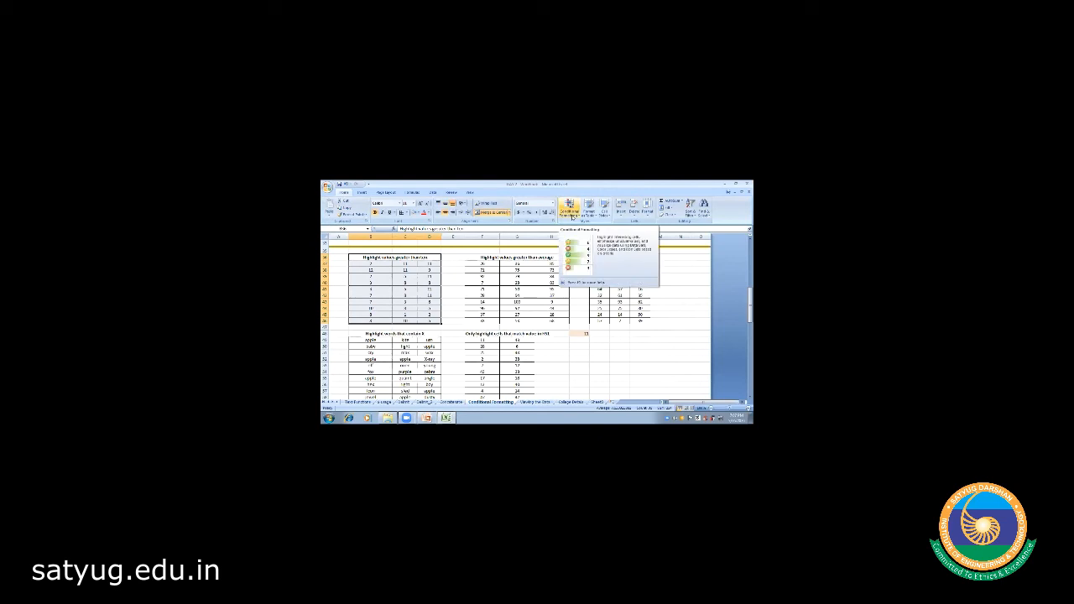
- Start a Greater Than rule with threshold 10 and choose Custom Format for its highlight
{"action": "left_click", "coordinate": [571, 216]}
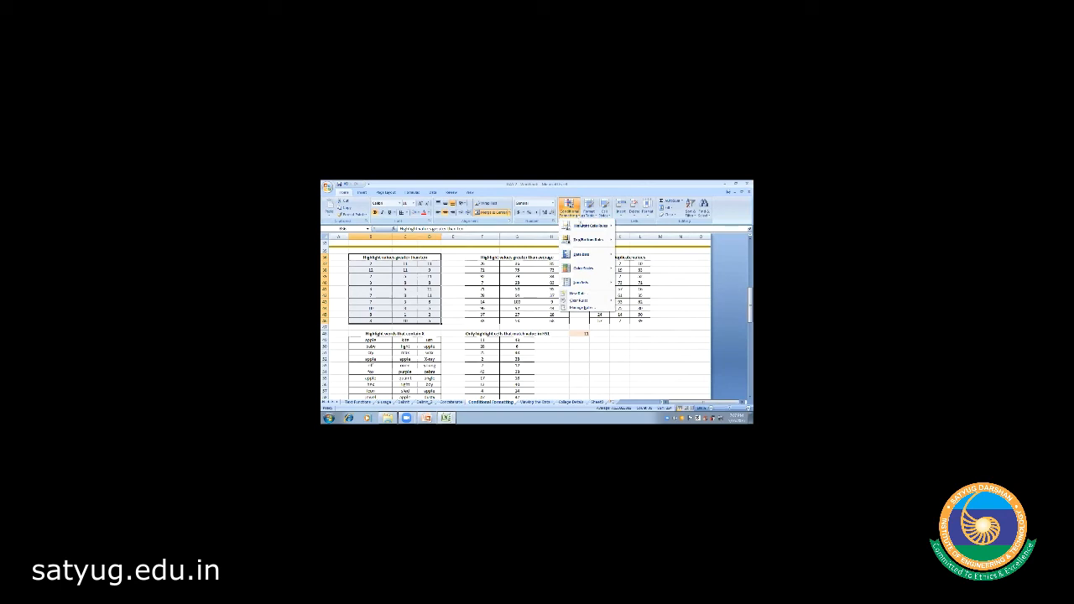
{"action": "mouse_move", "coordinate": [589, 227]}
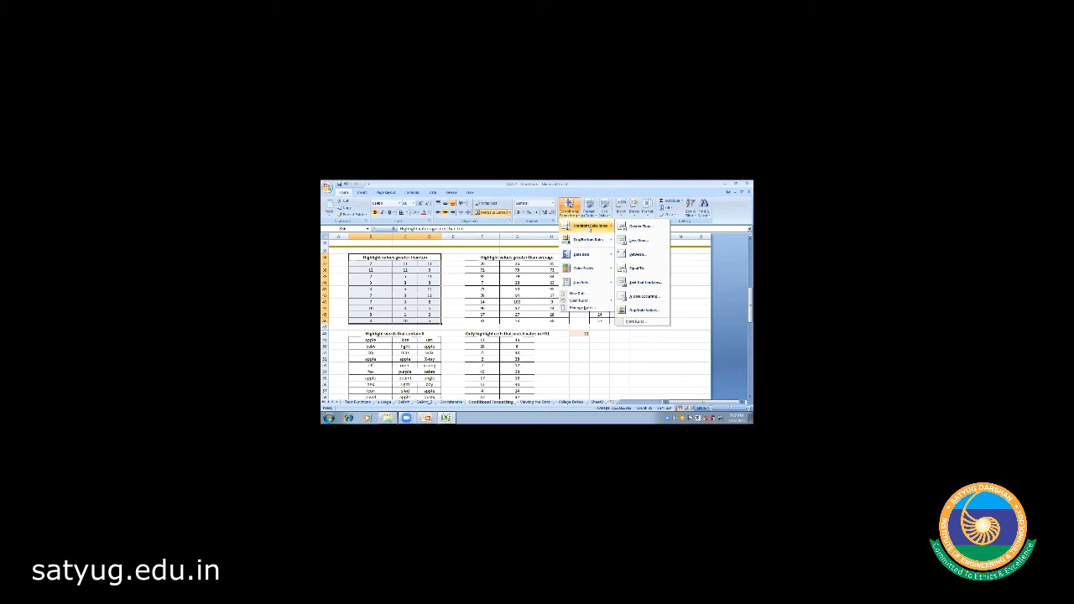
{"action": "left_click", "coordinate": [652, 229]}
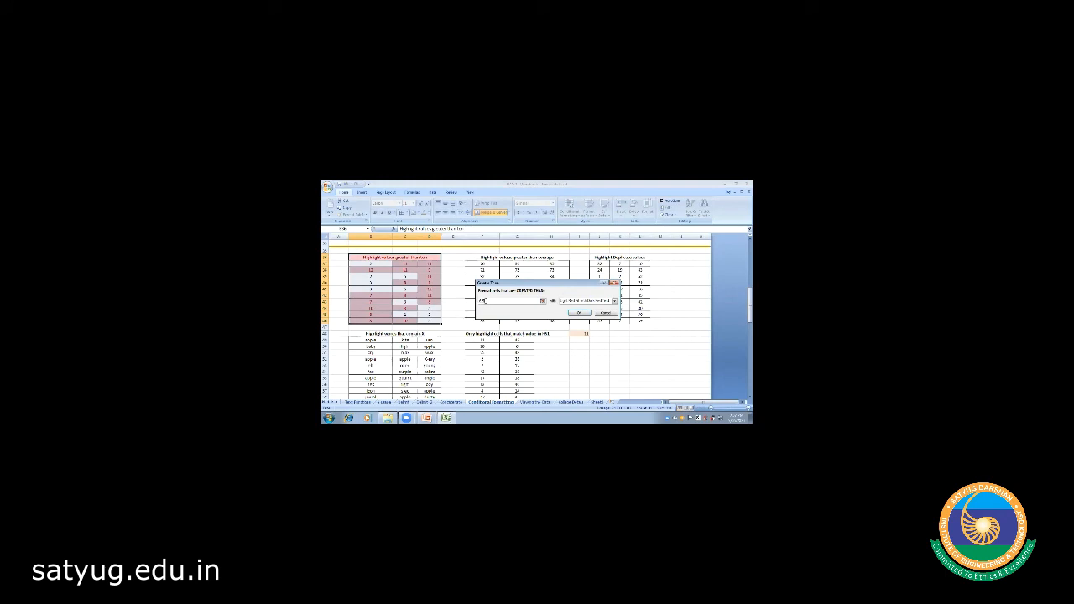
{"action": "key", "text": "BackSpace"}
{"action": "key", "text": "BackSpace"}
{"action": "key", "text": "BackSpace"}
{"action": "type", "text": "10"}
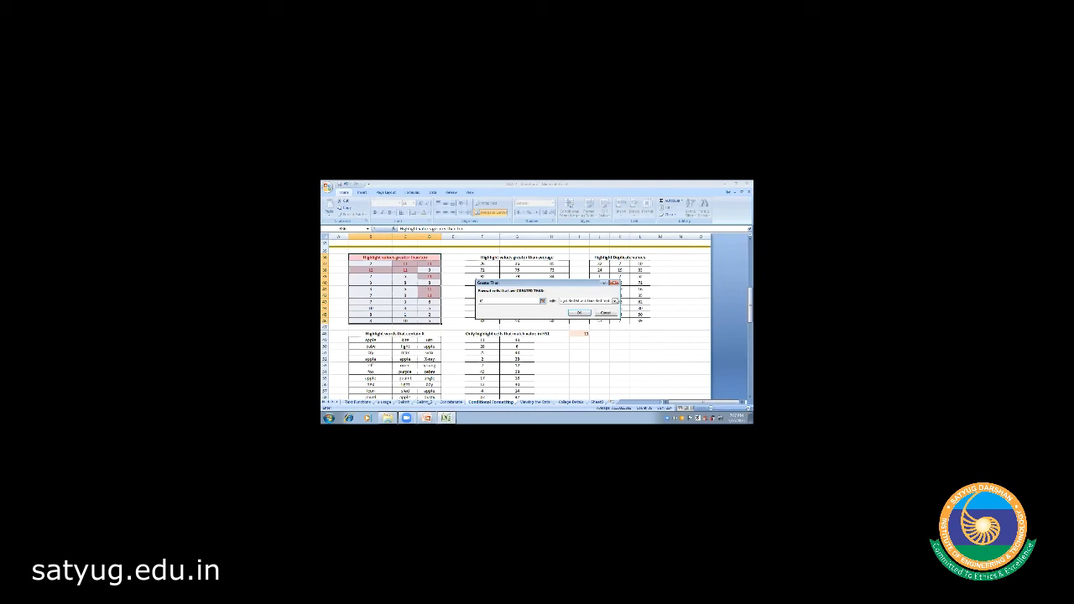
{"action": "left_click", "coordinate": [616, 301]}
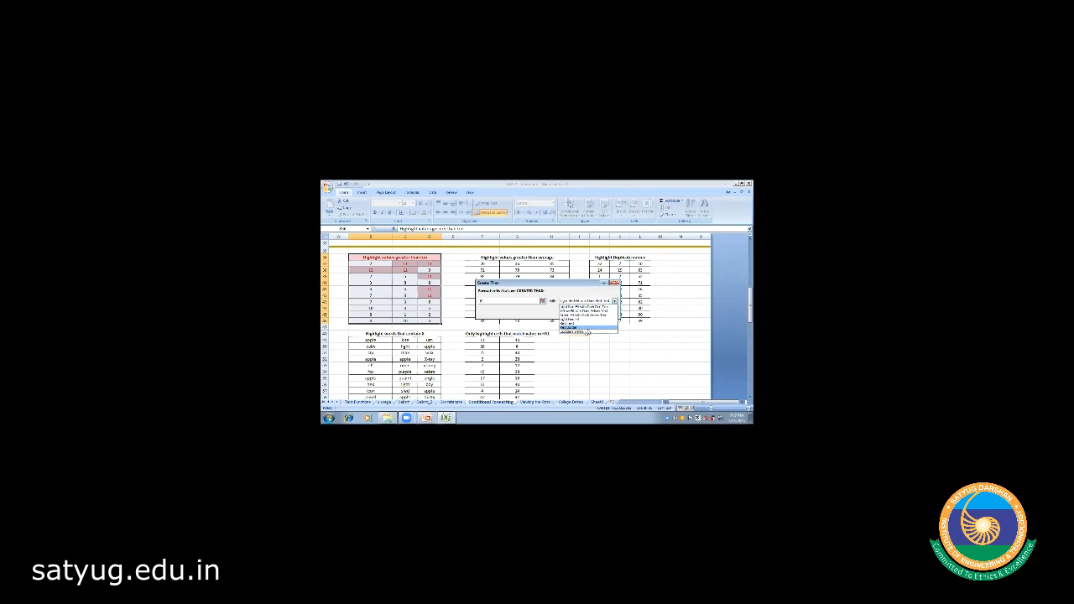
{"action": "left_click", "coordinate": [580, 333]}
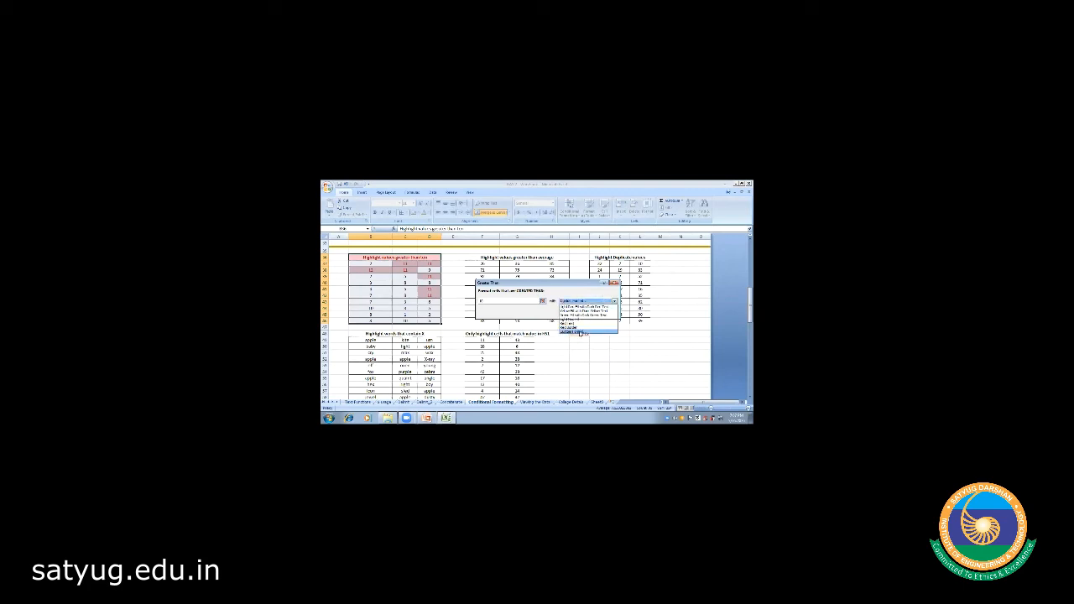
{"action": "left_click", "coordinate": [580, 333]}
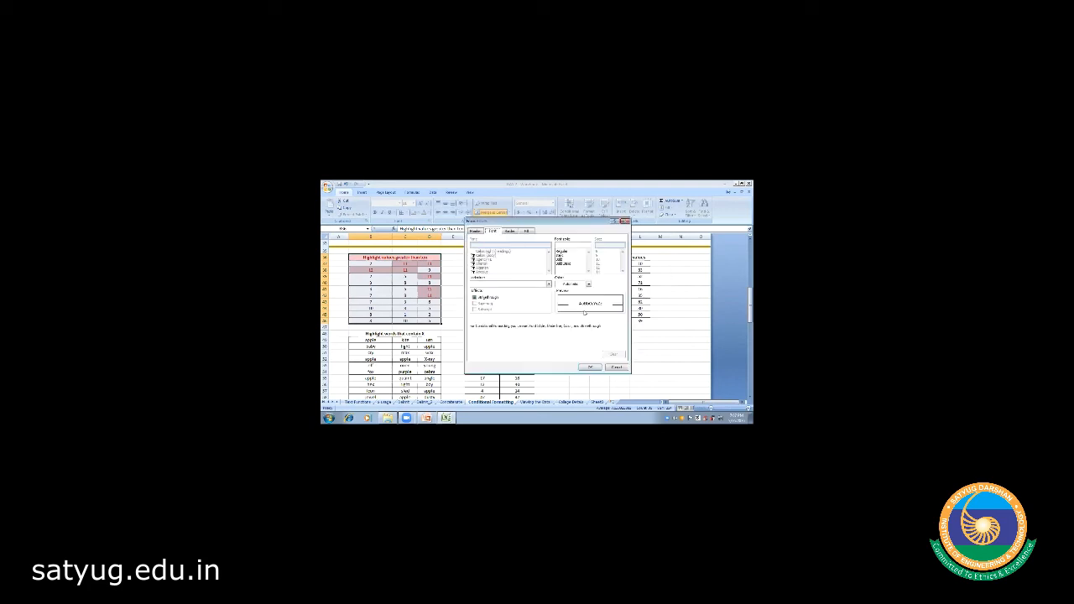
- Look through the Fill, Border, Font and Number tabs of the Format Cells dialog
{"action": "left_click", "coordinate": [528, 231]}
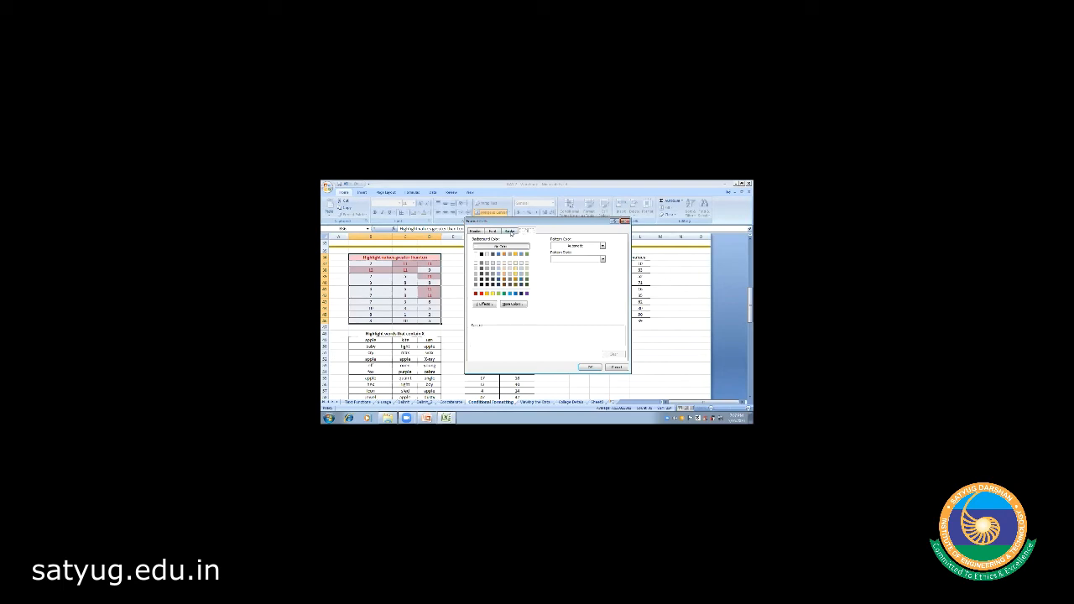
{"action": "left_click", "coordinate": [511, 232]}
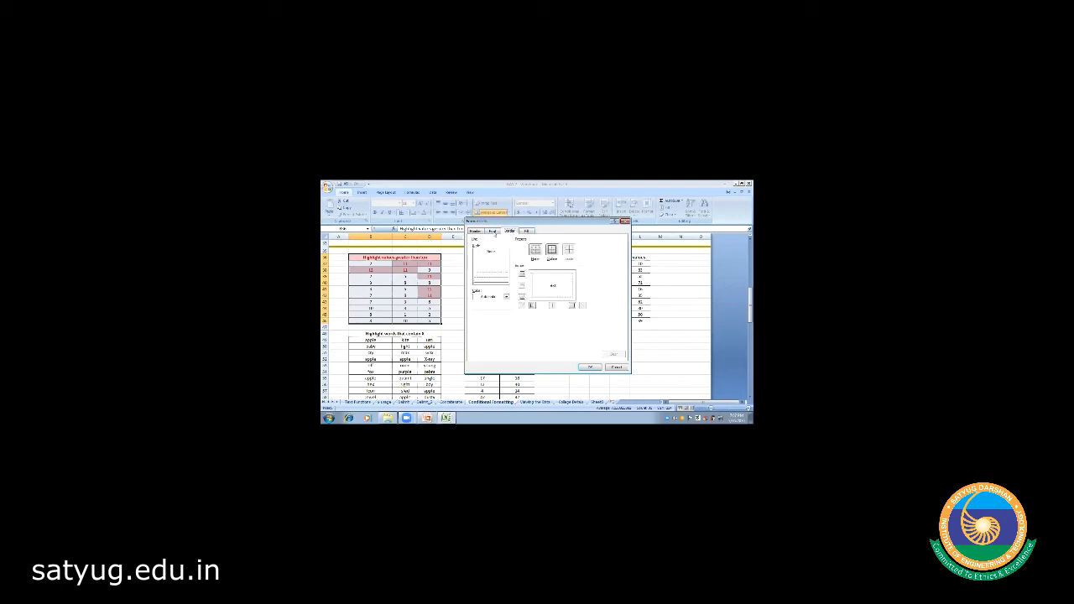
{"action": "left_click", "coordinate": [493, 232]}
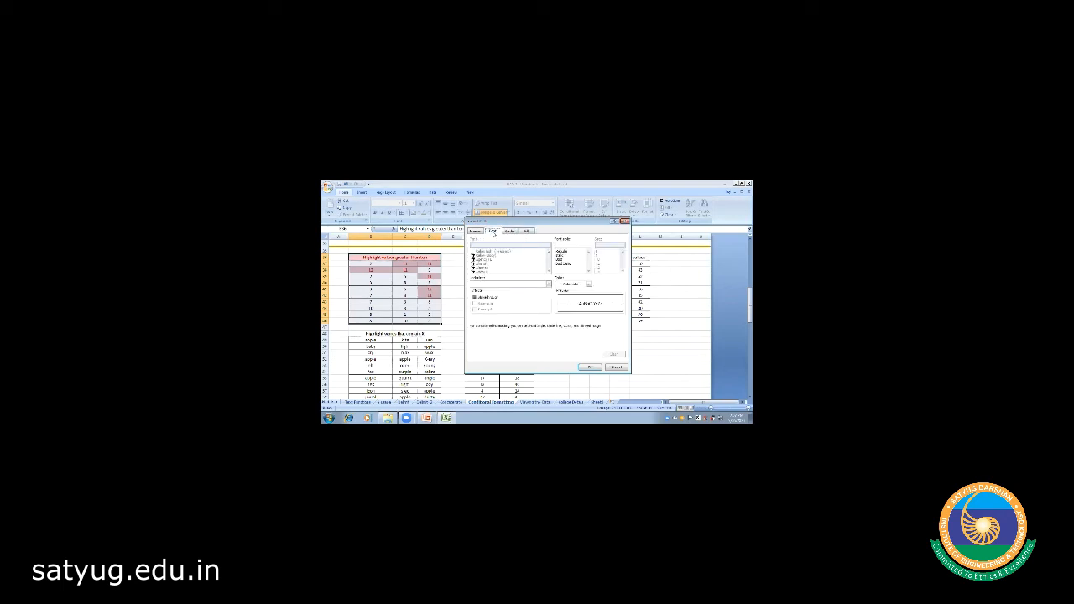
{"action": "left_click", "coordinate": [477, 232]}
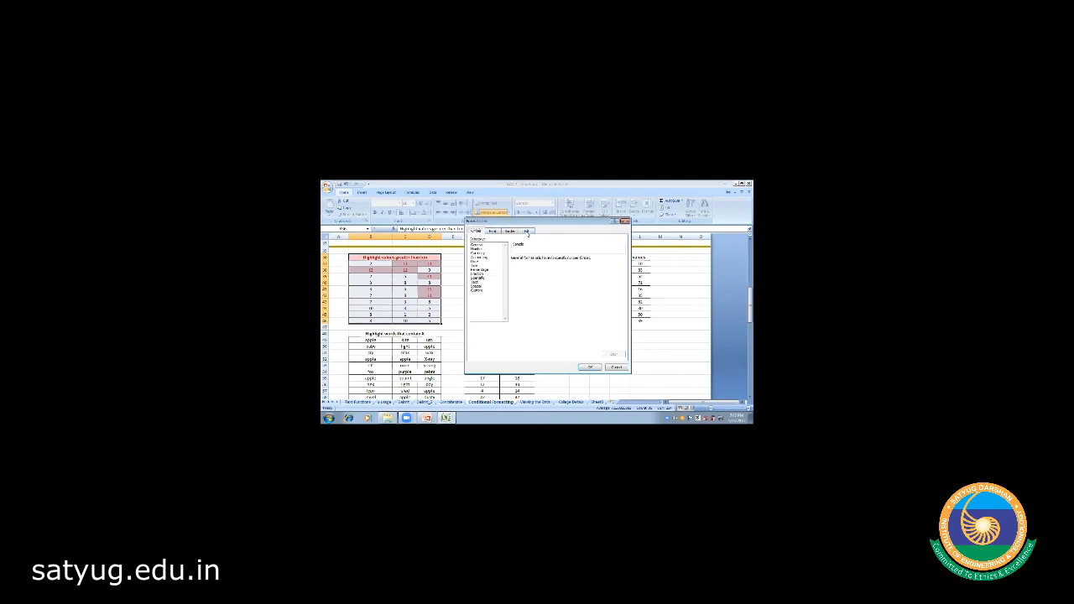
{"action": "left_click", "coordinate": [527, 232]}
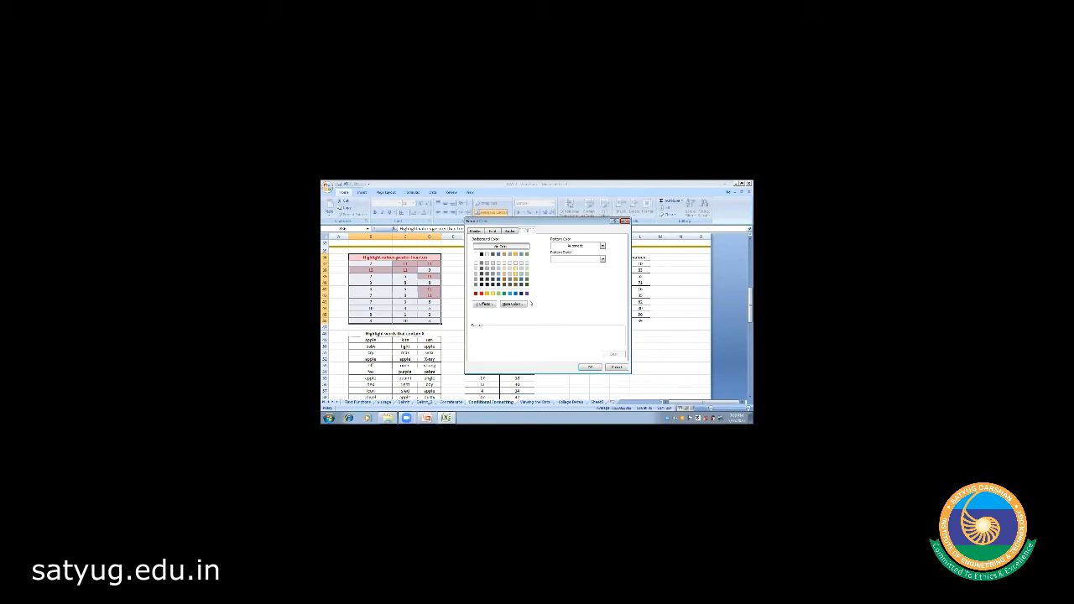
- Cancel the custom format and apply the greater-than-10 rule with Green Fill with Dark Green Text
{"action": "left_click", "coordinate": [617, 367]}
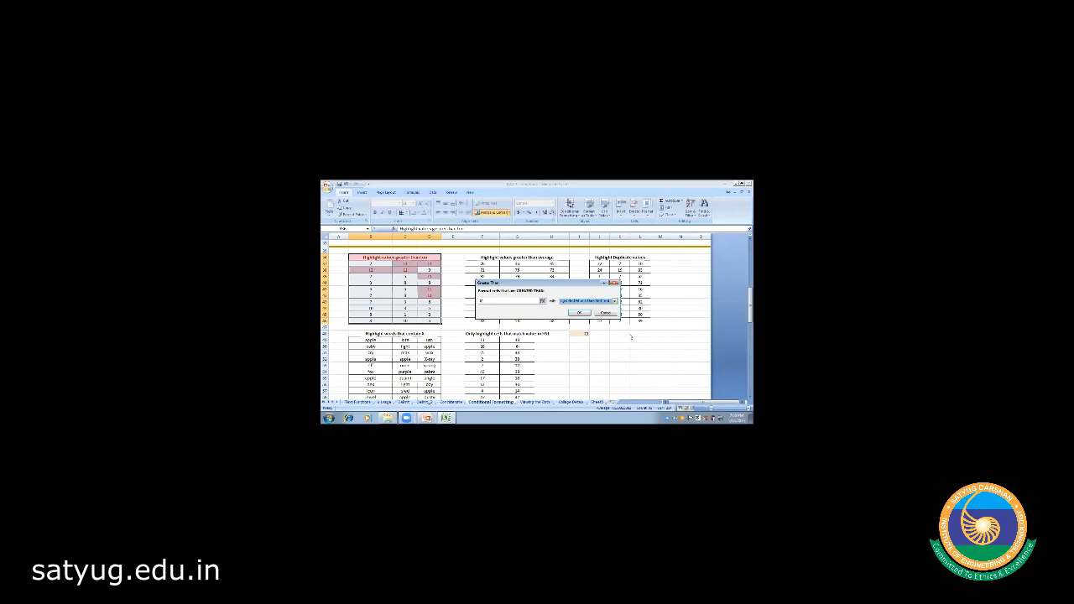
{"action": "left_click", "coordinate": [615, 300]}
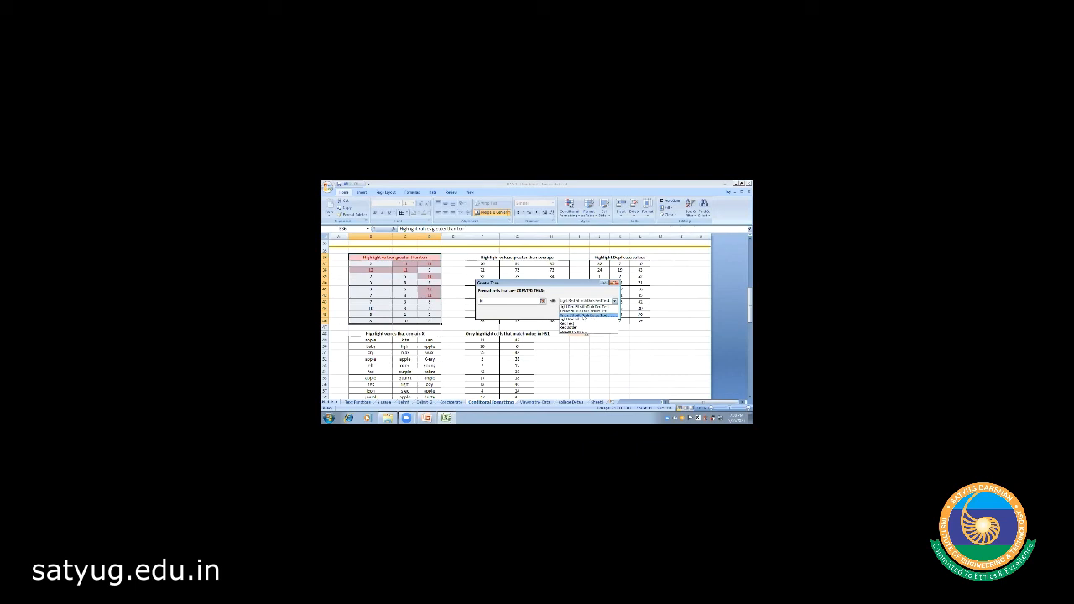
{"action": "left_click", "coordinate": [583, 314]}
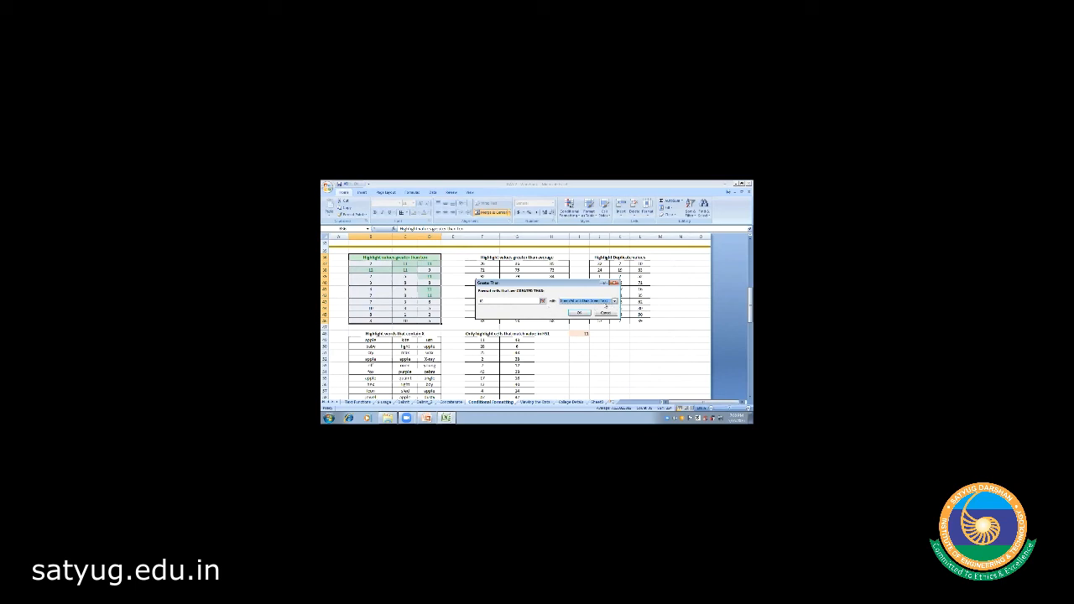
{"action": "left_click", "coordinate": [580, 313]}
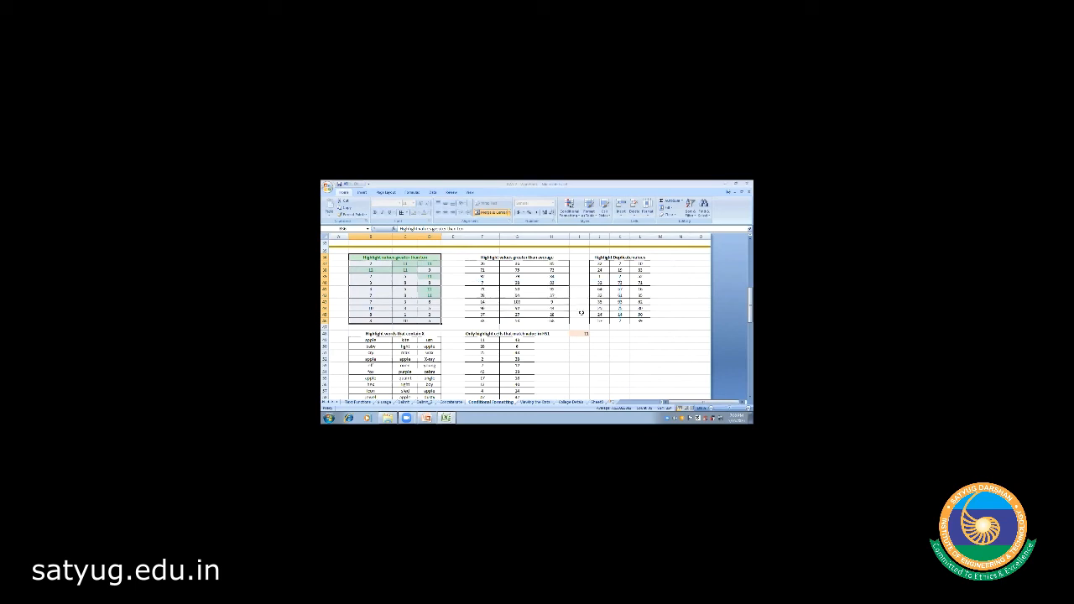
{"action": "left_click", "coordinate": [554, 364]}
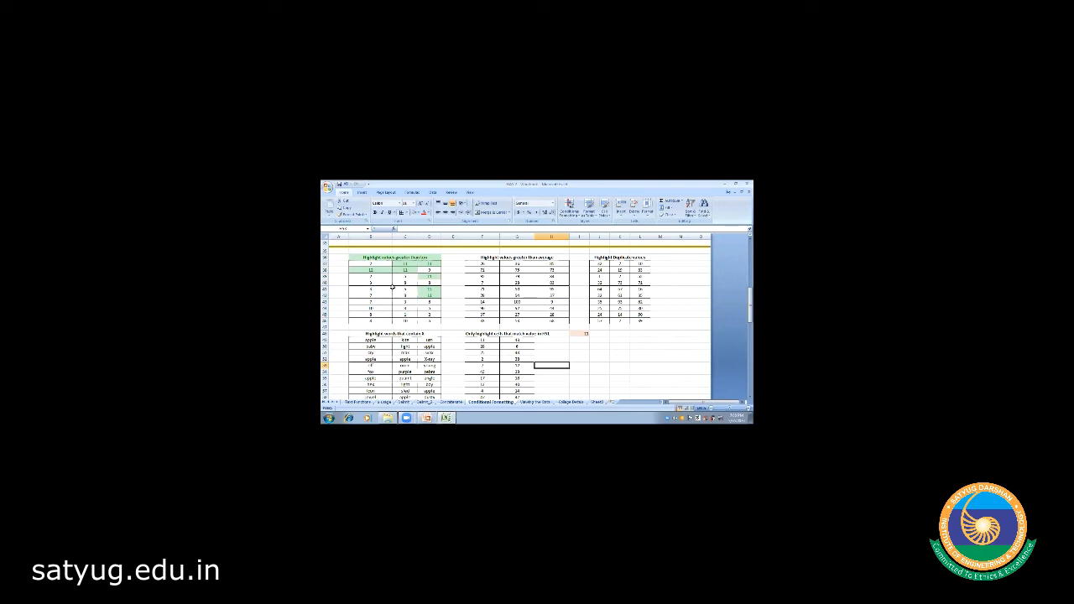
- Undo the greater-than highlighting and reselect the first number table
{"action": "key", "text": "ctrl+z"}
{"action": "left_click", "coordinate": [366, 265]}
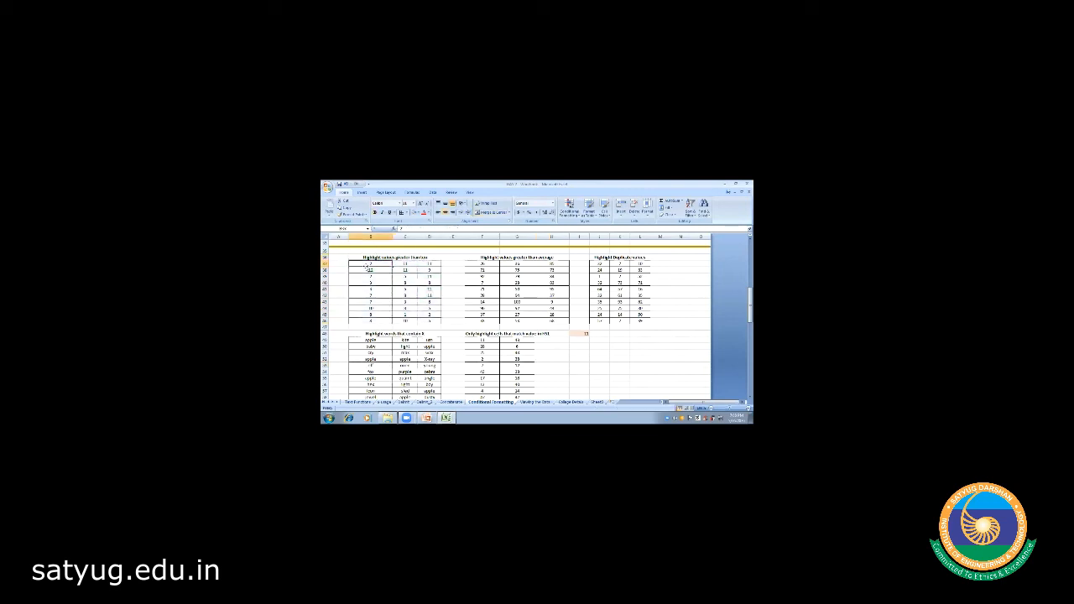
{"action": "mouse_move", "coordinate": [366, 265]}
{"action": "left_mouse_down"}
{"action": "mouse_move", "coordinate": [371, 283]}
{"action": "mouse_move", "coordinate": [429, 296]}
{"action": "mouse_move", "coordinate": [429, 323]}
{"action": "left_mouse_up"}
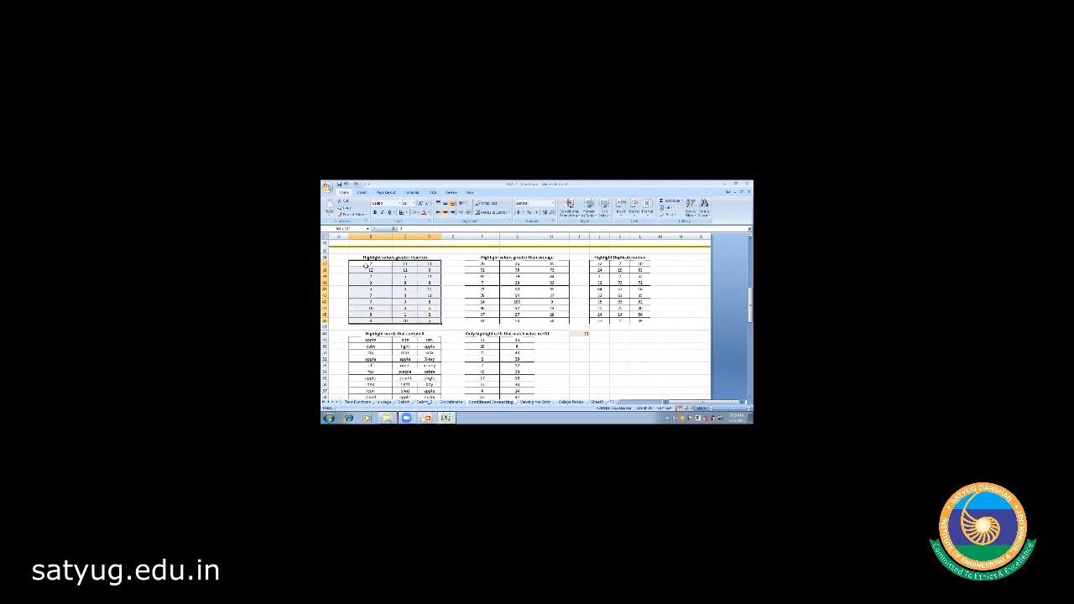
- Add an Equal To 10 rule with Green Fill with Dark Green Text
{"action": "left_click", "coordinate": [569, 210]}
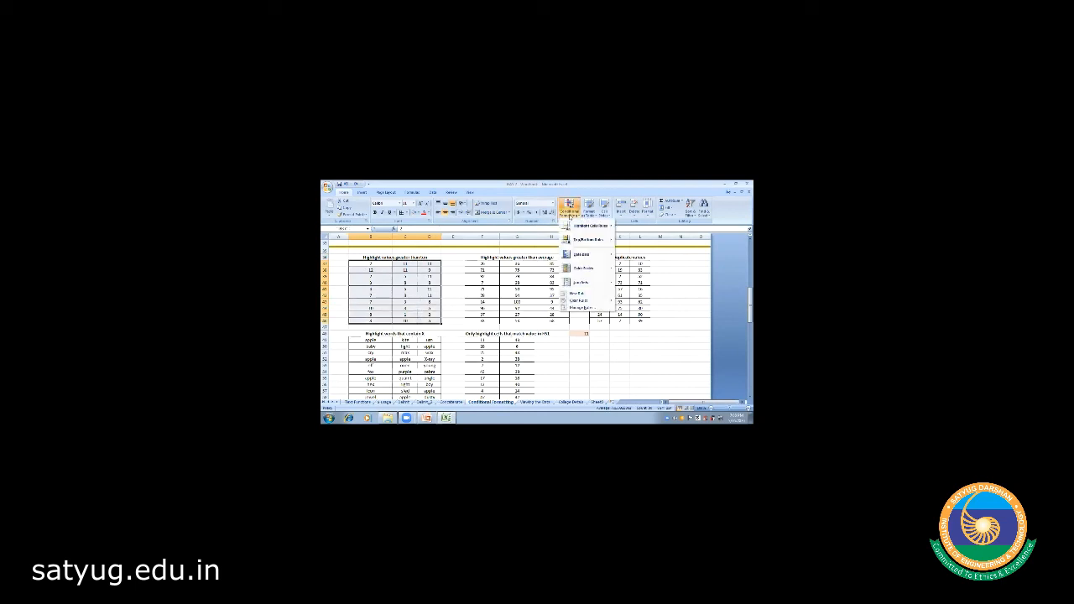
{"action": "mouse_move", "coordinate": [587, 226]}
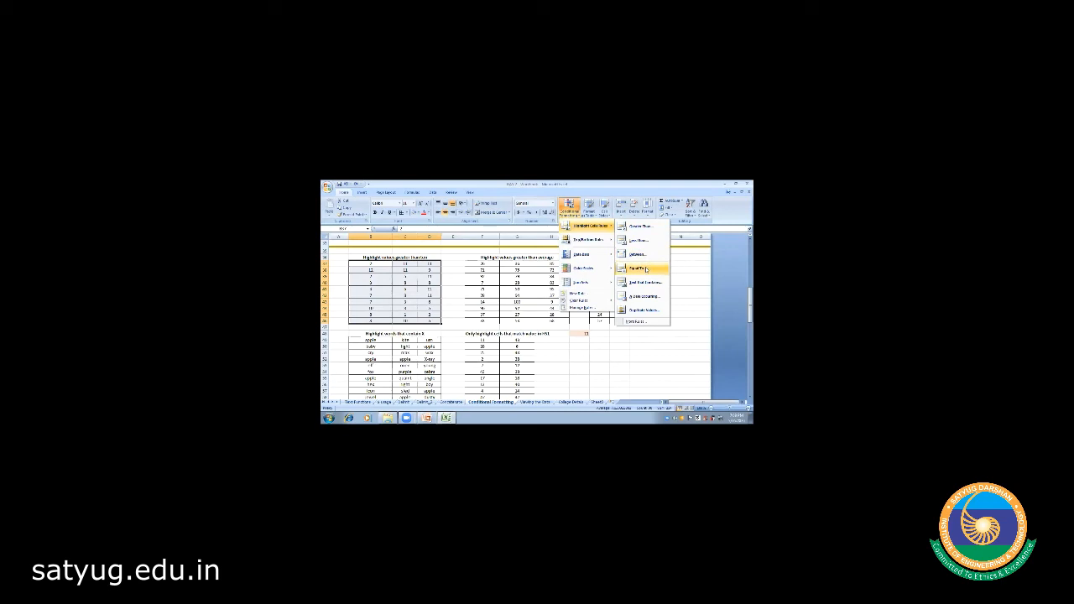
{"action": "left_click", "coordinate": [643, 268]}
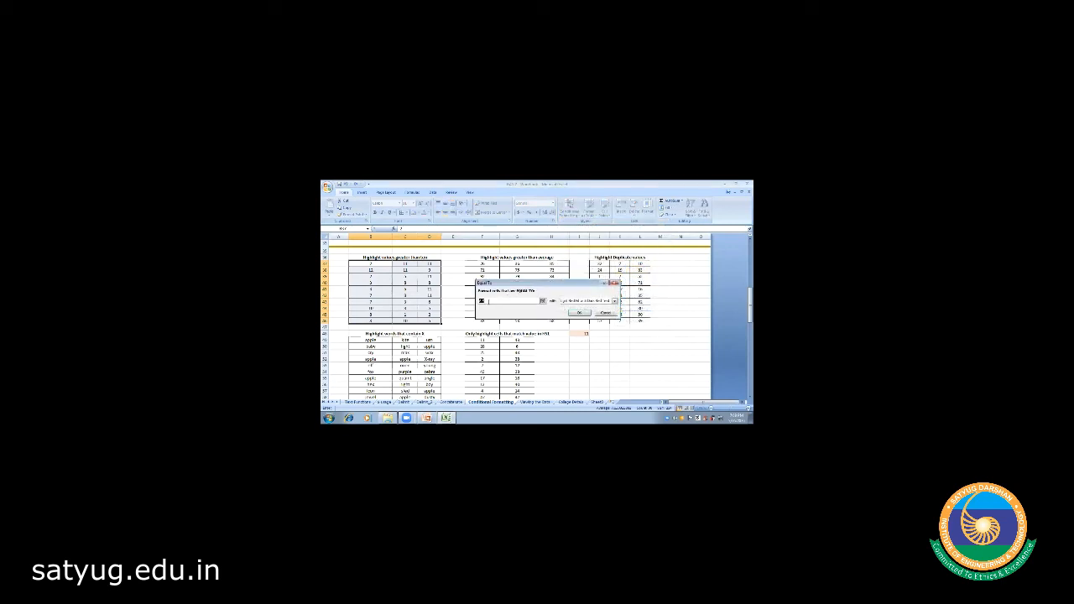
{"action": "type", "text": "10"}
{"action": "left_click", "coordinate": [614, 300]}
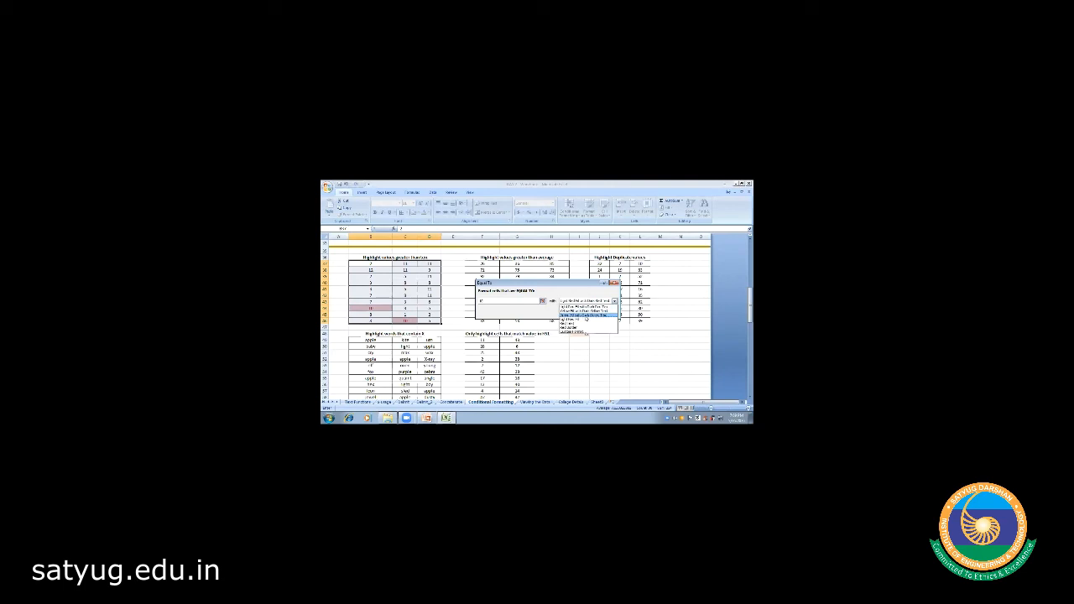
{"action": "left_click", "coordinate": [586, 315]}
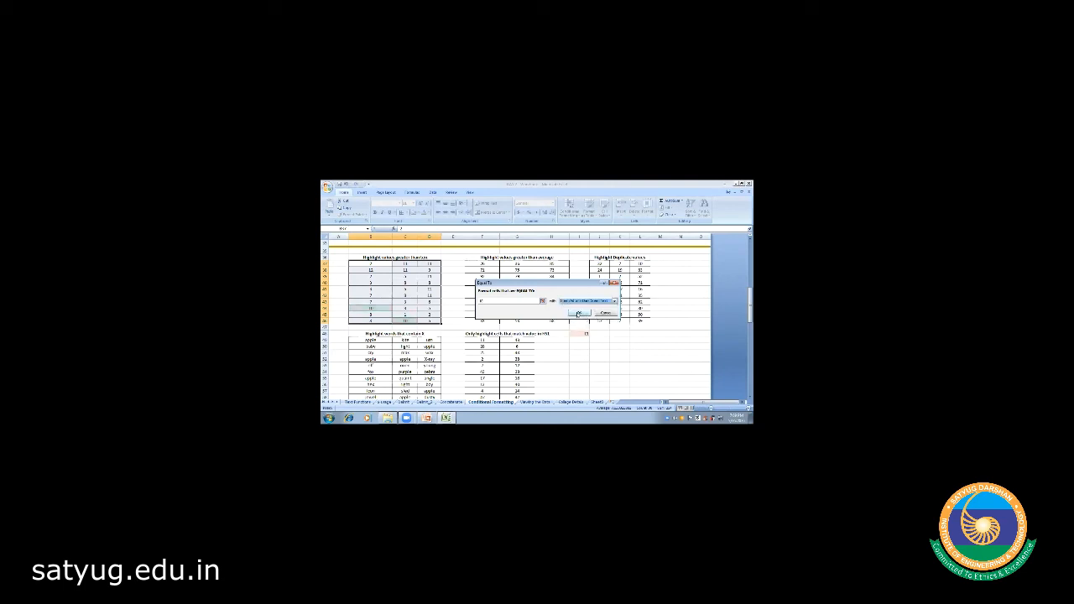
{"action": "left_click", "coordinate": [578, 313]}
{"action": "left_click", "coordinate": [453, 308]}
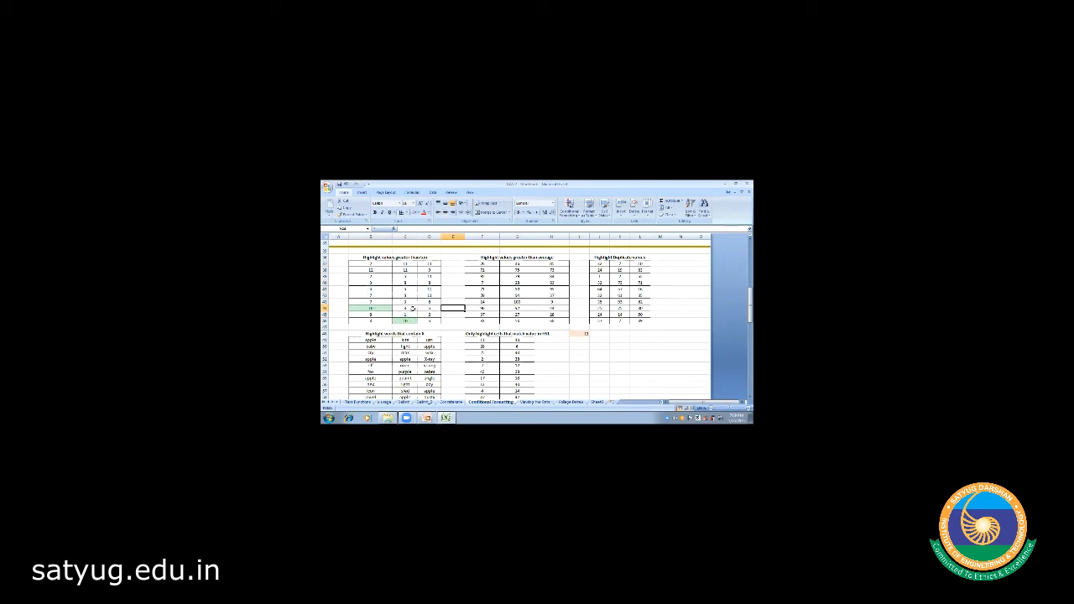
- Select the first number table and shade values less than 10 with a light red fill
{"action": "left_click", "coordinate": [371, 264]}
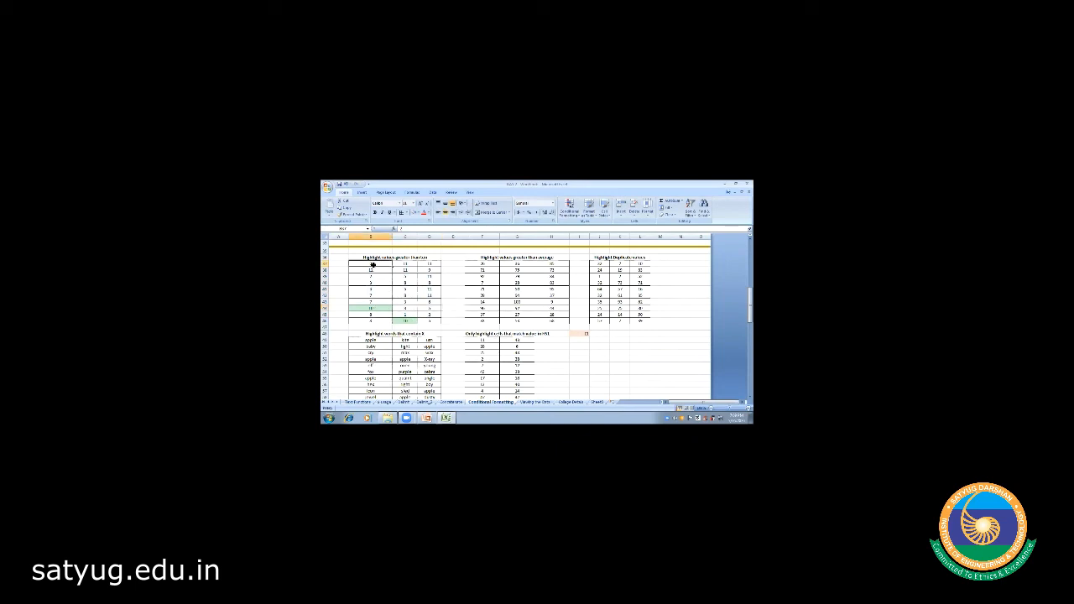
{"action": "key", "text": "shift+Down"}
{"action": "key", "text": "shift+Down"}
{"action": "key", "text": "shift+Down"}
{"action": "key", "text": "shift+Down"}
{"action": "key", "text": "shift+Down"}
{"action": "key", "text": "shift+Down"}
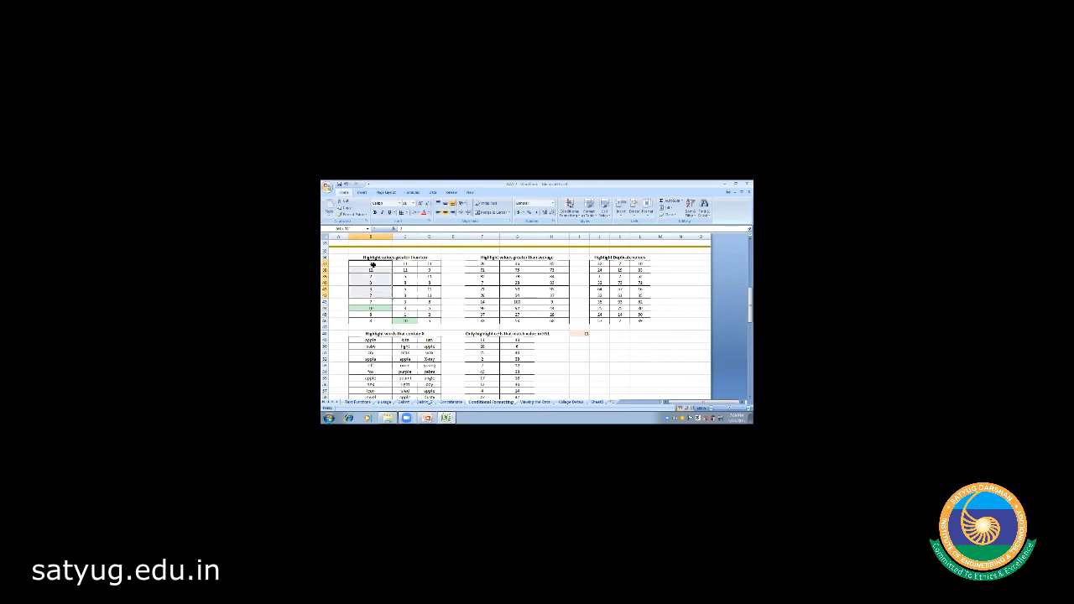
{"action": "key", "text": "shift+Right"}
{"action": "key", "text": "shift+Right"}
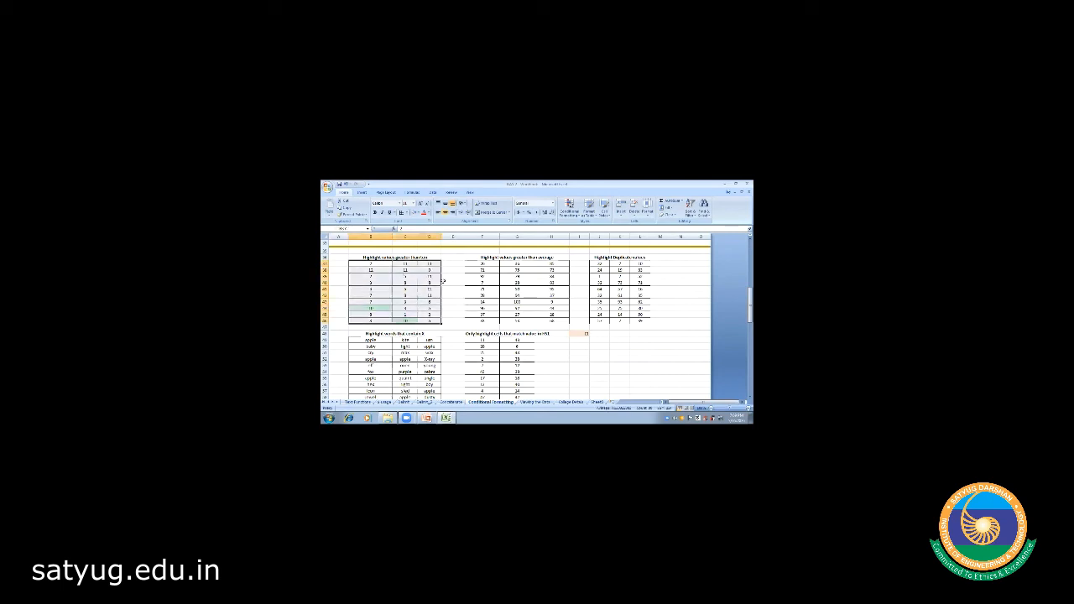
{"action": "left_click", "coordinate": [569, 215]}
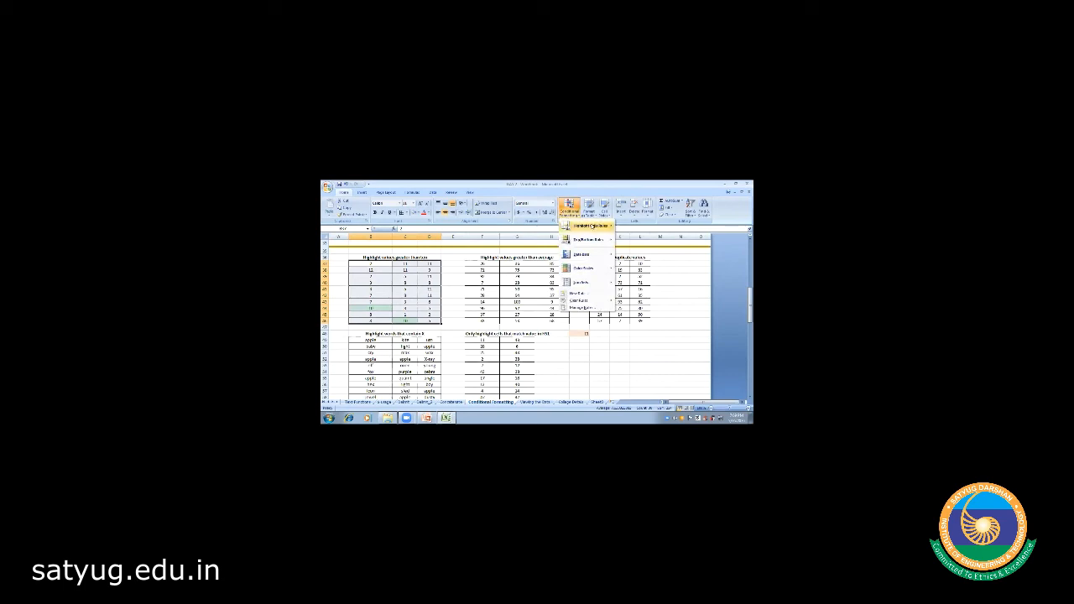
{"action": "mouse_move", "coordinate": [592, 226]}
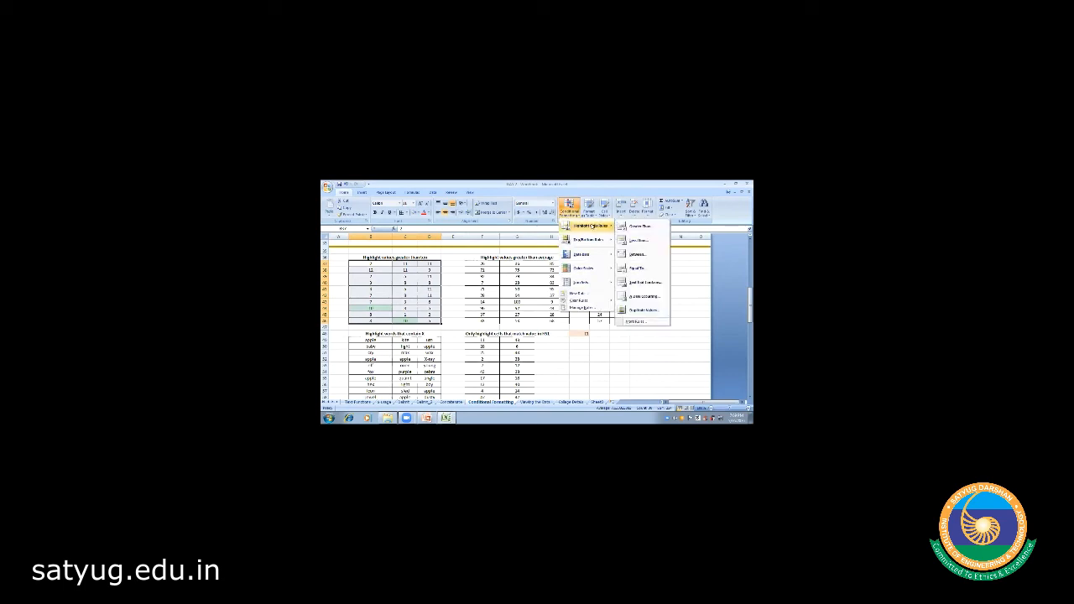
{"action": "left_click", "coordinate": [639, 241]}
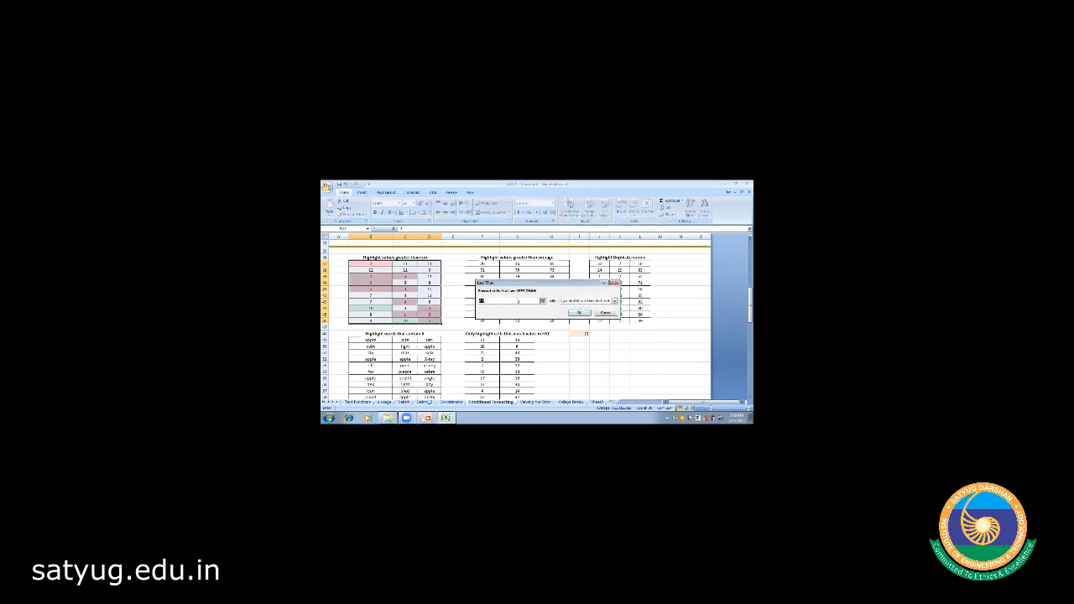
{"action": "type", "text": "10"}
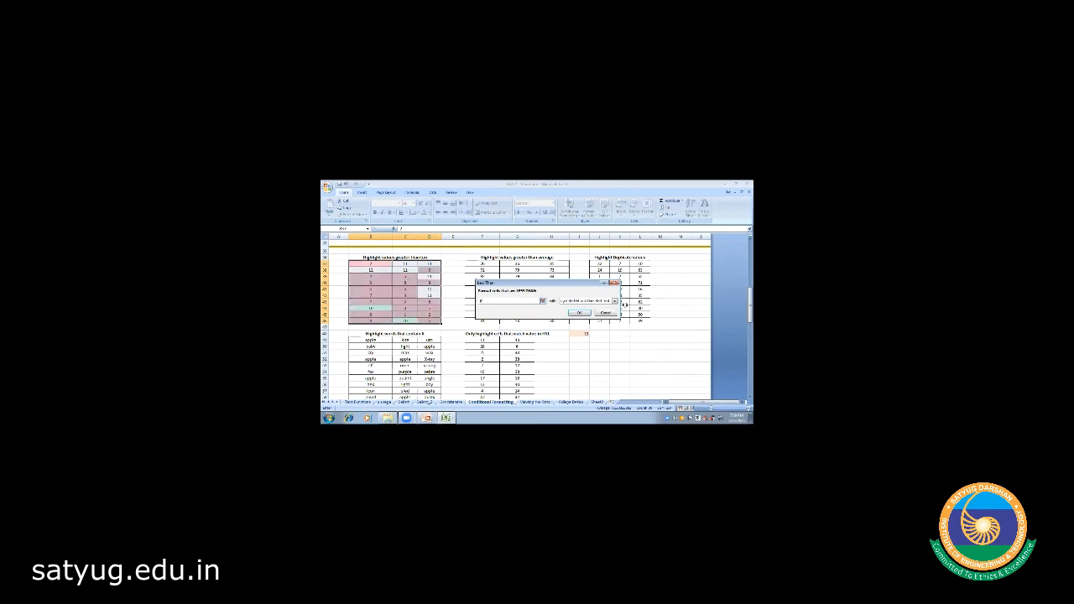
{"action": "left_click", "coordinate": [614, 300]}
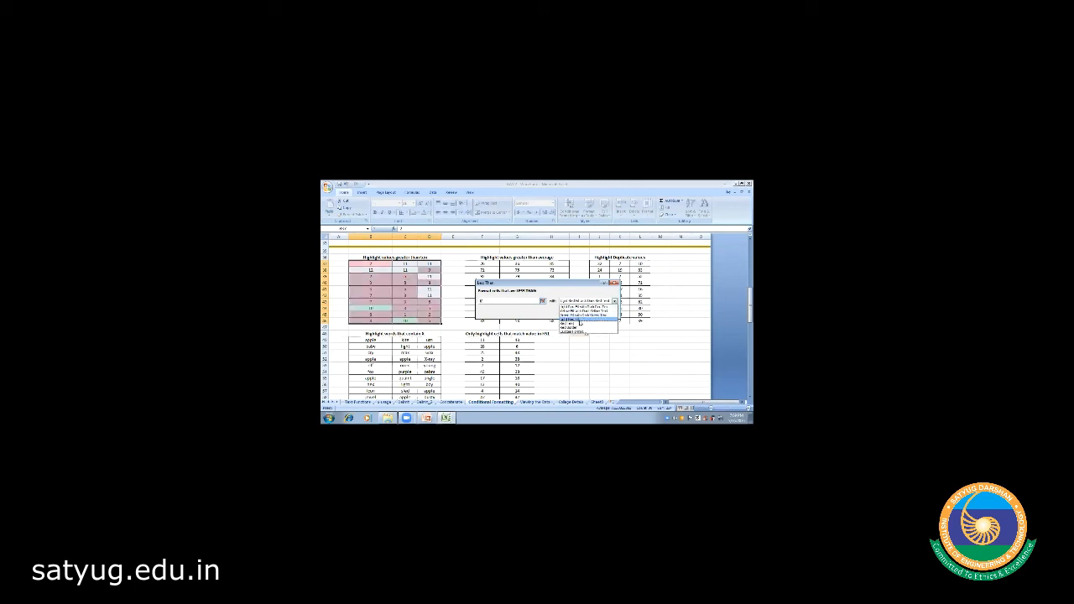
{"action": "left_click", "coordinate": [581, 321]}
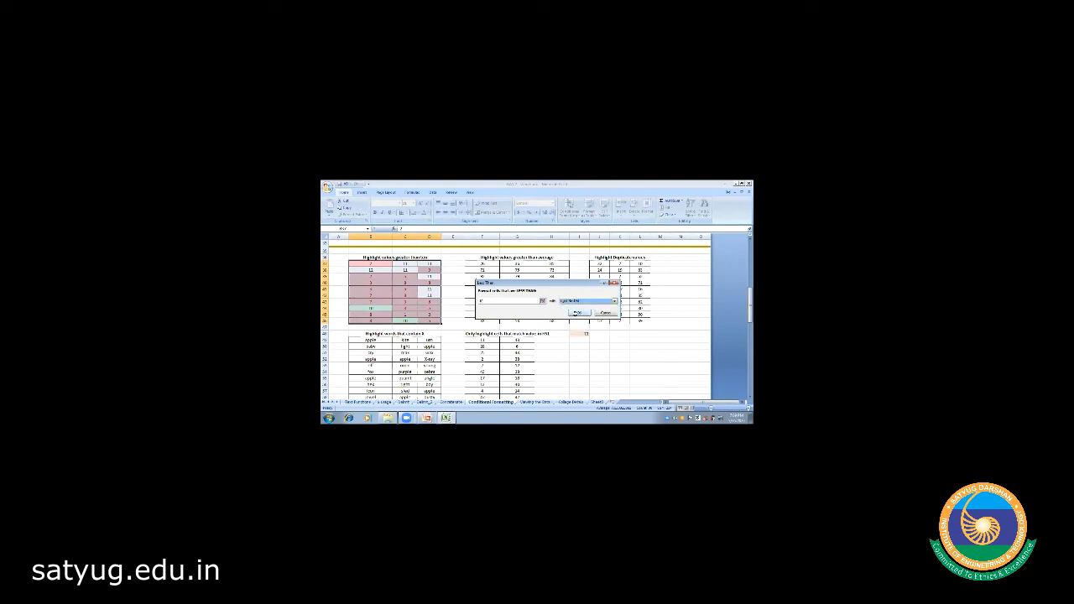
{"action": "left_click", "coordinate": [579, 315]}
{"action": "left_click", "coordinate": [457, 288]}
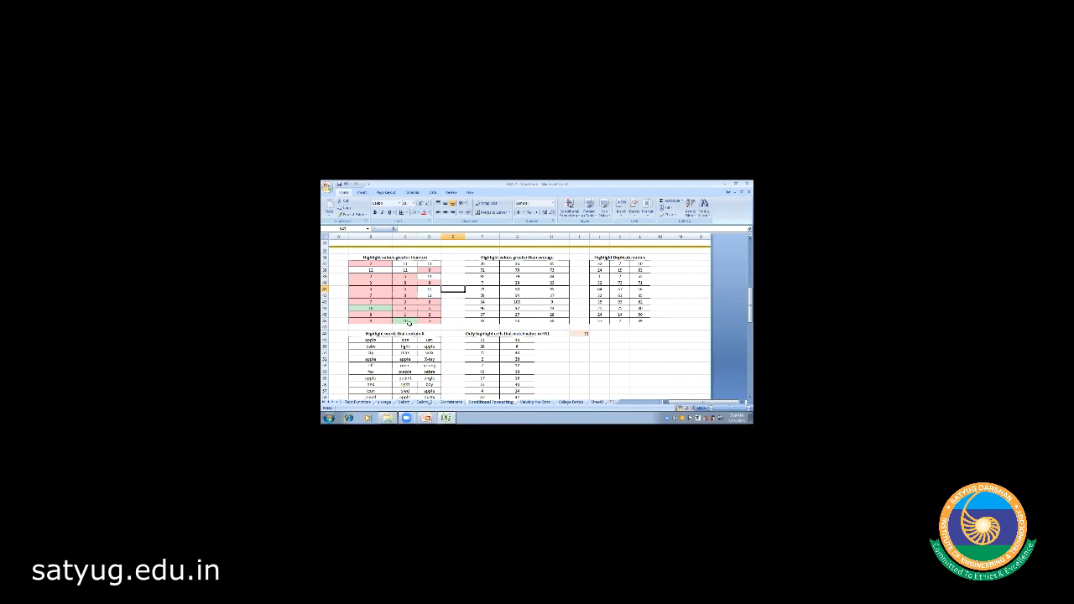
- Select the first number table, then open and dismiss the Conditional Formatting menu
{"action": "left_click", "coordinate": [372, 263]}
{"action": "key", "text": "shift+Right"}
{"action": "key", "text": "shift+Right"}
{"action": "key", "text": "shift+Down"}
{"action": "key", "text": "shift+Down"}
{"action": "key", "text": "shift+Down"}
{"action": "key", "text": "shift+Down"}
{"action": "key", "text": "shift+Down"}
{"action": "key", "text": "shift+Down"}
{"action": "key", "text": "shift+Down"}
{"action": "key", "text": "shift+Down"}
{"action": "key", "text": "shift+Down"}
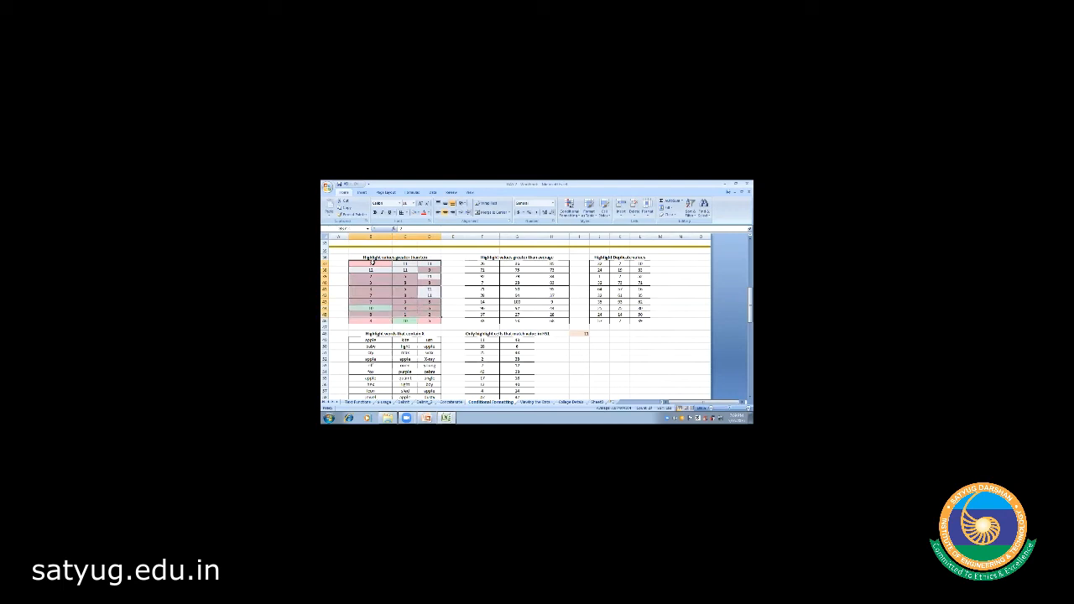
{"action": "key", "text": "shift+Down"}
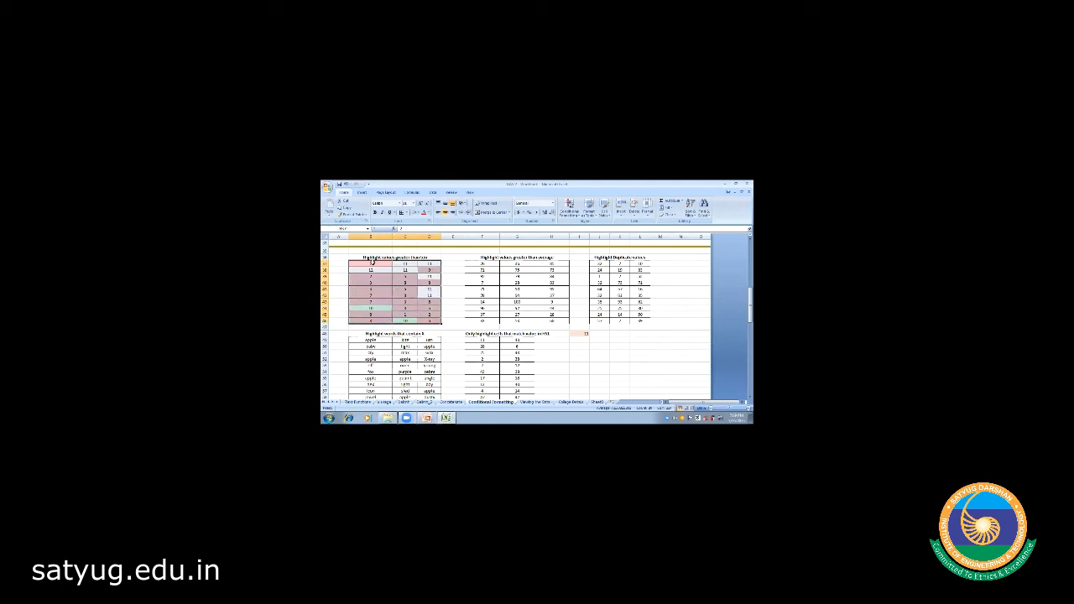
{"action": "left_click", "coordinate": [569, 210]}
{"action": "mouse_move", "coordinate": [592, 226]}
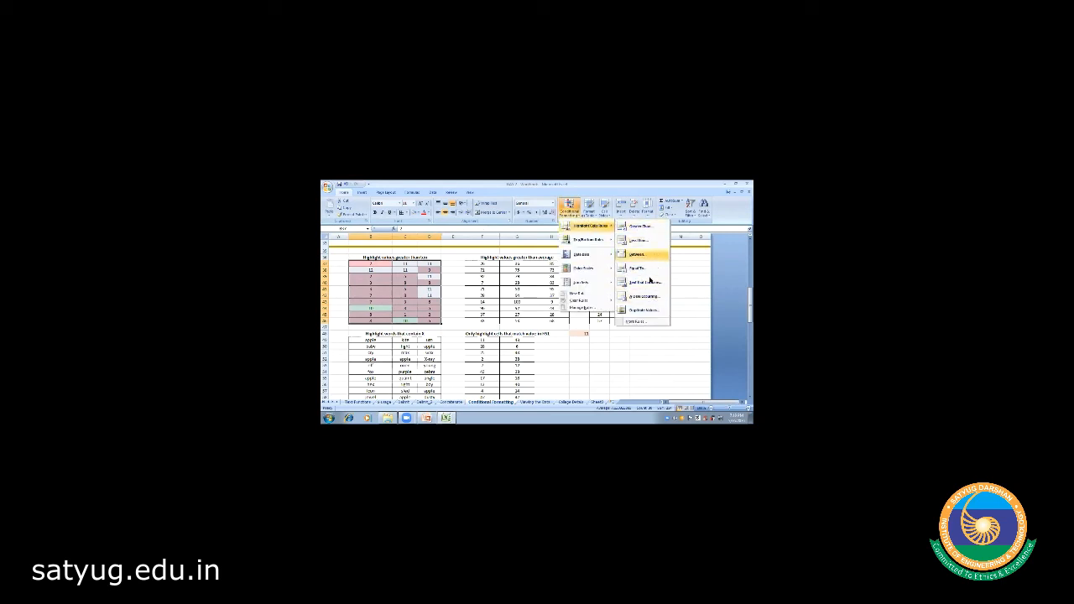
{"action": "left_click", "coordinate": [631, 351]}
- Select the word table B49:D58
{"action": "left_click", "coordinate": [374, 339]}
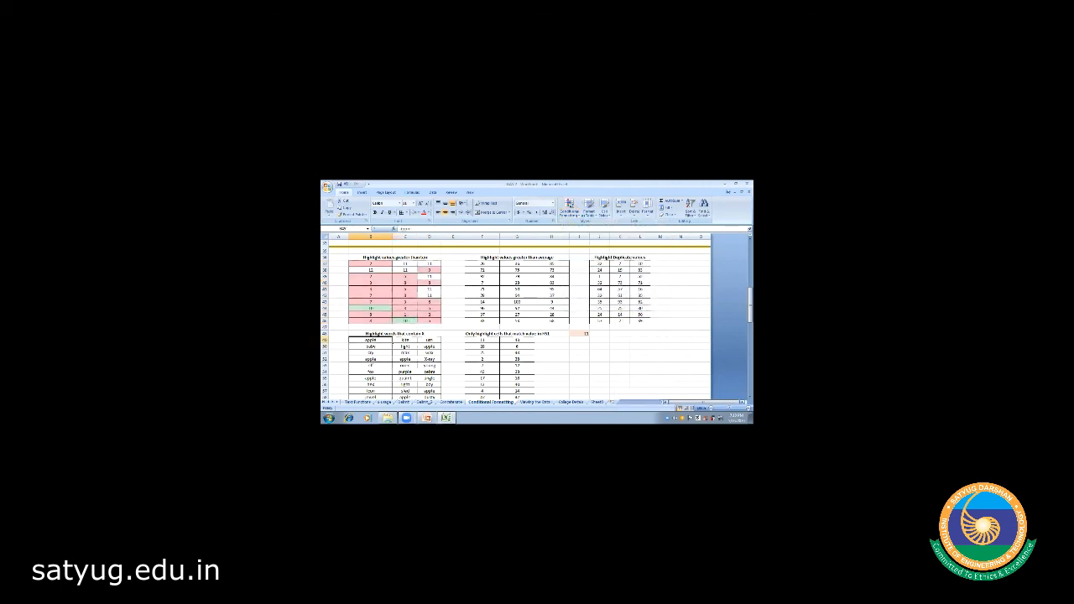
{"action": "scroll", "coordinate": [380, 331], "scroll_direction": "down", "scroll_amount": 1}
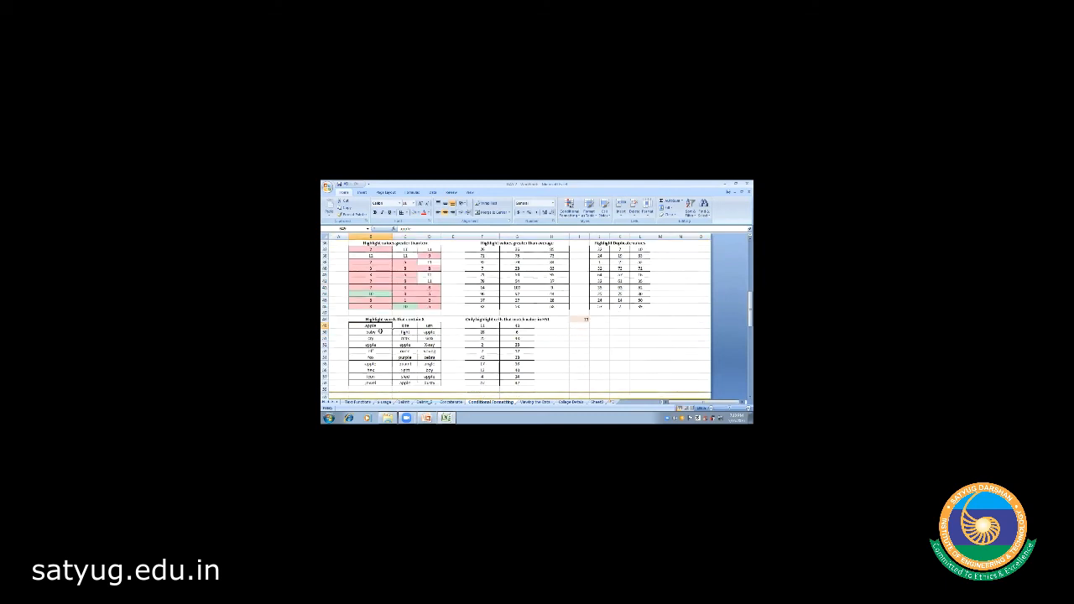
{"action": "key", "text": "shift+Right"}
{"action": "key", "text": "shift+Right"}
{"action": "key", "text": "shift+Down"}
{"action": "key", "text": "shift+Down"}
{"action": "key", "text": "shift+Down"}
{"action": "key", "text": "shift+Down"}
{"action": "key", "text": "shift+Down"}
{"action": "key", "text": "shift+Down"}
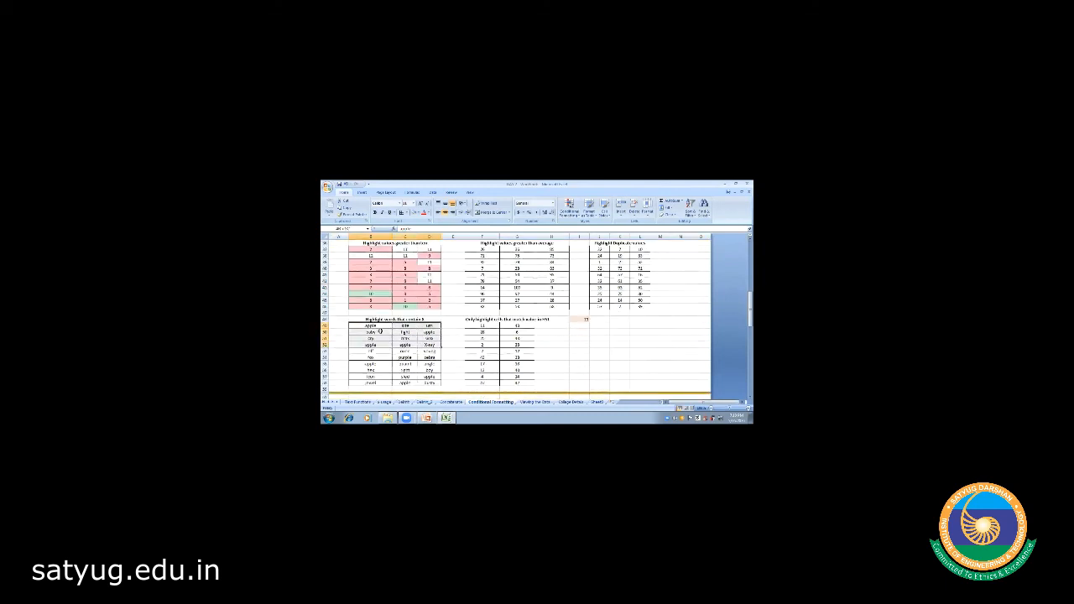
{"action": "key", "text": "shift+Down"}
{"action": "key", "text": "shift+Down"}
{"action": "key", "text": "shift+Down"}
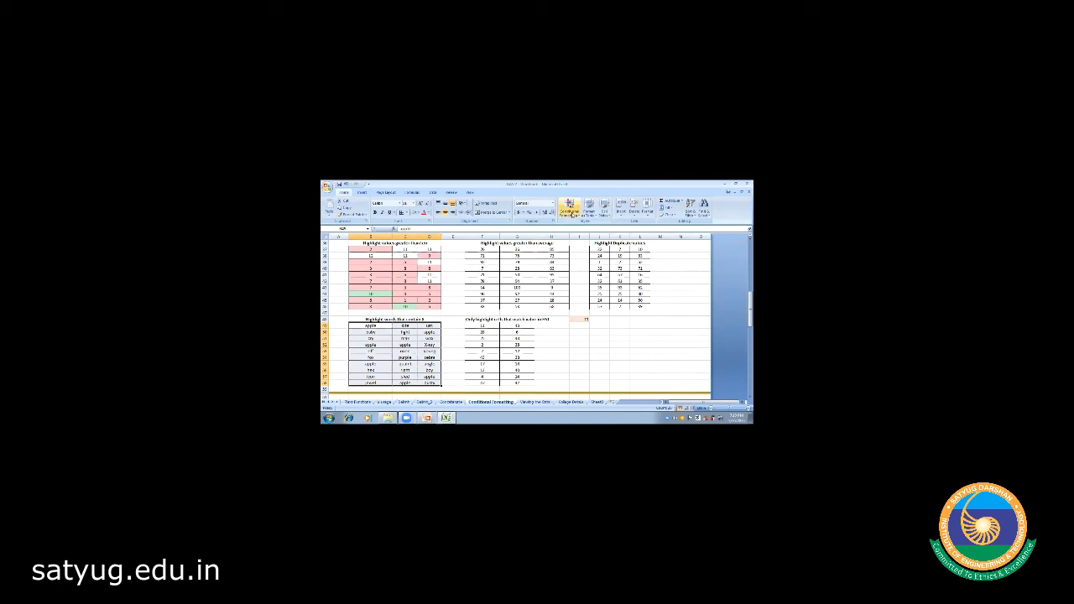
- Apply a Duplicate Values rule with Light Red Fill to the word table, then reselect B49:D58
{"action": "left_click", "coordinate": [571, 211]}
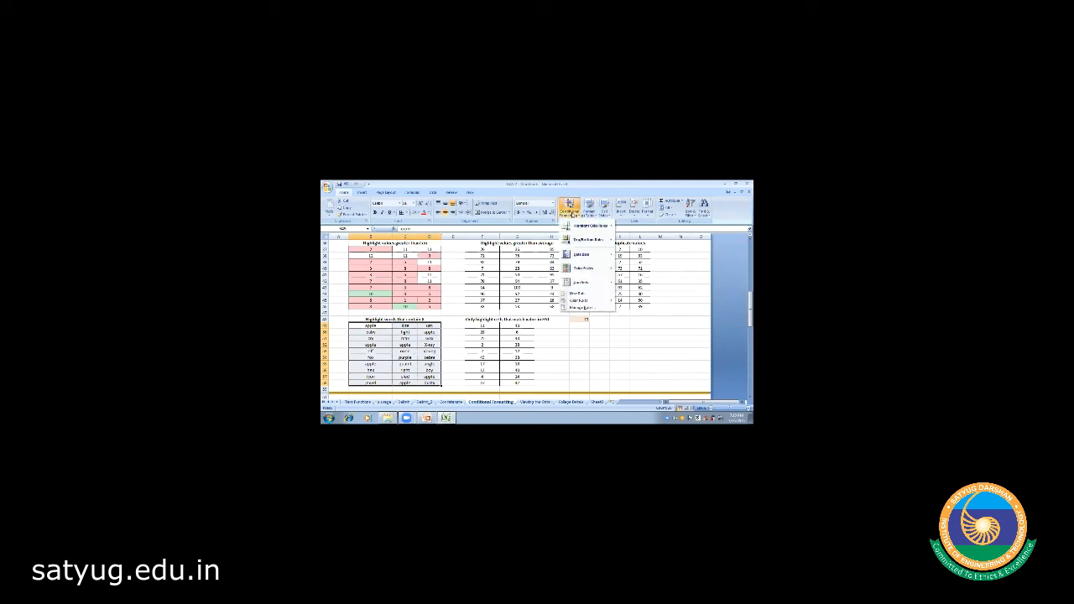
{"action": "mouse_move", "coordinate": [592, 225]}
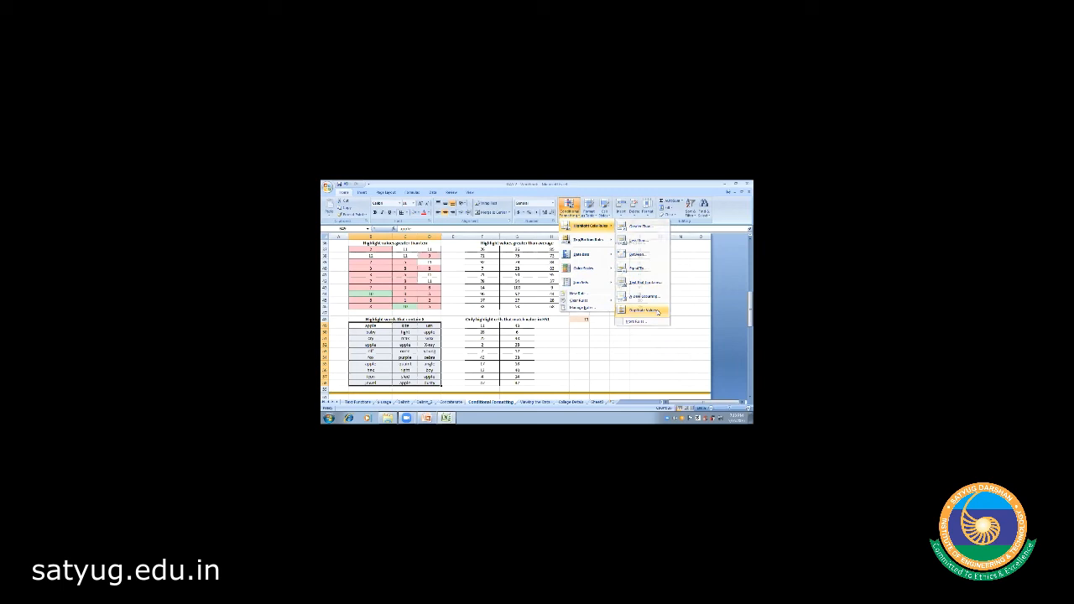
{"action": "left_click", "coordinate": [659, 311]}
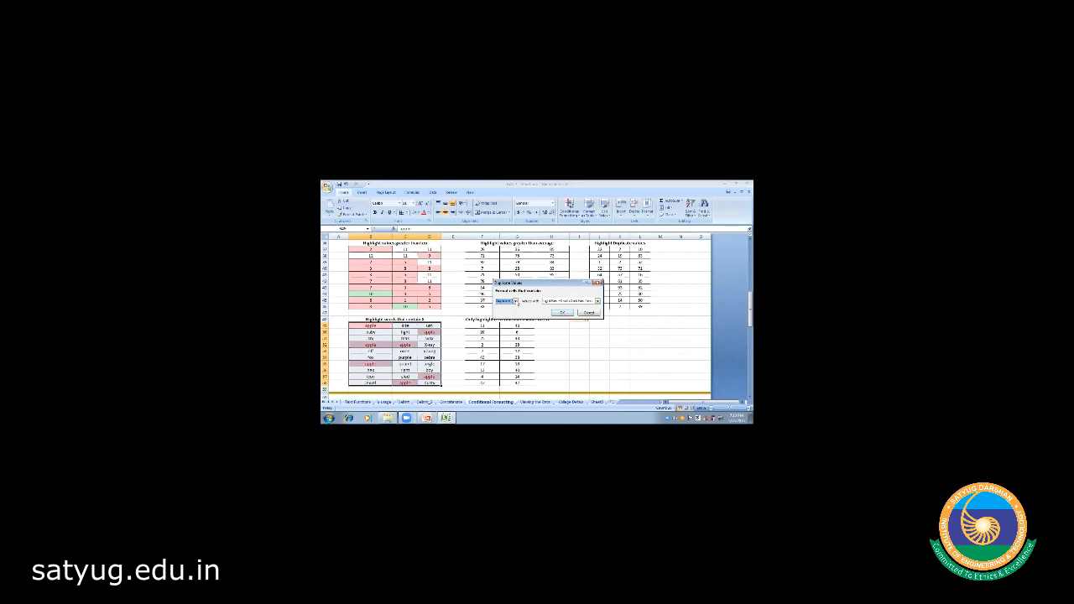
{"action": "left_click", "coordinate": [598, 301]}
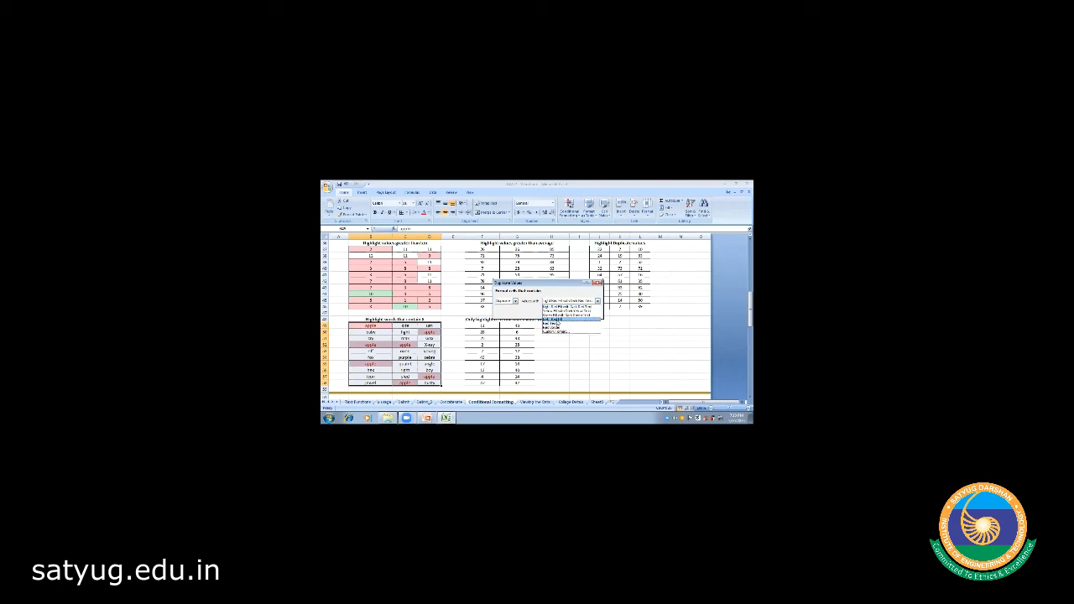
{"action": "left_click", "coordinate": [556, 320]}
{"action": "left_click", "coordinate": [561, 313]}
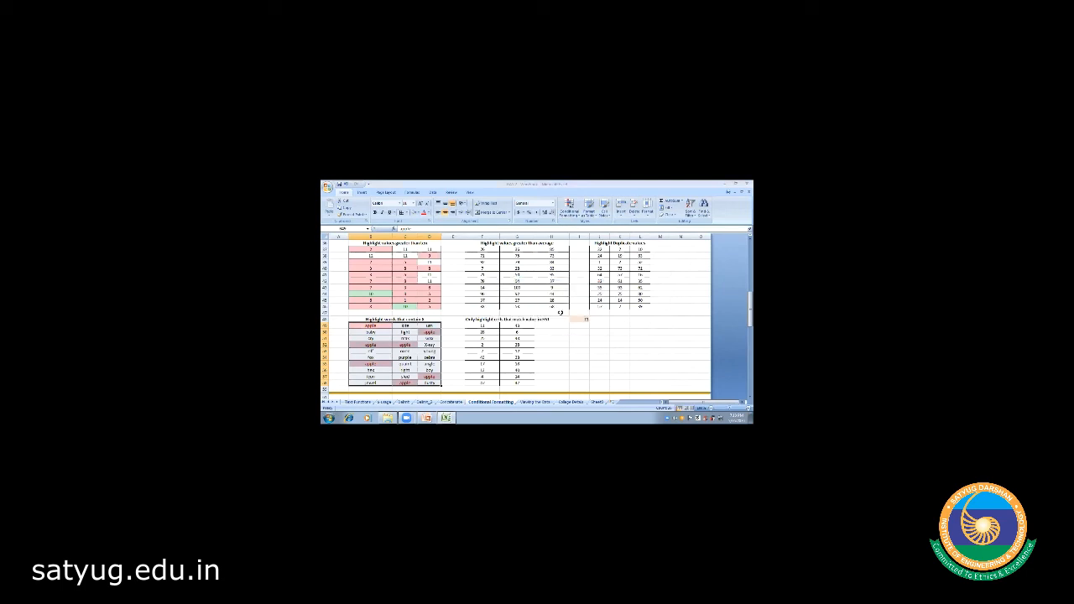
{"action": "left_click", "coordinate": [579, 370]}
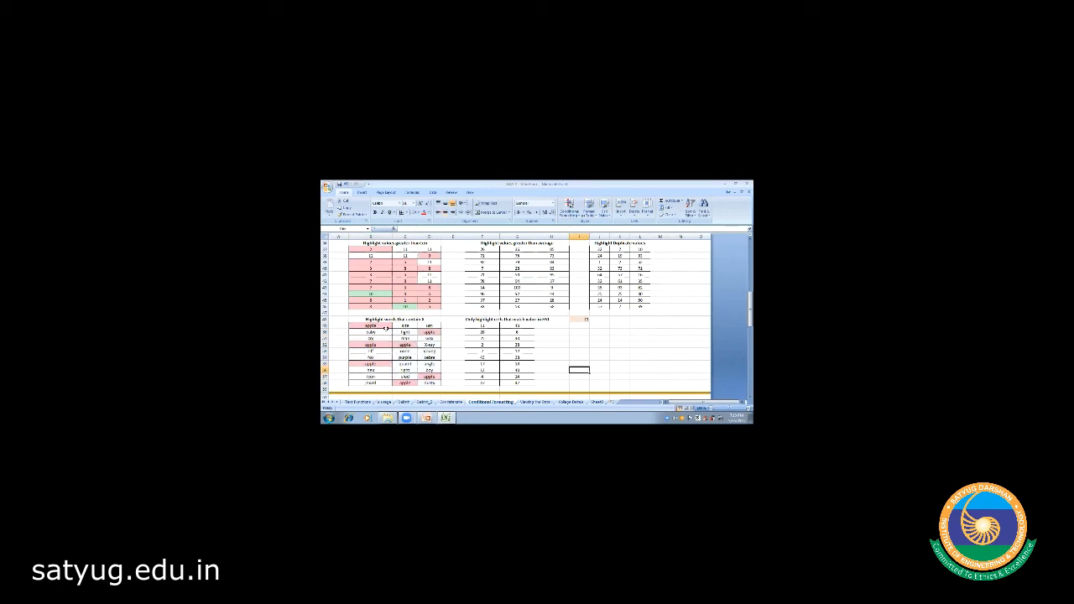
{"action": "left_click", "coordinate": [378, 325]}
{"action": "left_click_drag", "start_coordinate": [378, 325], "coordinate": [429, 382]}
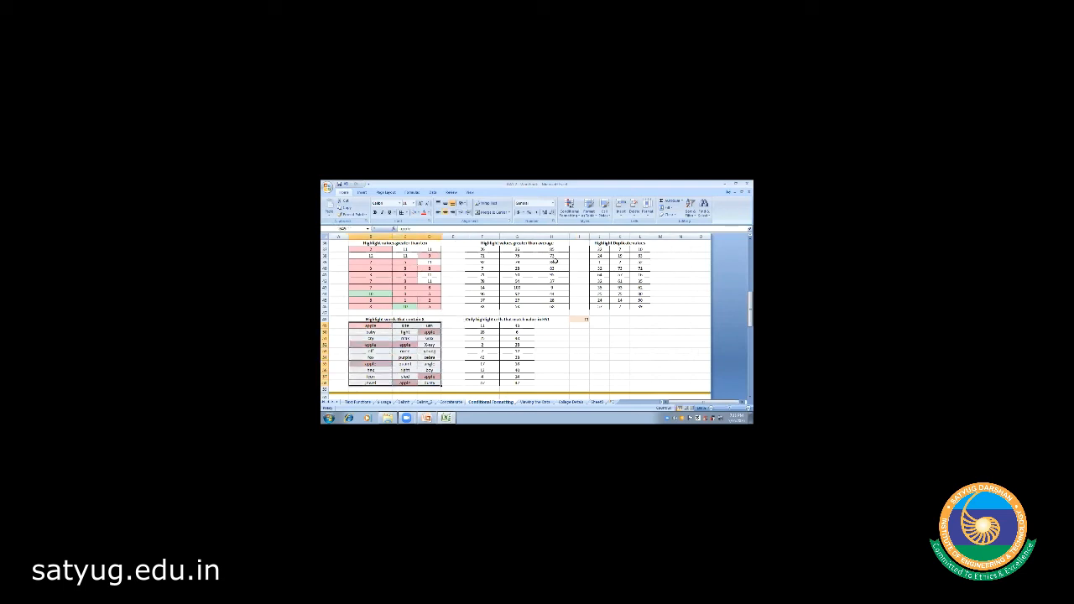
- Apply a Unique values rule with a different highlight format to the word table
{"action": "left_click", "coordinate": [569, 206]}
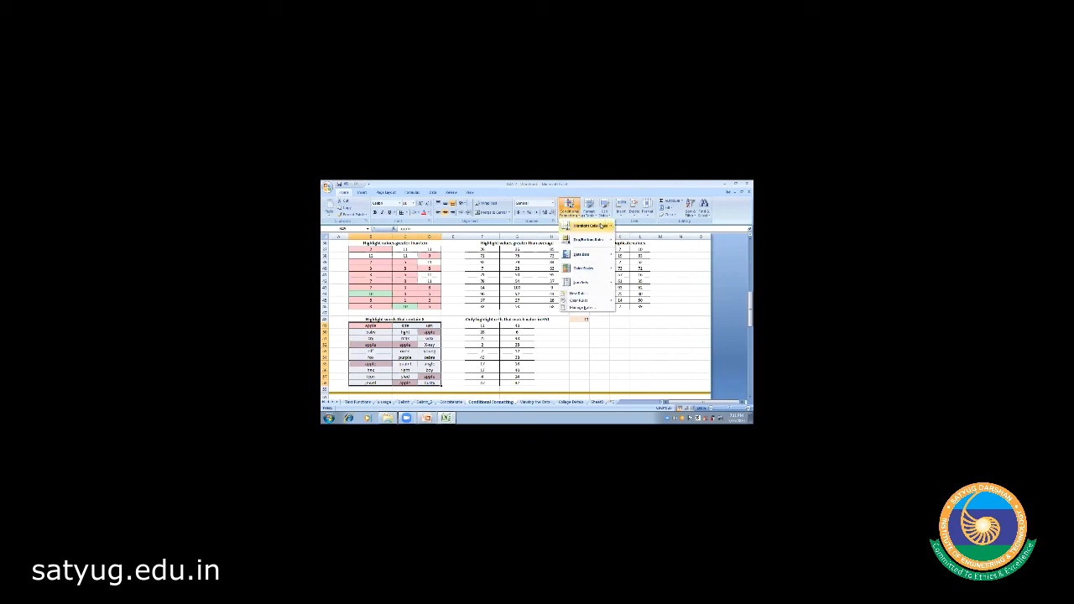
{"action": "left_click", "coordinate": [642, 310]}
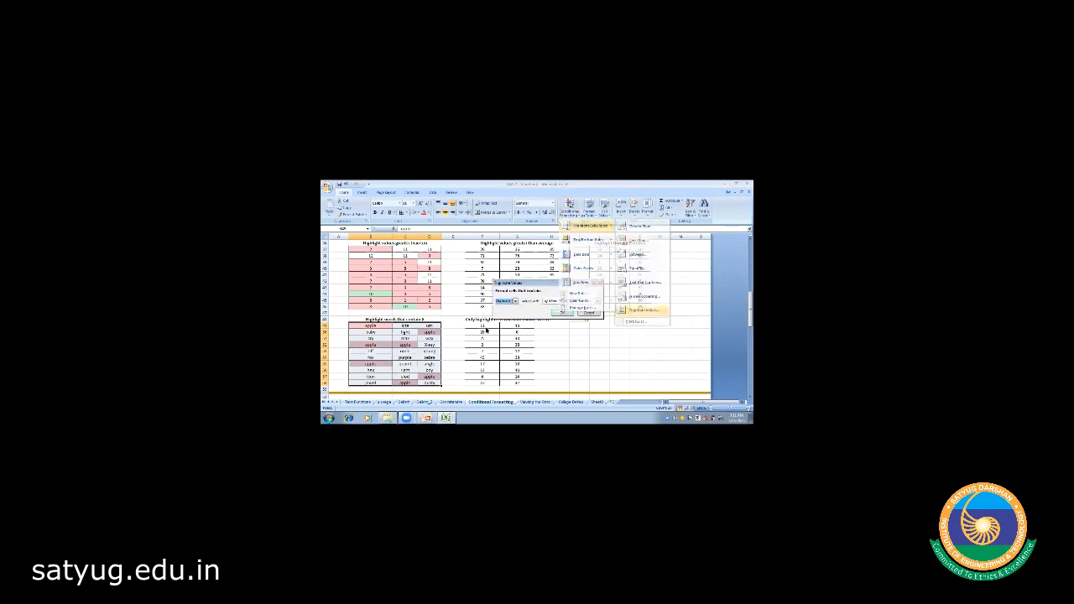
{"action": "left_click", "coordinate": [513, 301]}
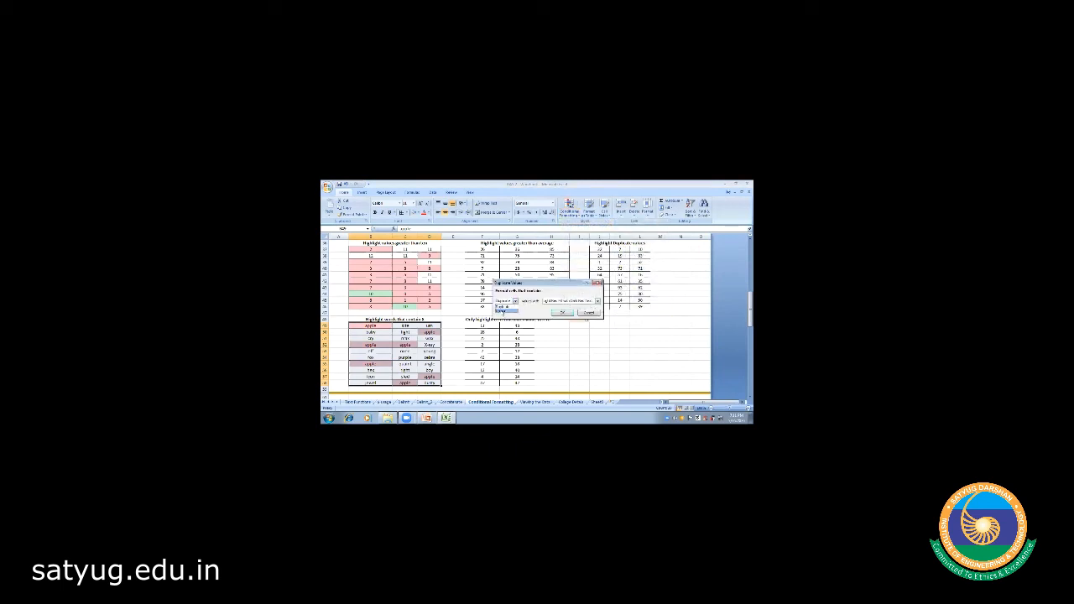
{"action": "left_click", "coordinate": [501, 311]}
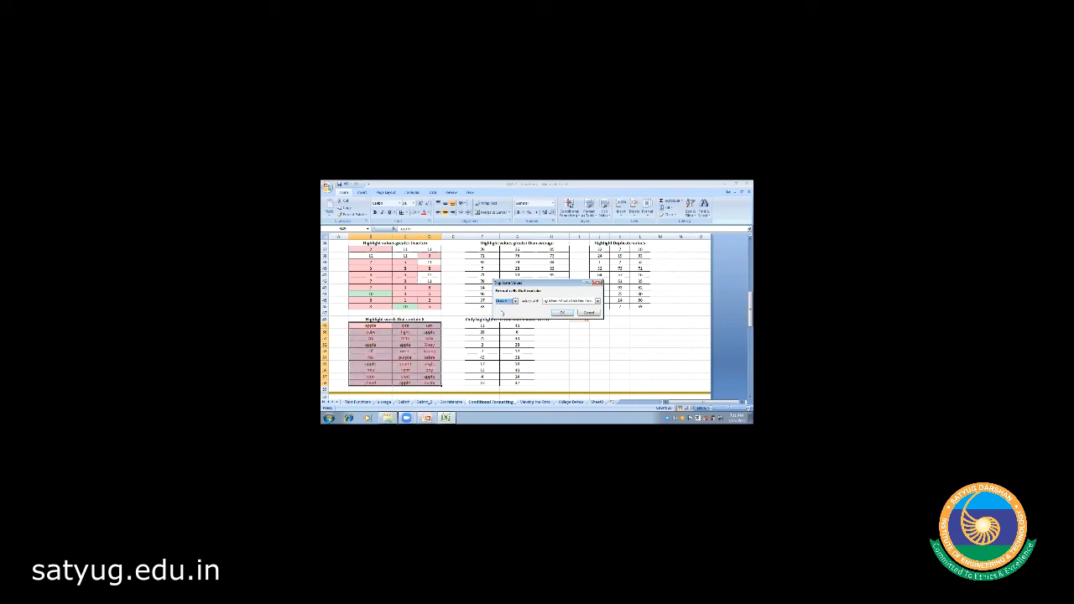
{"action": "left_click", "coordinate": [597, 300]}
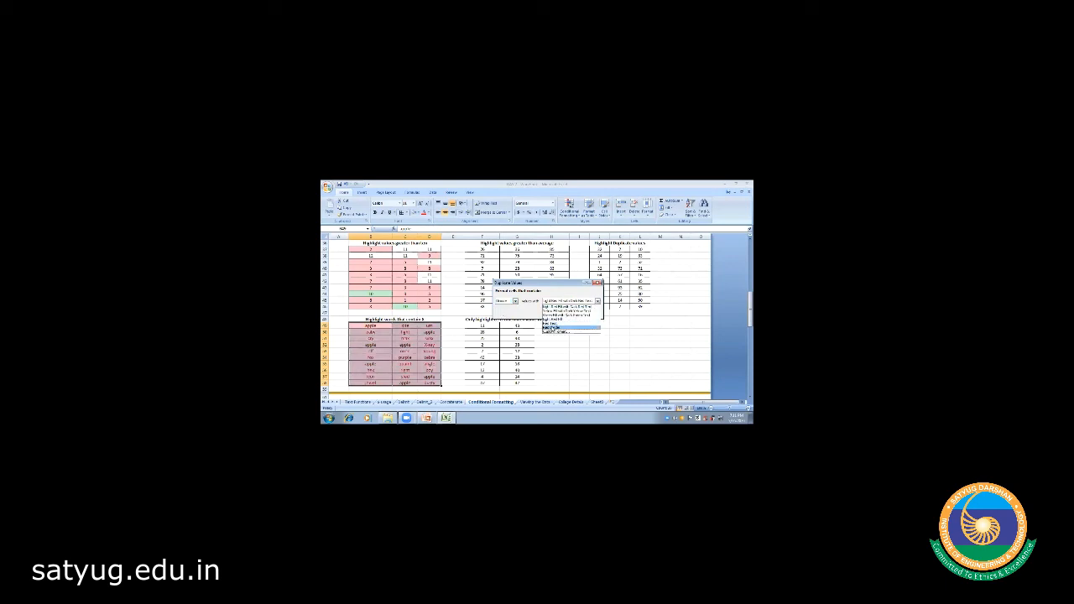
{"action": "left_click", "coordinate": [555, 320]}
{"action": "left_click", "coordinate": [564, 313]}
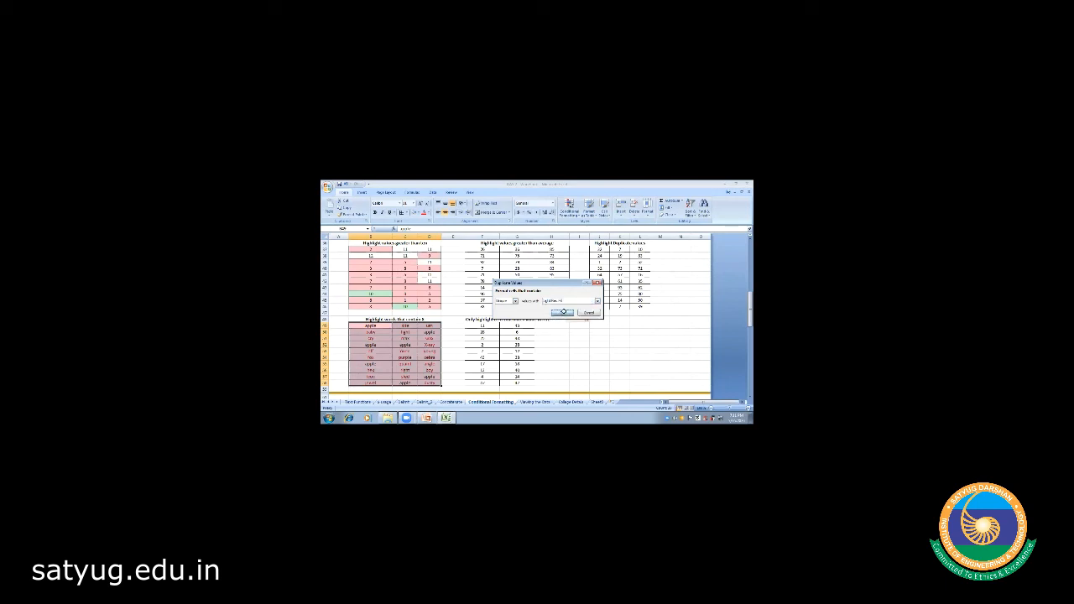
{"action": "left_click", "coordinate": [578, 351]}
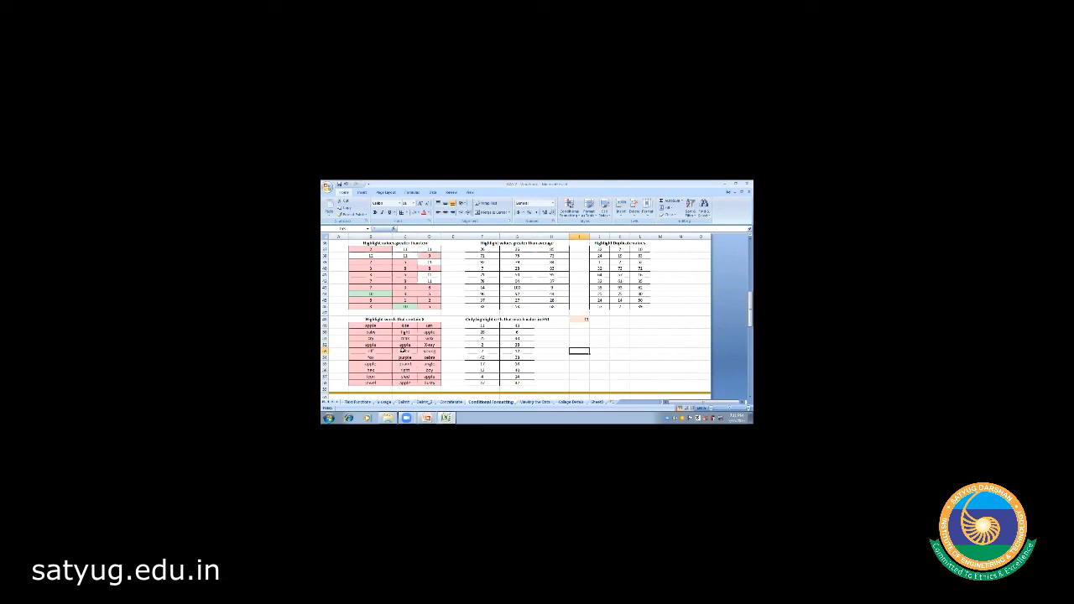
- Reselect the word table and undo both the unique and duplicate highlighting
{"action": "left_click", "coordinate": [374, 325]}
{"action": "key", "text": "shift+Right"}
{"action": "key", "text": "shift+Right"}
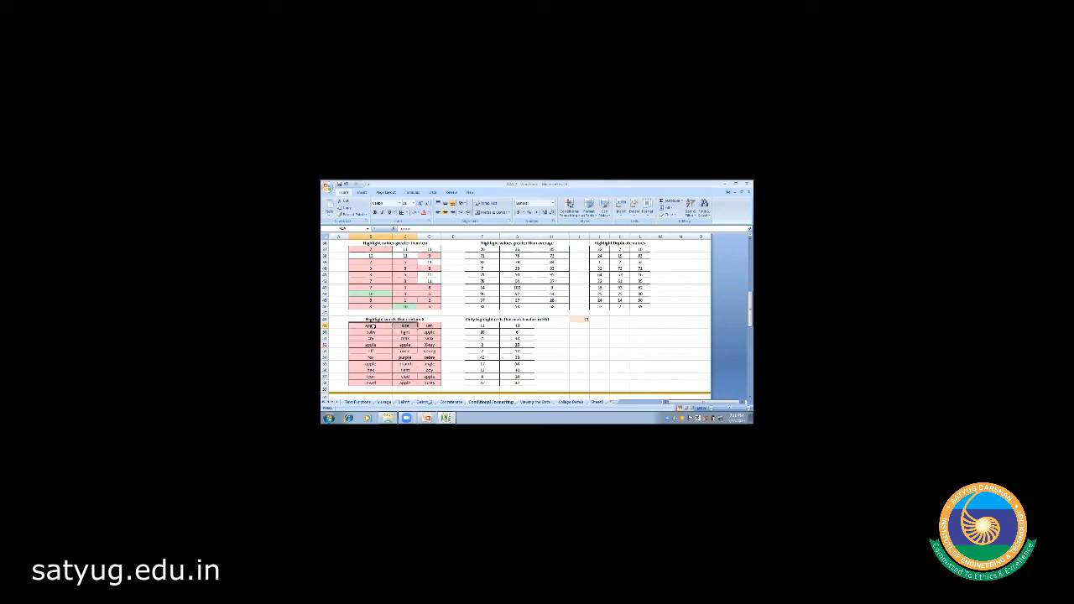
{"action": "key", "text": "shift+Down"}
{"action": "key", "text": "shift+Down"}
{"action": "key", "text": "shift+Down"}
{"action": "key", "text": "shift+Down"}
{"action": "key", "text": "shift+Down"}
{"action": "key", "text": "shift+Down"}
{"action": "key", "text": "shift+Down"}
{"action": "key", "text": "shift+Down"}
{"action": "key", "text": "shift+Down"}
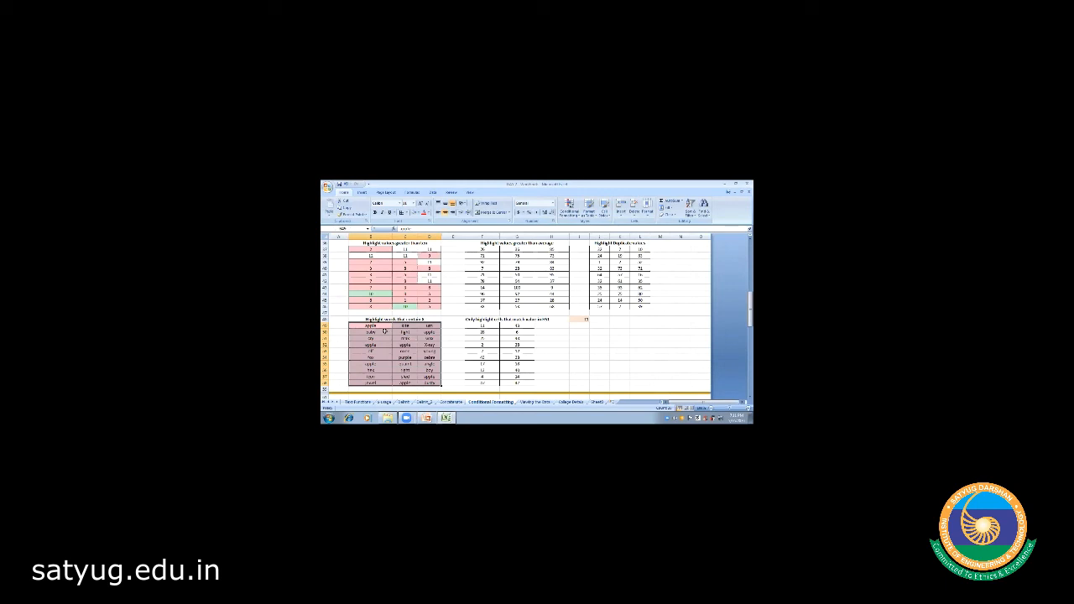
{"action": "key", "text": "ctrl+z"}
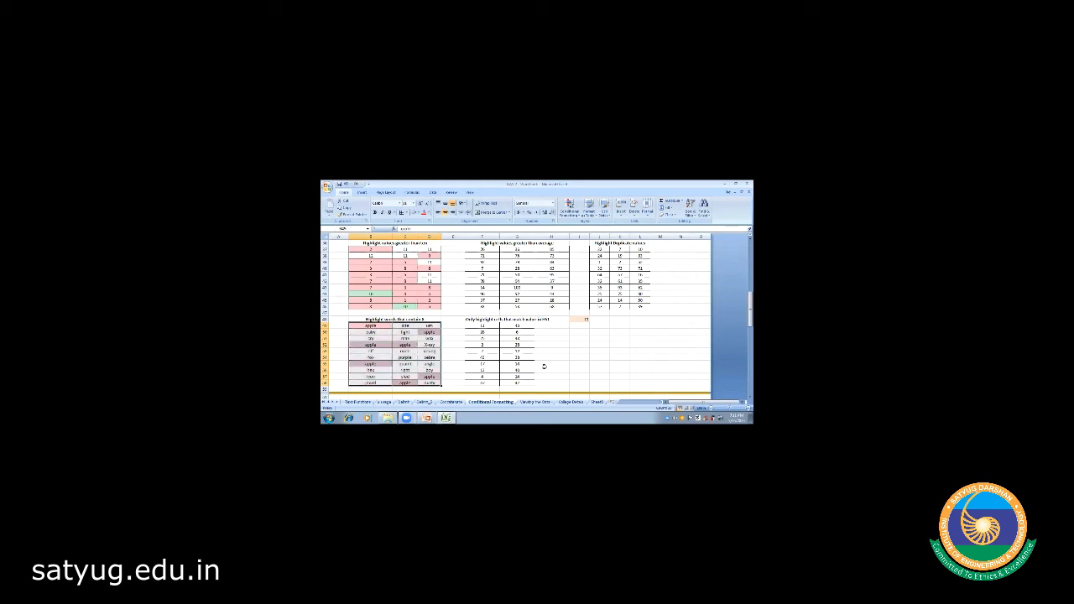
{"action": "key", "text": "ctrl+z"}
{"action": "left_click_drag", "start_coordinate": [750, 310], "coordinate": [750, 301]}
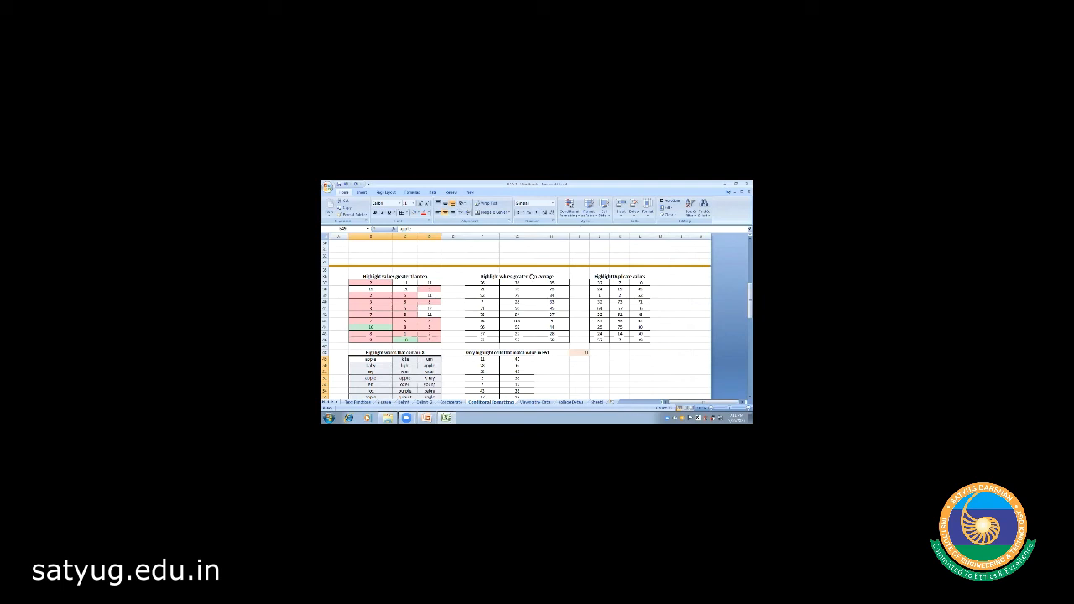
- Select F37:H46 and add an Above Average rule with a yellow fill
{"action": "left_click_drag", "start_coordinate": [481, 282], "coordinate": [551, 342]}
{"action": "left_click", "coordinate": [569, 206]}
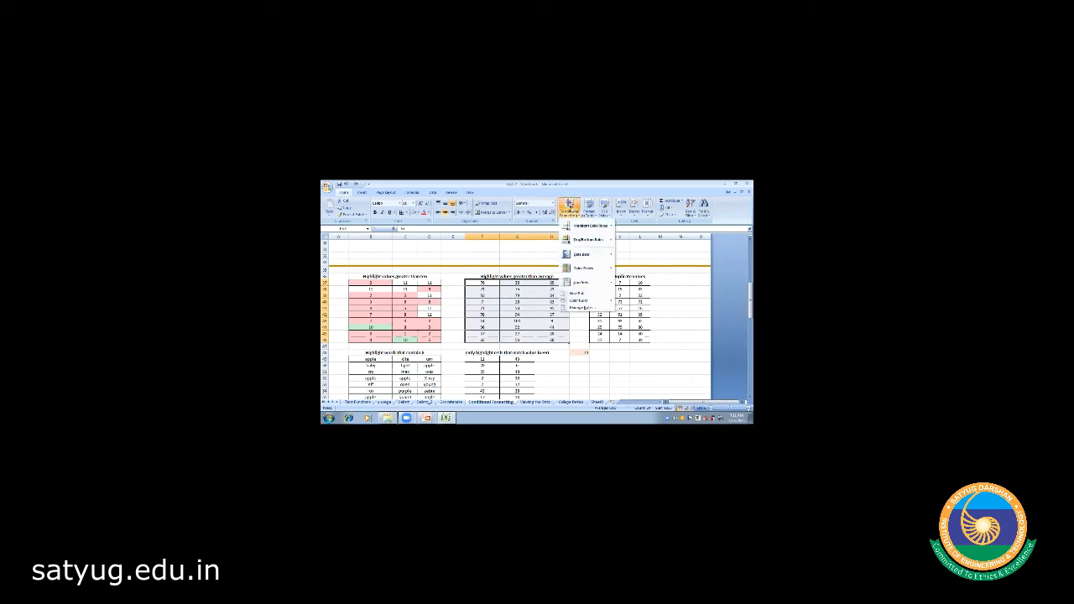
{"action": "mouse_move", "coordinate": [587, 240]}
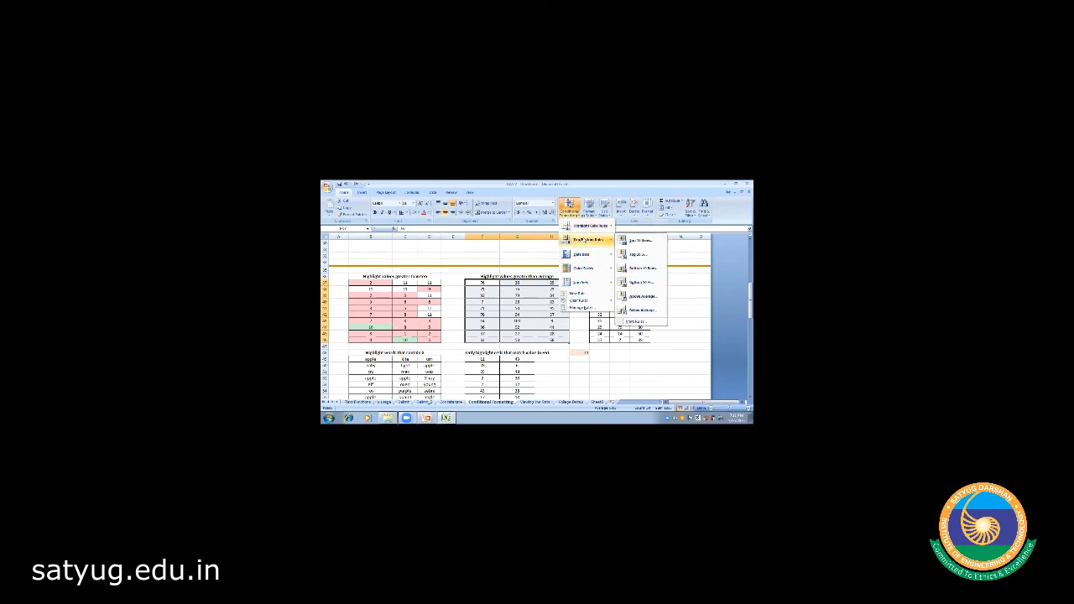
{"action": "left_click", "coordinate": [645, 297]}
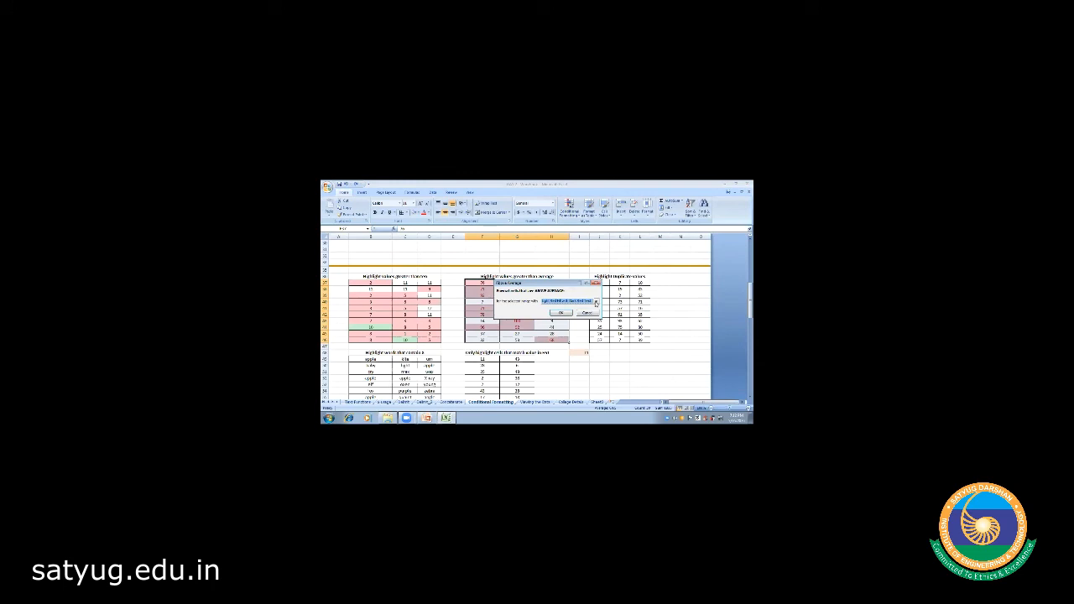
{"action": "left_click", "coordinate": [595, 303]}
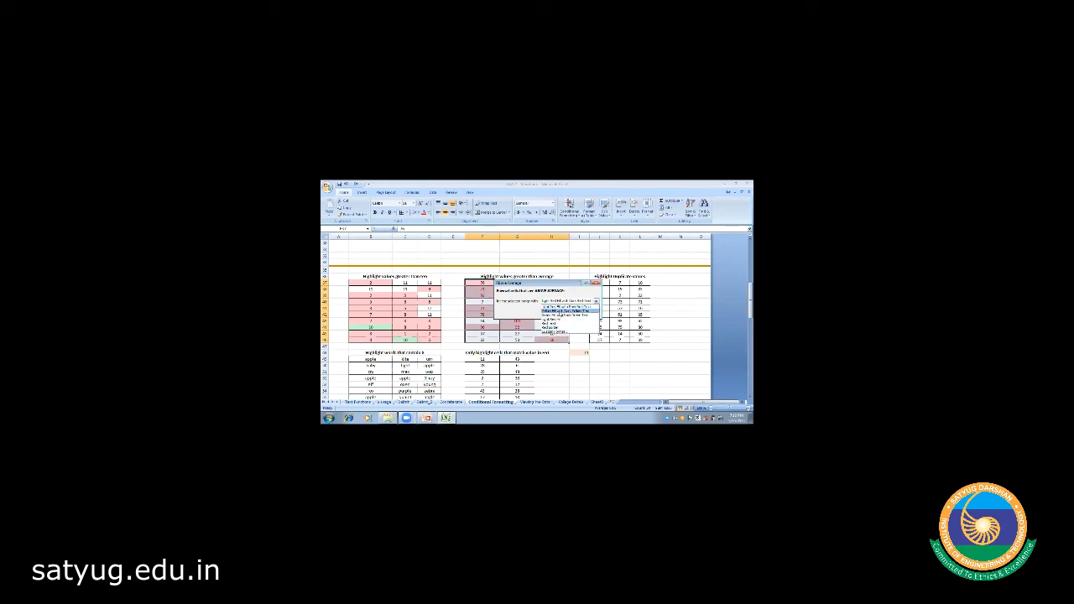
{"action": "left_click", "coordinate": [561, 311]}
{"action": "left_click", "coordinate": [561, 313]}
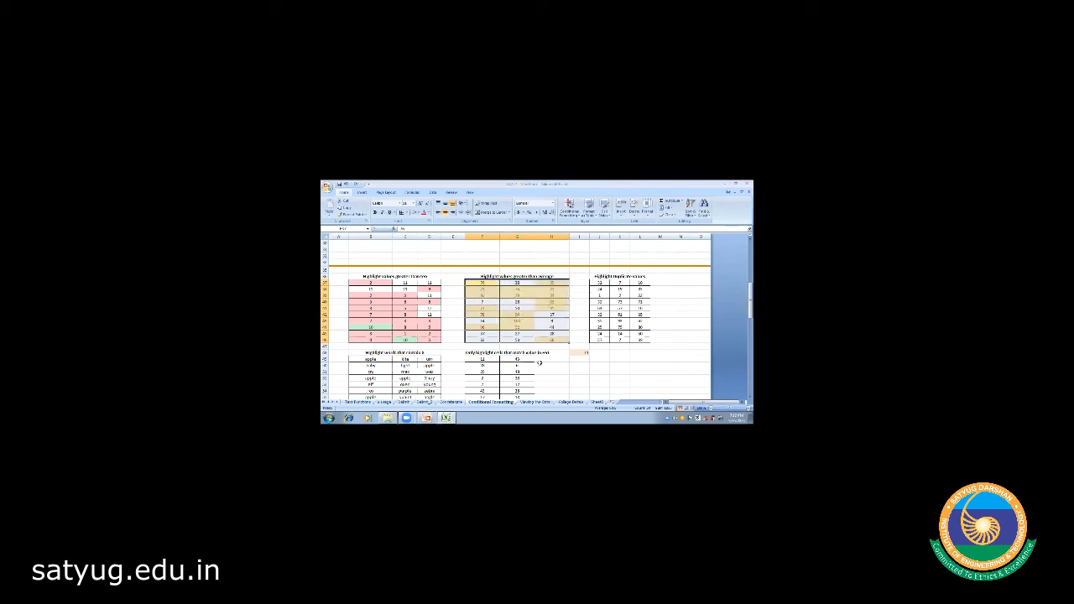
{"action": "left_click", "coordinate": [557, 389]}
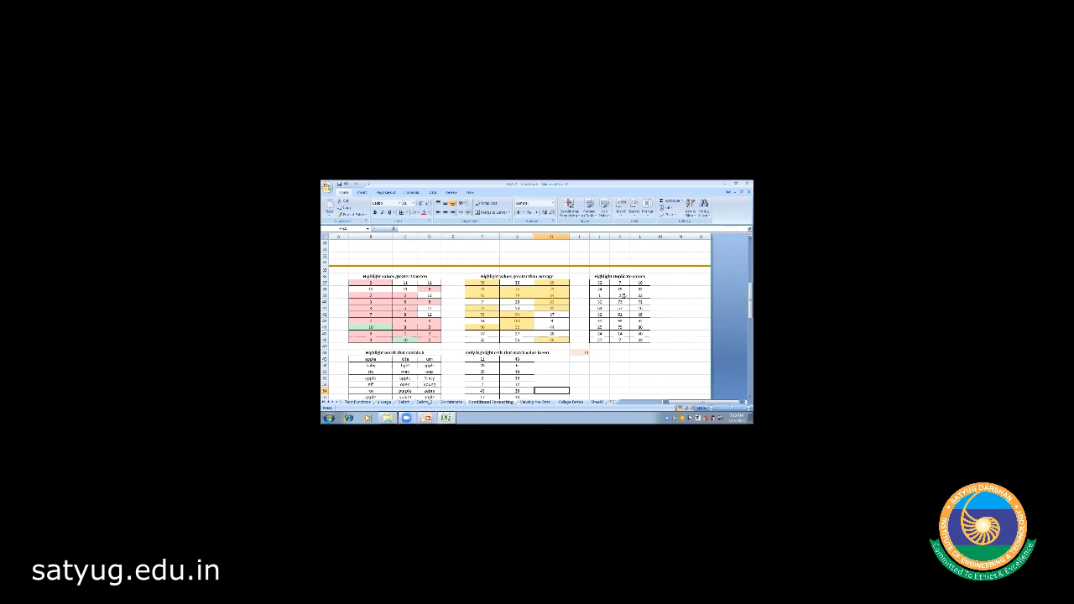
{"action": "left_click", "coordinate": [625, 376]}
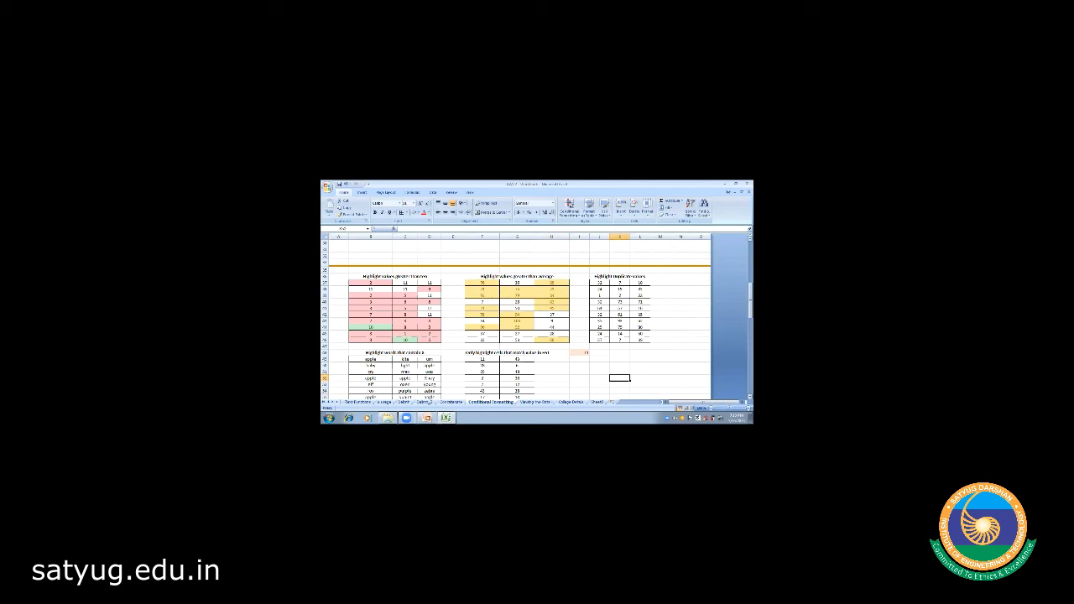
- Select B49:D58 and add a Text That Contains 'k' rule with light red fill
{"action": "scroll", "coordinate": [383, 322], "scroll_direction": "down", "scroll_amount": 2}
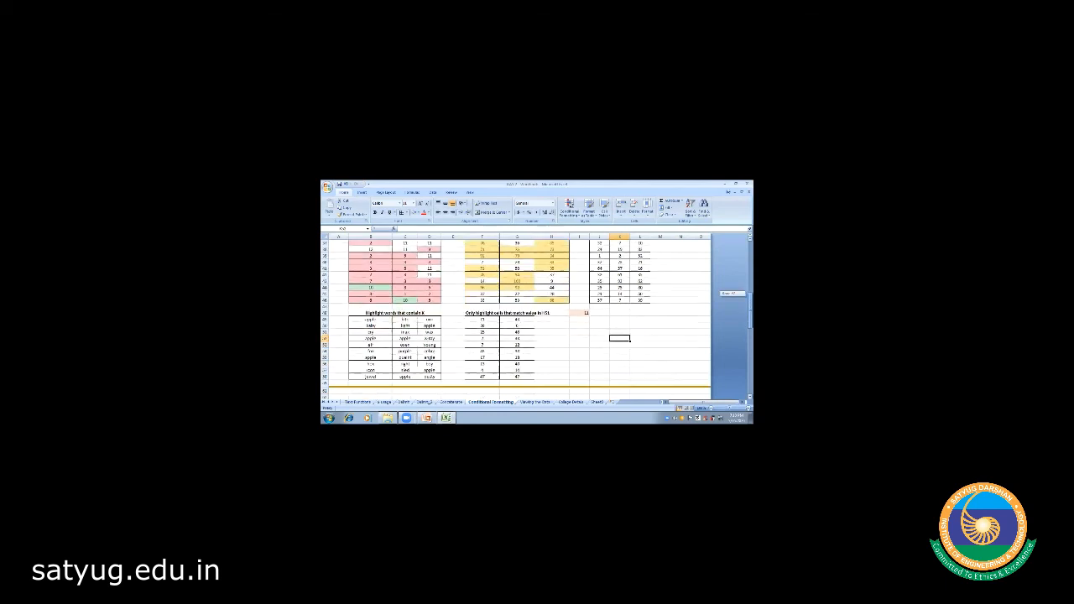
{"action": "left_click", "coordinate": [369, 319]}
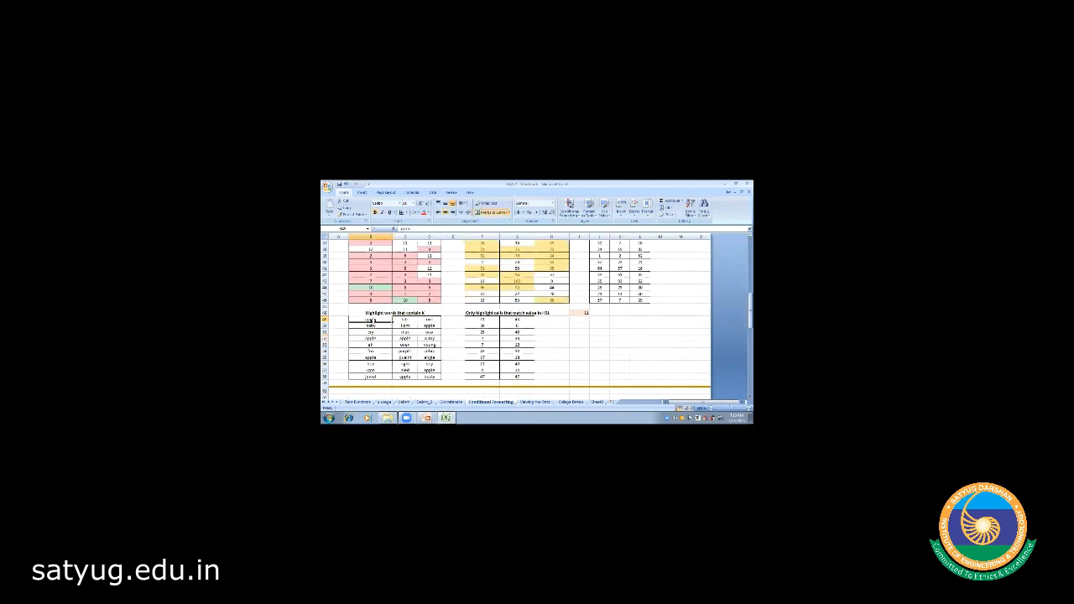
{"action": "left_click_drag", "start_coordinate": [370, 319], "coordinate": [429, 377]}
{"action": "left_click", "coordinate": [569, 207]}
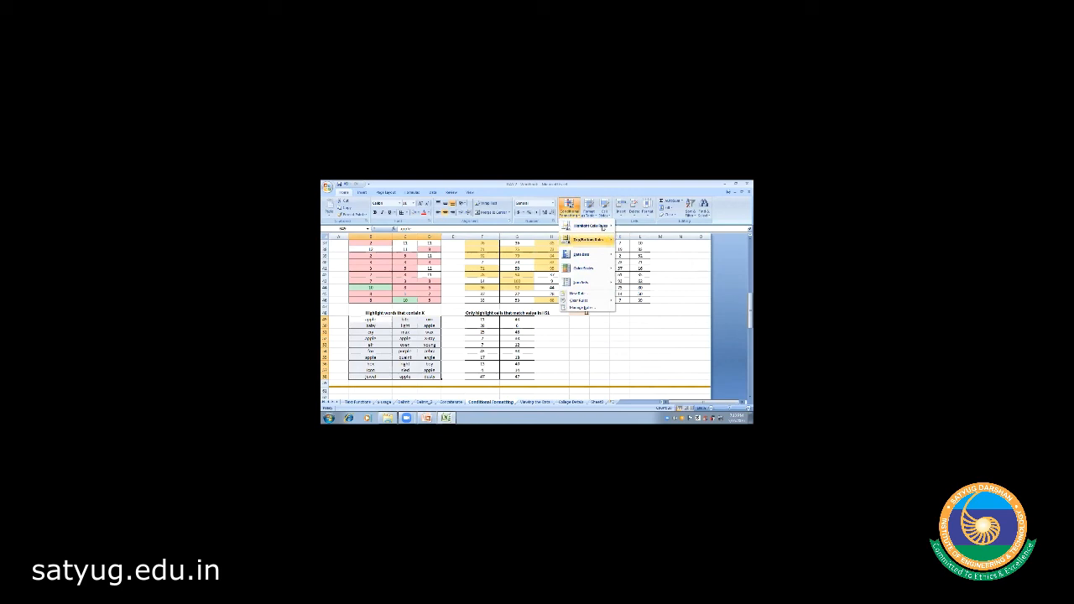
{"action": "mouse_move", "coordinate": [603, 226]}
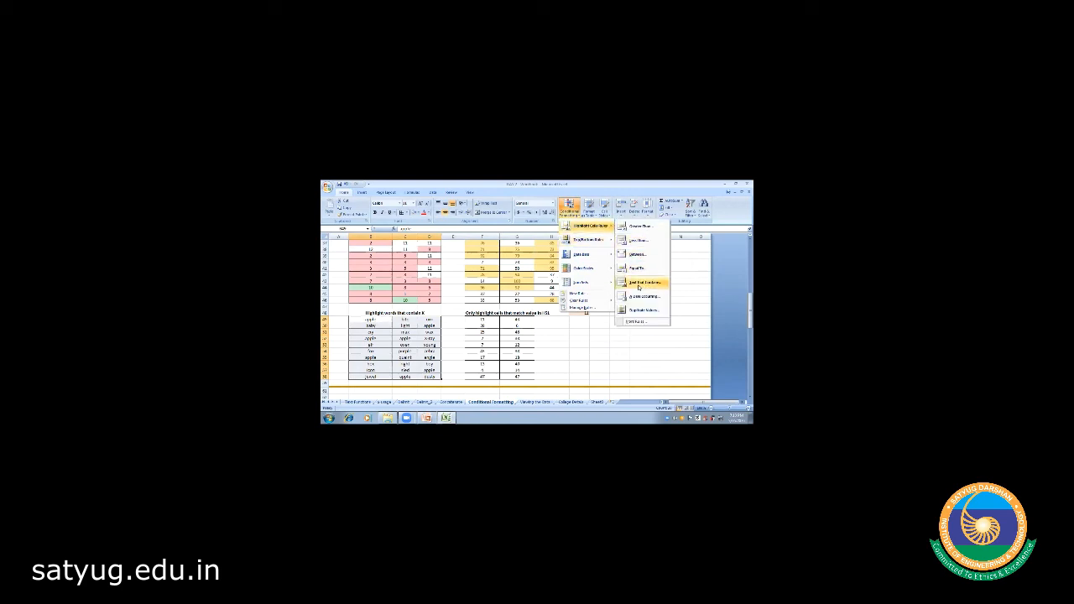
{"action": "left_click", "coordinate": [644, 283]}
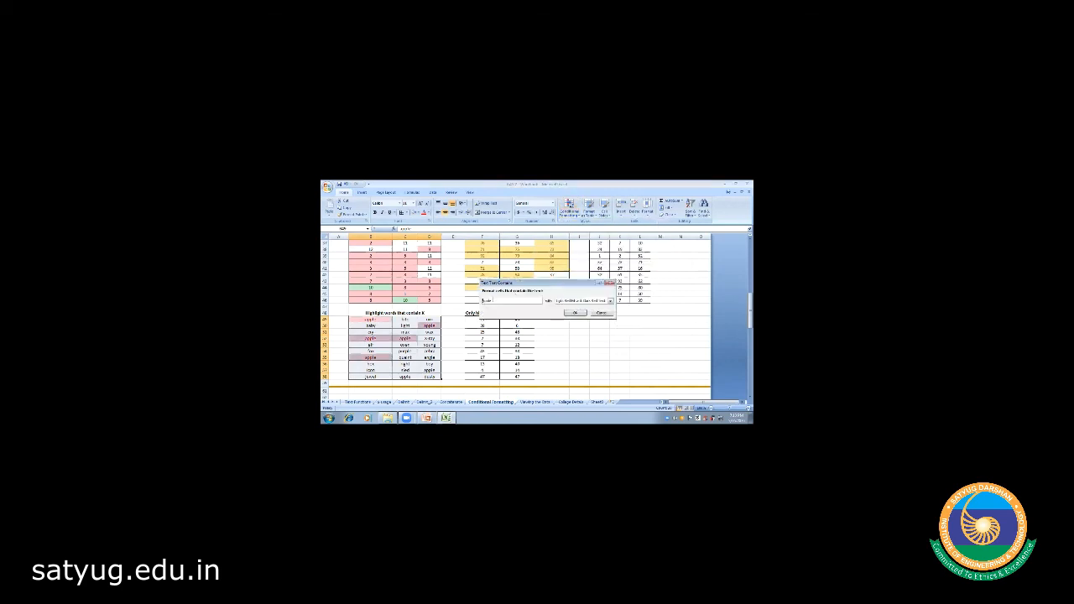
{"action": "key", "text": "BackSpace"}
{"action": "type", "text": "k"}
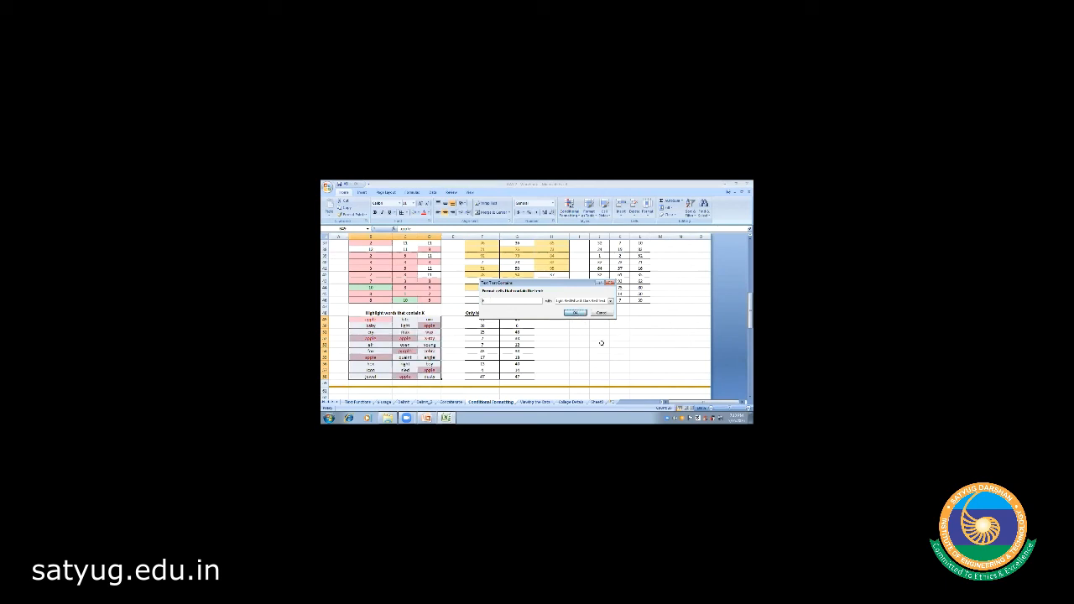
{"action": "left_click", "coordinate": [574, 312]}
{"action": "left_click", "coordinate": [599, 350]}
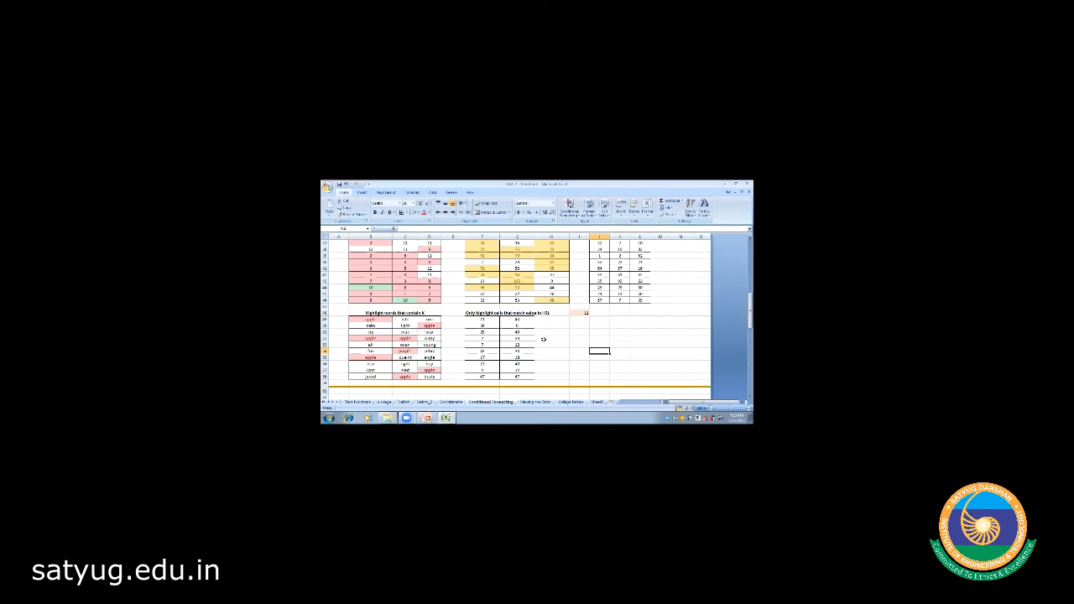
- Select the match-value number table, then check the value in cell I48
{"action": "left_click", "coordinate": [486, 320]}
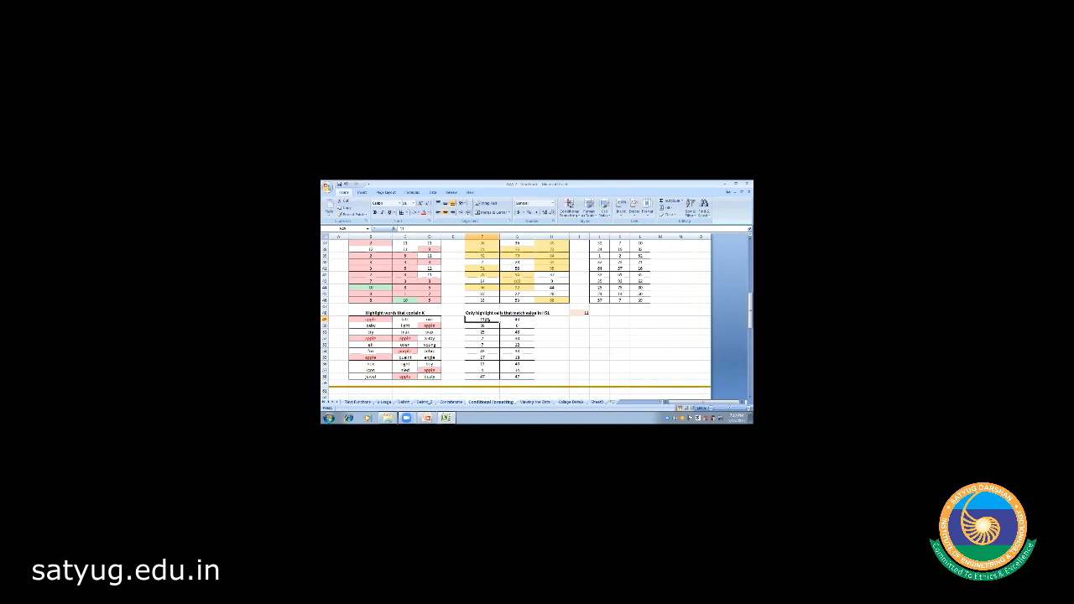
{"action": "key", "text": "shift+Right"}
{"action": "key", "text": "shift+Down"}
{"action": "key", "text": "shift+Down"}
{"action": "key", "text": "shift+Down"}
{"action": "key", "text": "shift+Down"}
{"action": "key", "text": "shift+Down"}
{"action": "key", "text": "shift+Down"}
{"action": "key", "text": "shift+Down"}
{"action": "key", "text": "shift+Down"}
{"action": "key", "text": "shift+Down"}
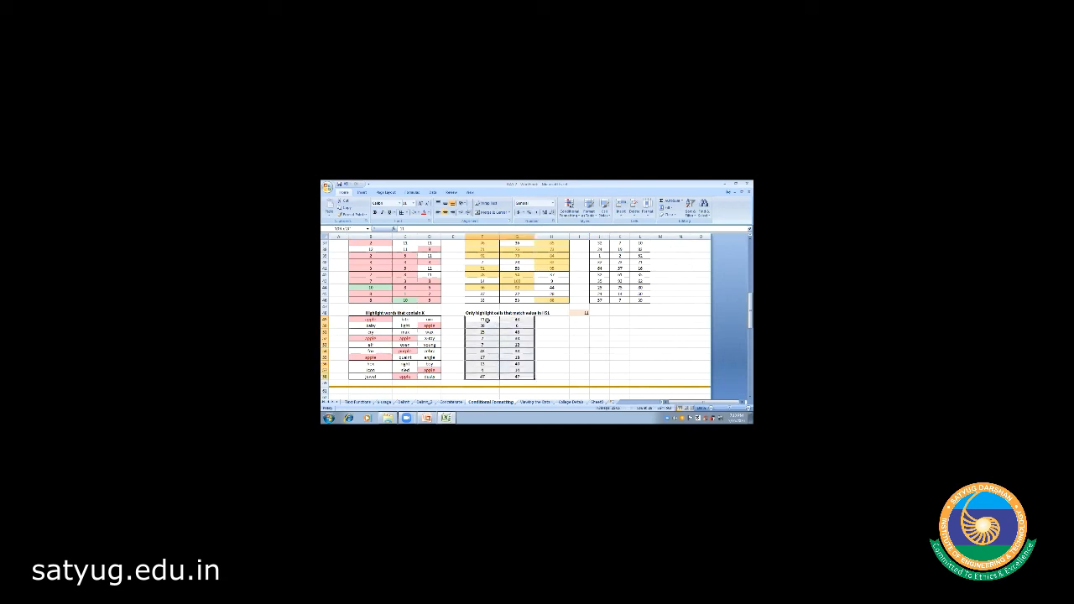
{"action": "left_click", "coordinate": [578, 338]}
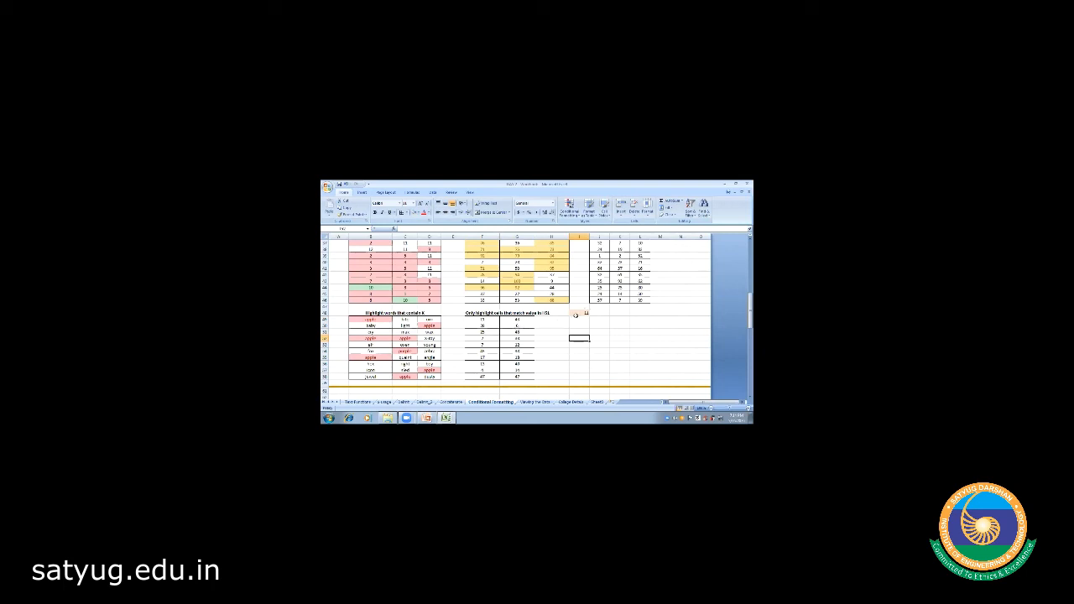
{"action": "left_click", "coordinate": [578, 312]}
{"action": "double_click", "coordinate": [549, 312]}
- Correct F48's heading reference to I48 and select the number block F49:G58
{"action": "left_click", "coordinate": [484, 311]}
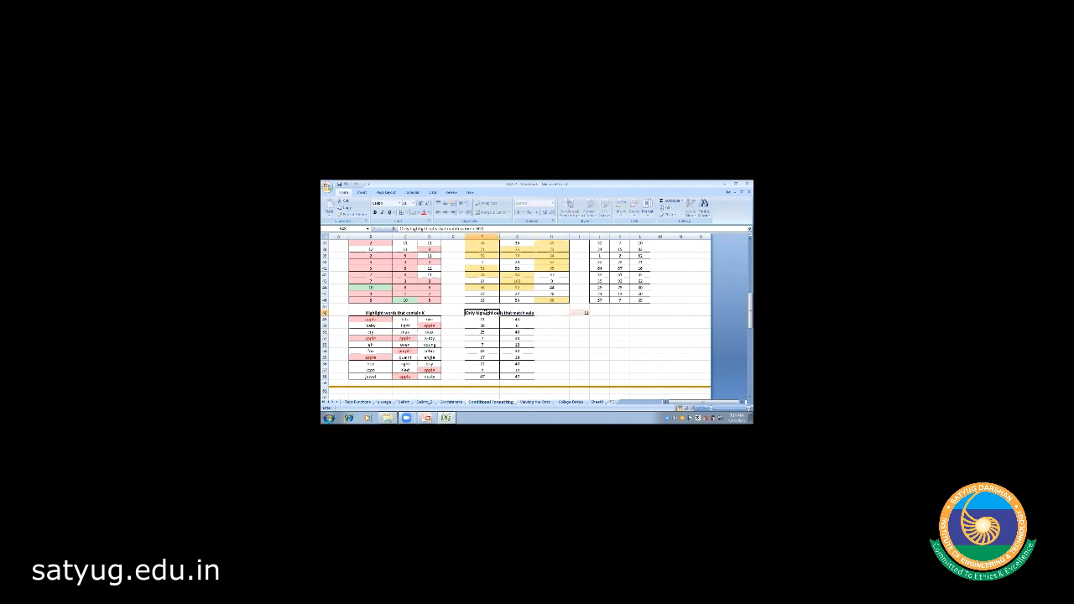
{"action": "key", "text": "F2"}
{"action": "key", "text": "BackSpace"}
{"action": "left_click", "coordinate": [572, 337]}
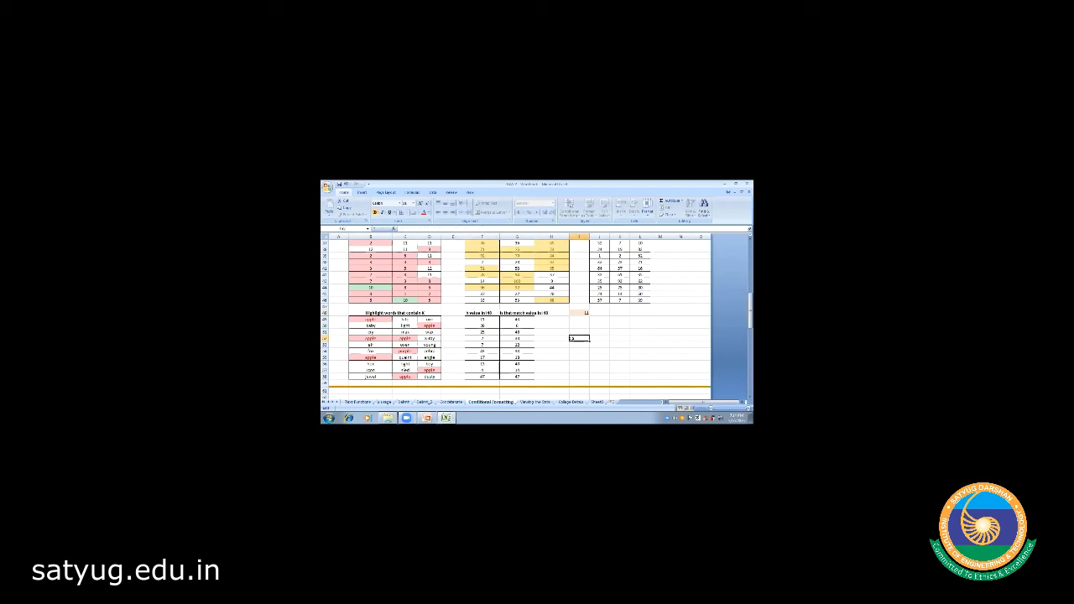
{"action": "left_click", "coordinate": [578, 314]}
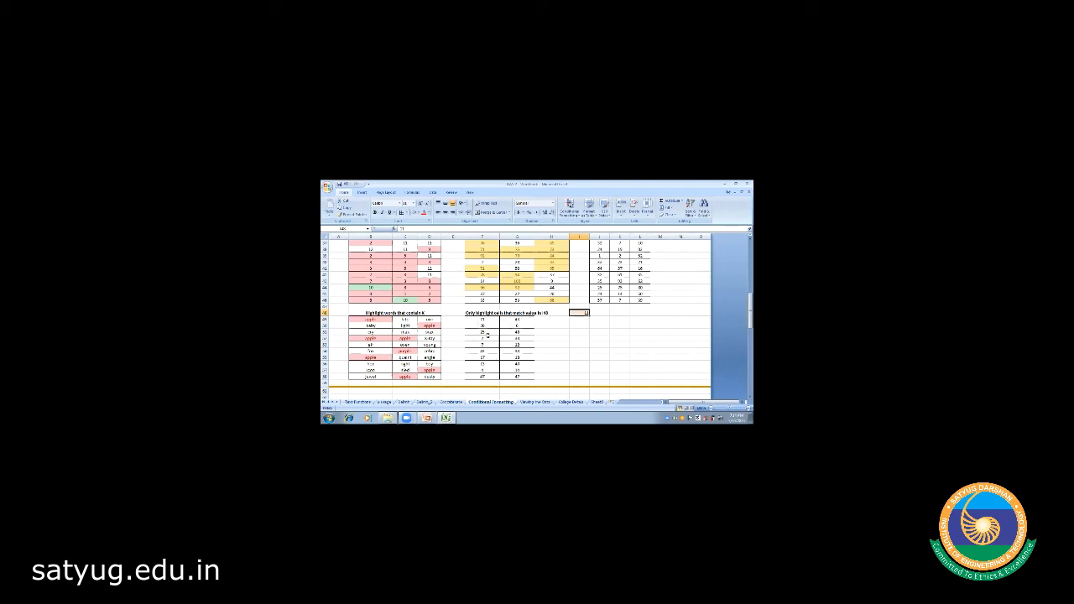
{"action": "left_click", "coordinate": [482, 318]}
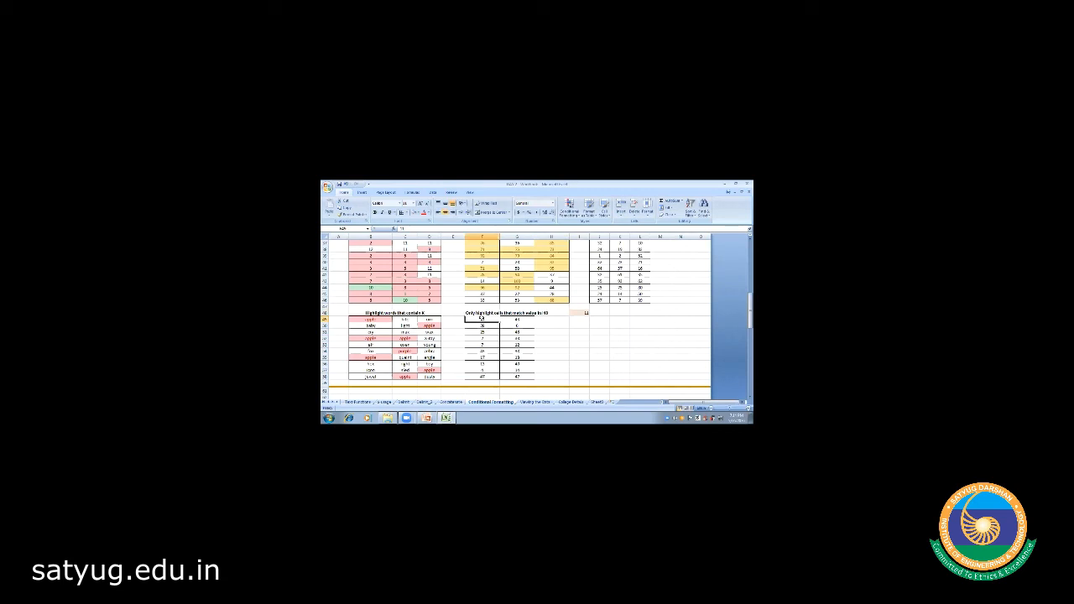
{"action": "left_click_drag", "start_coordinate": [481, 318], "coordinate": [517, 376]}
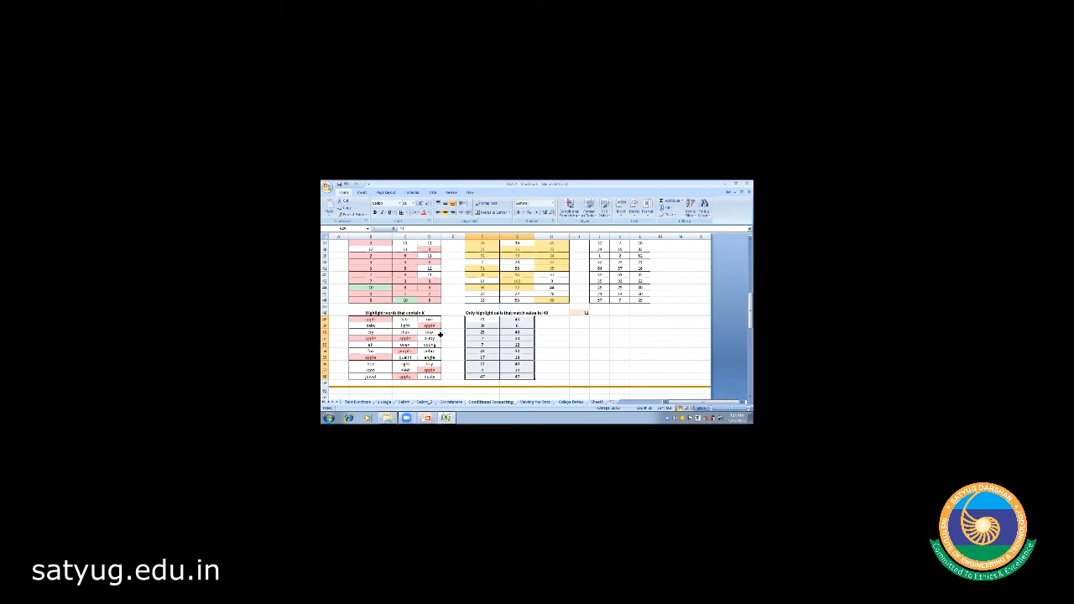
- Add an Equal To rule to the selected table, replacing 25 with 49, using Light Red Fill
{"action": "left_click", "coordinate": [570, 206]}
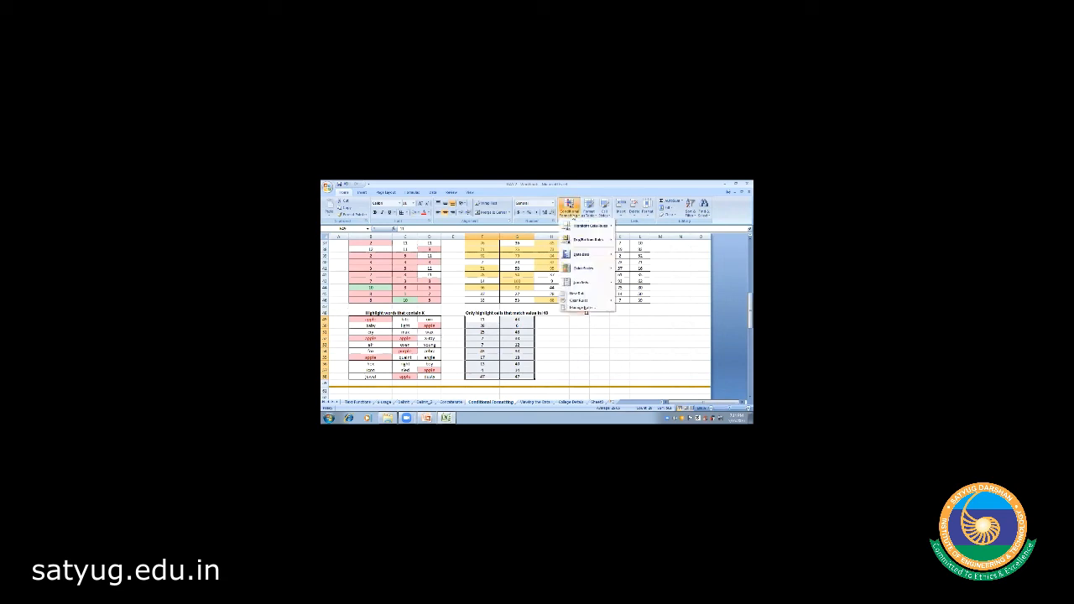
{"action": "mouse_move", "coordinate": [587, 228]}
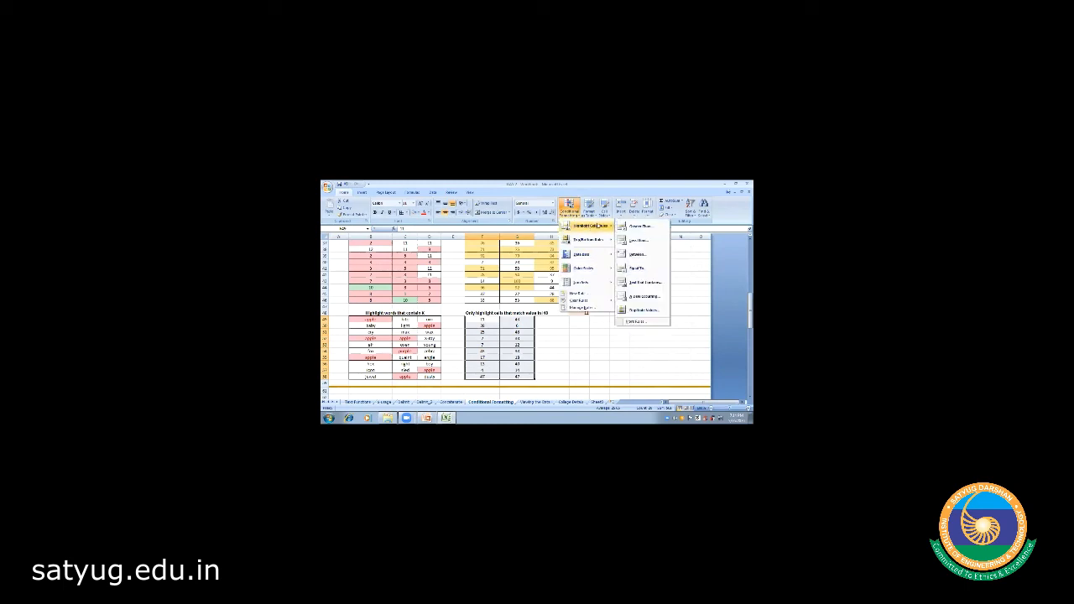
{"action": "left_click", "coordinate": [637, 270]}
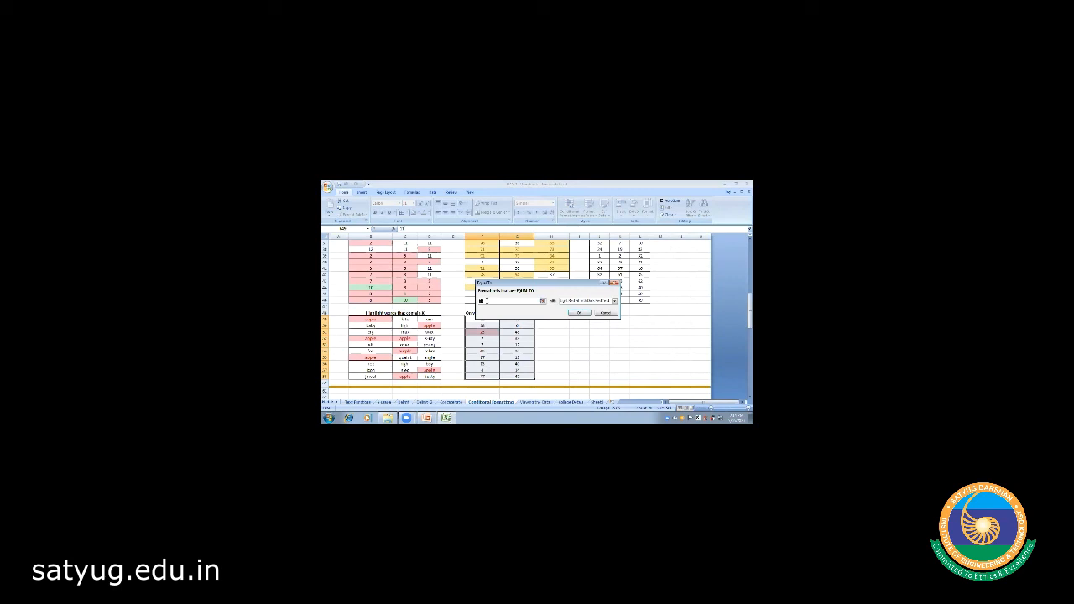
{"action": "key", "text": "BackSpace"}
{"action": "key", "text": "BackSpace"}
{"action": "type", "text": "49"}
{"action": "left_click", "coordinate": [615, 302]}
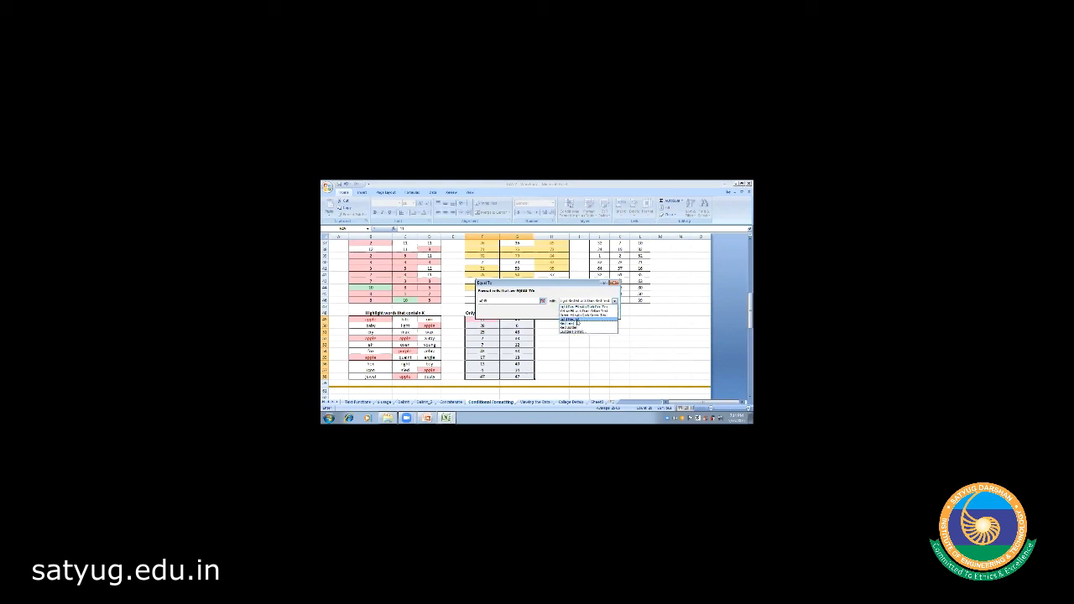
{"action": "left_click", "coordinate": [577, 319]}
{"action": "left_click", "coordinate": [574, 313]}
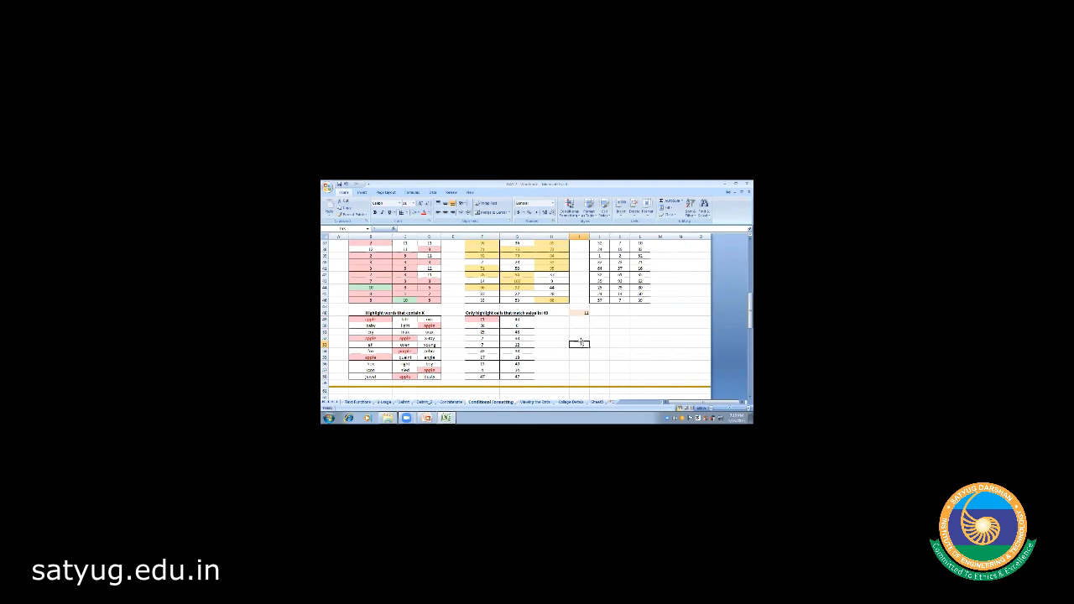
- Apply a default Equal To highlight rule to F49:G58 and enter a new value in column I
{"action": "left_click", "coordinate": [492, 319]}
{"action": "key", "text": "shift+Right"}
{"action": "key", "text": "shift+Right"}
{"action": "key", "text": "shift+Left"}
{"action": "key", "text": "shift+Down"}
{"action": "key", "text": "shift+Down"}
{"action": "key", "text": "shift+Down"}
{"action": "key", "text": "shift+Down"}
{"action": "key", "text": "shift+Down"}
{"action": "key", "text": "shift+Down"}
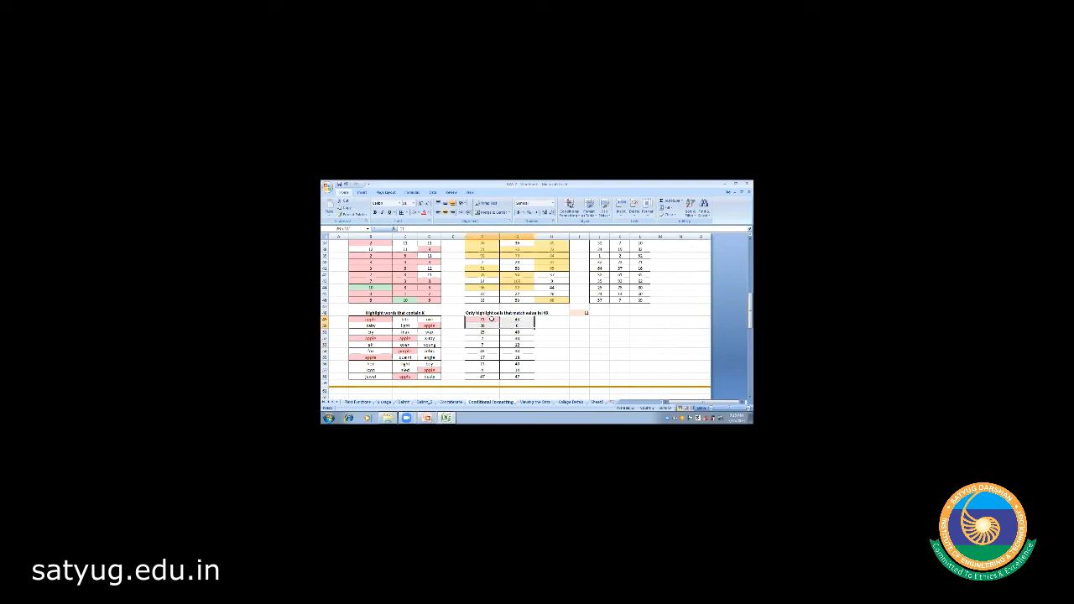
{"action": "key", "text": "shift+Down"}
{"action": "key", "text": "shift+Down"}
{"action": "key", "text": "shift+Down"}
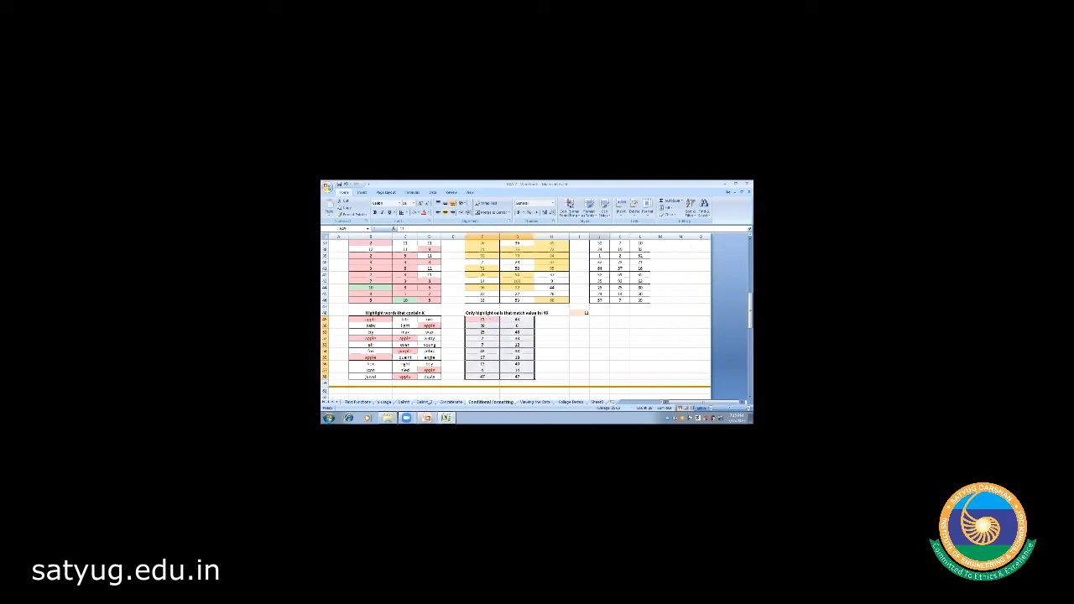
{"action": "left_click", "coordinate": [570, 205]}
{"action": "mouse_move", "coordinate": [592, 225]}
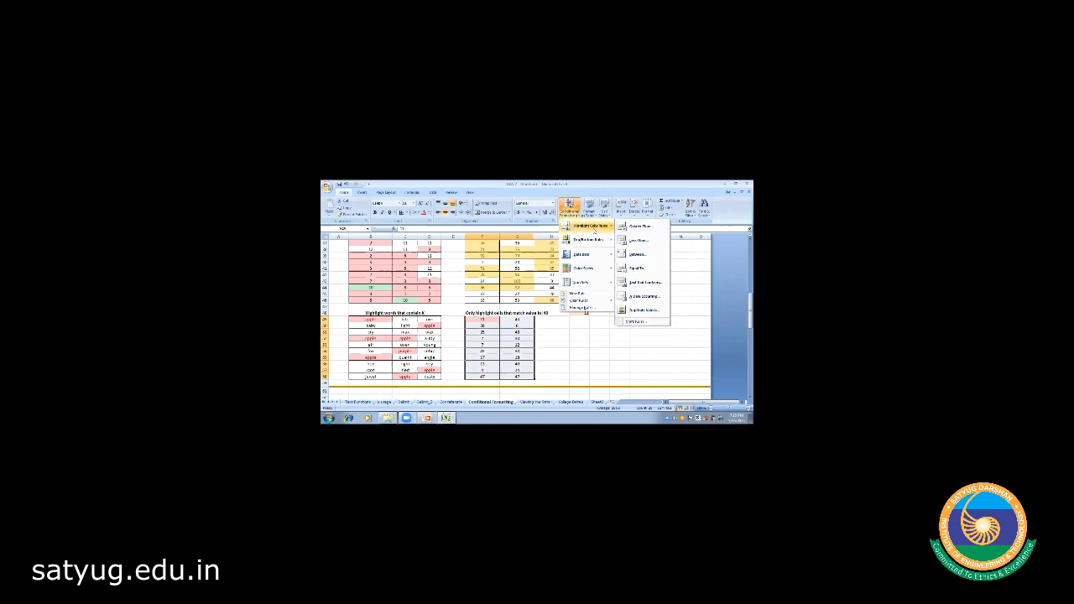
{"action": "left_click", "coordinate": [637, 269]}
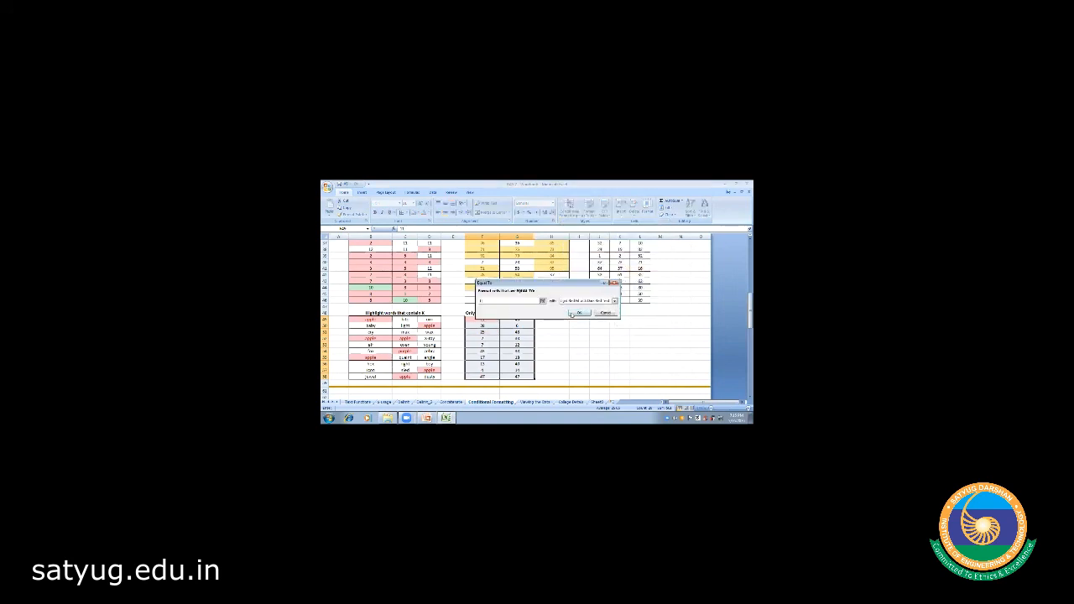
{"action": "left_click", "coordinate": [578, 312]}
{"action": "left_click", "coordinate": [555, 345]}
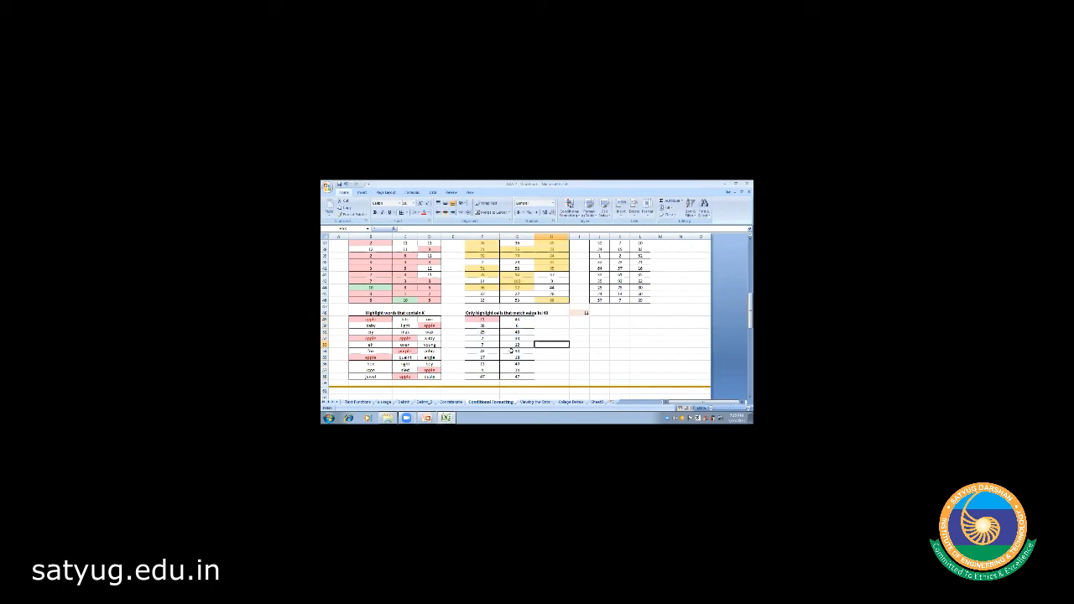
{"action": "left_click", "coordinate": [584, 312]}
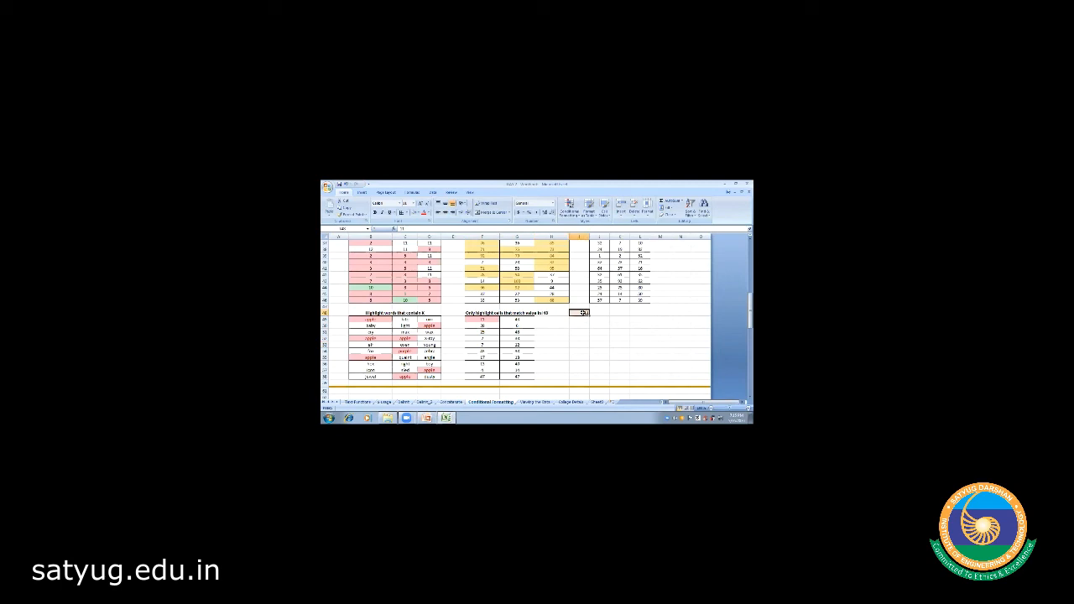
{"action": "left_click", "coordinate": [579, 351]}
- Reselect F49:G58 and add an Equal To highlight rule with value 4
{"action": "left_click", "coordinate": [482, 320]}
{"action": "left_click_drag", "start_coordinate": [485, 321], "coordinate": [516, 377]}
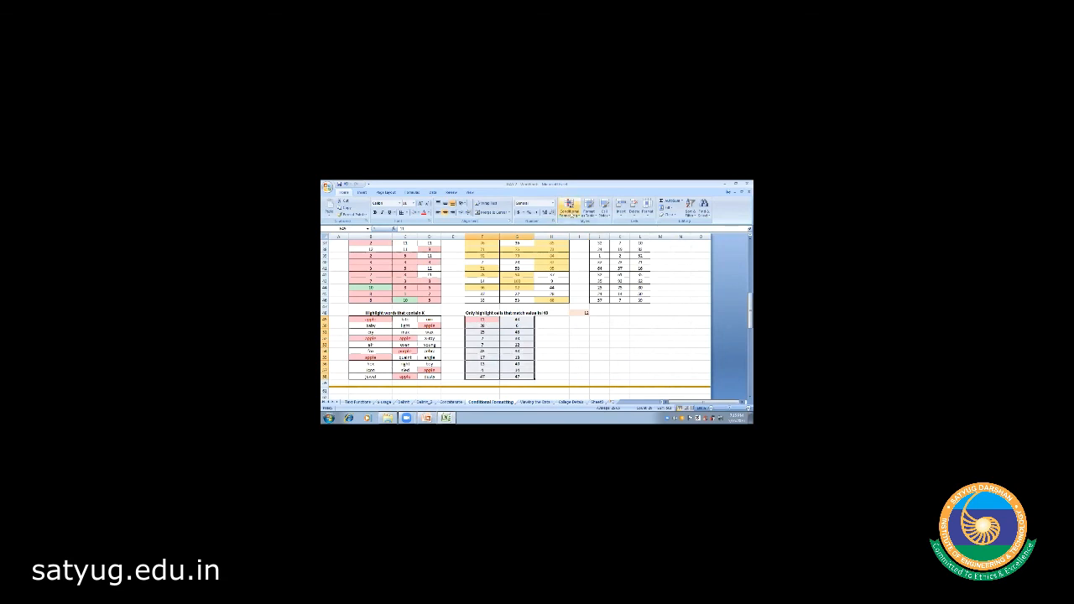
{"action": "left_click", "coordinate": [570, 206]}
{"action": "mouse_move", "coordinate": [587, 227]}
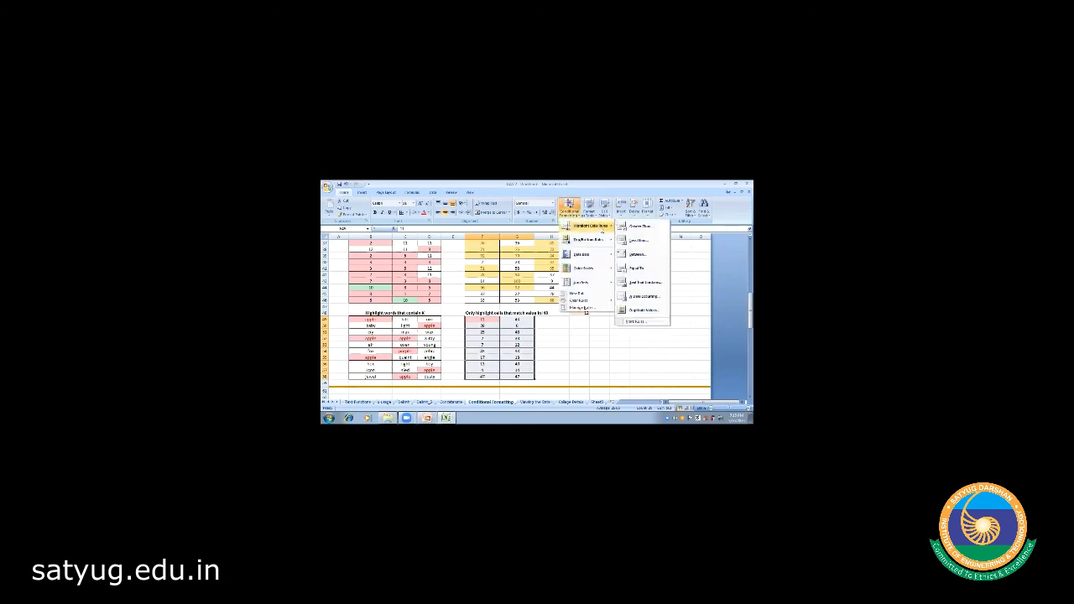
{"action": "left_click", "coordinate": [638, 269]}
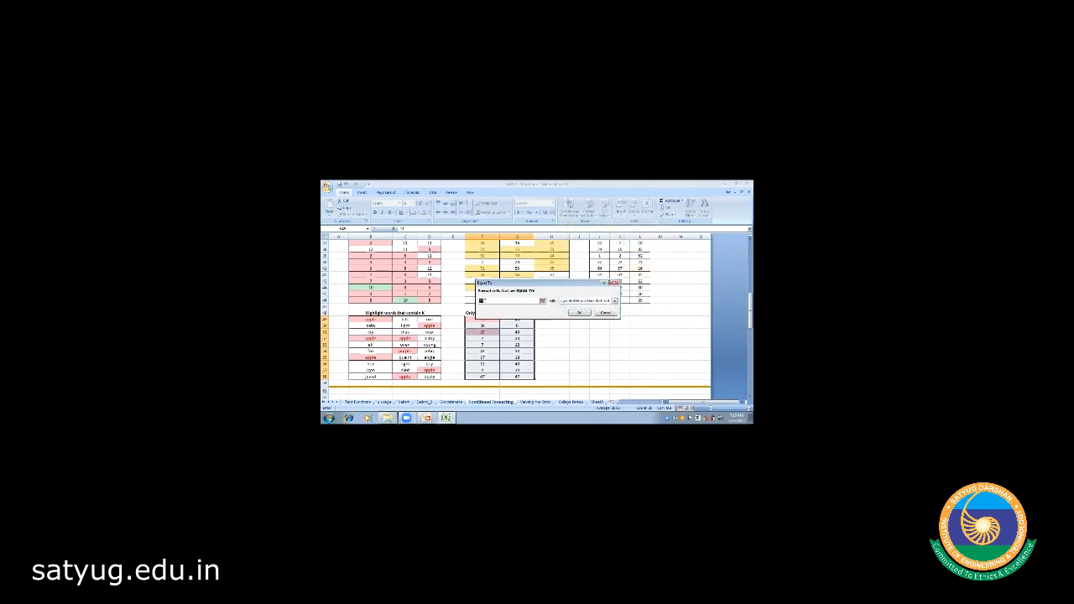
{"action": "type", "text": "4"}
{"action": "left_click", "coordinate": [580, 314]}
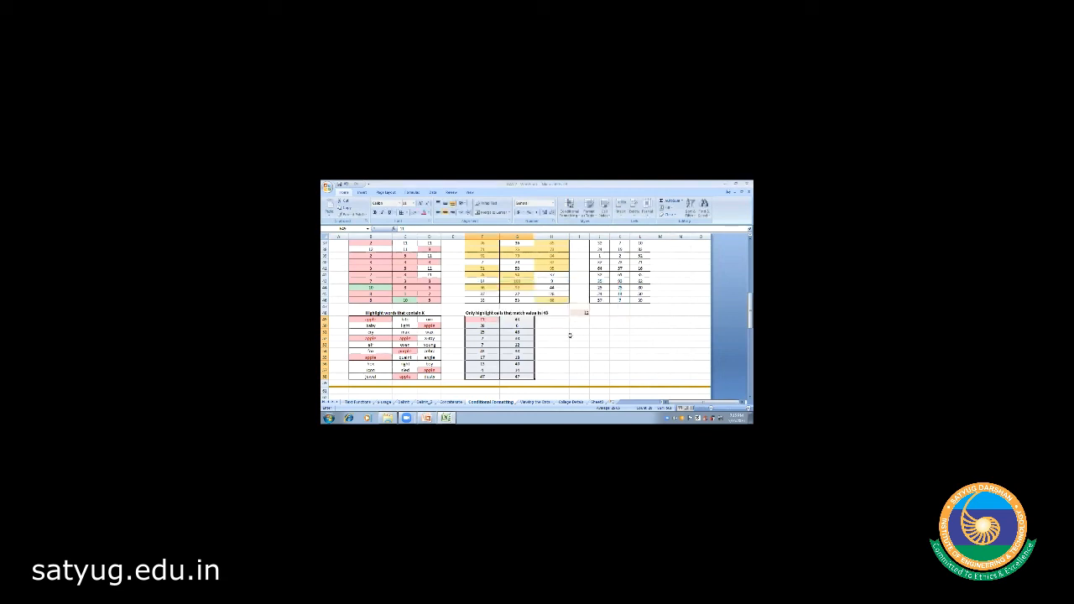
{"action": "left_click", "coordinate": [569, 336]}
- Enter 13 in I48 and reselect the lower number table F49:G58
{"action": "left_click", "coordinate": [578, 312]}
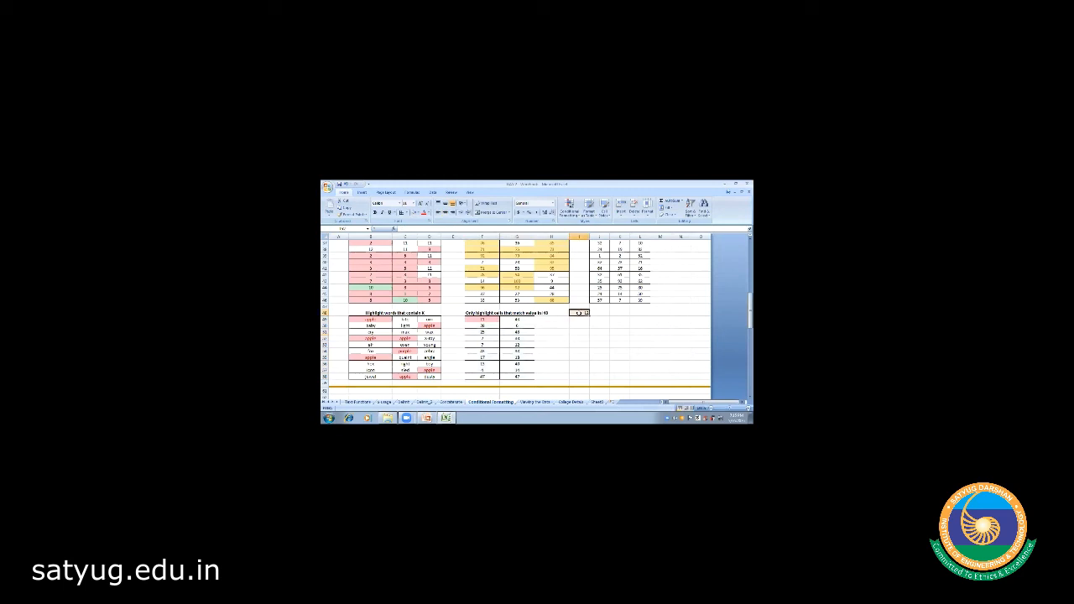
{"action": "key", "text": "Return"}
{"action": "left_click", "coordinate": [551, 357]}
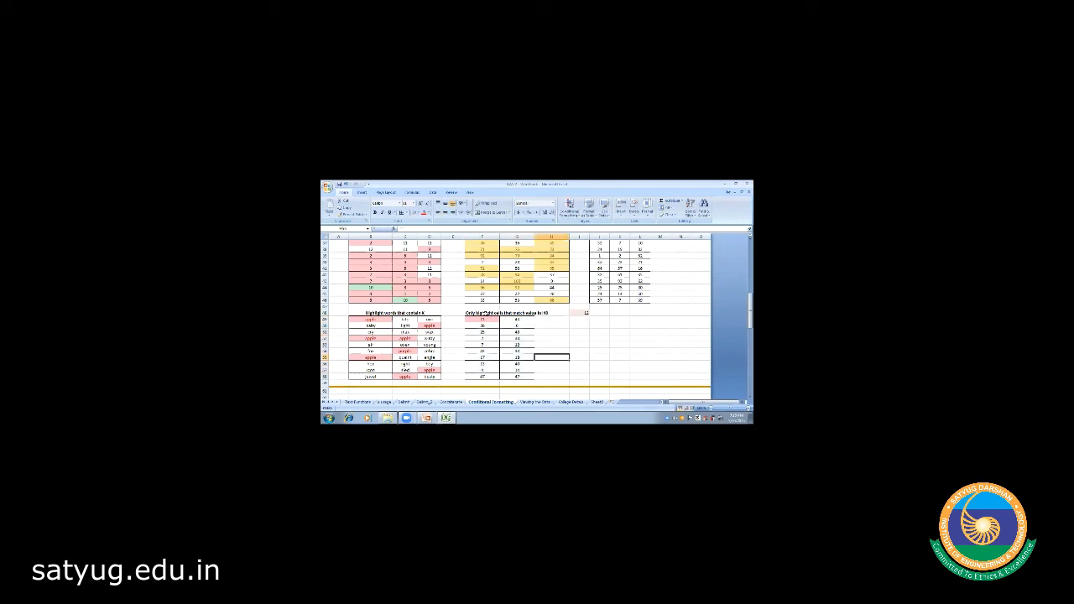
{"action": "mouse_move", "coordinate": [482, 318]}
{"action": "left_mouse_down"}
{"action": "mouse_move", "coordinate": [517, 338]}
{"action": "mouse_move", "coordinate": [517, 376]}
{"action": "left_mouse_up"}
{"action": "left_click", "coordinate": [569, 206]}
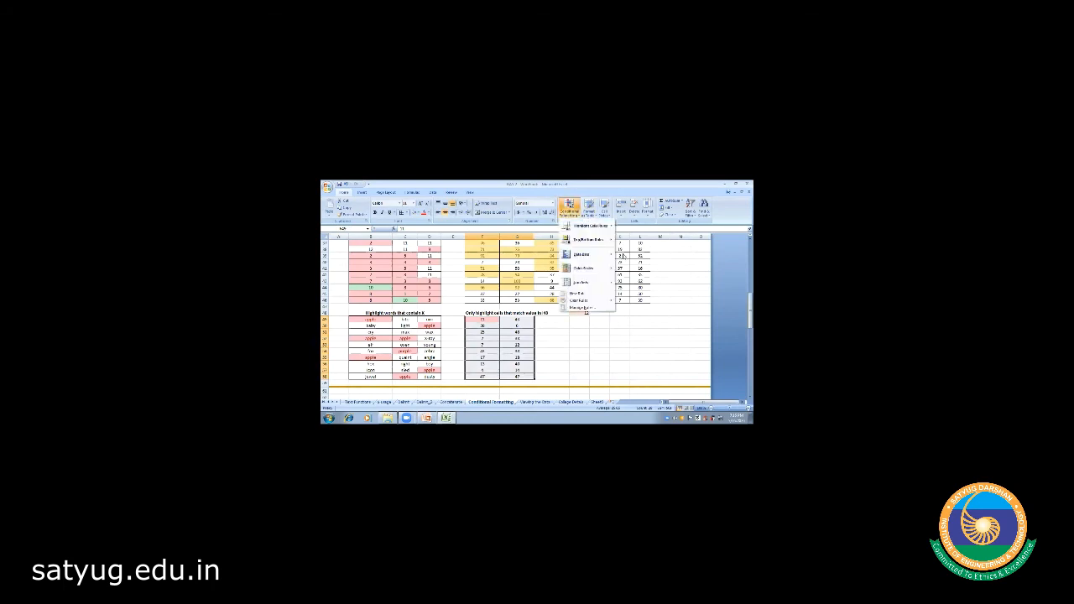
- Create an Equal To rule using a cell-reference formula with Light Red Fill
{"action": "mouse_move", "coordinate": [591, 226]}
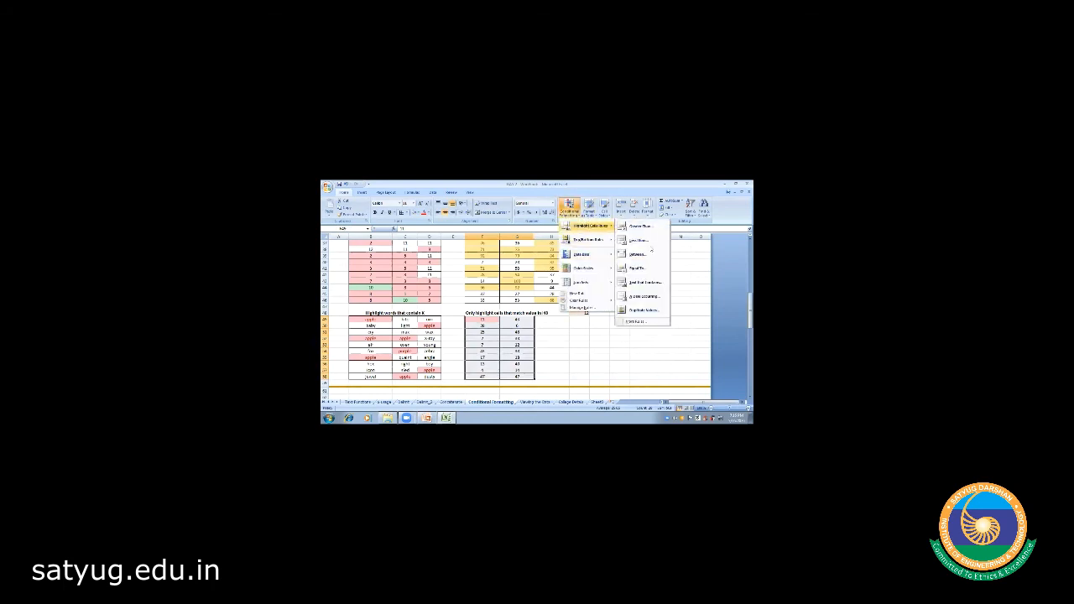
{"action": "left_click", "coordinate": [636, 267]}
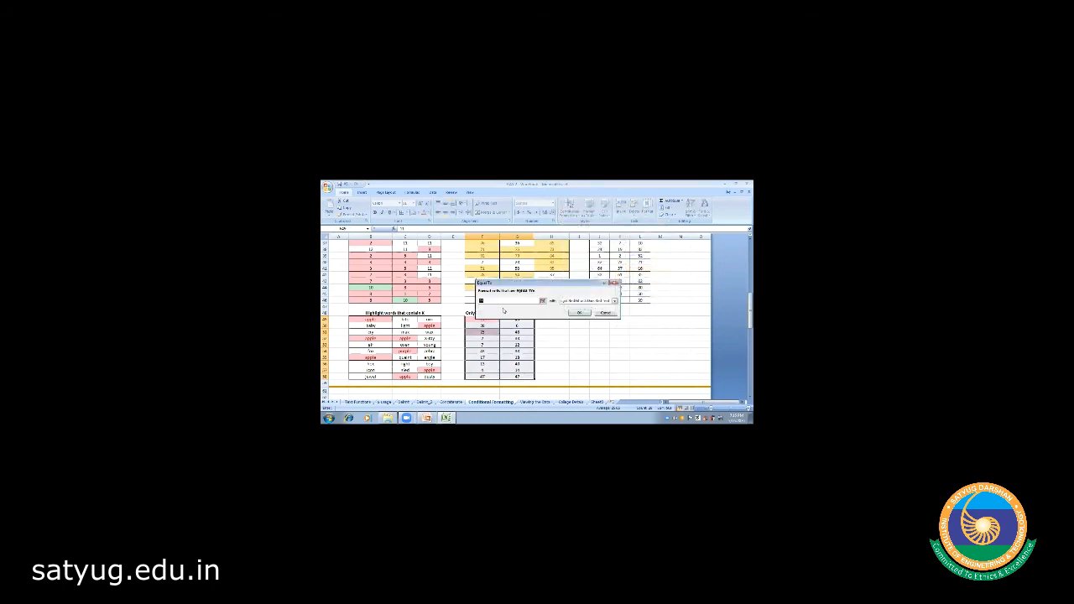
{"action": "type", "text": "="}
{"action": "left_click", "coordinate": [613, 303]}
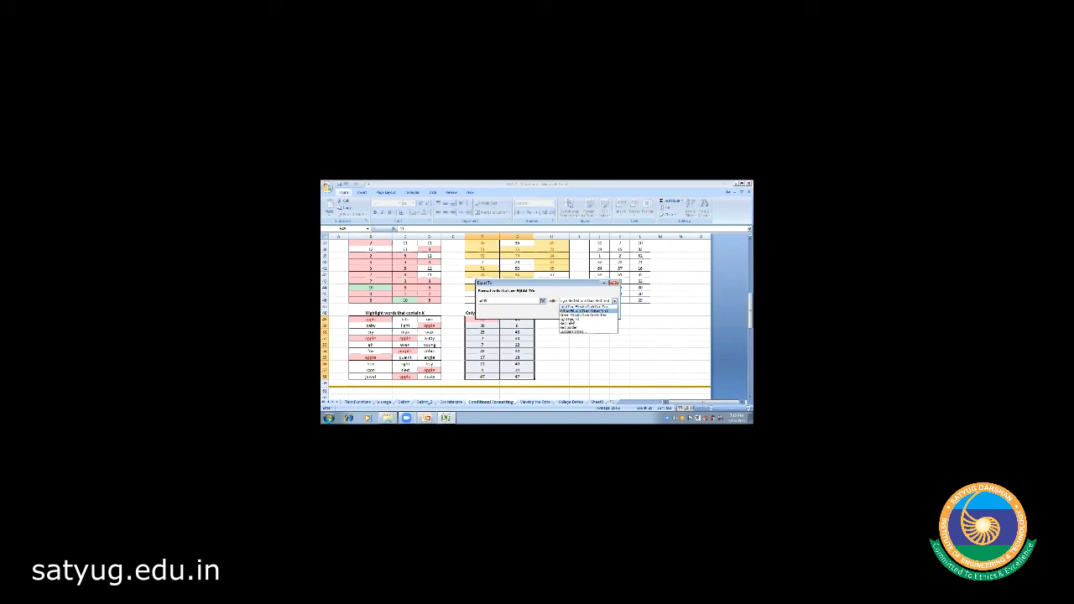
{"action": "left_click", "coordinate": [574, 322]}
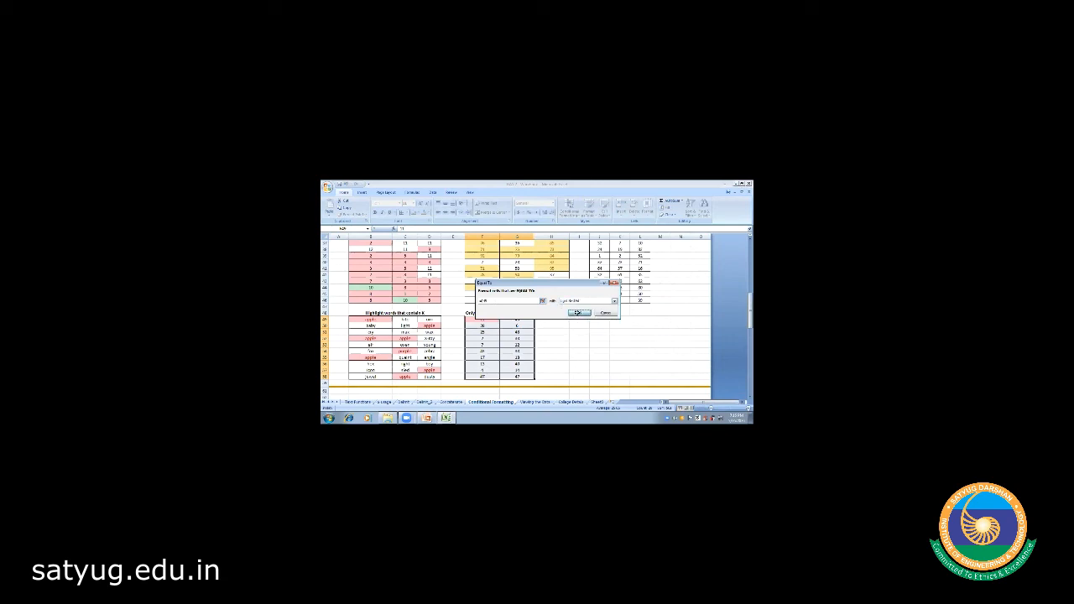
{"action": "left_click", "coordinate": [578, 313]}
{"action": "left_click", "coordinate": [539, 333]}
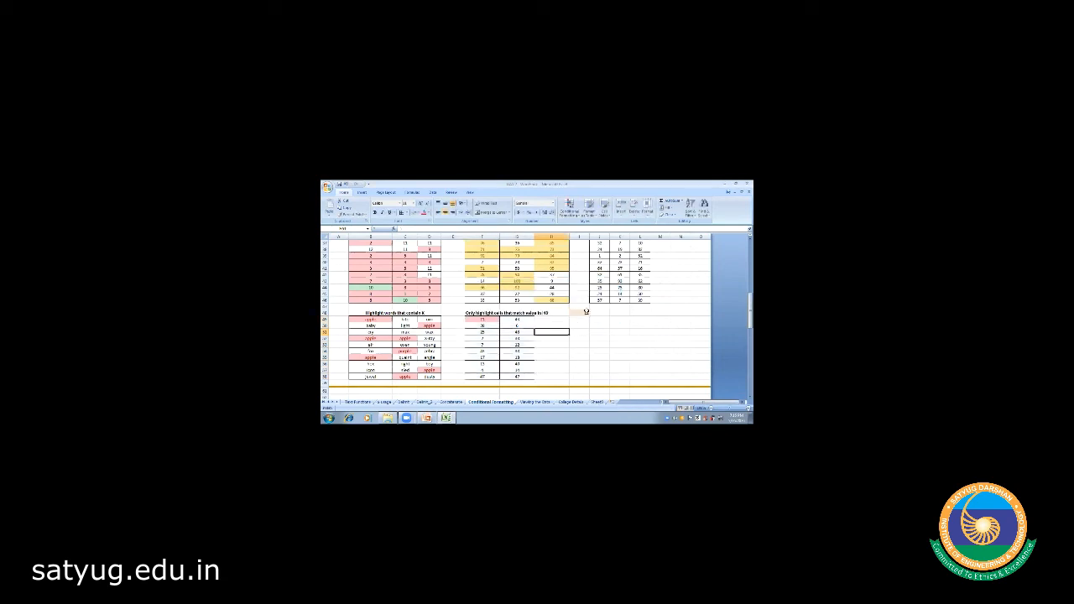
- Move into the table and select F49:F51 to check the highlighted cells
{"action": "left_click", "coordinate": [581, 313]}
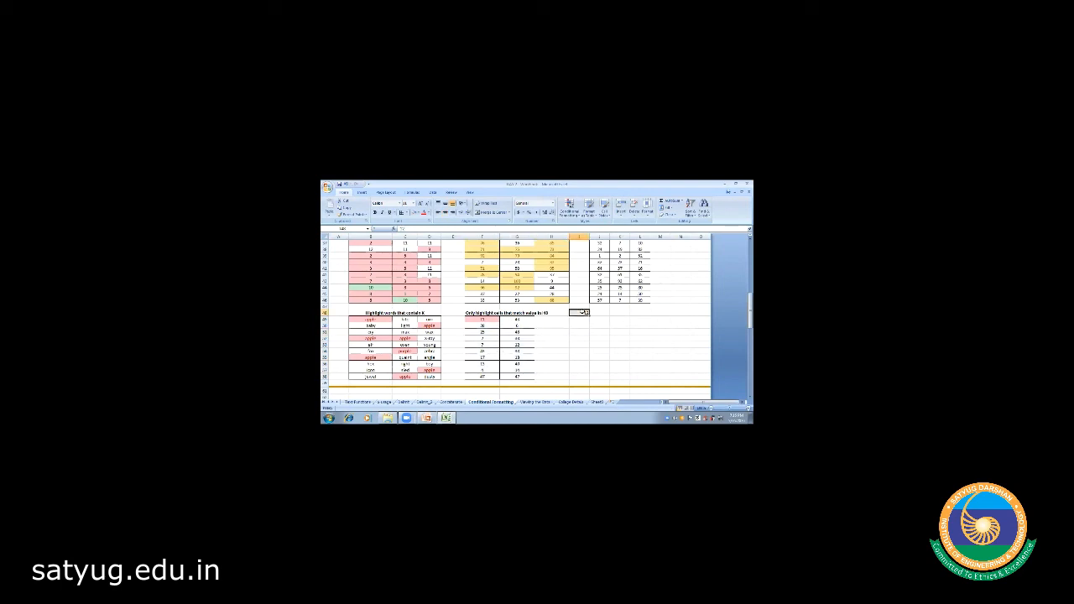
{"action": "key", "text": "Left"}
{"action": "key", "text": "Left"}
{"action": "key", "text": "Left"}
{"action": "key", "text": "Down"}
{"action": "key", "text": "Right"}
{"action": "key", "text": "Right"}
{"action": "key", "text": "Left"}
{"action": "key", "text": "Left"}
{"action": "key", "text": "Left"}
{"action": "key", "text": "Right"}
{"action": "key", "text": "Right"}
{"action": "key", "text": "Right"}
{"action": "key", "text": "Left"}
{"action": "key", "text": "Left"}
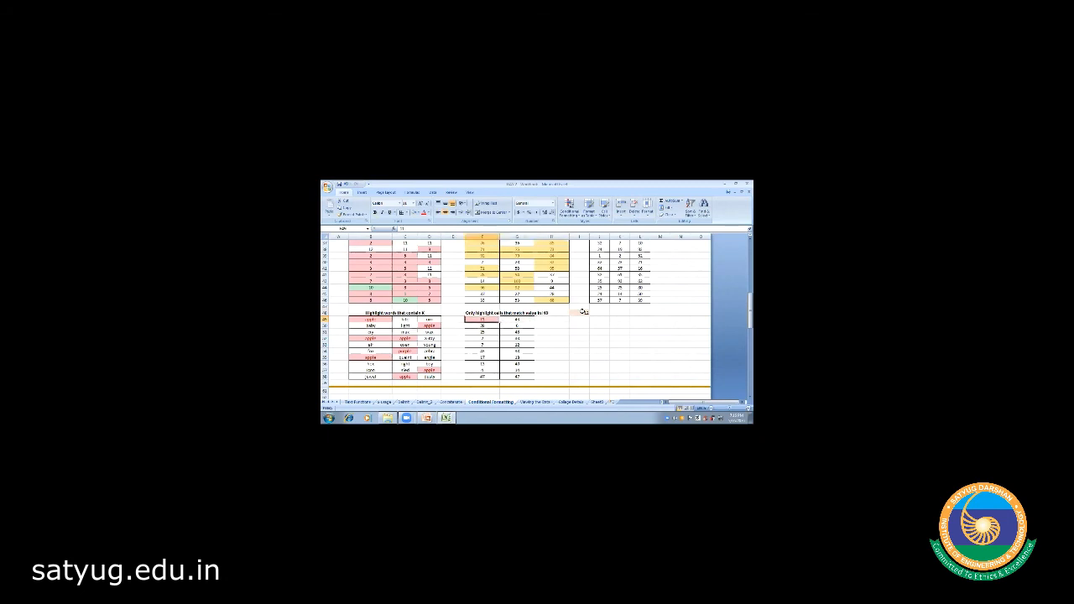
{"action": "key", "text": "shift+Right"}
{"action": "key", "text": "shift+Right"}
{"action": "key", "text": "shift+Down"}
{"action": "key", "text": "shift+Down"}
{"action": "key", "text": "shift+Left"}
{"action": "key", "text": "shift+Left"}
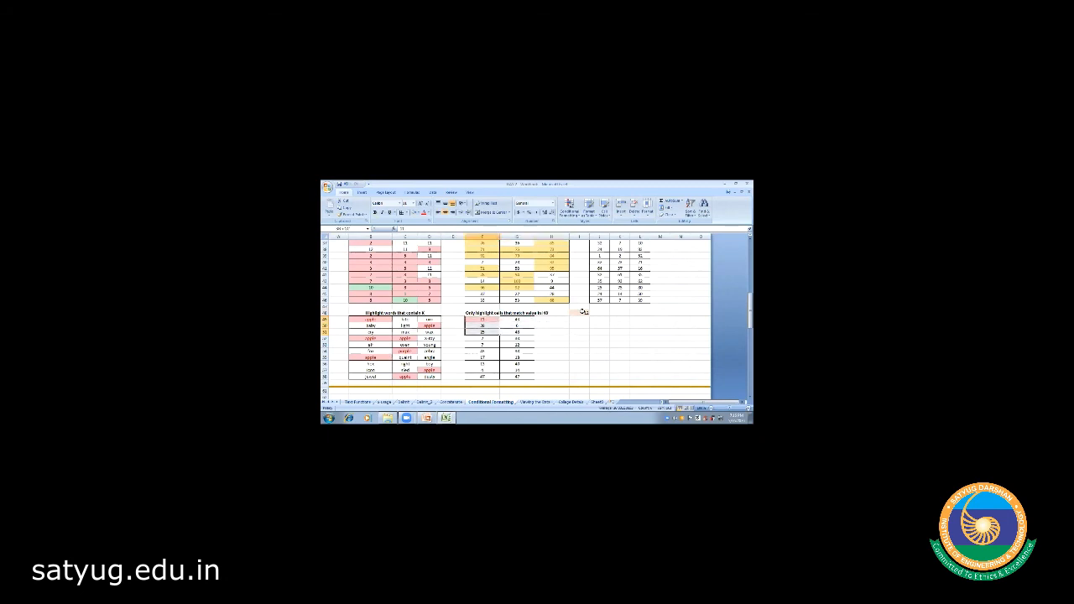
{"action": "left_click", "coordinate": [593, 352]}
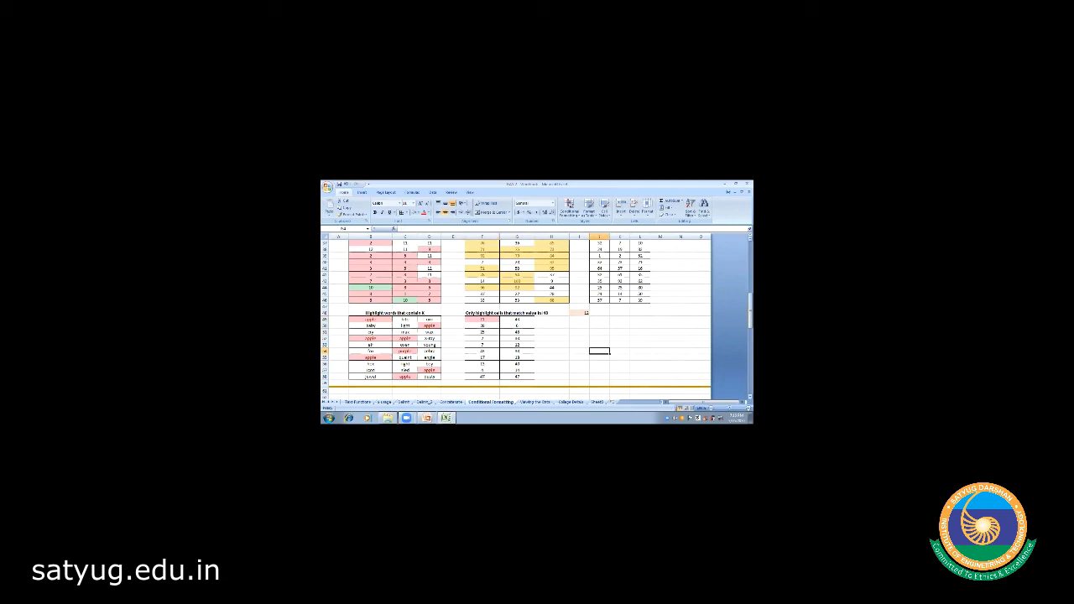
- Scroll up to the sales table and apply Align Text Left to column B
{"action": "left_click_drag", "start_coordinate": [750, 311], "coordinate": [750, 258]}
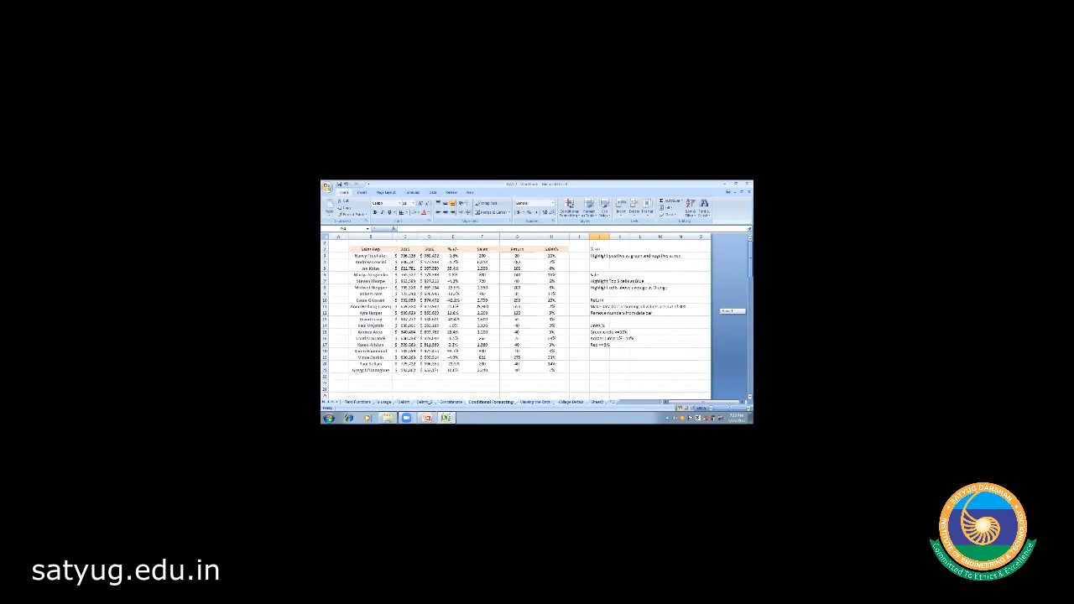
{"action": "left_click", "coordinate": [526, 377]}
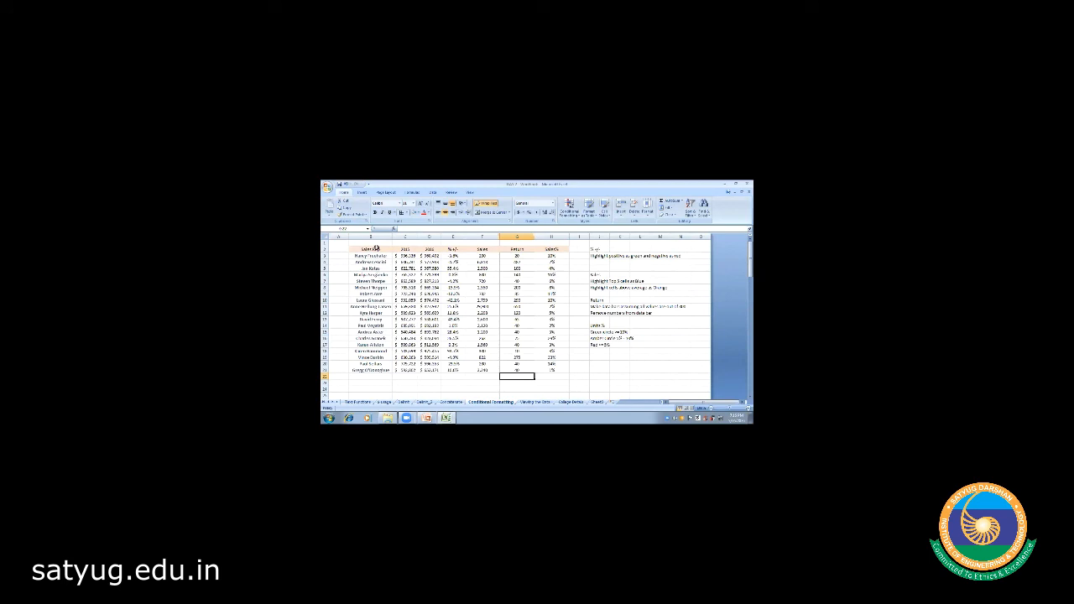
{"action": "left_click", "coordinate": [374, 236]}
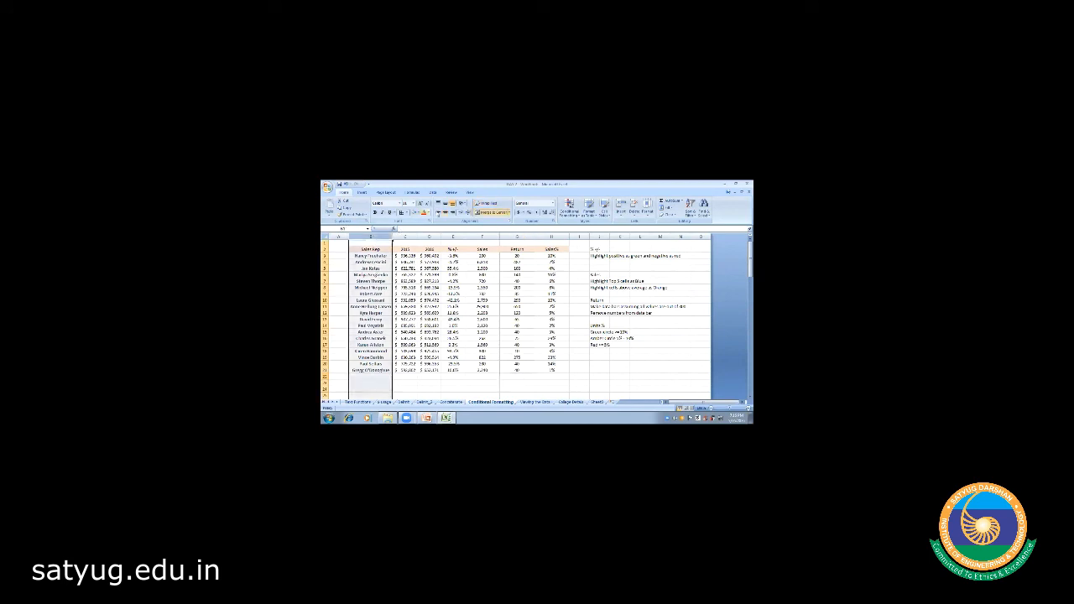
{"action": "left_click", "coordinate": [437, 212]}
{"action": "left_click", "coordinate": [365, 250]}
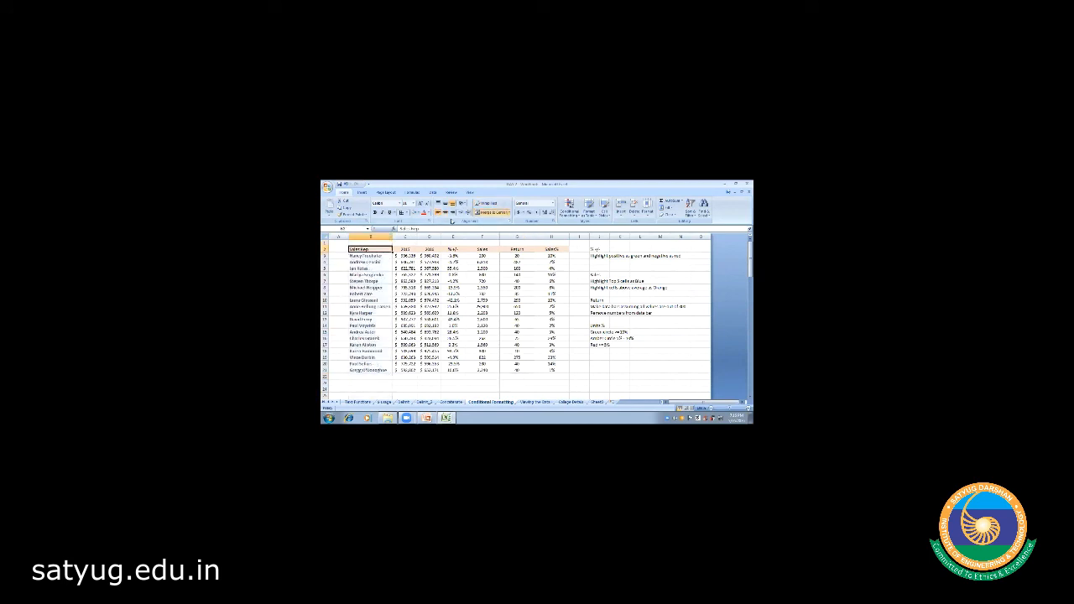
{"action": "left_click", "coordinate": [429, 388]}
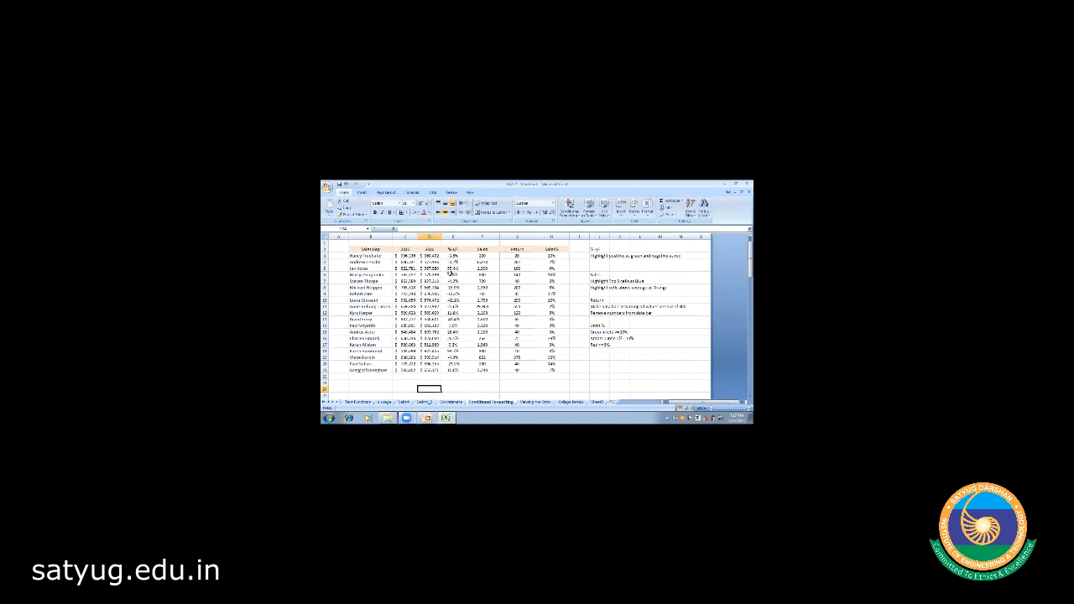
{"action": "left_click", "coordinate": [409, 255]}
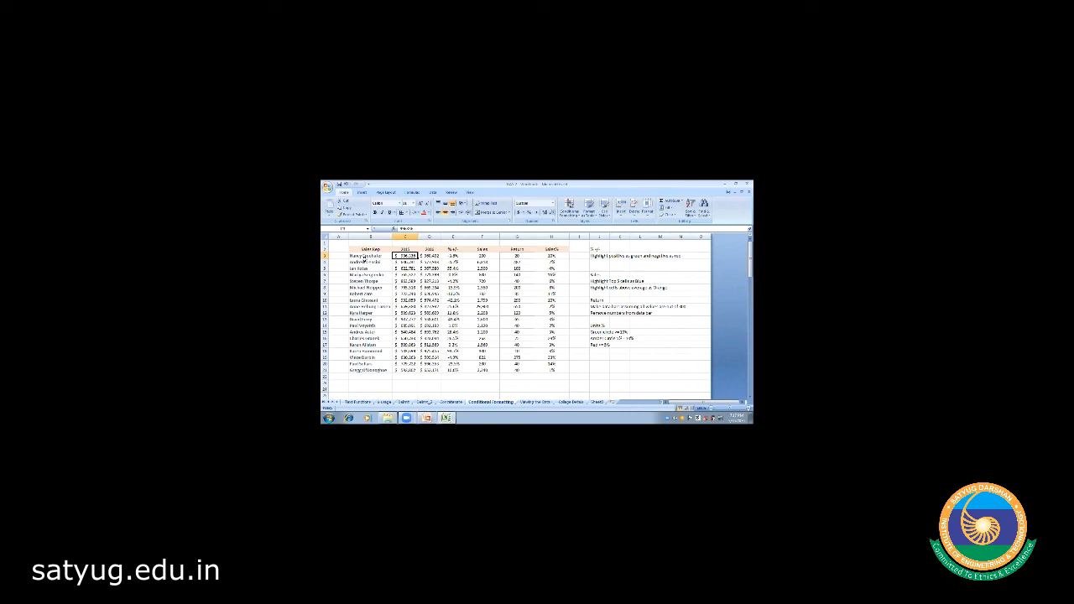
{"action": "key", "text": "Right"}
{"action": "key", "text": "Right"}
{"action": "key", "text": "Left"}
{"action": "key", "text": "Left"}
{"action": "key", "text": "Right"}
{"action": "key", "text": "Right"}
{"action": "left_click", "coordinate": [454, 257]}
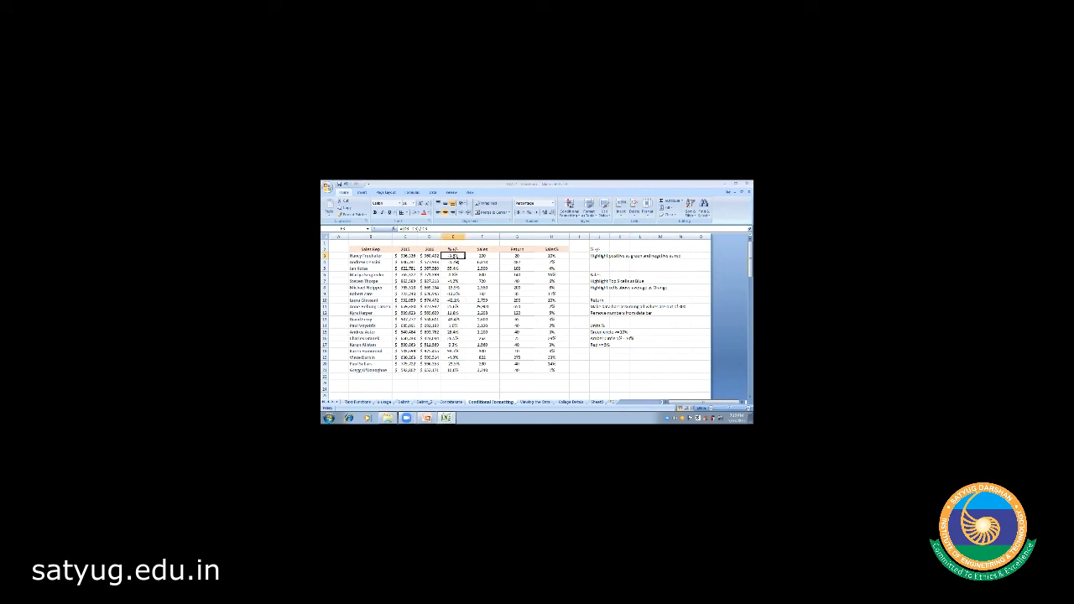
{"action": "left_click", "coordinate": [422, 255]}
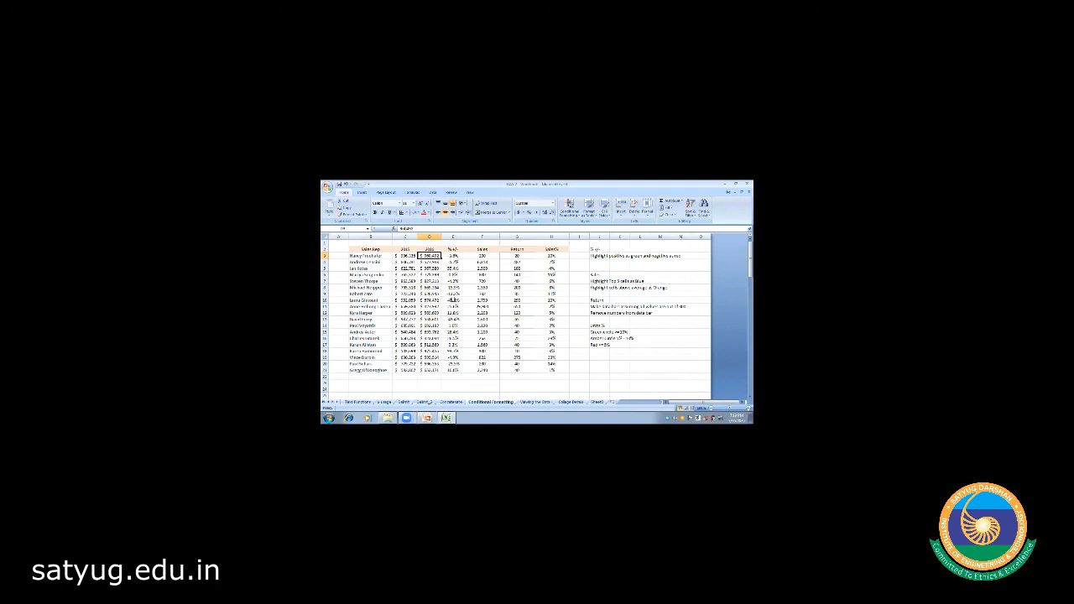
- Right-align the column F values F3:F21
{"action": "left_click", "coordinate": [453, 255]}
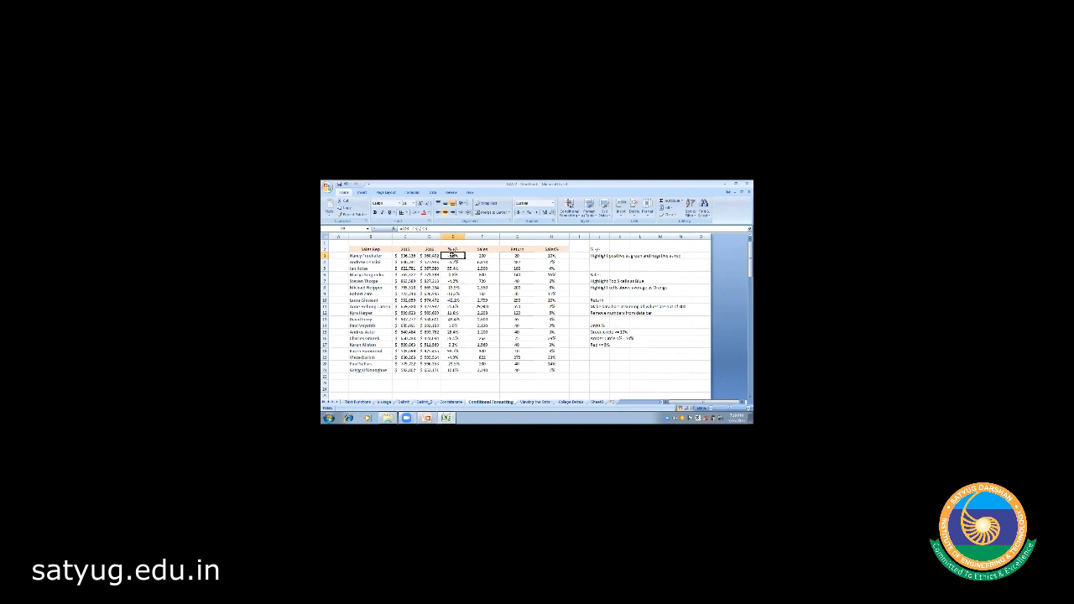
{"action": "left_click_drag", "start_coordinate": [453, 255], "coordinate": [453, 370]}
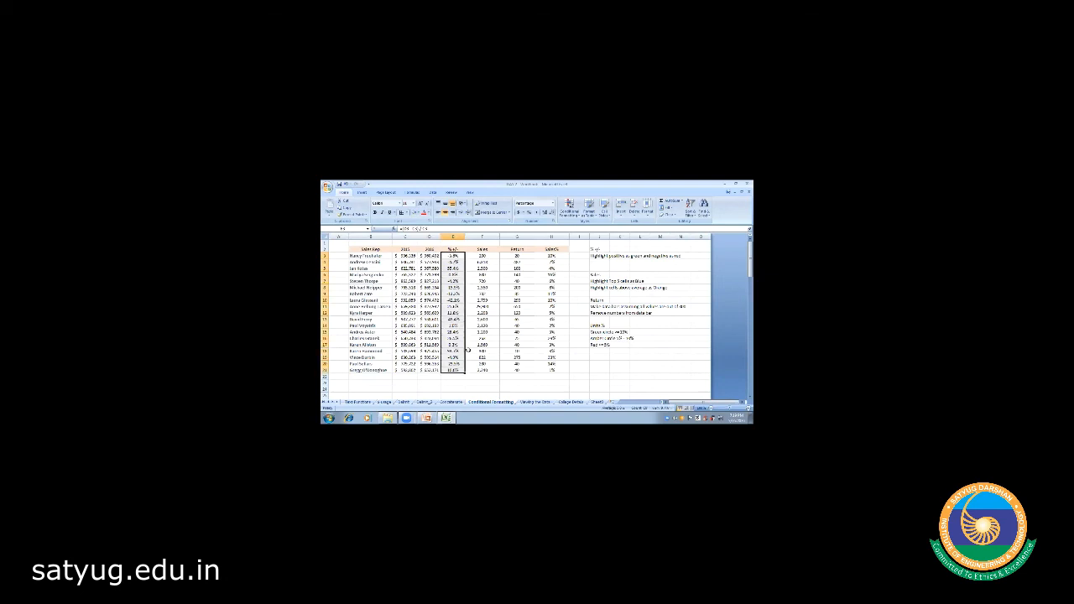
{"action": "left_click", "coordinate": [482, 313]}
{"action": "left_click", "coordinate": [486, 255]}
{"action": "left_click_drag", "start_coordinate": [485, 255], "coordinate": [483, 370]}
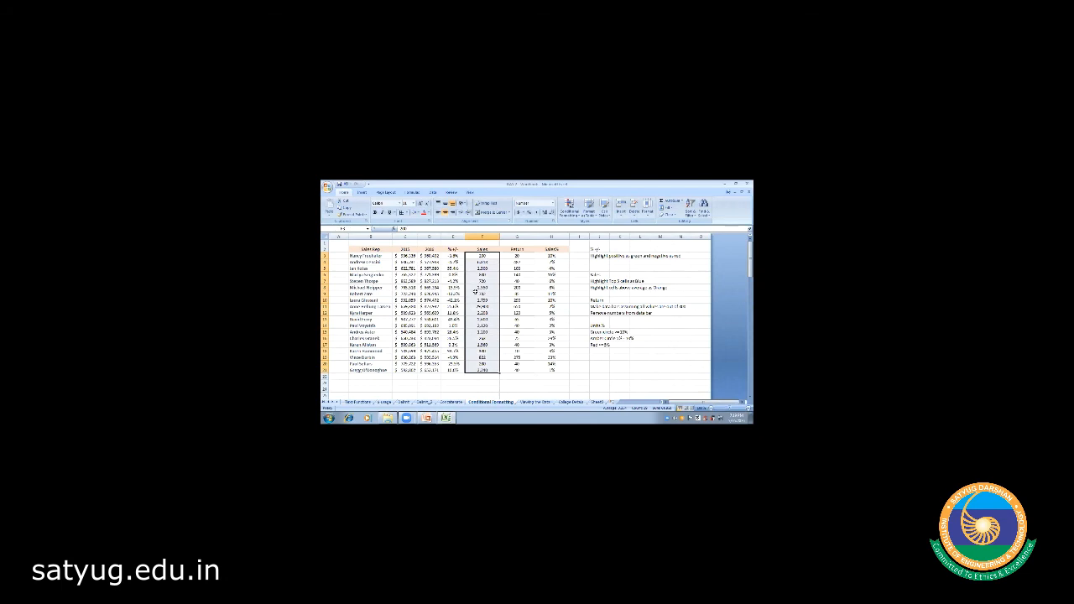
{"action": "left_click", "coordinate": [451, 212]}
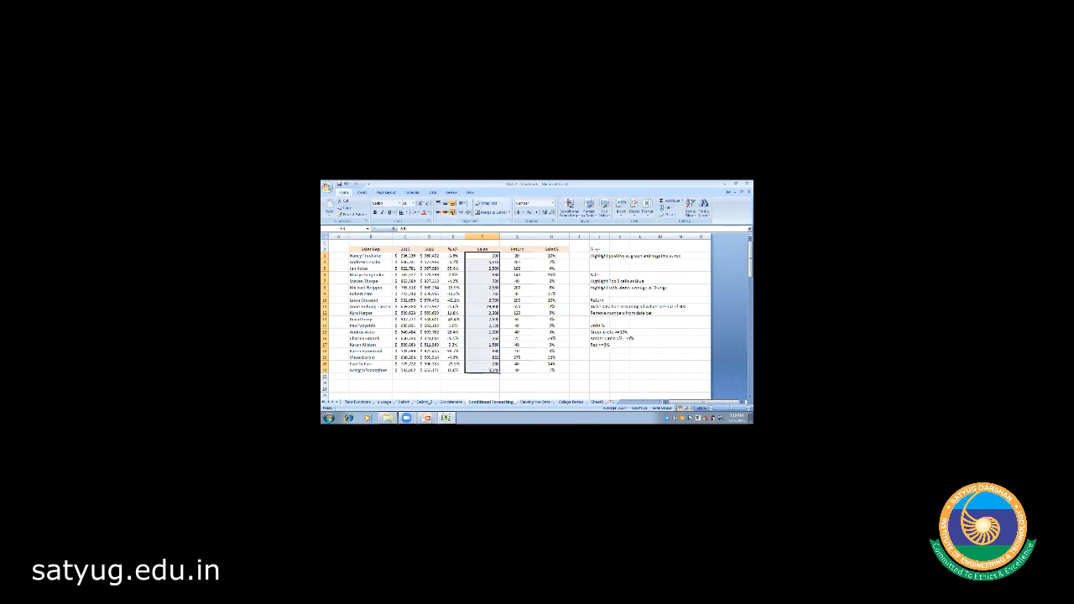
{"action": "left_click", "coordinate": [496, 379]}
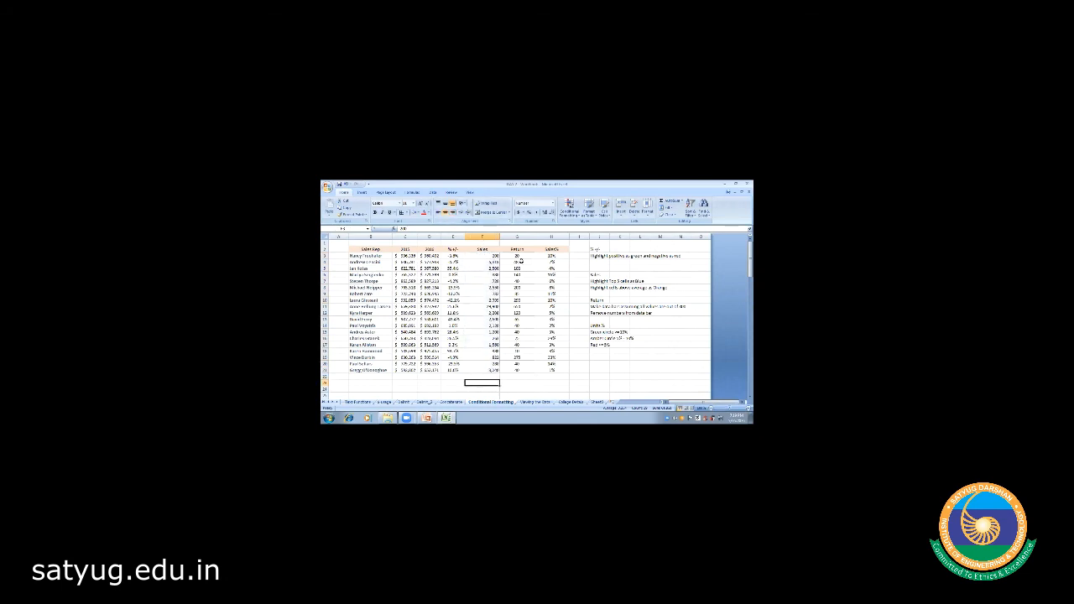
- Right-align the Return values G3:G21 and the Sales% values H3:H21
{"action": "left_click", "coordinate": [518, 256]}
{"action": "left_click_drag", "start_coordinate": [518, 257], "coordinate": [518, 370]}
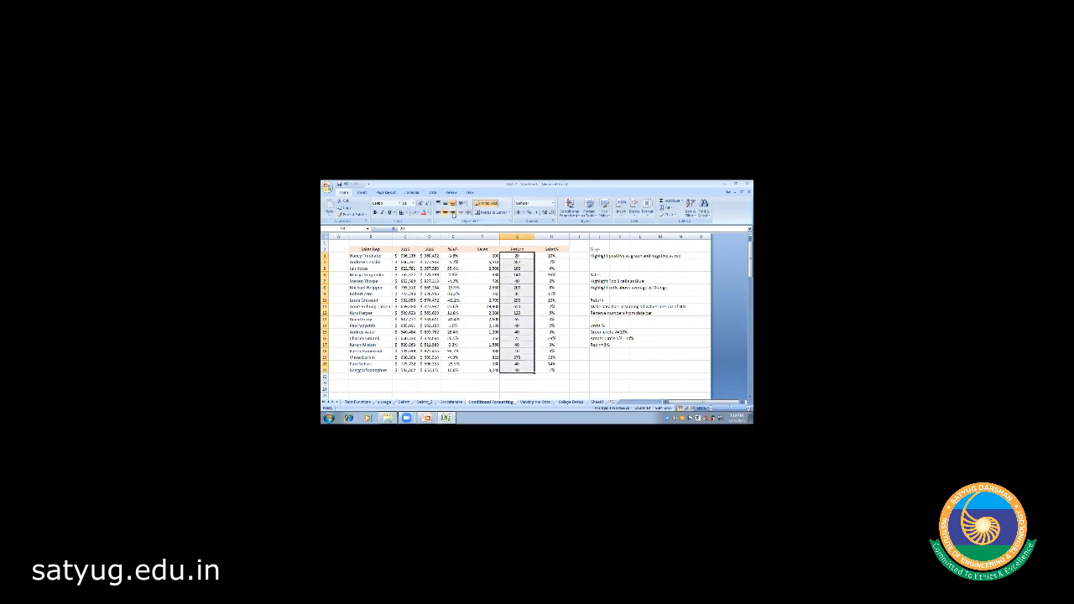
{"action": "left_click", "coordinate": [453, 214]}
{"action": "left_click", "coordinate": [551, 255]}
{"action": "left_click_drag", "start_coordinate": [551, 256], "coordinate": [552, 370]}
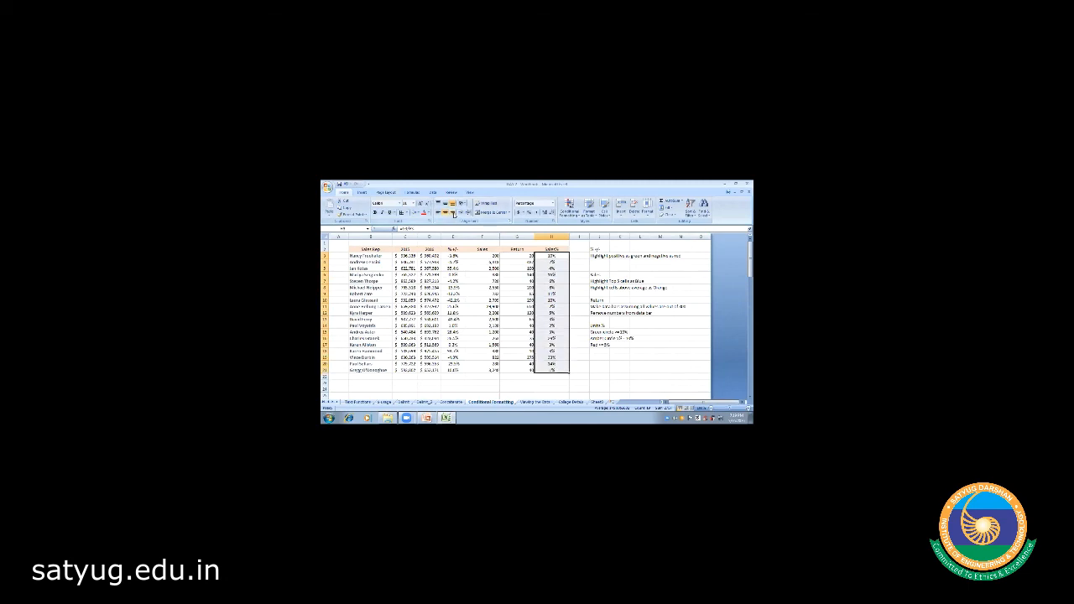
{"action": "left_click", "coordinate": [453, 214]}
- Apply a Top 10 Items rule with Green Fill to the column F values F3:F21
{"action": "left_click", "coordinate": [494, 274]}
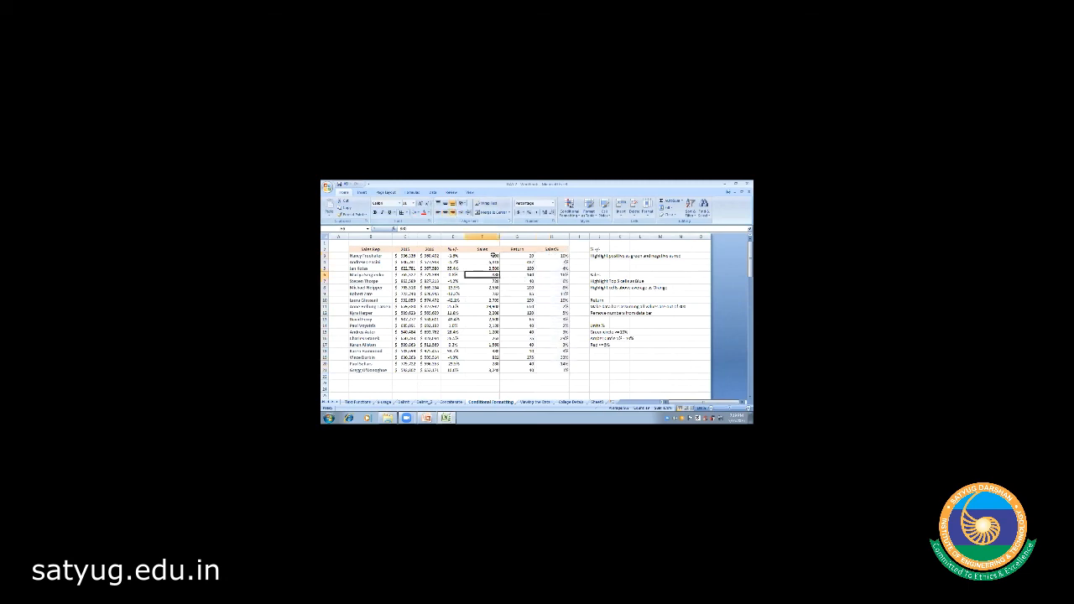
{"action": "left_click", "coordinate": [495, 255]}
{"action": "left_click_drag", "start_coordinate": [495, 255], "coordinate": [499, 369]}
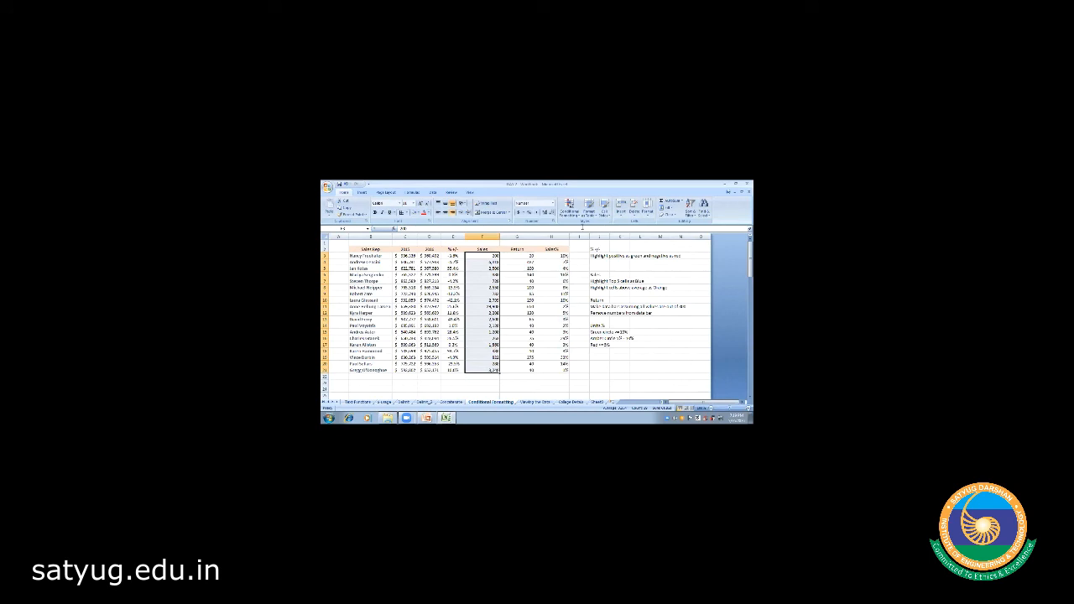
{"action": "left_click", "coordinate": [570, 211]}
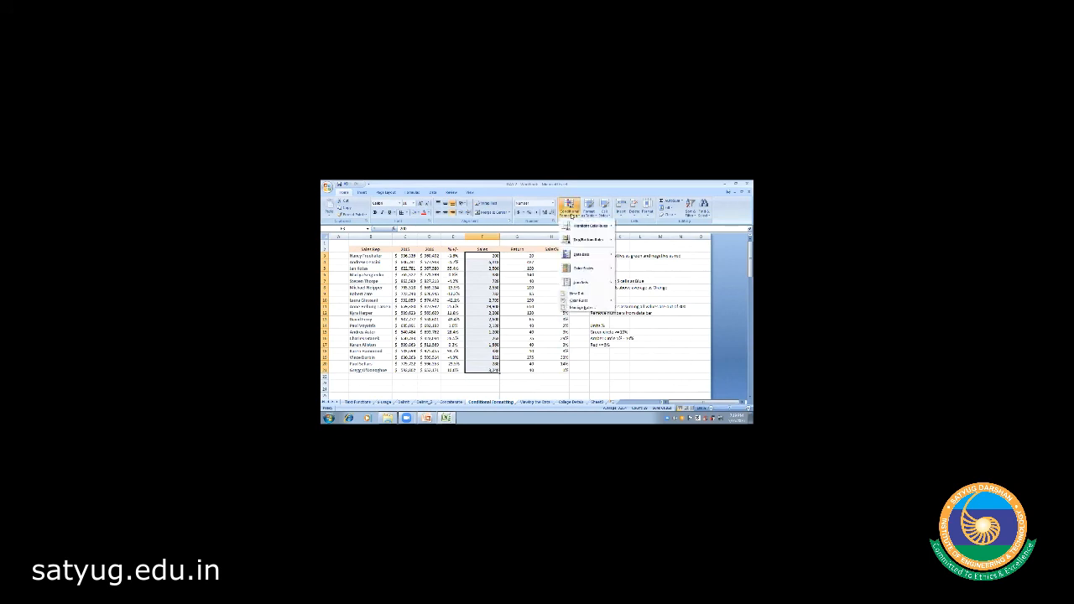
{"action": "mouse_move", "coordinate": [606, 230]}
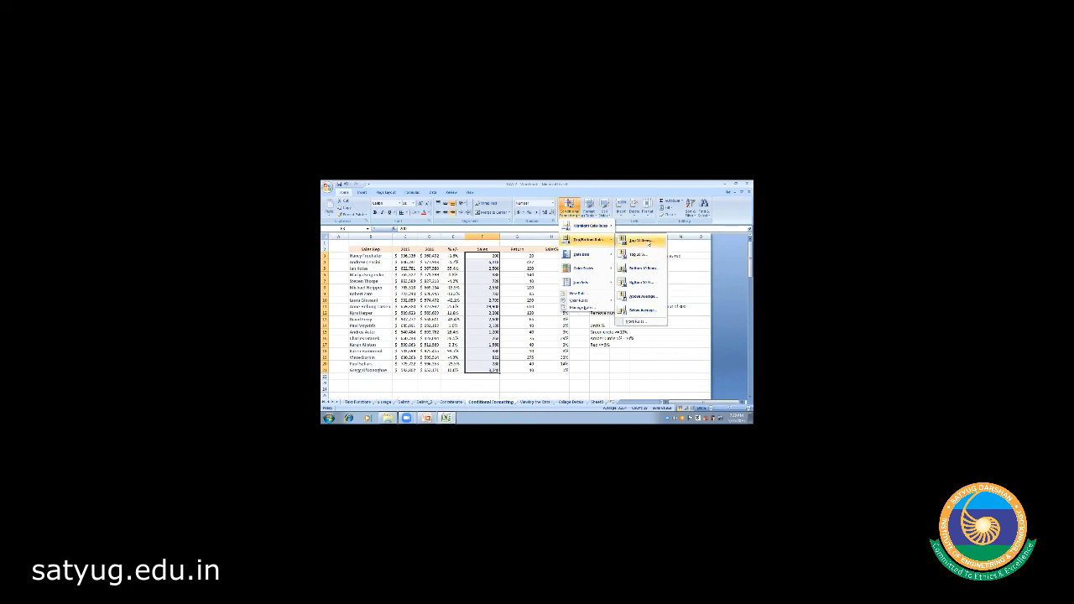
{"action": "left_click", "coordinate": [648, 241]}
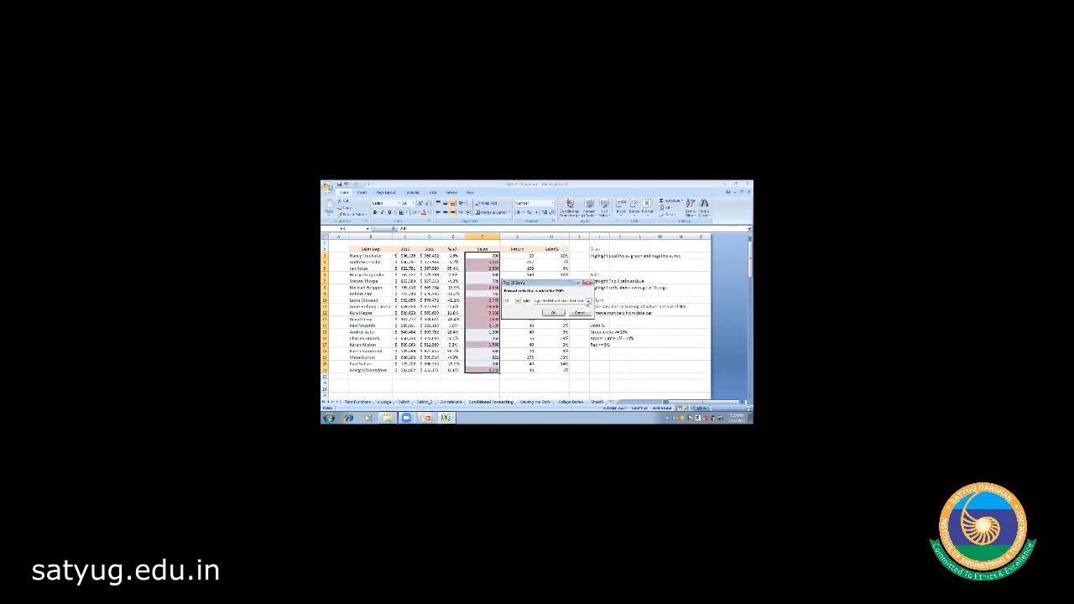
{"action": "left_click", "coordinate": [588, 300]}
{"action": "left_click", "coordinate": [554, 314]}
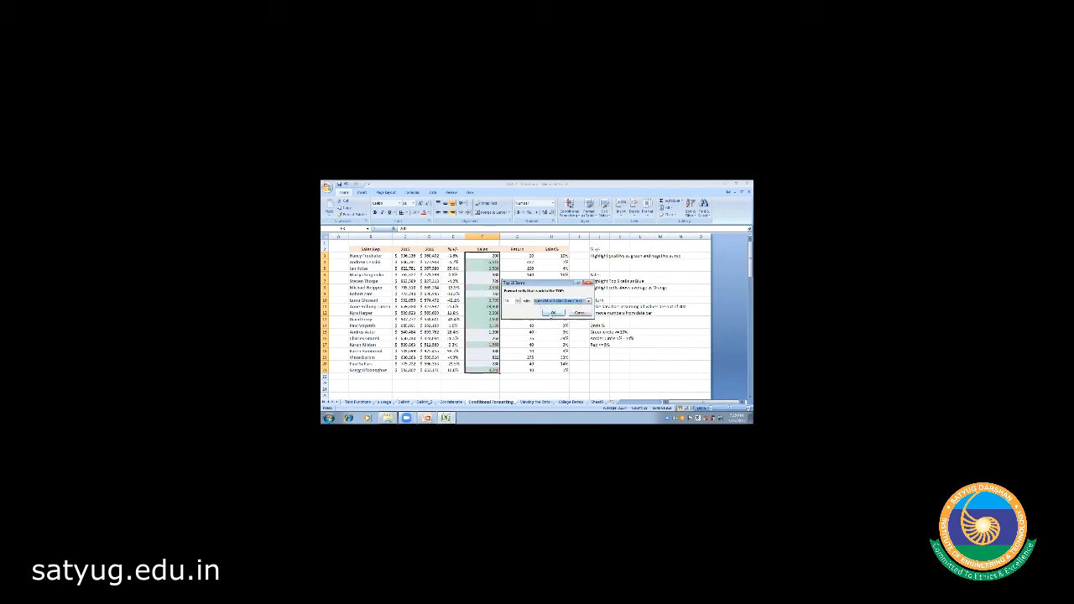
{"action": "left_click", "coordinate": [561, 317]}
{"action": "left_click", "coordinate": [512, 387]}
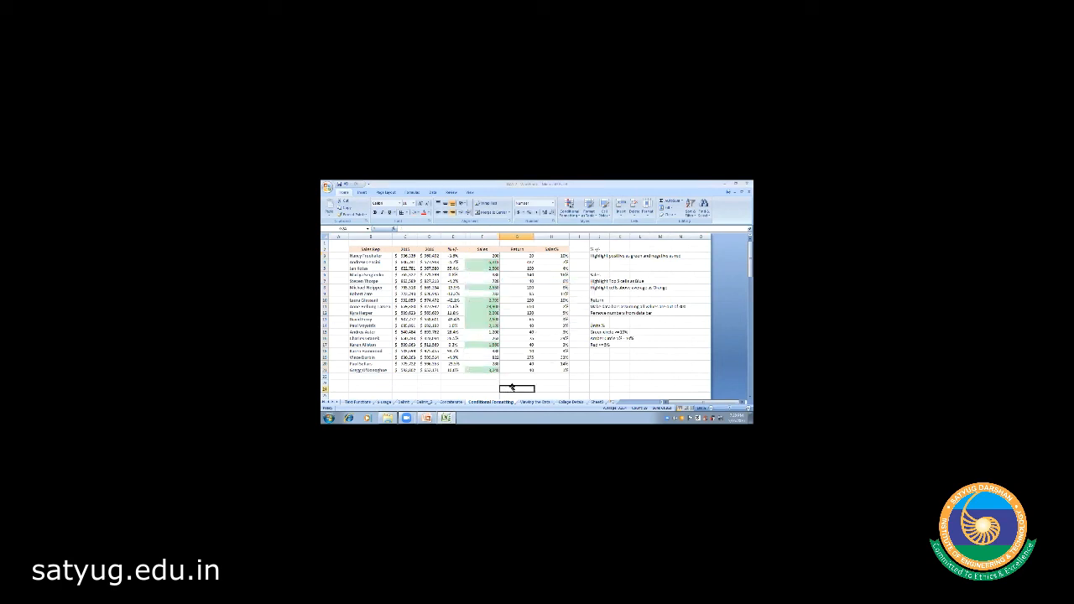
- Apply a Top 10% rule to Sales F3:F21, then undo it with Ctrl+Z
{"action": "left_click", "coordinate": [438, 389]}
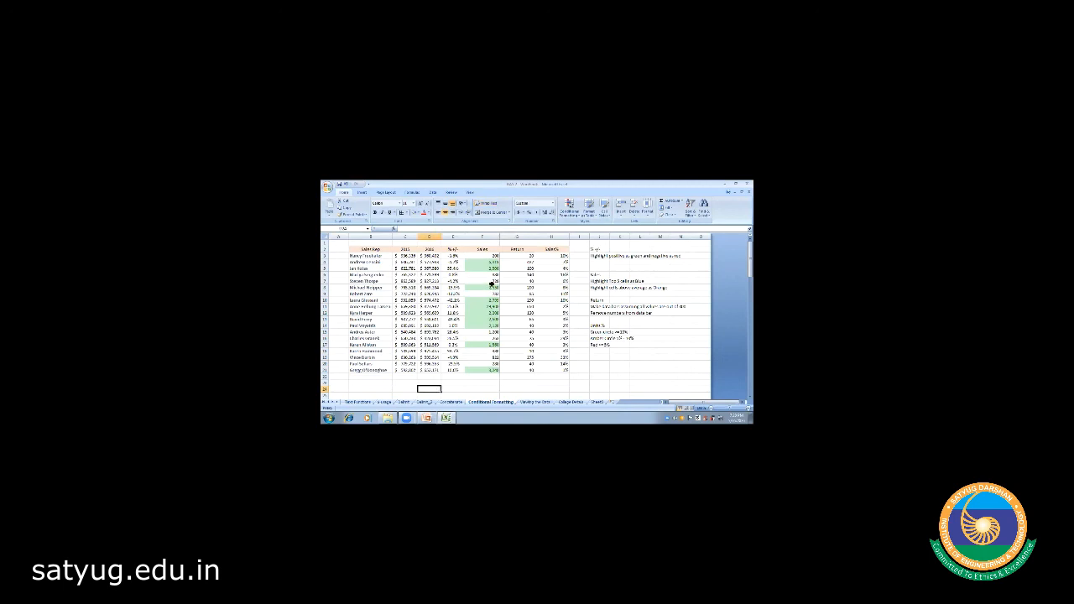
{"action": "left_click_drag", "start_coordinate": [481, 257], "coordinate": [483, 358]}
{"action": "key", "text": "shift+Down"}
{"action": "key", "text": "shift+Down"}
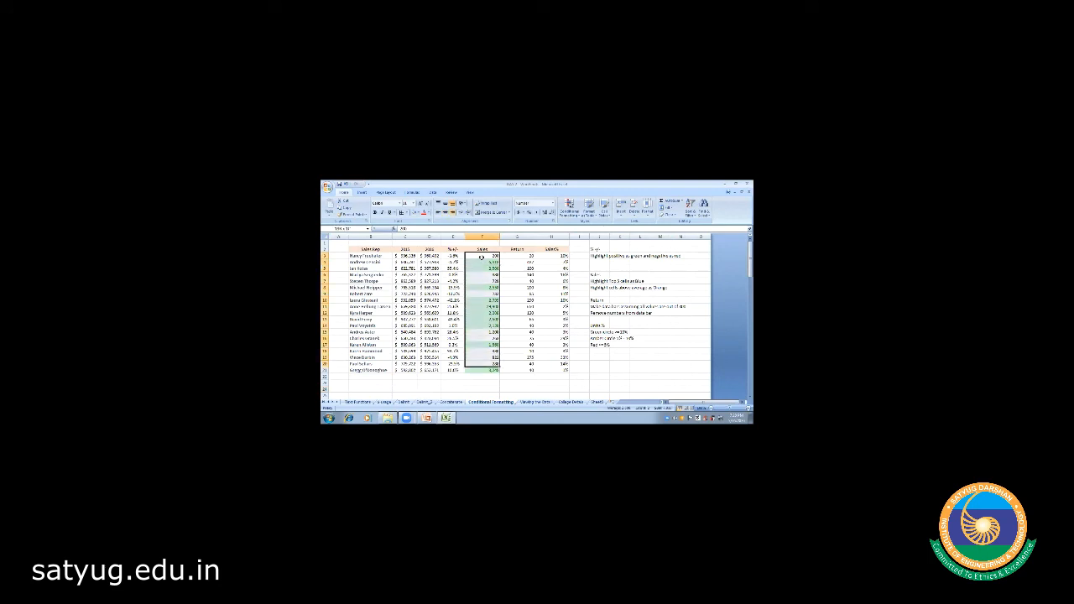
{"action": "left_click", "coordinate": [570, 205]}
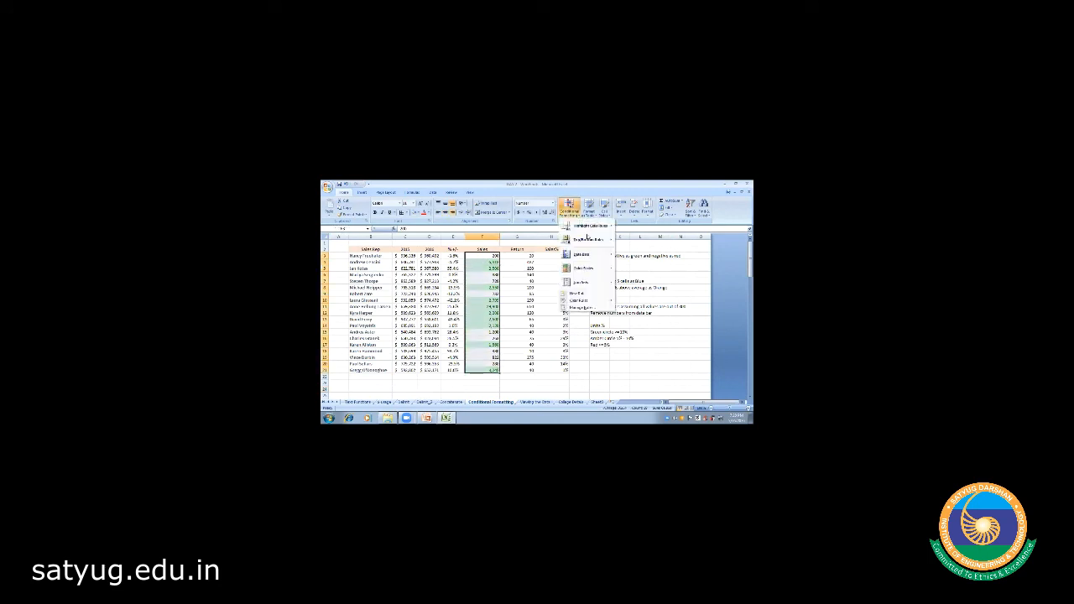
{"action": "mouse_move", "coordinate": [591, 240]}
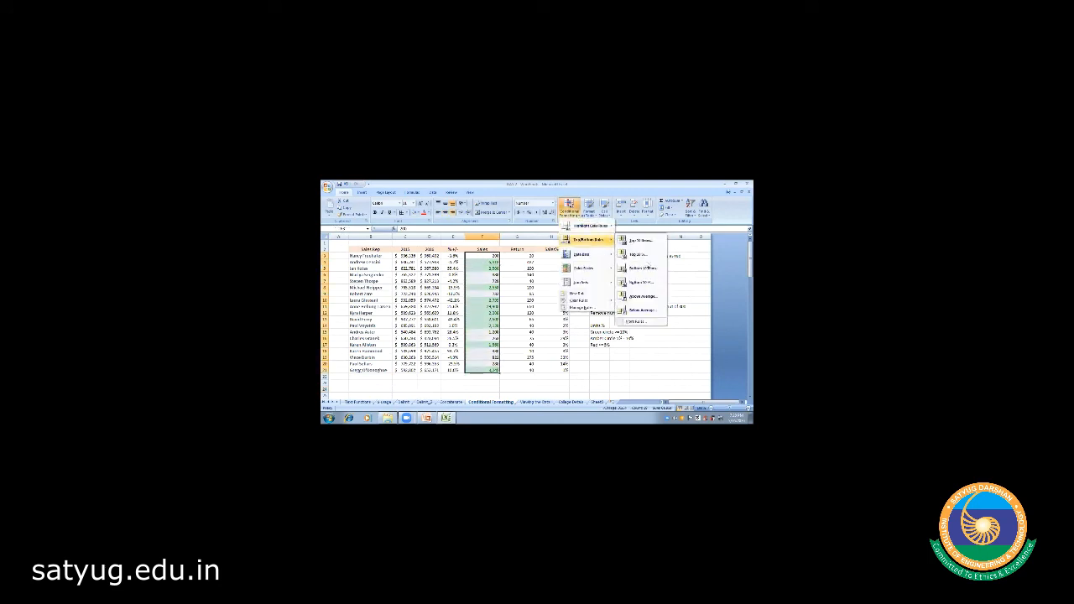
{"action": "left_click", "coordinate": [642, 256]}
{"action": "left_click", "coordinate": [554, 313]}
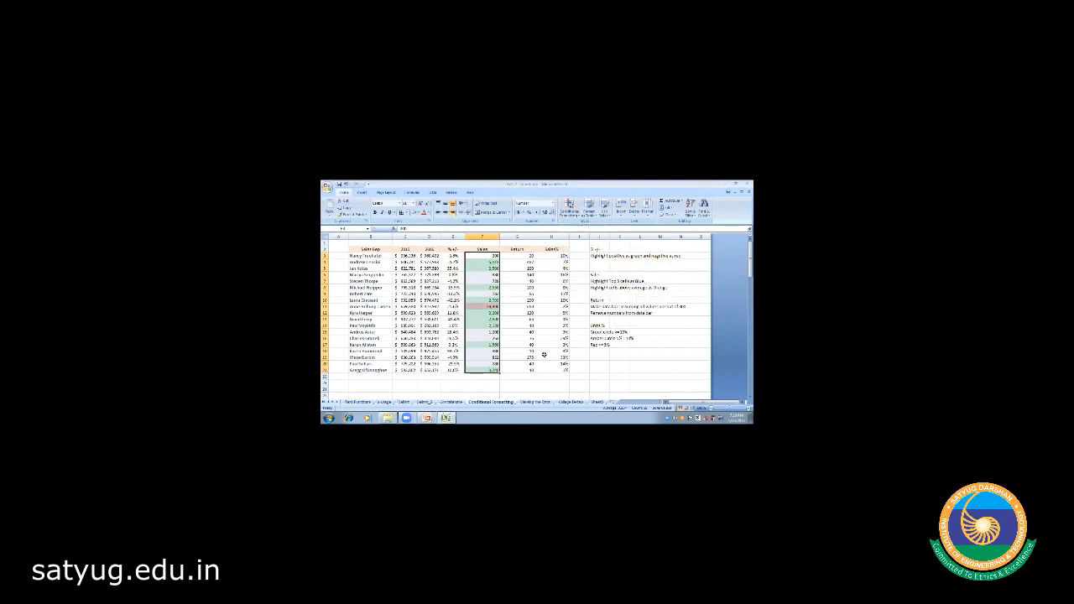
{"action": "left_click", "coordinate": [511, 369]}
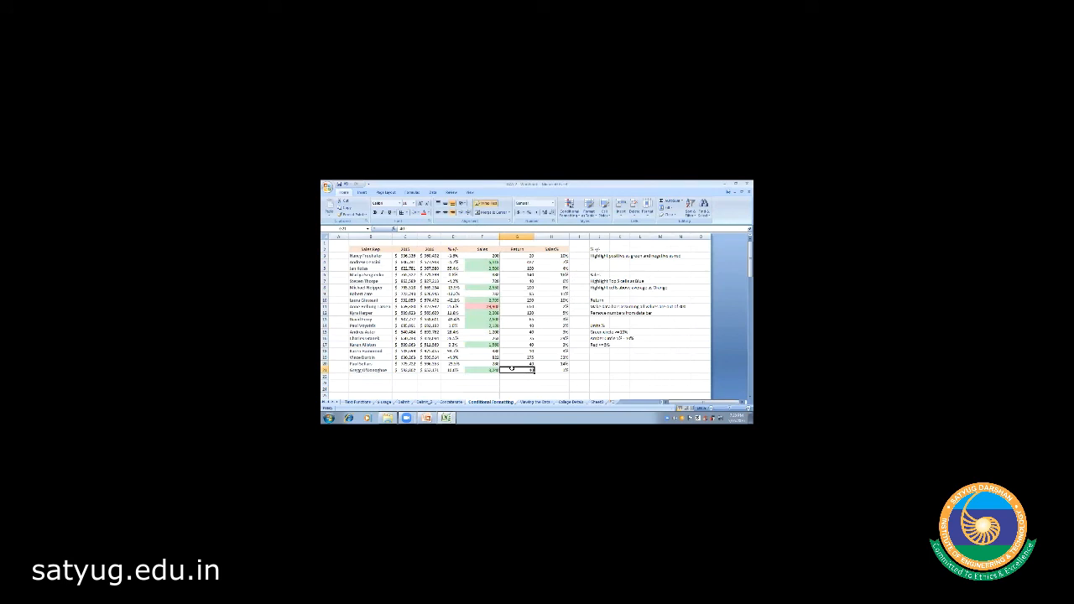
{"action": "key", "text": "ctrl+z"}
{"action": "key", "text": "ctrl+z"}
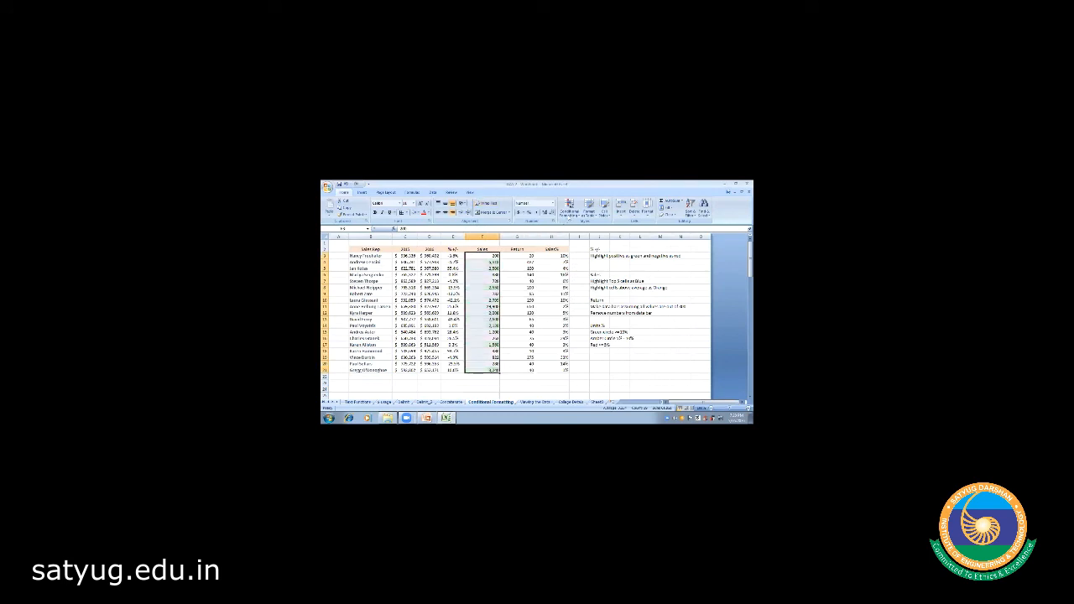
{"action": "left_click", "coordinate": [569, 206]}
- Apply red data bars to the selected Sales values and view the result
{"action": "mouse_move", "coordinate": [592, 241]}
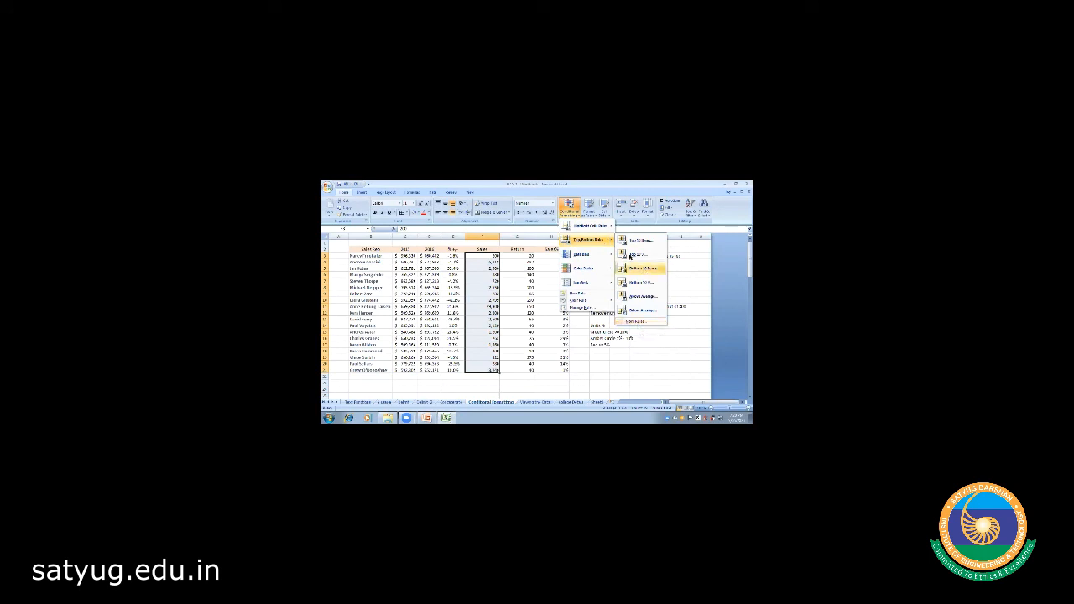
{"action": "mouse_move", "coordinate": [615, 269]}
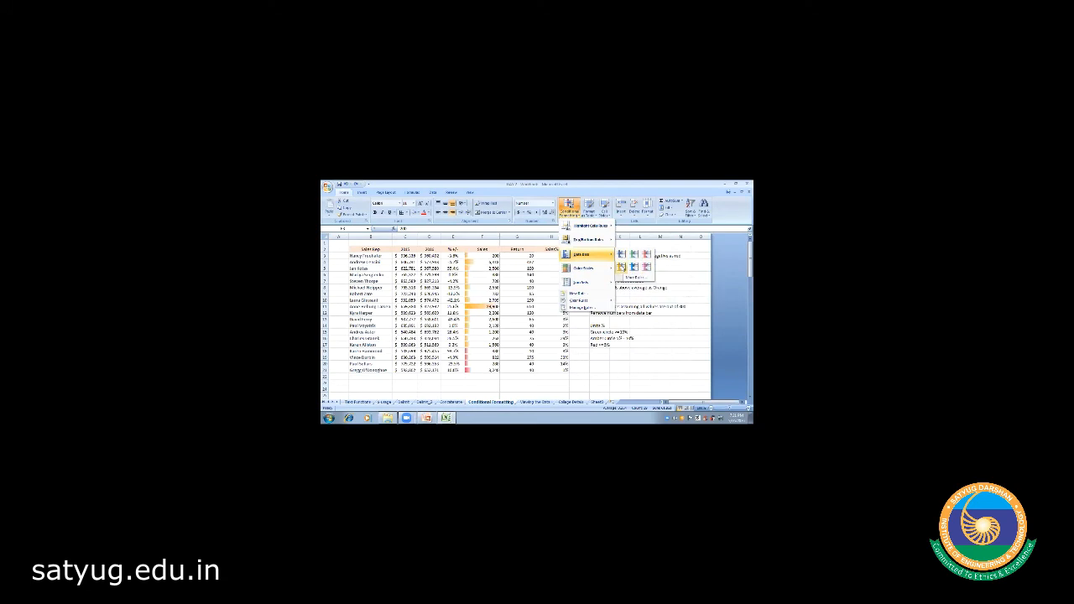
{"action": "left_click", "coordinate": [647, 255]}
{"action": "left_click", "coordinate": [508, 308]}
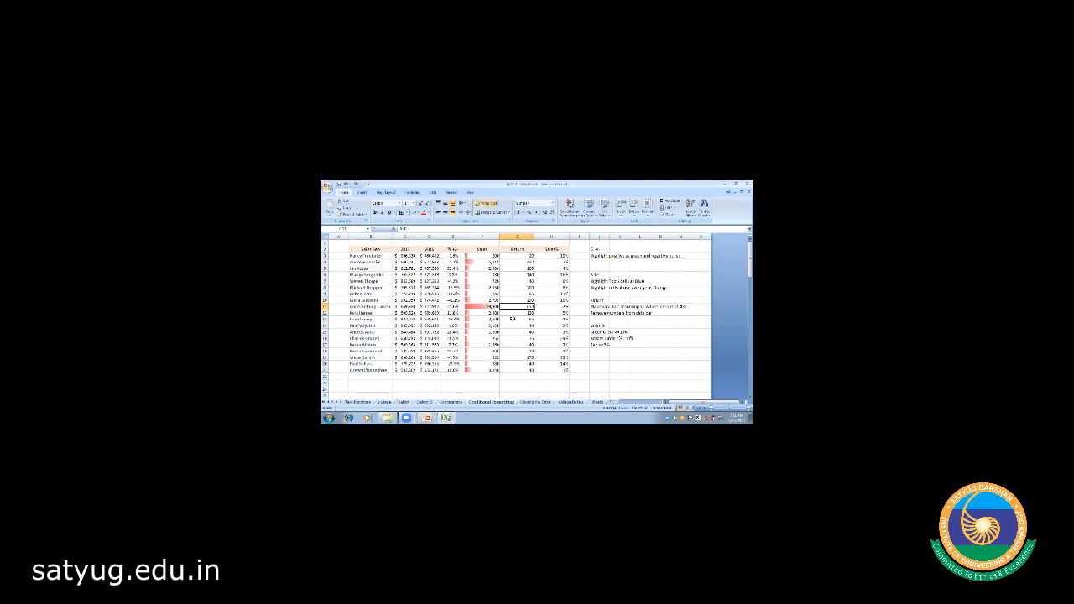
{"action": "left_click", "coordinate": [512, 318]}
{"action": "left_click", "coordinate": [472, 256]}
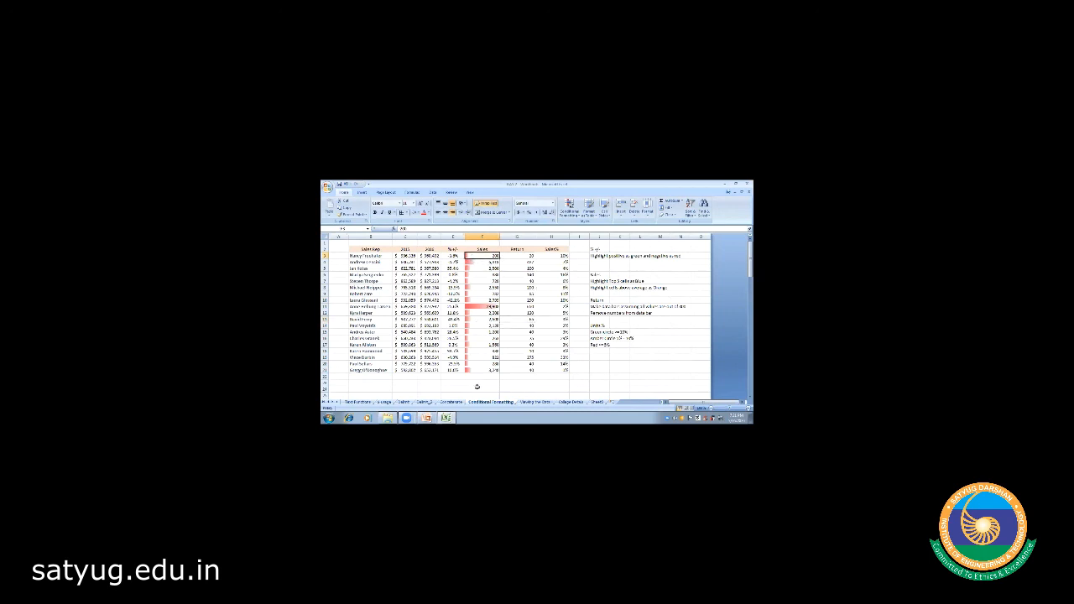
- Reselect Sales F3:F21 and browse Conditional Formatting, closing the menu without applying anything
{"action": "left_click", "coordinate": [512, 304]}
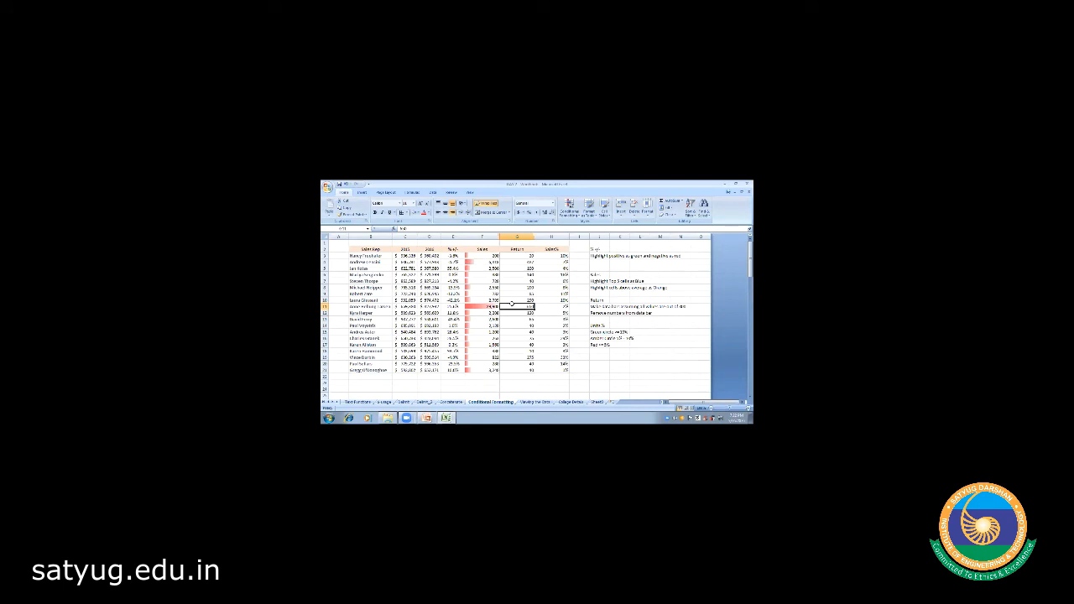
{"action": "left_click_drag", "start_coordinate": [482, 255], "coordinate": [482, 369]}
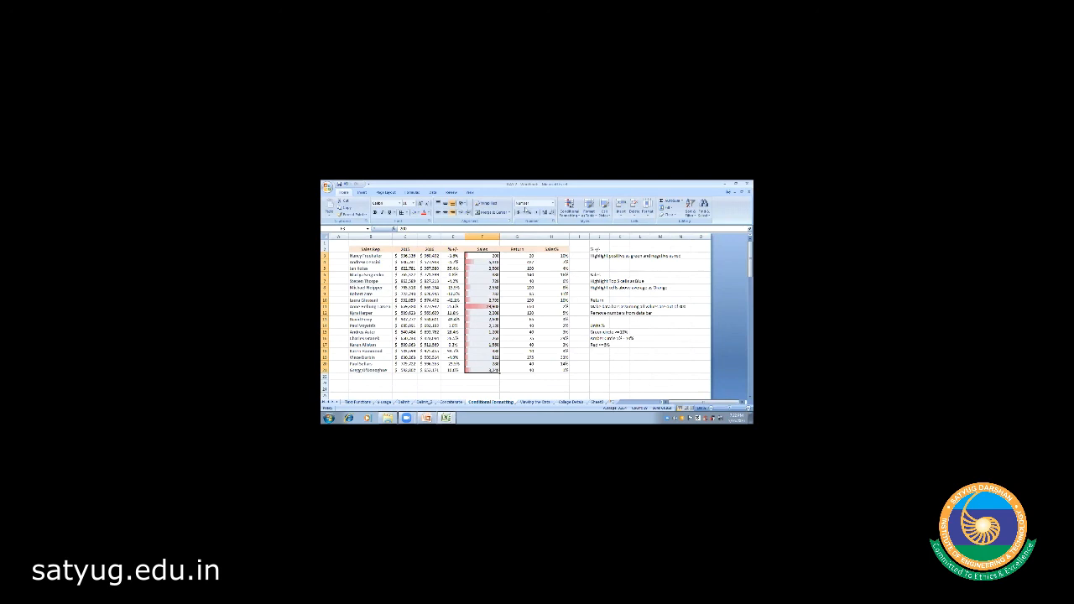
{"action": "left_click", "coordinate": [569, 207]}
{"action": "mouse_move", "coordinate": [591, 257]}
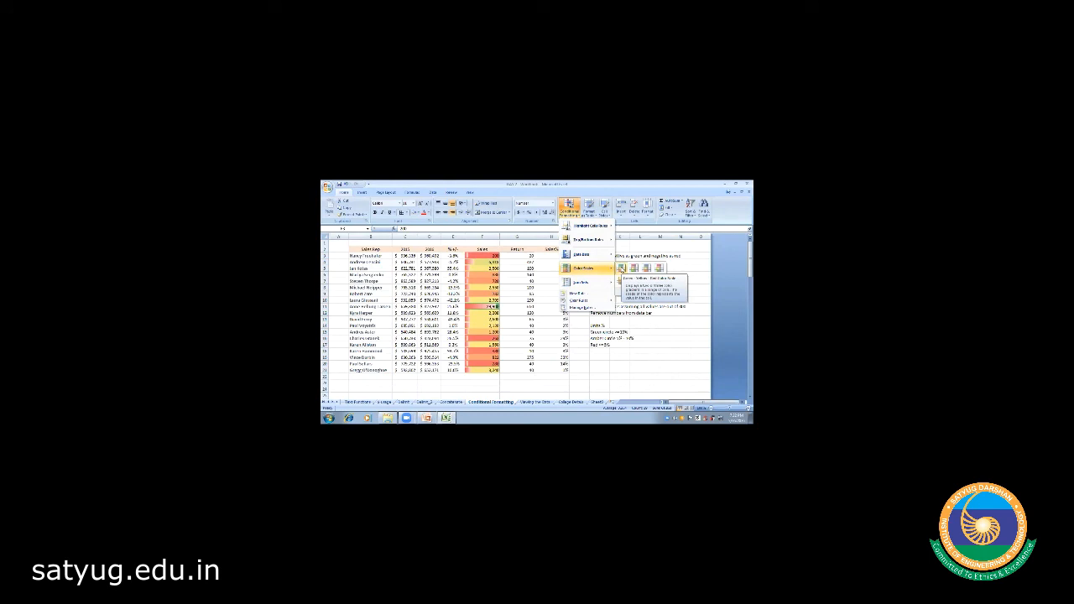
{"action": "left_click", "coordinate": [511, 290]}
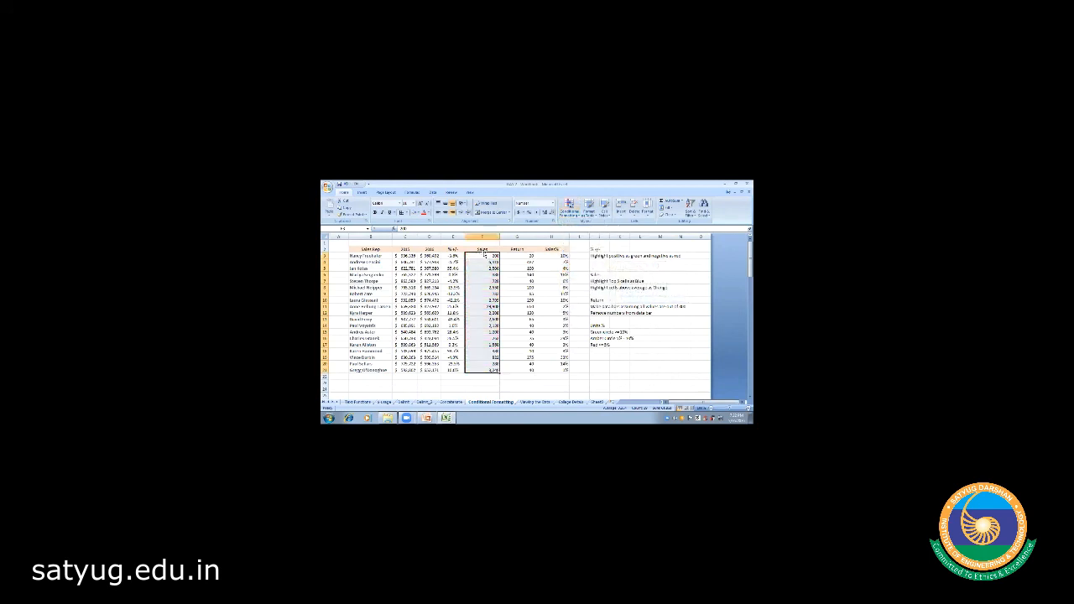
- Apply the first Green-Yellow-Red colour scale to the selected Sales values
{"action": "left_click", "coordinate": [569, 207]}
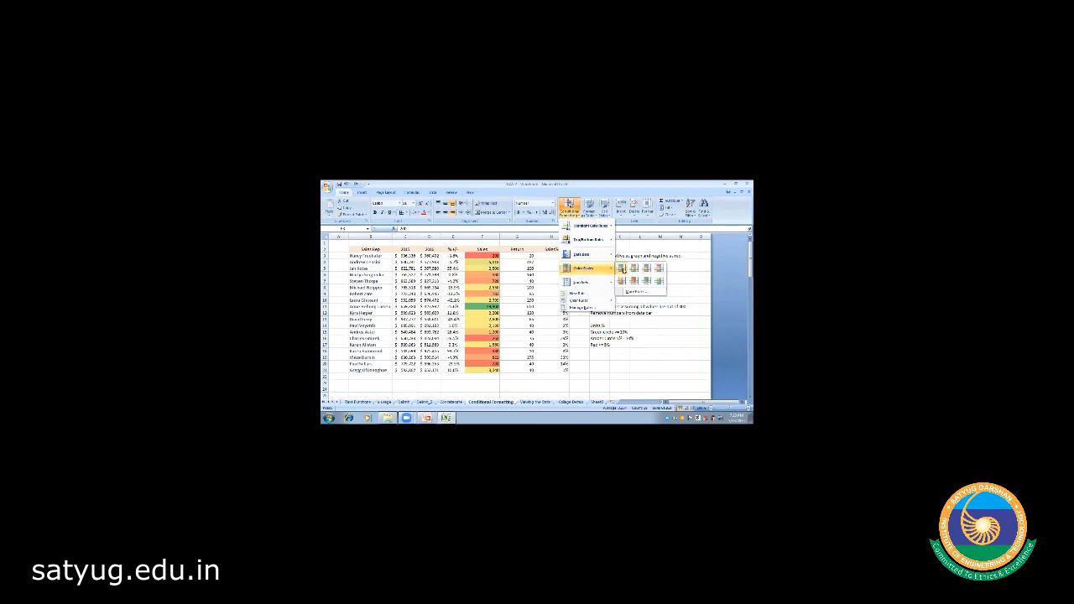
{"action": "left_click", "coordinate": [621, 269]}
{"action": "left_click", "coordinate": [511, 292]}
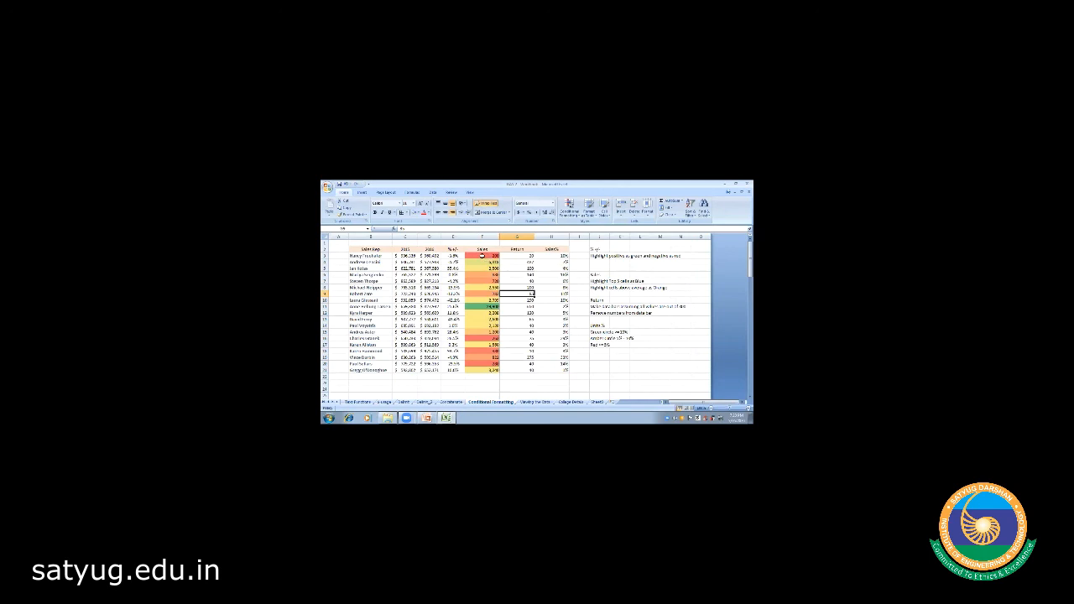
- Select the Return values G3:G21 and shade them with a colour scale
{"action": "left_click", "coordinate": [520, 255]}
{"action": "key", "text": "shift+Down"}
{"action": "key", "text": "shift+Down"}
{"action": "key", "text": "shift+Down"}
{"action": "key", "text": "shift+Down"}
{"action": "key", "text": "shift+Down"}
{"action": "key", "text": "shift+Down"}
{"action": "key", "text": "shift+Down"}
{"action": "key", "text": "shift+Down"}
{"action": "key", "text": "shift+Down"}
{"action": "key", "text": "shift+Down"}
{"action": "key", "text": "shift+Down"}
{"action": "key", "text": "shift+Down"}
{"action": "key", "text": "shift+Down"}
{"action": "key", "text": "shift+Down"}
{"action": "key", "text": "shift+Down"}
{"action": "key", "text": "shift+Down"}
{"action": "key", "text": "shift+Down"}
{"action": "key", "text": "shift+Down"}
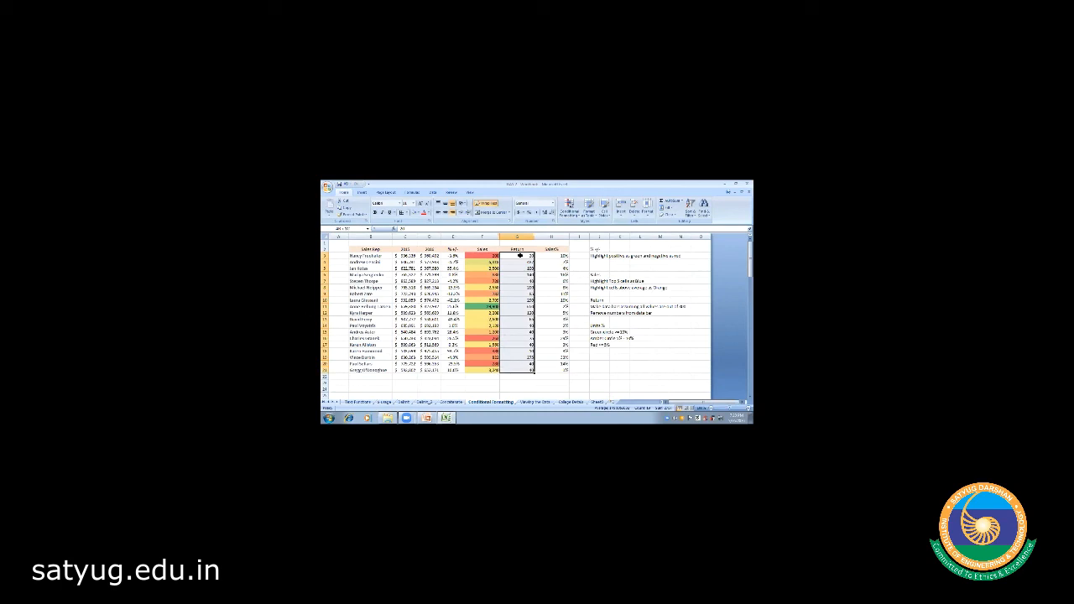
{"action": "left_click", "coordinate": [569, 206]}
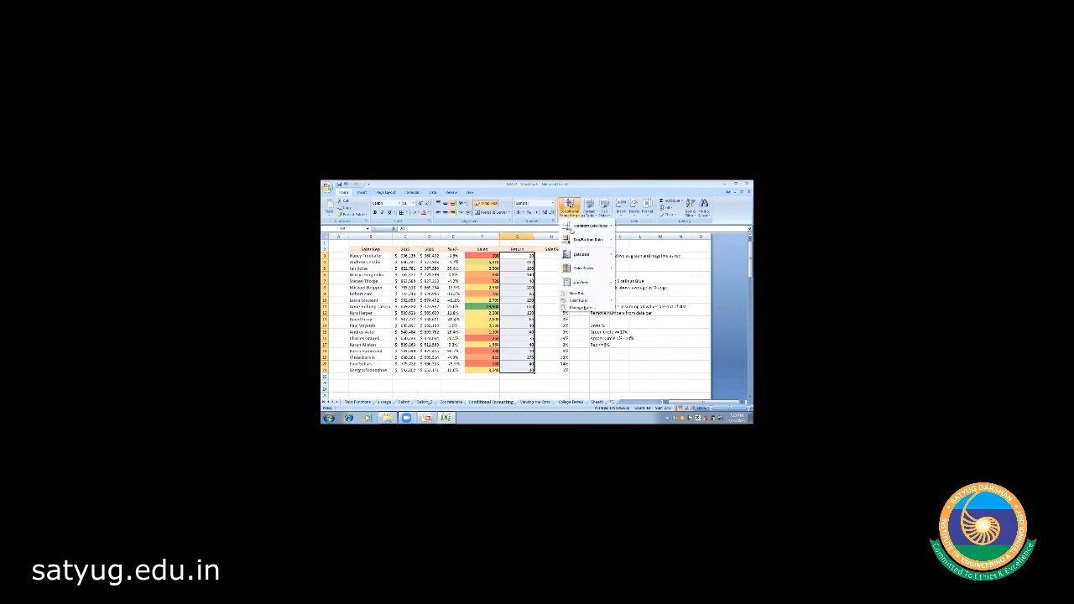
{"action": "mouse_move", "coordinate": [579, 254]}
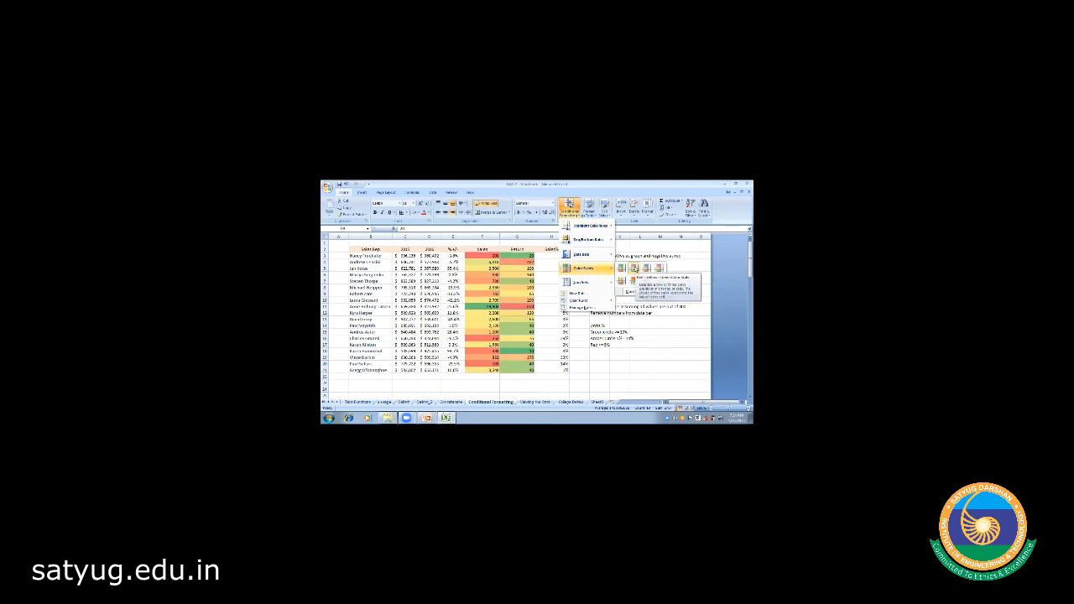
{"action": "left_click", "coordinate": [633, 267]}
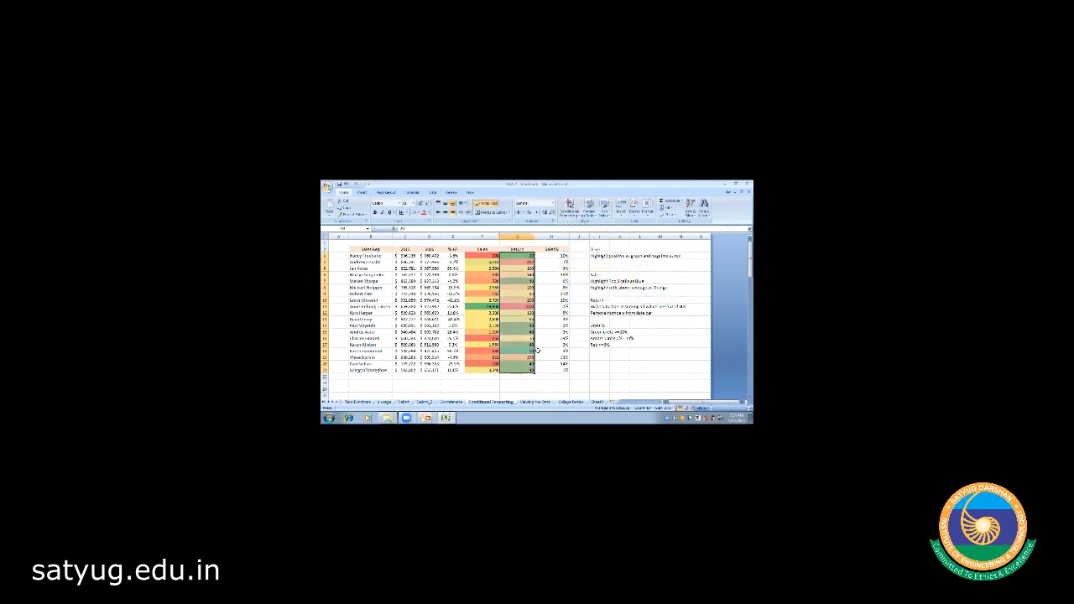
{"action": "left_click", "coordinate": [524, 388]}
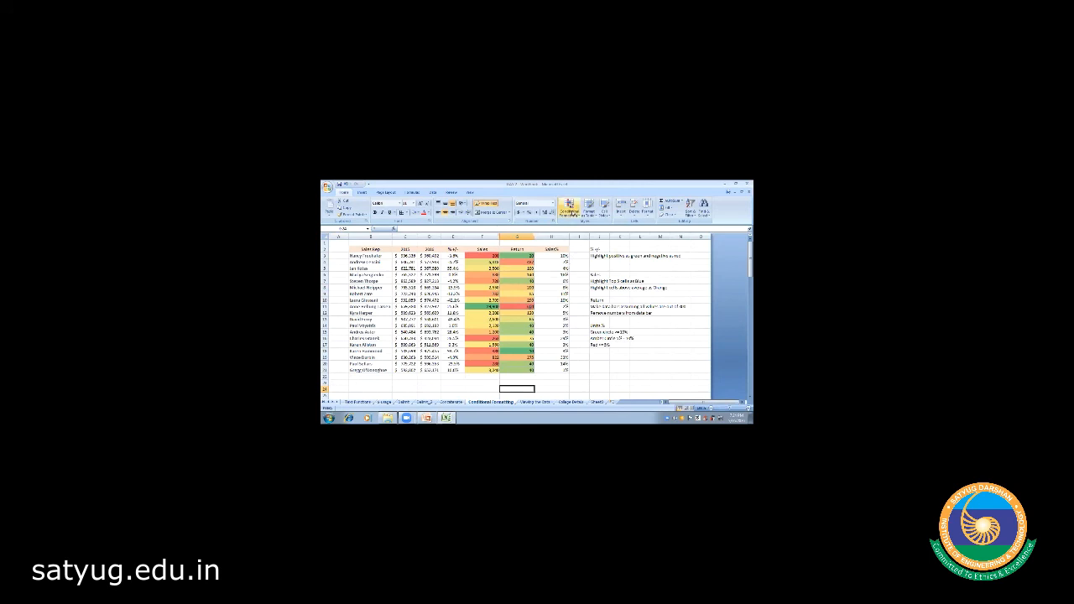
- Select the Sales% values H3:H21 in column H
{"action": "left_click", "coordinate": [569, 207]}
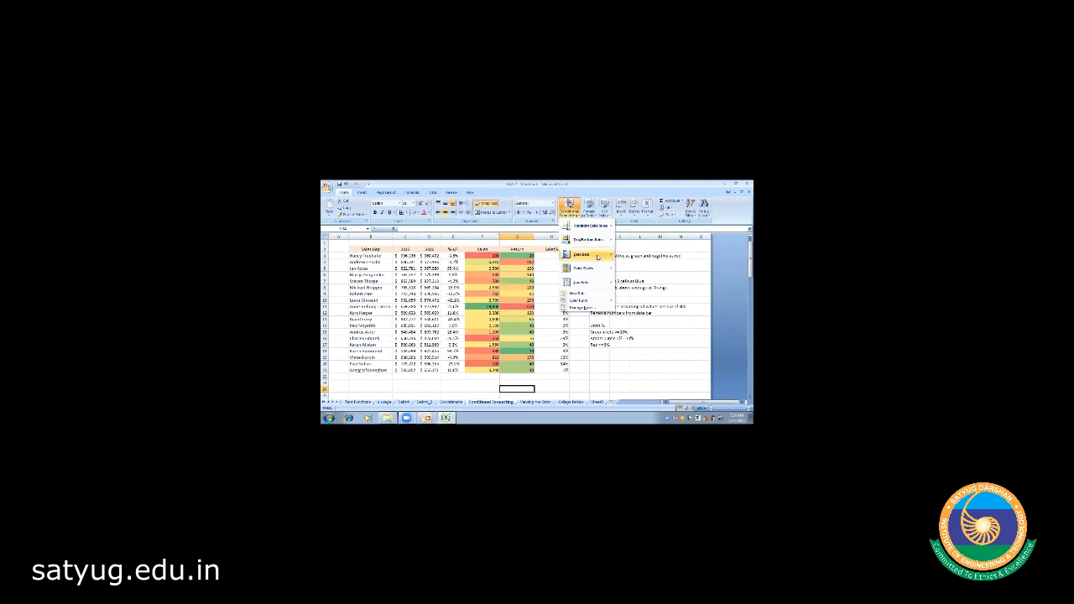
{"action": "mouse_move", "coordinate": [600, 257]}
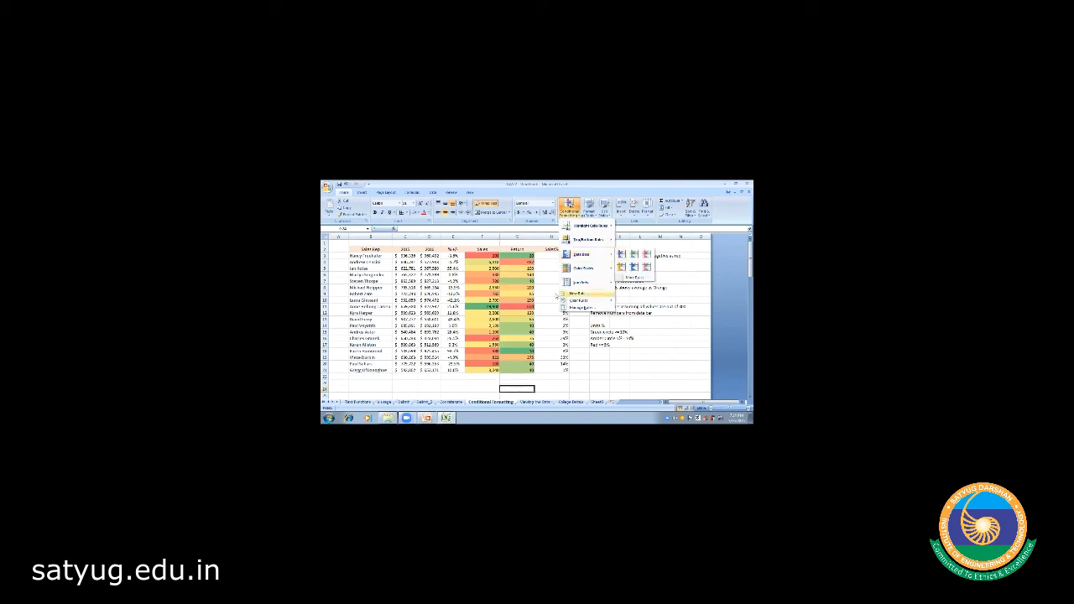
{"action": "left_click", "coordinate": [551, 296]}
{"action": "left_click", "coordinate": [549, 256]}
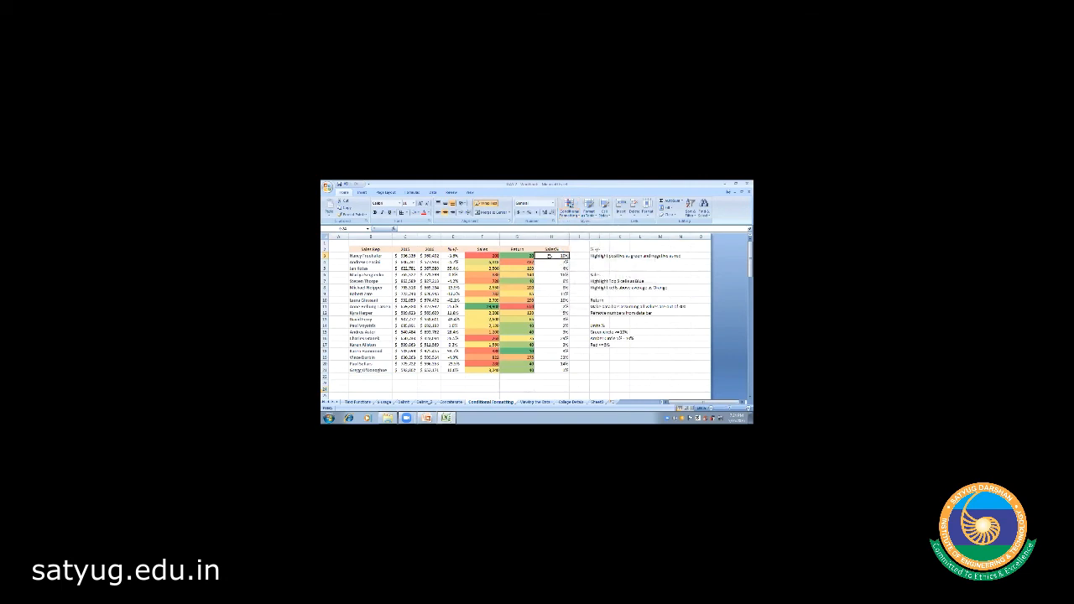
{"action": "key", "text": "shift+Down"}
{"action": "key", "text": "shift+Down"}
{"action": "key", "text": "shift+Down"}
{"action": "key", "text": "shift+Down"}
{"action": "key", "text": "shift+Down"}
{"action": "key", "text": "shift+Down"}
{"action": "key", "text": "shift+Down"}
{"action": "key", "text": "shift+Down"}
{"action": "key", "text": "shift+Down"}
{"action": "key", "text": "shift+Down"}
{"action": "key", "text": "shift+Down"}
{"action": "key", "text": "shift+Down"}
{"action": "key", "text": "shift+Down"}
{"action": "key", "text": "shift+Down"}
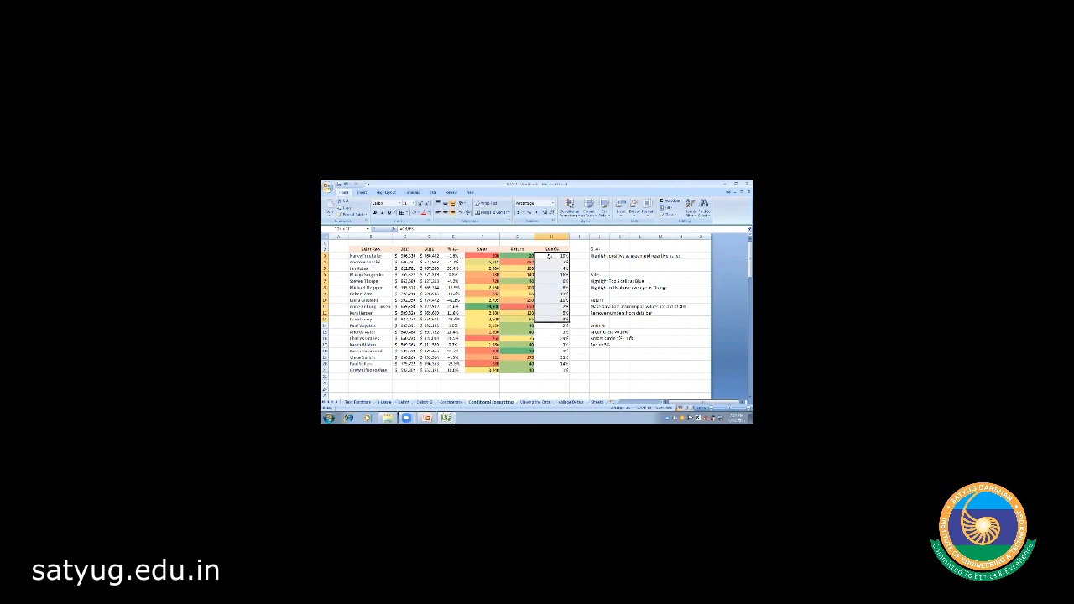
{"action": "key", "text": "shift+Down"}
{"action": "key", "text": "shift+Down"}
{"action": "key", "text": "shift+Down"}
{"action": "key", "text": "shift+Down"}
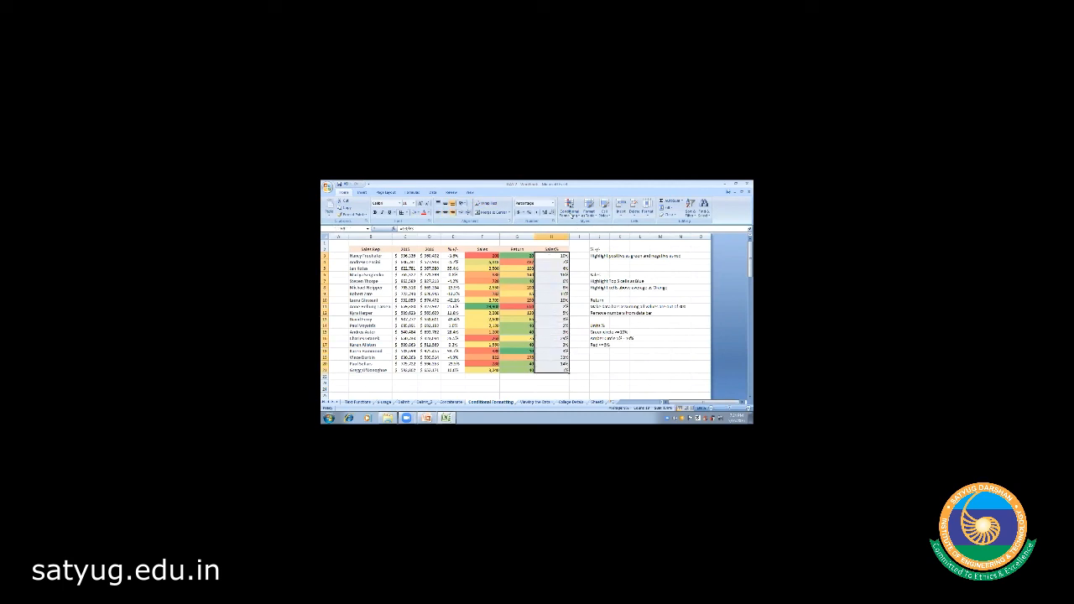
- Apply blue data bars to the Sales% cells H3:H21
{"action": "left_click", "coordinate": [569, 207]}
{"action": "mouse_move", "coordinate": [580, 253]}
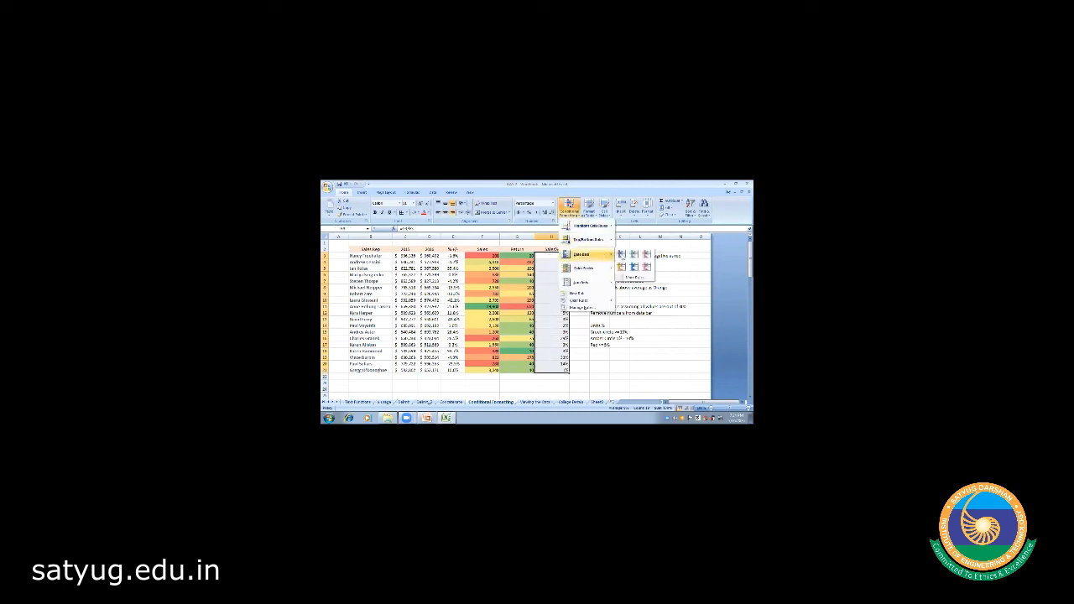
{"action": "left_click", "coordinate": [622, 254]}
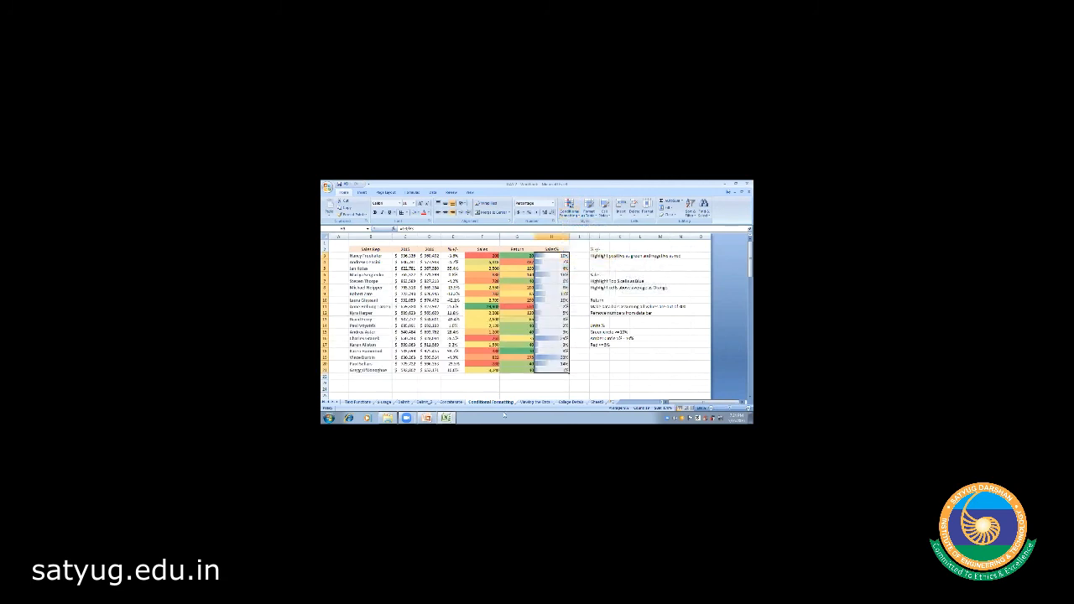
{"action": "left_click", "coordinate": [490, 383]}
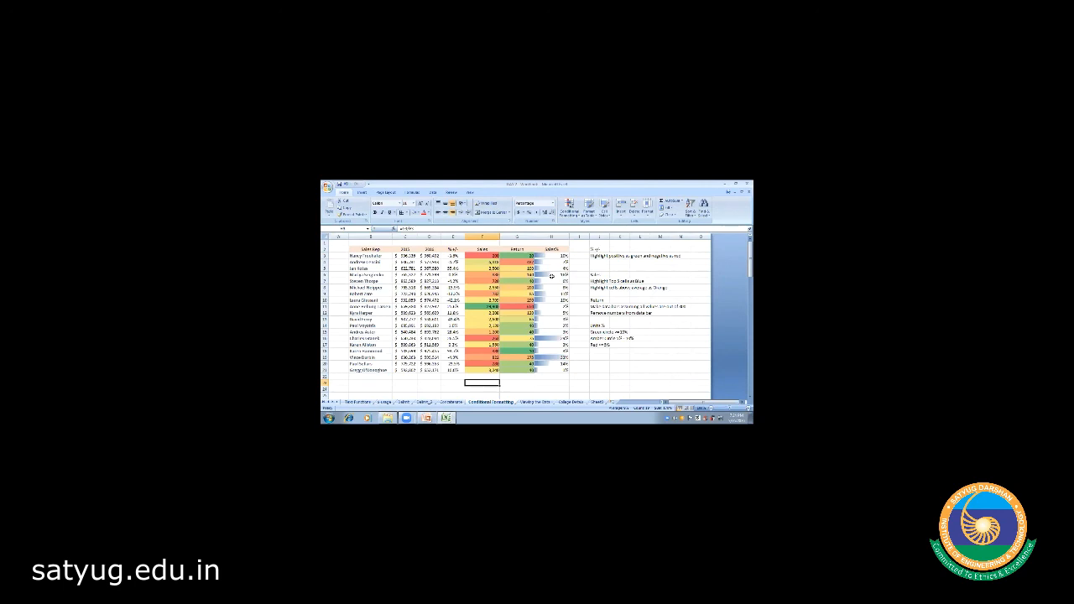
- Reselect the Sales% values down column H, leaving the formatting unchanged
{"action": "left_click", "coordinate": [570, 210]}
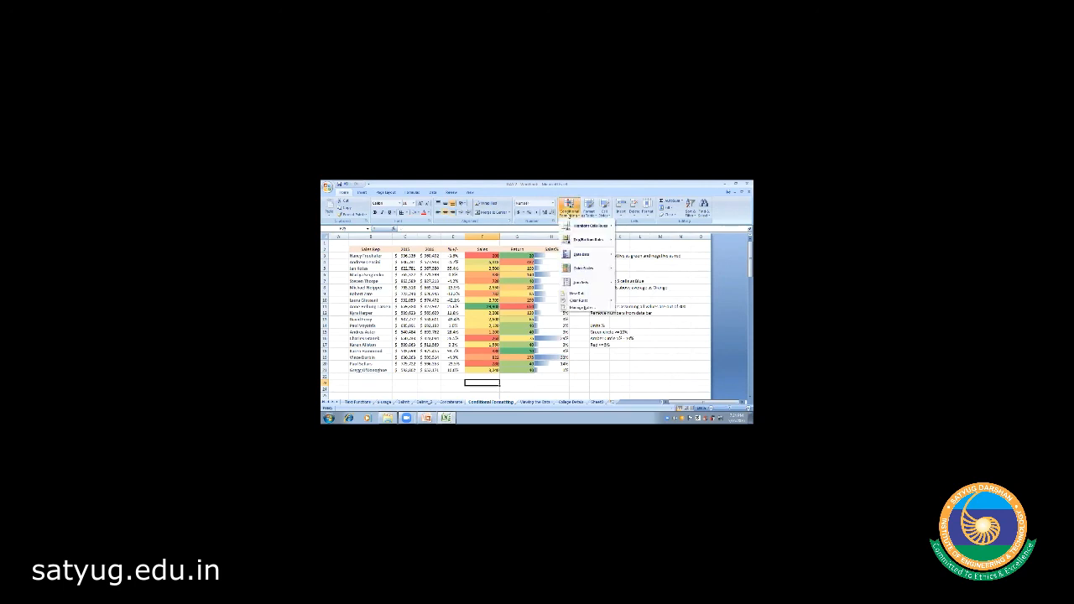
{"action": "mouse_move", "coordinate": [590, 232]}
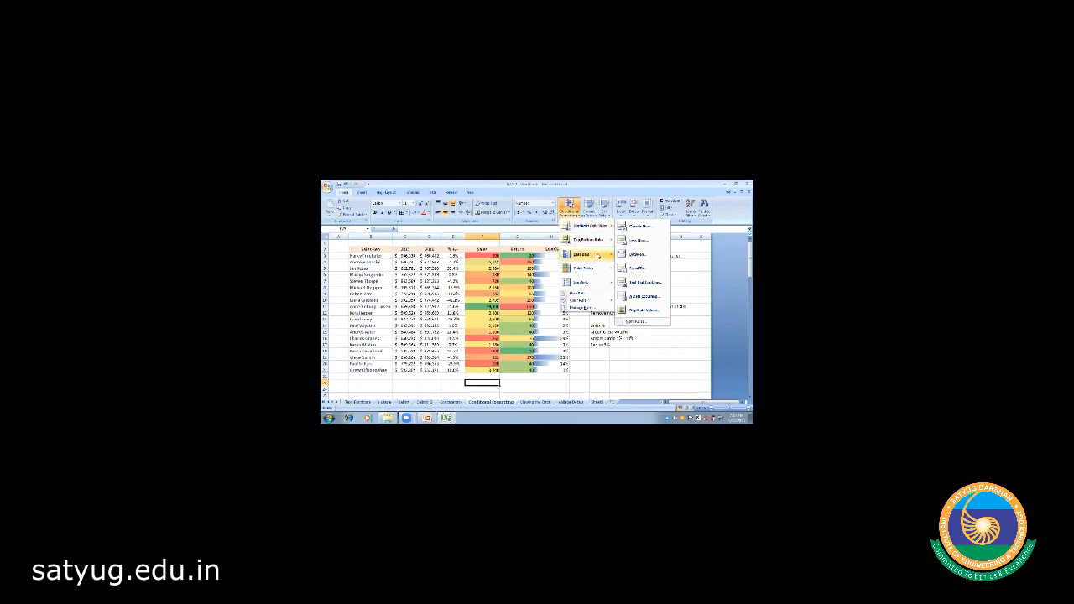
{"action": "mouse_move", "coordinate": [590, 270]}
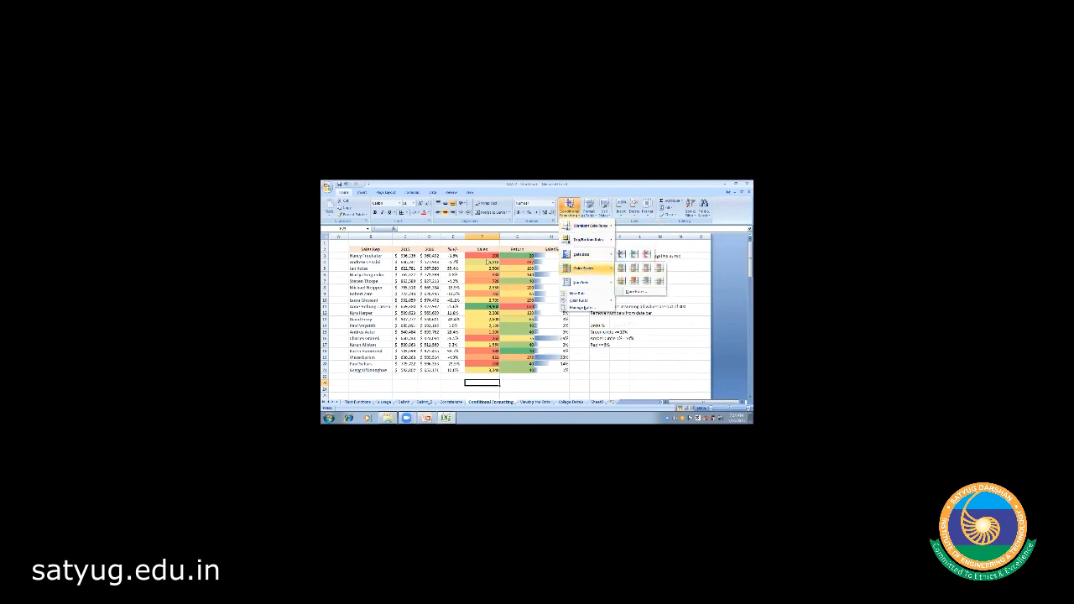
{"action": "left_click", "coordinate": [521, 381]}
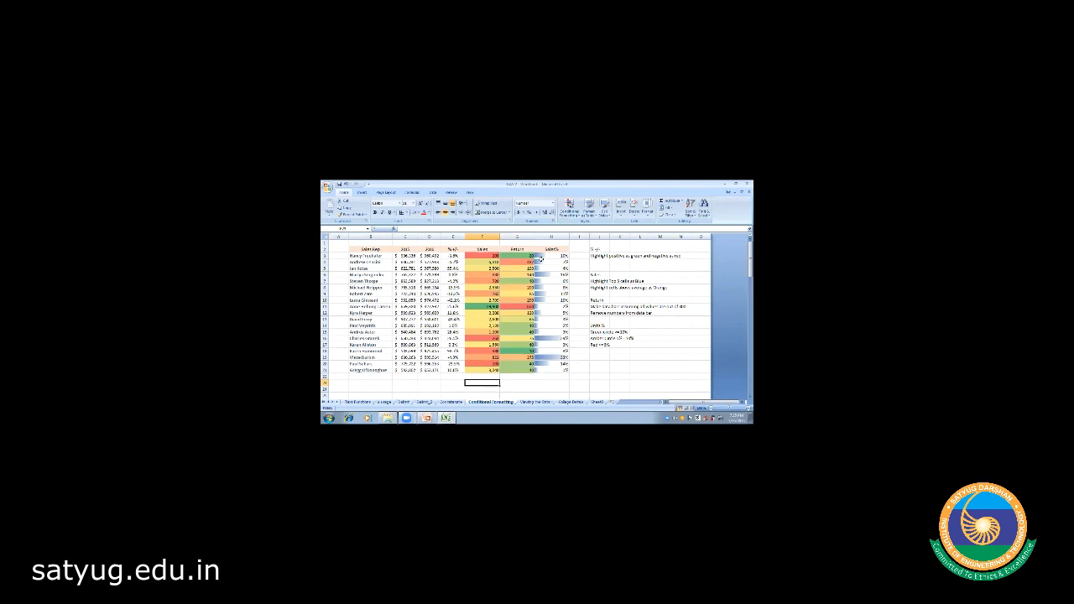
{"action": "left_click", "coordinate": [547, 256]}
{"action": "left_click_drag", "start_coordinate": [547, 256], "coordinate": [552, 370]}
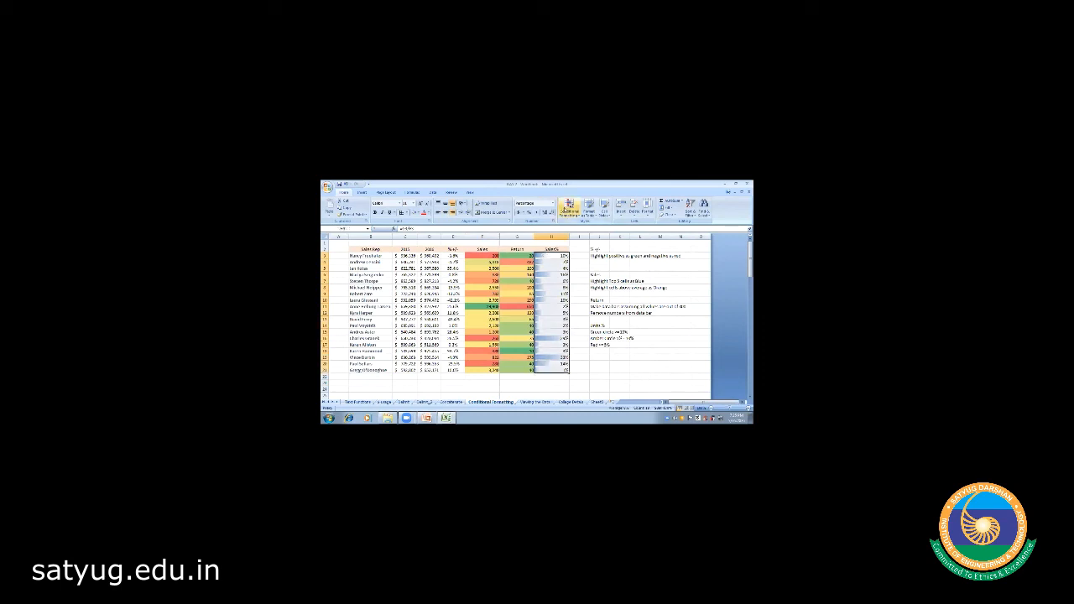
- Apply an icon set from the Icon Sets gallery to the Sales% cells
{"action": "left_click", "coordinate": [569, 207]}
{"action": "mouse_move", "coordinate": [590, 286]}
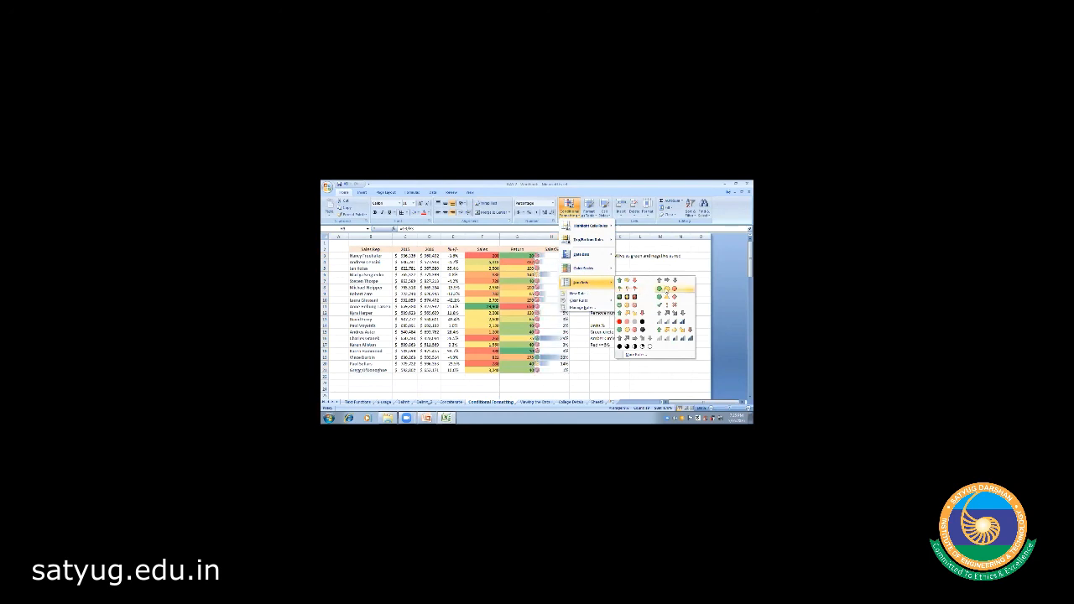
{"action": "left_click", "coordinate": [542, 242]}
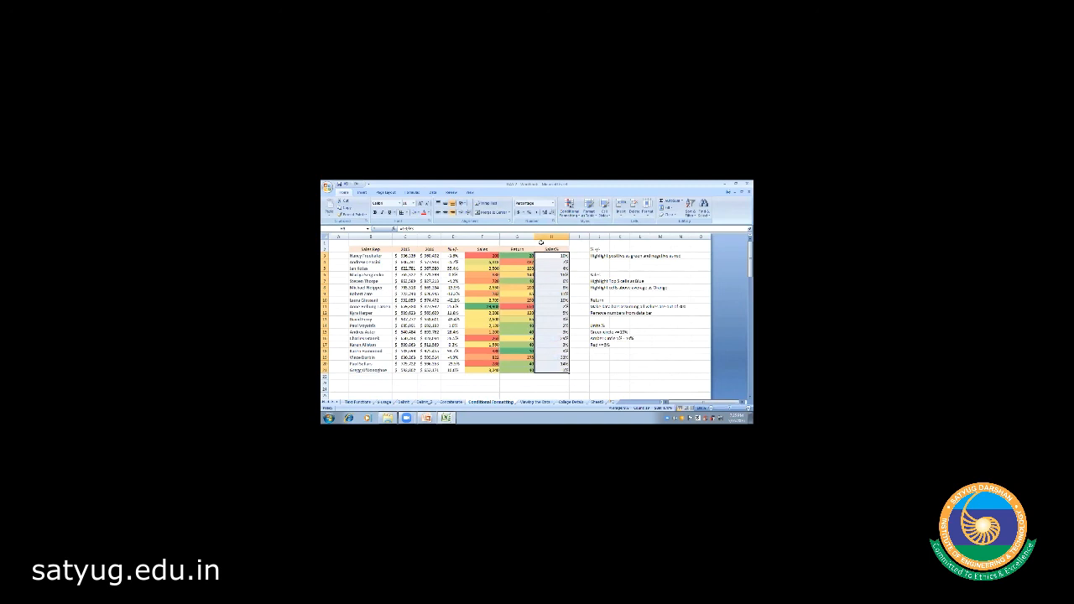
{"action": "left_click", "coordinate": [569, 207]}
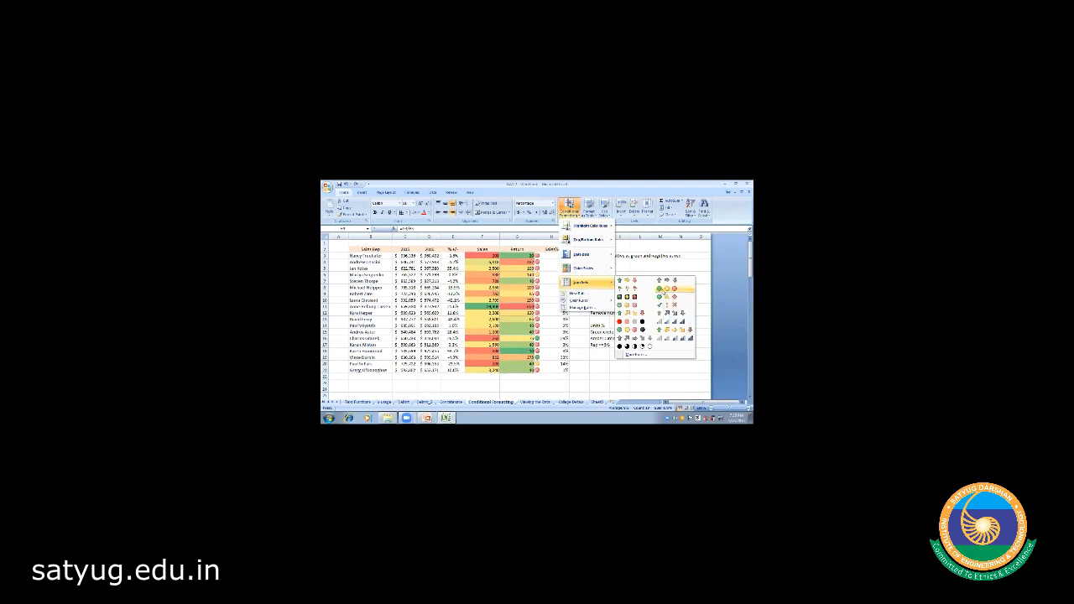
{"action": "left_click", "coordinate": [660, 289]}
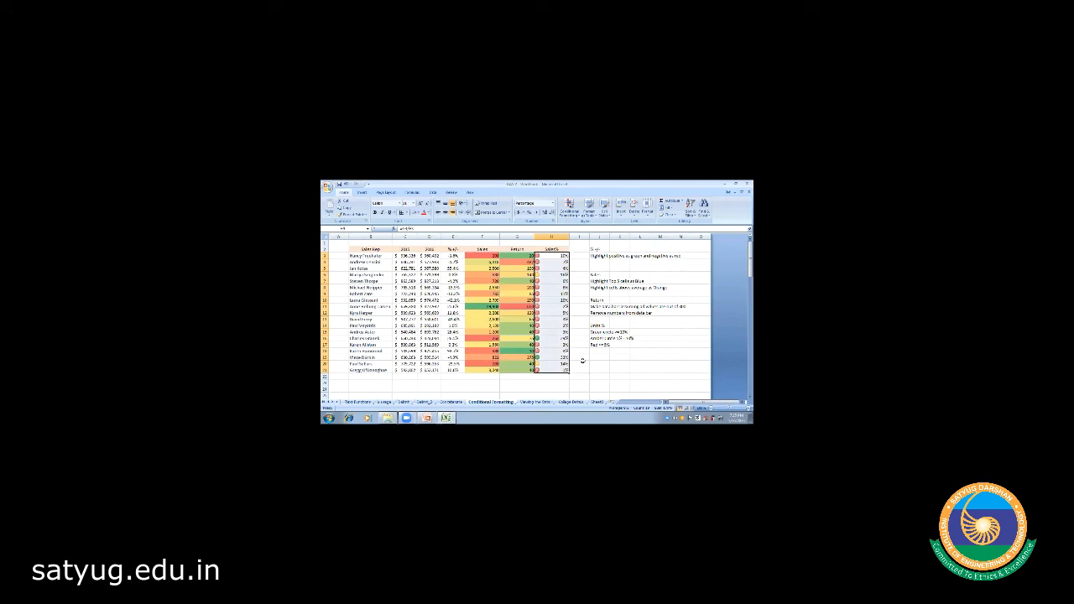
- Replace it with another icon set chosen from the gallery for Sales%
{"action": "left_click", "coordinate": [569, 209]}
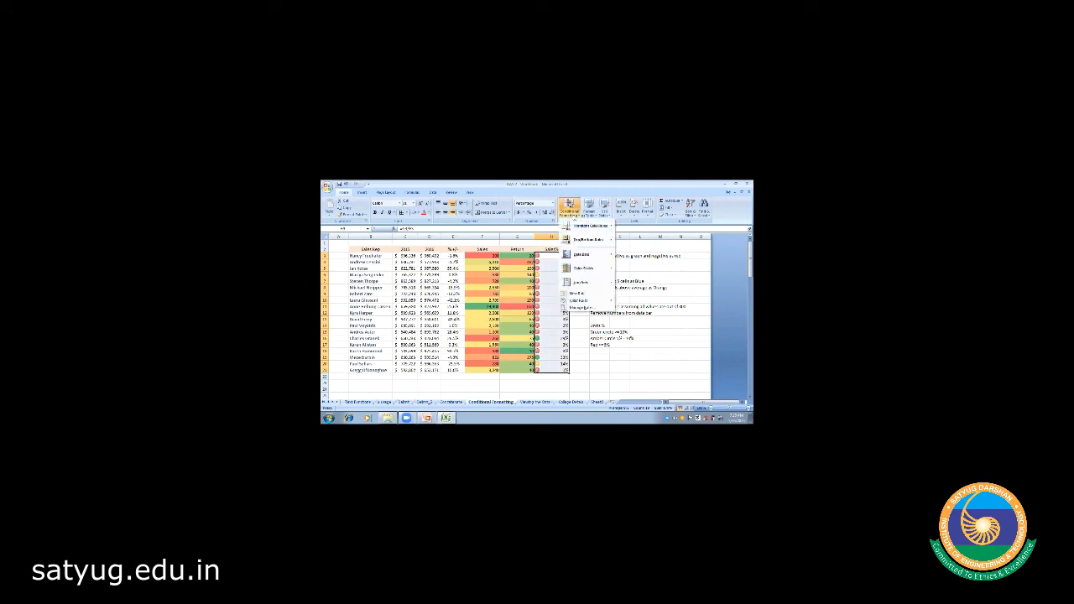
{"action": "left_click", "coordinate": [580, 379]}
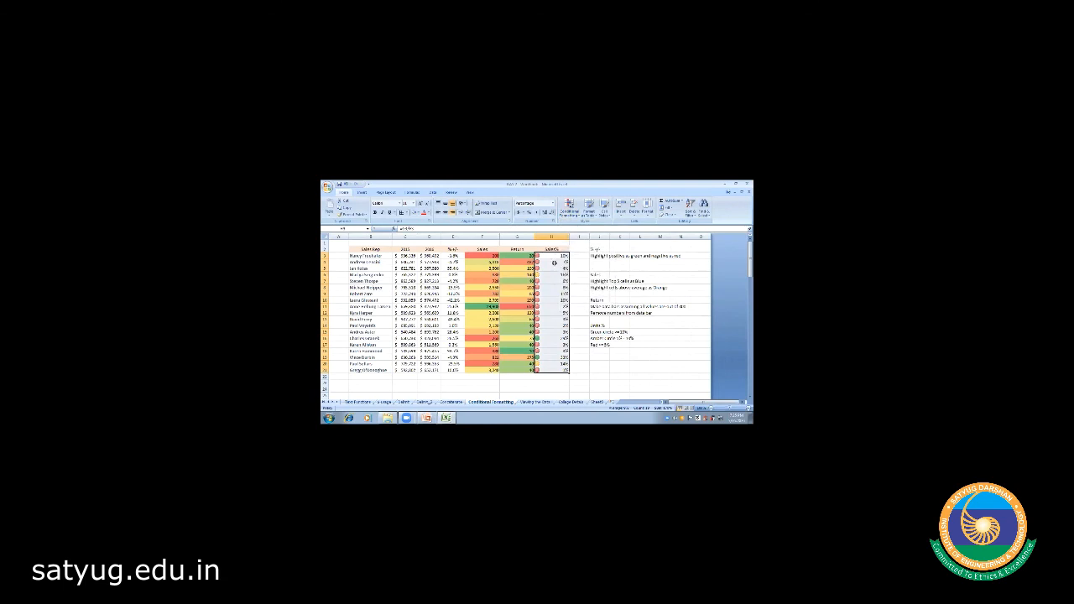
{"action": "left_click", "coordinate": [569, 207]}
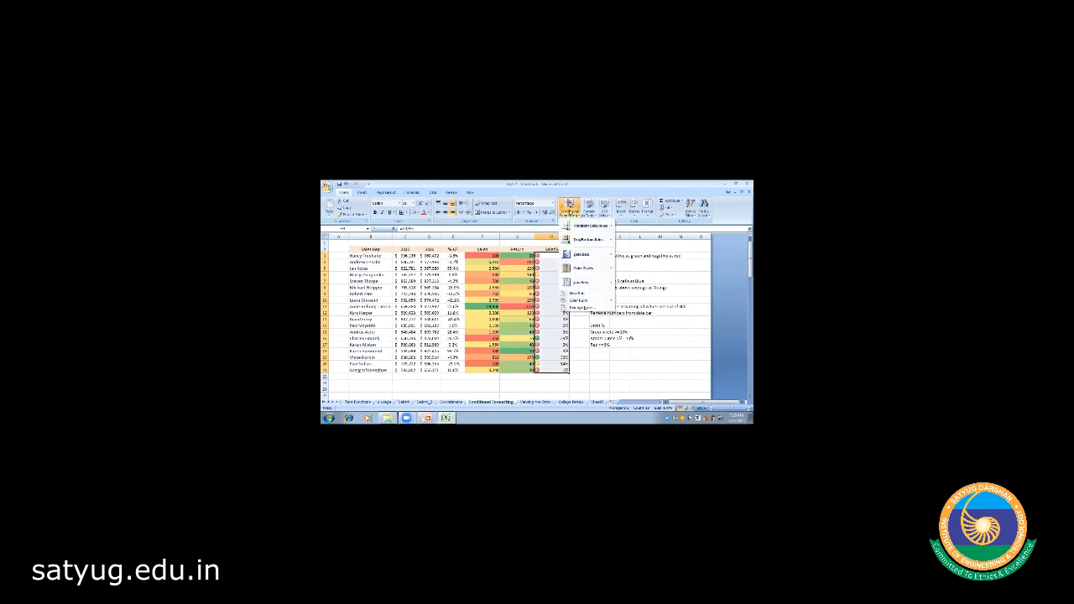
{"action": "mouse_move", "coordinate": [587, 282]}
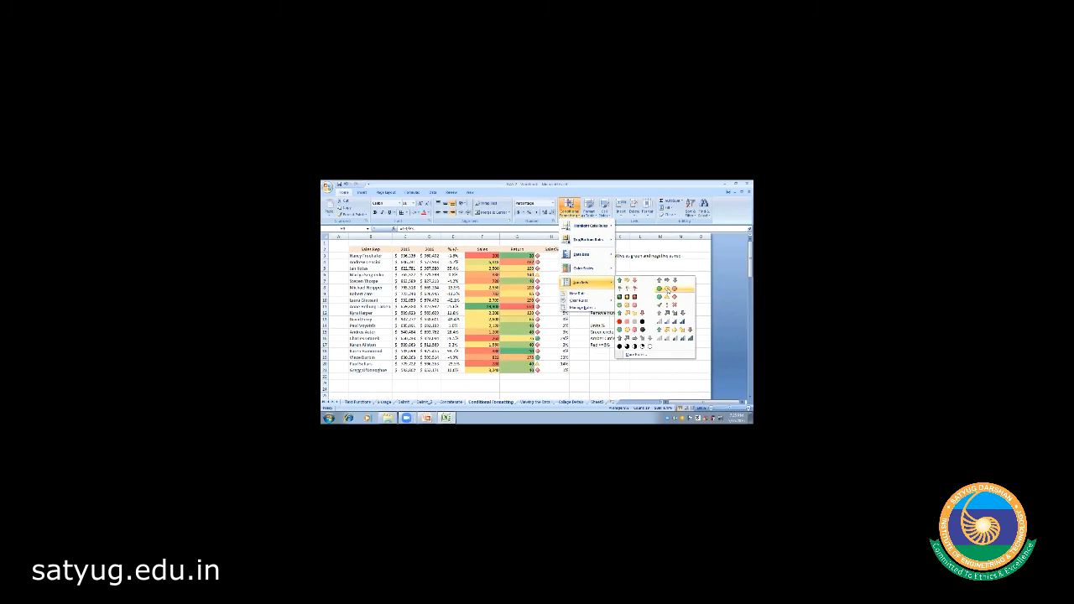
{"action": "left_click", "coordinate": [667, 290]}
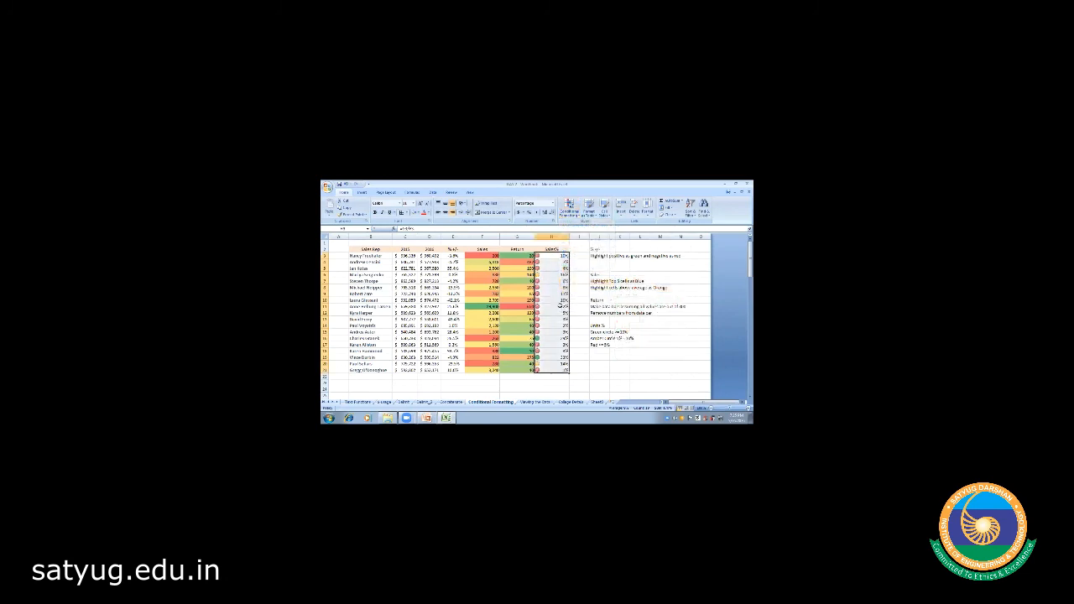
{"action": "left_click", "coordinate": [571, 210]}
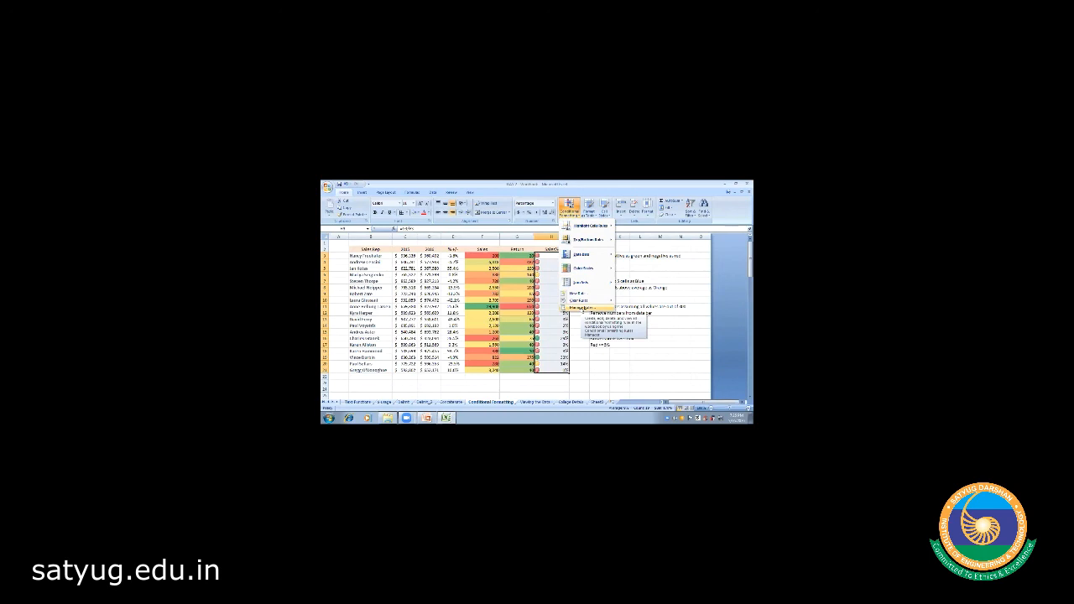
- Edit the existing Sales% rule in Manage Rules to use a 2-Color Scale style
{"action": "left_click", "coordinate": [579, 308]}
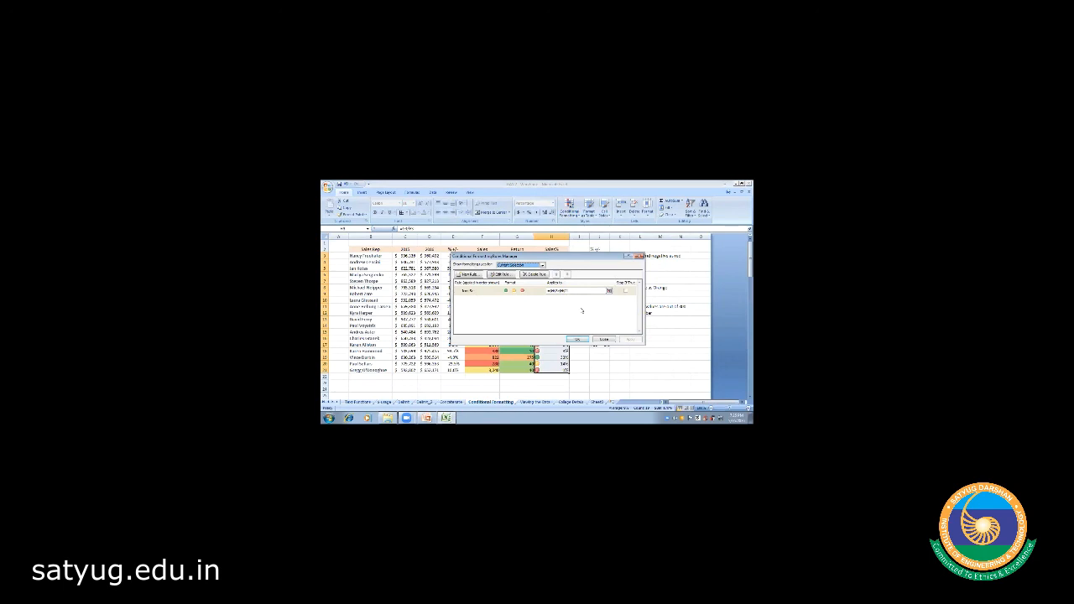
{"action": "left_click", "coordinate": [500, 274]}
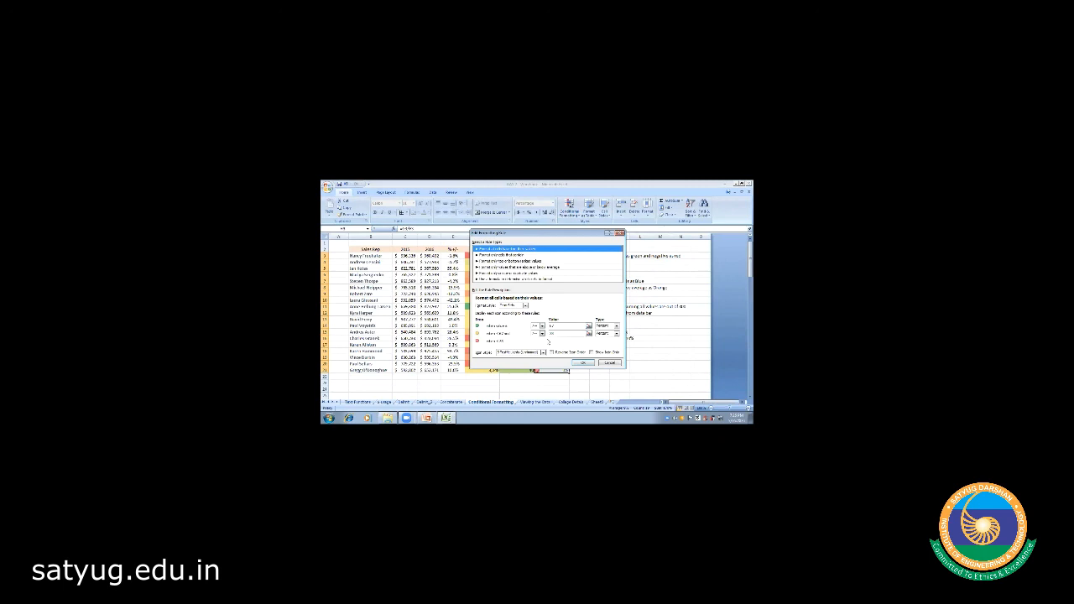
{"action": "left_click", "coordinate": [525, 305]}
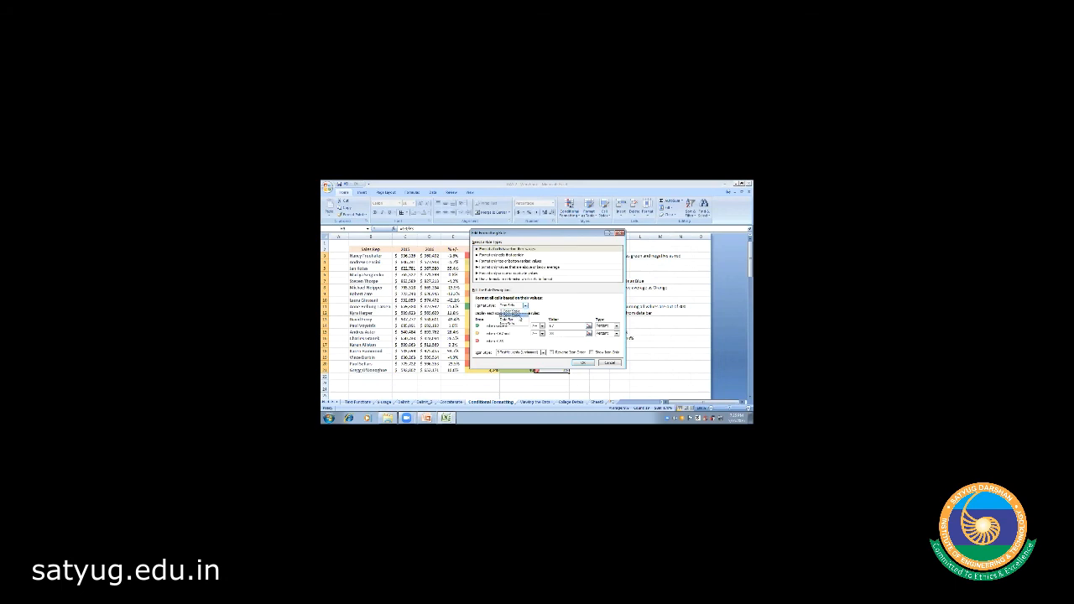
{"action": "left_click", "coordinate": [513, 311]}
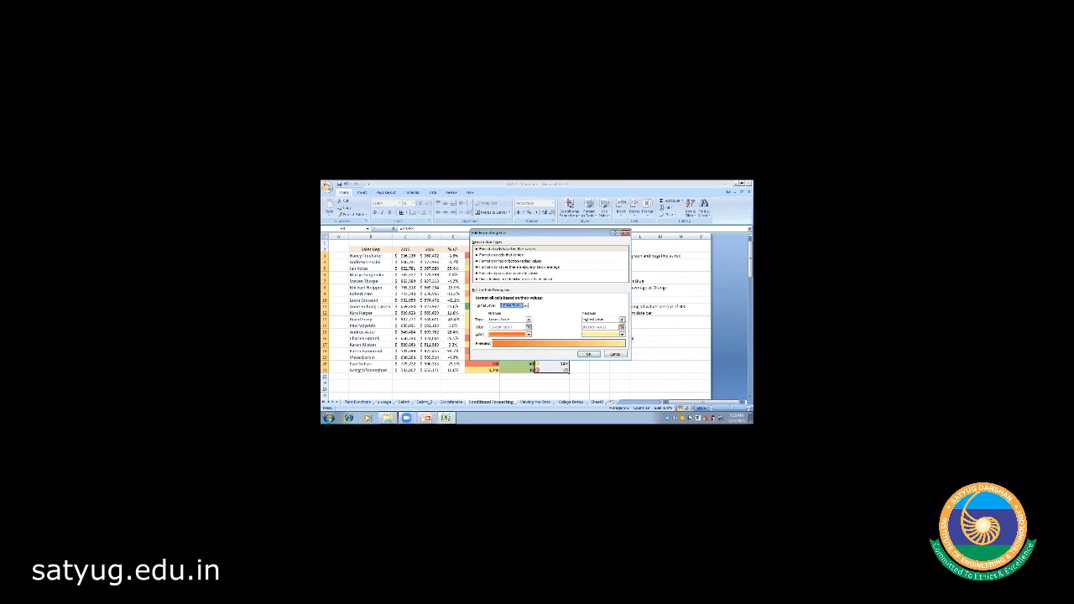
- Make Highest Value green and Lowest Value red, then apply the rule
{"action": "left_click", "coordinate": [622, 320]}
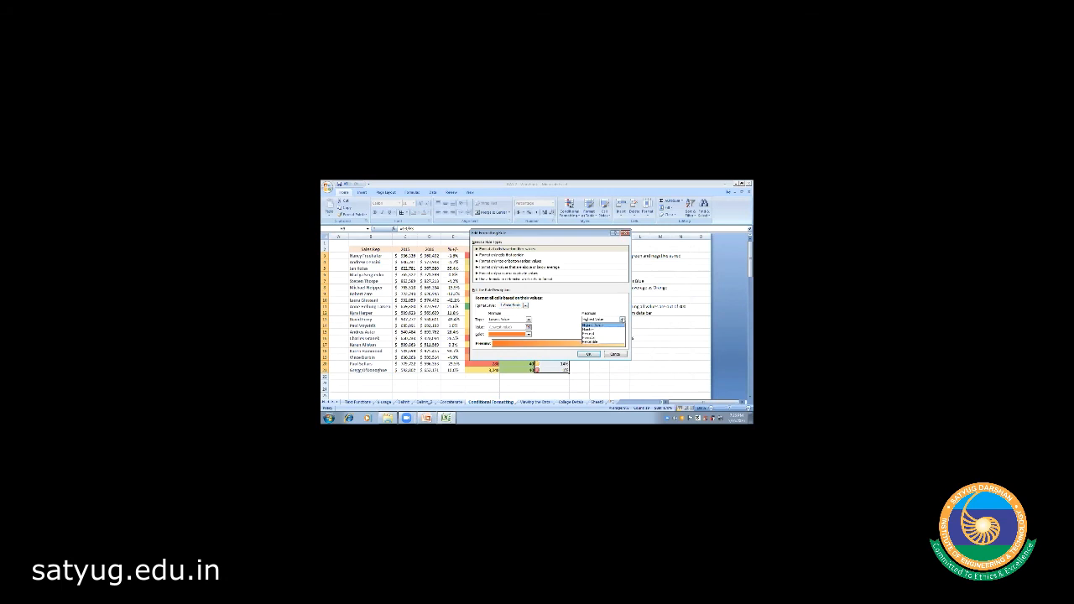
{"action": "left_click", "coordinate": [622, 320]}
{"action": "left_click", "coordinate": [622, 334]}
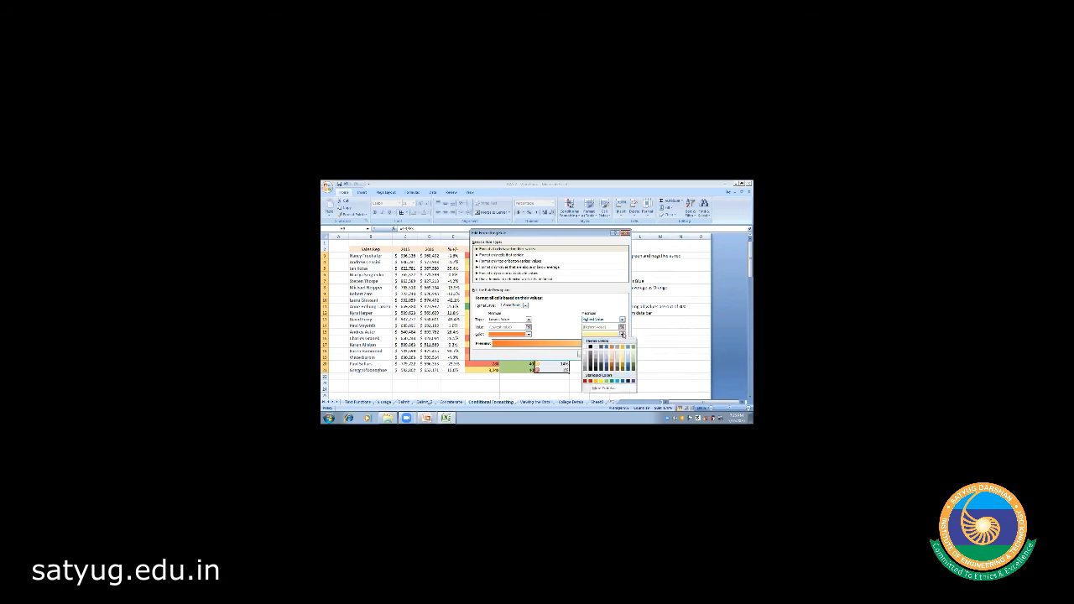
{"action": "left_click", "coordinate": [633, 348]}
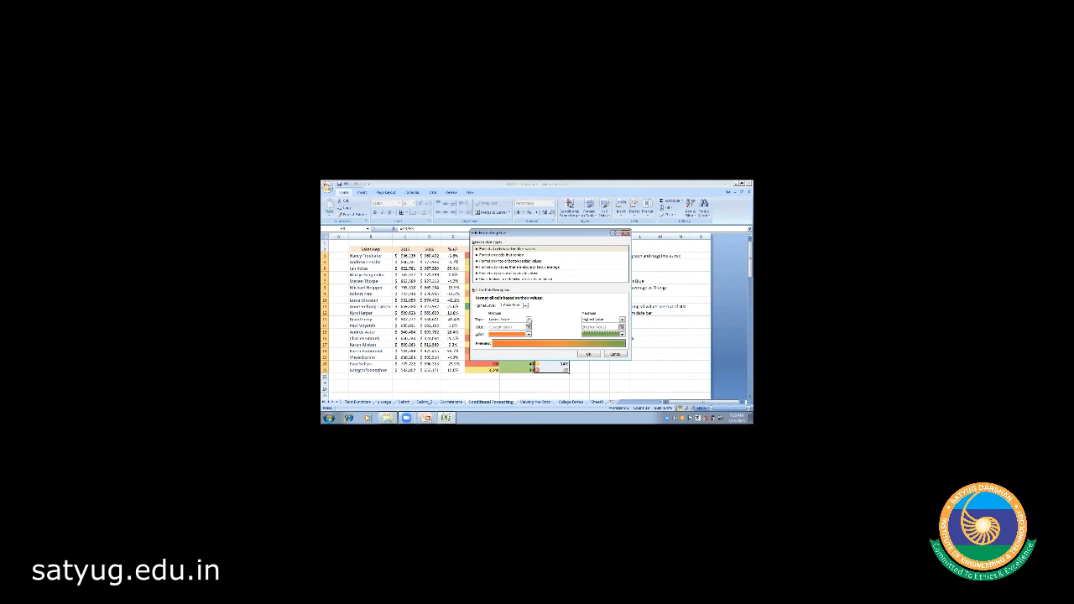
{"action": "left_click", "coordinate": [527, 320]}
{"action": "left_click", "coordinate": [528, 320]}
{"action": "left_click", "coordinate": [528, 335]}
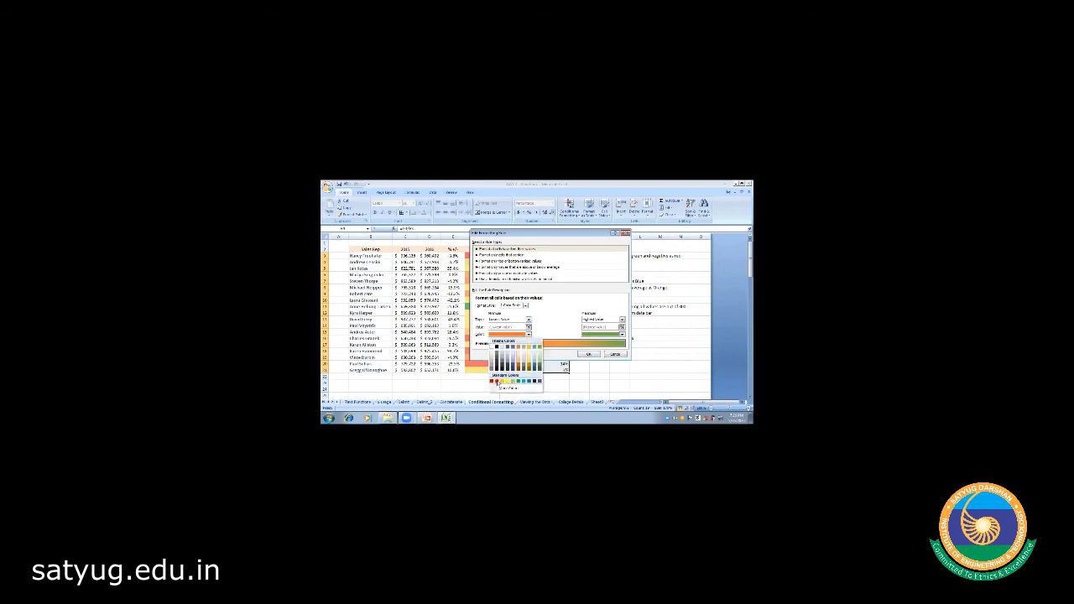
{"action": "left_click", "coordinate": [497, 381]}
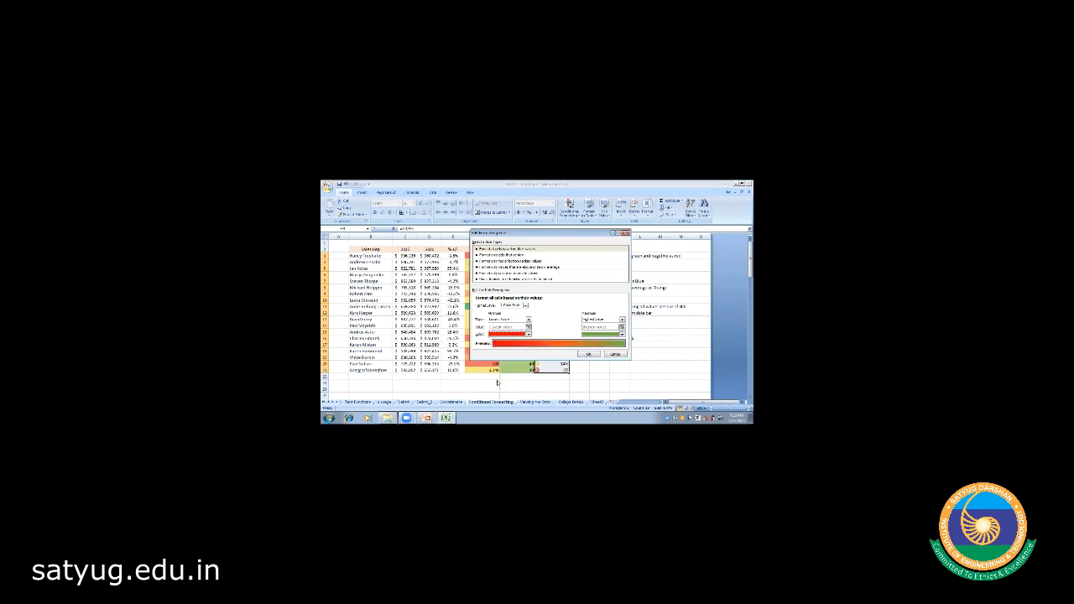
{"action": "left_click", "coordinate": [587, 354]}
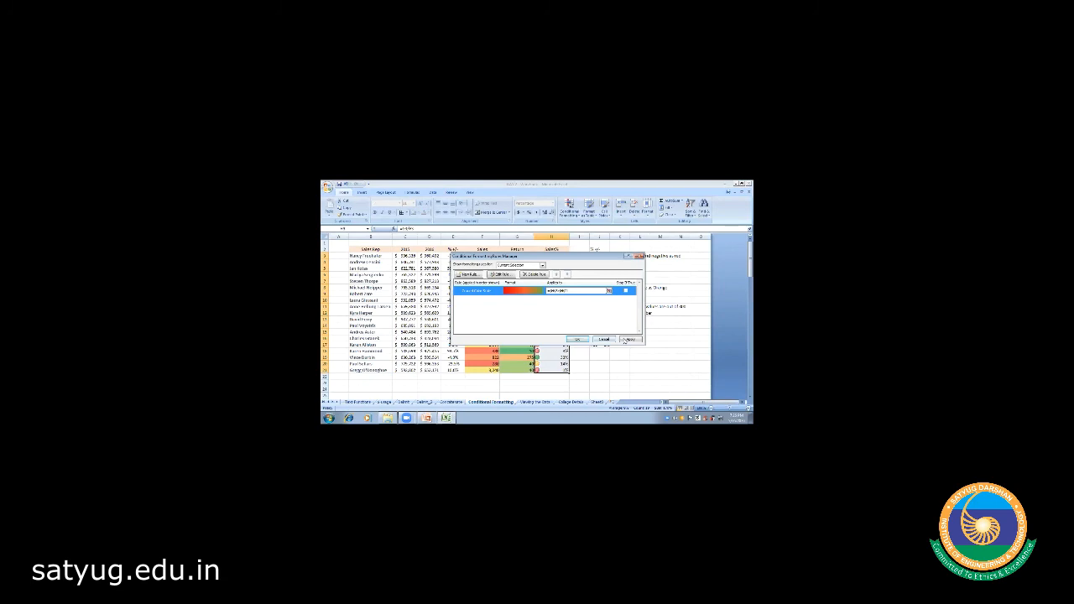
{"action": "left_click", "coordinate": [625, 340]}
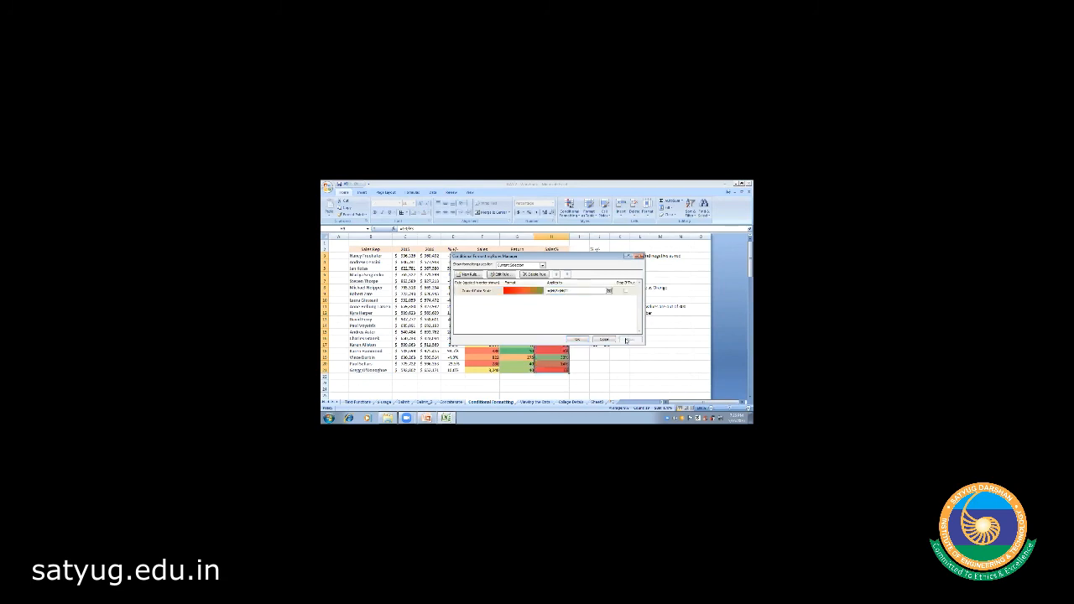
{"action": "left_click", "coordinate": [579, 340]}
- Add Red To Black icons to H3:H21, then undo to strip icons and red shading
{"action": "left_click", "coordinate": [583, 324]}
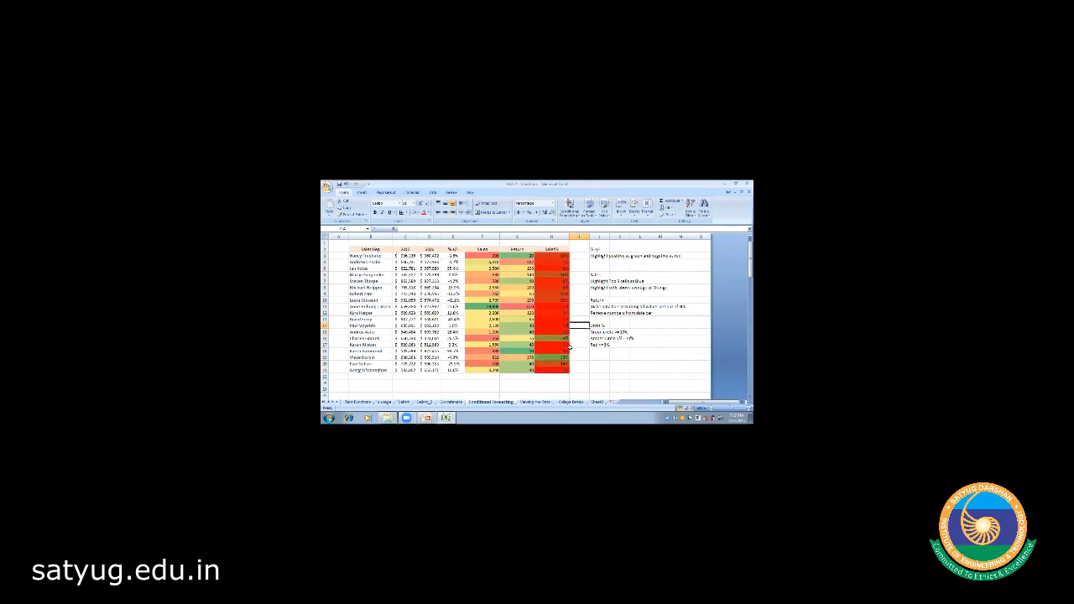
{"action": "left_click", "coordinate": [554, 255]}
{"action": "key", "text": "shift+Down"}
{"action": "key", "text": "shift+Down"}
{"action": "key", "text": "shift+Down"}
{"action": "key", "text": "shift+Down"}
{"action": "key", "text": "shift+Down"}
{"action": "key", "text": "shift+Down"}
{"action": "key", "text": "shift+Down"}
{"action": "key", "text": "shift+Down"}
{"action": "key", "text": "shift+Down"}
{"action": "key", "text": "shift+Down"}
{"action": "key", "text": "shift+Down"}
{"action": "key", "text": "shift+Down"}
{"action": "key", "text": "shift+Down"}
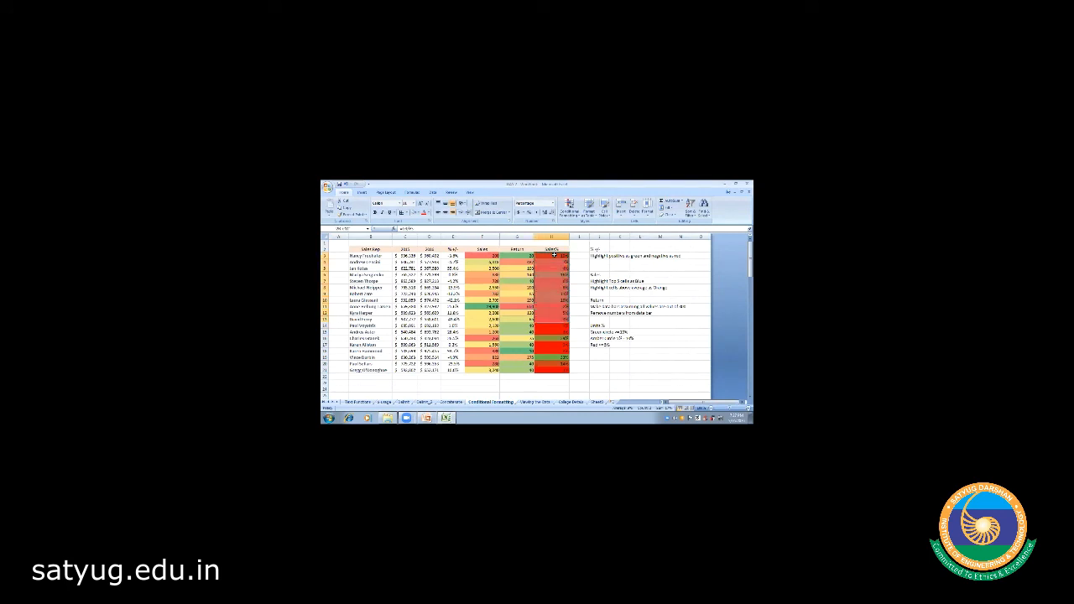
{"action": "key", "text": "shift+Down"}
{"action": "key", "text": "shift+Down"}
{"action": "key", "text": "shift+Down"}
{"action": "key", "text": "shift+Down"}
{"action": "key", "text": "shift+Down"}
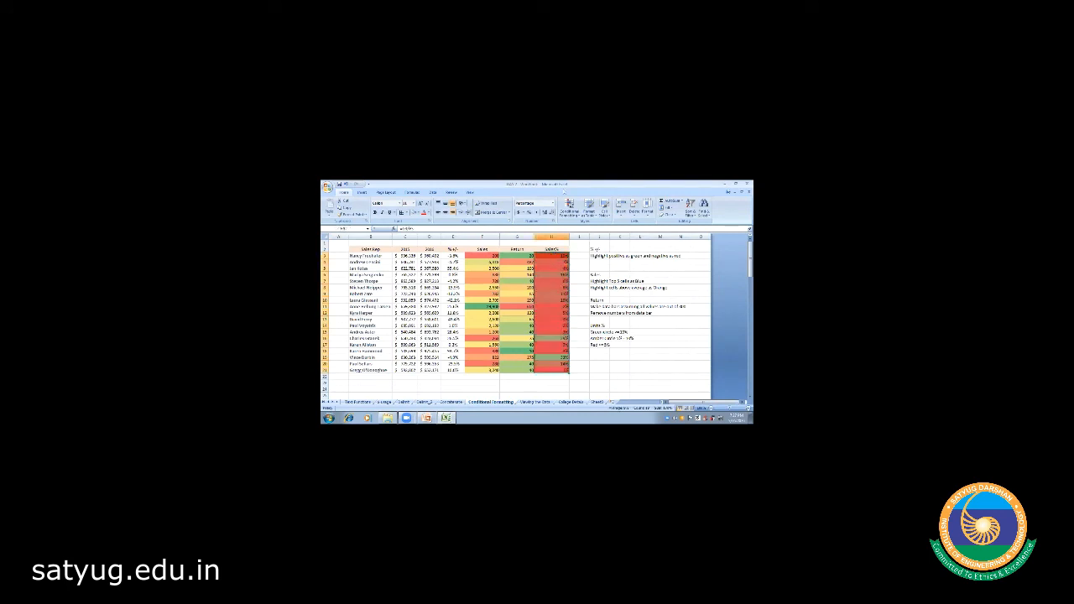
{"action": "left_click", "coordinate": [569, 208]}
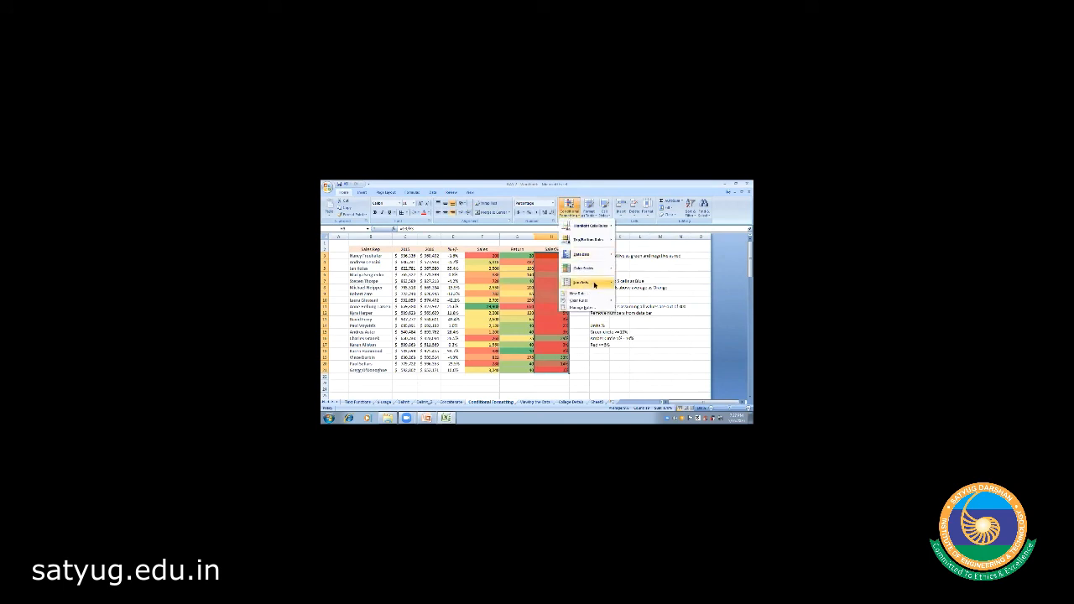
{"action": "mouse_move", "coordinate": [593, 285]}
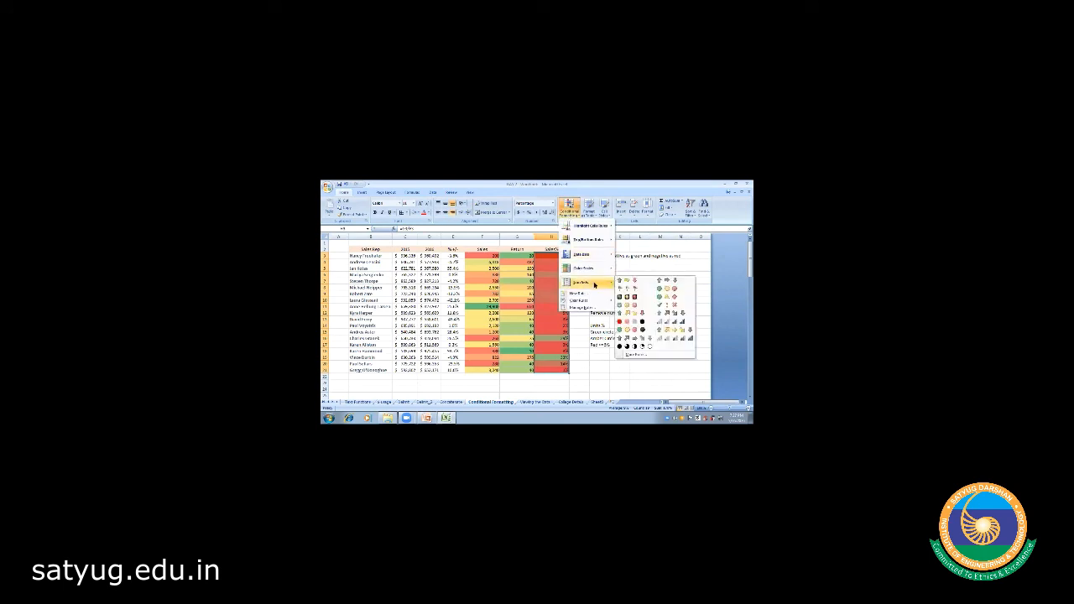
{"action": "left_click", "coordinate": [626, 322]}
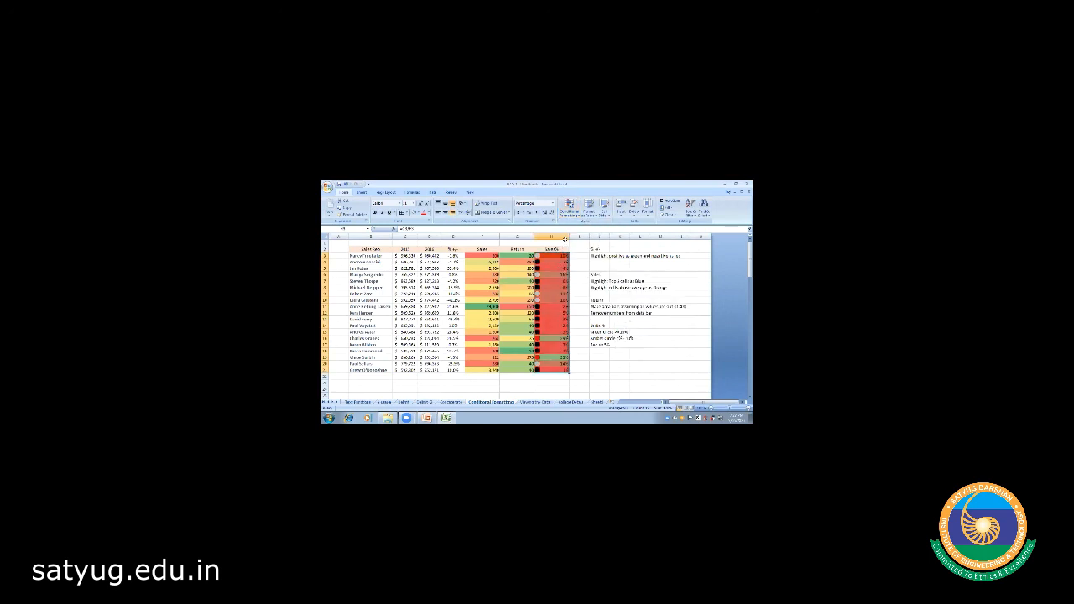
{"action": "key", "text": "ctrl+z"}
{"action": "key", "text": "ctrl+z"}
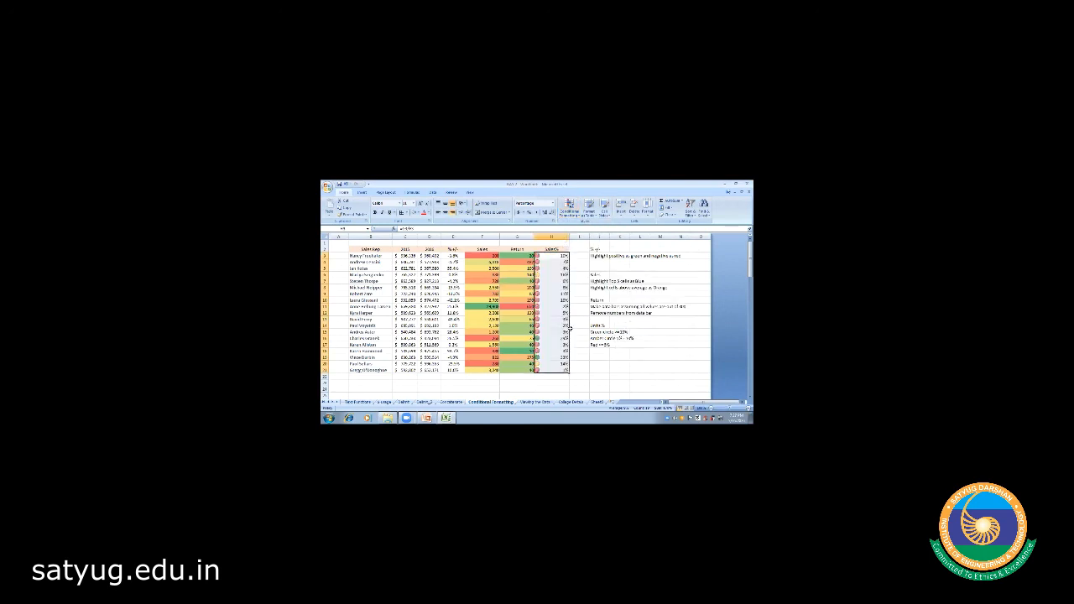
- Reselect H3:H21, leave the formatting options unchanged, and clear the selection
{"action": "left_click", "coordinate": [579, 352]}
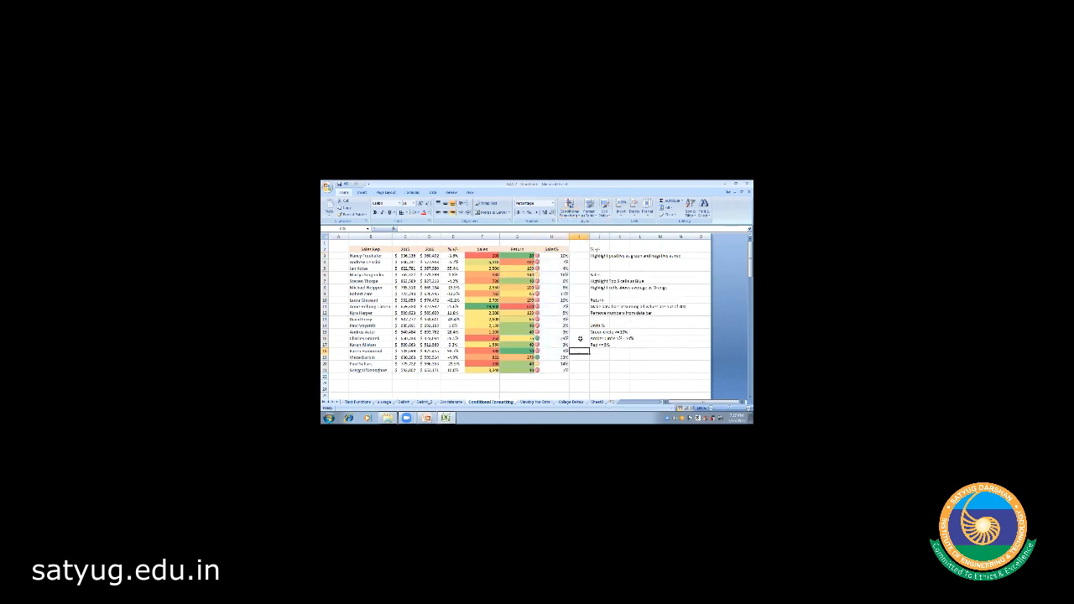
{"action": "left_click", "coordinate": [551, 255]}
{"action": "key", "text": "shift+Down"}
{"action": "key", "text": "shift+Down"}
{"action": "key", "text": "shift+Down"}
{"action": "key", "text": "shift+Down"}
{"action": "key", "text": "shift+Down"}
{"action": "key", "text": "shift+Down"}
{"action": "key", "text": "shift+Down"}
{"action": "key", "text": "shift+Down"}
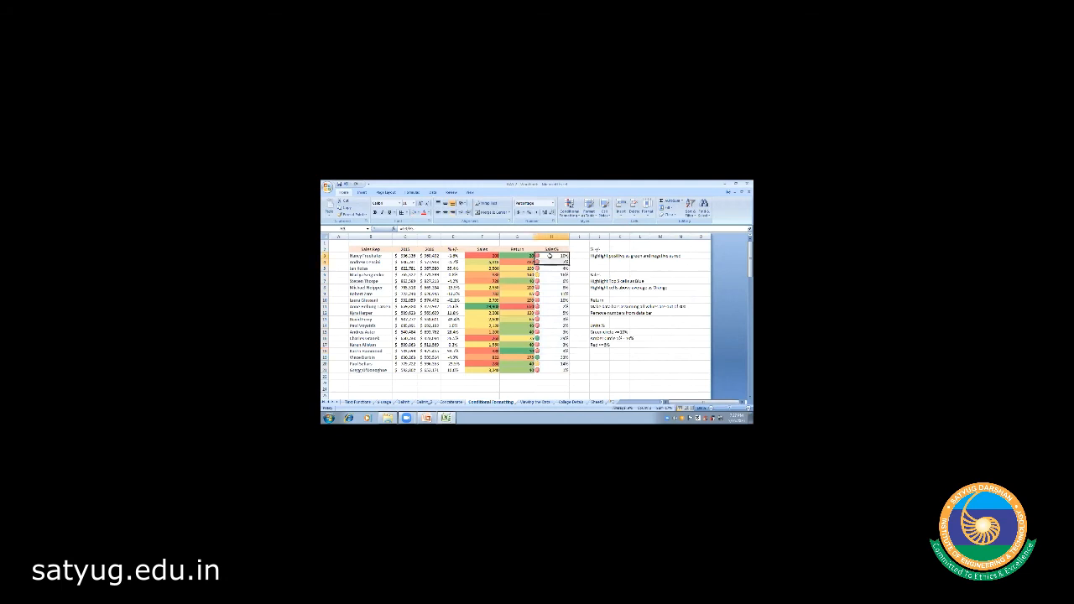
{"action": "key", "text": "shift+Down"}
{"action": "key", "text": "shift+Down"}
{"action": "key", "text": "shift+Down"}
{"action": "key", "text": "shift+Down"}
{"action": "key", "text": "shift+Down"}
{"action": "key", "text": "shift+Down"}
{"action": "key", "text": "shift+Down"}
{"action": "key", "text": "shift+Down"}
{"action": "key", "text": "shift+Down"}
{"action": "key", "text": "shift+Down"}
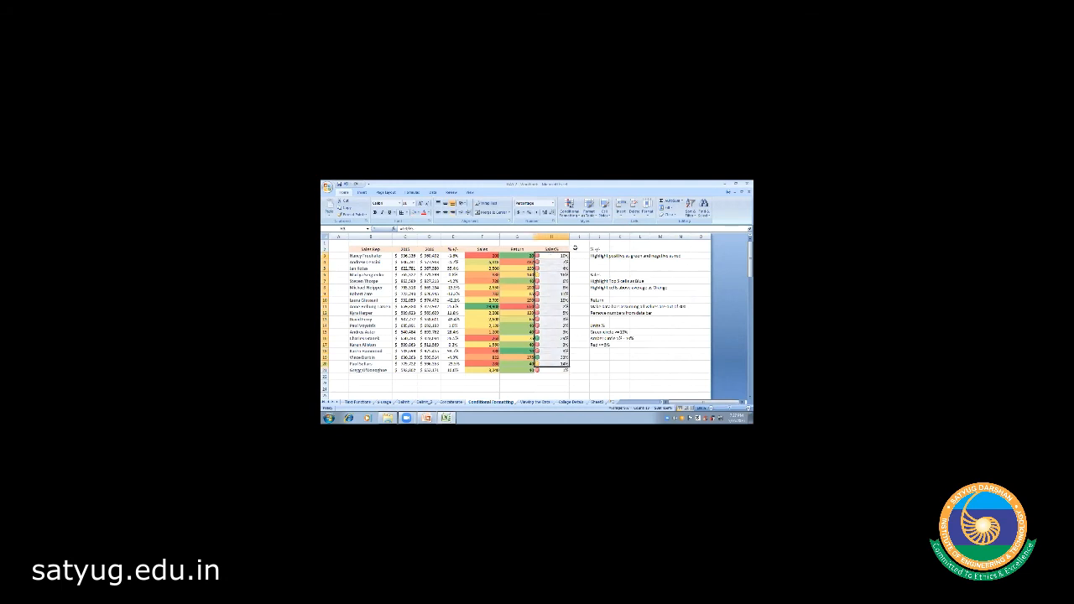
{"action": "left_click", "coordinate": [569, 206]}
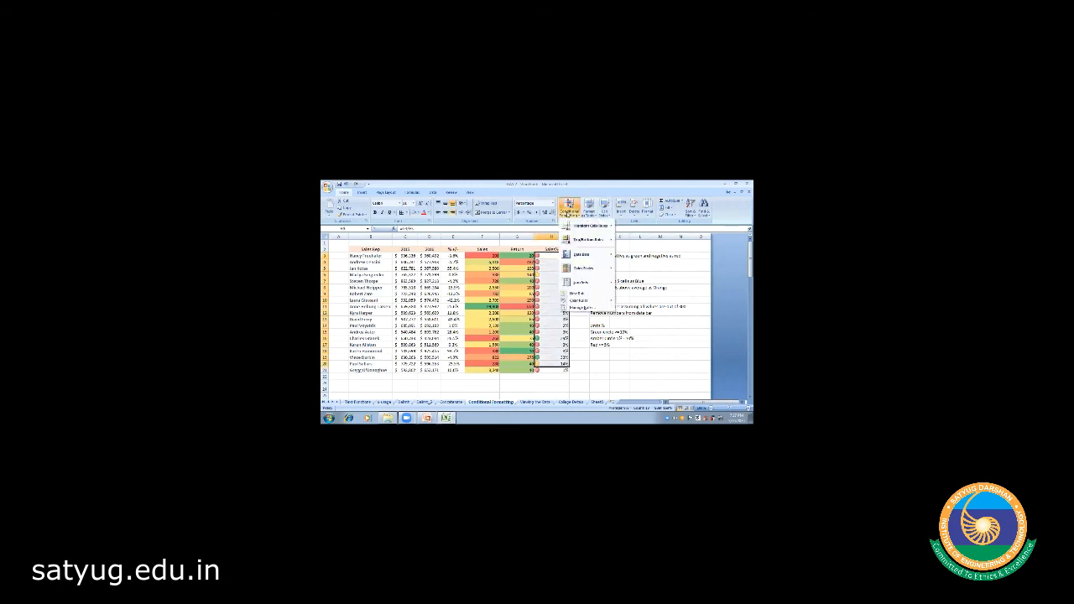
{"action": "left_click", "coordinate": [598, 367]}
{"action": "left_click", "coordinate": [577, 370]}
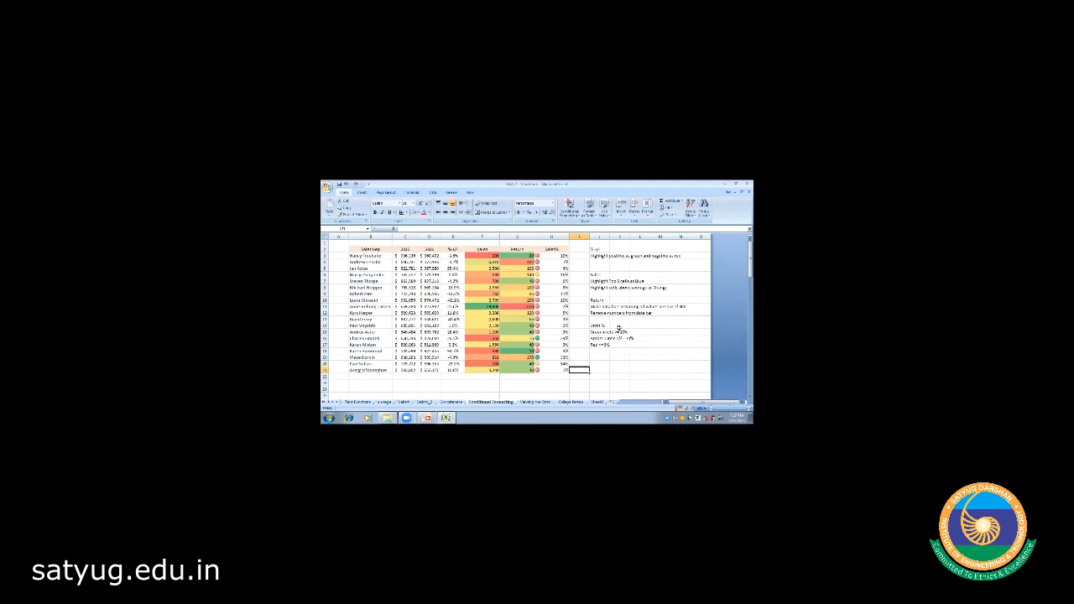
{"action": "left_click", "coordinate": [621, 272]}
{"action": "left_click", "coordinate": [599, 249]}
{"action": "key", "text": "shift+Down"}
{"action": "key", "text": "shift+Down"}
{"action": "key", "text": "shift+Down"}
{"action": "key", "text": "shift+Down"}
{"action": "key", "text": "shift+Down"}
{"action": "key", "text": "shift+Down"}
{"action": "key", "text": "shift+Down"}
{"action": "key", "text": "shift+Down"}
{"action": "key", "text": "shift+Down"}
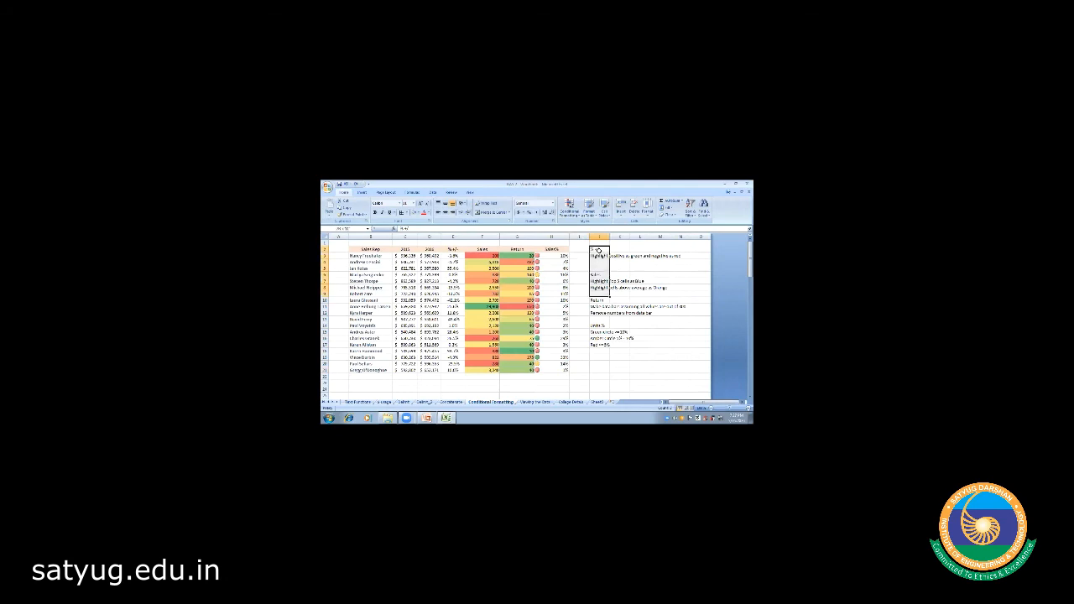
{"action": "key", "text": "shift+Down"}
{"action": "key", "text": "shift+Down"}
{"action": "key", "text": "shift+Right"}
{"action": "key", "text": "shift+Right"}
{"action": "key", "text": "shift+Right"}
{"action": "key", "text": "shift+Right"}
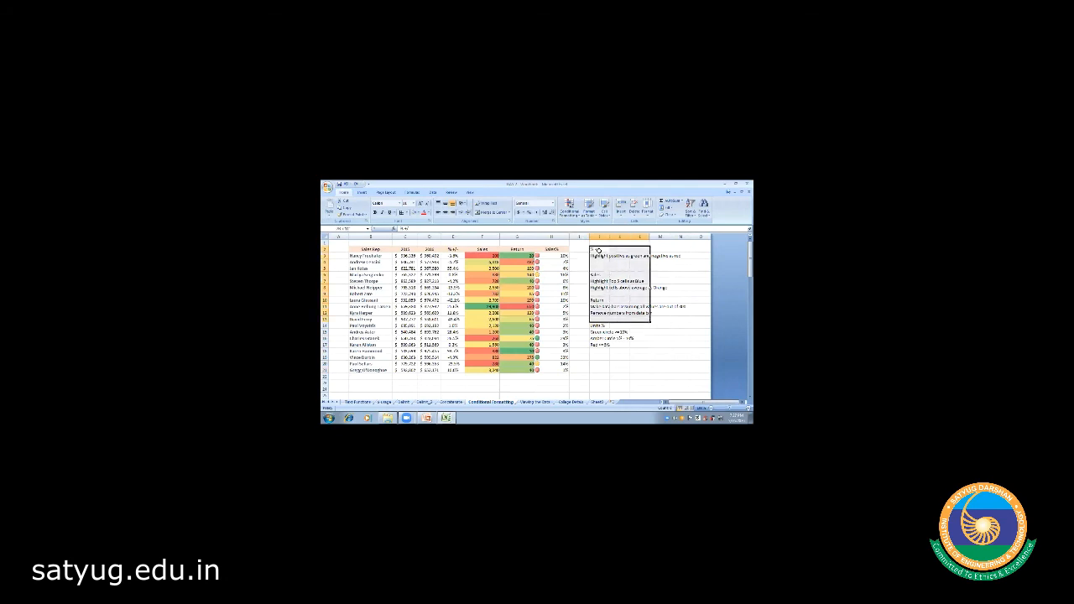
{"action": "left_click", "coordinate": [622, 355]}
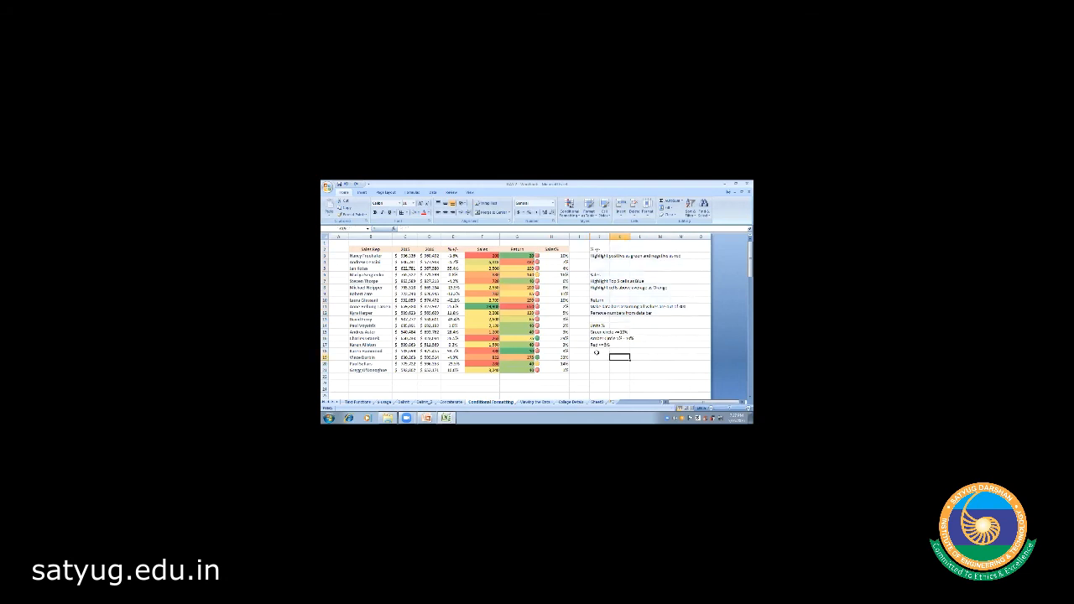
{"action": "left_click", "coordinate": [600, 358]}
{"action": "left_click", "coordinate": [601, 249]}
{"action": "left_click_drag", "start_coordinate": [600, 249], "coordinate": [600, 315]}
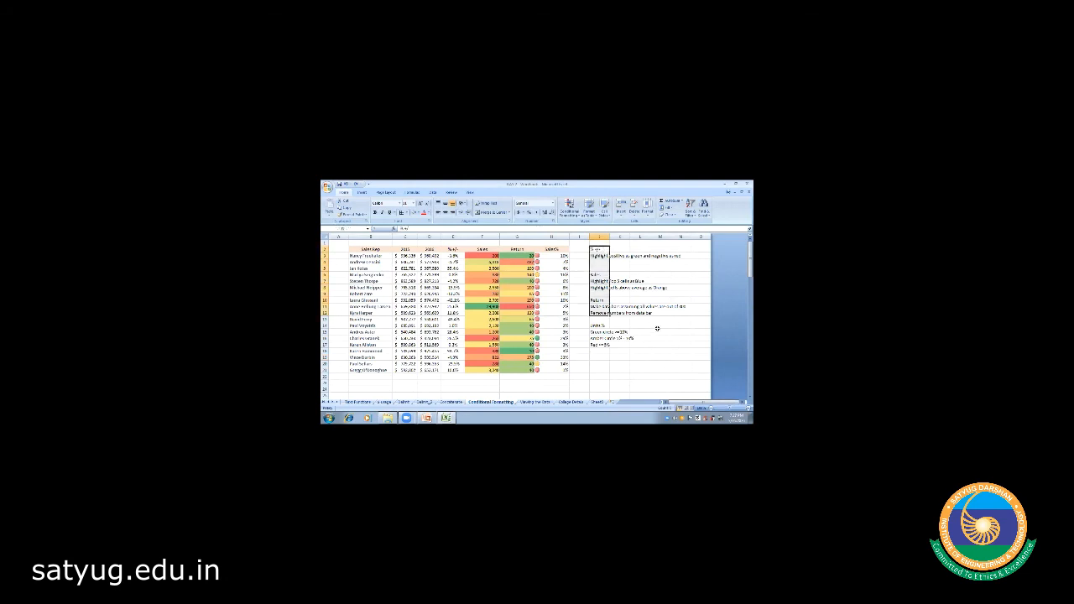
{"action": "left_click", "coordinate": [613, 361]}
{"action": "left_click", "coordinate": [591, 377]}
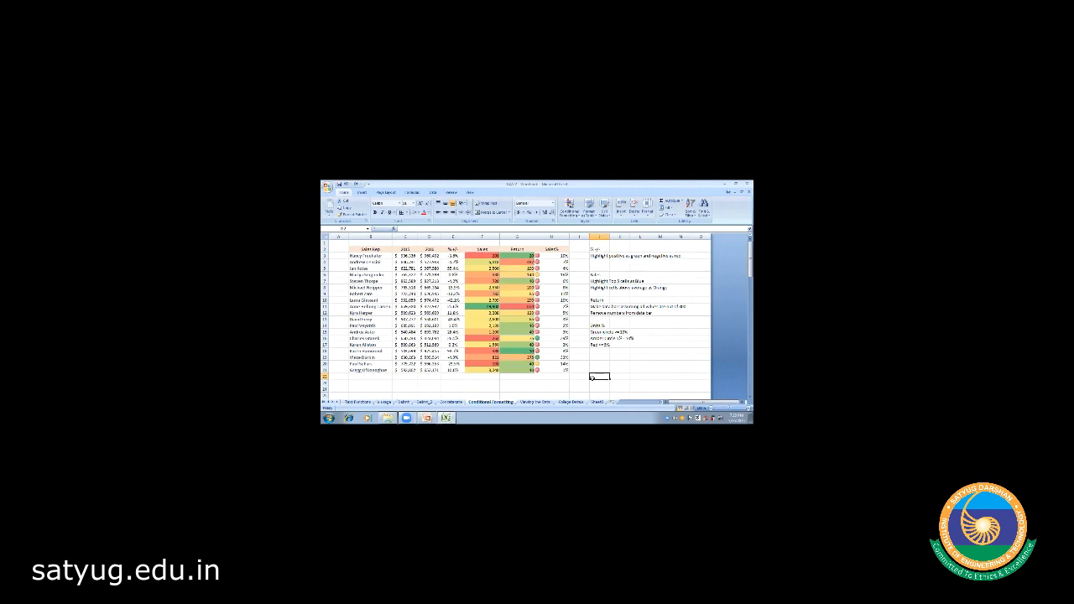
- Browse the Text Functions sheet's name headings and UPPER formulas, then go to Concatenate
{"action": "left_click", "coordinate": [356, 402]}
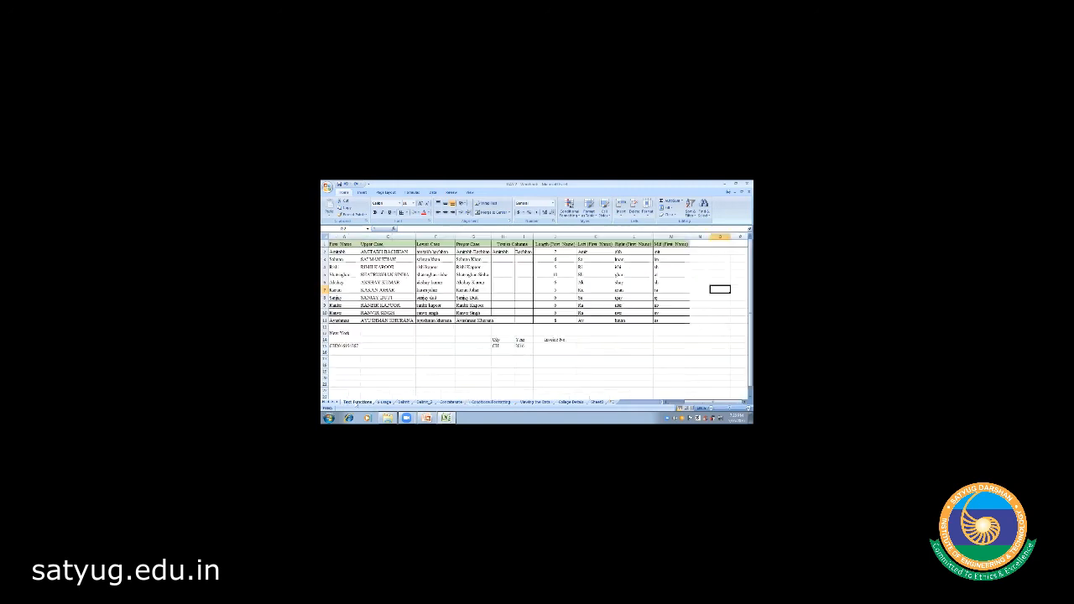
{"action": "left_click", "coordinate": [398, 344]}
{"action": "left_click", "coordinate": [401, 283]}
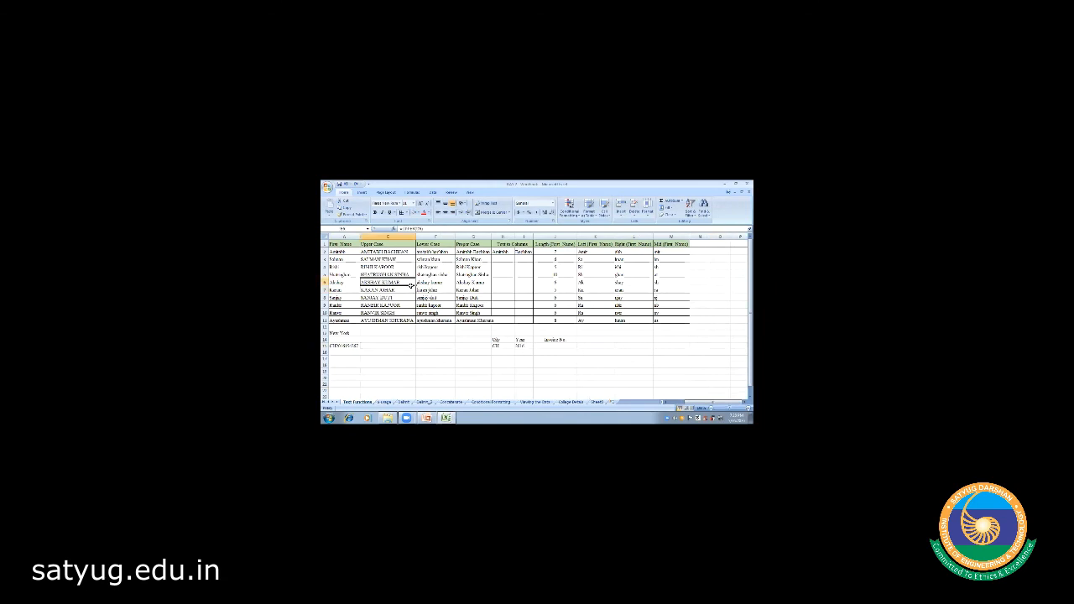
{"action": "key", "text": "ctrl+Up"}
{"action": "key", "text": "Left"}
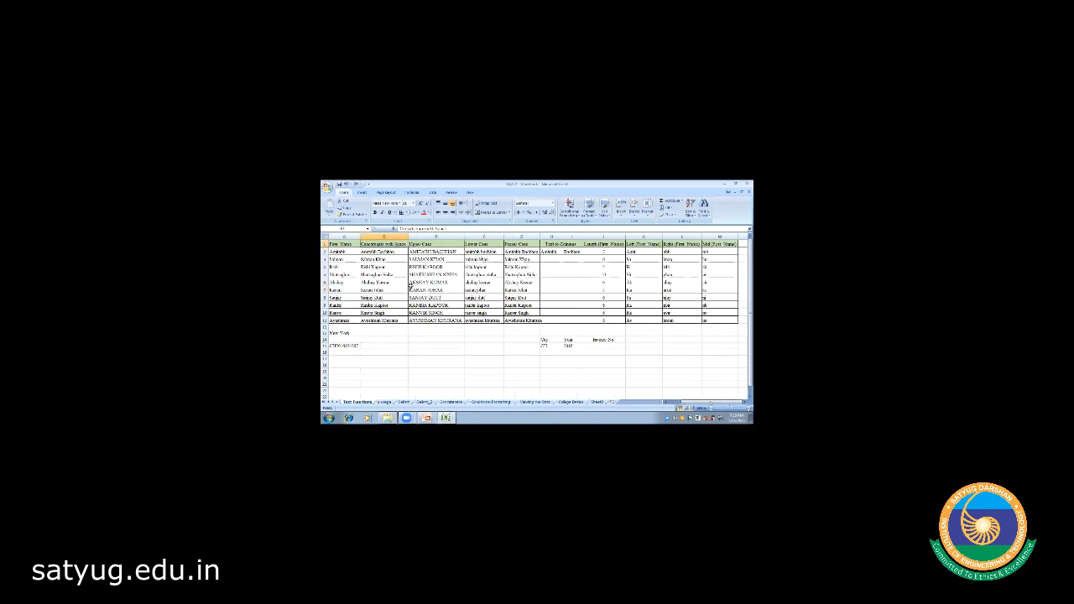
{"action": "key", "text": "Left"}
{"action": "key", "text": "Left"}
{"action": "key", "text": "Left"}
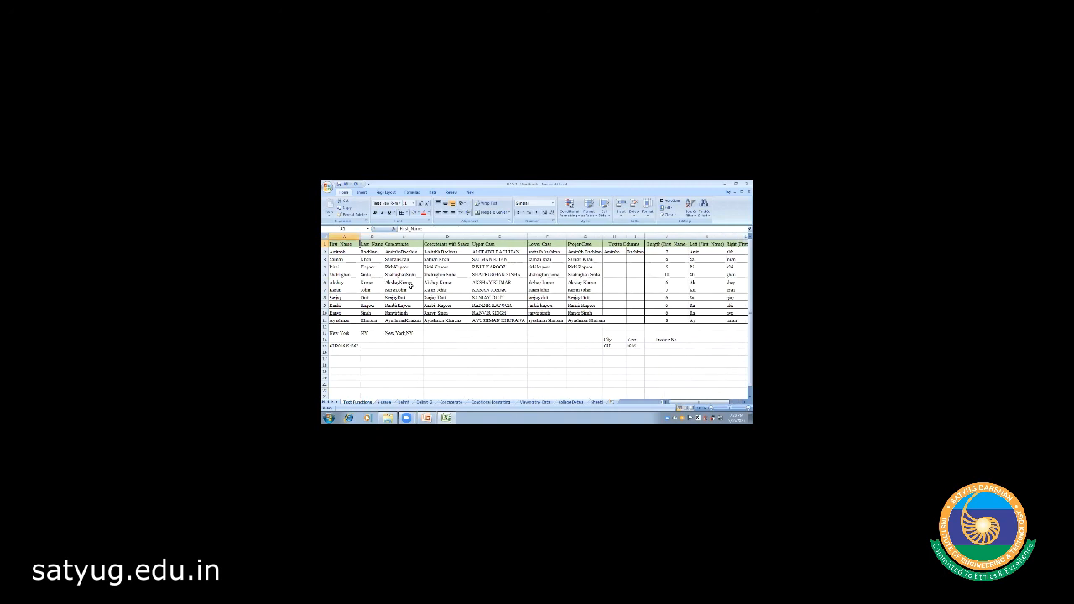
{"action": "key", "text": "Right"}
{"action": "key", "text": "Right"}
{"action": "key", "text": "Right"}
{"action": "key", "text": "Right"}
{"action": "key", "text": "Down"}
{"action": "key", "text": "Down"}
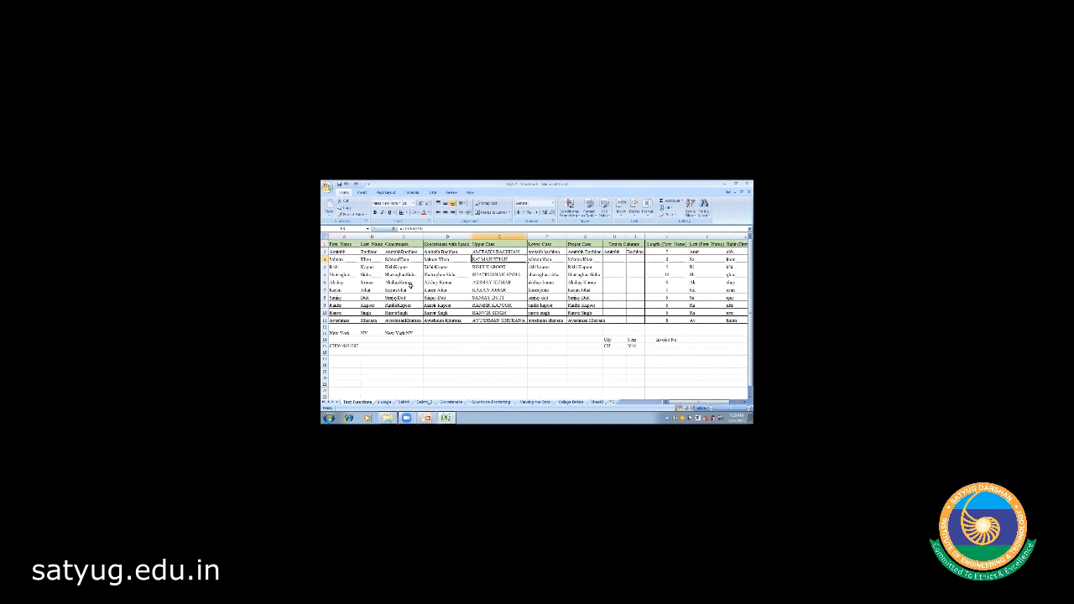
{"action": "left_click", "coordinate": [450, 402]}
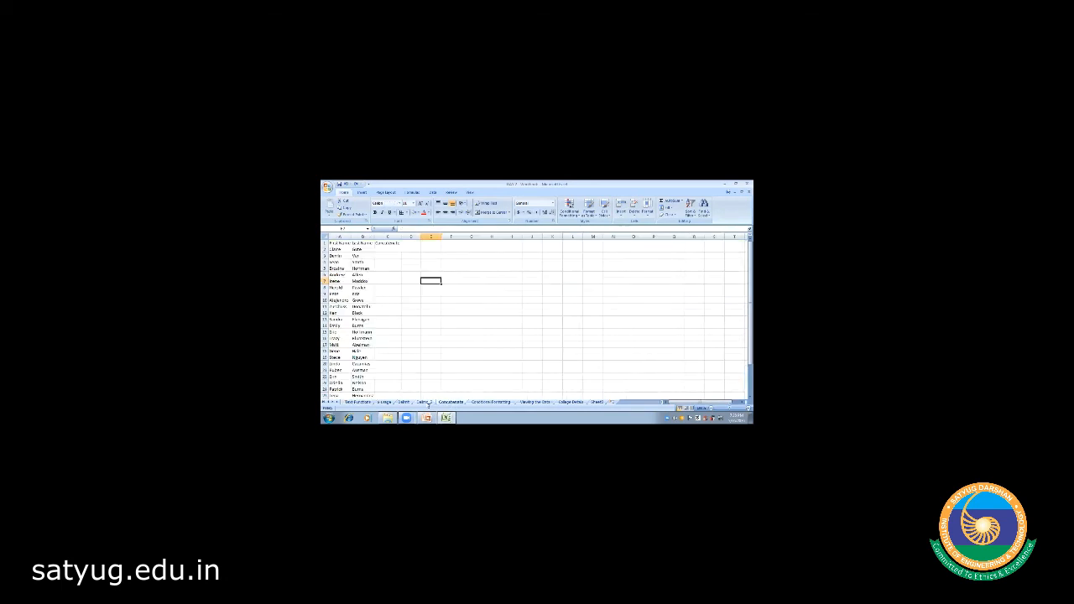
- Move through the Delim_2 sheet to the Viewing the Data sheet
{"action": "left_click", "coordinate": [426, 402]}
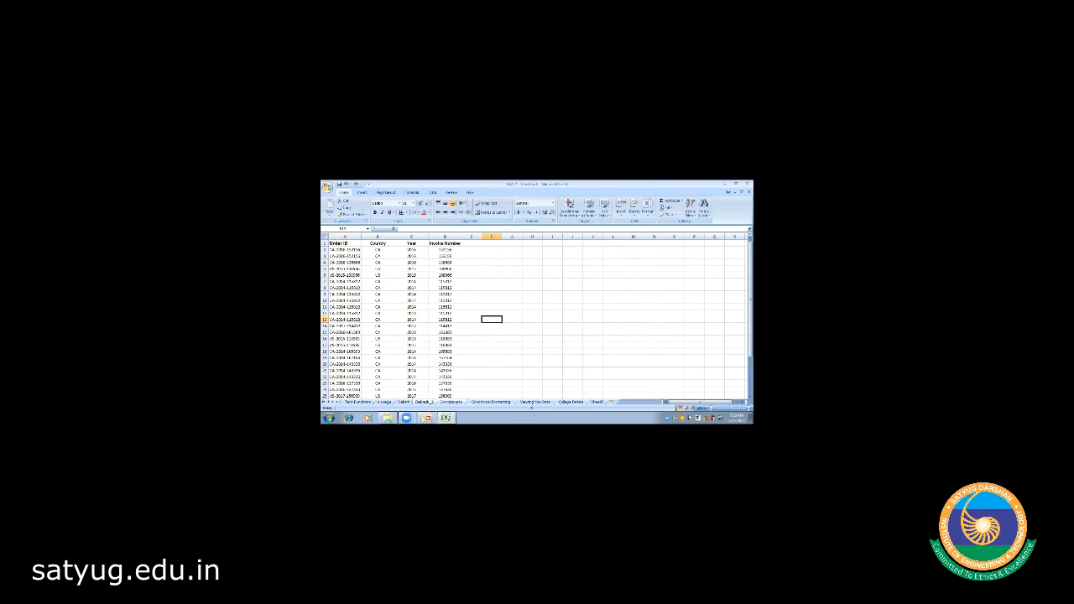
{"action": "left_click", "coordinate": [534, 403]}
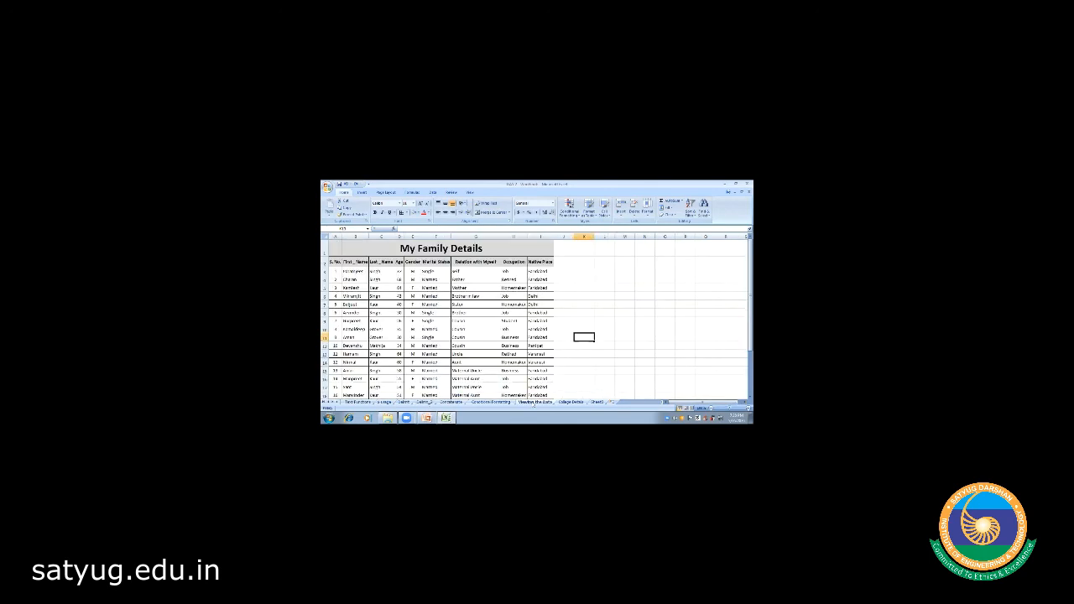
- Enter FILTER, SORT, FREEZE PANES and FORMATTING in successive cells from K4
{"action": "left_click", "coordinate": [584, 271]}
{"action": "type", "text": "="}
{"action": "key", "text": "Return"}
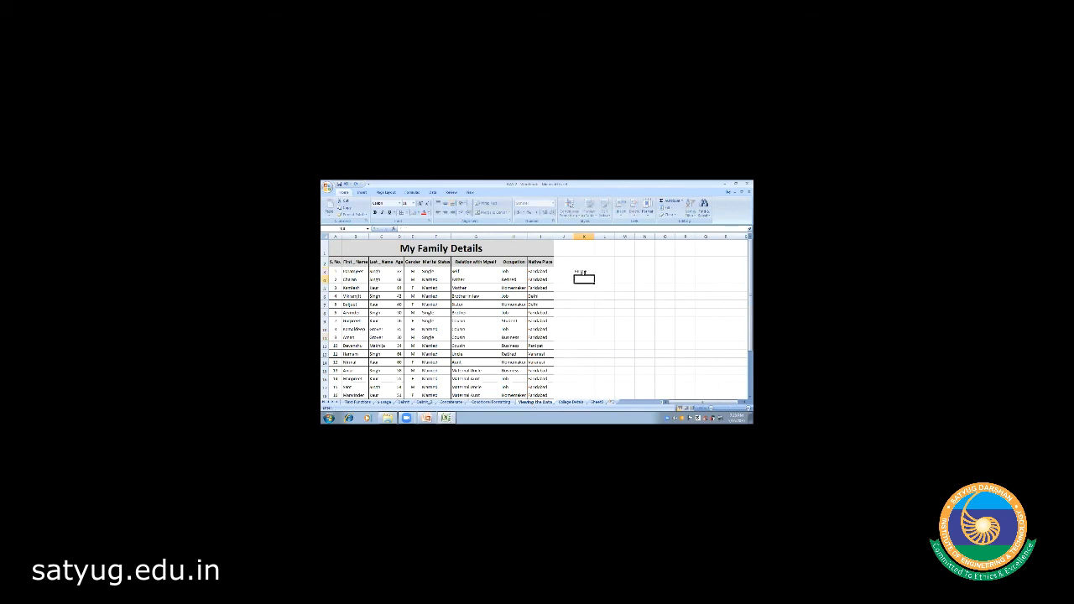
{"action": "type", "text": "SORT"}
{"action": "key", "text": "Tab"}
{"action": "key", "text": "Return"}
{"action": "type", "text": "FREEZE PANES"}
{"action": "key", "text": "Return"}
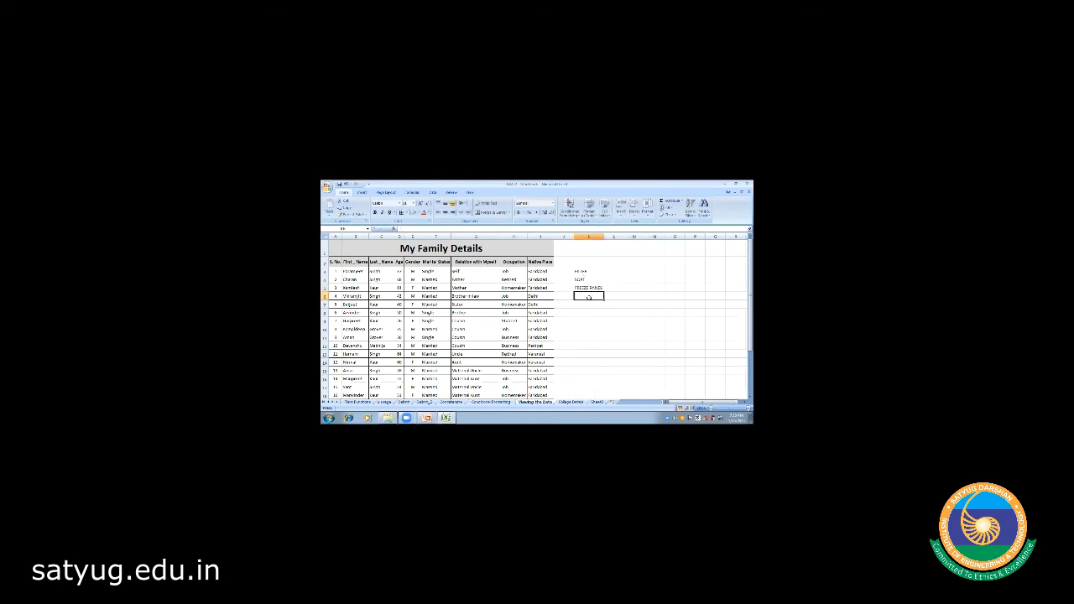
{"action": "type", "text": "FO"}
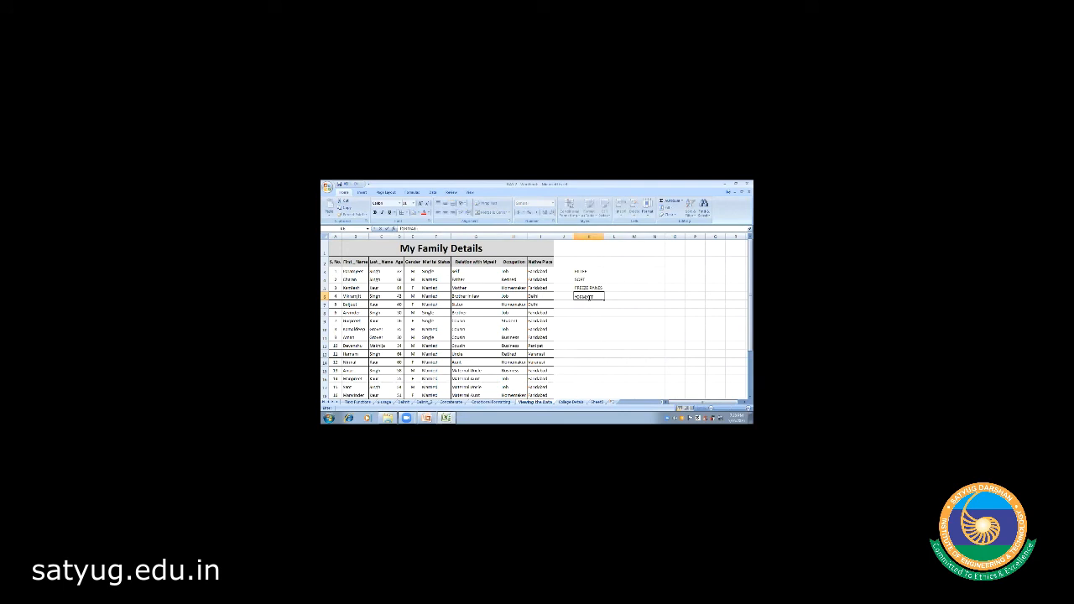
{"action": "type", "text": "RMAT"}
{"action": "key", "text": "BackSpace"}
{"action": "key", "text": "BackSpace"}
{"action": "key", "text": "BackSpace"}
{"action": "key", "text": "BackSpace"}
{"action": "key", "text": "BackSpace"}
{"action": "type", "text": "REEZE"}
{"action": "key", "text": "Return"}
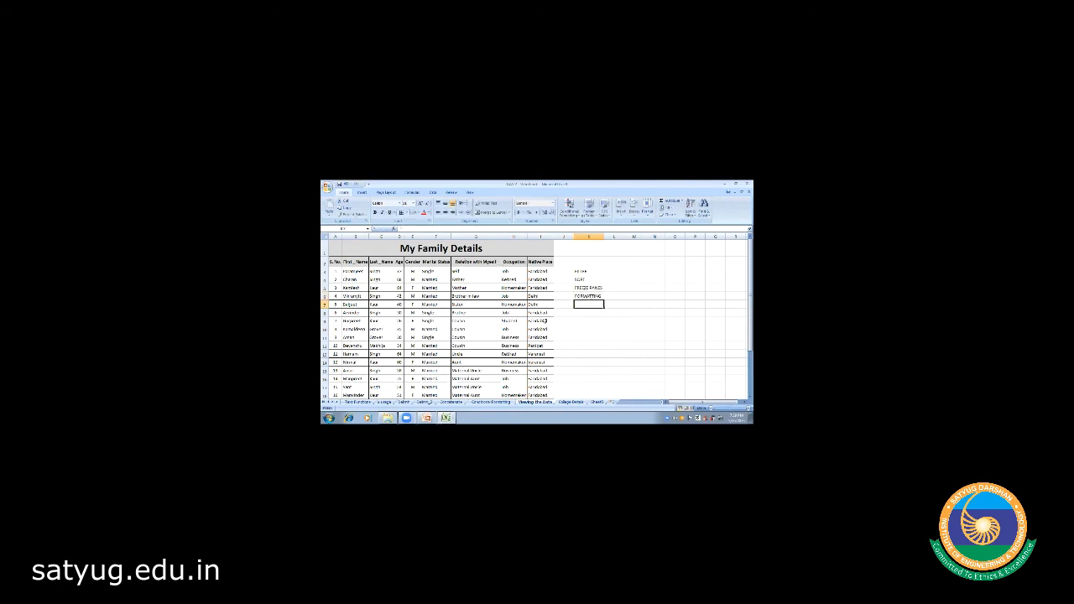
- Visit the Conditional Formatting sheet, then open the Series and Multiplication sheet
{"action": "left_click", "coordinate": [600, 326]}
{"action": "left_click", "coordinate": [493, 402]}
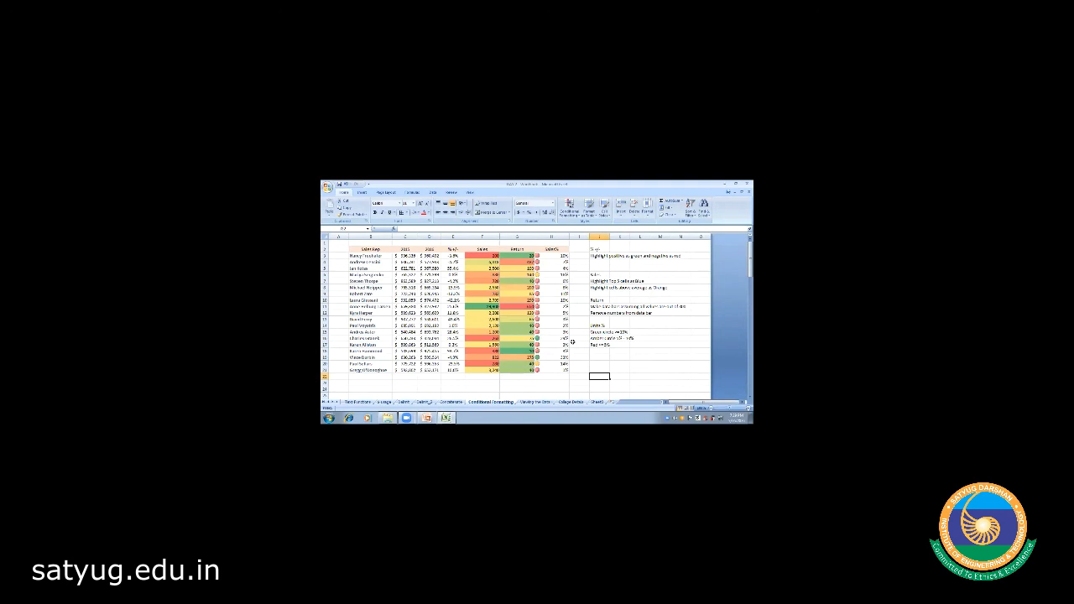
{"action": "left_click", "coordinate": [541, 382]}
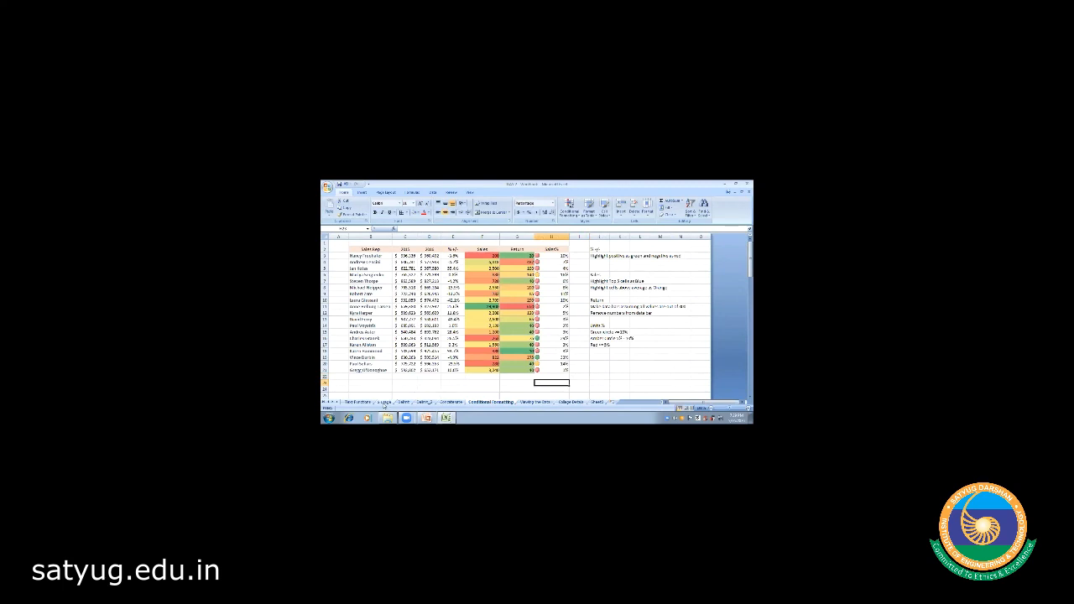
{"action": "left_click", "coordinate": [384, 403]}
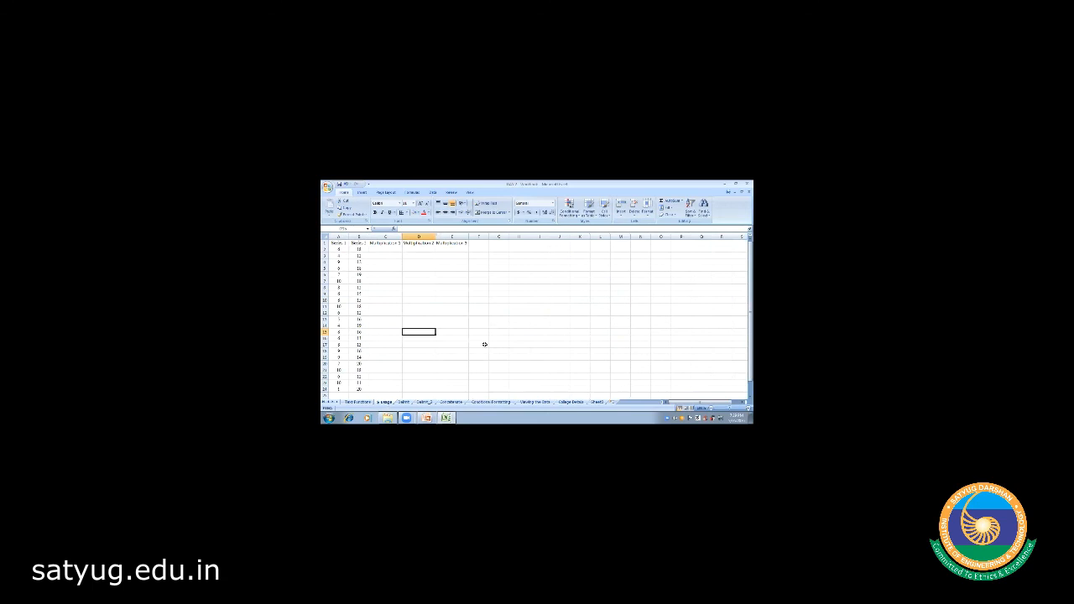
{"action": "left_click", "coordinate": [419, 365]}
{"action": "left_click", "coordinate": [663, 195]}
{"action": "left_click", "coordinate": [564, 305]}
- Minimize Excel and the Excel Training presentation, then open the other workbook on the Desktop
{"action": "left_click", "coordinate": [724, 183]}
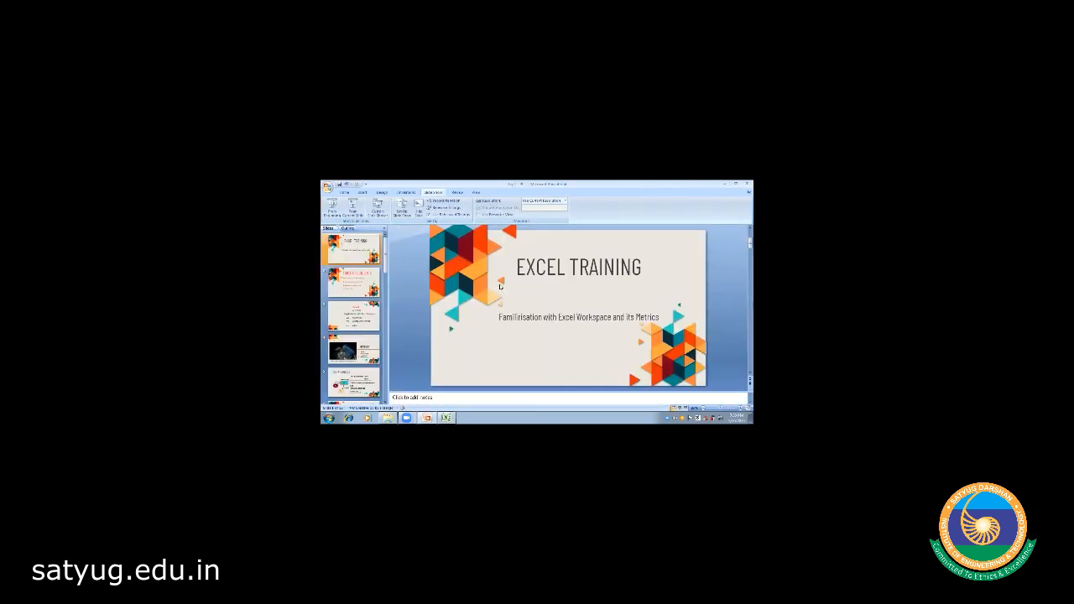
{"action": "left_click", "coordinate": [724, 183]}
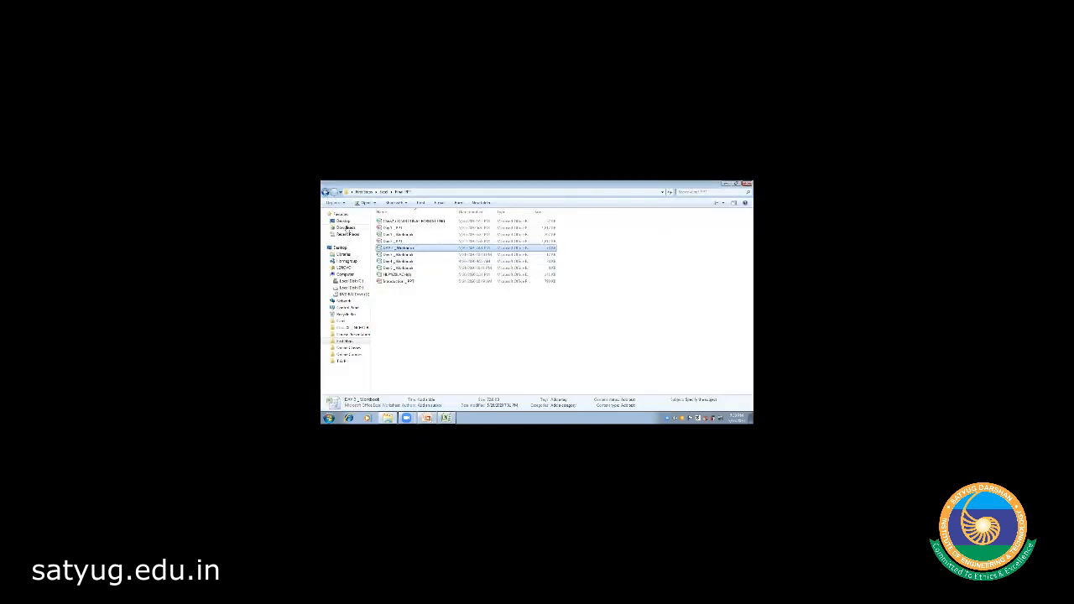
{"action": "left_click", "coordinate": [345, 221]}
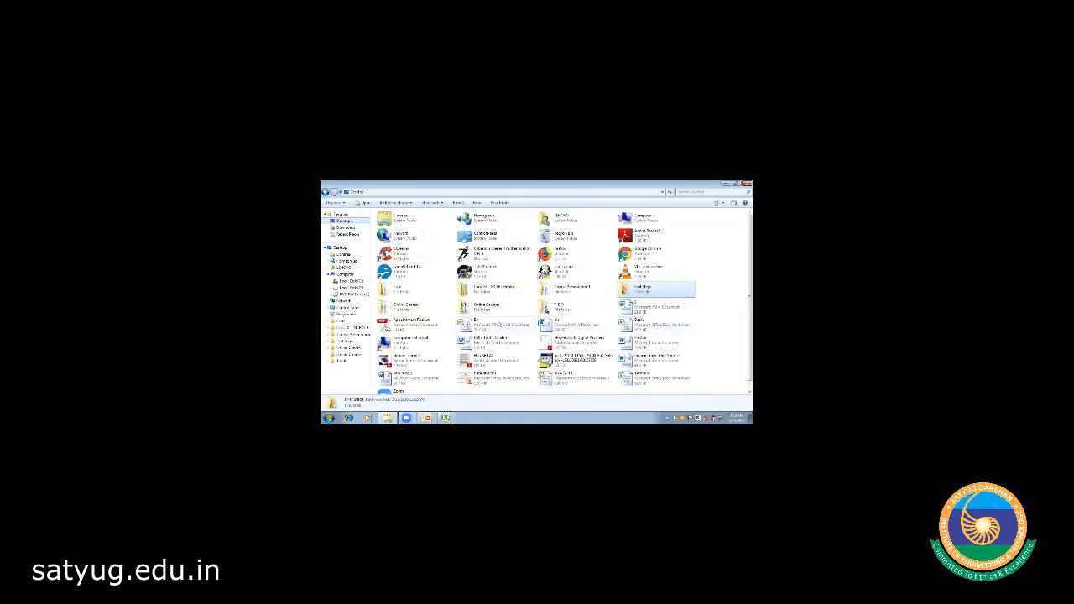
{"action": "double_click", "coordinate": [499, 324]}
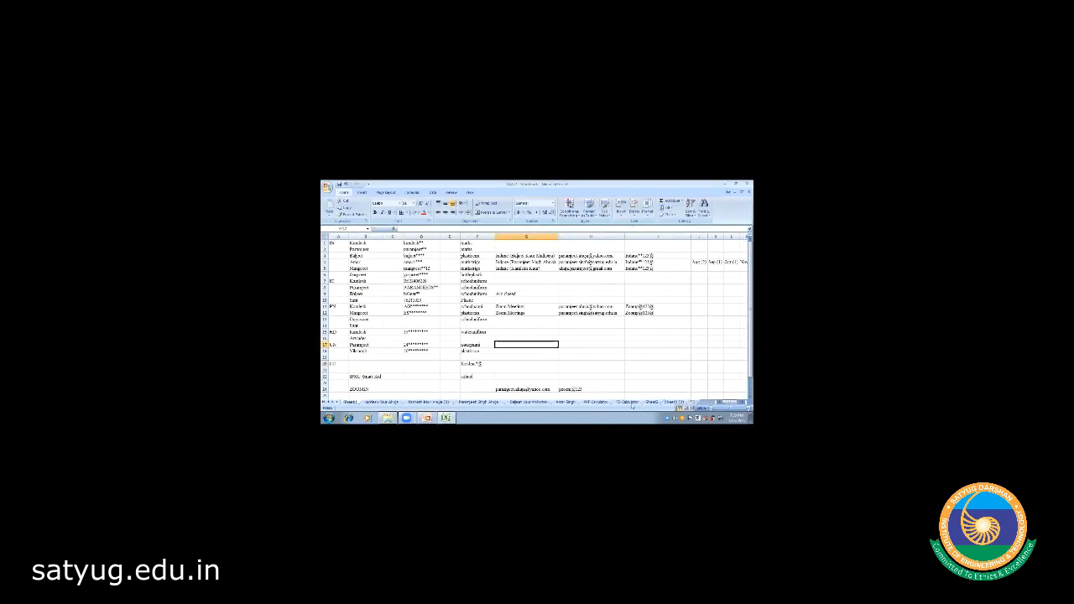
- Switch to the FD Calculator sheet and select the quarterly and per-annum table titles
{"action": "left_click", "coordinate": [628, 402]}
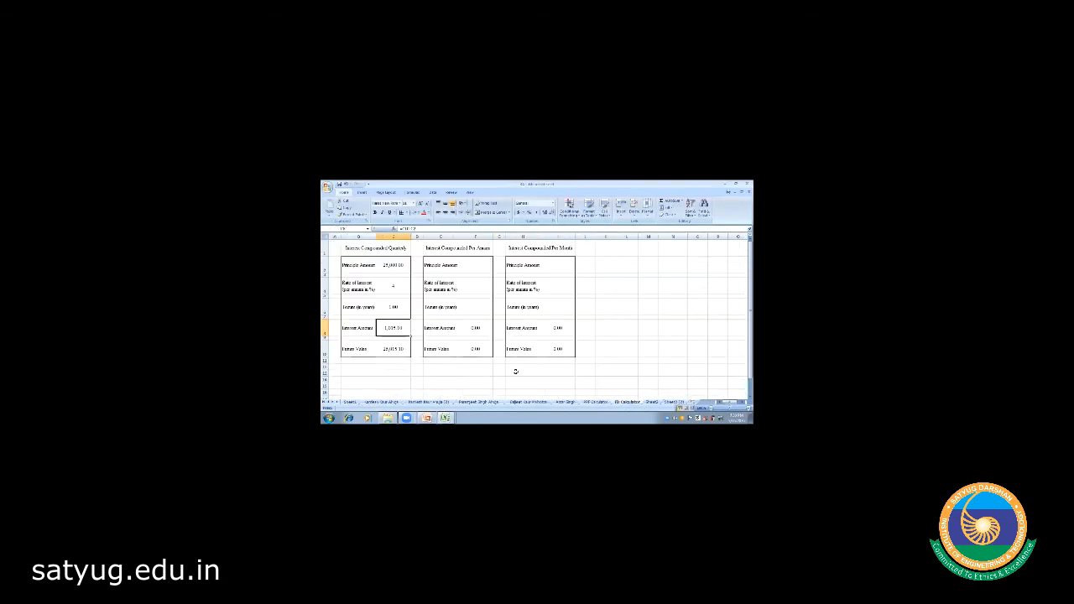
{"action": "left_click", "coordinate": [430, 384]}
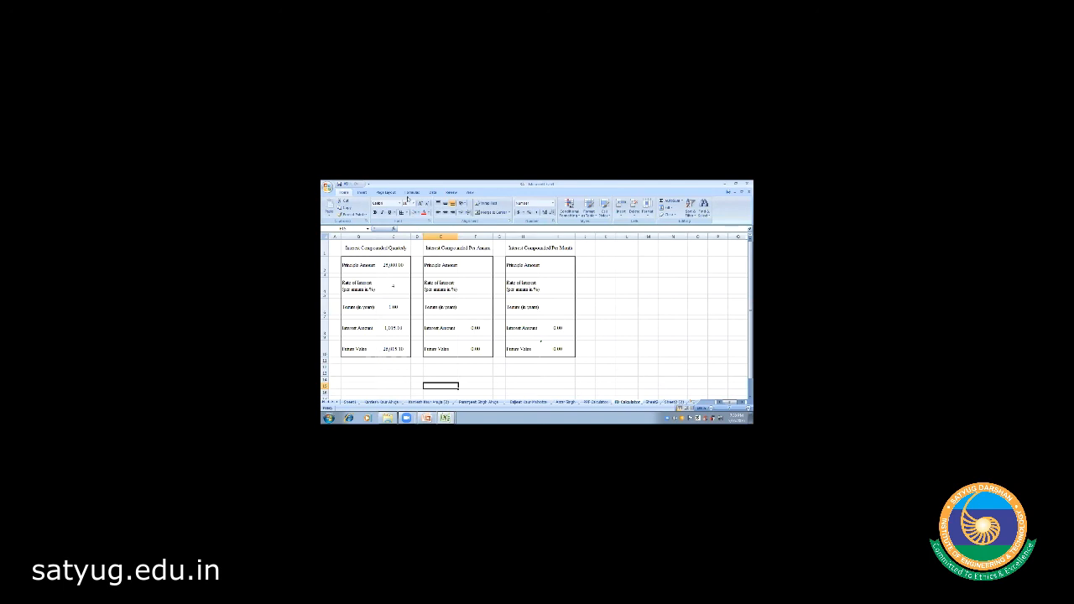
{"action": "left_click", "coordinate": [390, 249]}
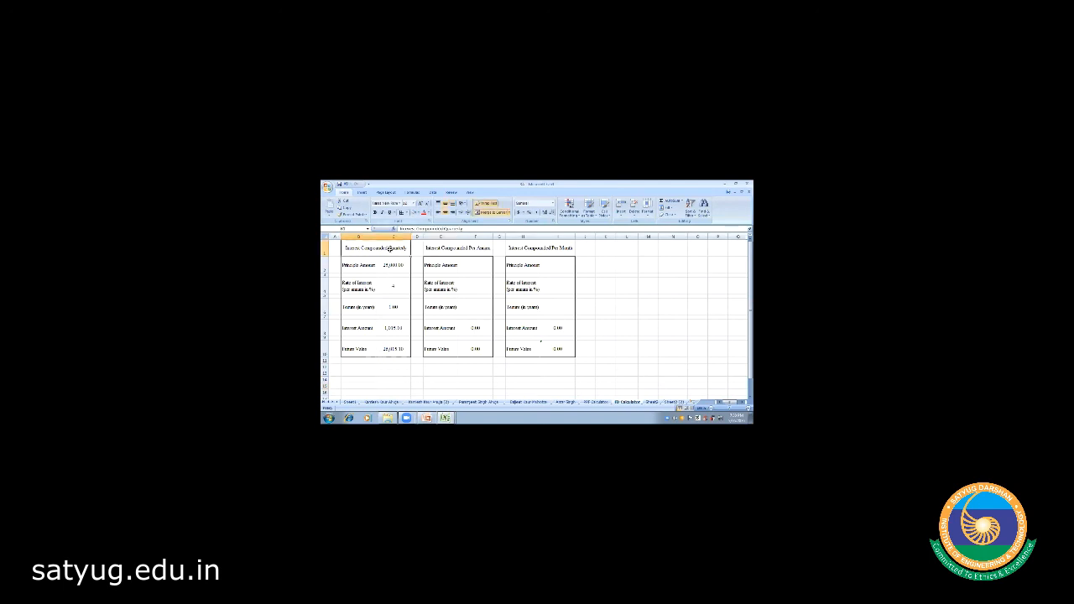
{"action": "key", "text": "Right"}
{"action": "key", "text": "Right"}
{"action": "key", "text": "Right"}
{"action": "key", "text": "Right"}
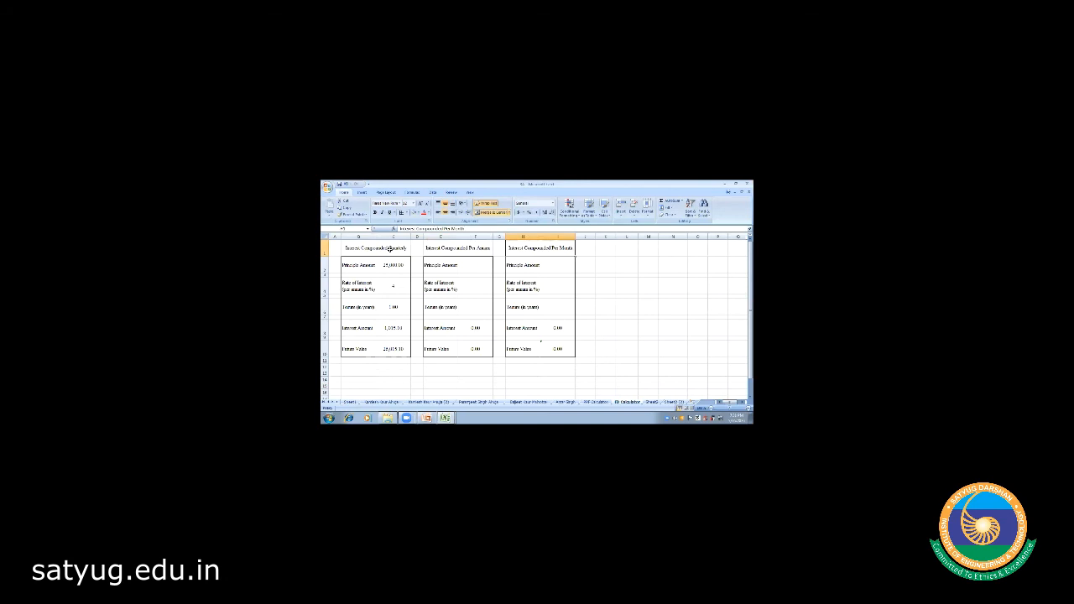
- Step through the quarterly table's principal, tenure, future value and interest cells
{"action": "key", "text": "Left"}
{"action": "key", "text": "Left"}
{"action": "key", "text": "Left"}
{"action": "key", "text": "Left"}
{"action": "key", "text": "Down"}
{"action": "key", "text": "Right"}
{"action": "key", "text": "Down"}
{"action": "key", "text": "Down"}
{"action": "key", "text": "Down"}
{"action": "key", "text": "Down"}
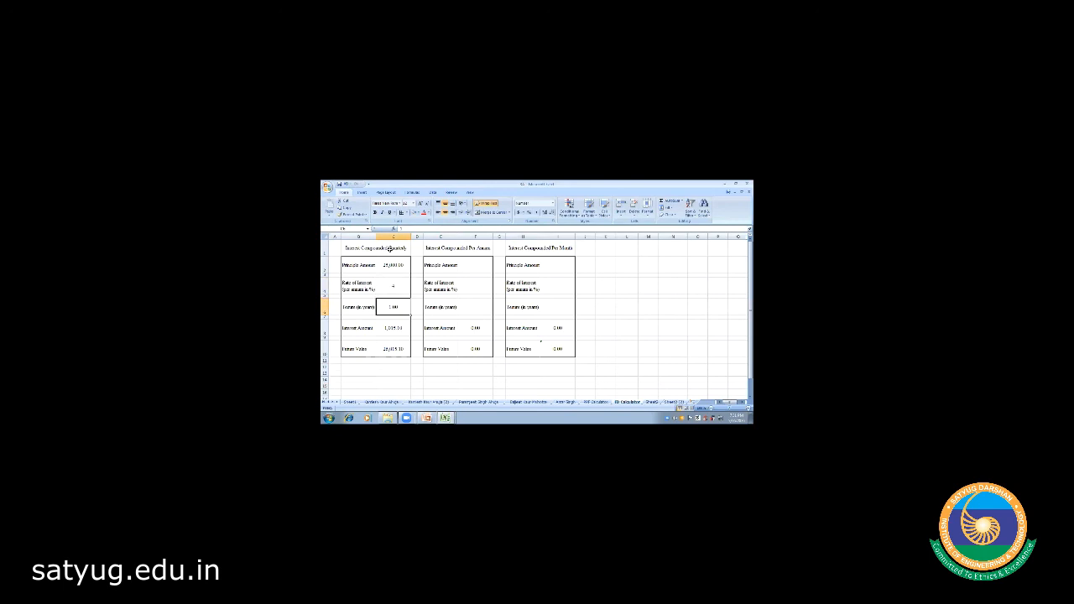
{"action": "key", "text": "Down"}
{"action": "key", "text": "Down"}
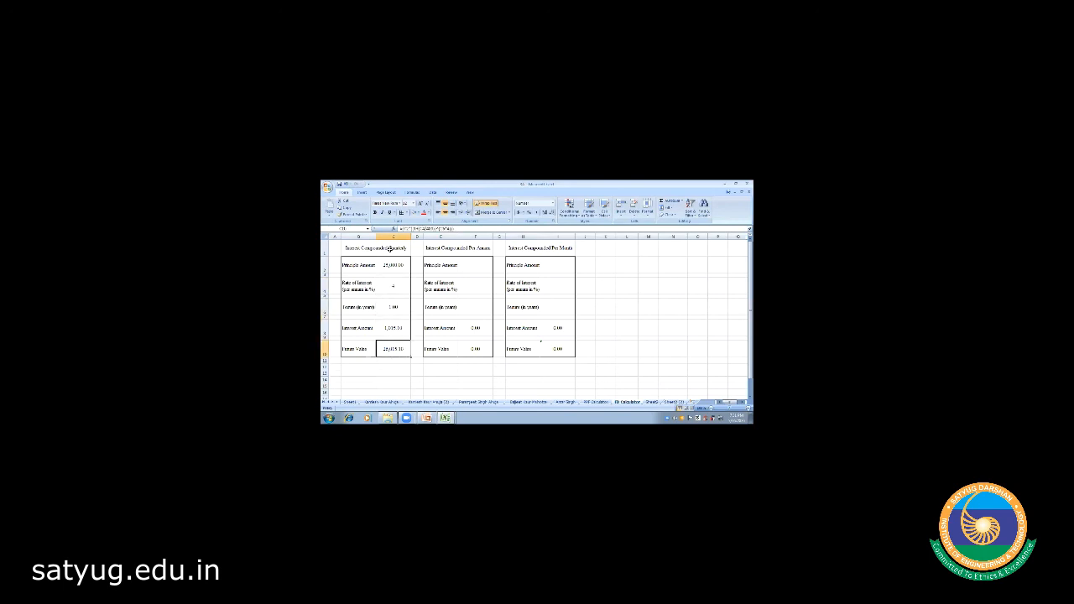
{"action": "key", "text": "Up"}
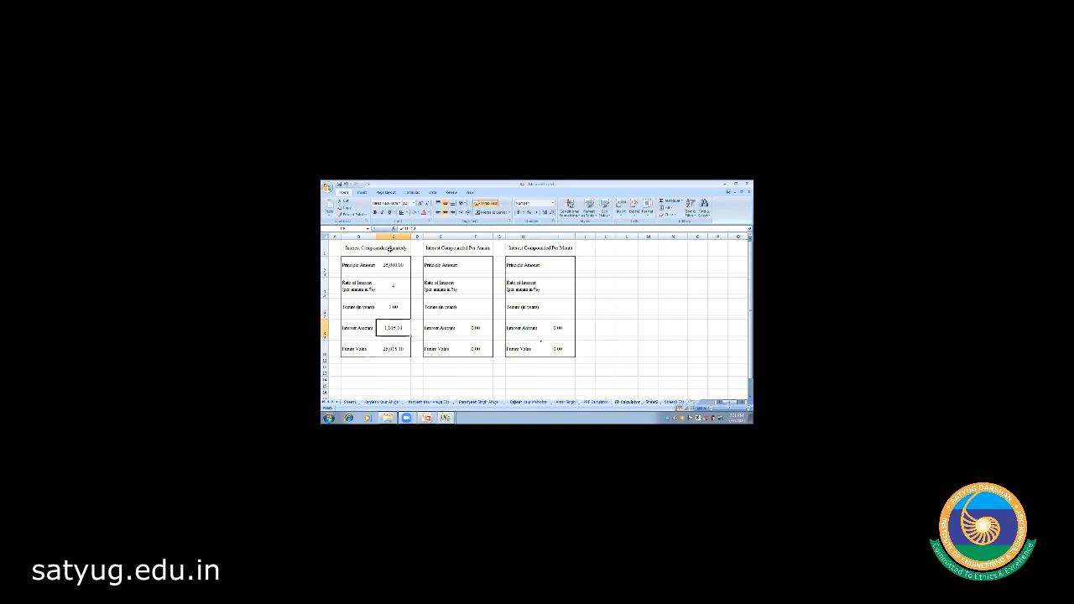
{"action": "key", "text": "Up"}
{"action": "key", "text": "Up"}
{"action": "key", "text": "Up"}
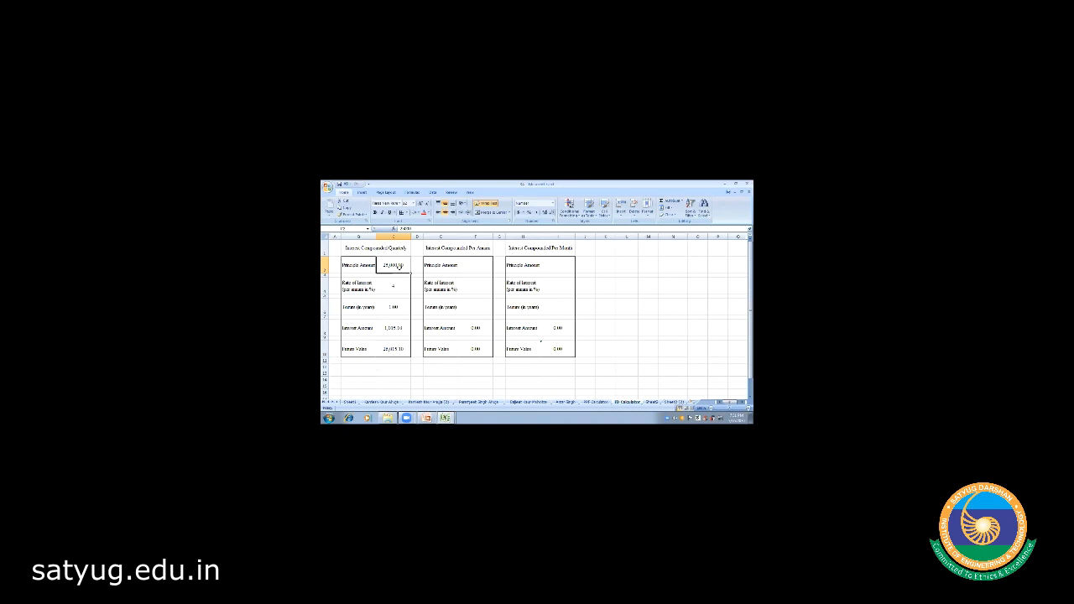
- Enter a 100,000 principal in the quarterly table and check the interest amount formula
{"action": "type", "text": "1000"}
{"action": "key", "text": "Return"}
{"action": "left_click", "coordinate": [398, 360]}
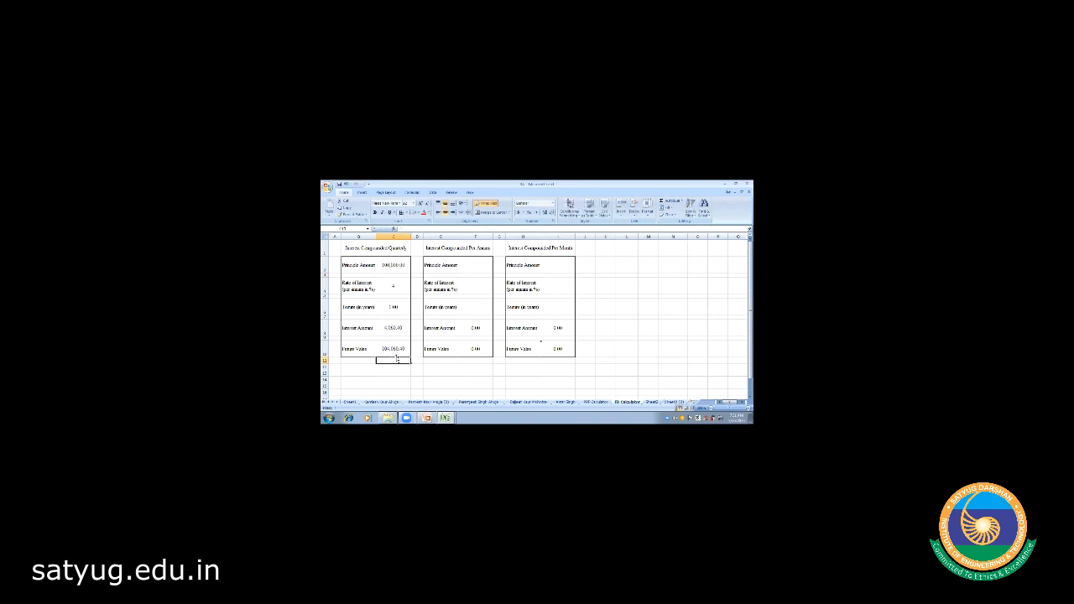
{"action": "left_click", "coordinate": [399, 328]}
{"action": "left_click", "coordinate": [398, 307]}
- Set the quarterly tenure to 10 years and the interest rate to 15%
{"action": "type", "text": "10"}
{"action": "key", "text": "Return"}
{"action": "left_click", "coordinate": [391, 374]}
{"action": "left_click", "coordinate": [394, 285]}
{"action": "type", "text": "15"}
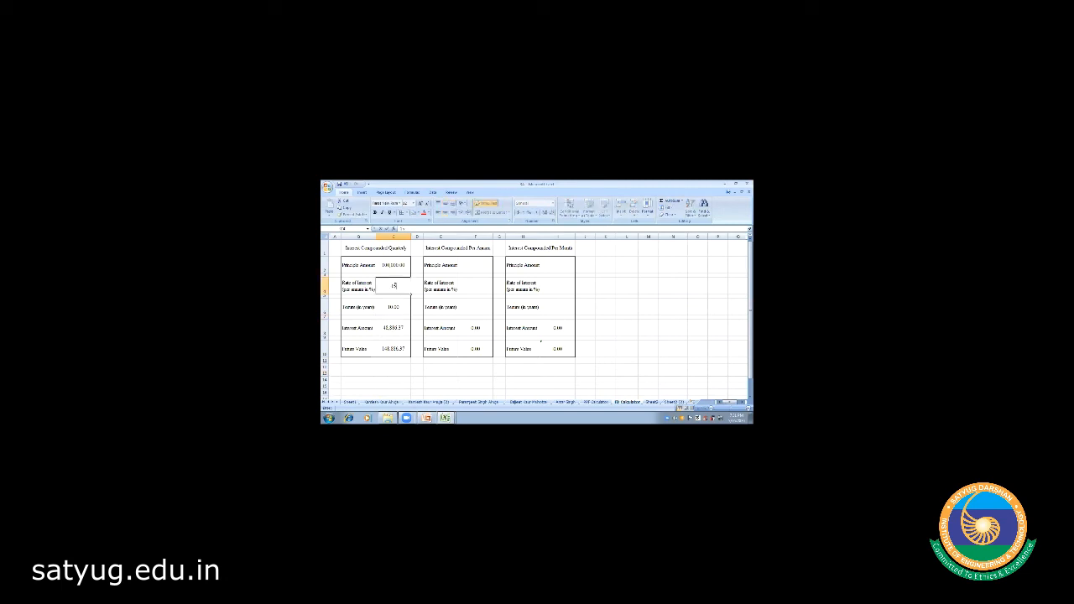
{"action": "key", "text": "Return"}
{"action": "left_click", "coordinate": [388, 391]}
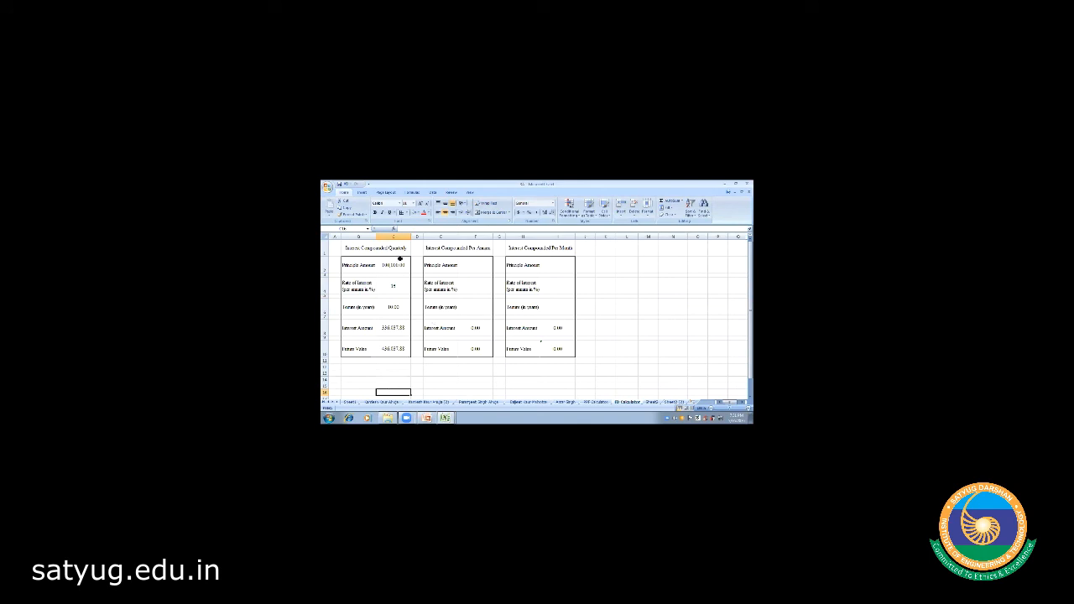
{"action": "left_click", "coordinate": [475, 265]}
- Enter 100,000 principal, 15% rate and 10-year tenure in the per-annum table
{"action": "type", "text": "100000"}
{"action": "key", "text": "Return"}
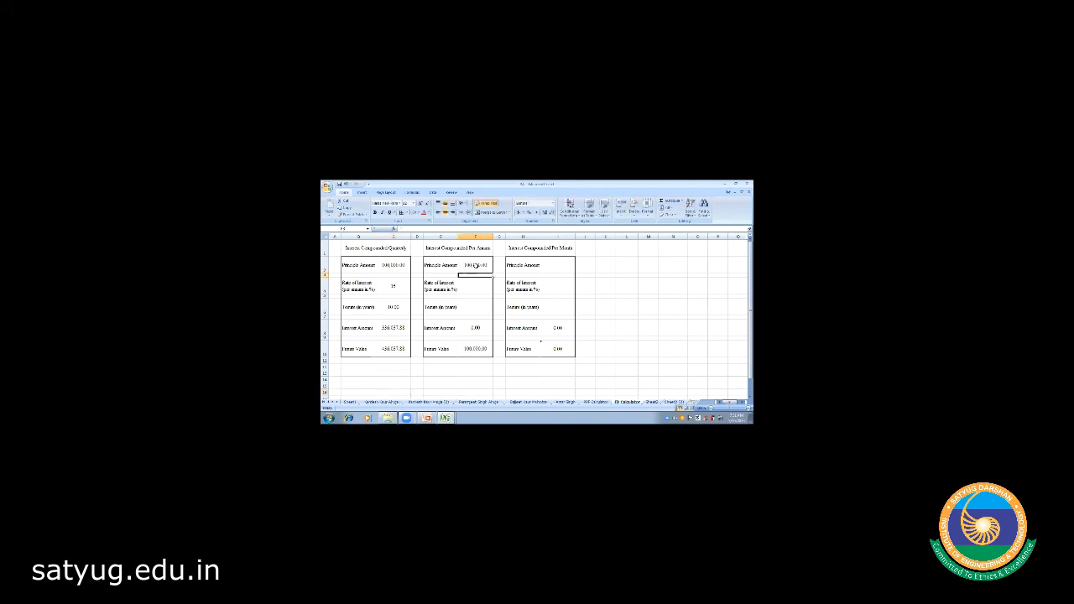
{"action": "key", "text": "Return"}
{"action": "type", "text": "15"}
{"action": "key", "text": "Return"}
{"action": "type", "text": "10"}
{"action": "key", "text": "Return"}
- Compare the per-annum 404,555.77 future value with the quarterly 436,037.88
{"action": "left_click", "coordinate": [473, 348]}
{"action": "left_click", "coordinate": [392, 348]}
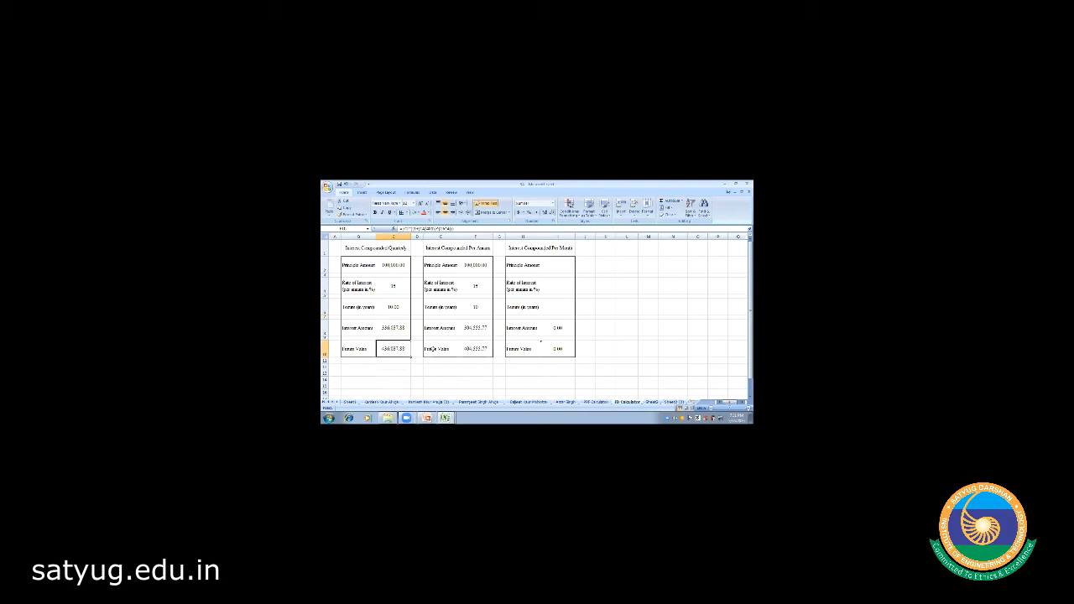
{"action": "left_click", "coordinate": [472, 348]}
{"action": "left_click", "coordinate": [402, 349]}
{"action": "left_click", "coordinate": [474, 349]}
{"action": "left_click", "coordinate": [397, 350]}
{"action": "left_click", "coordinate": [477, 249]}
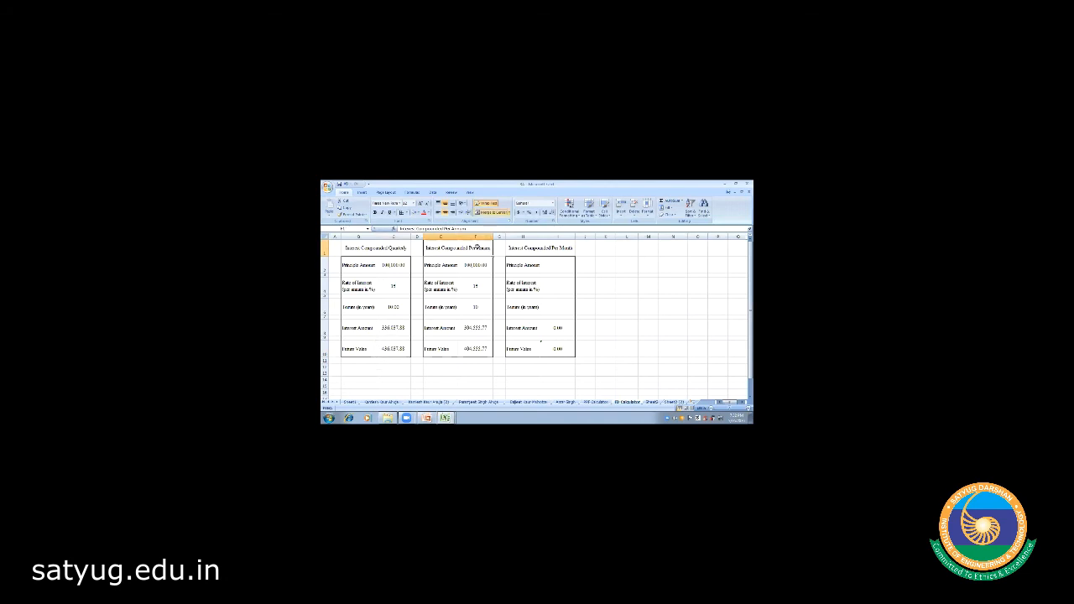
{"action": "left_click", "coordinate": [383, 249]}
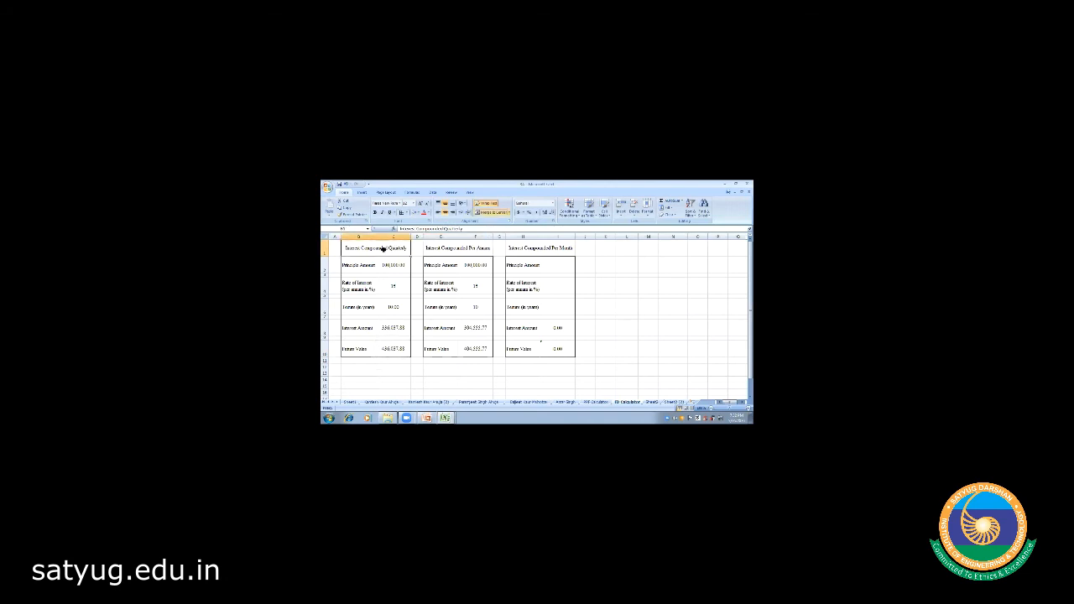
{"action": "left_click", "coordinate": [398, 307]}
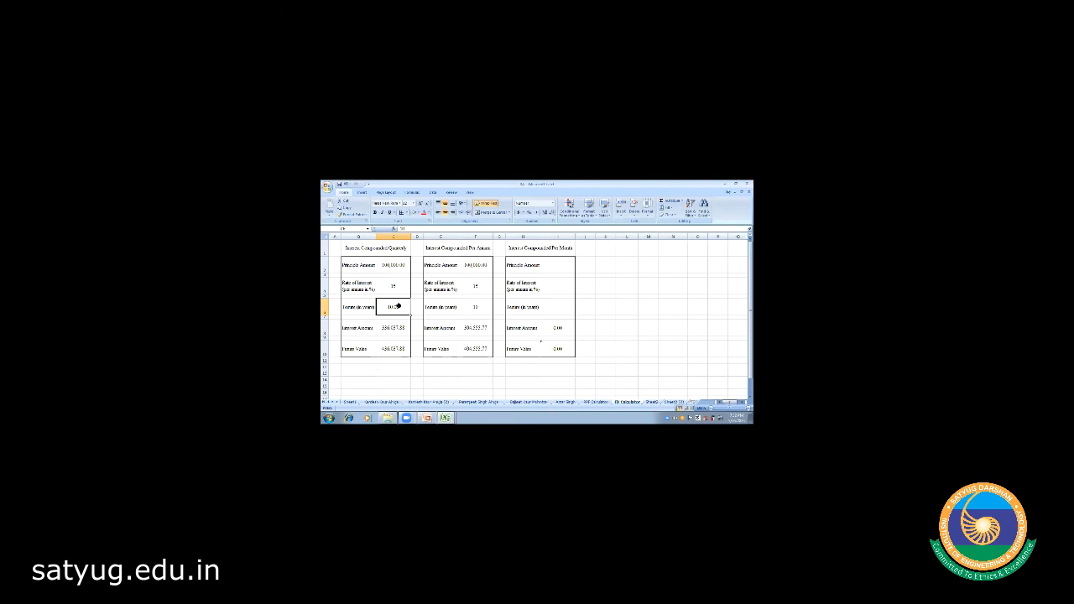
{"action": "left_click", "coordinate": [483, 307]}
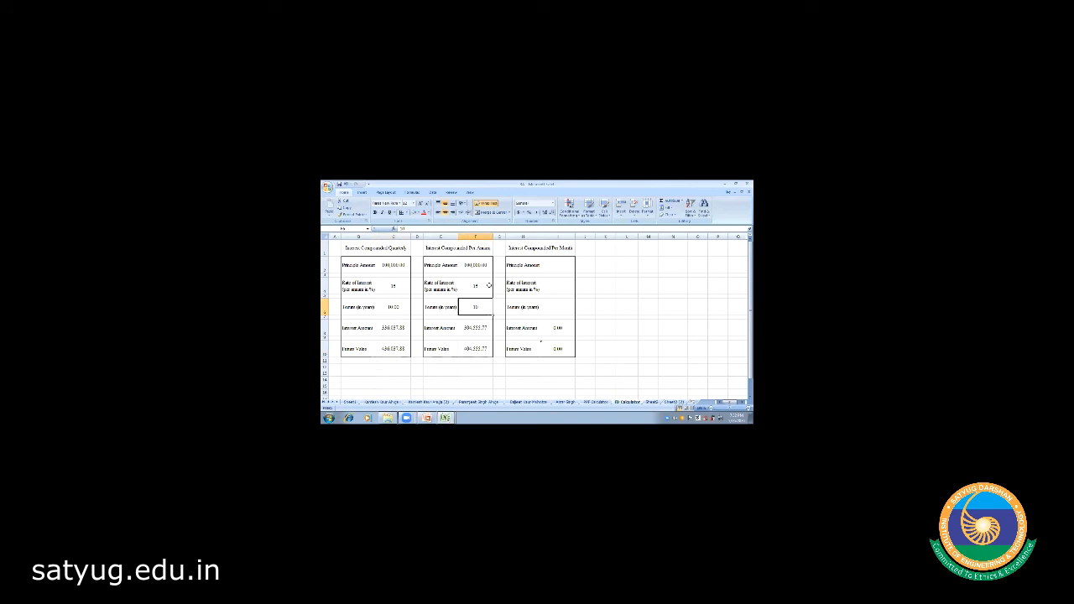
{"action": "left_click", "coordinate": [476, 265]}
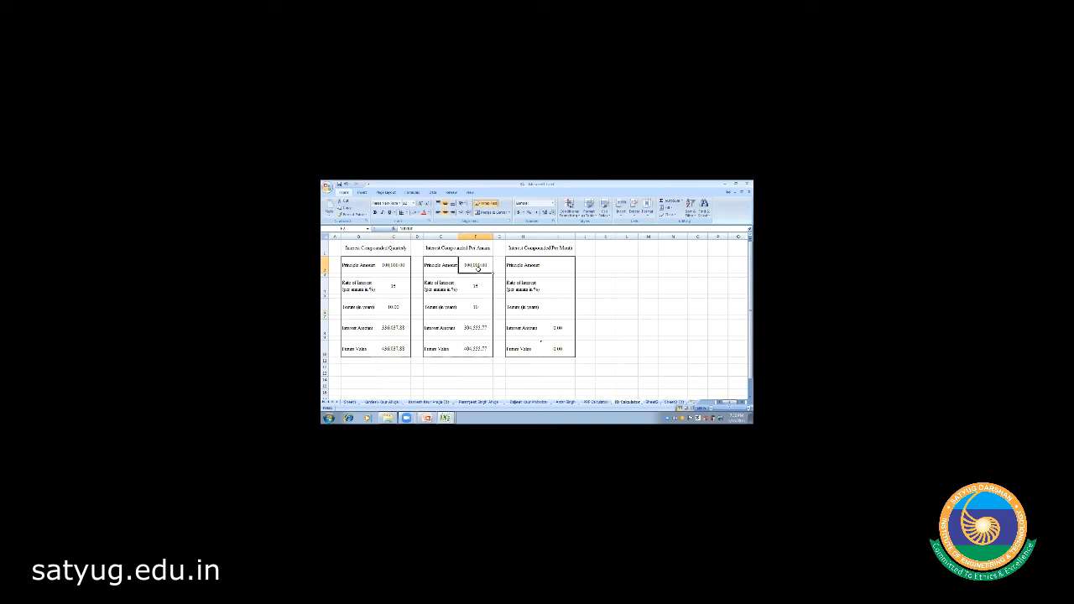
{"action": "left_click", "coordinate": [473, 350]}
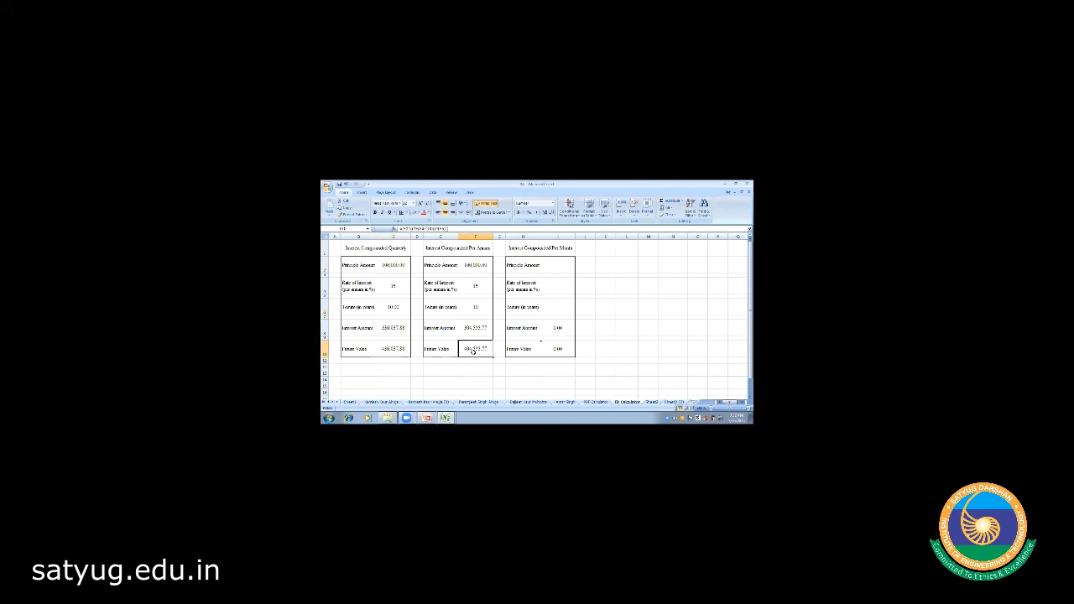
{"action": "left_click", "coordinate": [388, 349]}
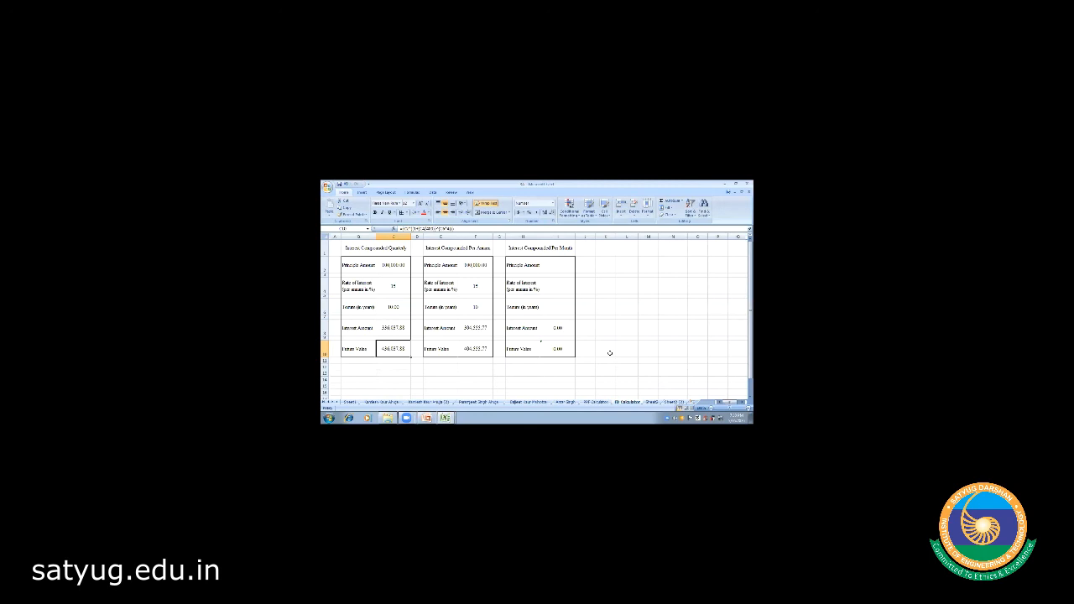
- Switch back to the training workbook, open the Delimit sheet and select cell G14
{"action": "left_click", "coordinate": [446, 418]}
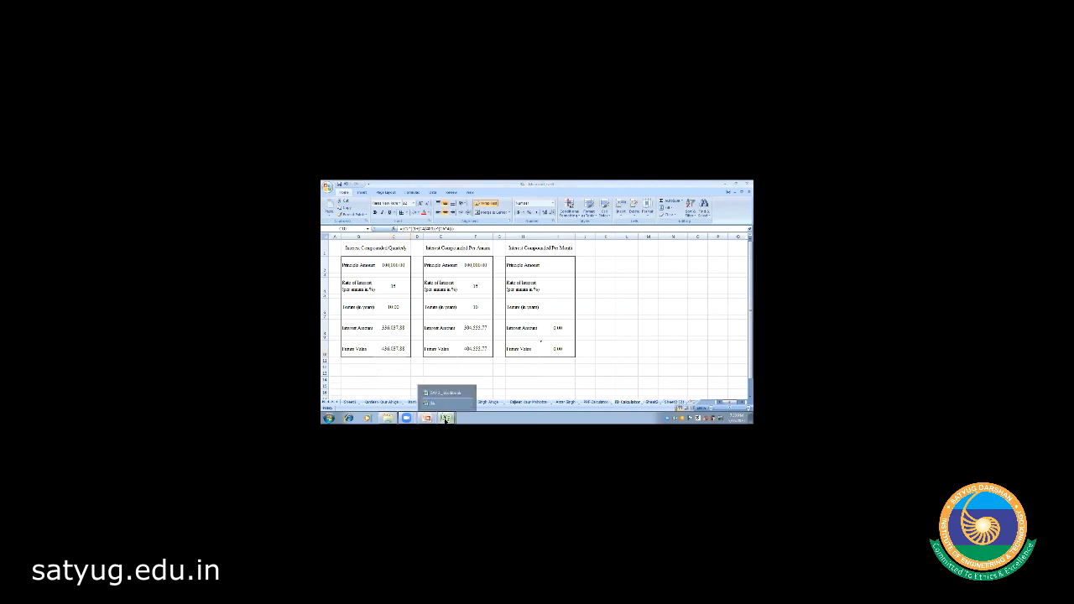
{"action": "left_click", "coordinate": [445, 392]}
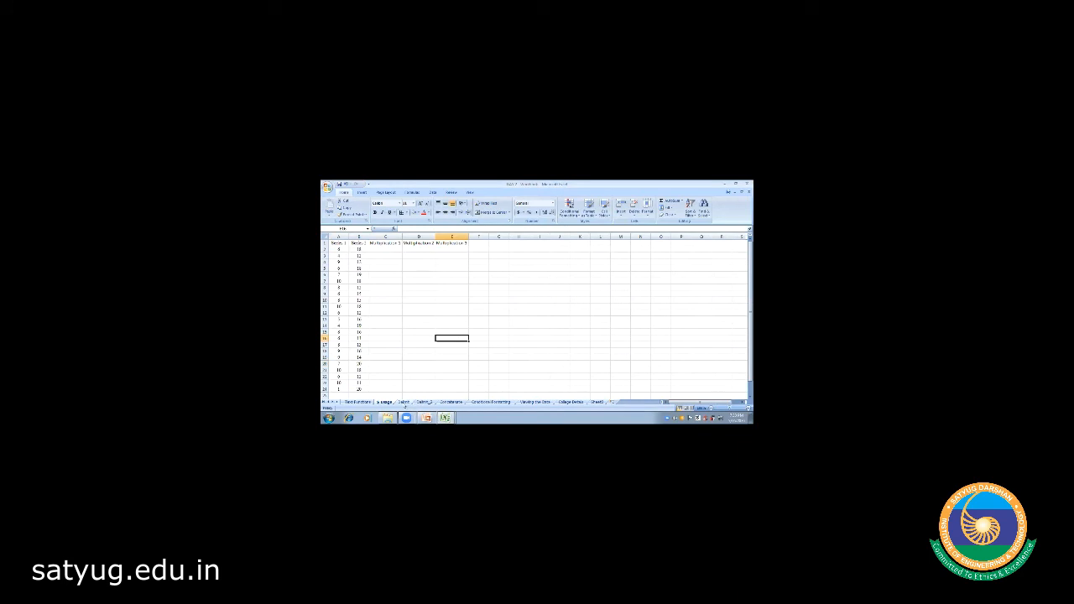
{"action": "left_click", "coordinate": [404, 403]}
{"action": "left_click", "coordinate": [515, 326]}
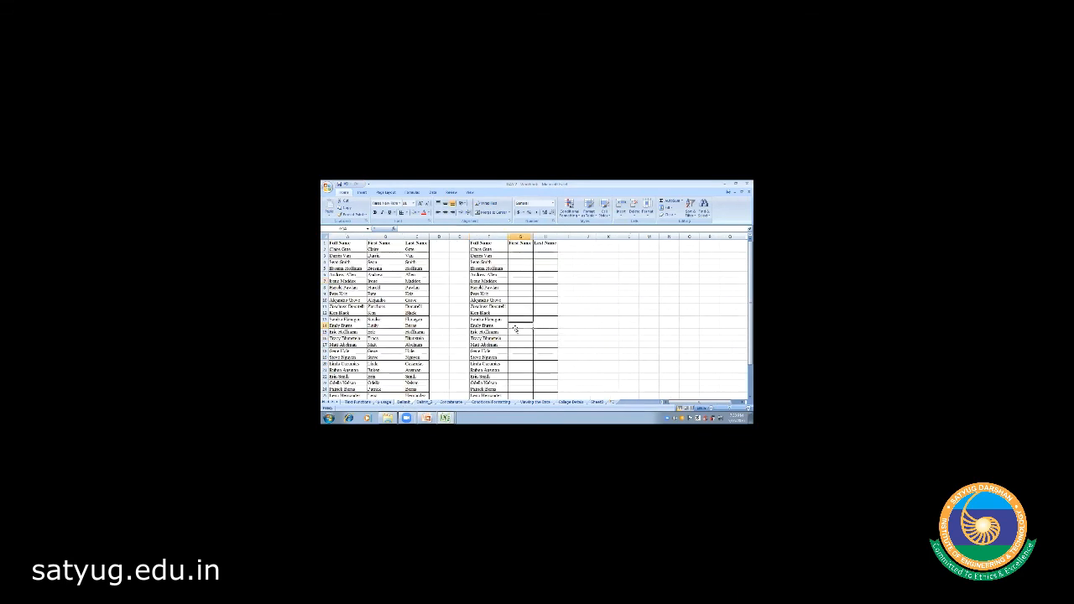